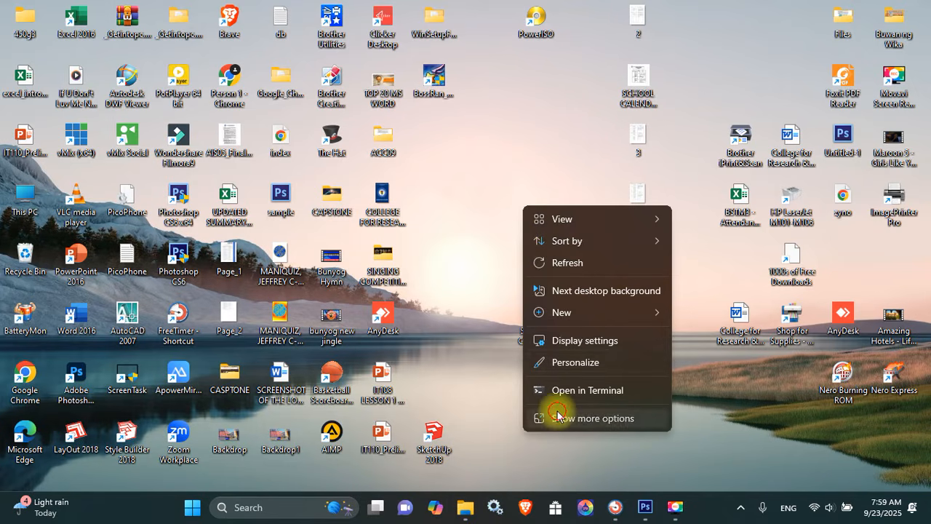
Create a desktop folder named with the student's full name and section BSIT3A, and open it
left_click(536, 419)
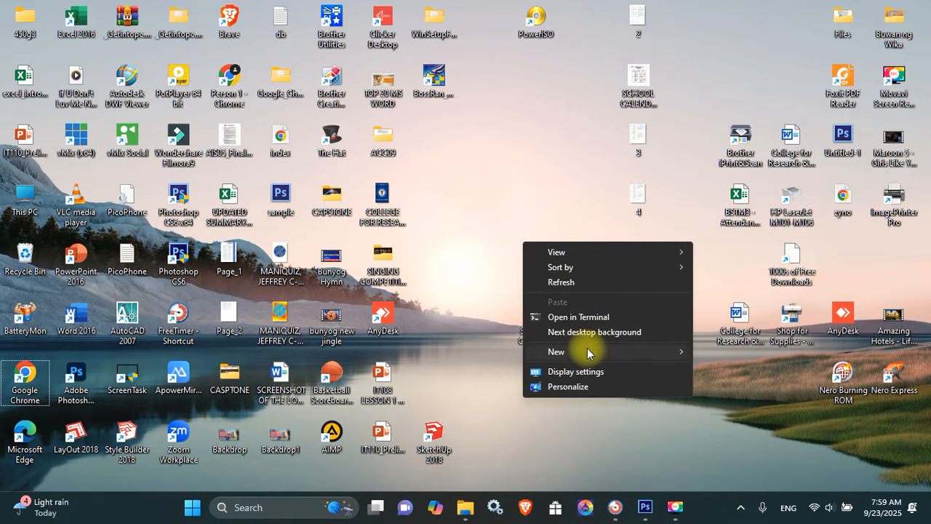
mouse_move(587, 350)
left_click(751, 136)
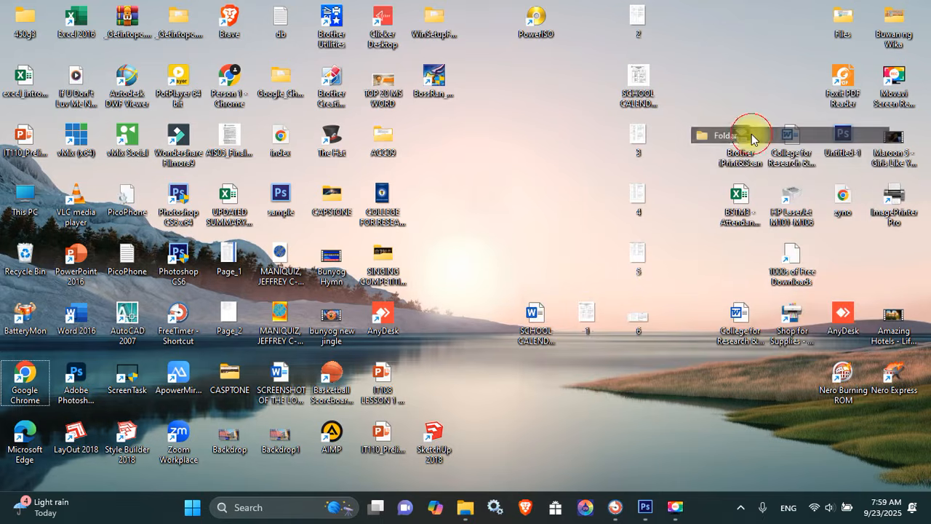
key("Caps_Lock")
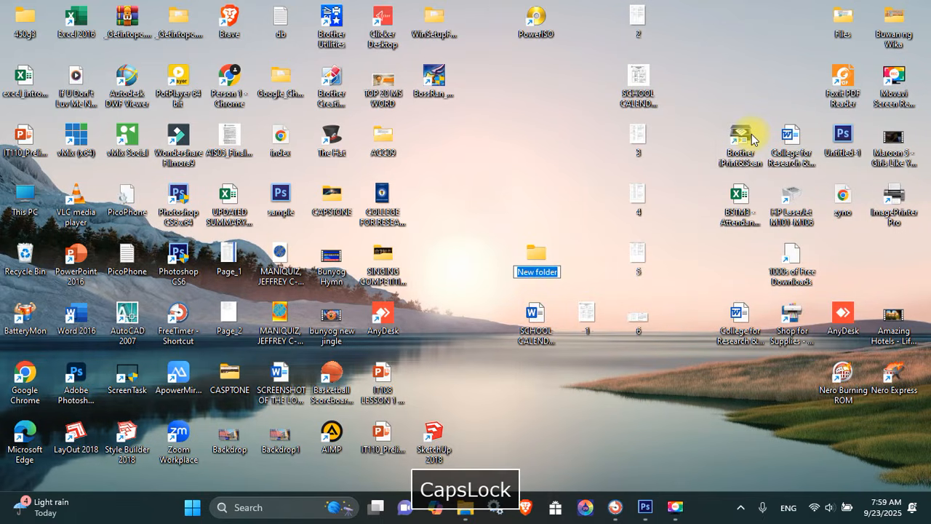
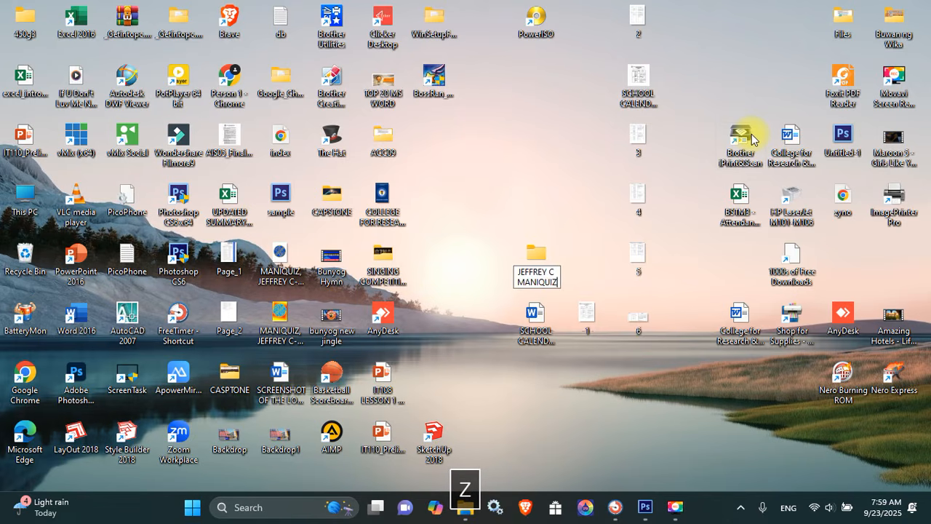
type(" - BSIT")
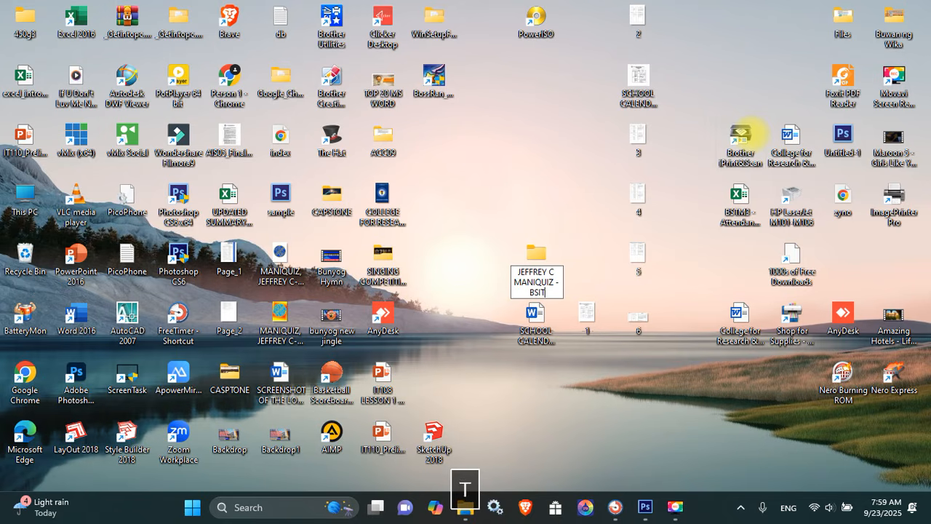
type("3A")
key("Return")
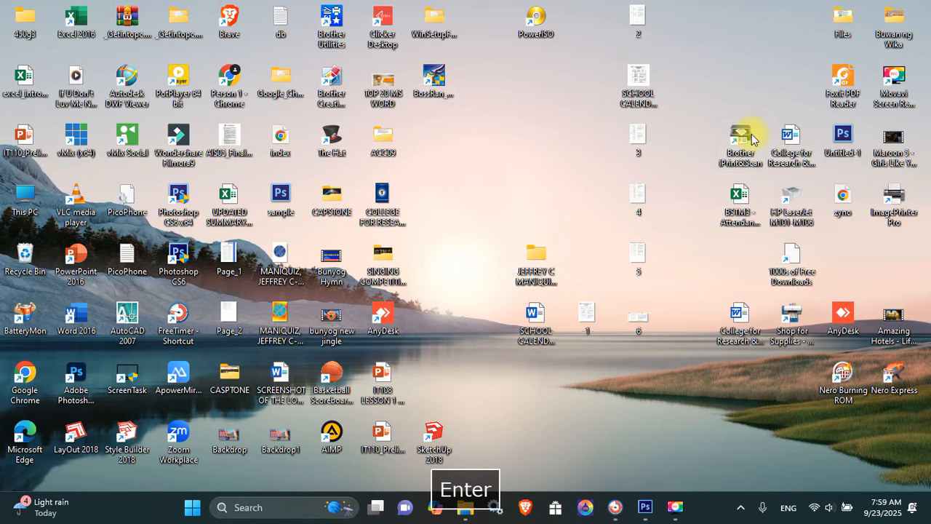
key("Return")
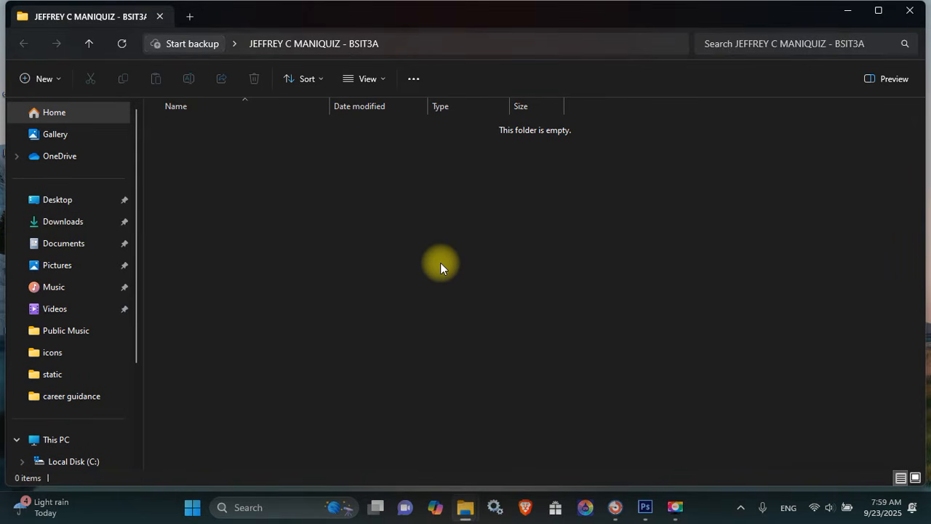
Add LOGO, PRODUCT PACKAGING and BROCHURE subfolders inside the student's folder
key("ctrl+shift+n")
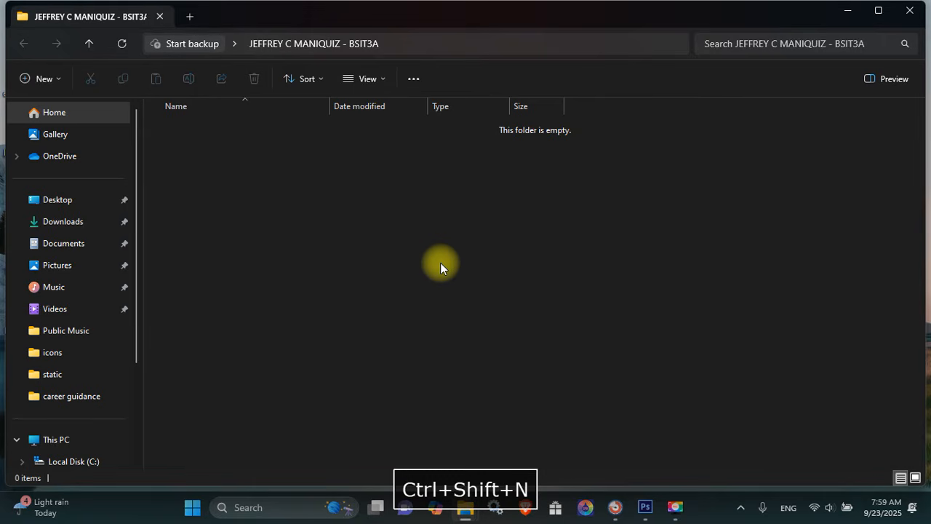
type("LOGO")
key("Return")
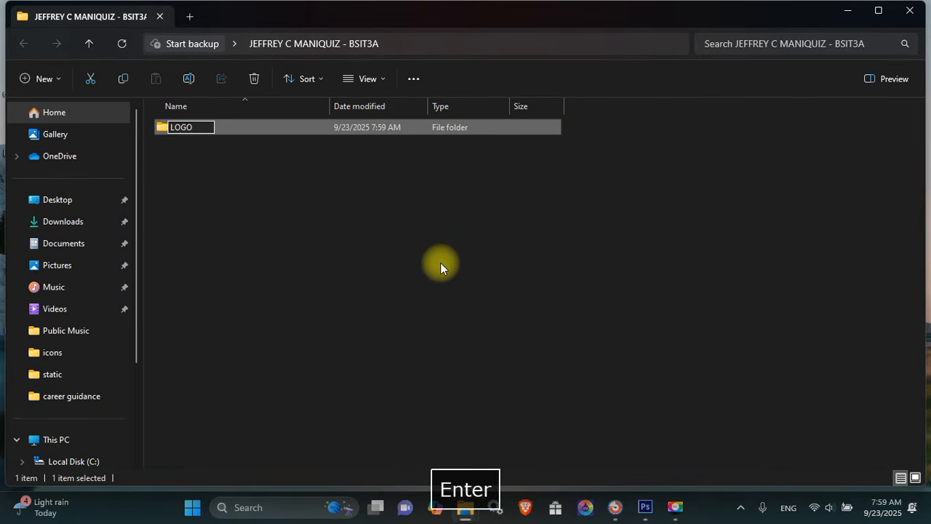
key("ctrl+shift+n")
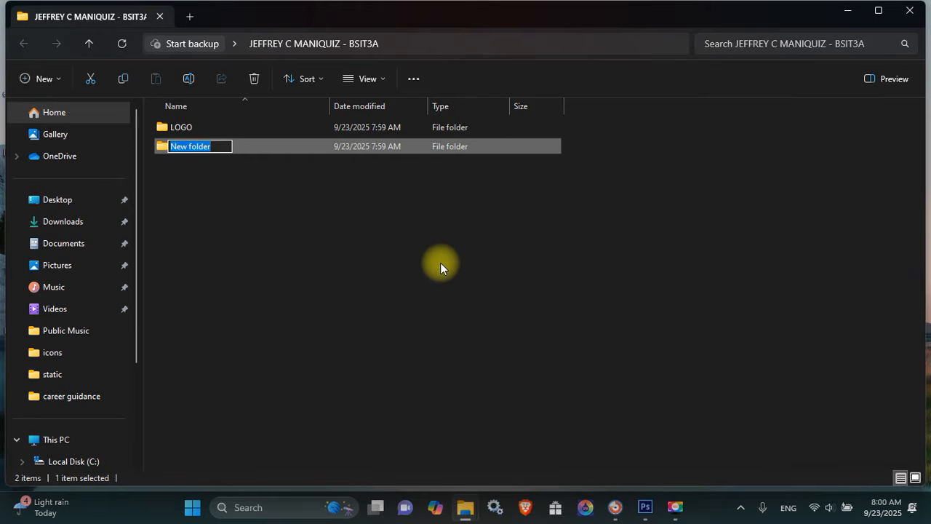
type("PROD")
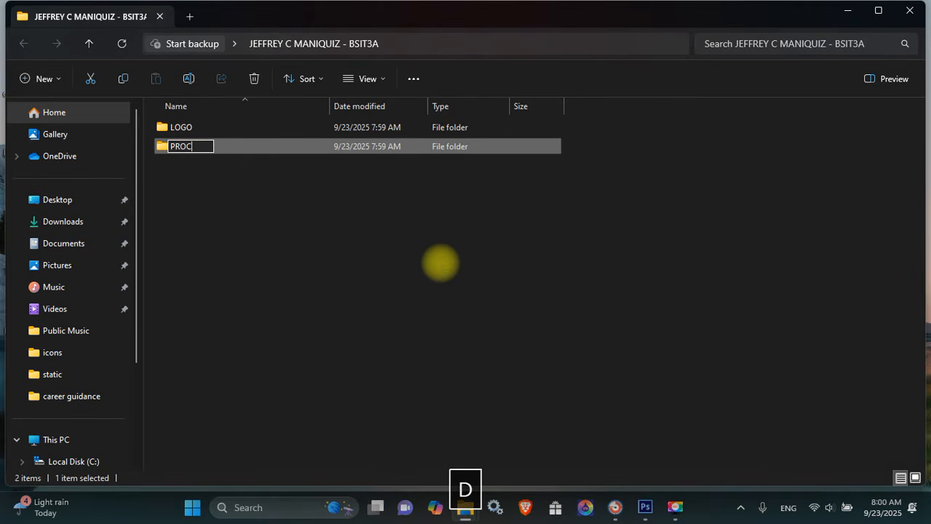
type("OCDUC")
key("BackSpace")
key("BackSpace")
key("BackSpace")
key("BackSpace")
type("DUCT ")
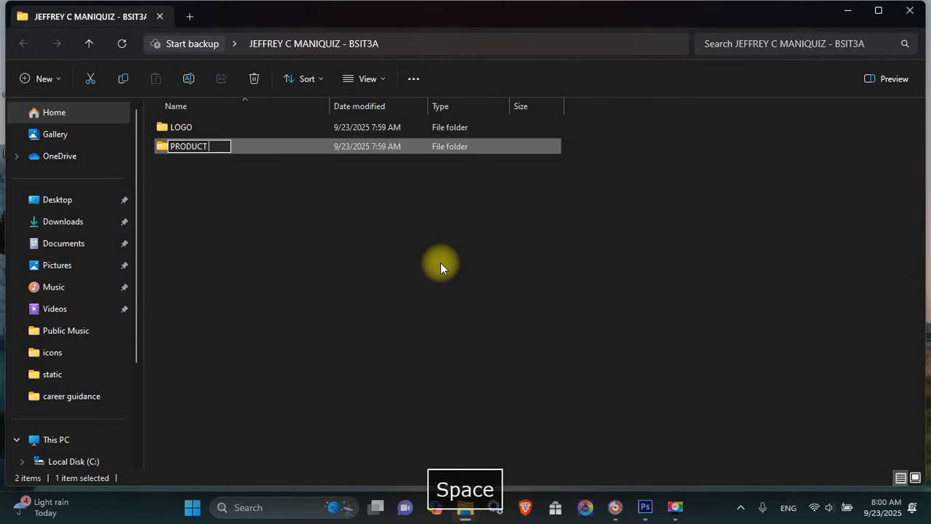
type("PACKAGING")
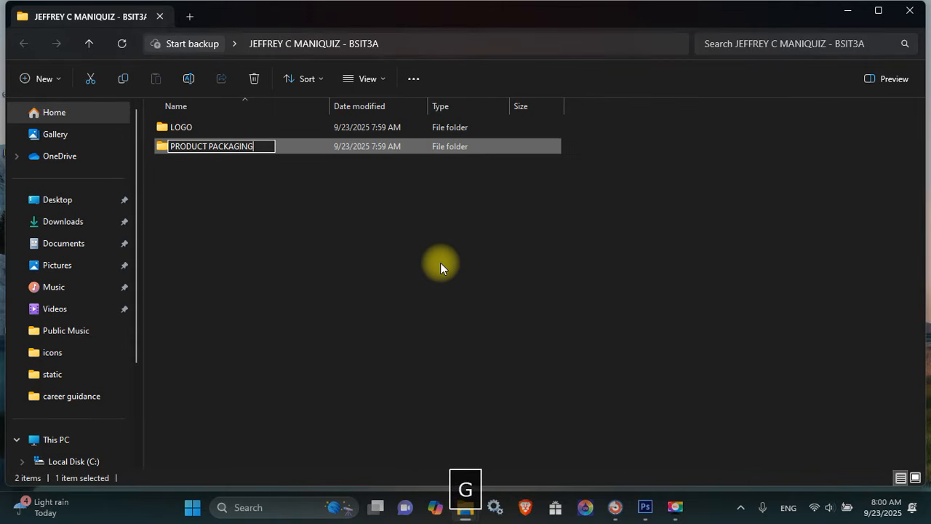
key("Return")
key("ctrl+shift+n")
type("B")
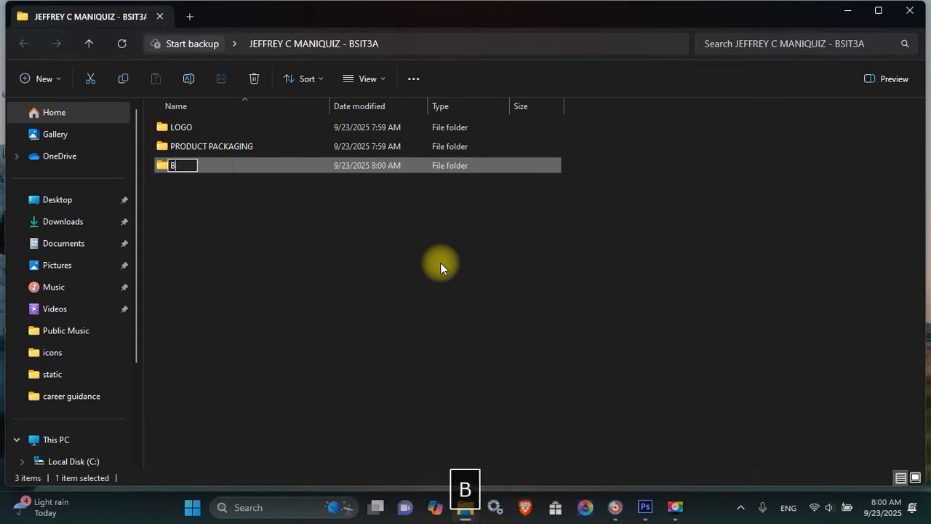
type("ROCHURE")
key("Return")
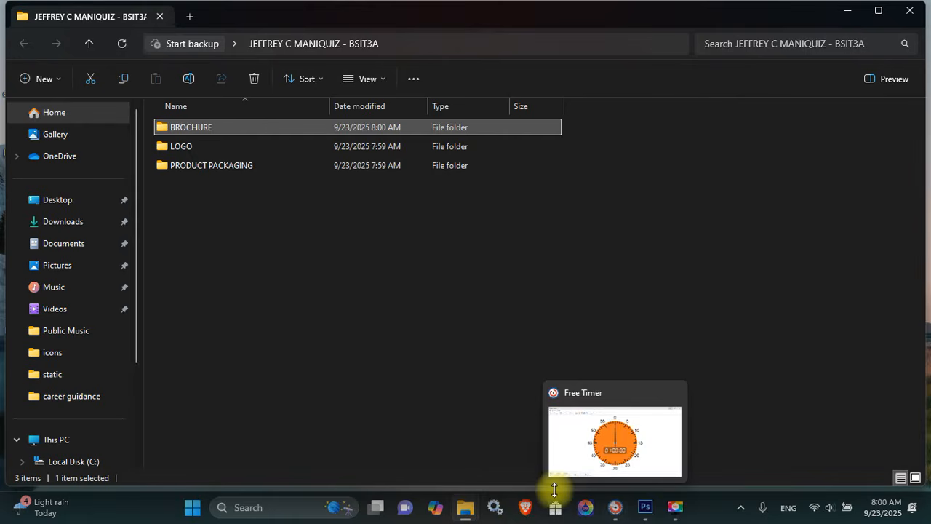
Navigate File Explorer to Local Disk (C:) > Users > Public
mouse_move(467, 502)
left_click(440, 451)
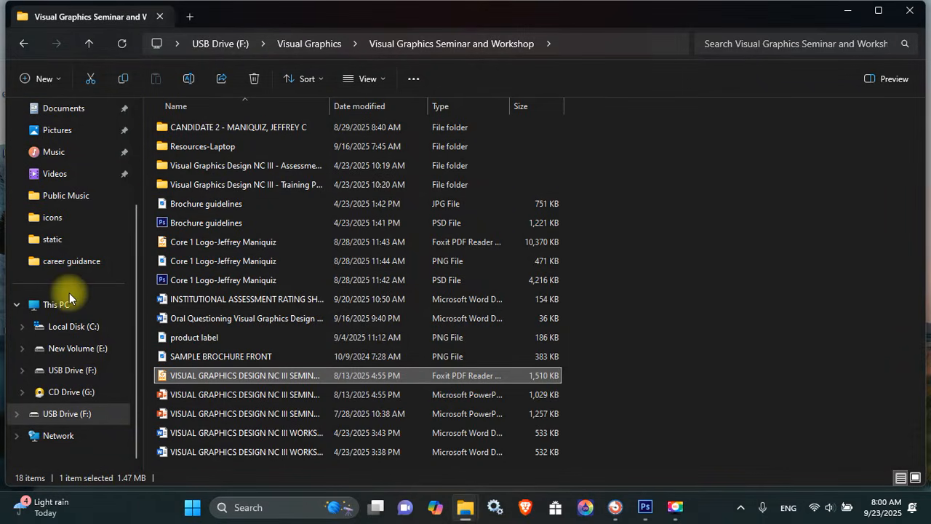
left_click(73, 325)
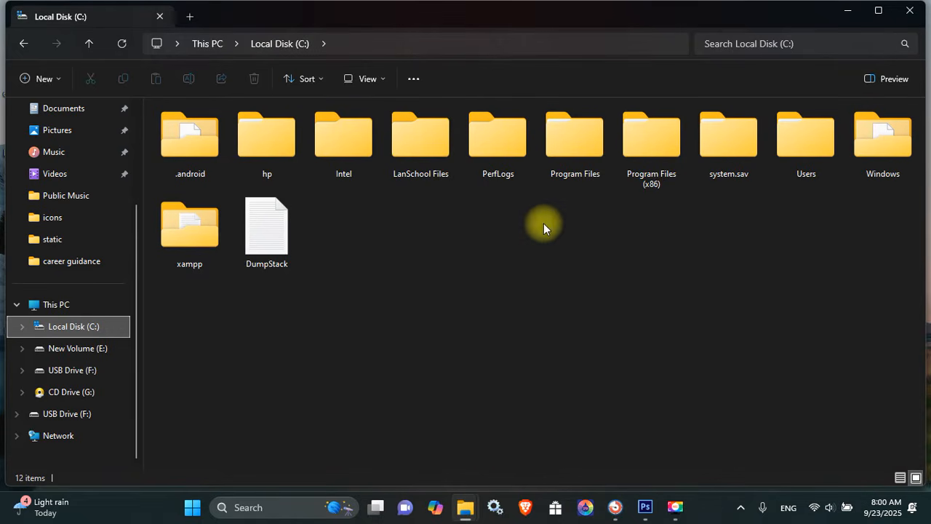
double_click(783, 162)
double_click(283, 321)
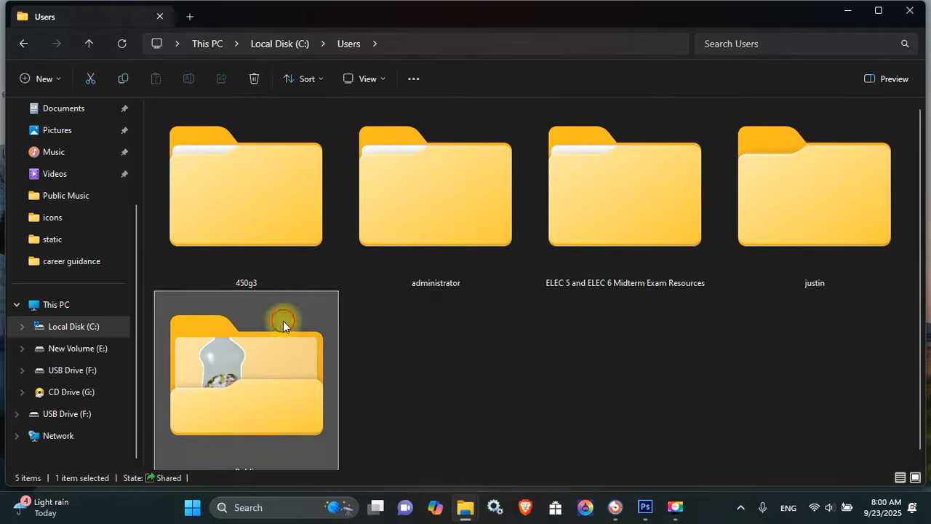
Open the Visual Graphics Design NC III - Training Package folder and its workshop brief PDF
key("Right")
key("Right")
key("Right")
key("Down")
key("Down")
key("Down")
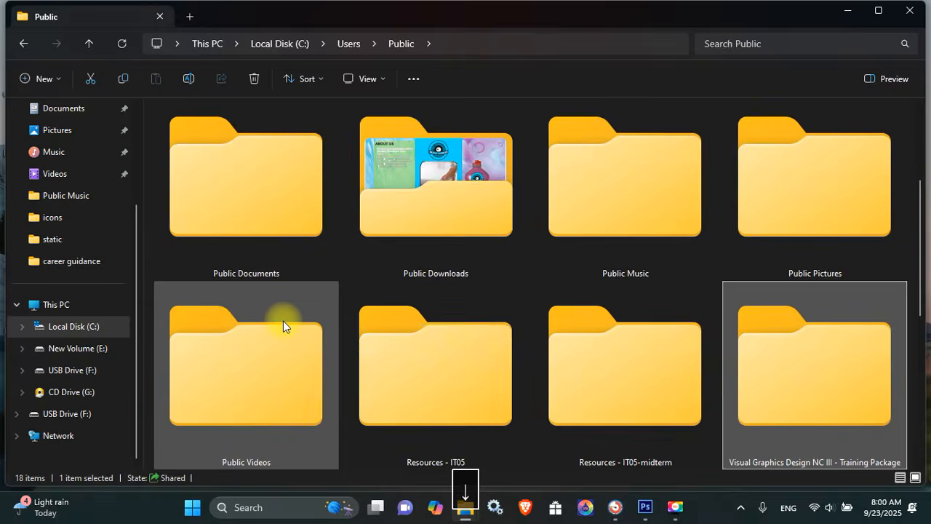
key("Down")
key("Up")
key("Right")
key("Right")
key("Return")
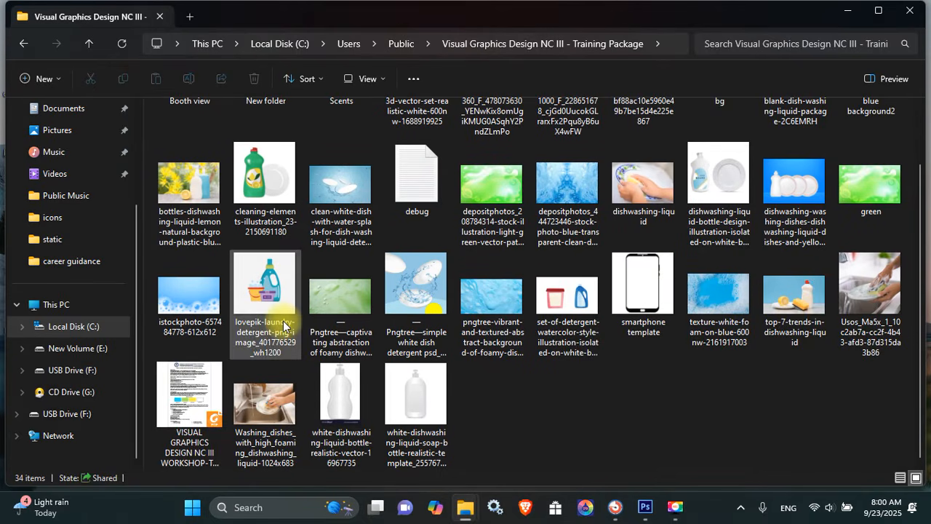
left_click(160, 403)
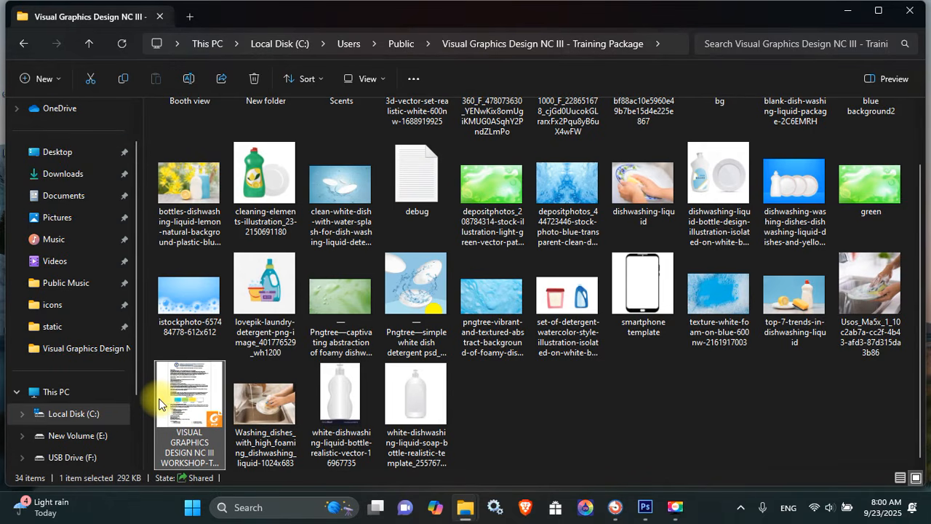
double_click(160, 402)
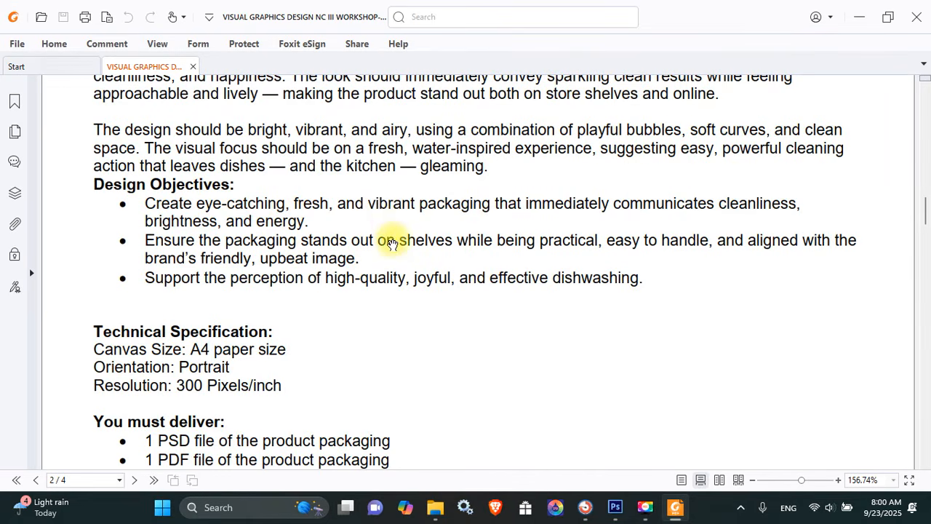
Scroll the brief to Task 1's technical specification (A4, Portrait, 300 Pixels/inch) and deliverables
left_click_drag(399, 167, 390, 277)
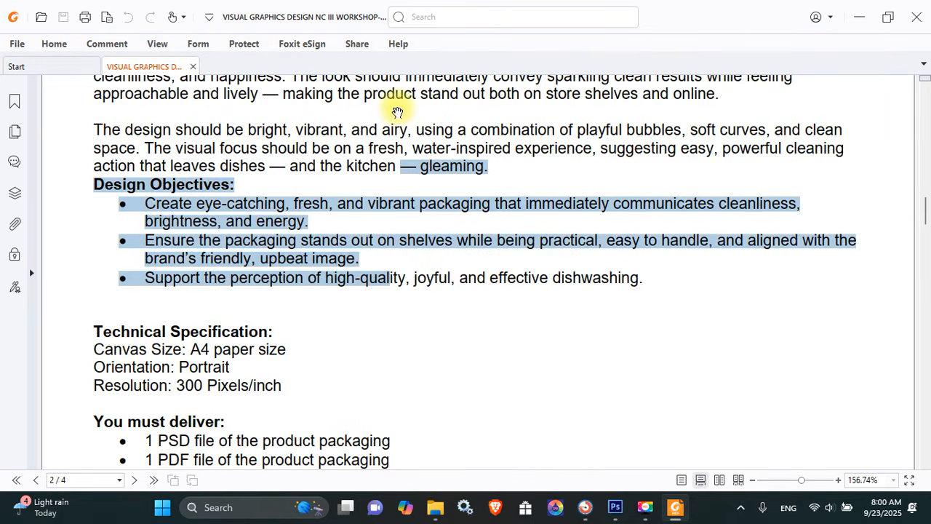
left_click_drag(397, 111, 393, 513)
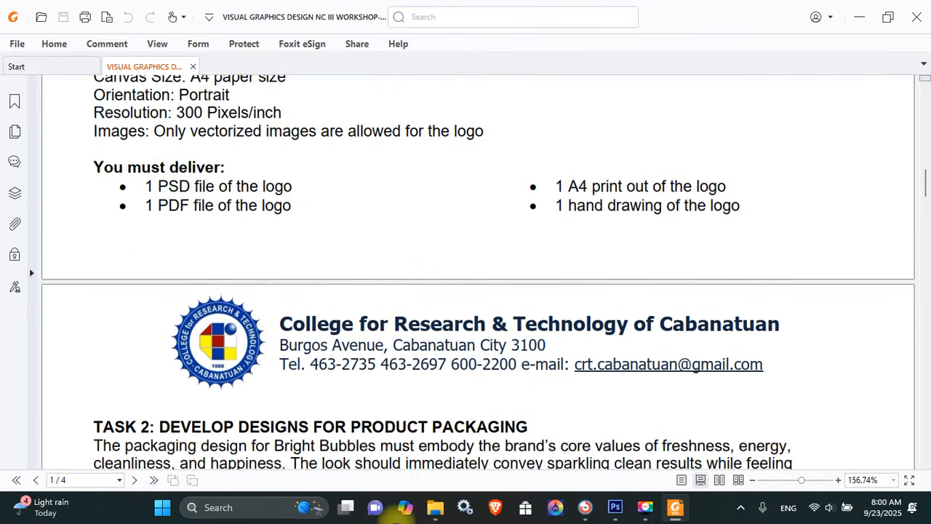
left_click_drag(401, 257, 411, 516)
left_click_drag(415, 189, 397, 456)
mouse_move(406, 214)
left_mouse_down()
mouse_move(401, 252)
mouse_move(363, 177)
left_mouse_up()
left_click_drag(339, 353, 357, 98)
left_click_drag(332, 302, 332, 245)
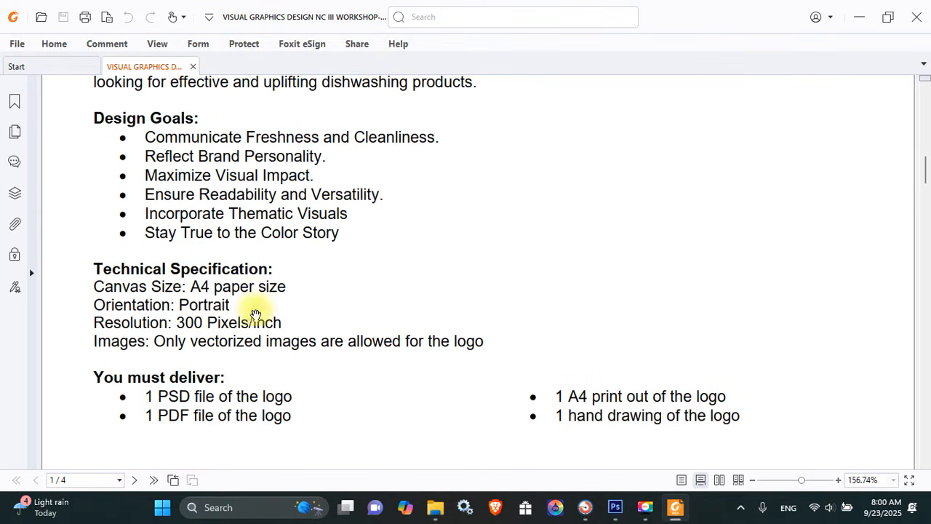
left_click(614, 507)
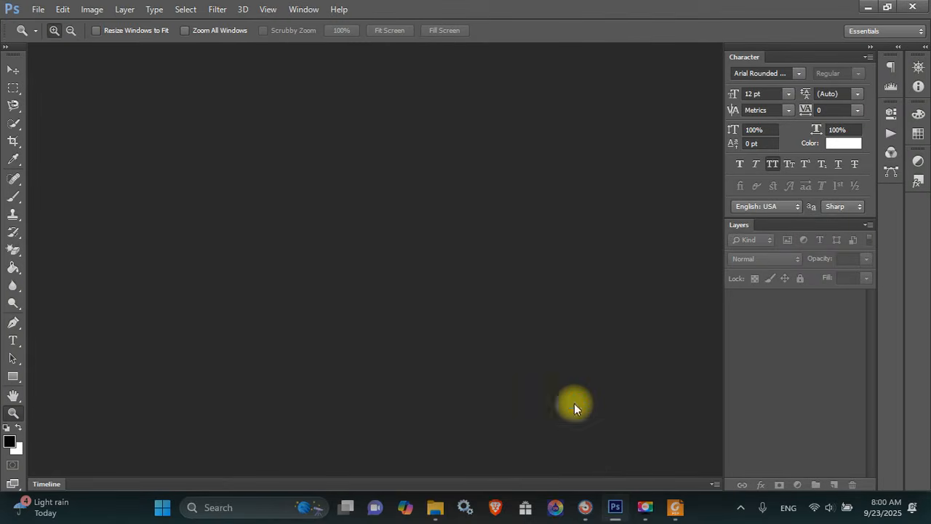
Create a new A4 document from the International Paper preset, measured in inches at 300 Pixels/Inch
key("ctrl+n")
left_click(358, 134)
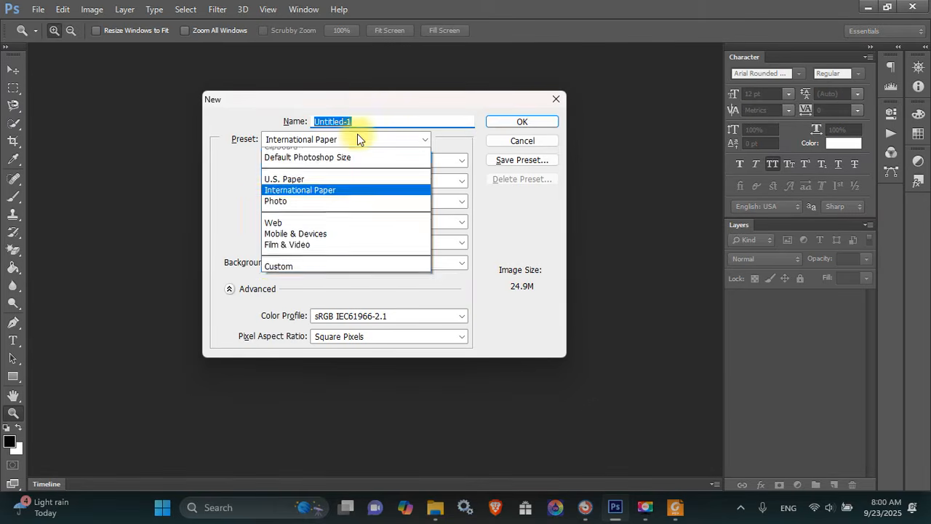
left_click(330, 198)
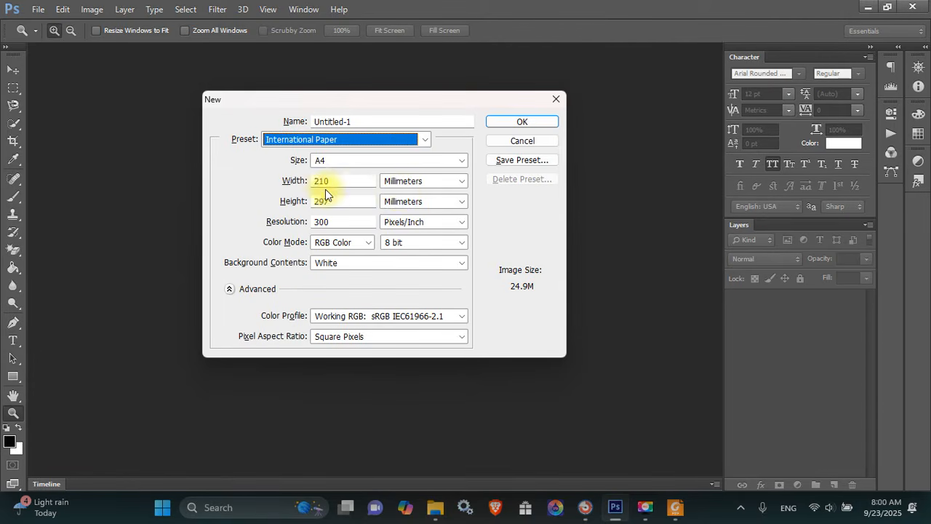
left_click(404, 185)
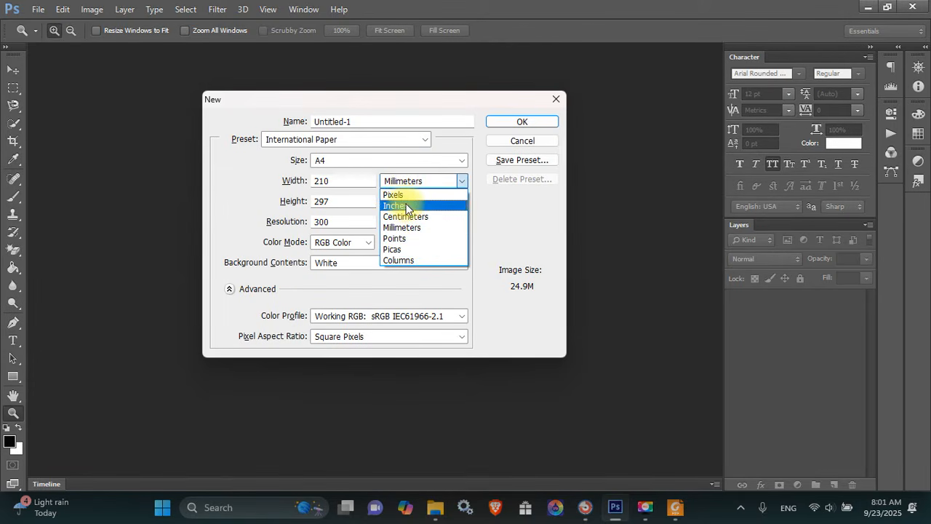
left_click(406, 205)
left_click(517, 121)
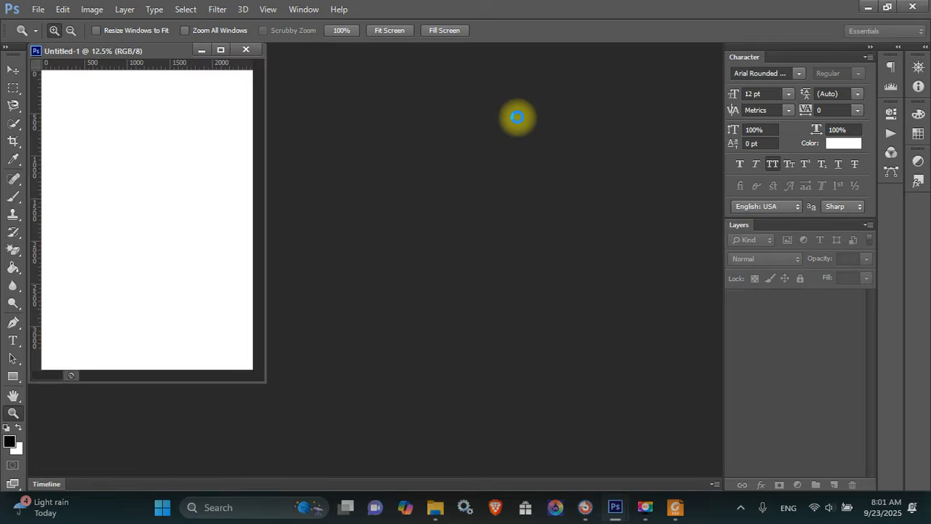
Dock the document and add vertical and horizontal guides crossing at mid-page
left_click_drag(169, 51, 234, 52)
key("v")
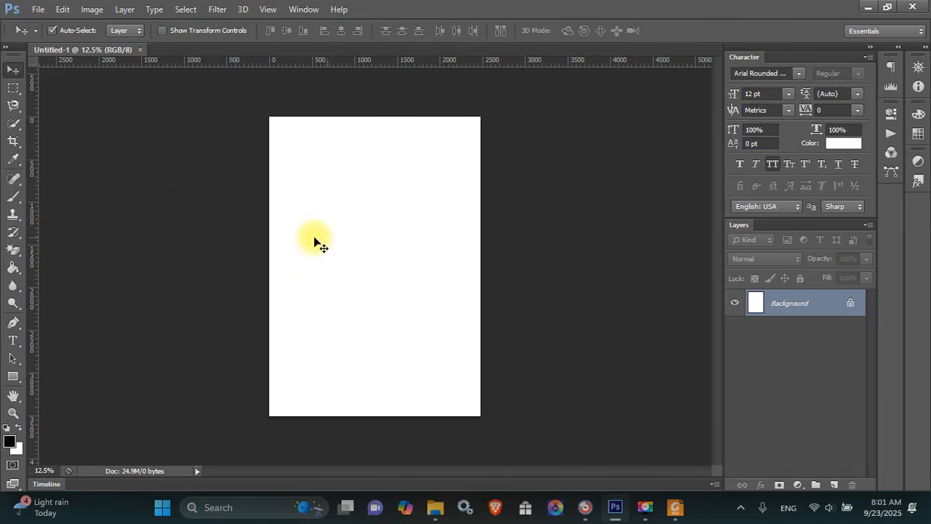
left_click_drag(33, 192, 374, 164)
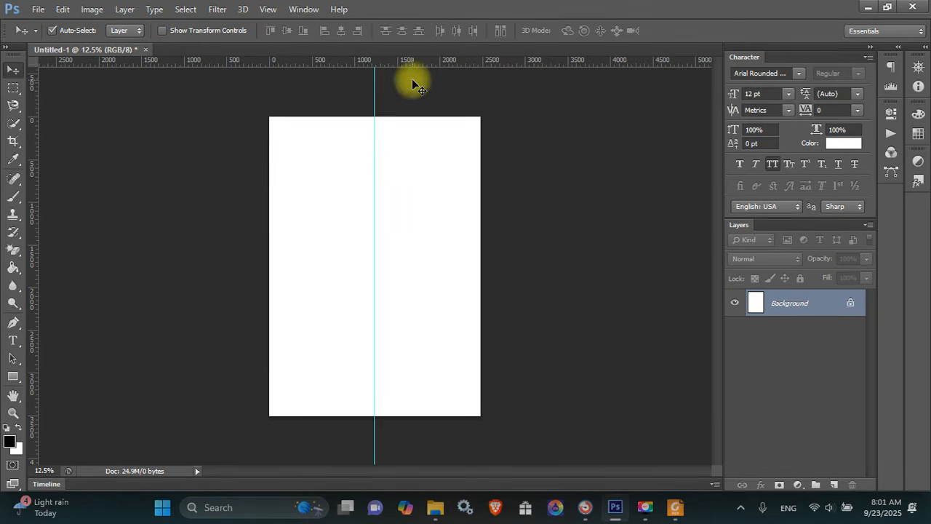
left_click_drag(412, 64, 399, 264)
Draw a black 2240 px circle centred on the guide crossing with the Ellipse Tool
key("u")
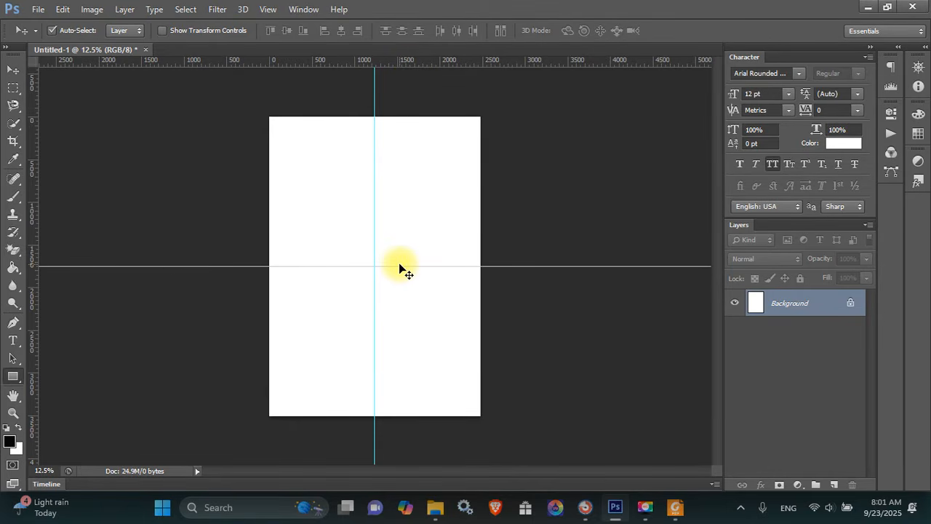
right_click(13, 376)
left_click(63, 397)
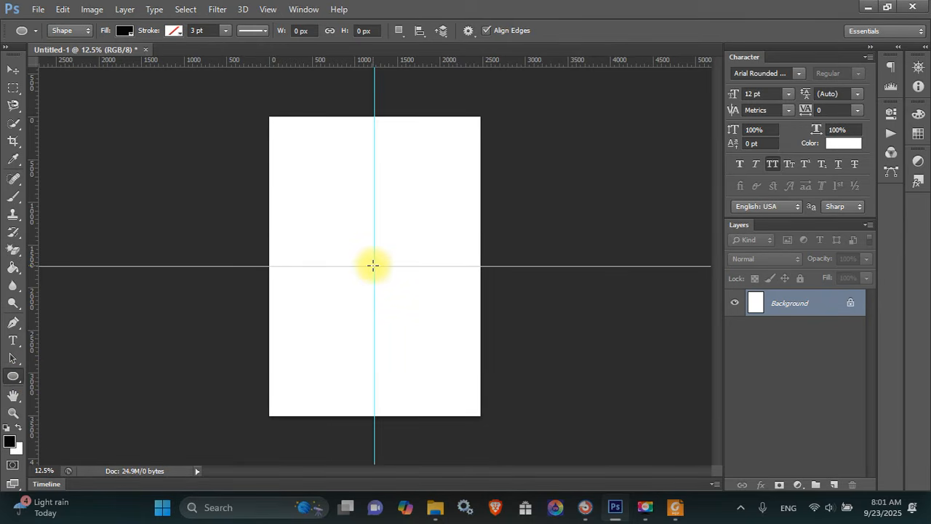
left_click_drag(372, 265, 499, 359)
key("ctrl+z")
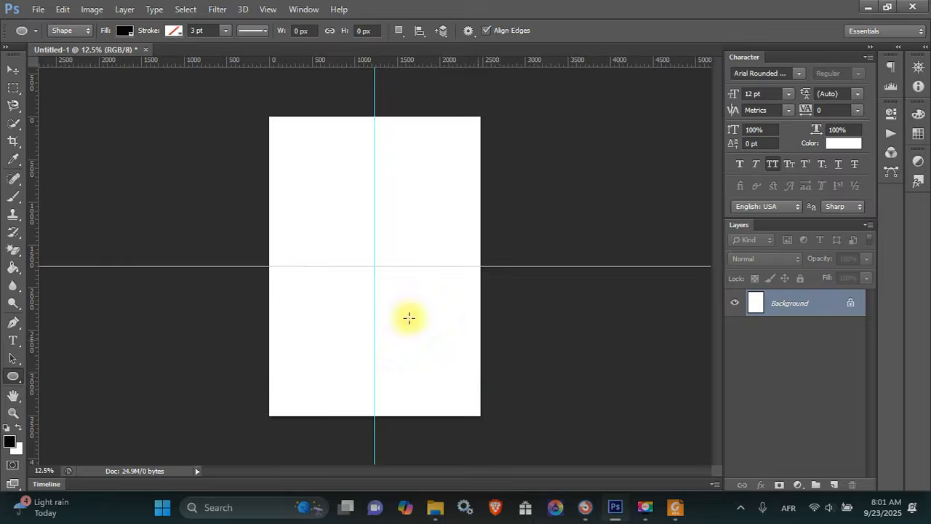
left_click_drag(375, 265, 470, 427)
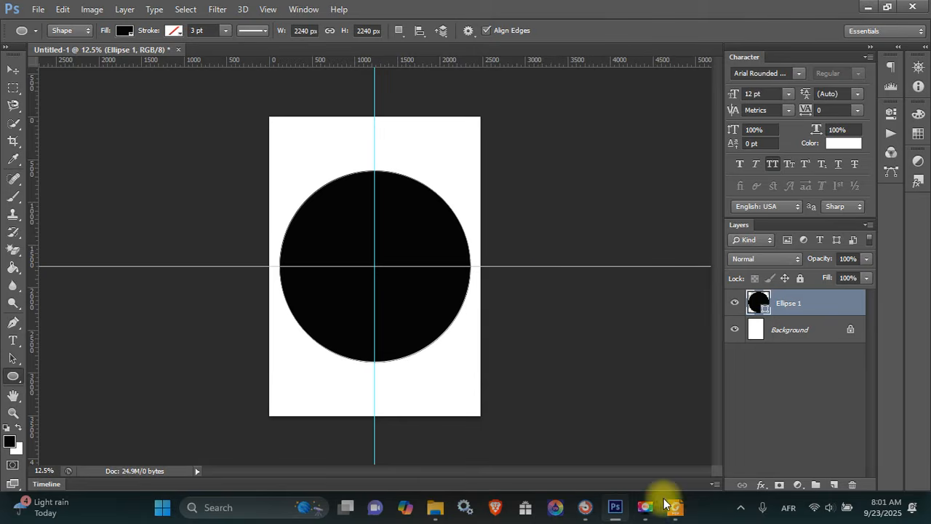
left_click(674, 507)
Bring up the brief's colour palette and snap Foxit to the right half beside Photoshop
scroll(457, 363, "up", 8)
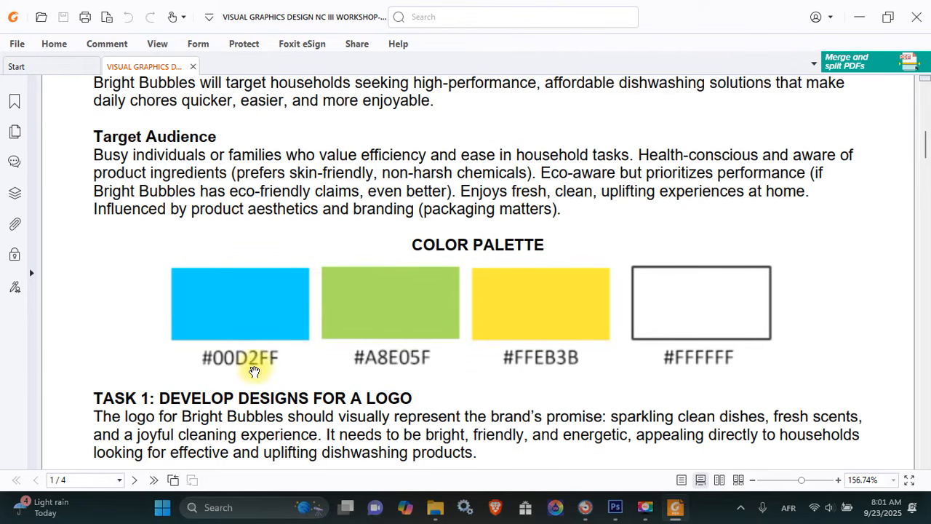
key("alt+Tab")
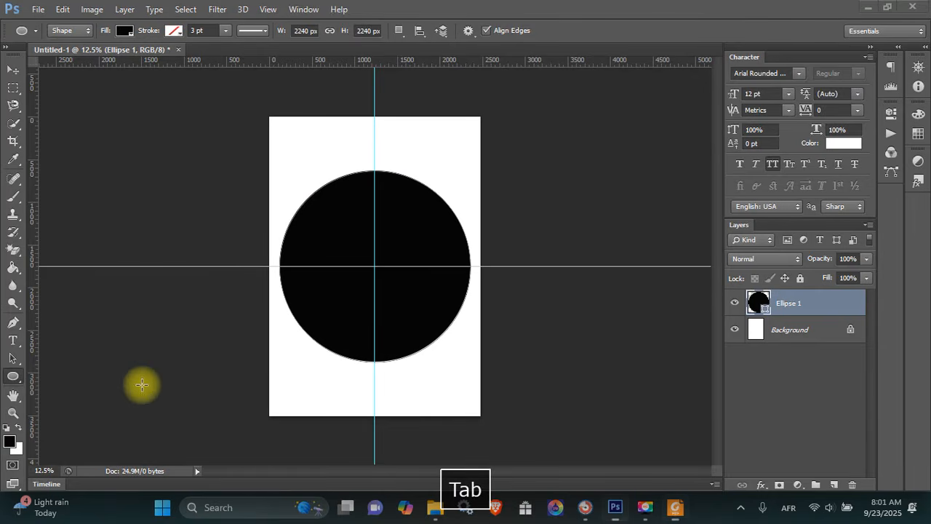
key("alt+Tab")
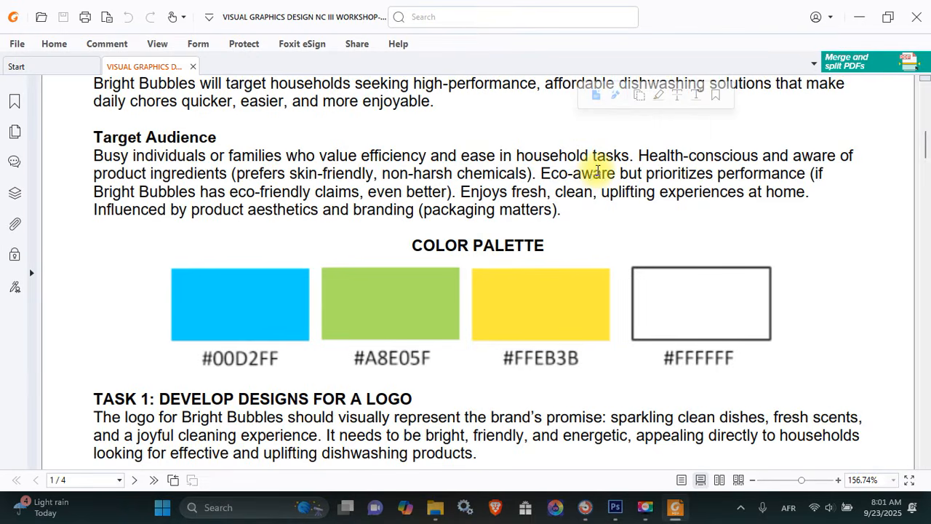
key("super+Right")
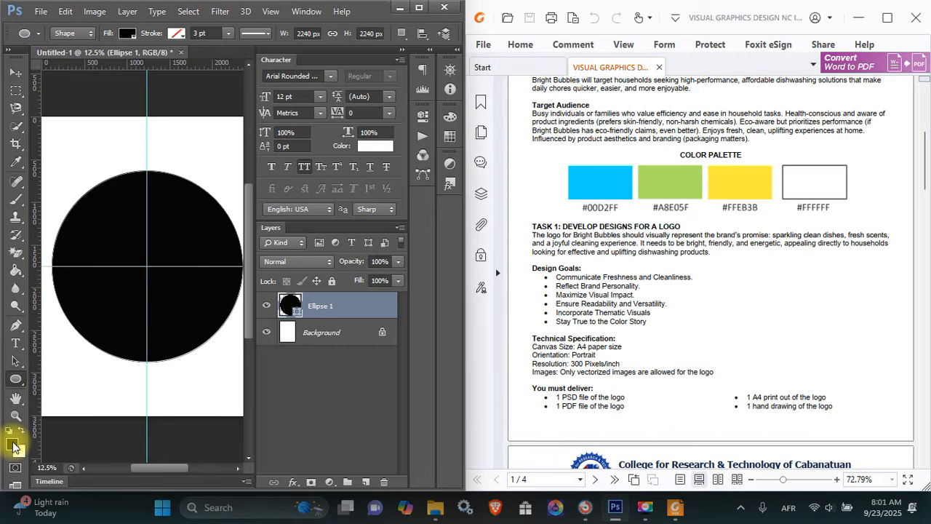
Set the foreground colour to #00D2FF and the background colour to #A8E05F
left_click(13, 445)
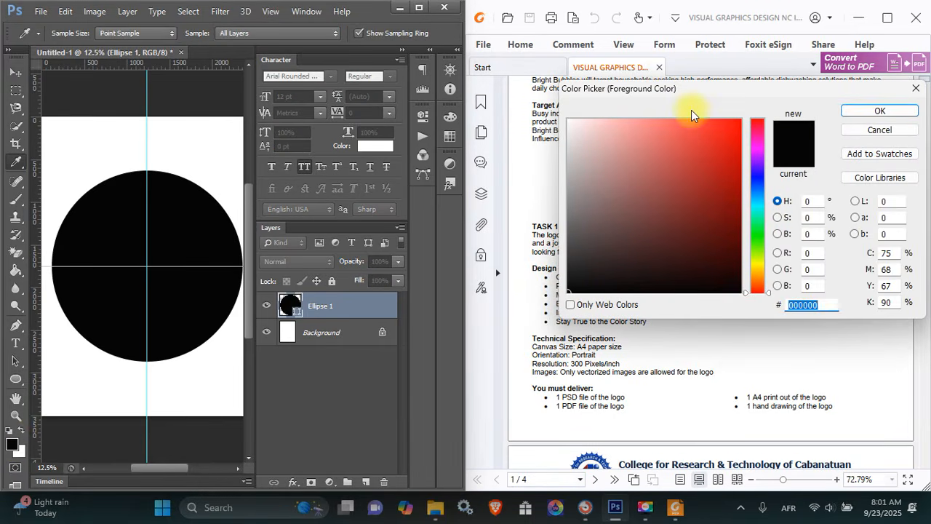
left_click_drag(595, 92, 153, 109)
type("00")
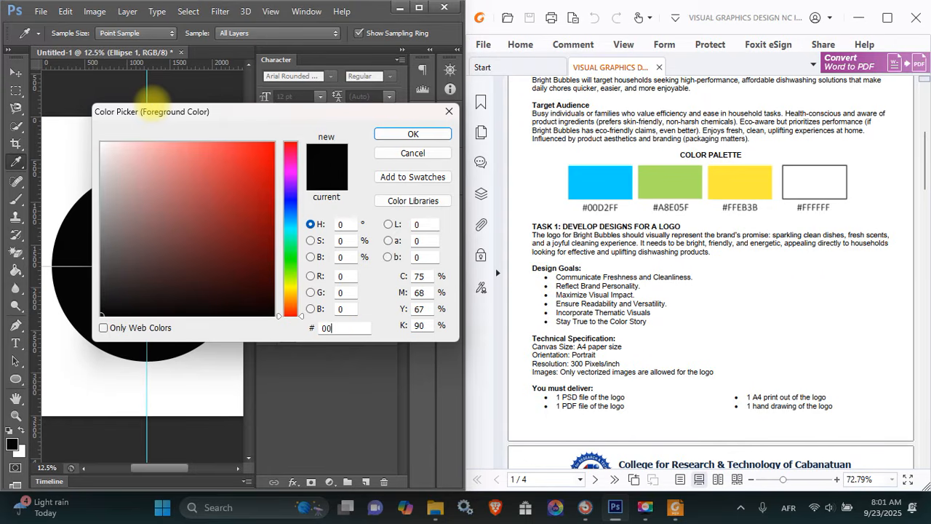
type("D2FF")
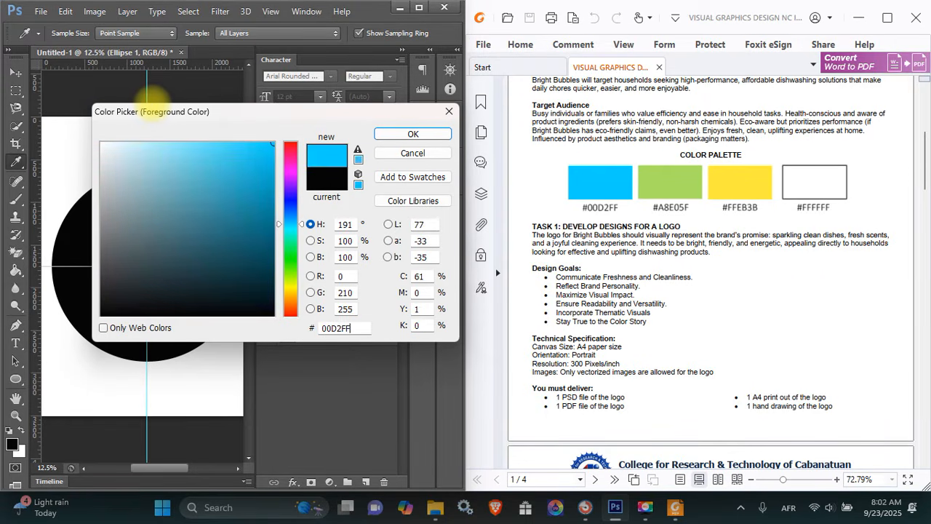
key("Return")
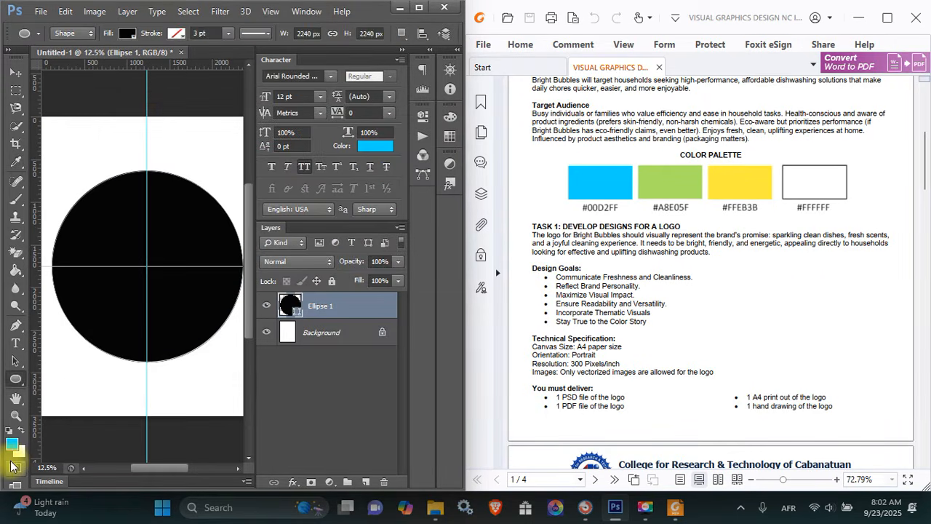
left_click(21, 453)
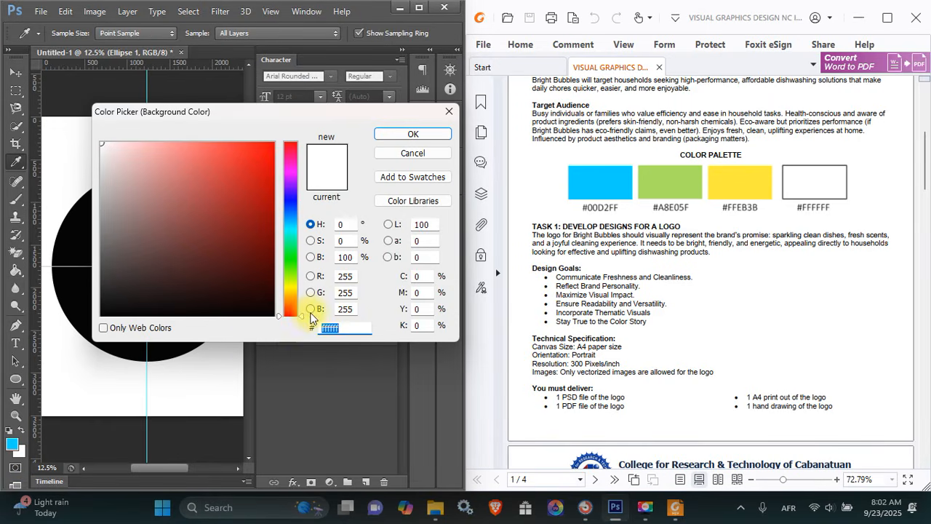
type("A8E0")
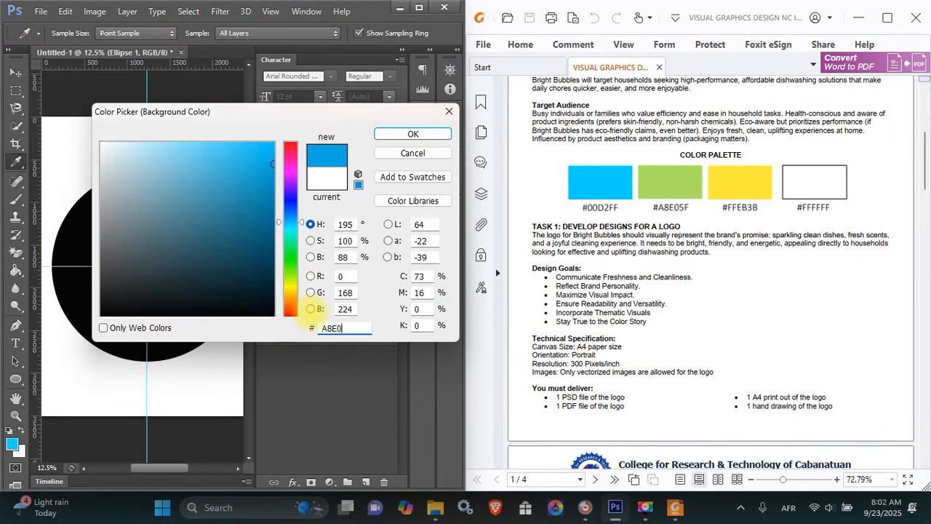
type("5F")
key("Return")
Fill the circle blue and add a duplicate scaled down to 1720 px, centred inside it
key("u")
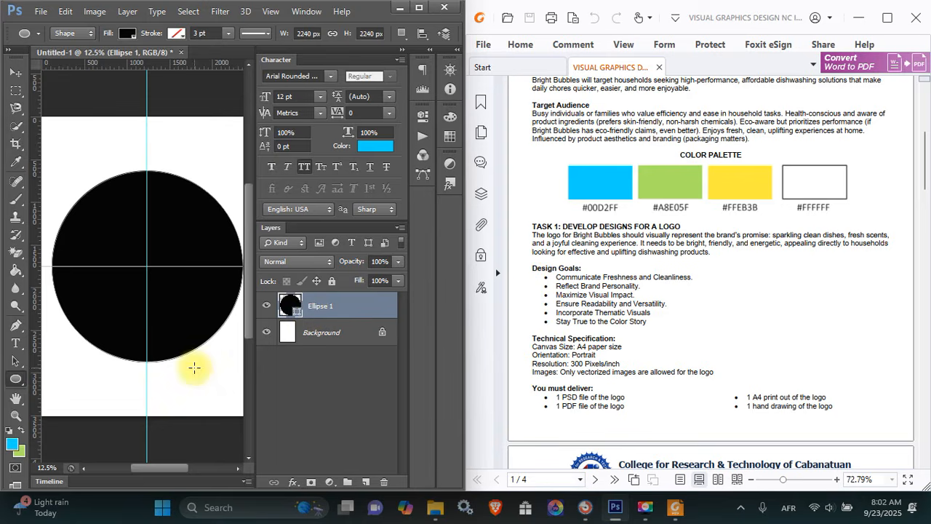
left_click(419, 10)
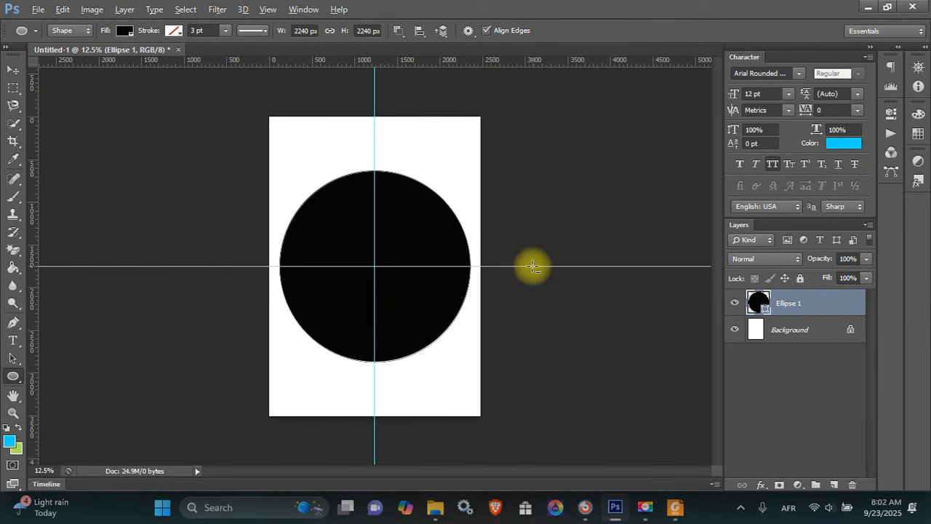
key("alt+BackSpace")
key("ctrl+j")
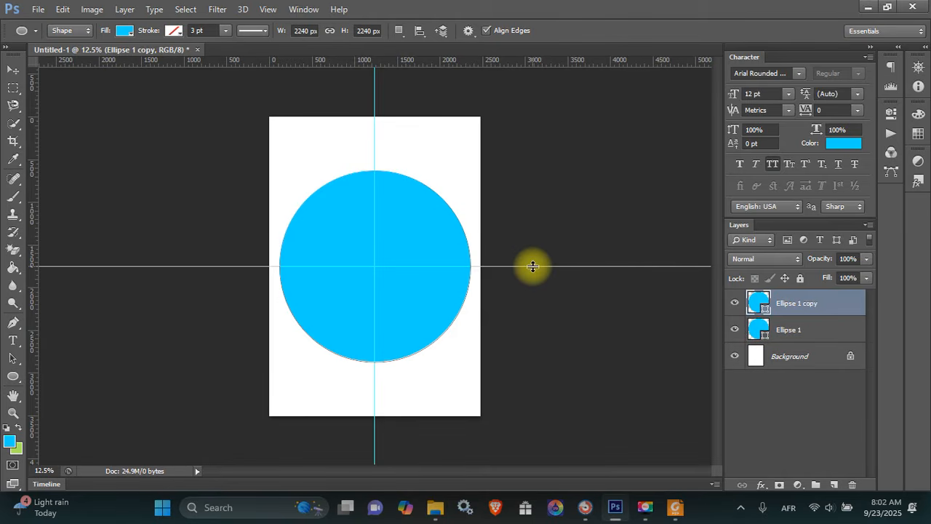
key("ctrl+t")
left_click_drag(467, 171, 440, 187)
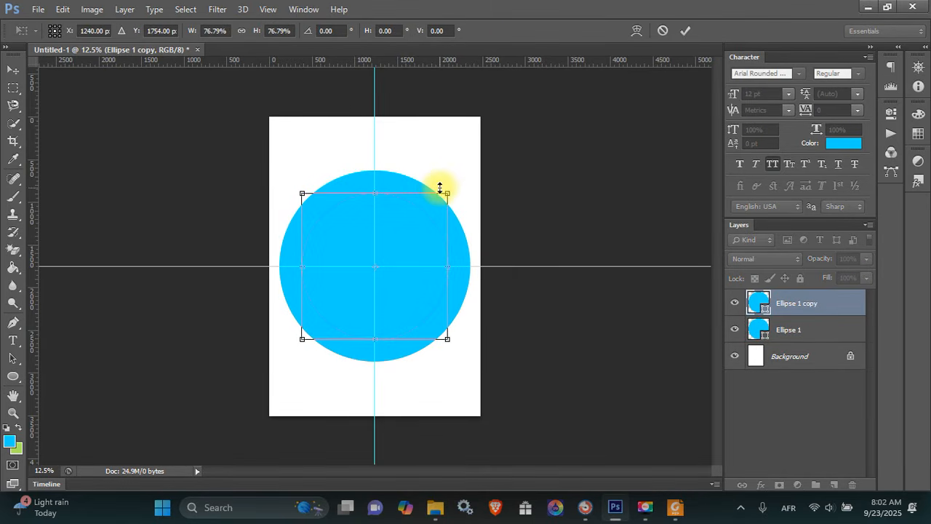
key("Return")
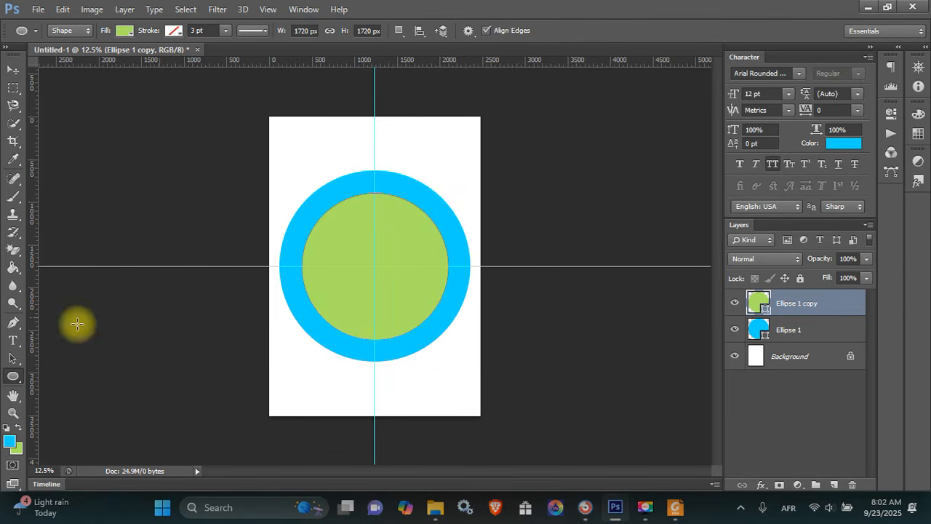
right_click(20, 378)
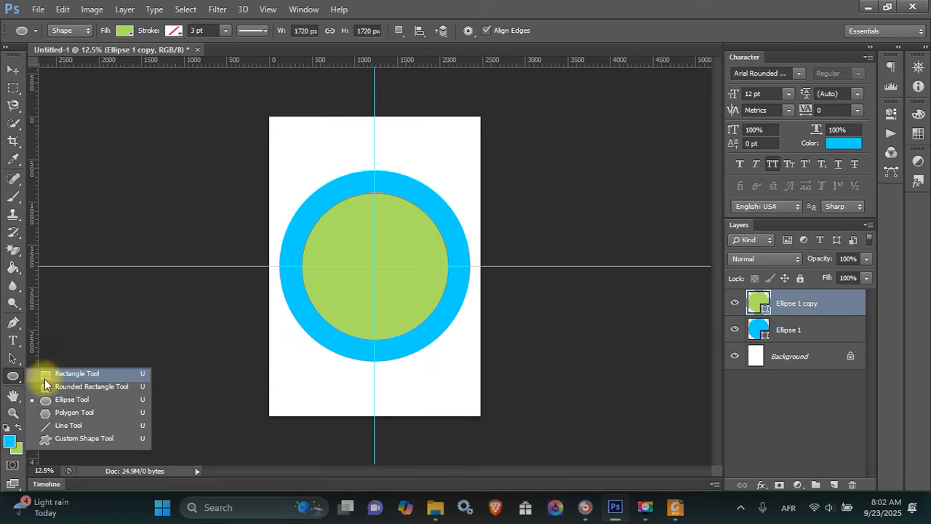
Draw a rectangle band across the circle's middle and fill it blue
left_click(44, 376)
left_click_drag(259, 248, 479, 288)
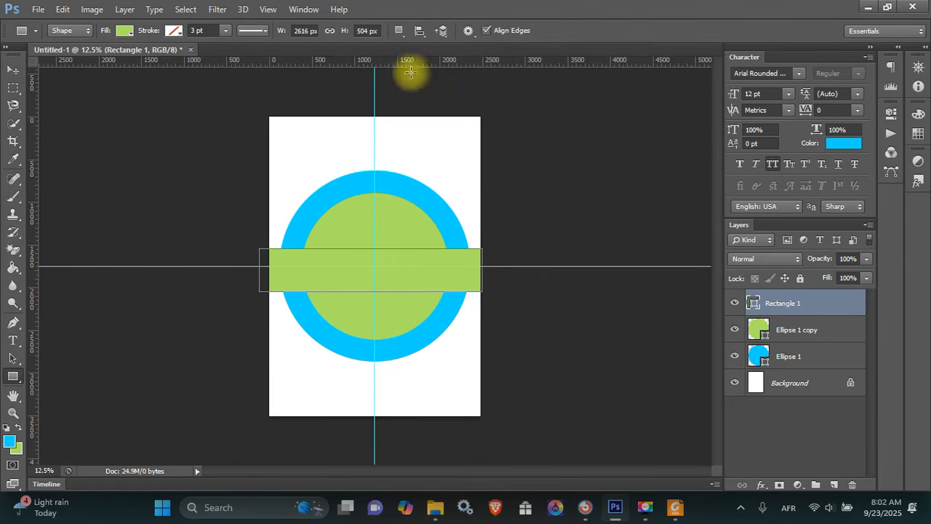
key("alt+BackSpace")
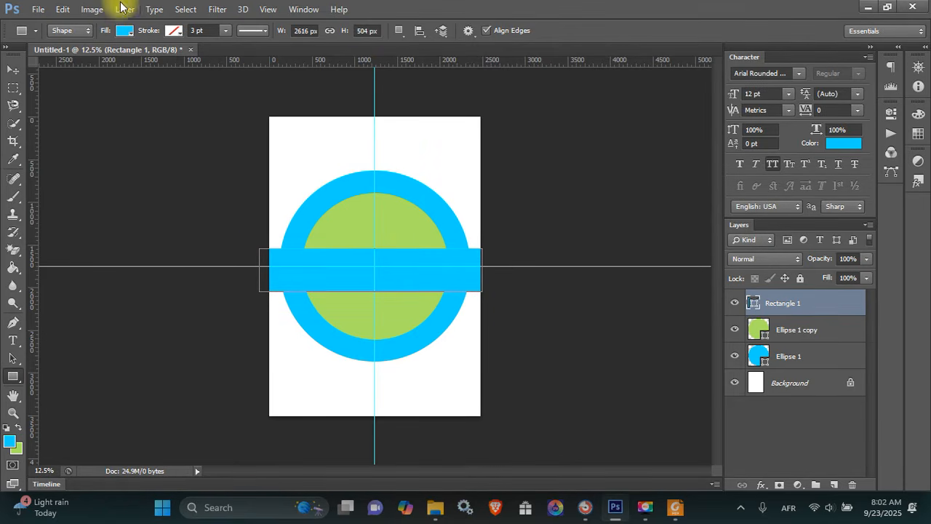
key("ctrl+t")
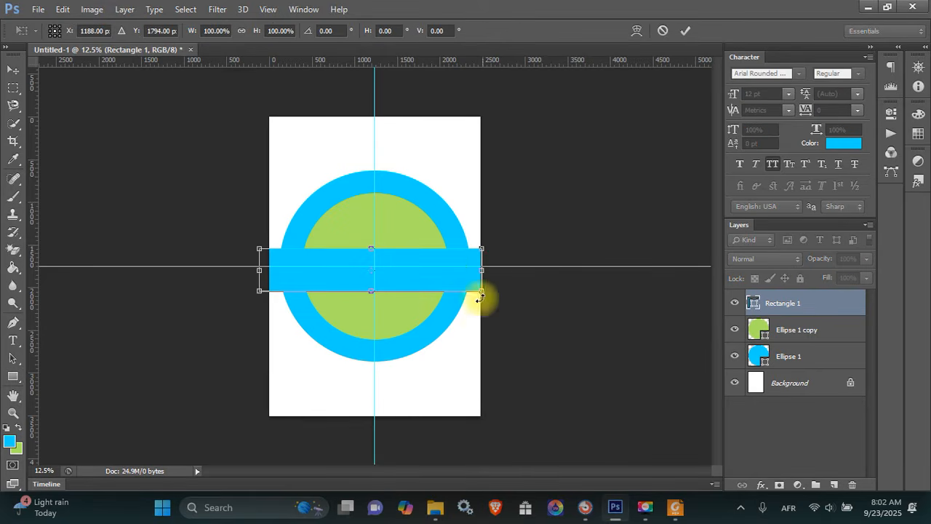
right_click(445, 263)
left_click(481, 136)
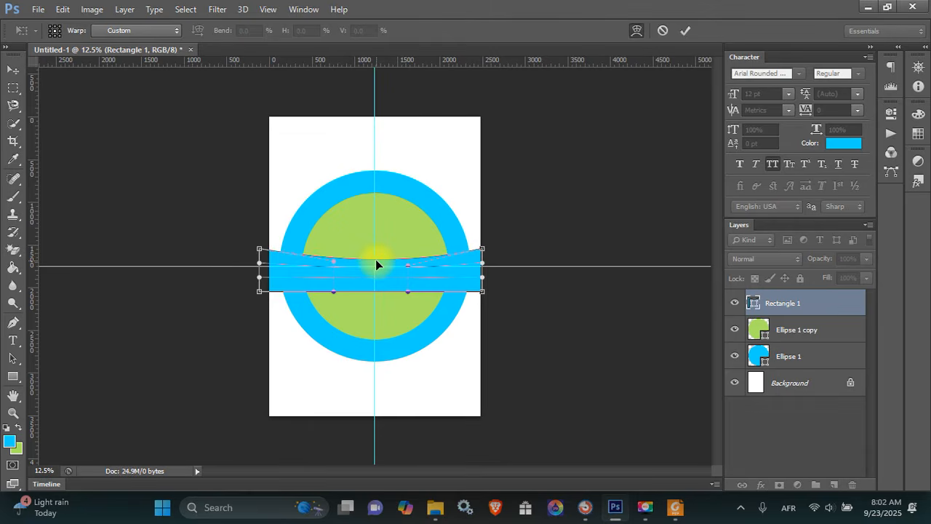
key("Escape")
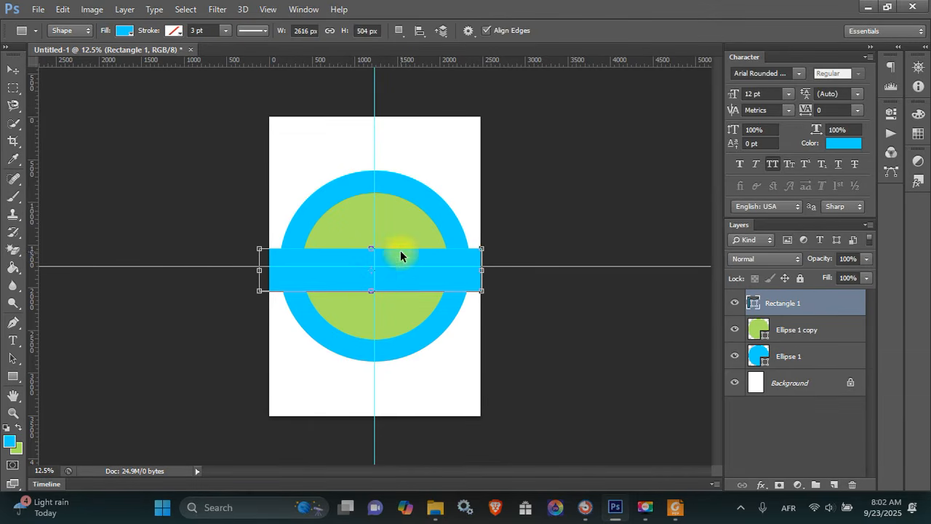
Resize the blue band to 2240 × 474 px so it matches the circle's width
key("ctrl+t")
left_click_drag(484, 248, 473, 255)
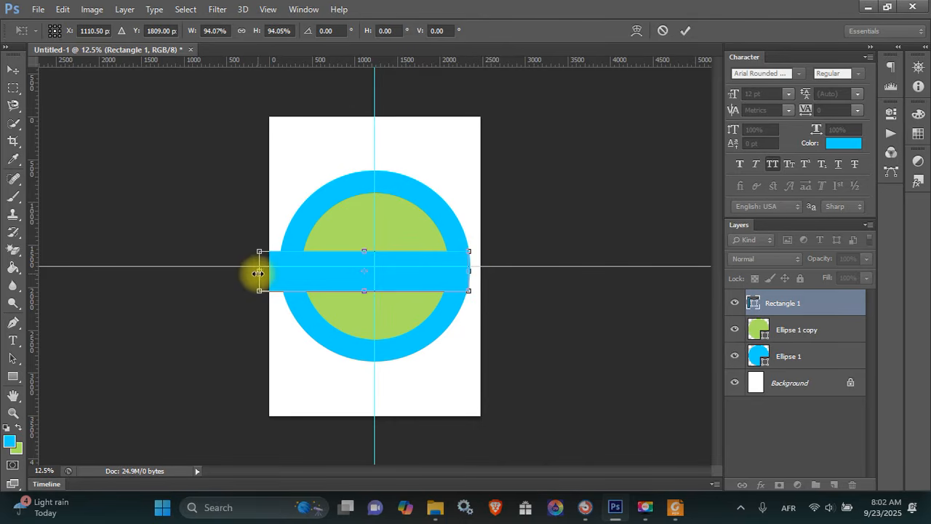
left_click_drag(259, 271, 279, 273)
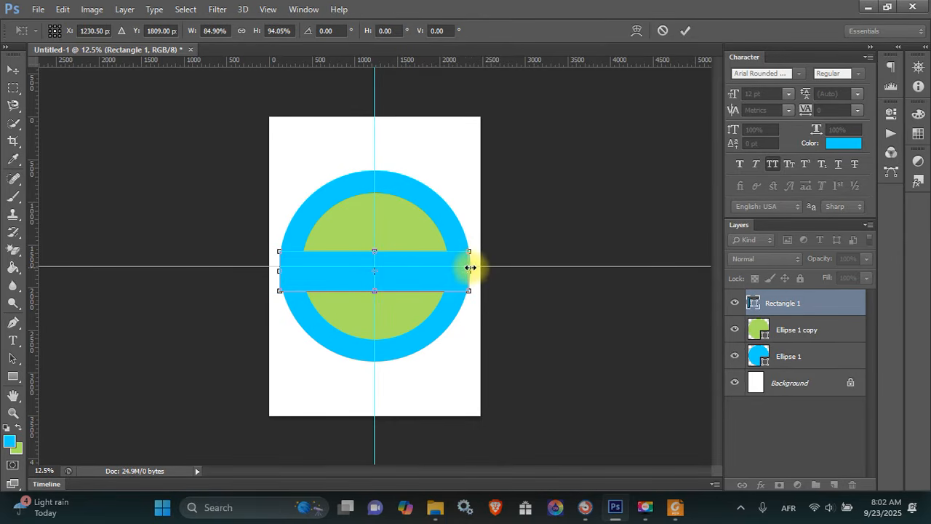
left_click_drag(473, 268, 474, 267)
key("Return")
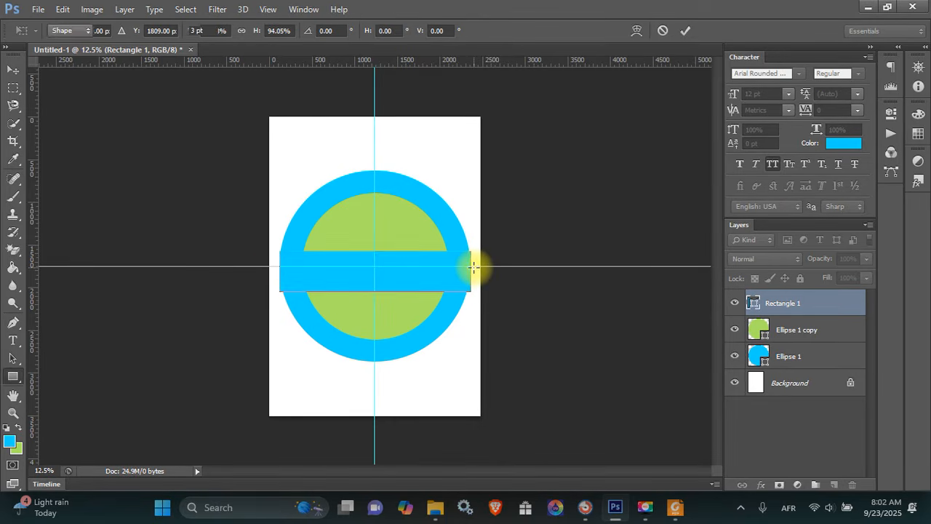
key("ctrl+0")
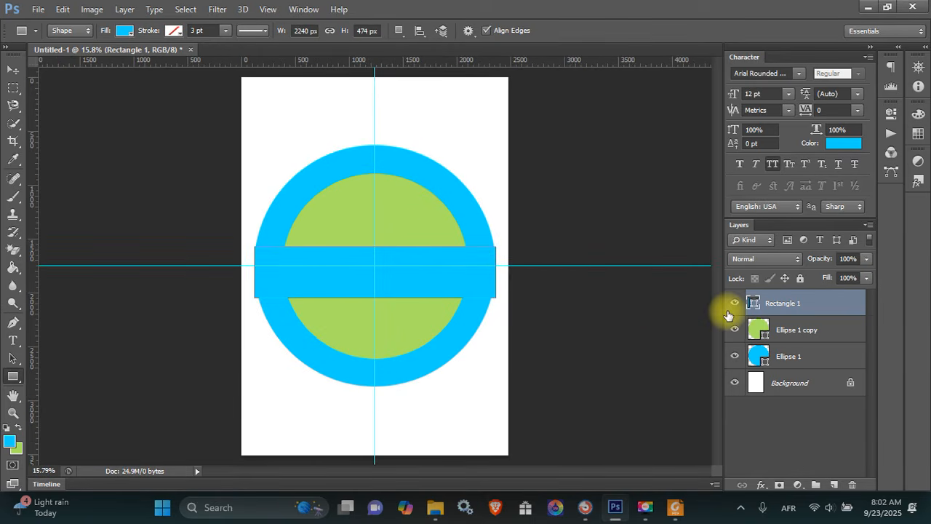
key("ctrl+t")
Warp the blue band so its top and bottom edges curve gently downward
right_click(433, 258)
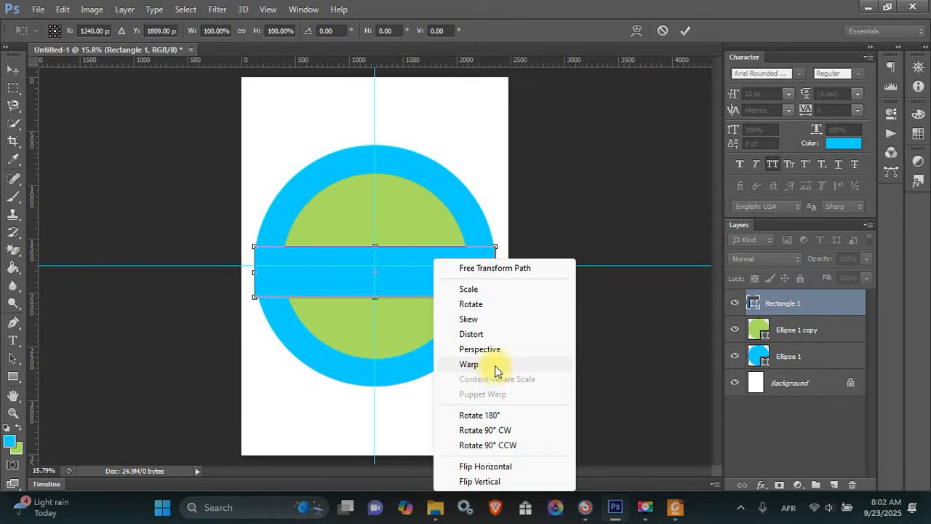
left_click(469, 364)
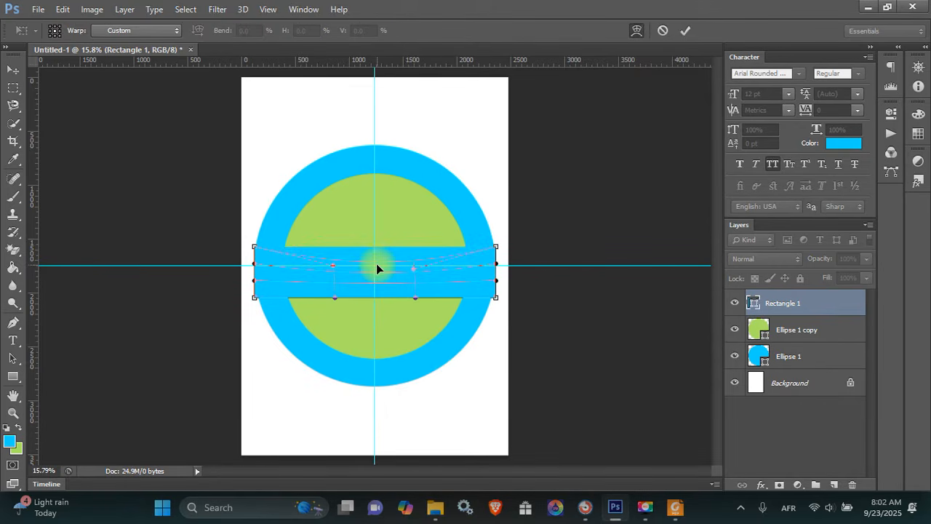
left_click_drag(377, 264, 373, 348)
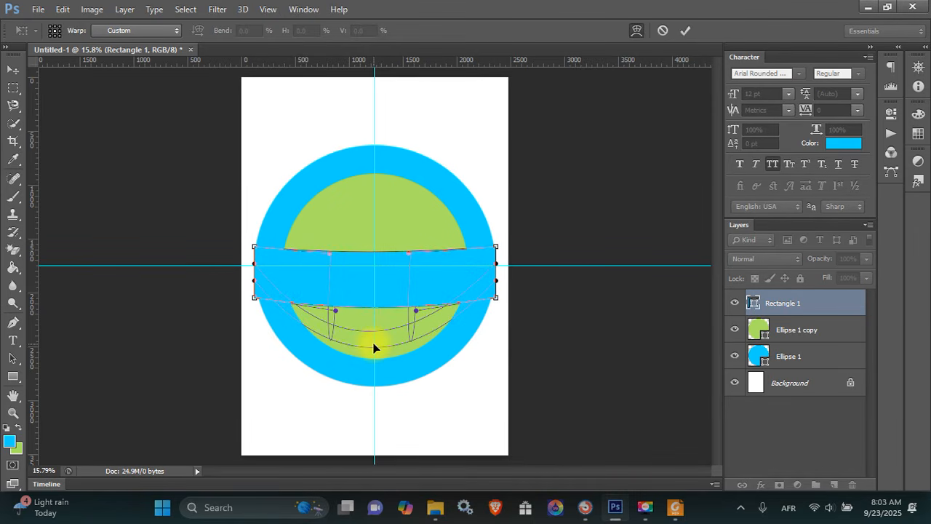
key("Return")
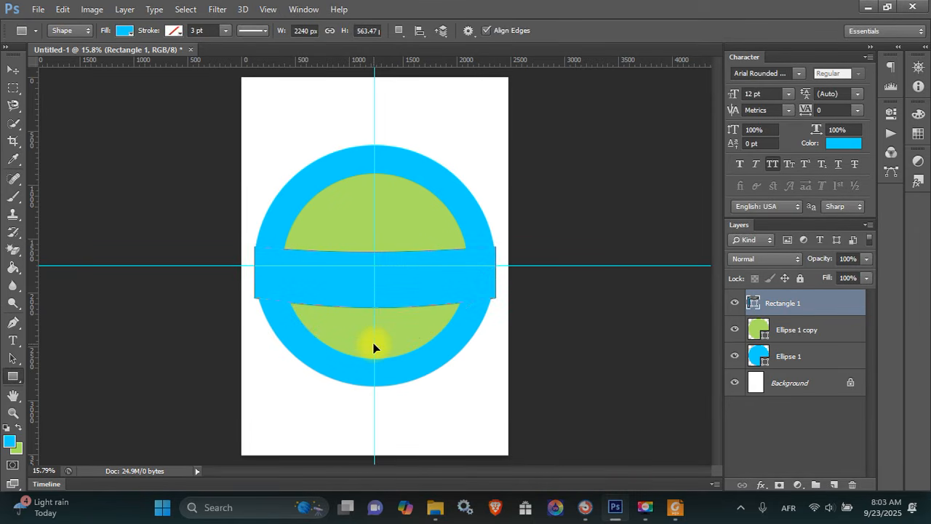
key("ctrl+t")
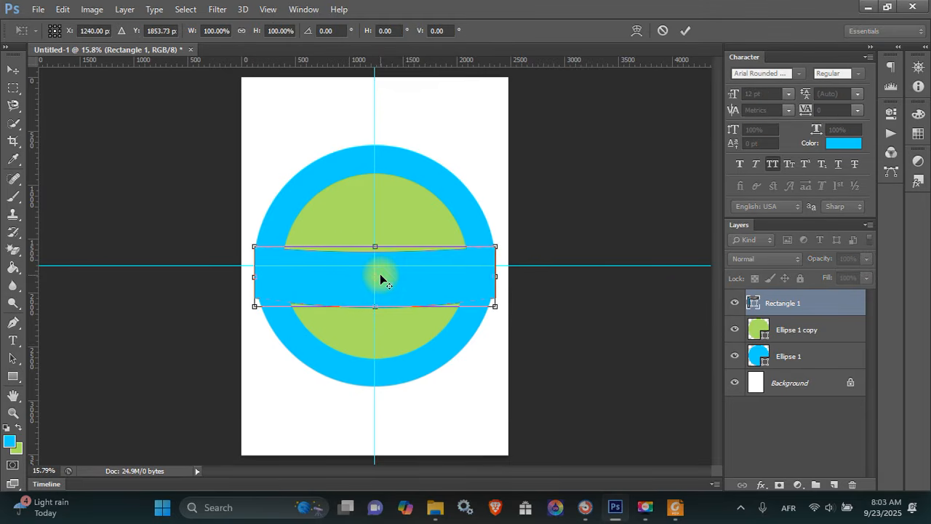
Warp the blue band a second time to deepen its downward curve
right_click(380, 274)
left_click(432, 147)
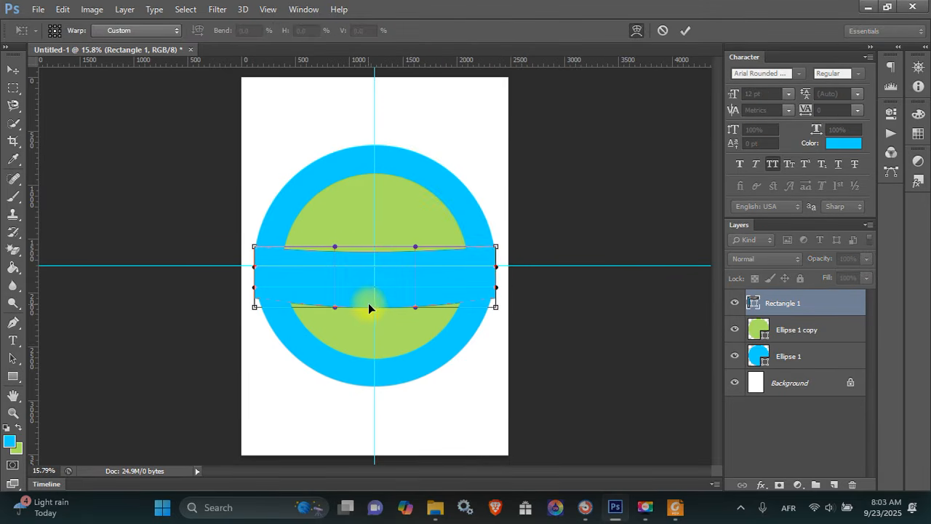
left_click_drag(368, 302, 372, 283)
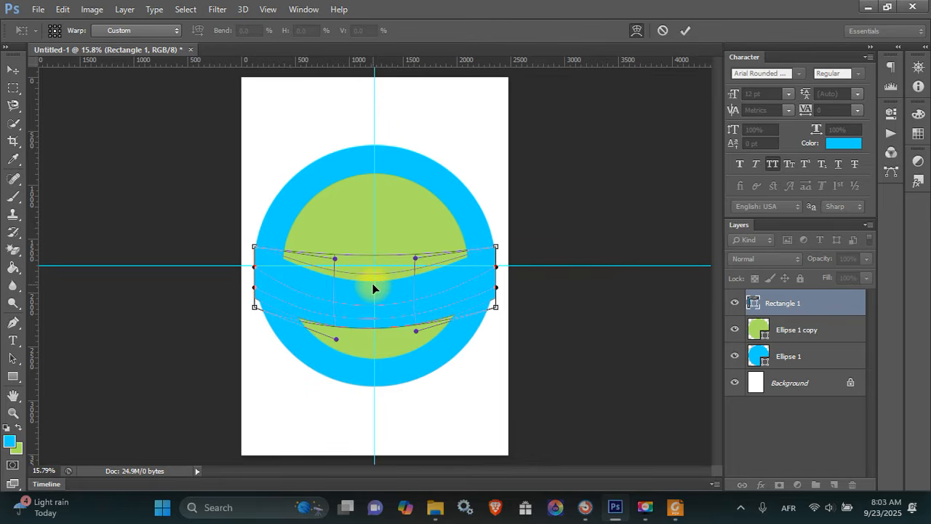
key("Return")
Scale the band down to about 96.5% so its ends sit inside the ring
key("v")
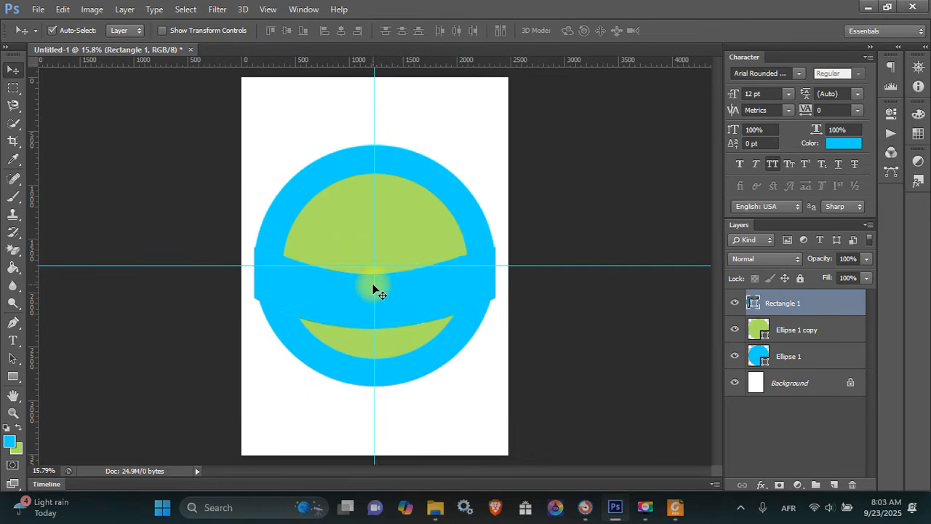
key("ctrl+t")
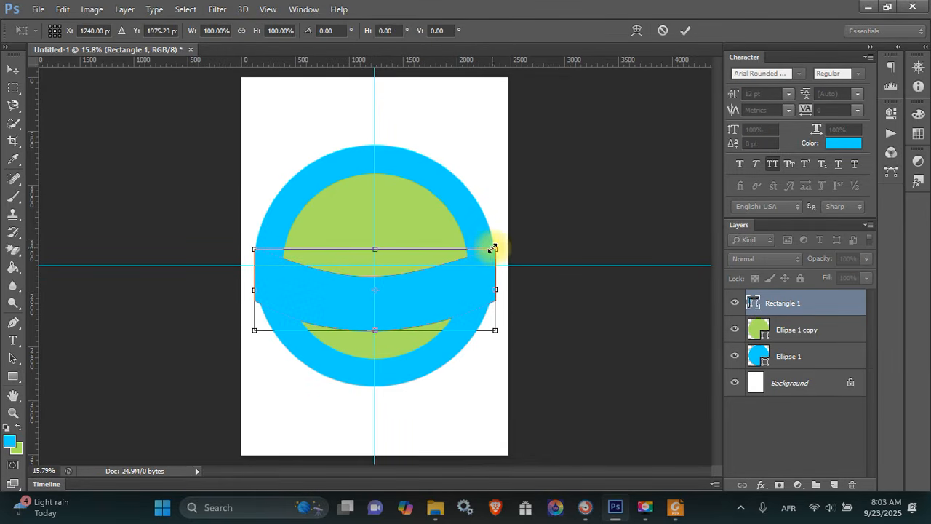
left_click_drag(494, 249, 485, 246)
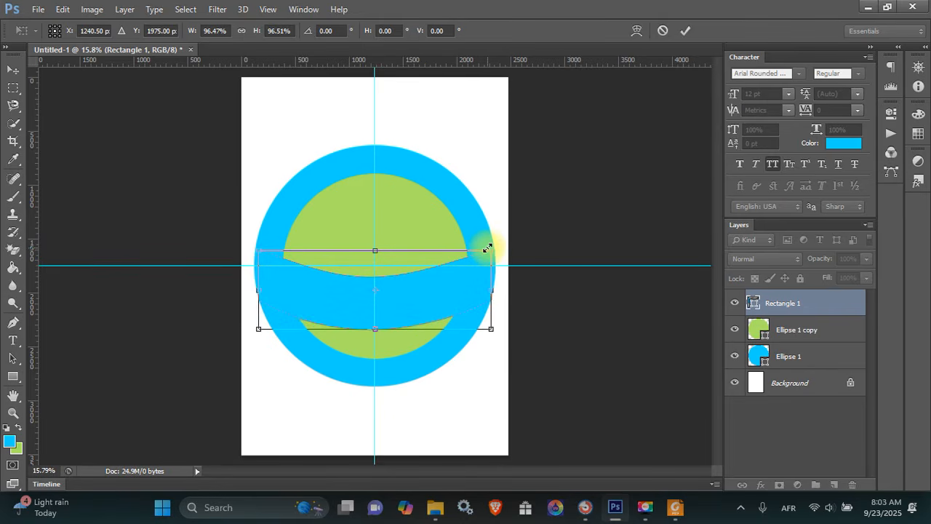
key("Return")
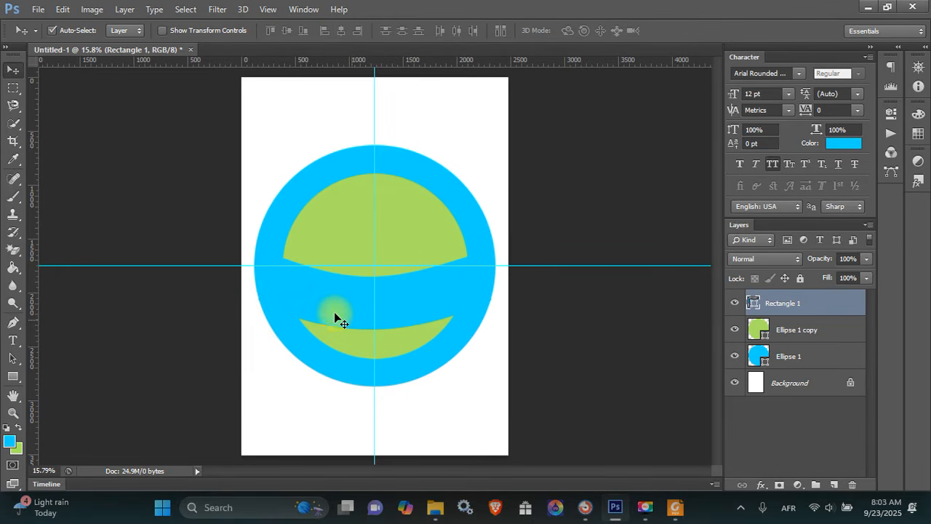
Add the text BRIGHT BUBBLES near the page's lower left and enlarge it
key("t")
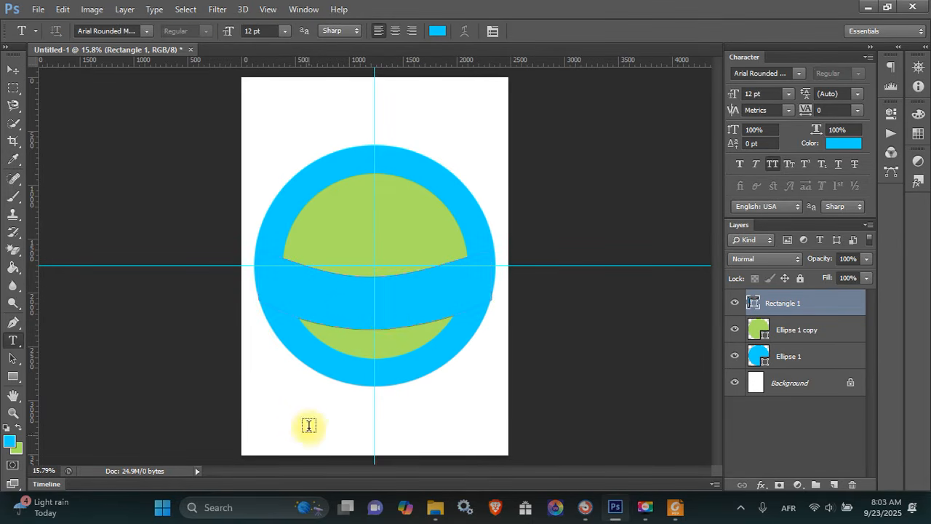
left_click(305, 419)
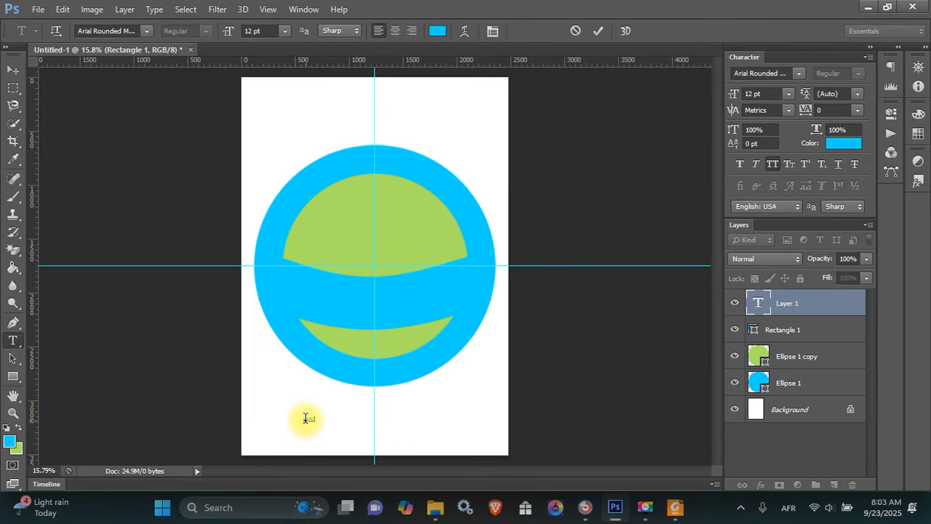
key("ctrl+Return")
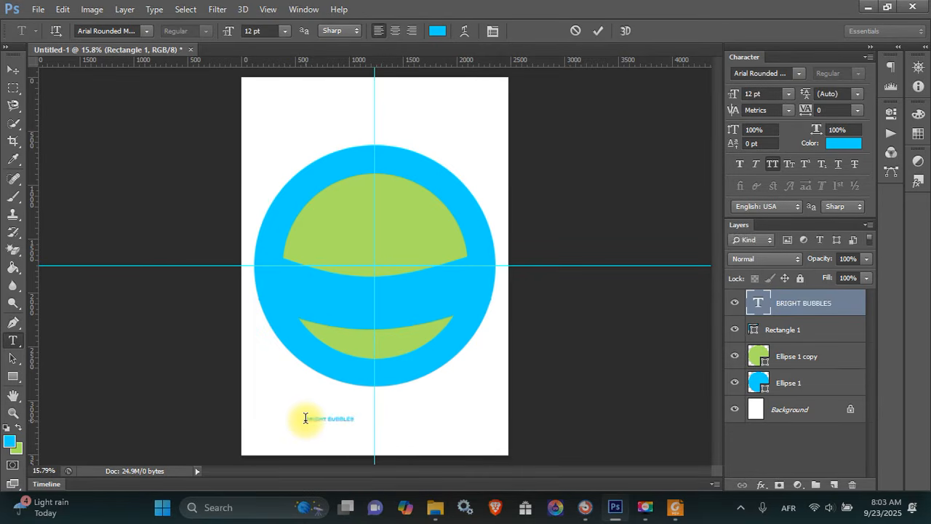
key("v")
key("ctrl+t")
left_click_drag(352, 419, 421, 389)
key("Return")
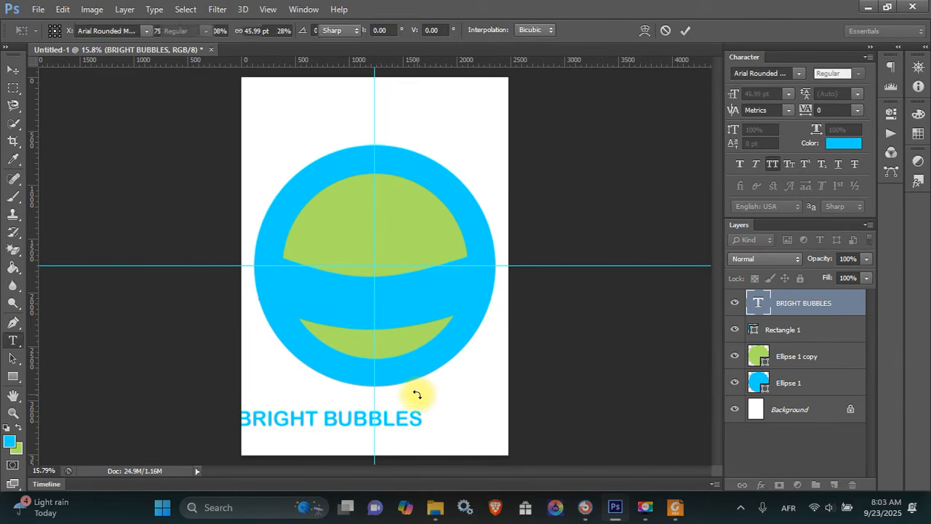
Colour the text green, centre it in the blue band, and enlarge it to about 51 pt
left_click_drag(410, 417, 451, 418)
key("ctrl+BackSpace")
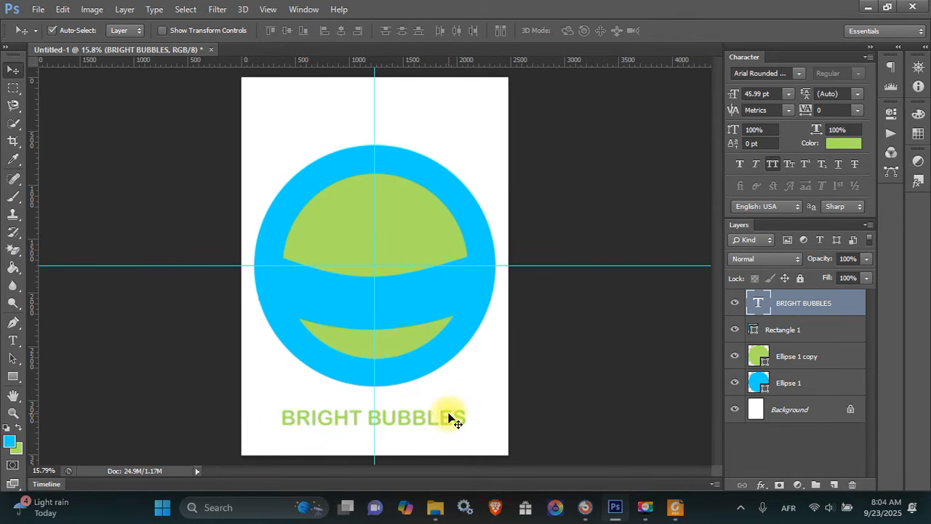
left_click_drag(432, 428, 428, 309)
key("ctrl+t")
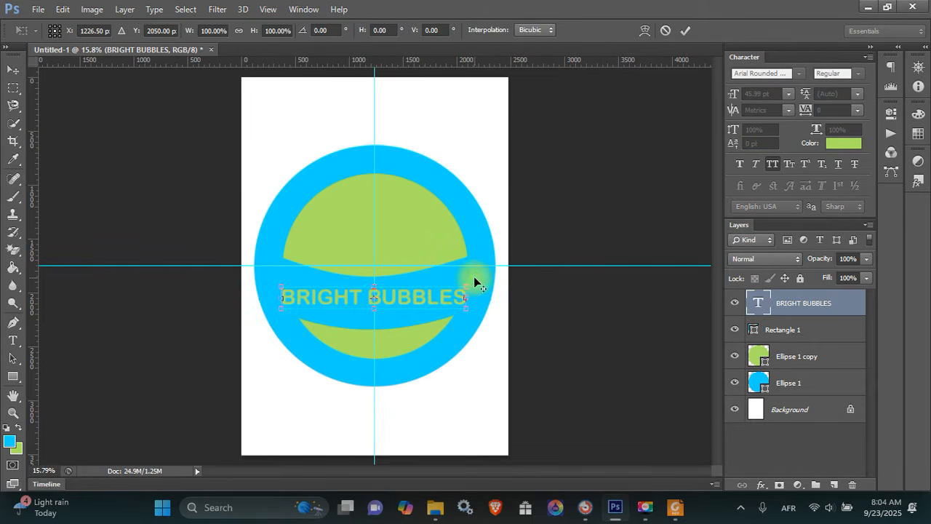
left_click_drag(464, 282, 473, 272)
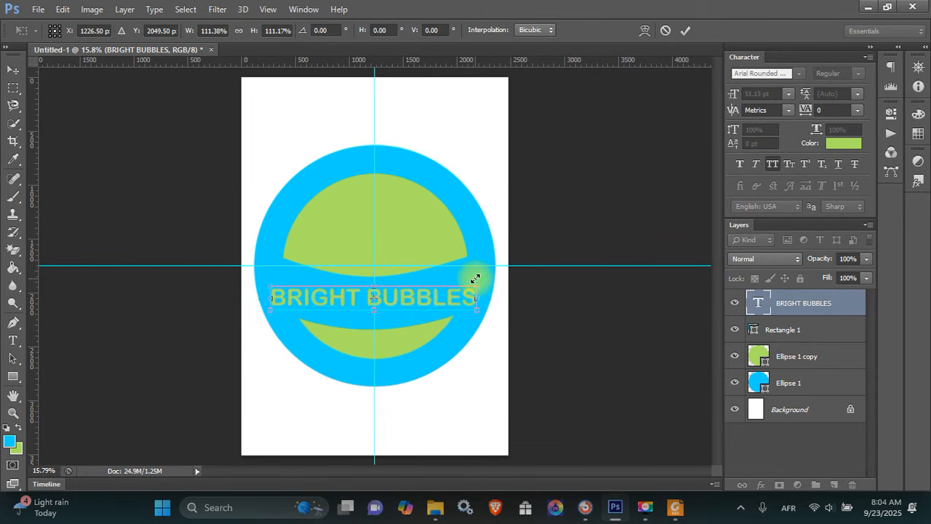
key("Return")
right_click(850, 302)
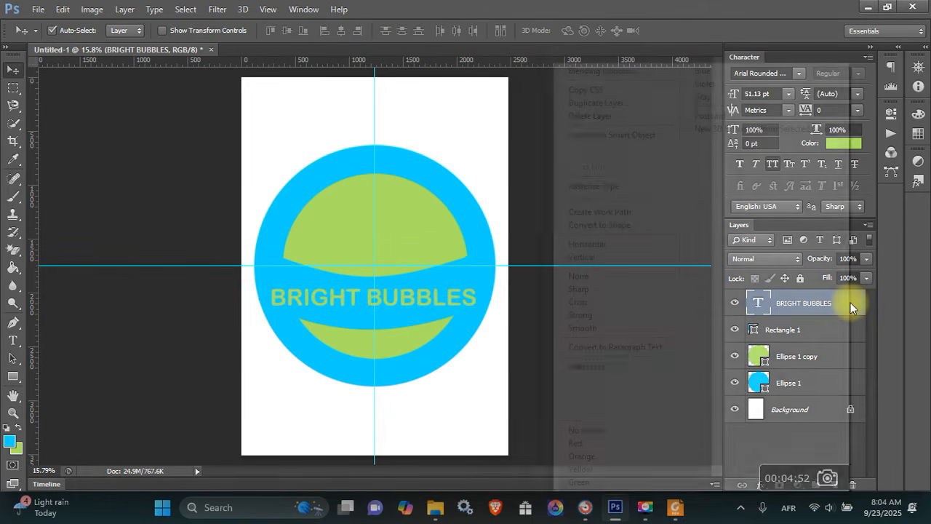
Give BRIGHT BUBBLES a black 13 px outside stroke through Blending Options
left_click(651, 72)
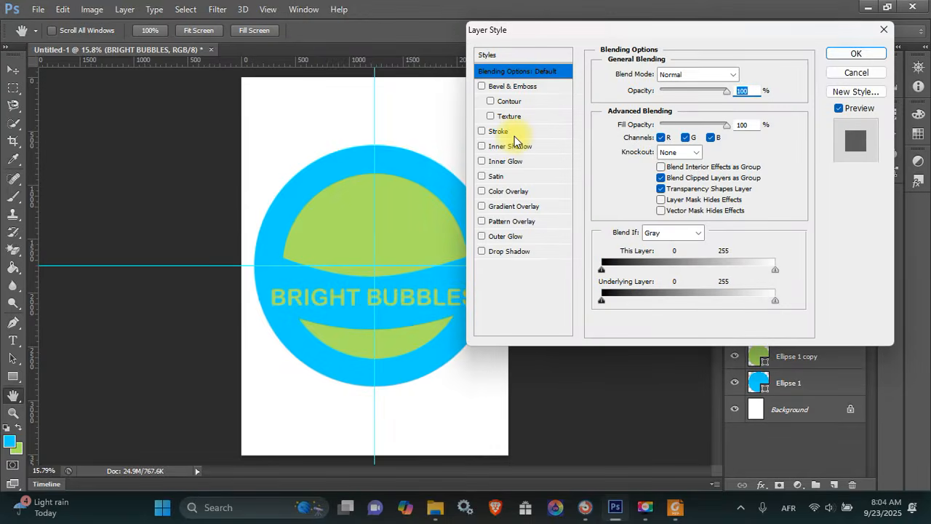
left_click(498, 131)
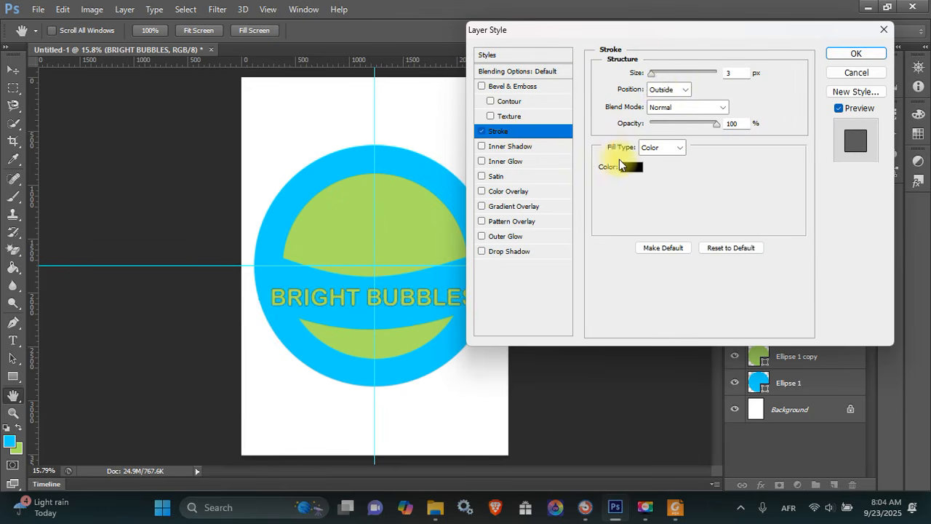
left_click_drag(653, 75, 658, 75)
left_click(856, 54)
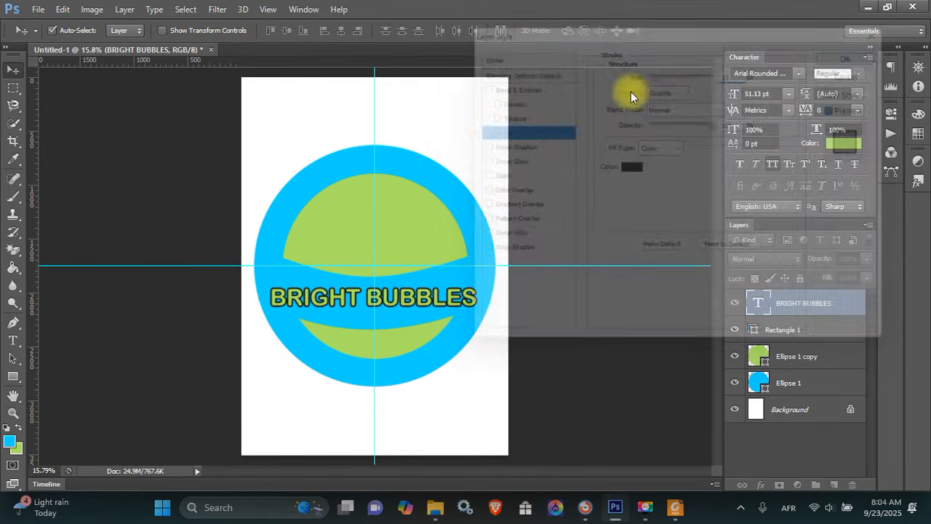
Warp the BRIGHT BUBBLES text with the Arc style at bend -34
key("t")
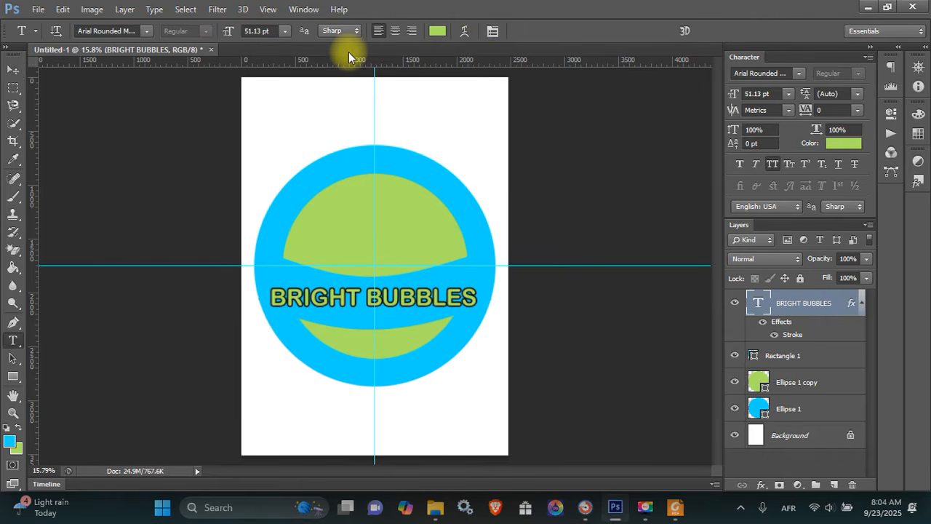
left_click(466, 30)
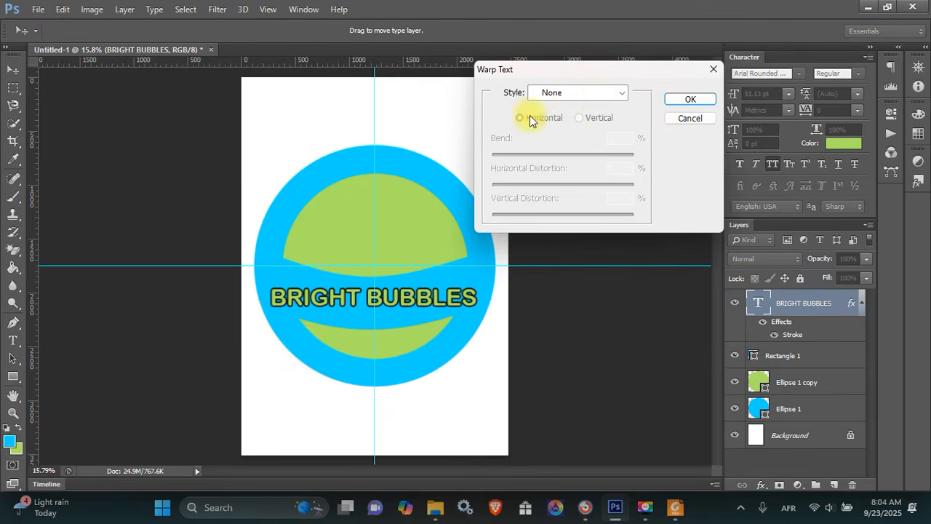
left_click(567, 97)
left_click(561, 128)
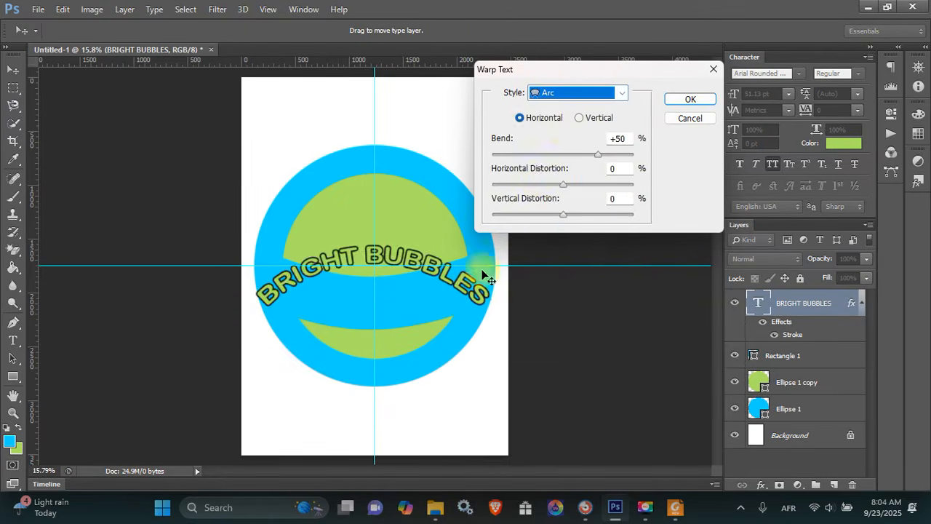
left_click_drag(601, 154, 539, 157)
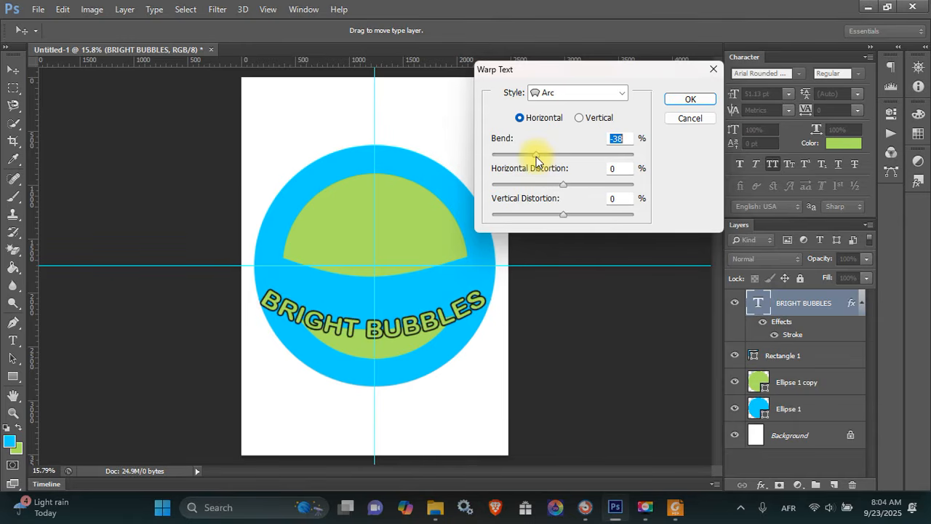
left_click_drag(536, 156, 539, 162)
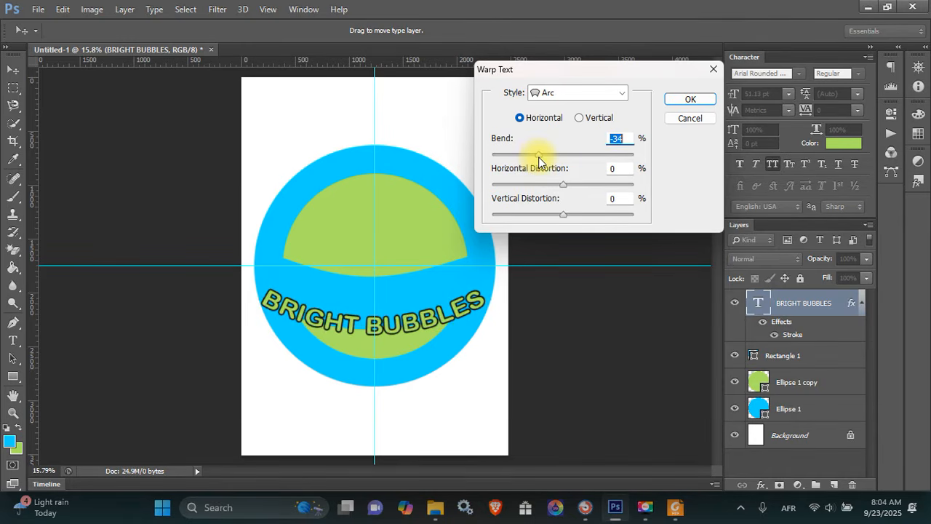
key("Return")
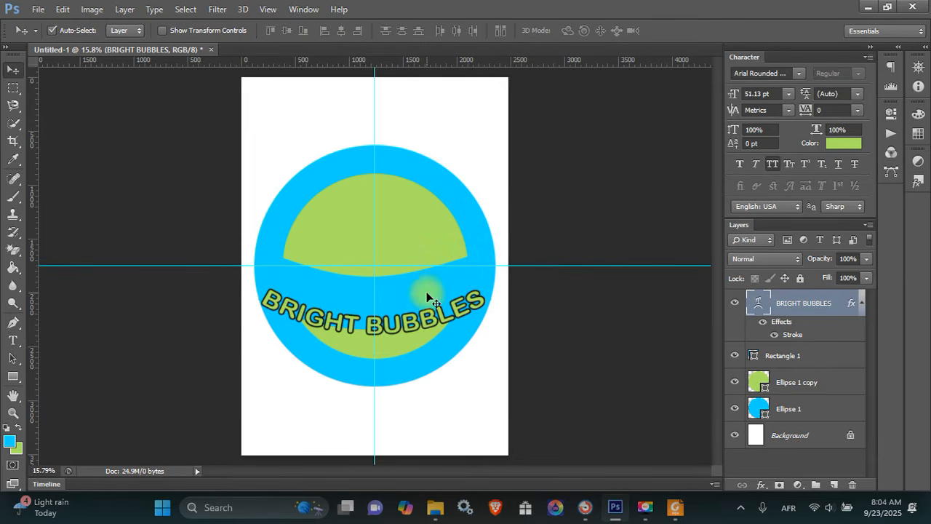
Move the arched text up so it follows the curved blue band
left_click_drag(426, 315, 426, 295)
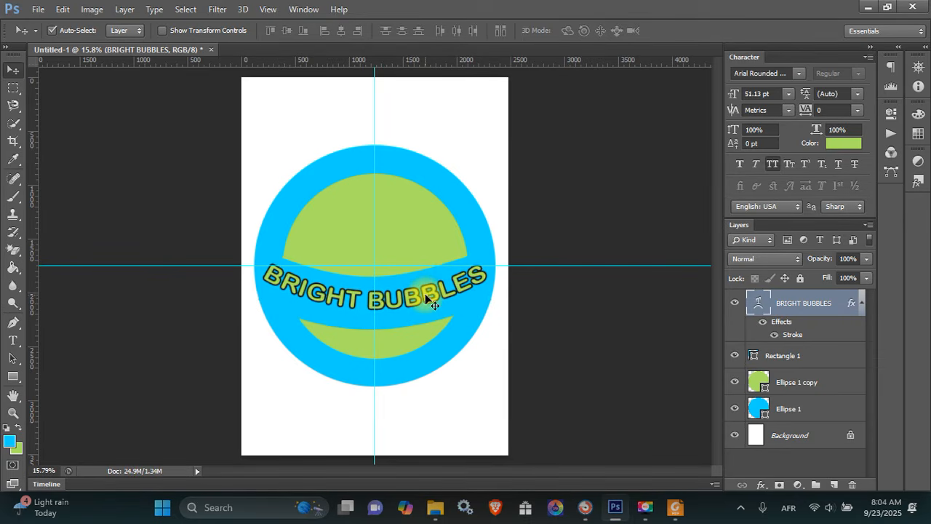
key("z")
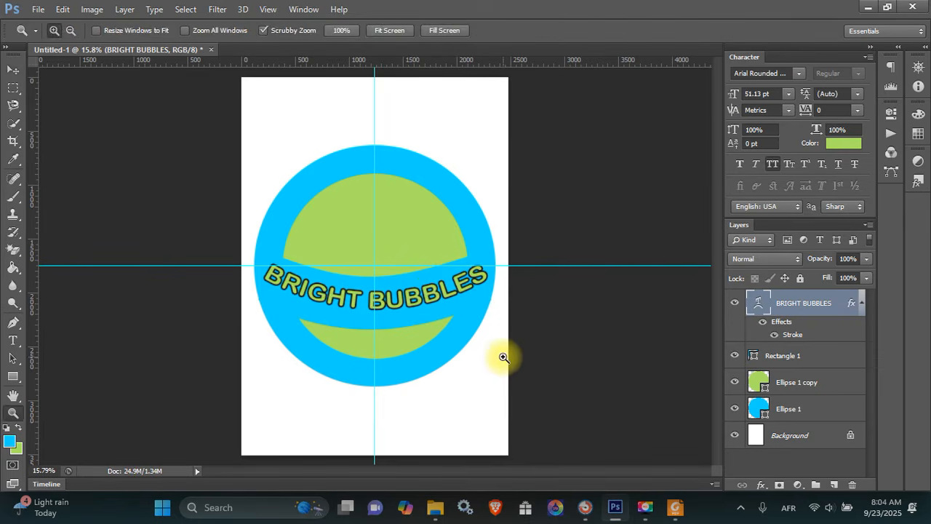
left_click_drag(353, 405, 356, 364)
left_click(384, 407)
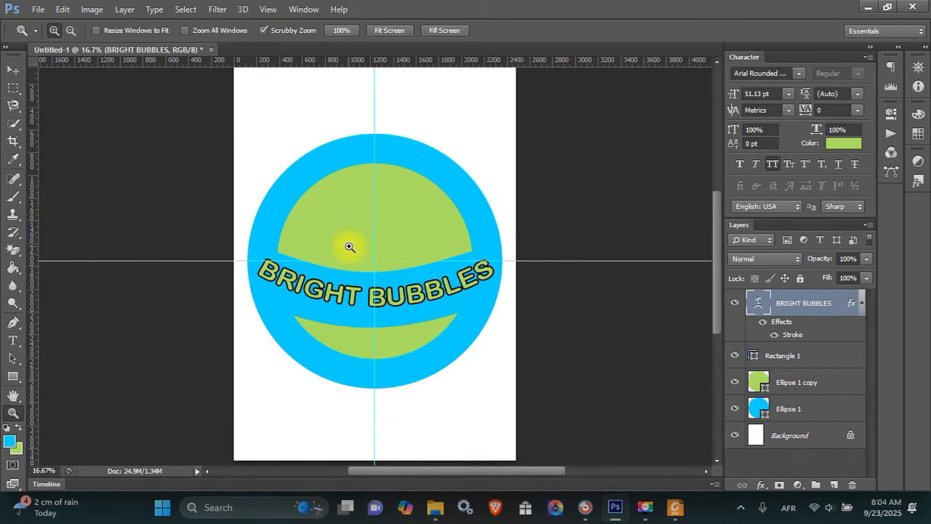
key("u")
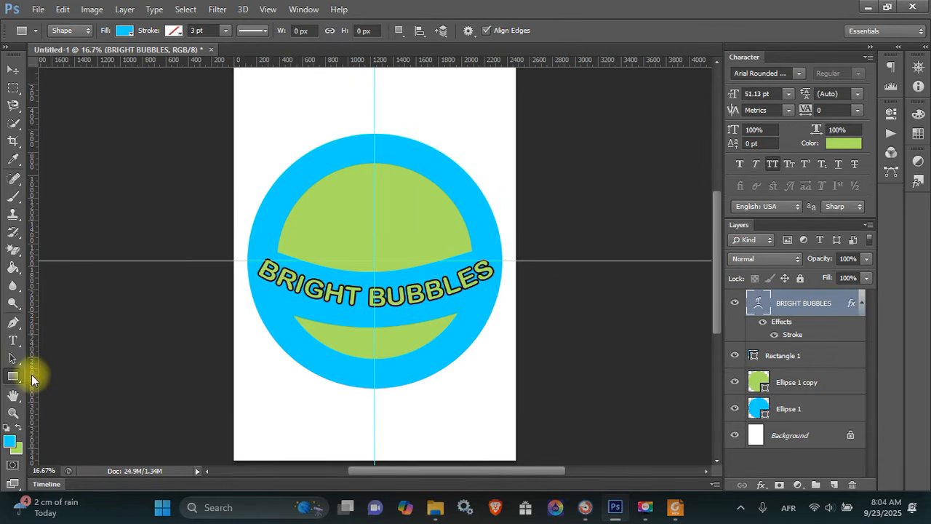
Draw a small blue circle, Ellipse 2, above the logo's top left
right_click(13, 376)
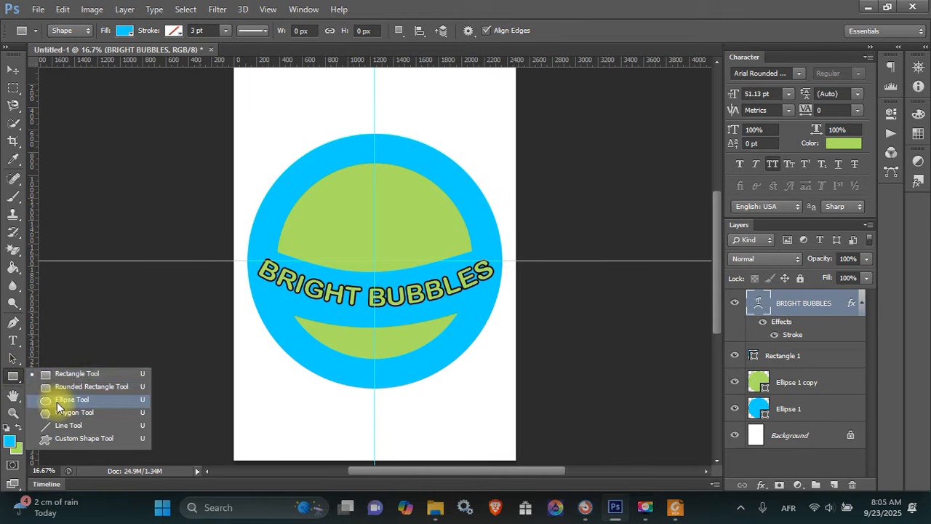
left_click(59, 399)
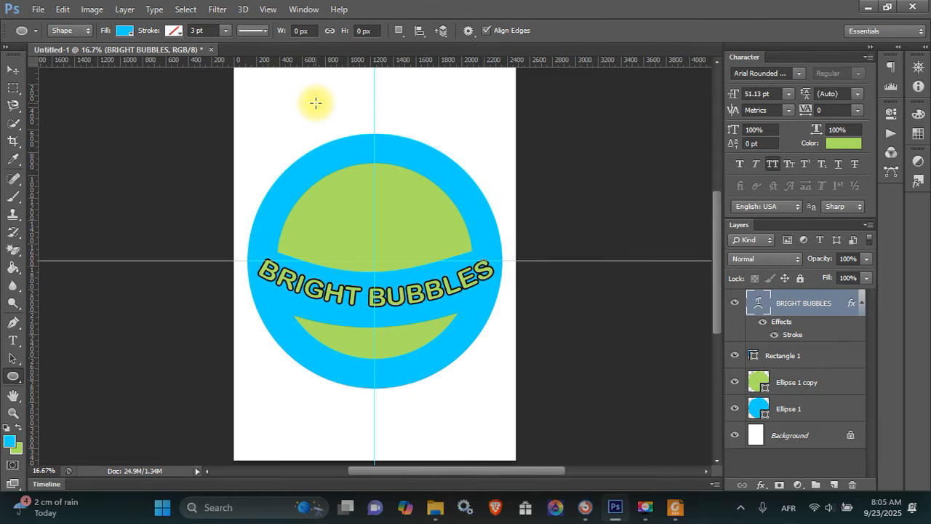
left_click_drag(315, 104, 349, 129)
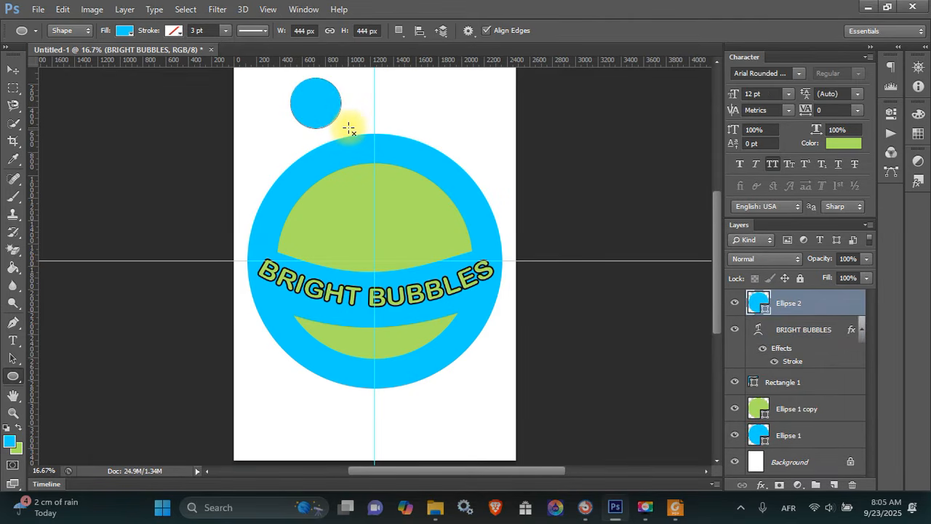
key("v")
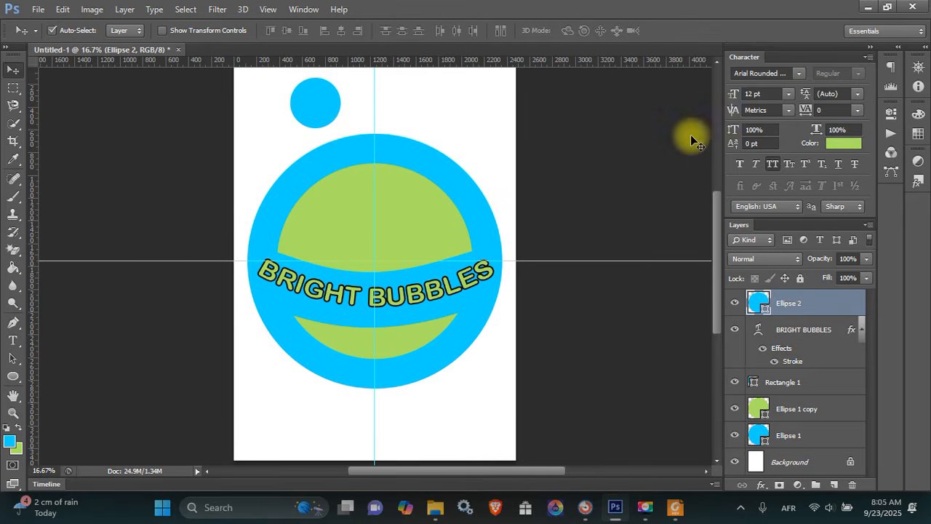
scroll(710, 157, "up", 5)
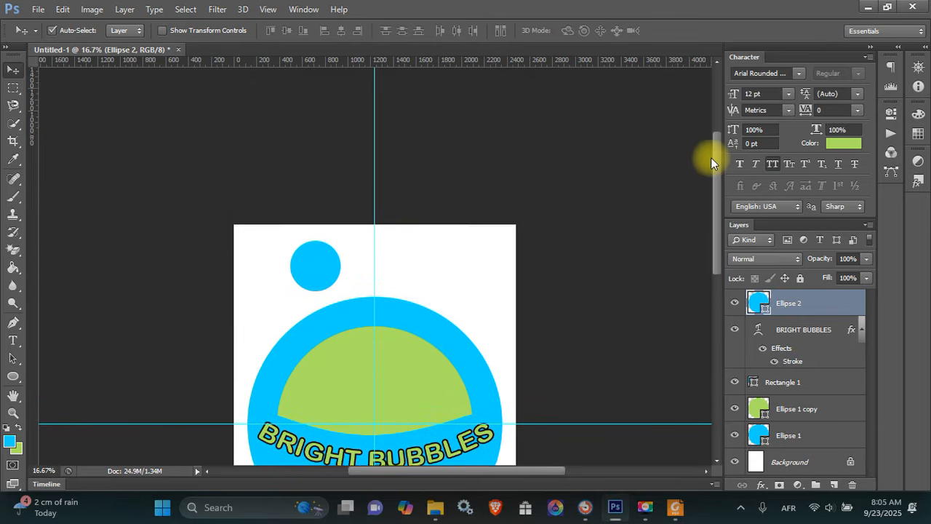
scroll(711, 157, "down", 1)
Enlarge the circle to about 125% and duplicate it as Ellipse 2 copy
key("z")
left_click_drag(362, 246, 270, 246)
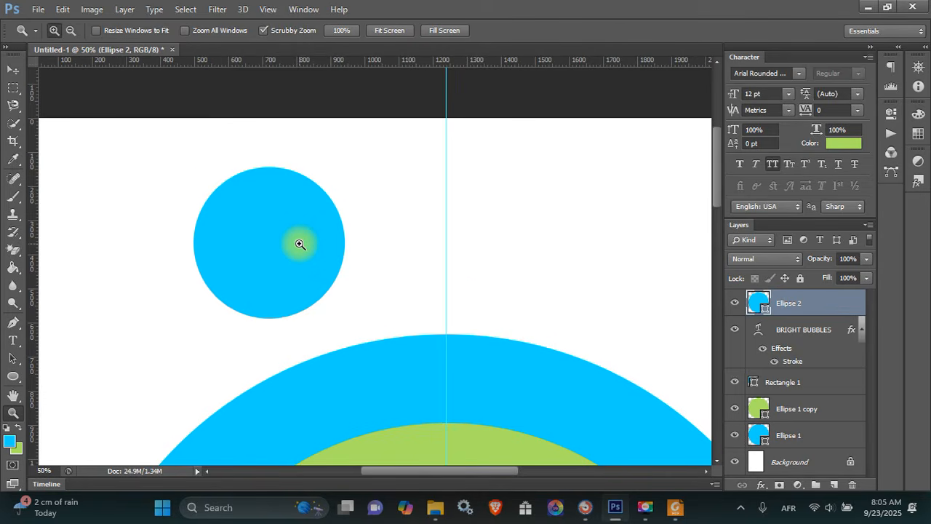
key("v")
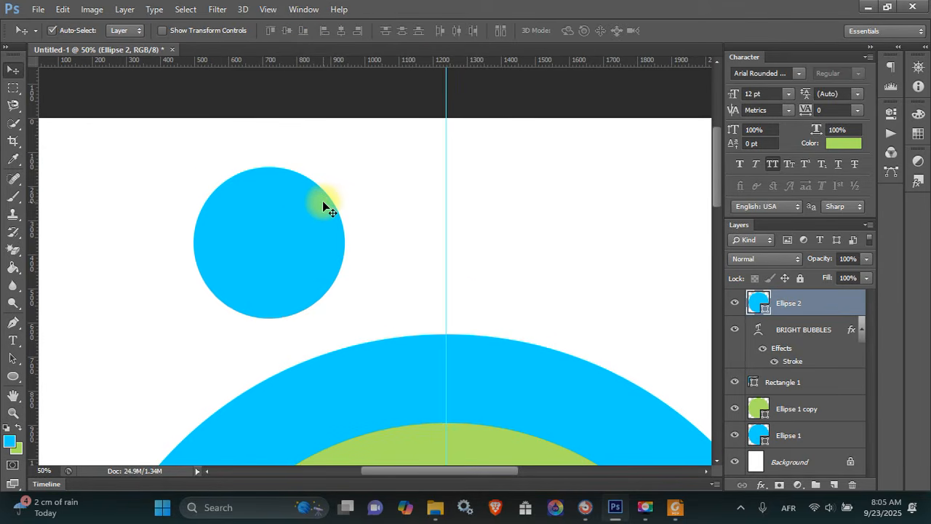
key("ctrl+t")
left_click_drag(345, 166, 380, 160)
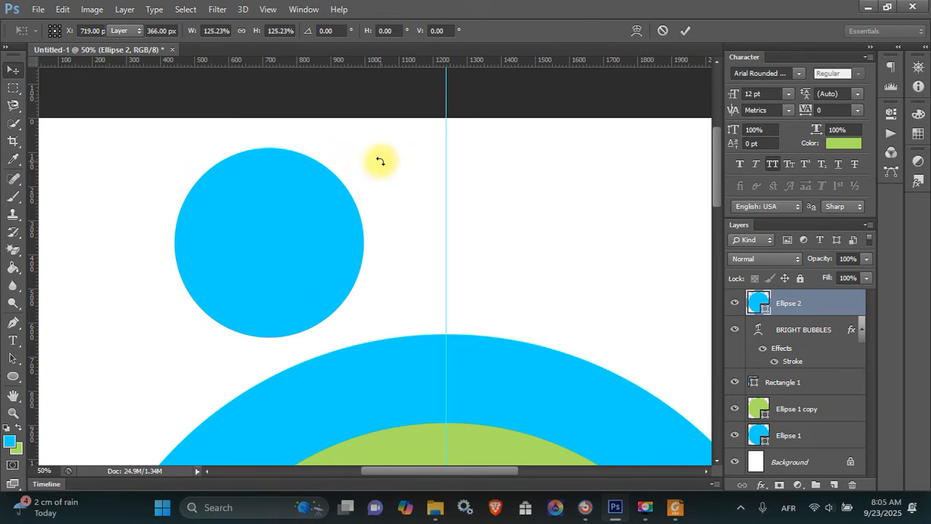
key("Return")
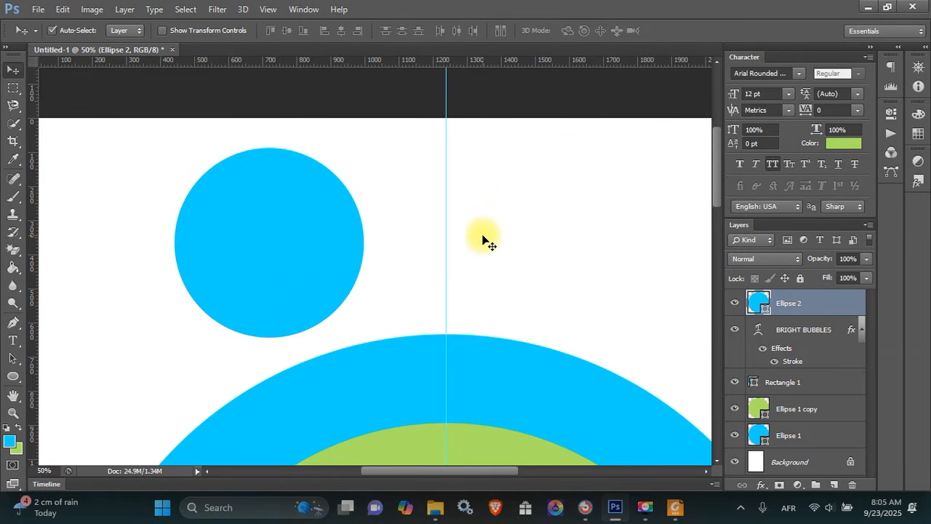
key("ctrl+j")
key("ctrl+t")
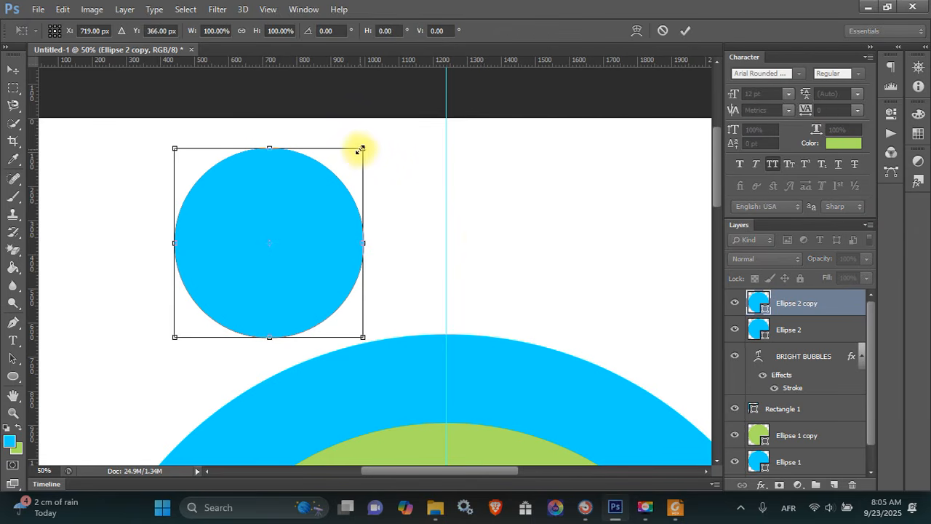
Shrink the copy to about 74% and give it a thick black stroke
left_click_drag(358, 150, 328, 167)
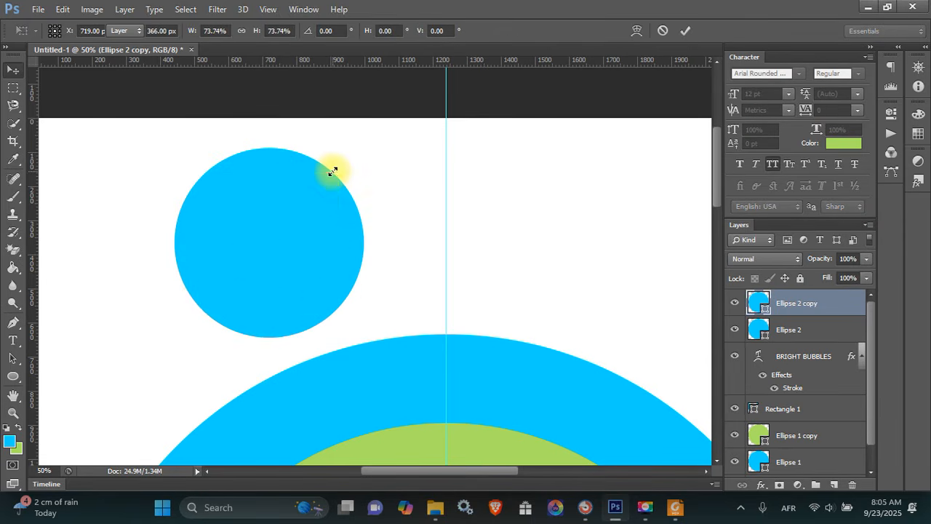
key("Return")
right_click(821, 303)
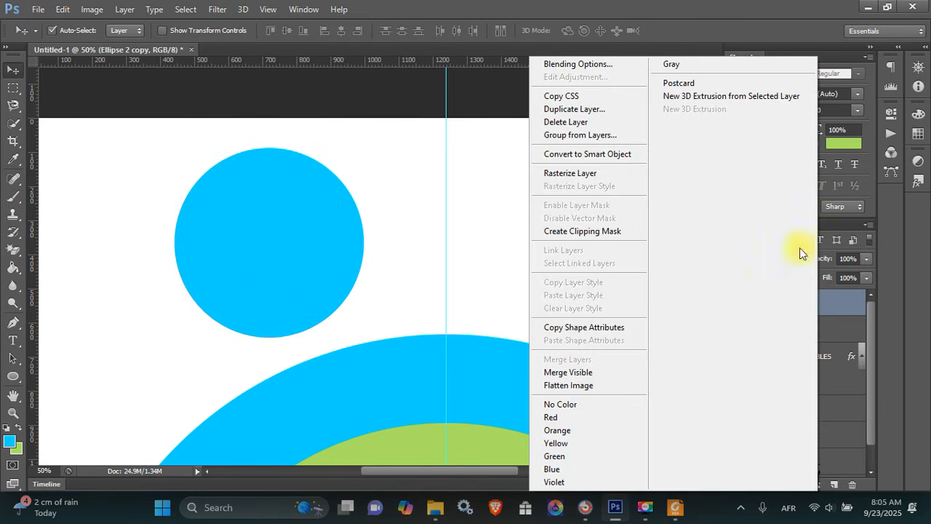
left_click(576, 63)
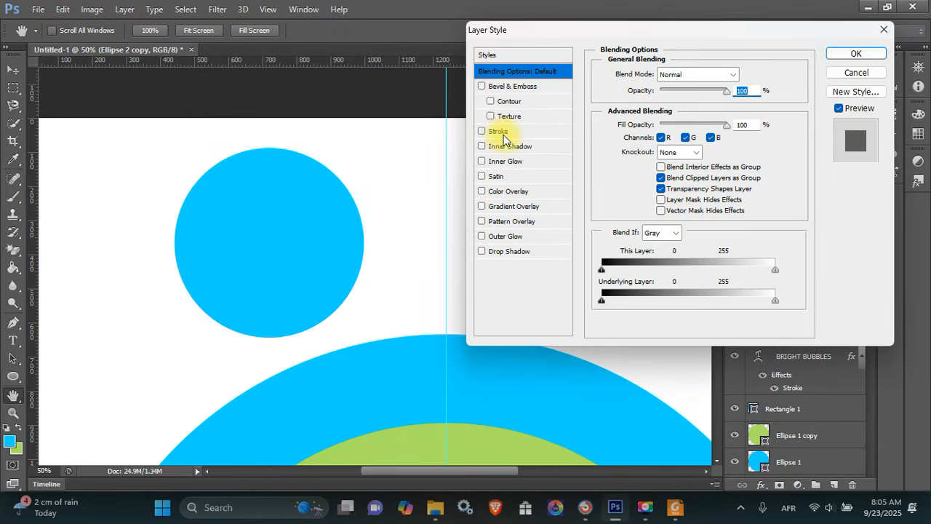
left_click(499, 131)
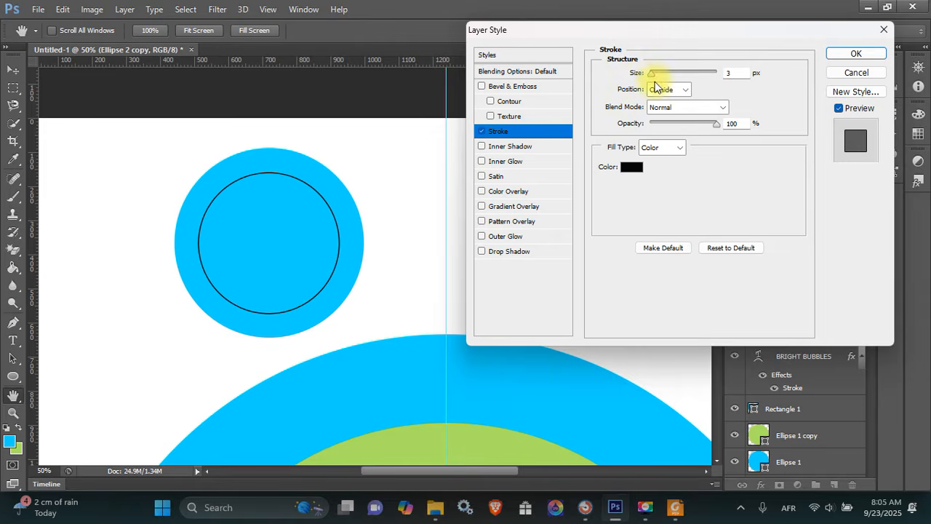
left_click_drag(653, 78, 655, 79)
key("Return")
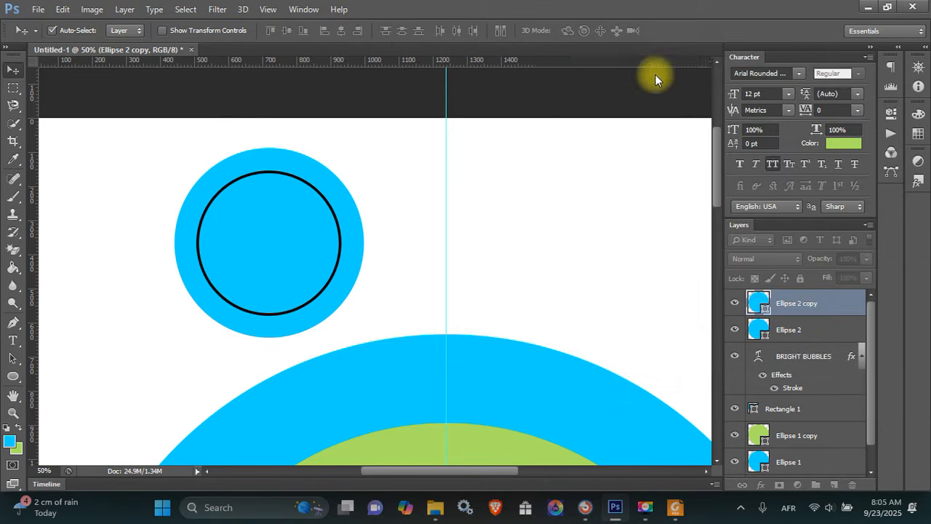
Copy the copy's layer style and paste the black stroke onto Ellipse 2
right_click(812, 311)
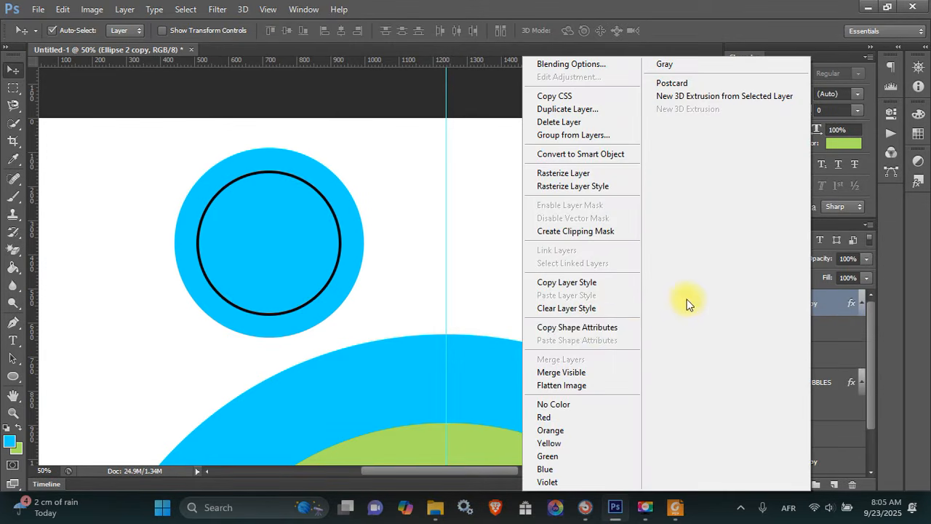
left_click(591, 283)
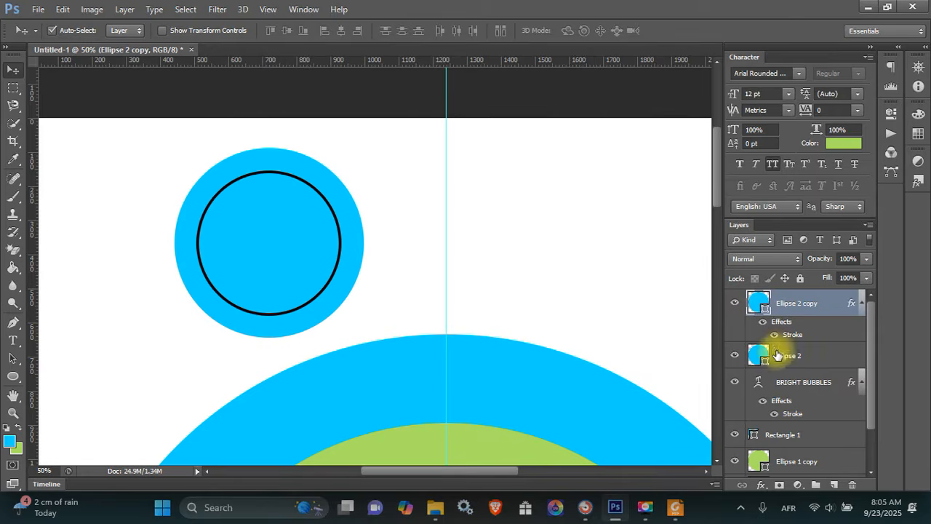
right_click(784, 355)
left_click(528, 294)
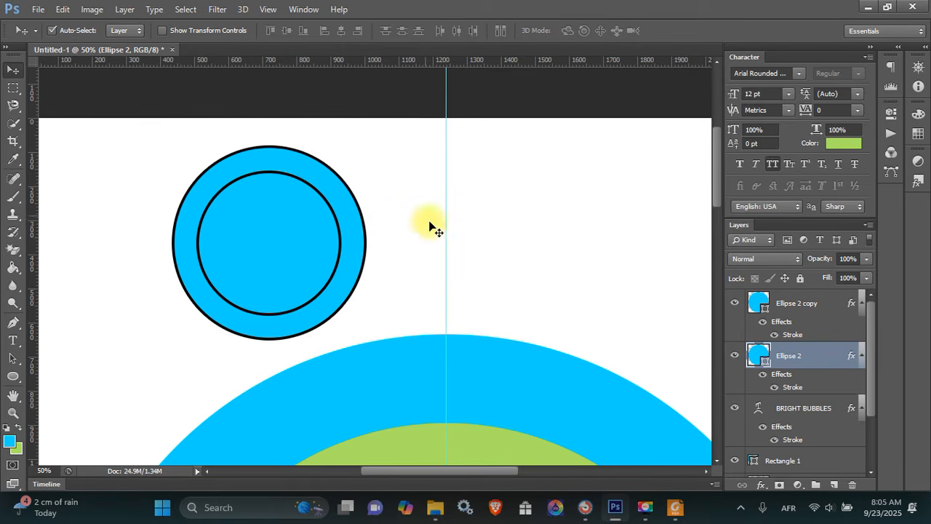
left_click_drag(716, 172, 671, 163)
scroll(676, 182, "down", 5)
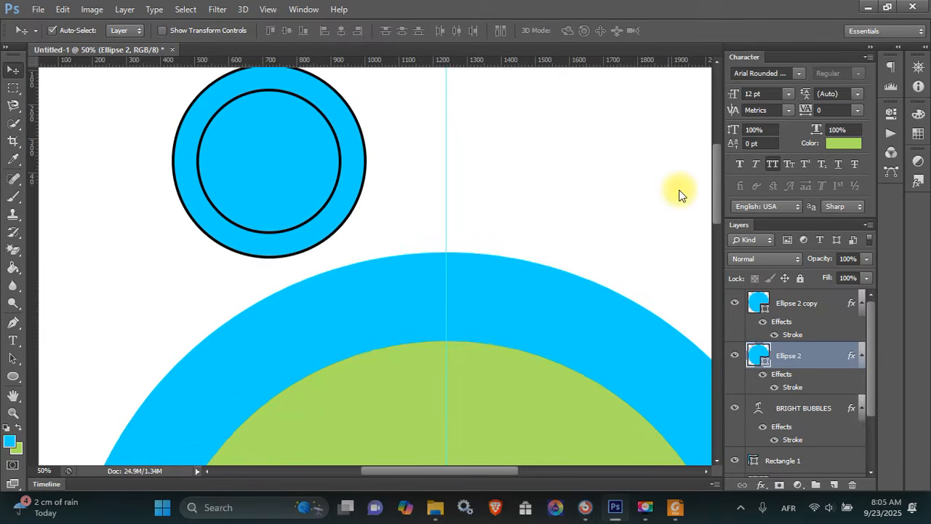
scroll(679, 185, "up", 4)
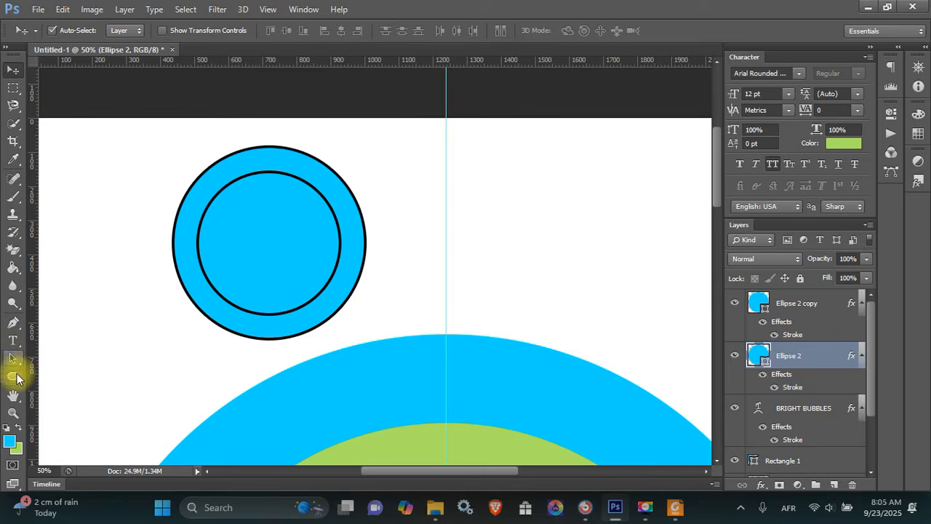
Draw a blue rectangle, Rectangle 2, across the centre guide and shrink it to about half size
left_click(13, 375)
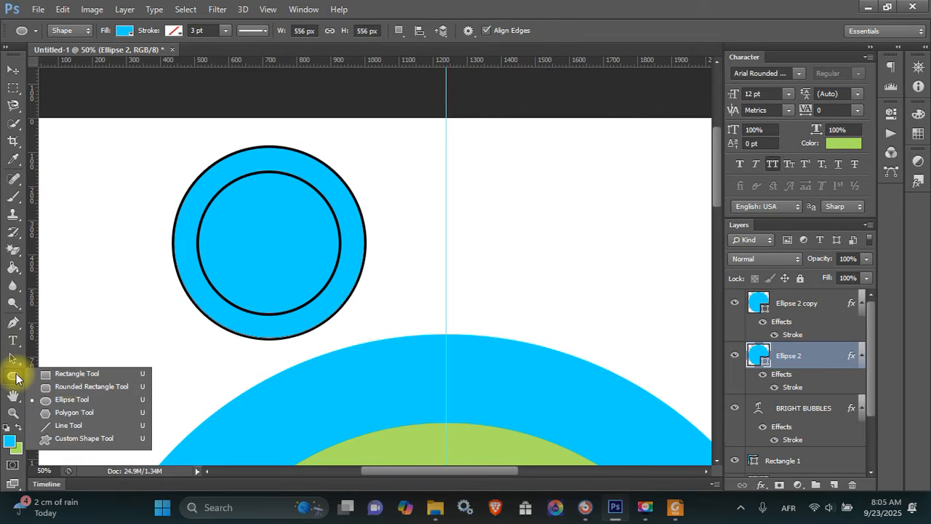
left_click(74, 376)
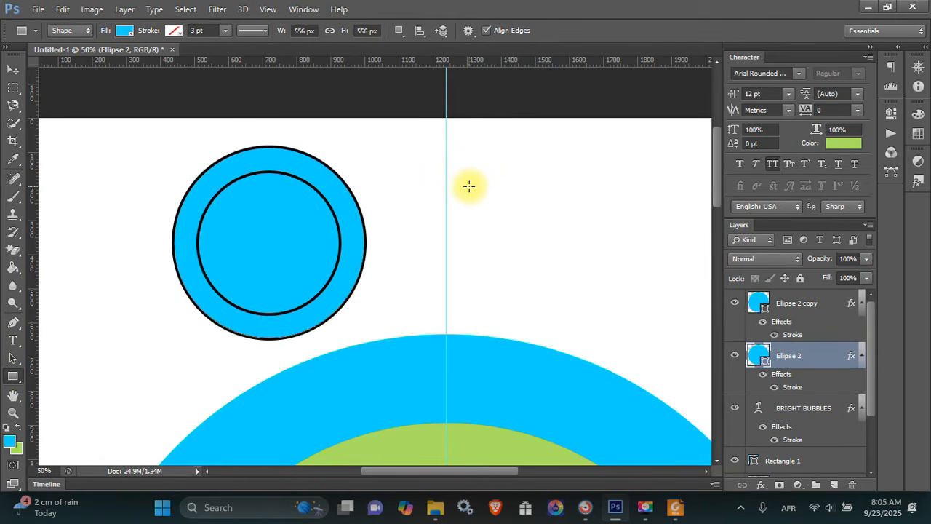
left_click_drag(474, 188, 532, 241)
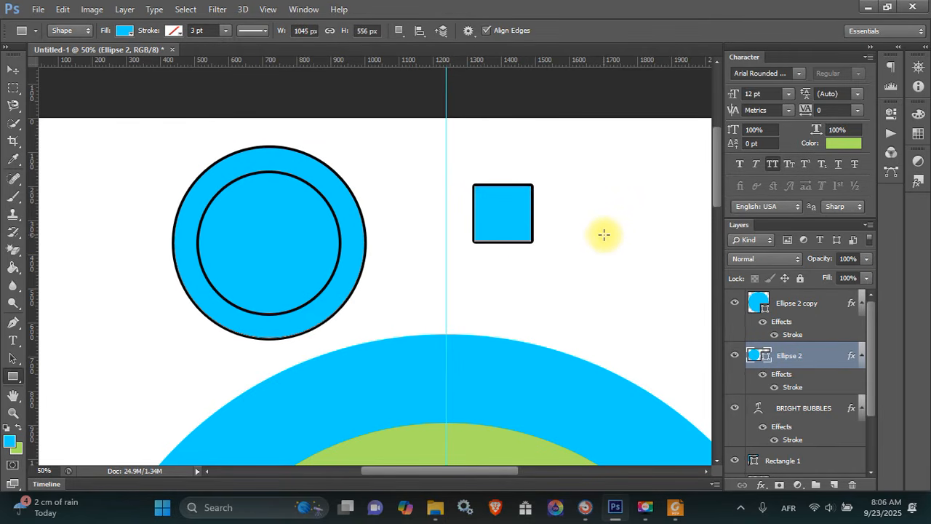
key("ctrl+z")
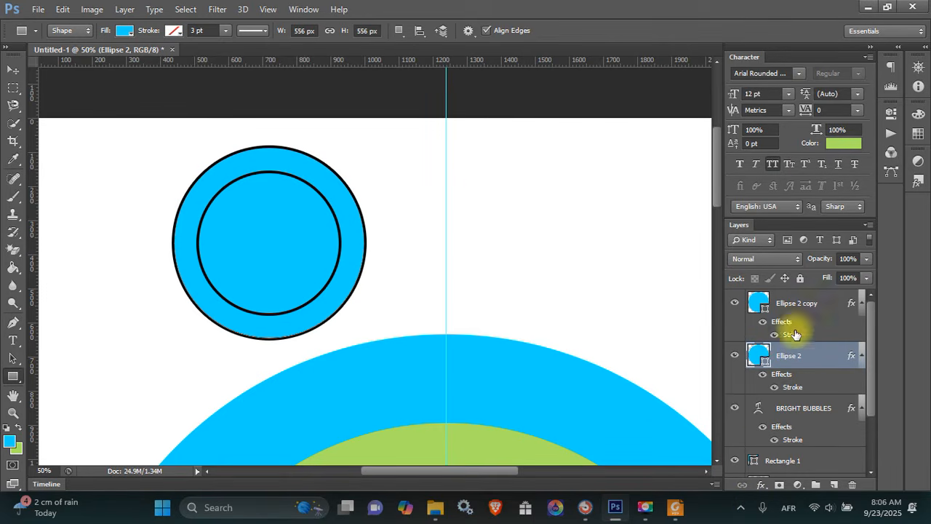
left_click(816, 405)
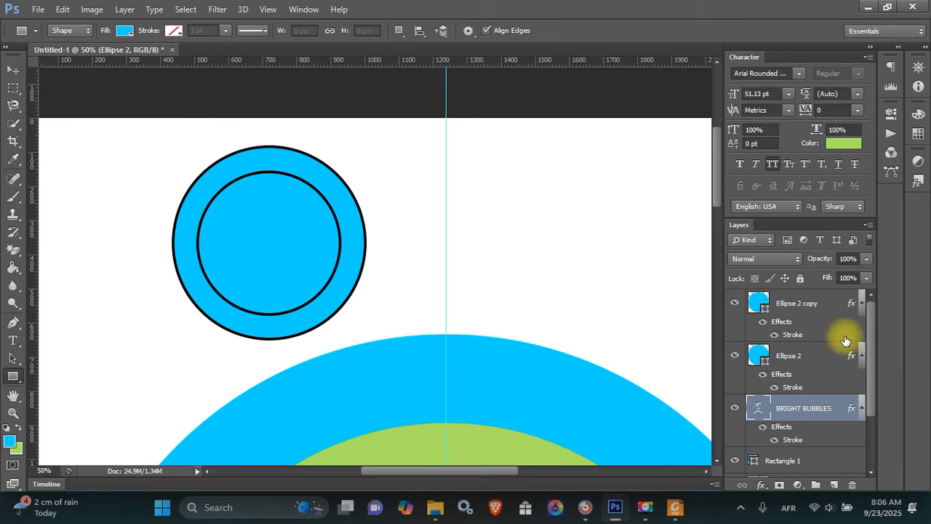
left_click_drag(866, 343, 870, 351)
left_click_drag(401, 177, 529, 286)
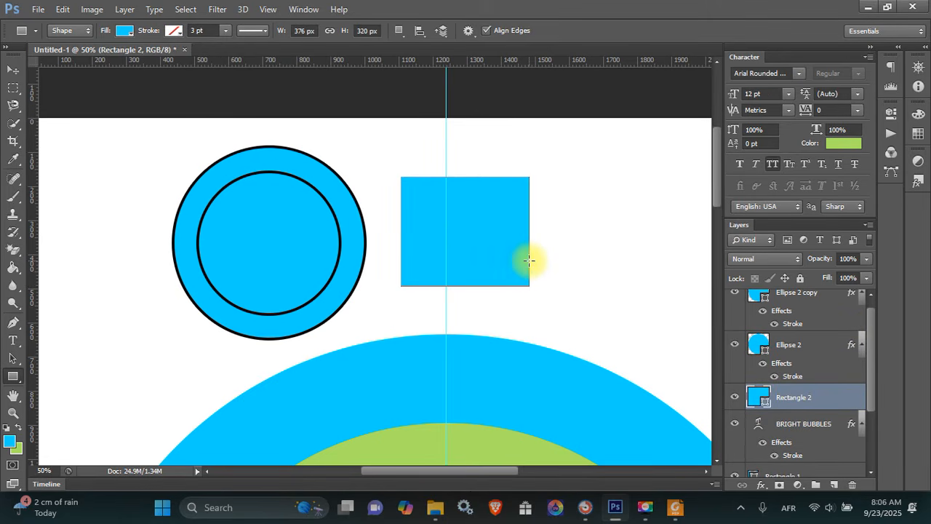
key("ctrl+t")
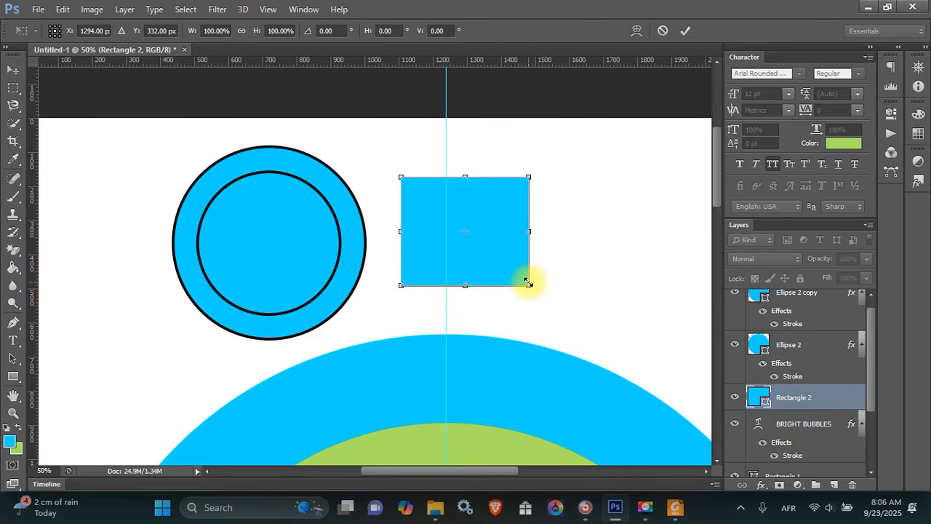
left_click_drag(528, 284, 457, 207)
key("Return")
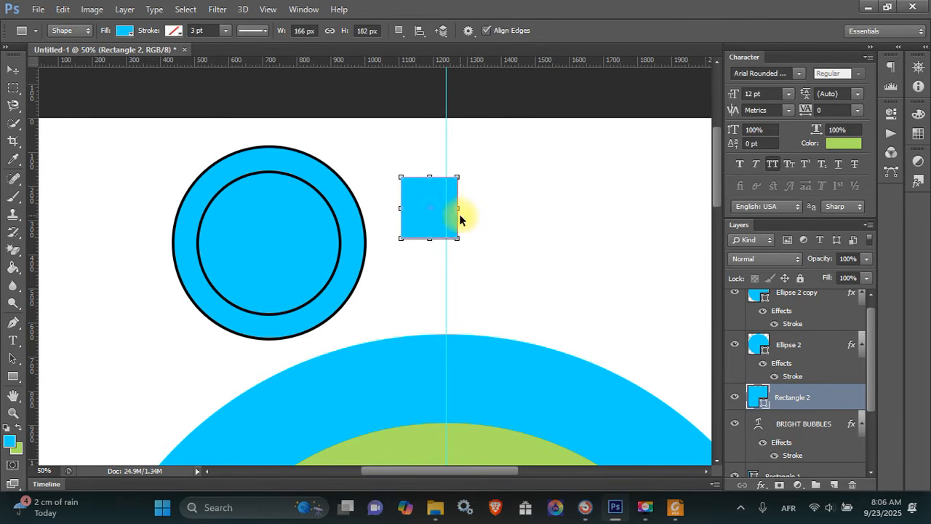
Warp the rectangle by pinching its edges inward into a four-pointed star
key("ctrl+t")
right_click(437, 211)
left_click(478, 318)
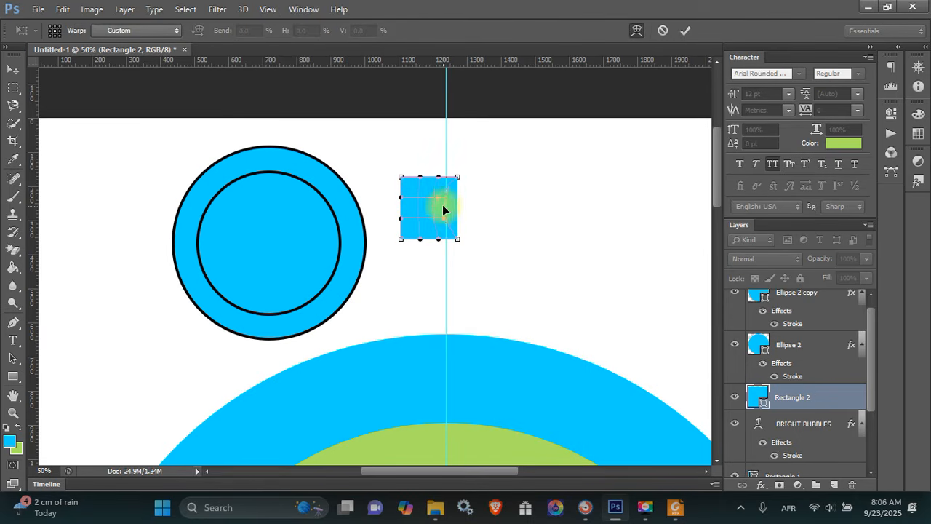
left_click_drag(439, 206, 427, 226)
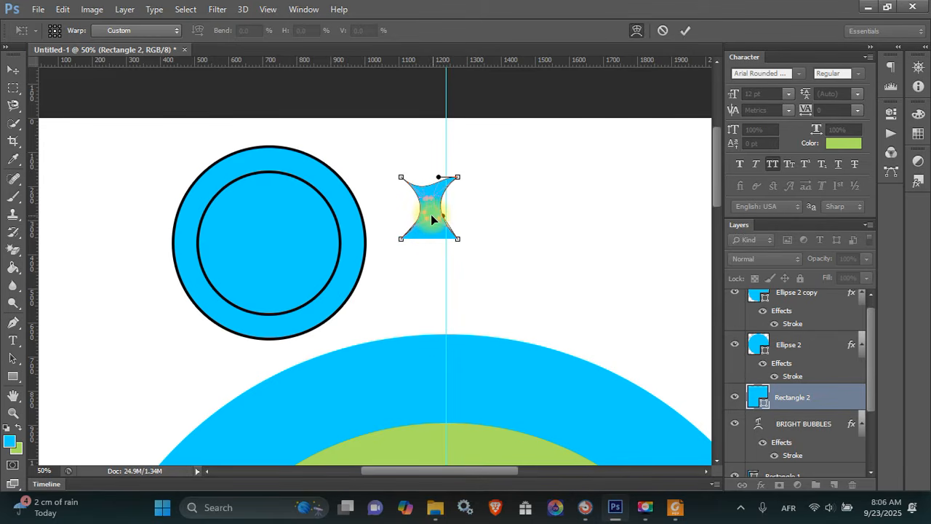
mouse_move(423, 202)
left_mouse_down()
mouse_move(427, 186)
mouse_move(431, 220)
mouse_move(442, 202)
mouse_move(429, 220)
mouse_move(431, 207)
mouse_move(414, 205)
mouse_move(430, 206)
mouse_move(420, 211)
left_mouse_up()
key("Return")
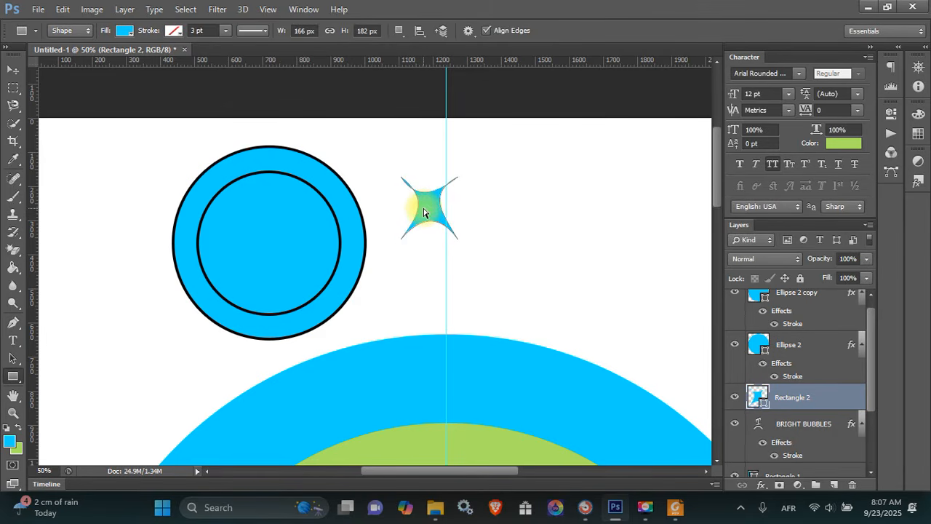
Shrink the star to about half, rotate it, and move it to the page's far left
key("ctrl+t")
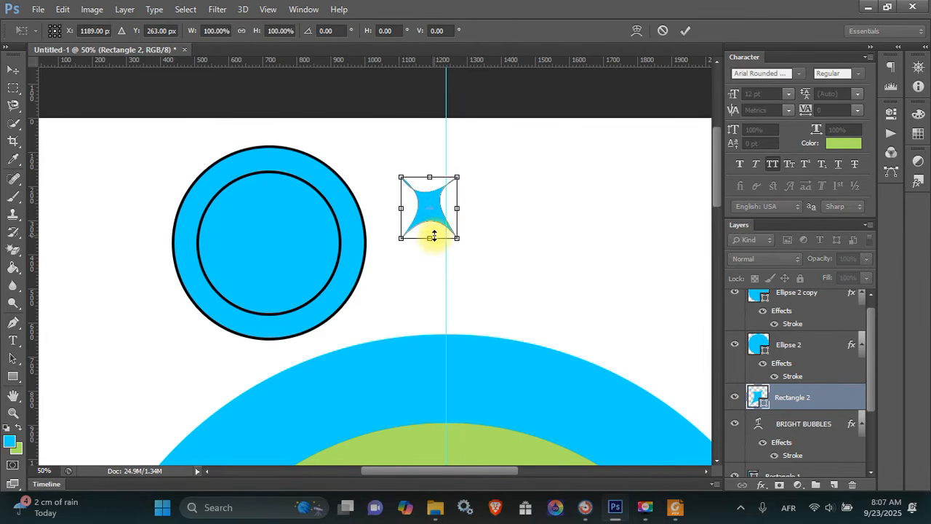
left_click_drag(453, 242, 444, 223)
key("Return")
key("t")
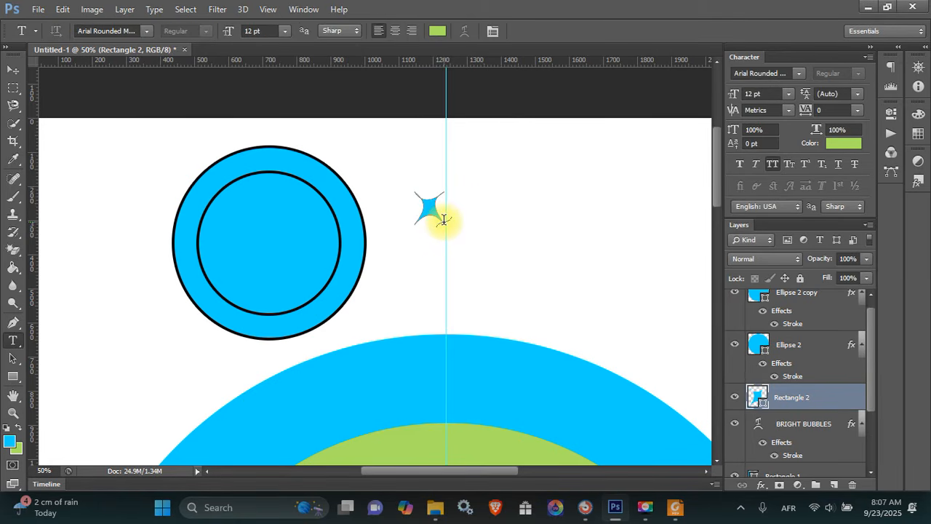
key("ctrl+t")
left_click_drag(458, 219, 469, 194)
key("Return")
key("t")
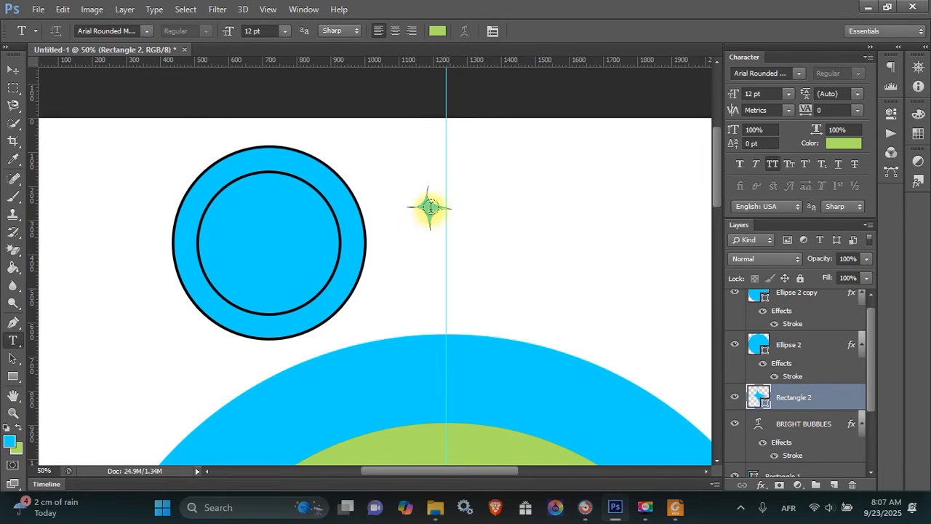
key("v")
left_click_drag(430, 209, 102, 242)
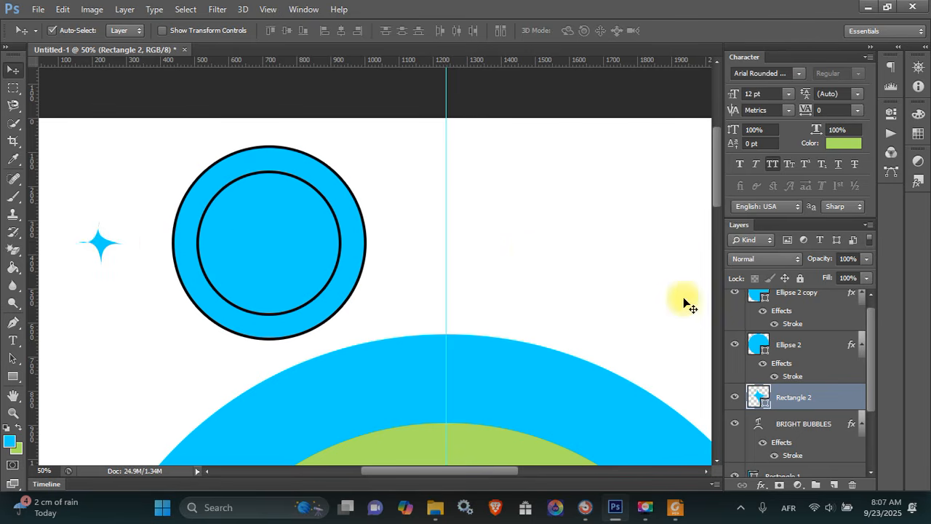
Add a 3 px black outside stroke to the star and nudge it up-right
right_click(798, 402)
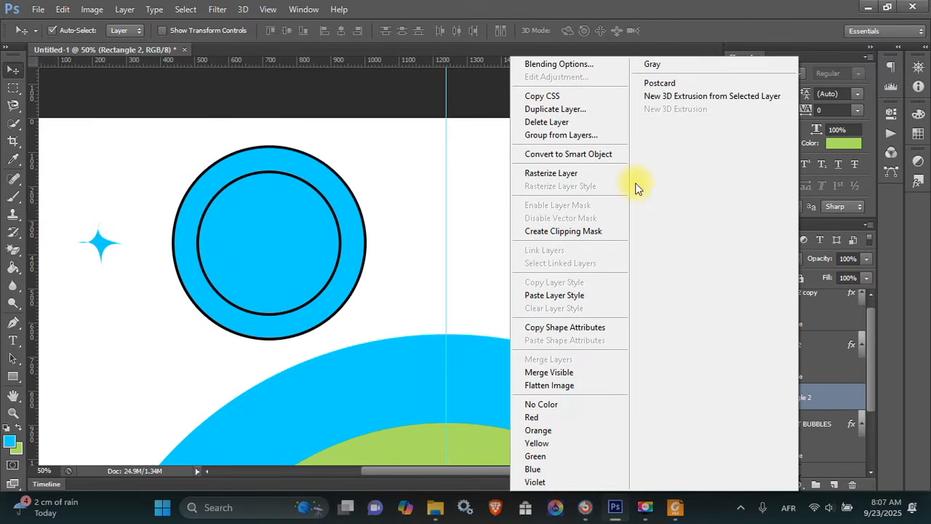
left_click(573, 66)
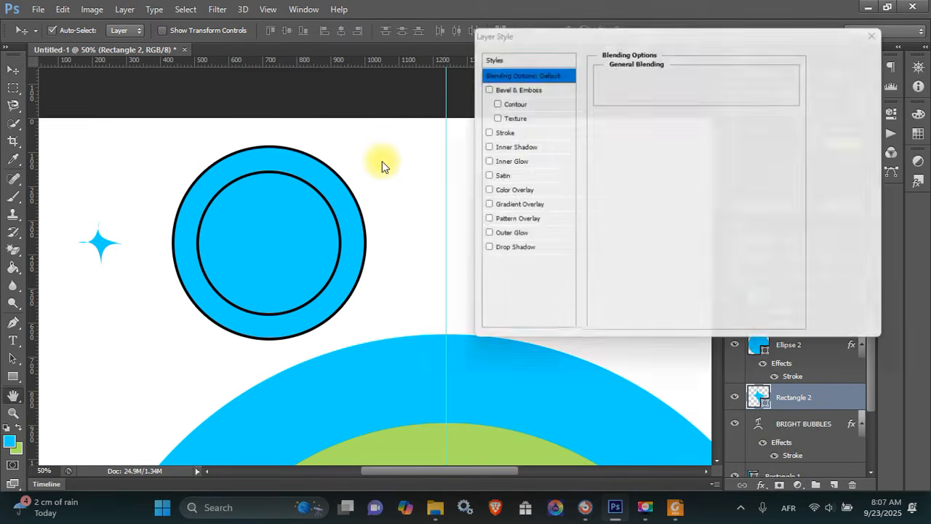
left_click(504, 132)
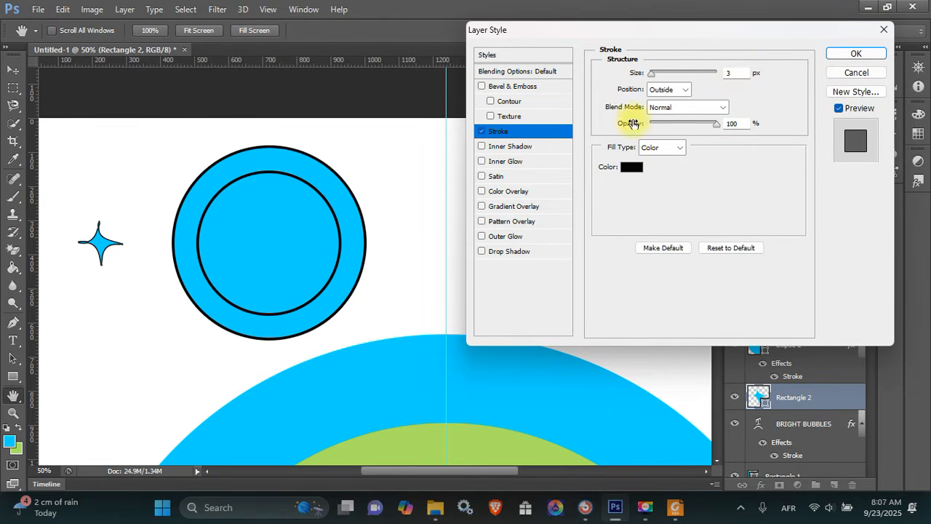
double_click(731, 75)
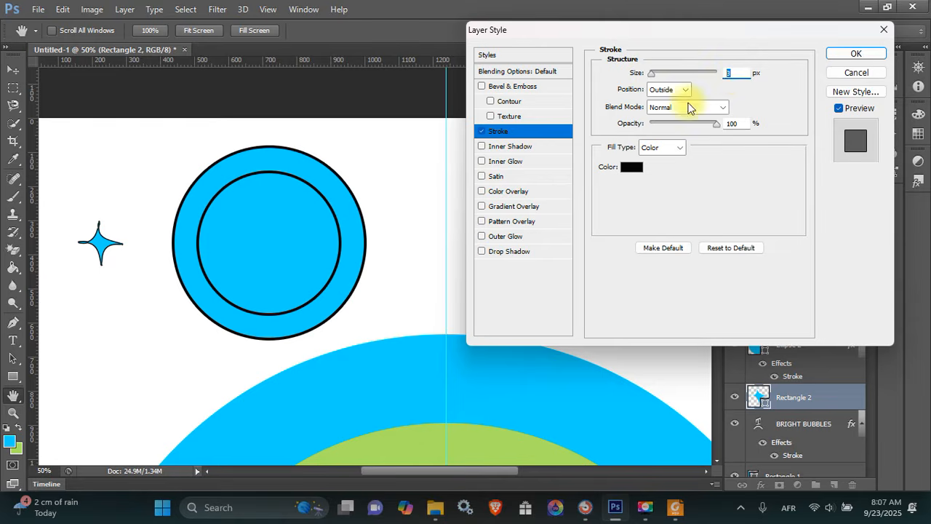
key("Return")
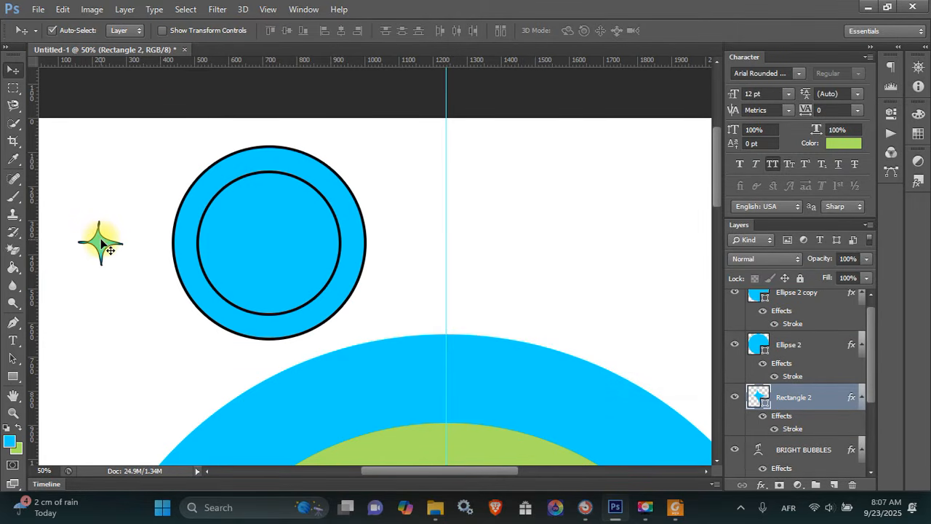
left_click_drag(102, 240, 111, 231)
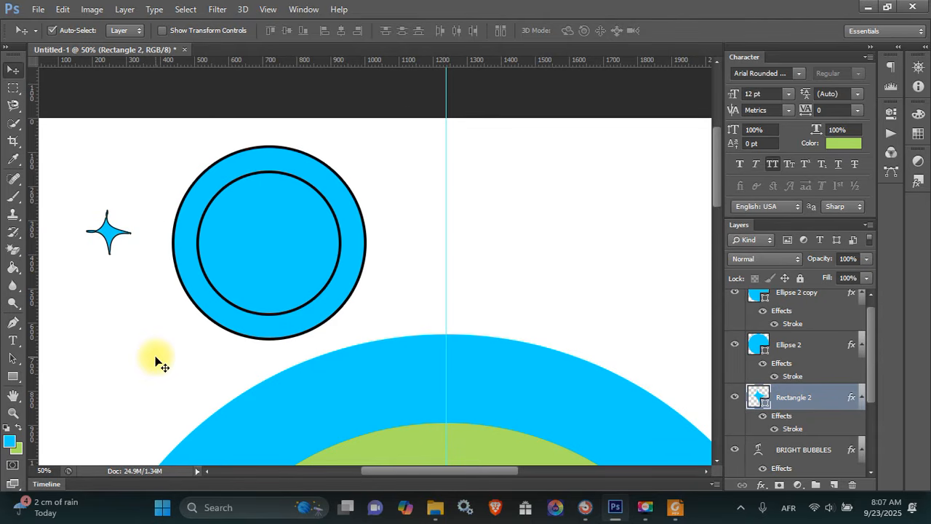
Draw a small blue rectangle, Rectangle 3, below the first star and put it into warp mode
key("u")
left_click_drag(111, 298, 175, 360)
key("ctrl+t")
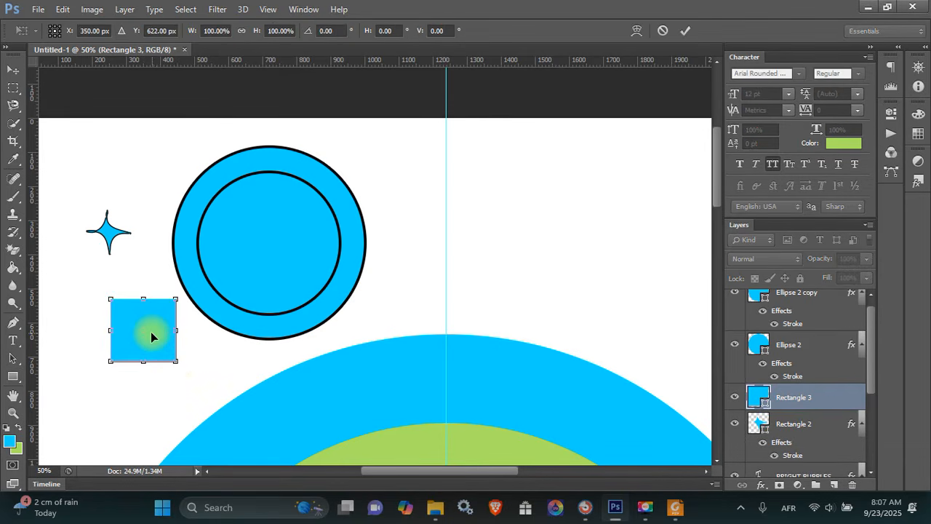
right_click(152, 332)
left_click(186, 205)
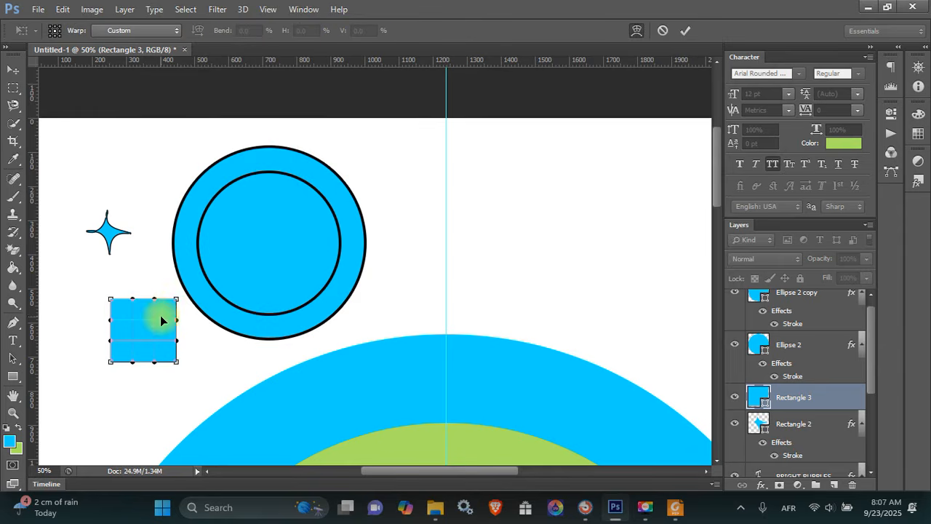
Curve the rectangle's sides inward and pull its corners out into a four-pointed star
left_click_drag(144, 304, 141, 355)
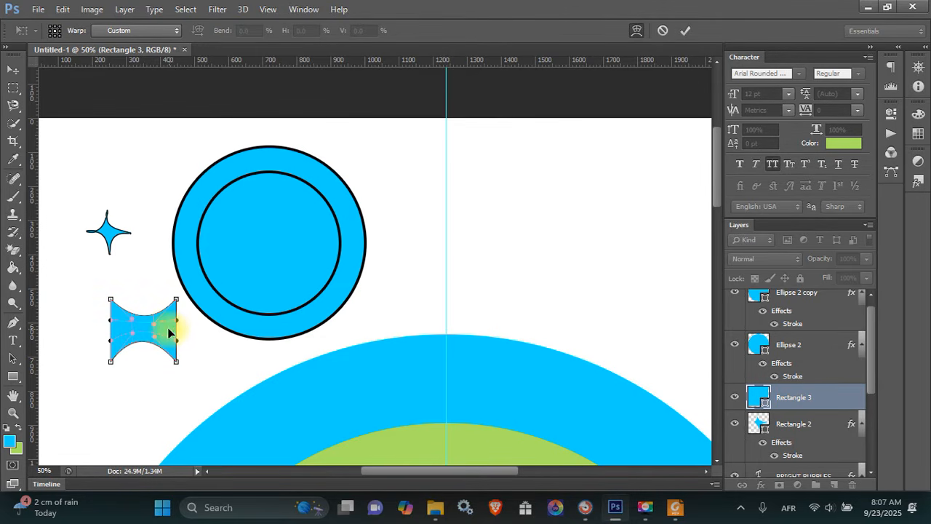
left_click_drag(170, 330, 114, 332)
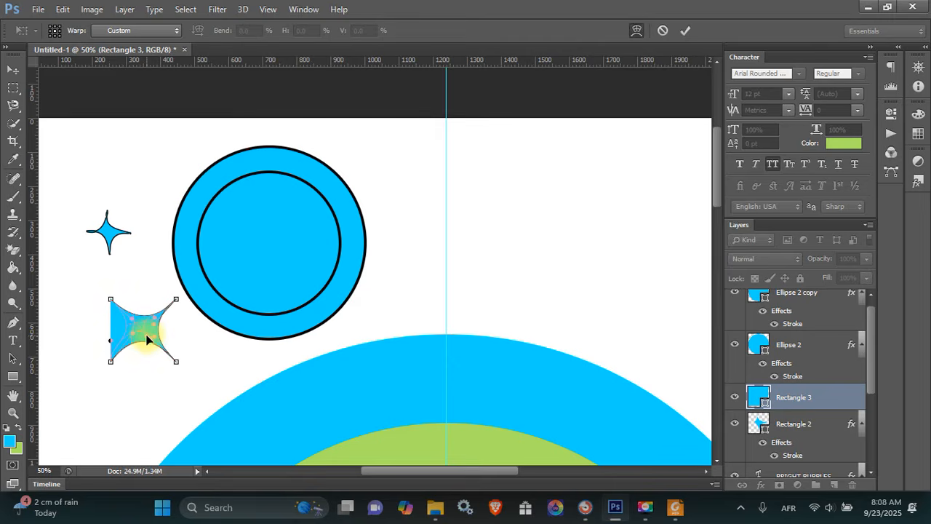
left_click_drag(146, 335, 147, 336)
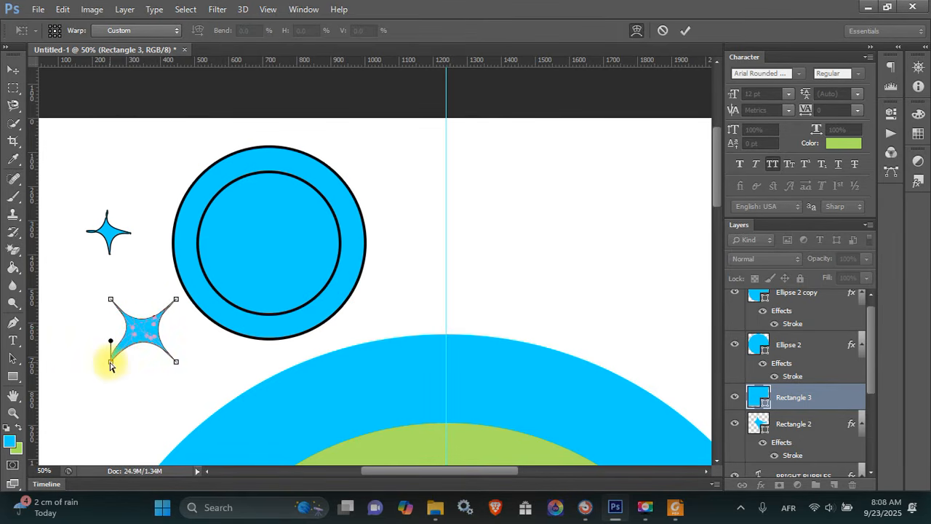
left_click_drag(110, 366, 104, 367)
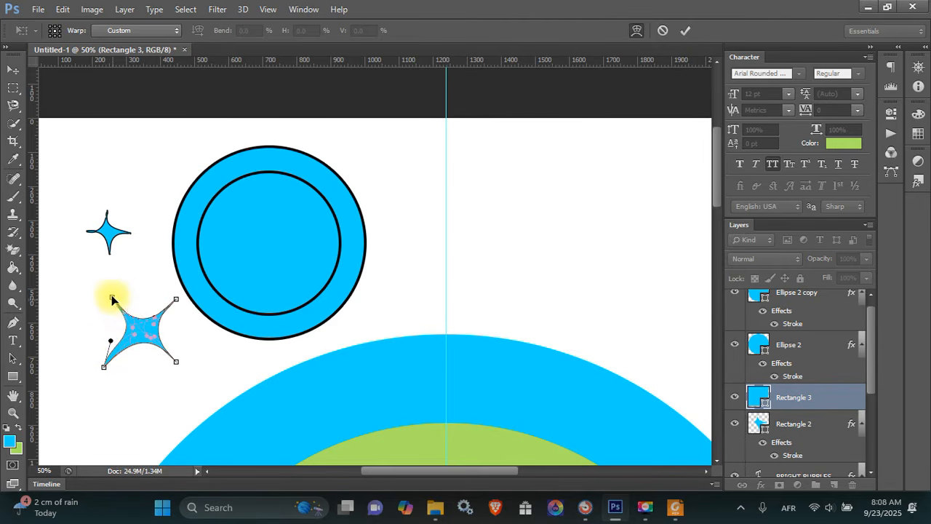
left_click_drag(112, 296, 106, 292)
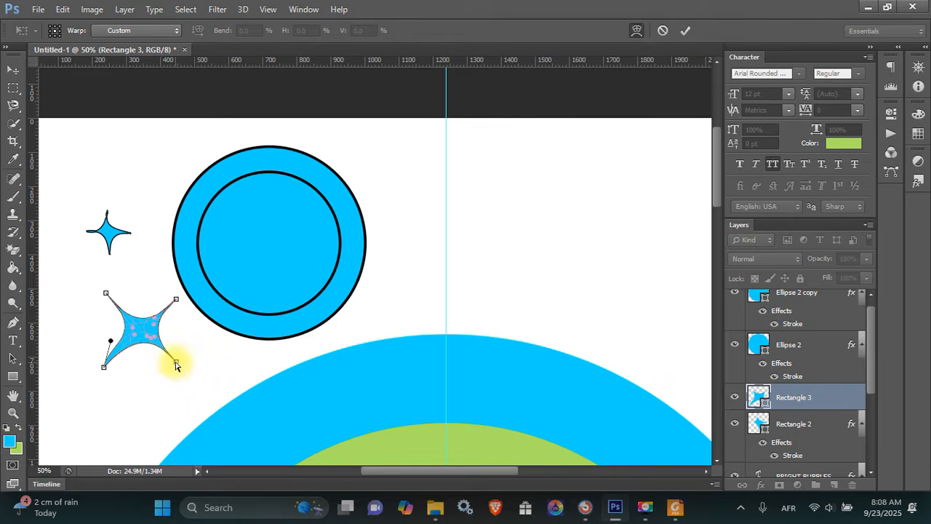
left_click_drag(175, 364, 174, 361)
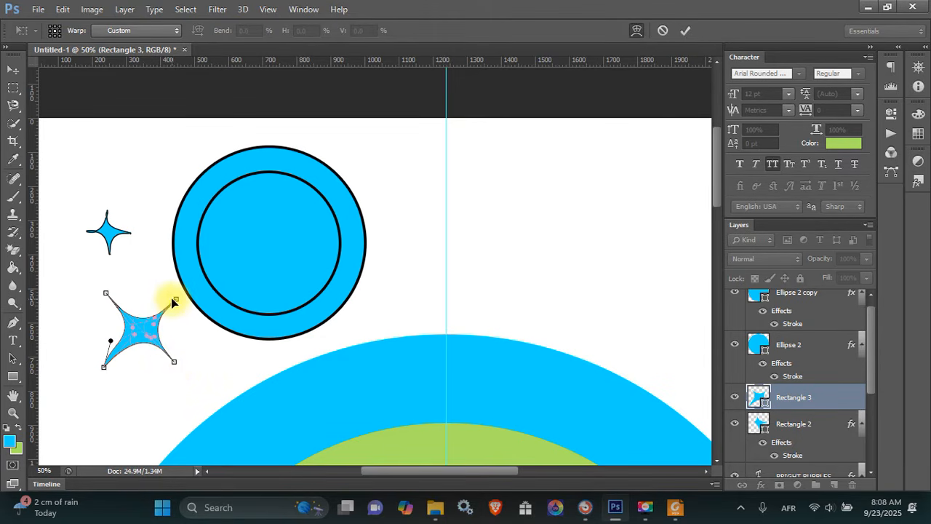
left_click_drag(175, 299, 176, 292)
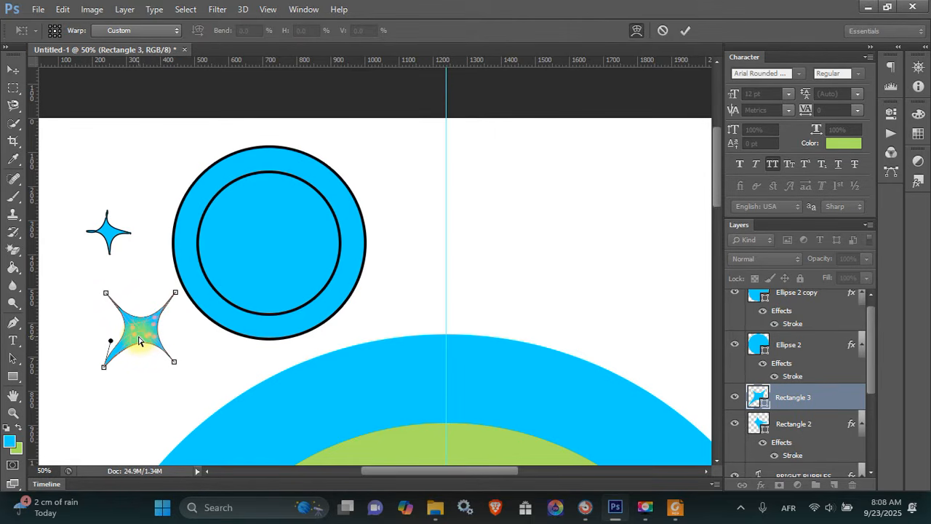
key("Return")
key("ctrl+t")
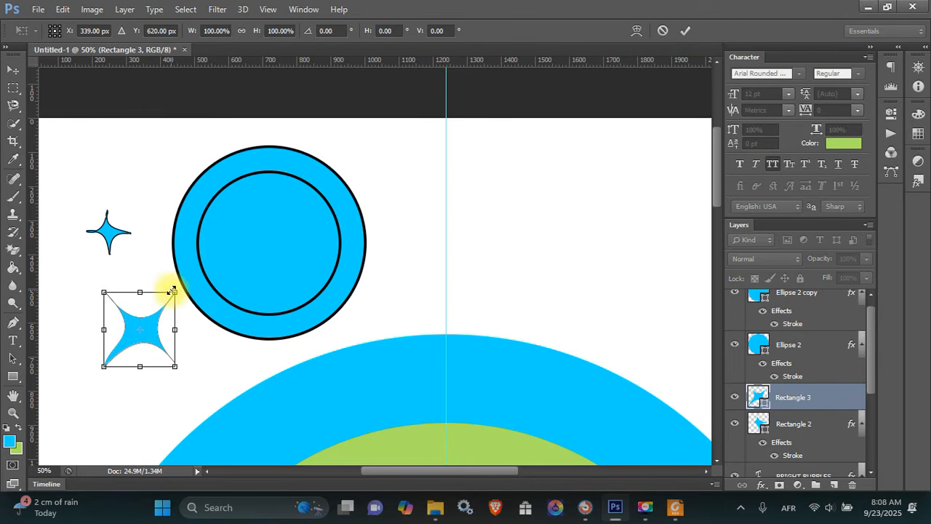
Shrink the second star to about 45%, tilt it, and give it a black stroke outline
left_click_drag(173, 291, 137, 275)
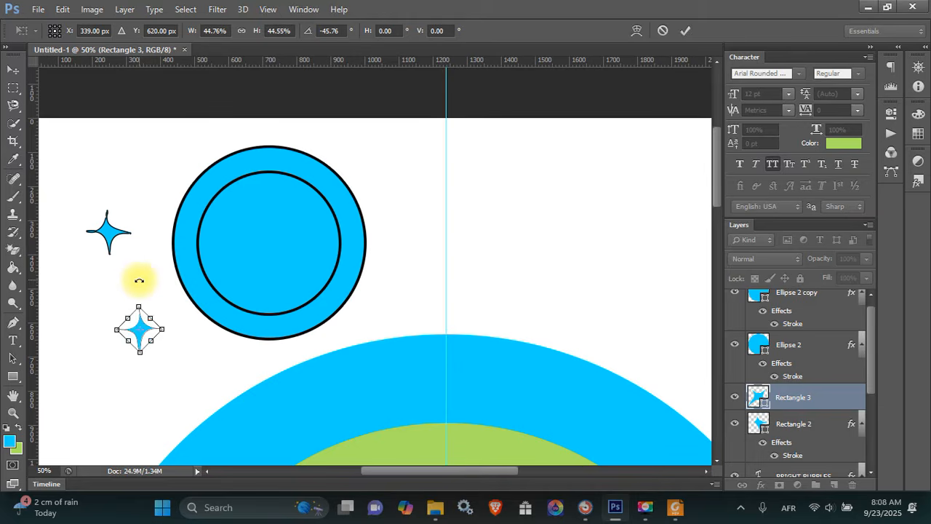
key("Return")
right_click(811, 396)
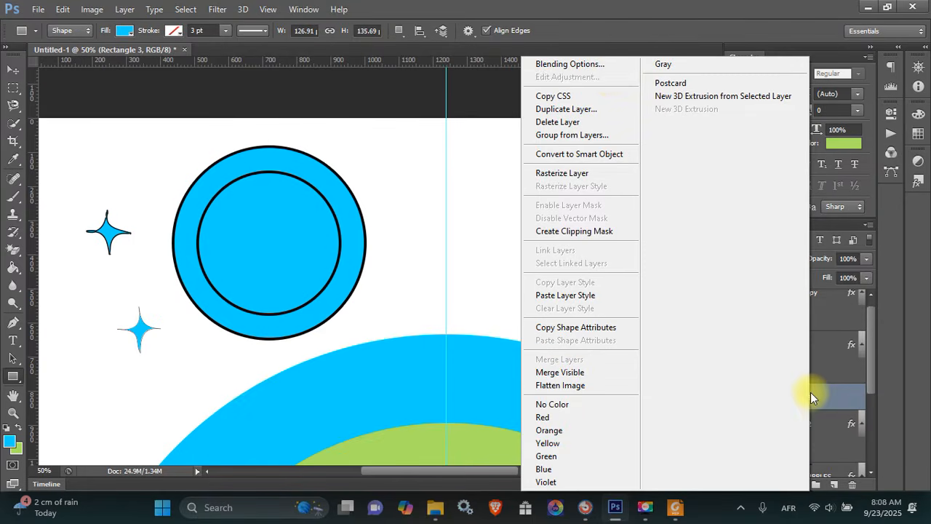
left_click(610, 71)
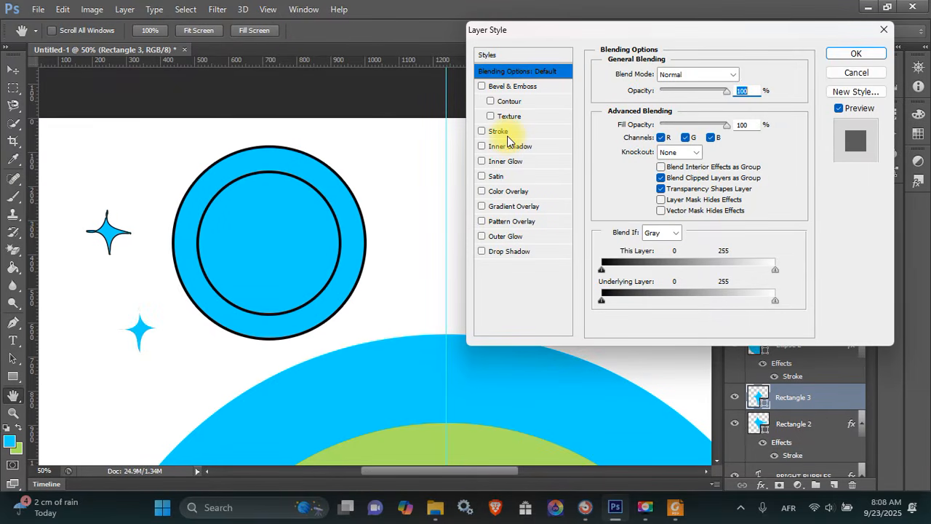
left_click(509, 131)
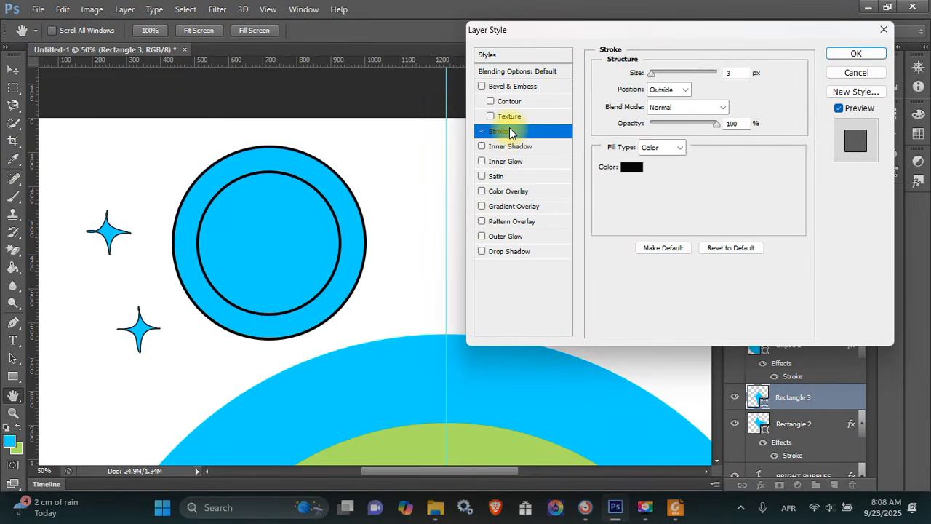
key("Escape")
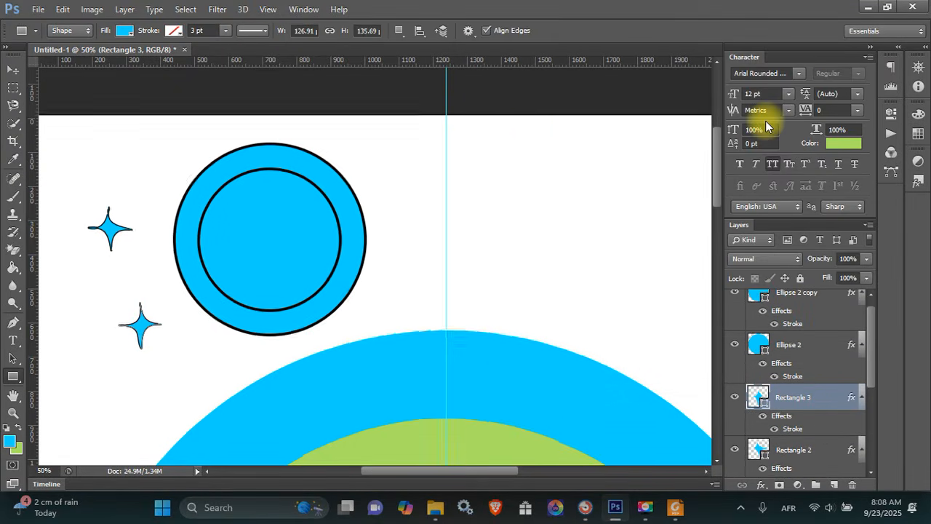
key("ctrl+0")
left_click(13, 69)
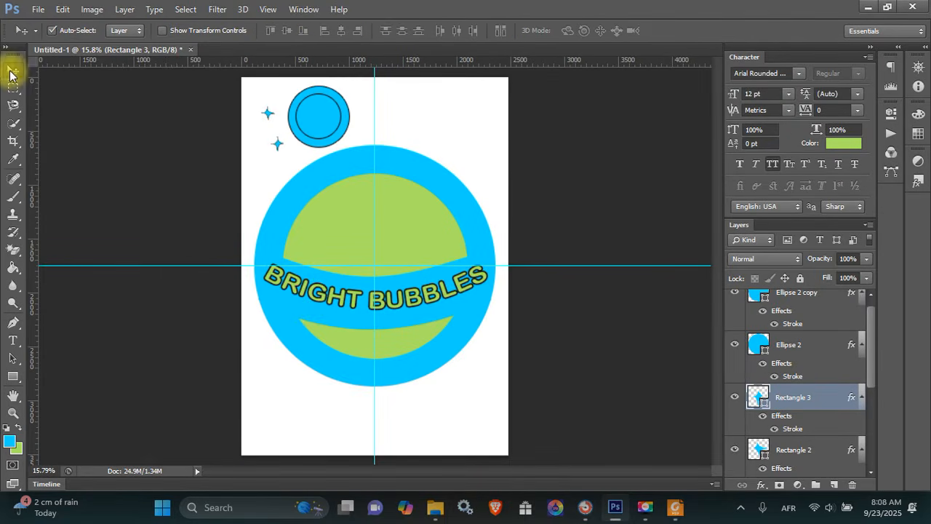
Move the ring circles toward the page centre and enlarge them
left_click_drag(395, 118, 375, 235)
key("ctrl+t")
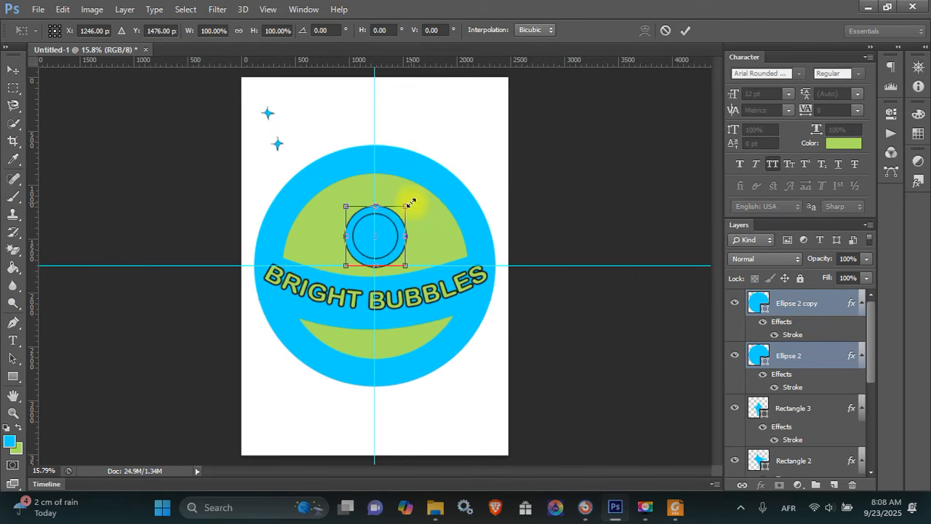
left_click_drag(411, 201, 426, 183)
key("Return")
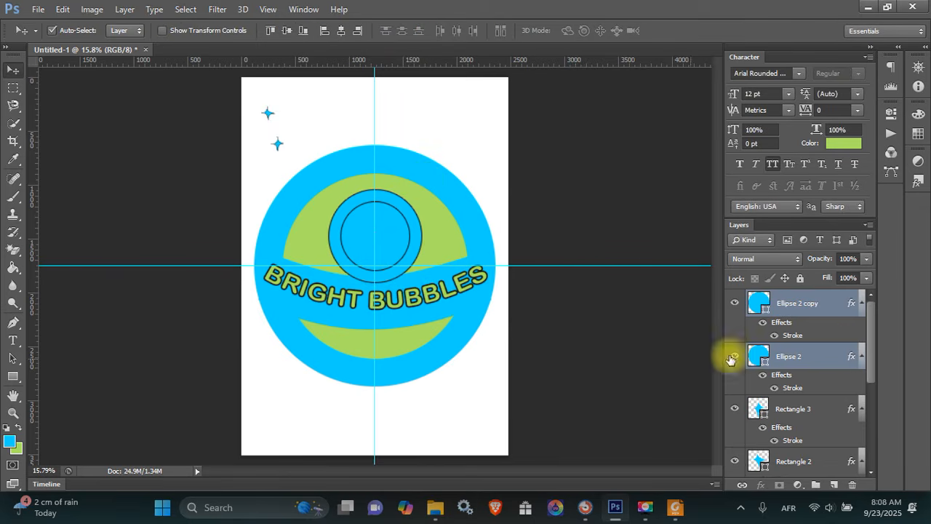
Move the ring circle layers below Rectangle 1 in the layer stack
scroll(869, 334, "down", 1)
left_click_drag(813, 340, 820, 410)
scroll(871, 408, "down", 2)
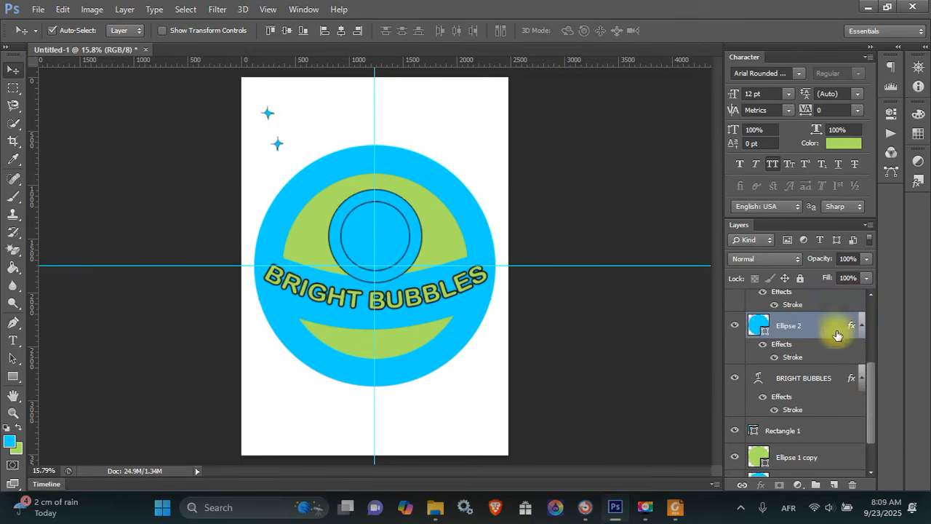
left_click_drag(836, 336, 822, 441)
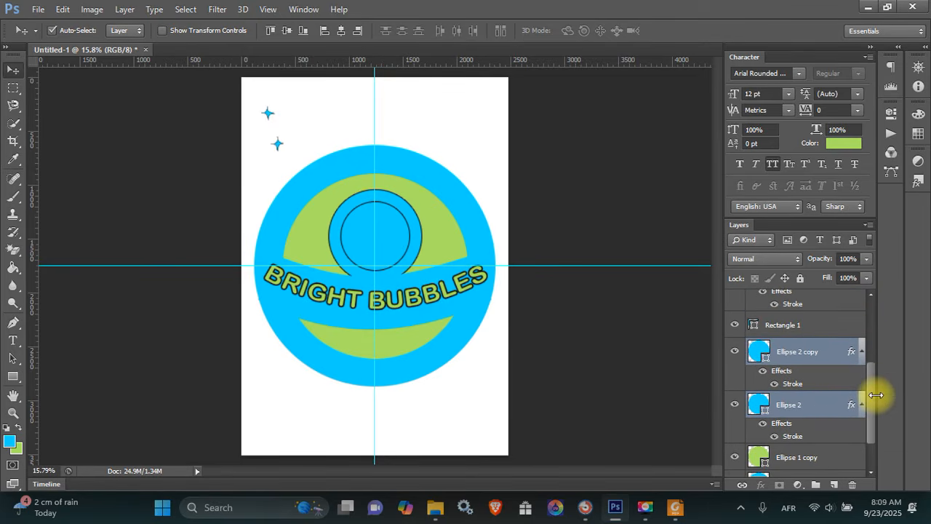
scroll(870, 403, "down", 1)
Shift the ring circles down and right, enlarging them to about 118%
key("ctrl+t")
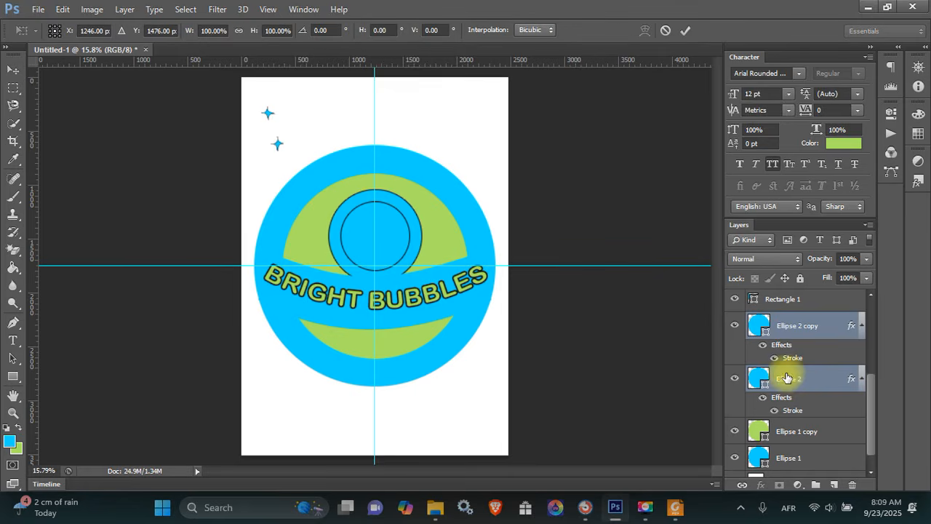
left_click_drag(396, 206, 419, 247)
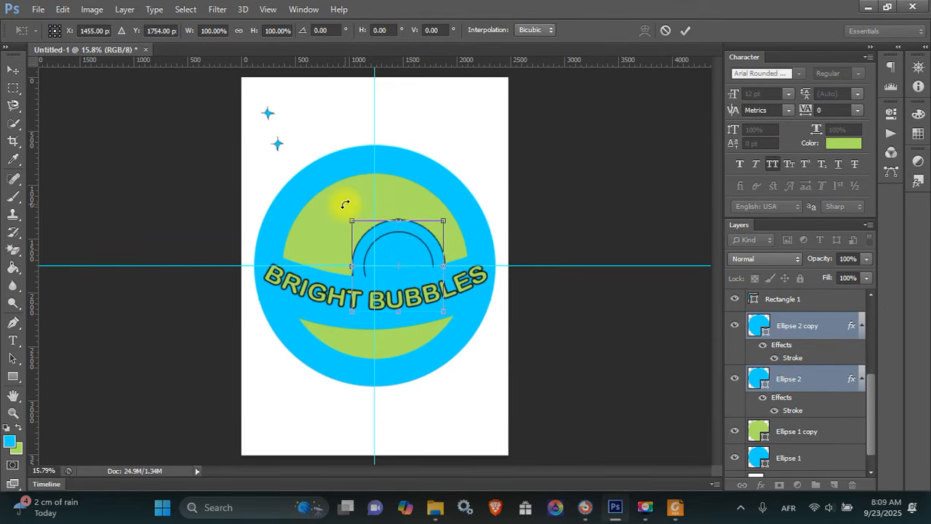
left_click_drag(348, 222, 332, 205)
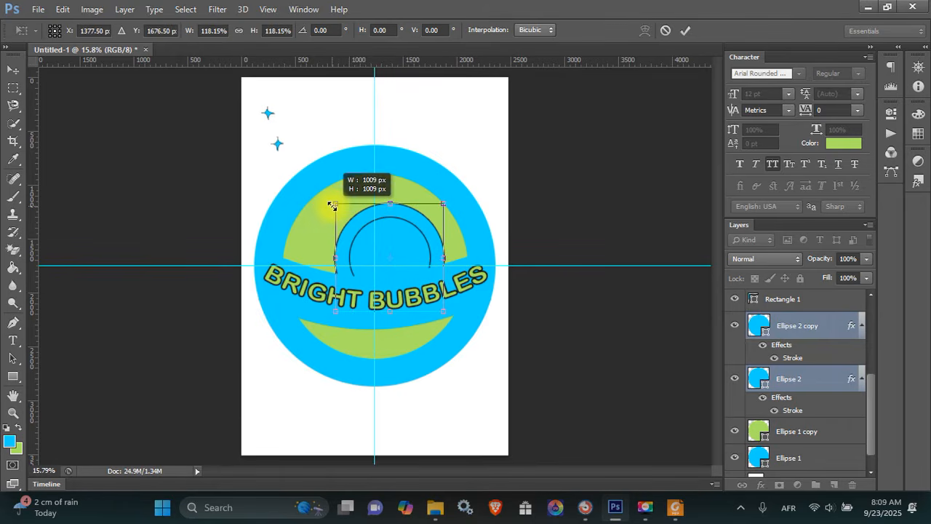
key("Return")
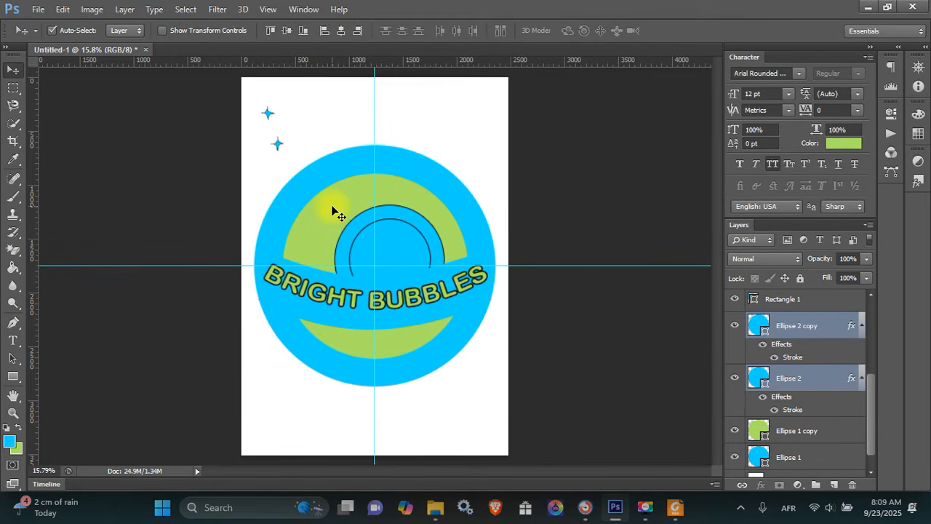
left_click(333, 322)
Add a stroke outline to the Rectangle 1 banner layer
right_click(808, 302)
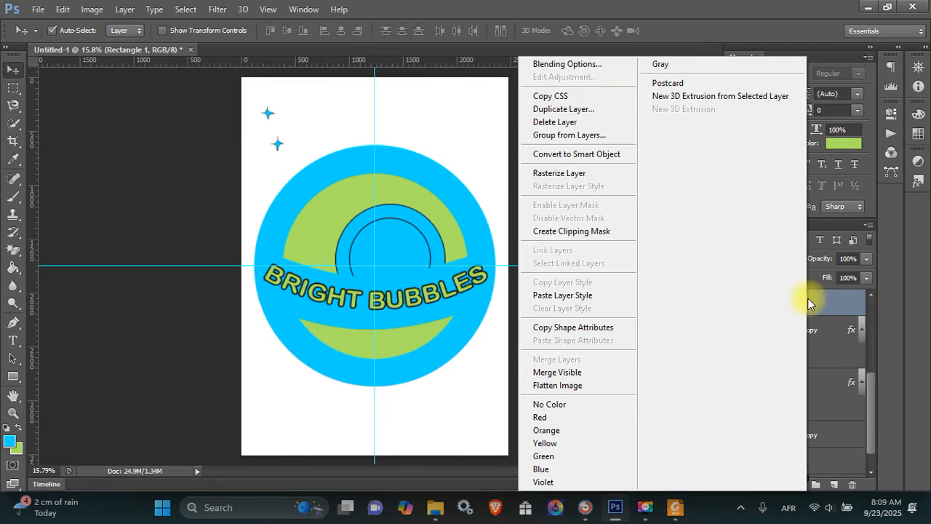
left_click(606, 65)
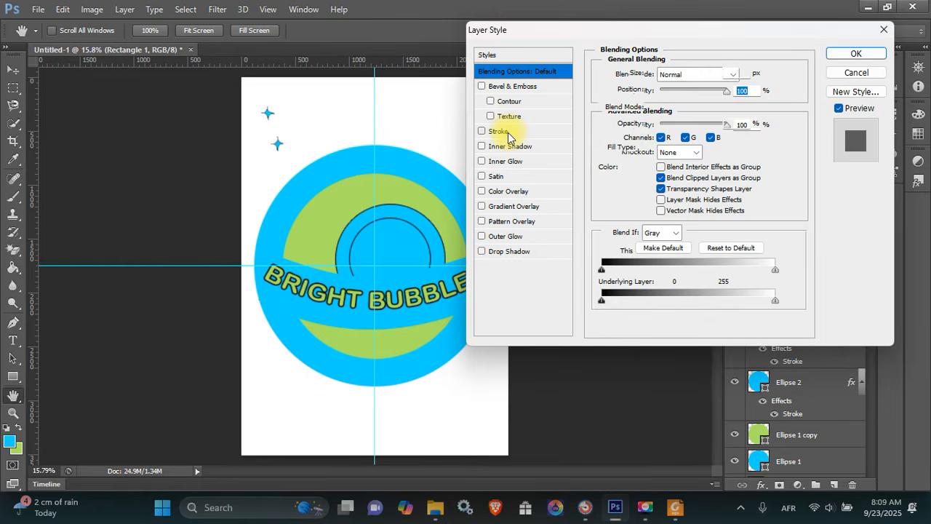
left_click(506, 134)
left_click(856, 54)
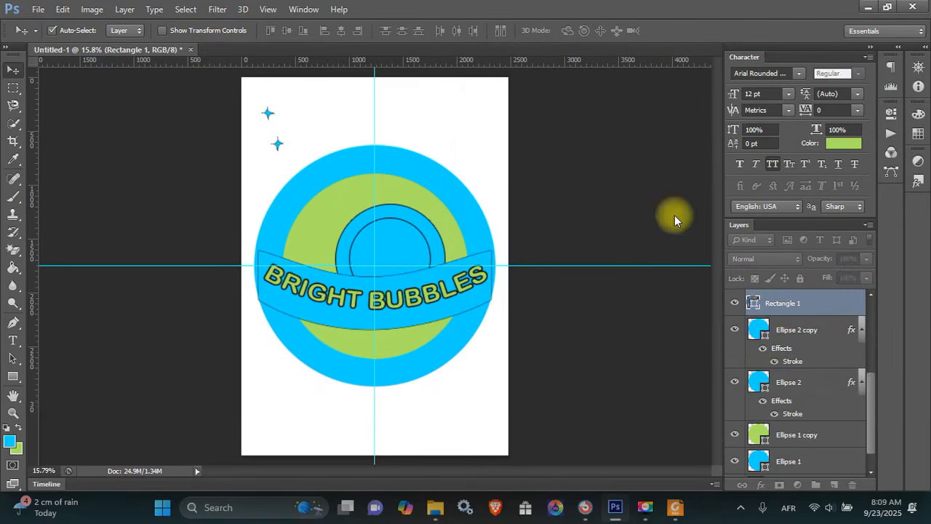
Clip Rectangle 1, Ellipse 2 copy and Ellipse 2 to the green ellipse beneath
left_click(734, 356)
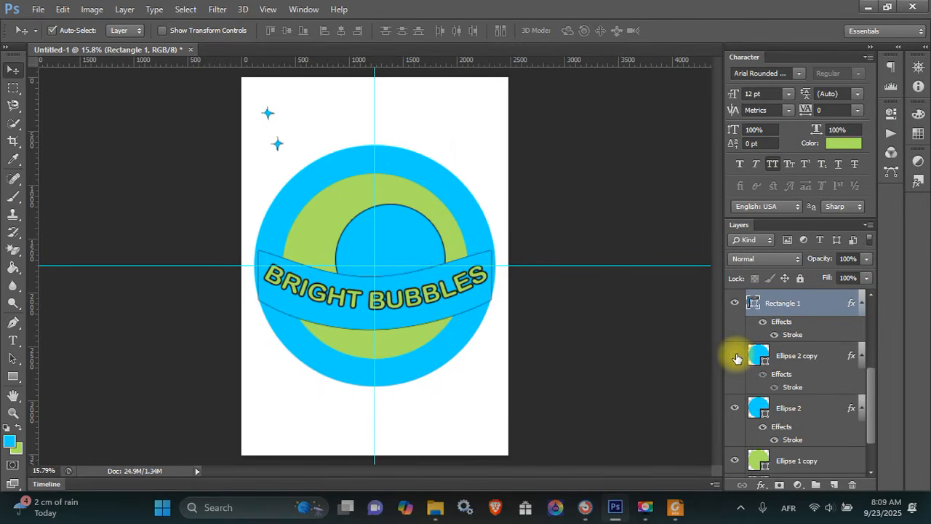
left_click(735, 357)
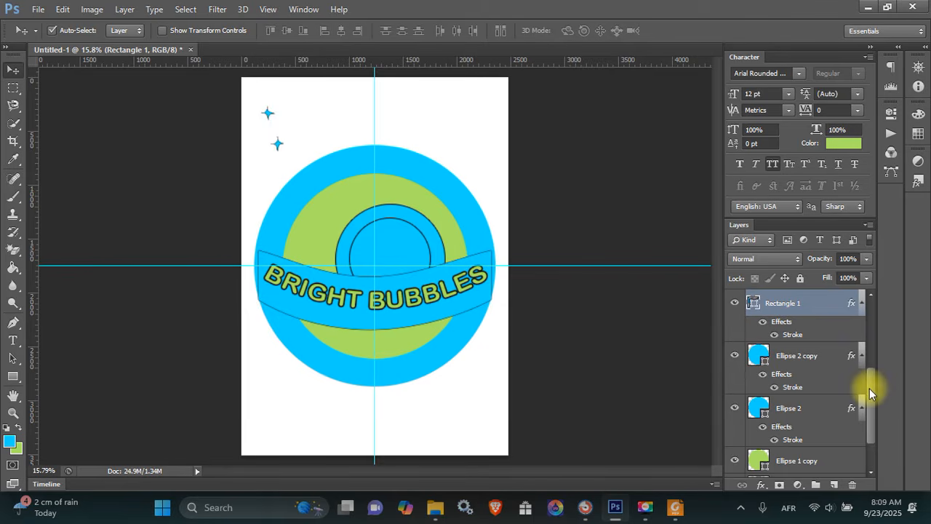
left_click_drag(869, 388, 872, 376)
left_click_drag(873, 381, 873, 387)
left_click(814, 352, "ctrl")
left_click(791, 401, "ctrl")
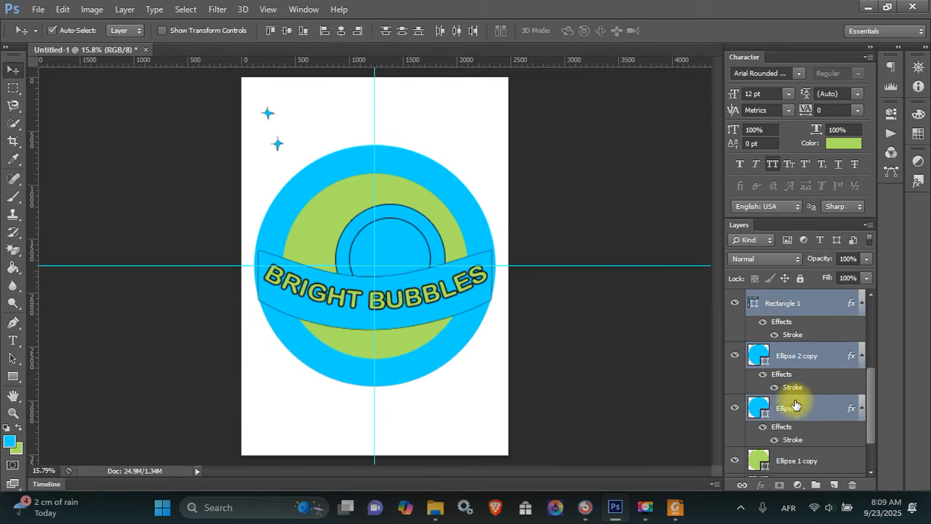
right_click(787, 396)
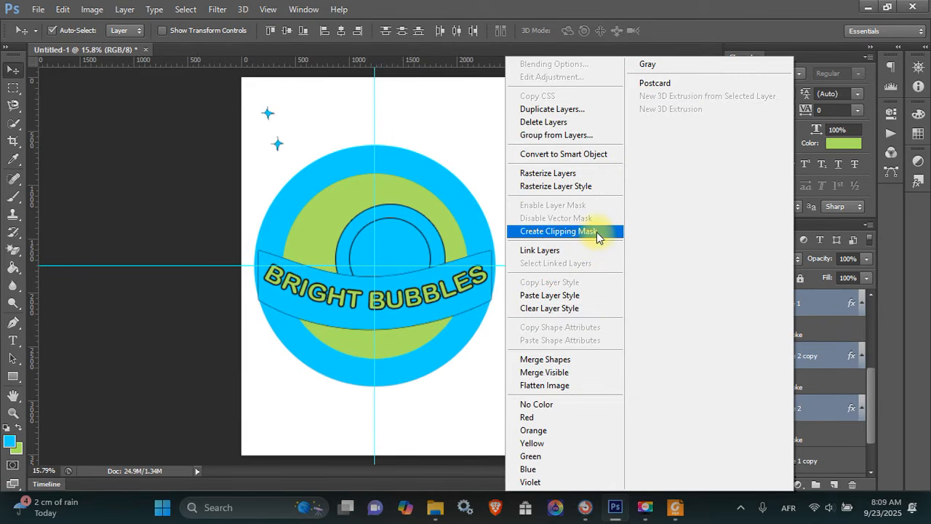
left_click(596, 231)
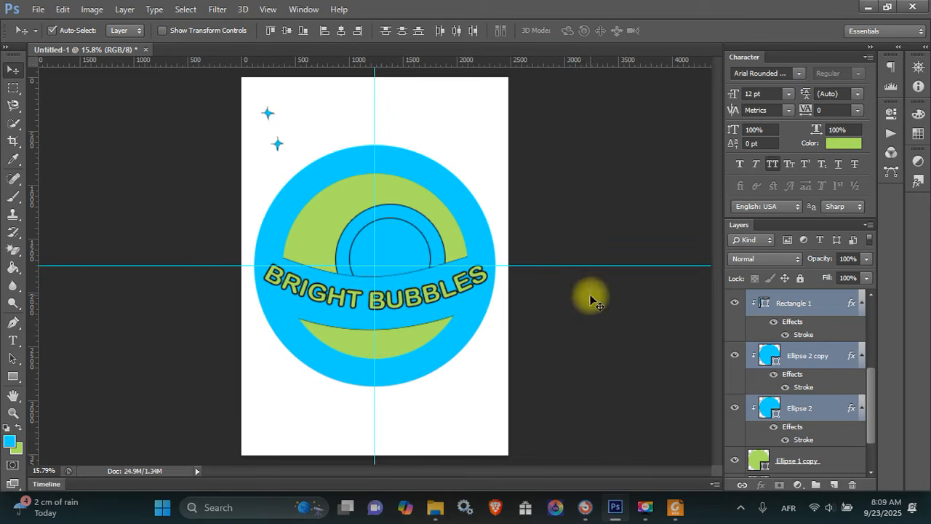
left_click(813, 303)
Increase the Rectangle 1 banner's stroke size to 6 px
right_click(813, 303)
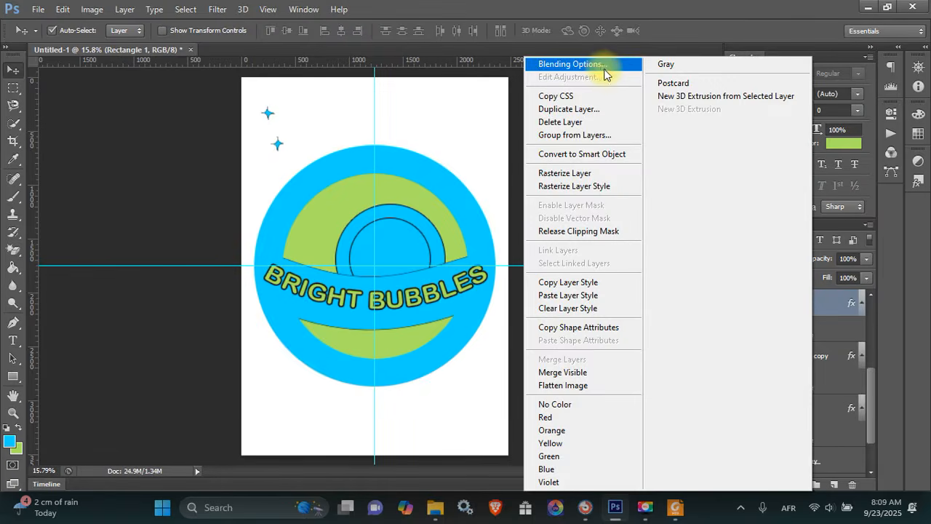
left_click(601, 68)
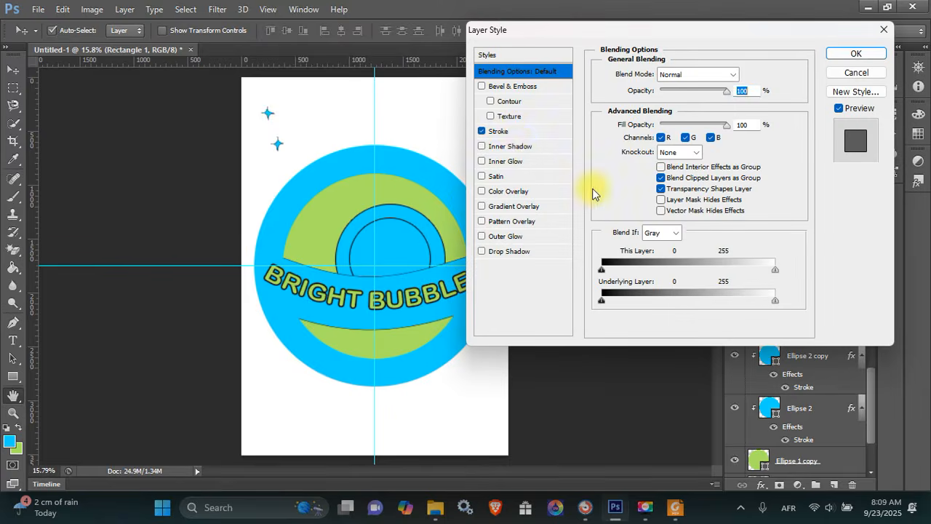
left_click(509, 131)
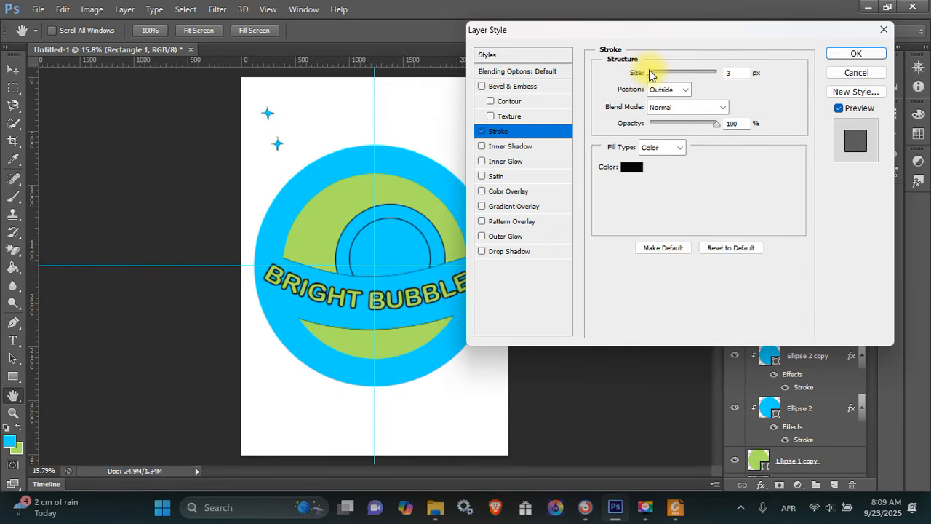
left_click_drag(651, 75, 657, 79)
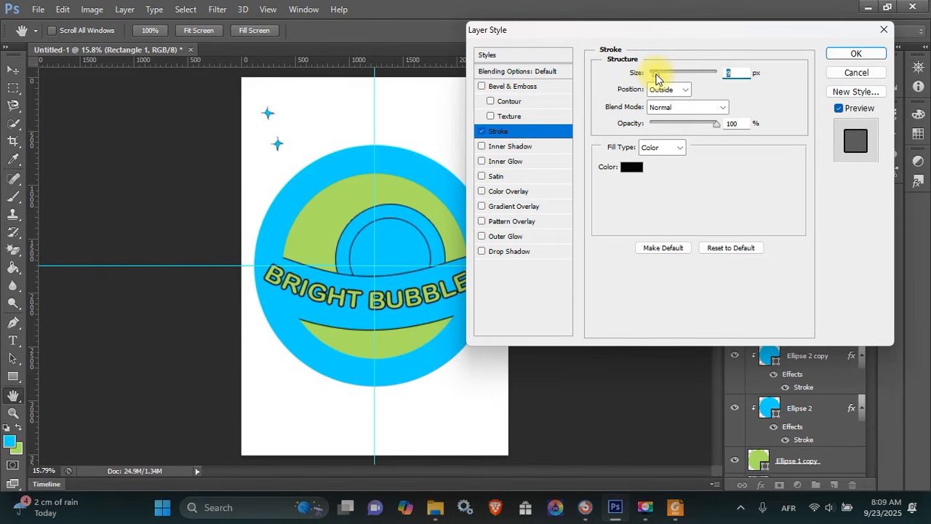
key("Return")
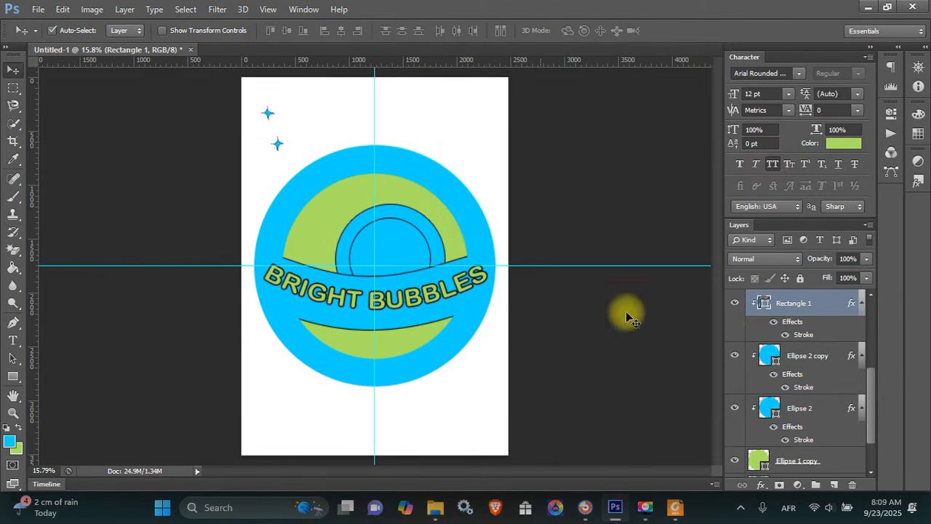
Move the two sparkle stars from the top-left corner into the green band
scroll(873, 391, "down", 1)
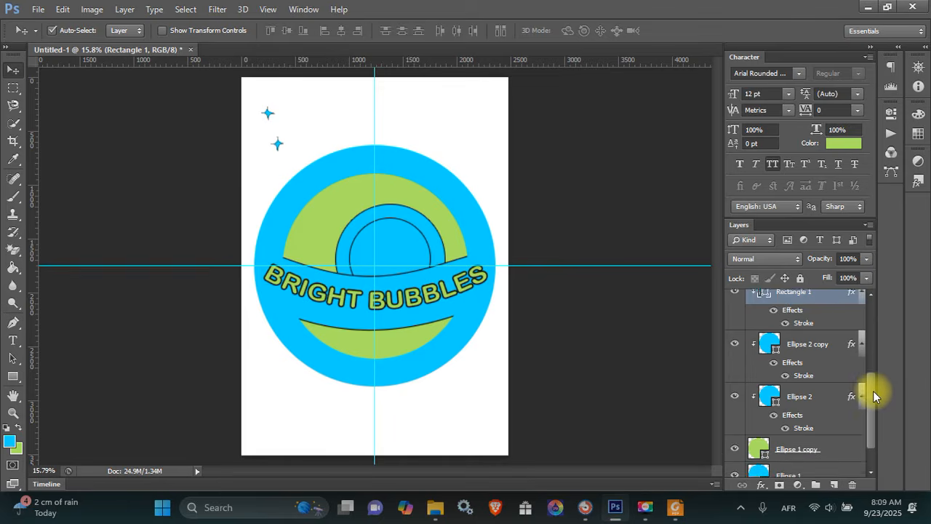
scroll(873, 391, "down", 1)
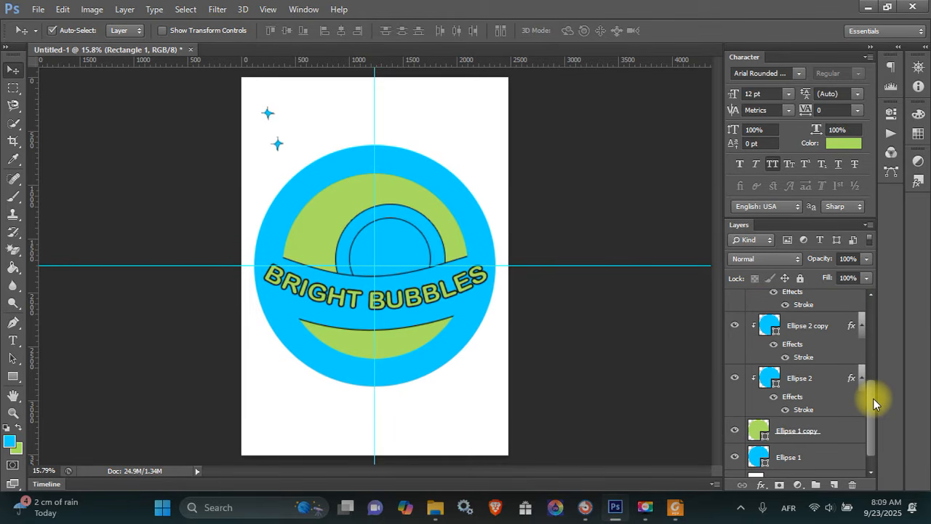
left_click_drag(873, 398, 872, 397)
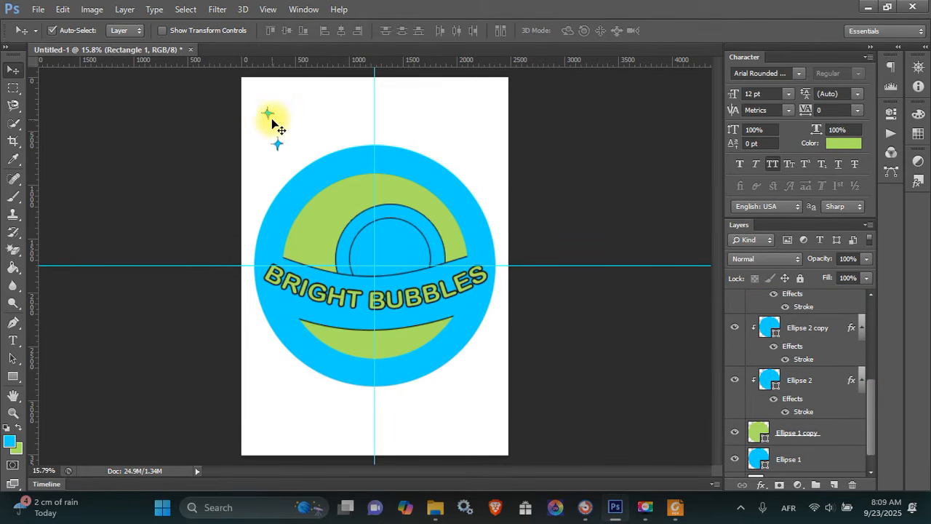
left_click(276, 143)
left_click_drag(276, 143, 335, 213)
left_click_drag(267, 114, 369, 261)
Duplicate a star with Ctrl+J to make a third sparkle and position it
key("ctrl+j")
left_click_drag(314, 245, 322, 248)
left_click(339, 212)
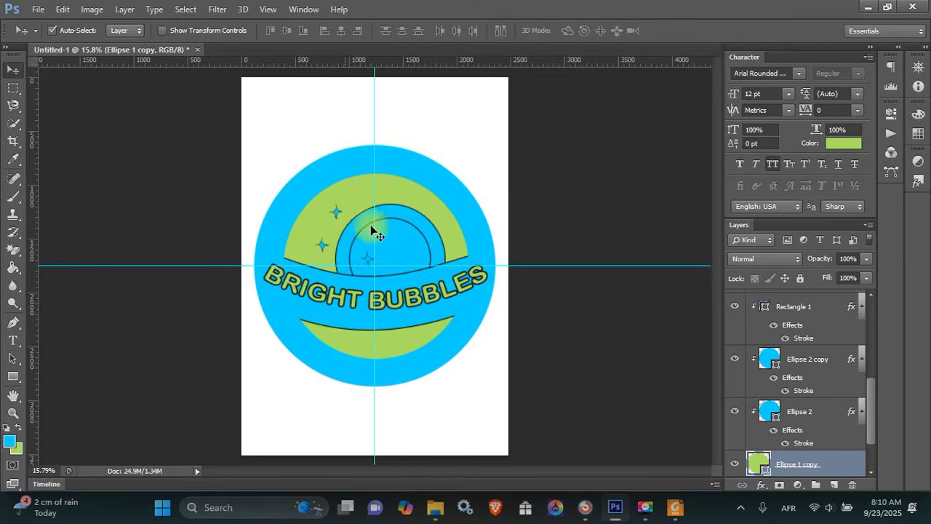
left_click(481, 396)
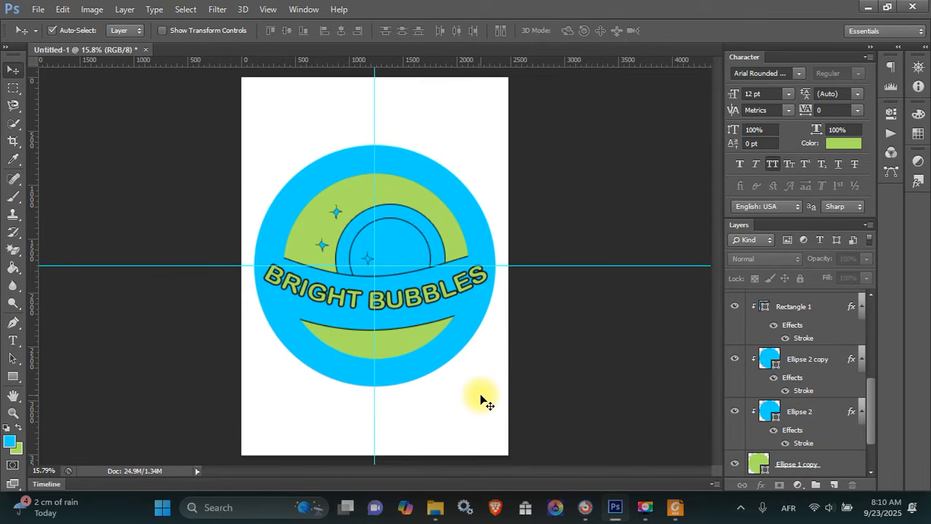
Give the outer blue circle Ellipse 1 a 13 px stroke outline
left_click(380, 370)
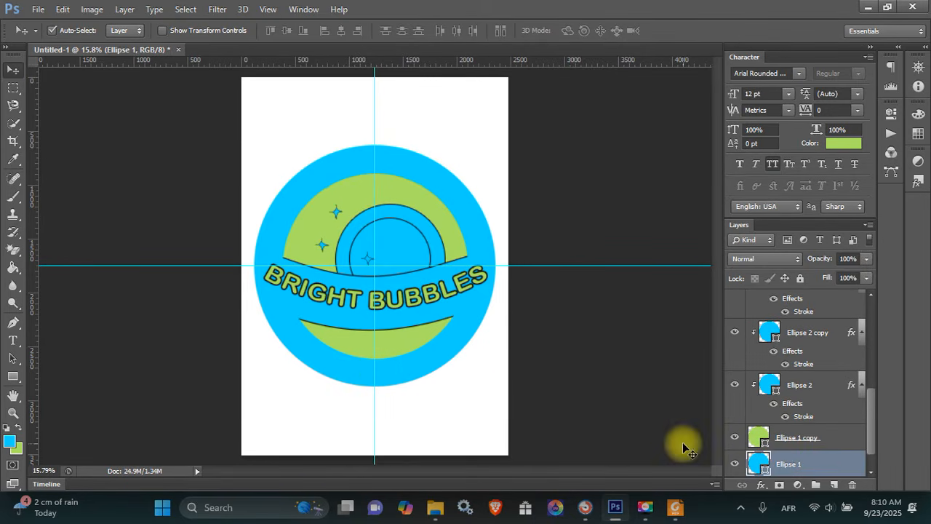
right_click(827, 462)
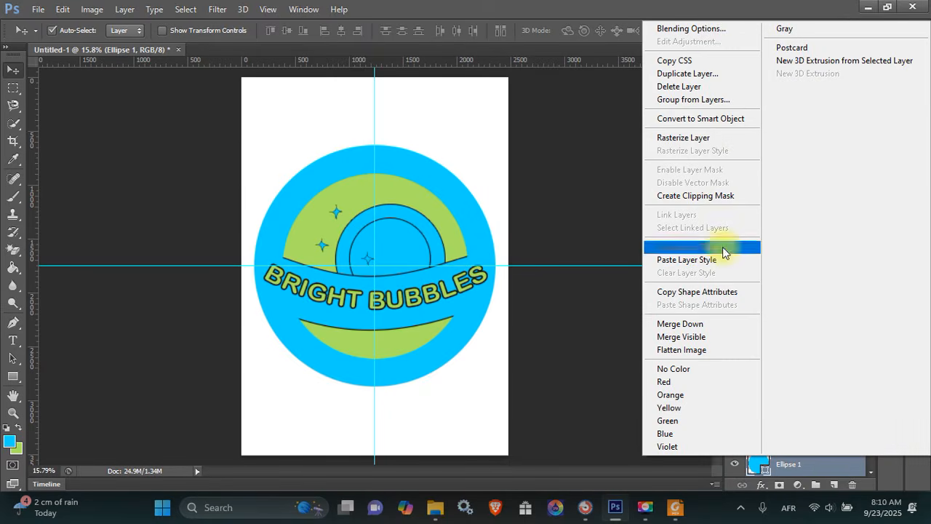
left_click(717, 28)
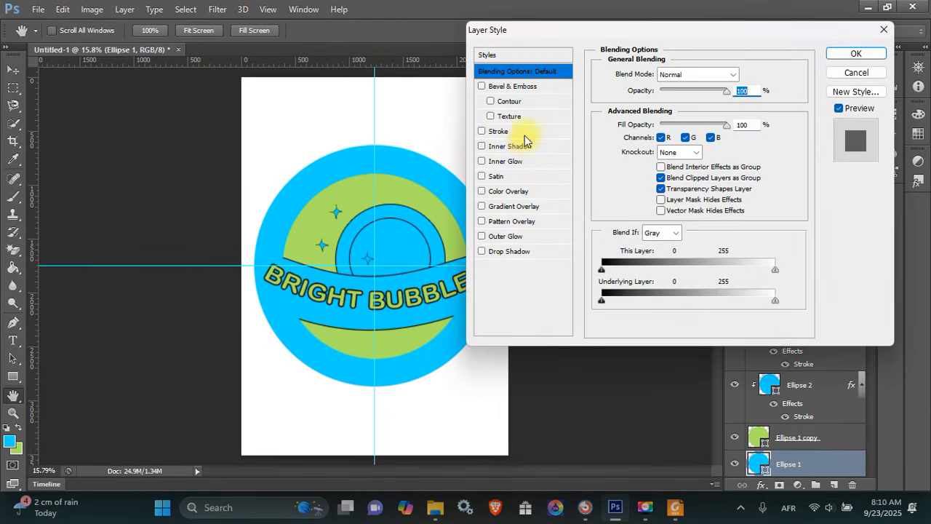
left_click(525, 132)
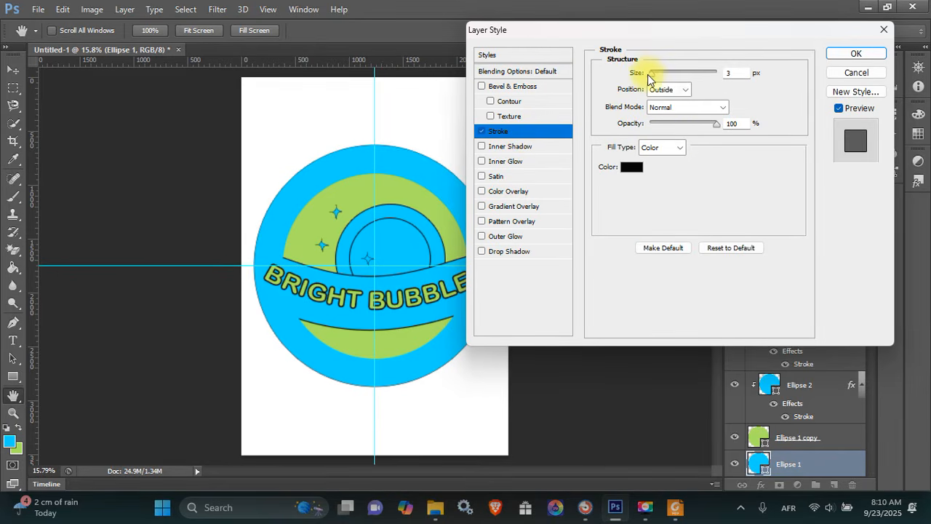
left_click_drag(647, 75, 658, 75)
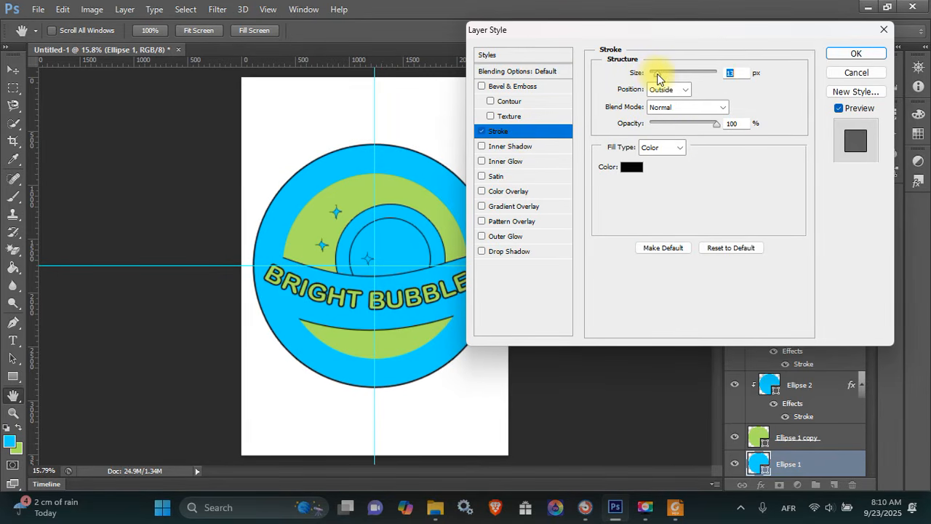
key("Escape")
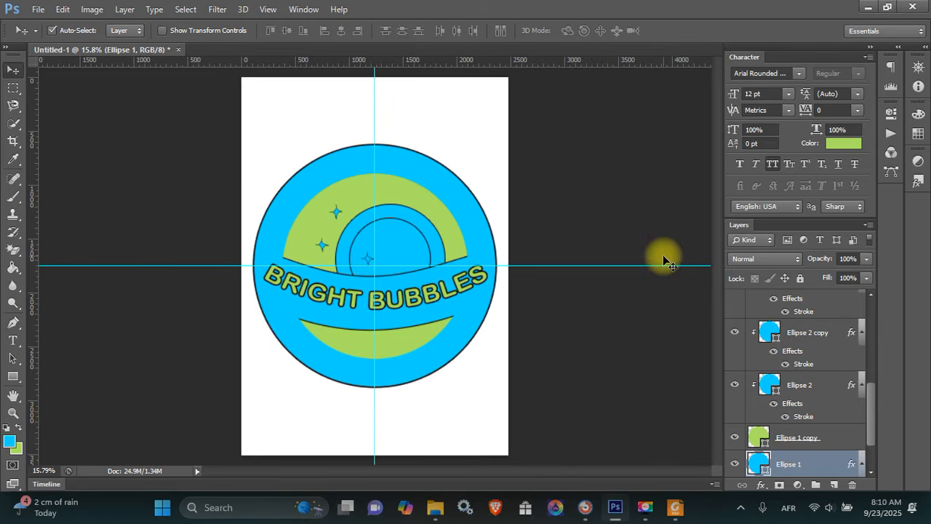
Add a thick stroke outline to the green ring layer Ellipse 1 copy
left_click(826, 439)
right_click(827, 440)
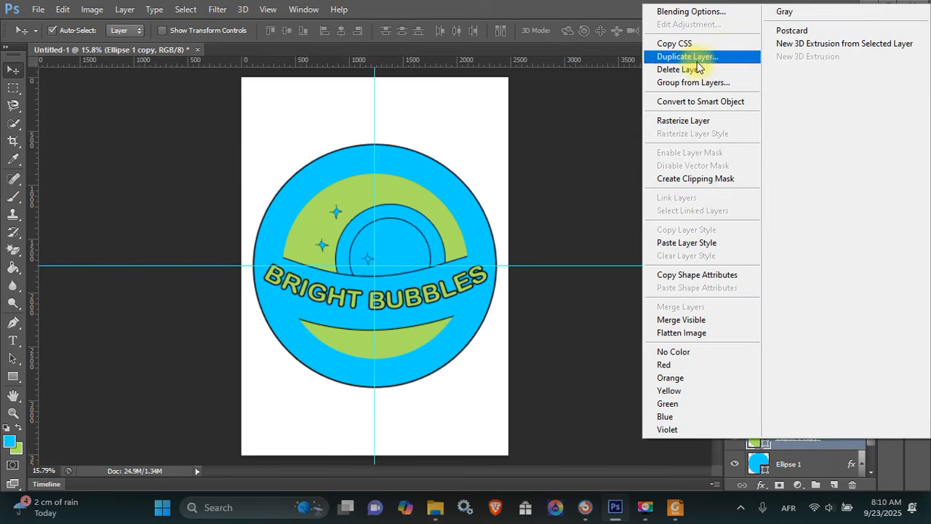
left_click(691, 12)
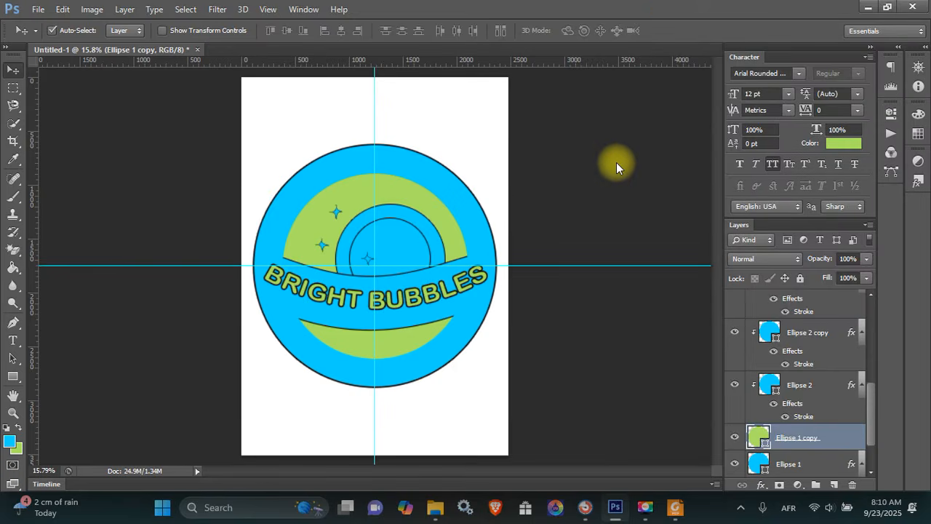
left_click(512, 131)
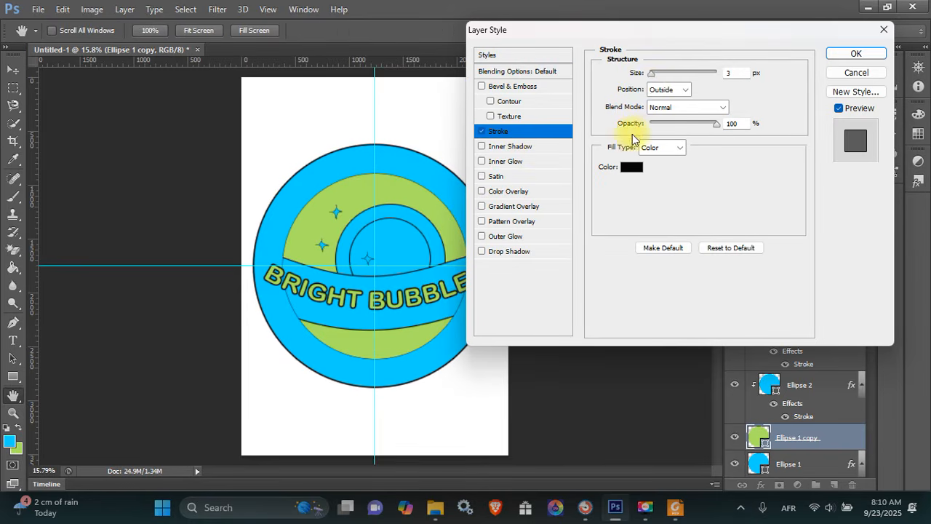
left_click_drag(652, 75, 658, 80)
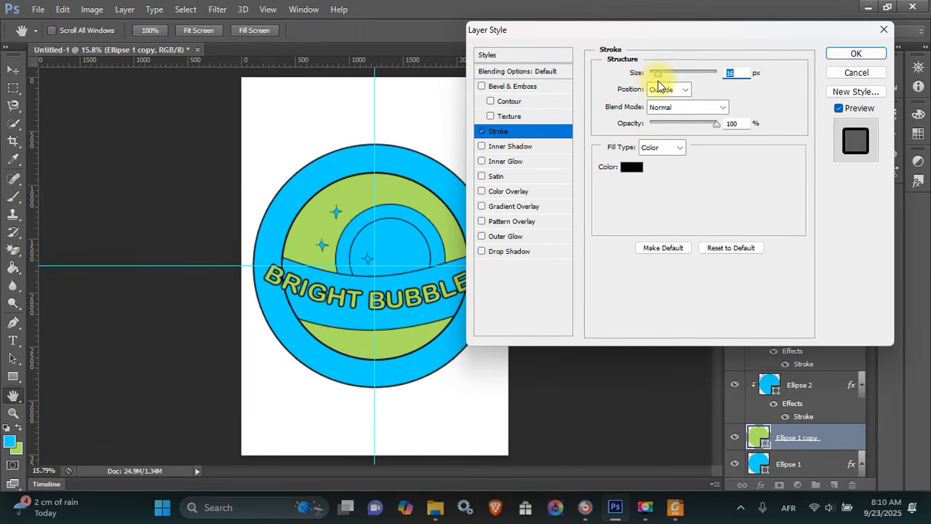
key("Return")
left_click(451, 294)
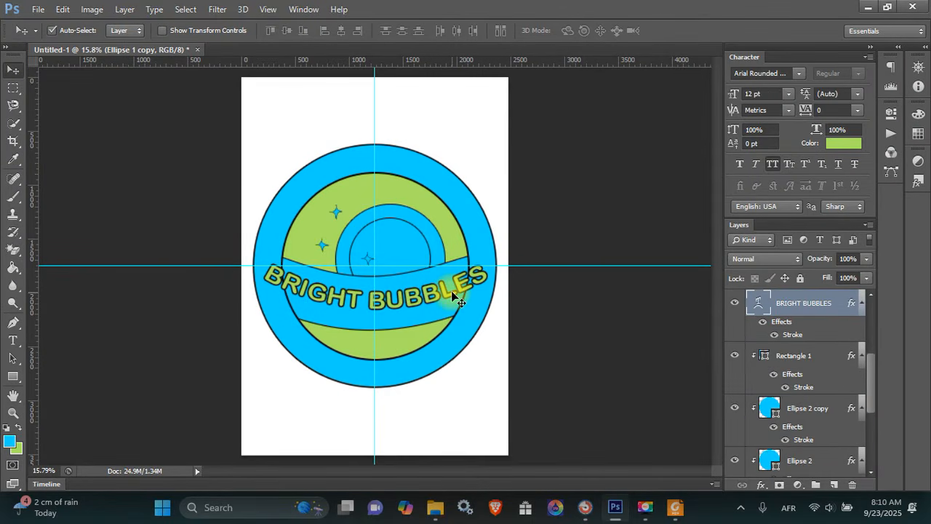
Narrow the BRIGHT BUBBLES text to about 87% width
key("ctrl+t")
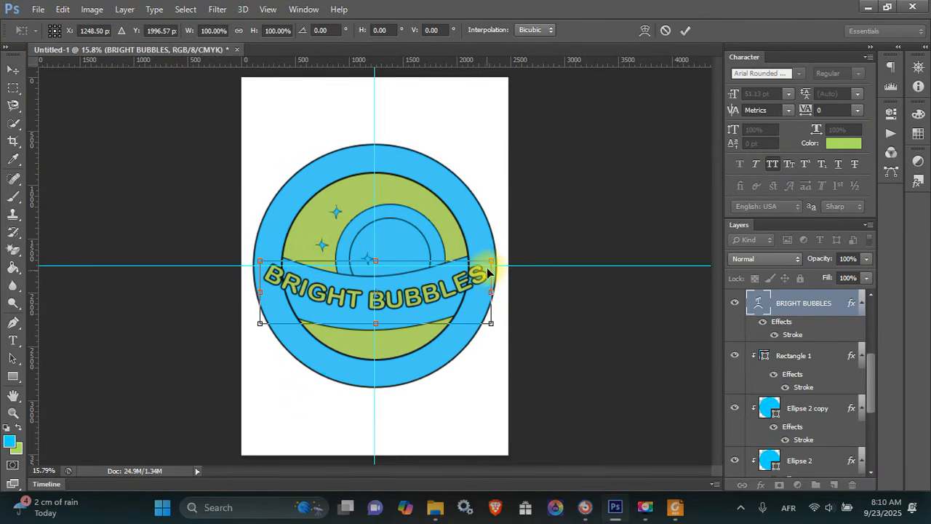
key("alt+shift")
left_click_drag(492, 291, 437, 281)
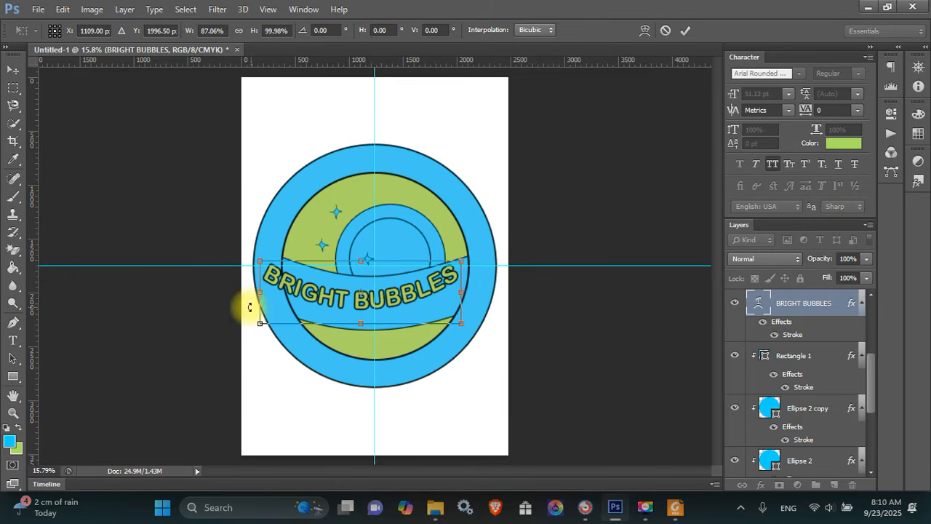
left_click_drag(265, 293, 278, 292)
key("Return")
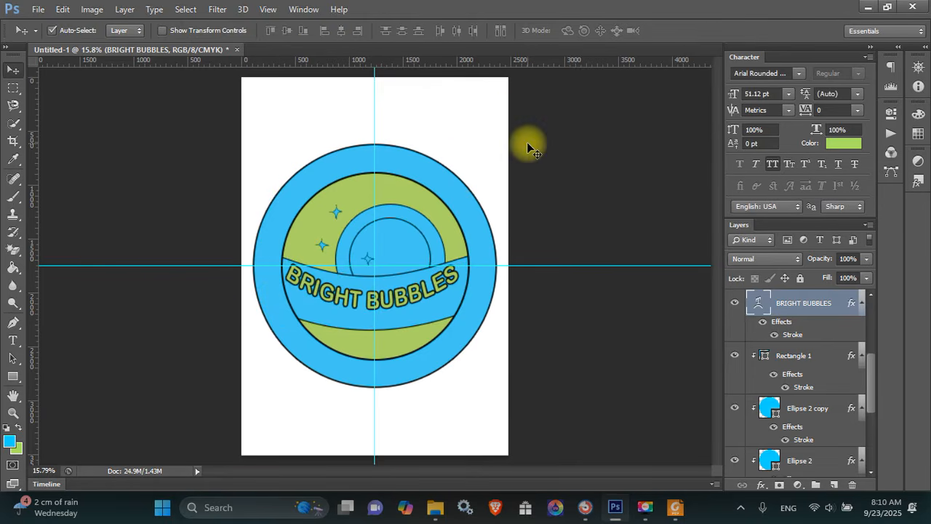
Ease the text's Arc warp bend to -20 and nudge it slightly down and right
key("t")
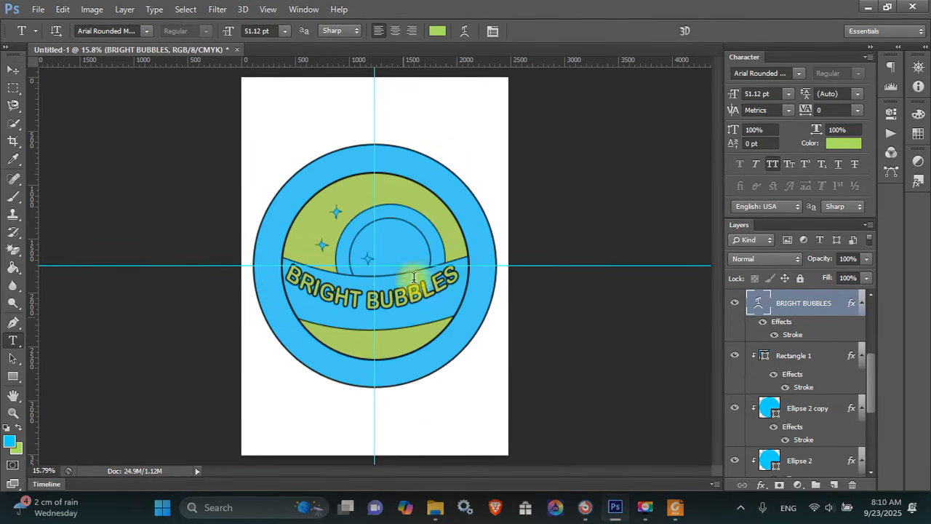
left_click(466, 31)
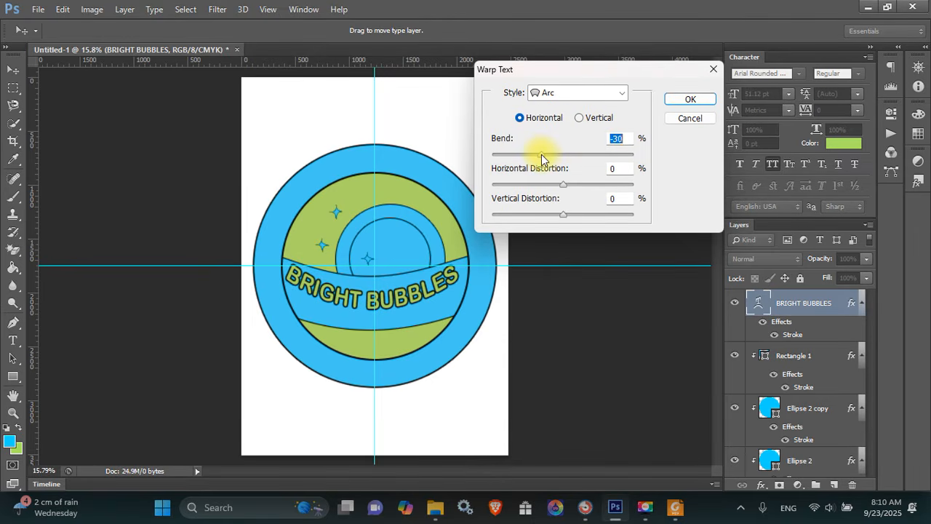
left_click_drag(547, 159, 551, 158)
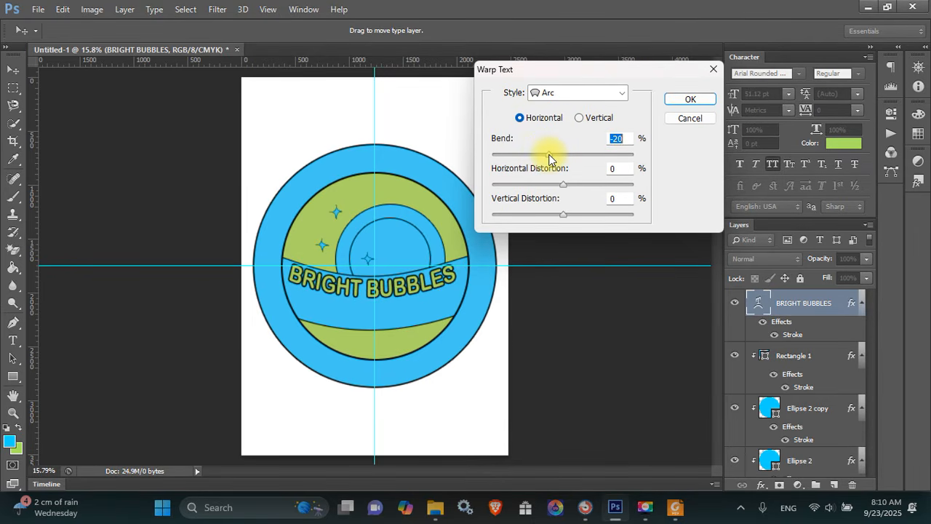
key("Return")
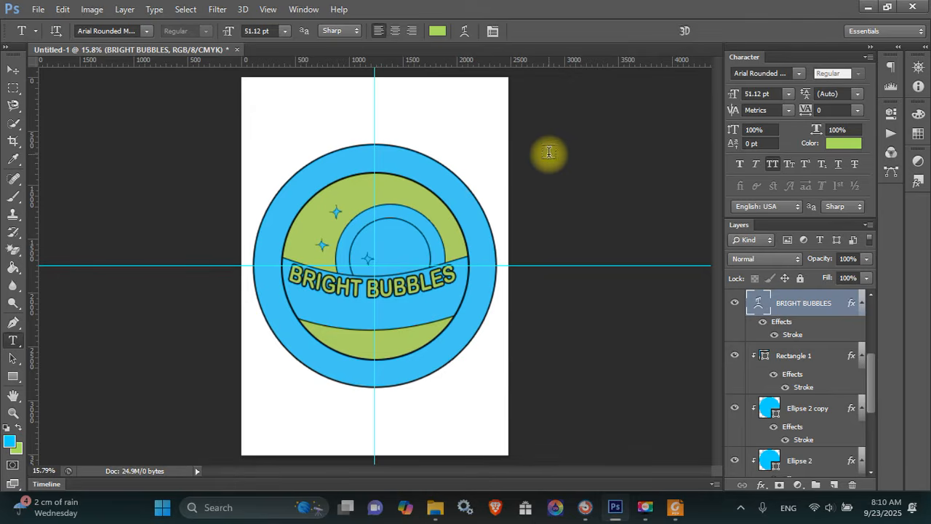
key("v")
left_click_drag(413, 285, 423, 301)
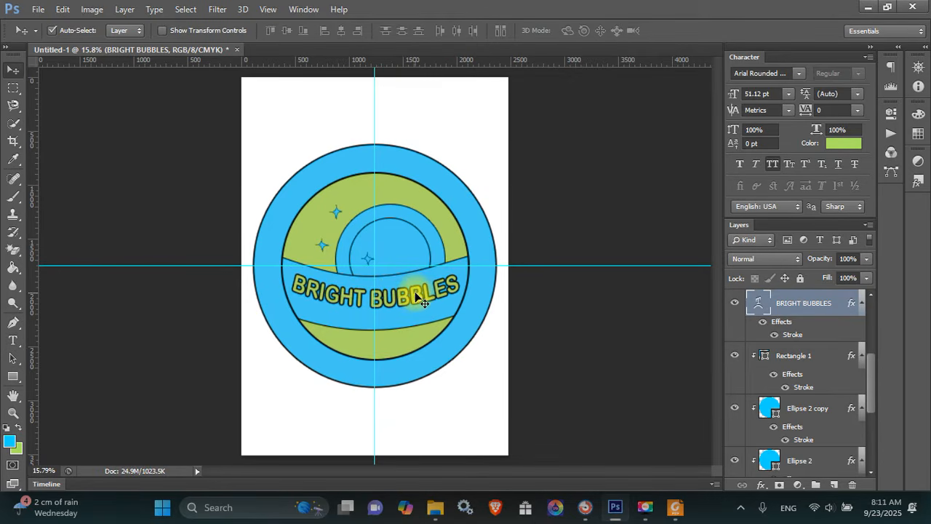
Hide the white Background layer
left_click(509, 368)
left_click_drag(870, 371, 873, 450)
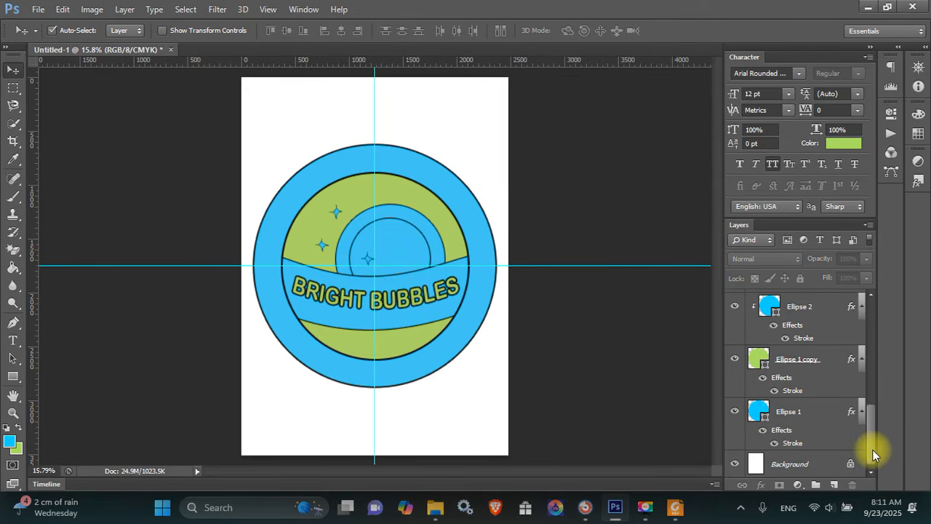
left_click(733, 462)
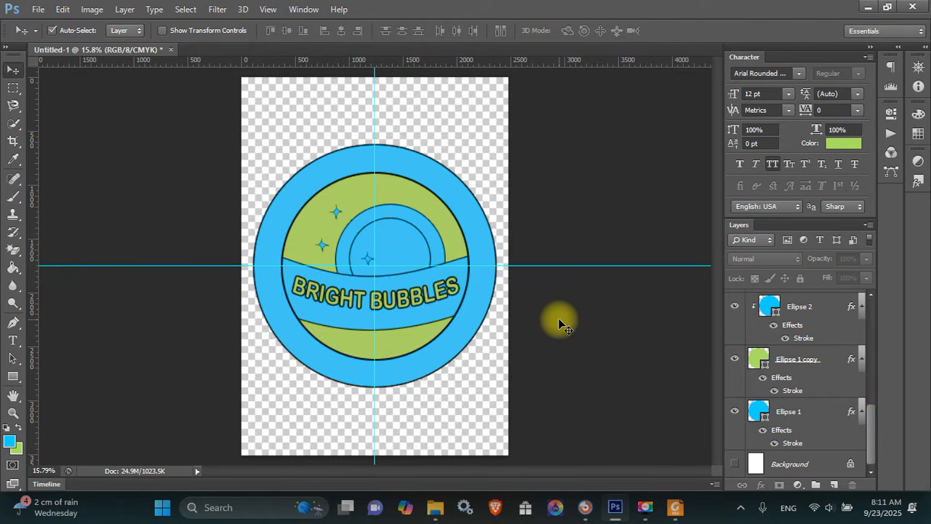
Save the logo as a PSD in the LOGO folder inside the Desktop course folder
key("ctrl+s")
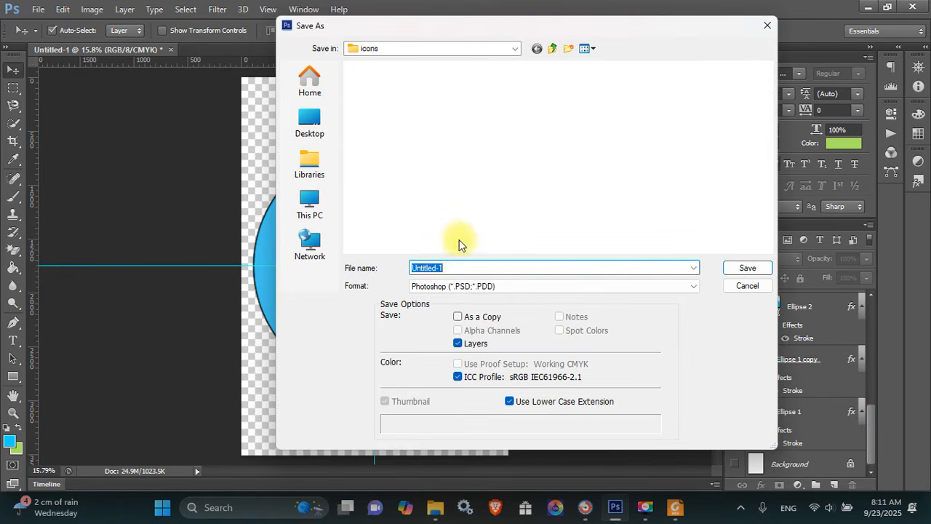
left_click(312, 129)
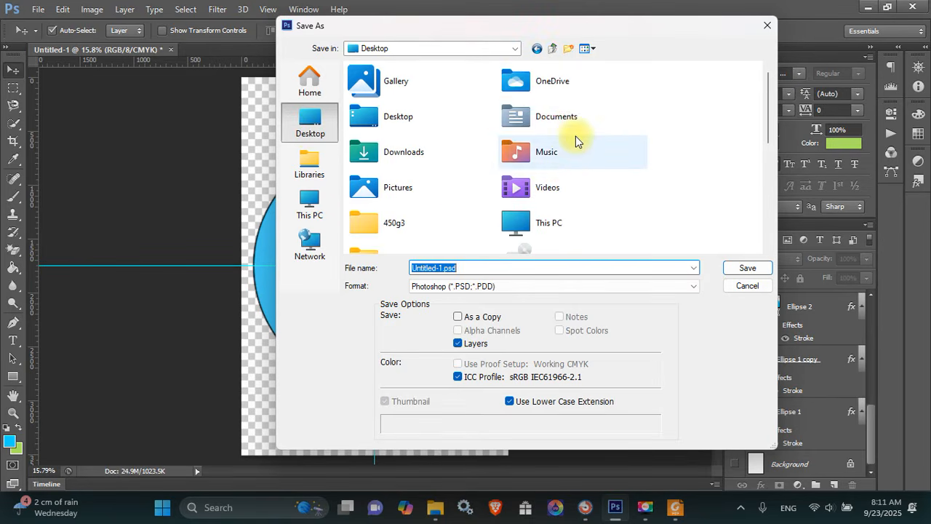
left_click_drag(767, 93, 776, 159)
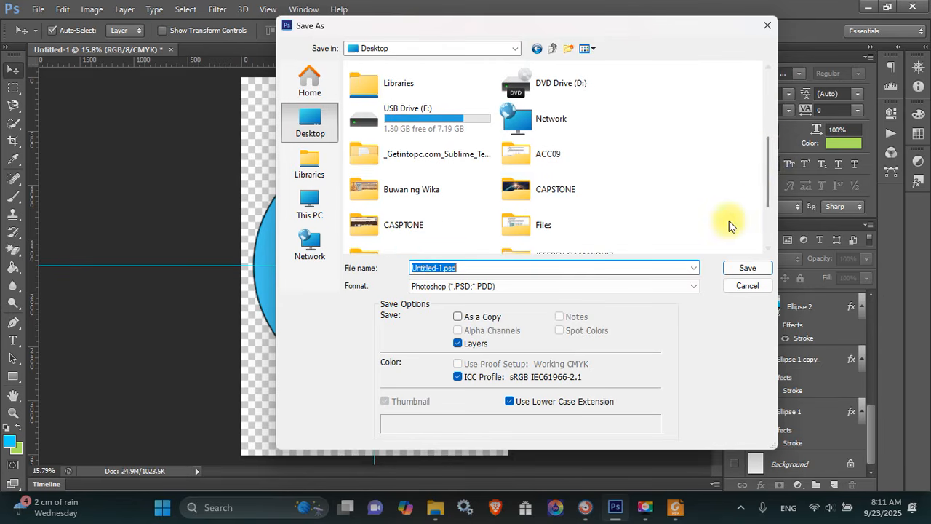
left_click_drag(769, 195, 769, 218)
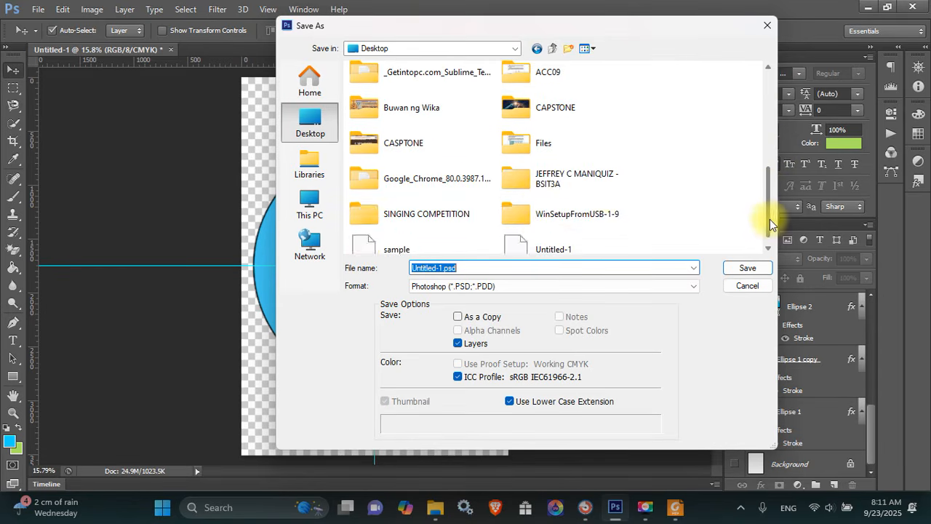
double_click(540, 192)
double_click(374, 94)
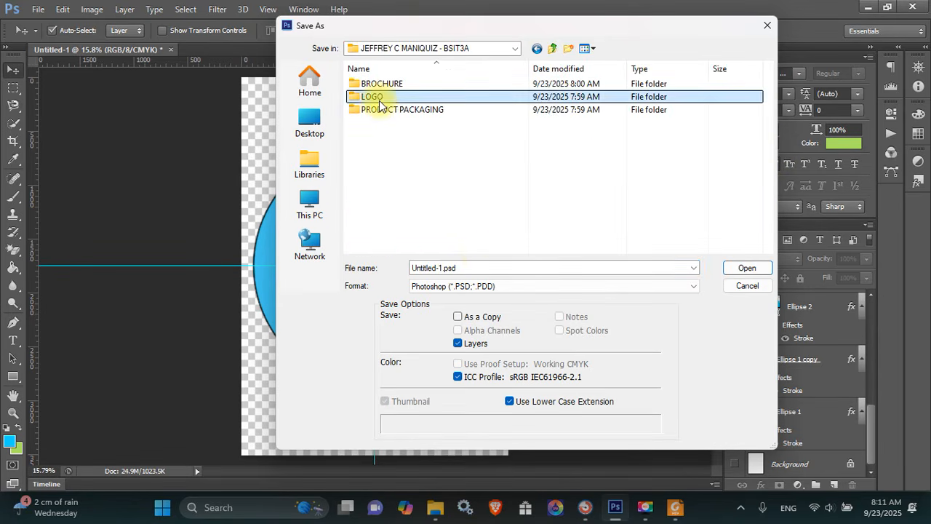
left_click(469, 267)
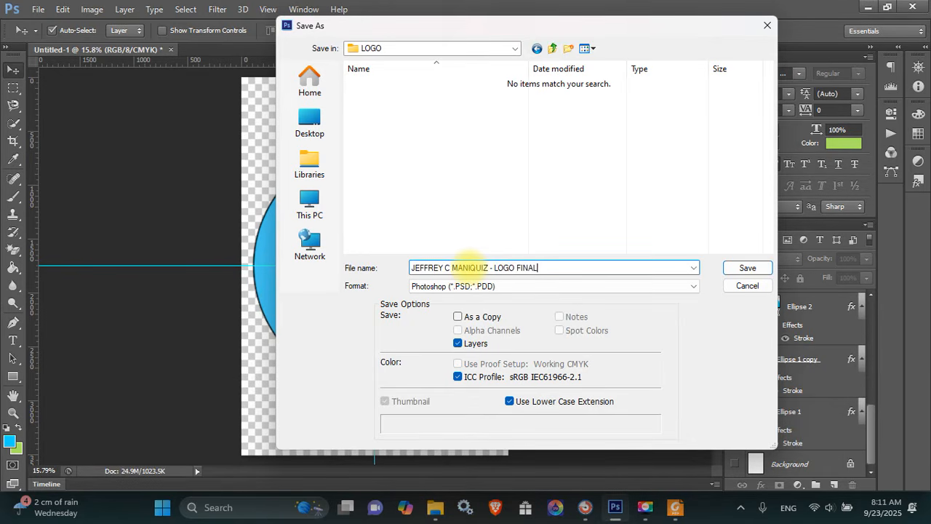
left_click(469, 268)
key("Return")
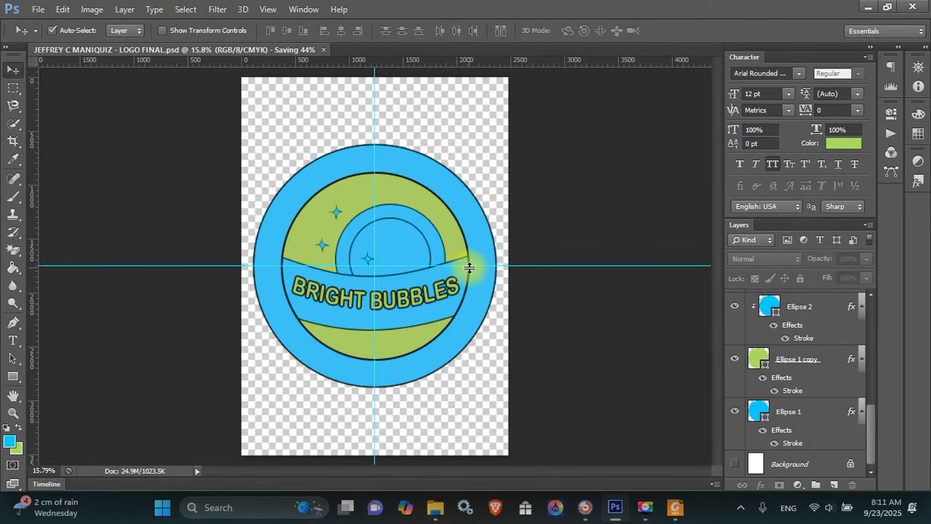
Save a PNG copy of the logo in the same LOGO folder
key("shift+ctrl+s")
left_click(473, 287)
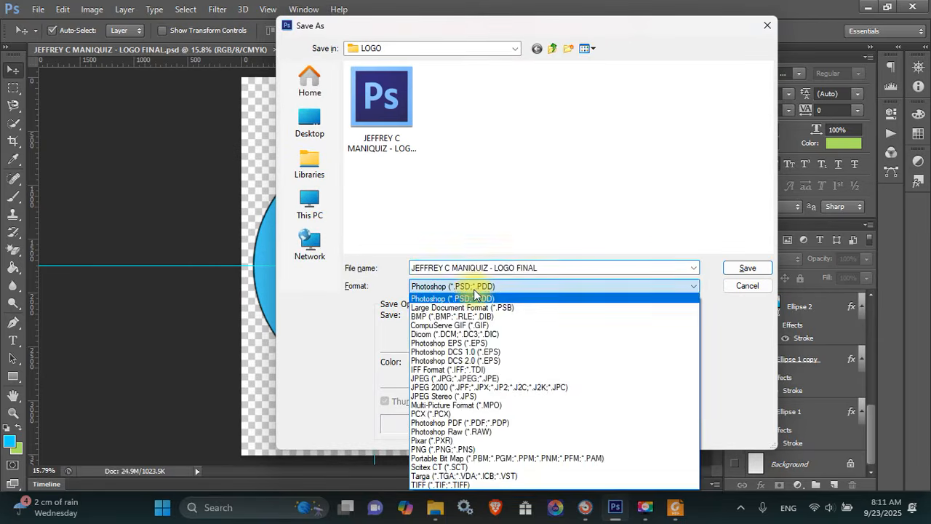
left_click(493, 448)
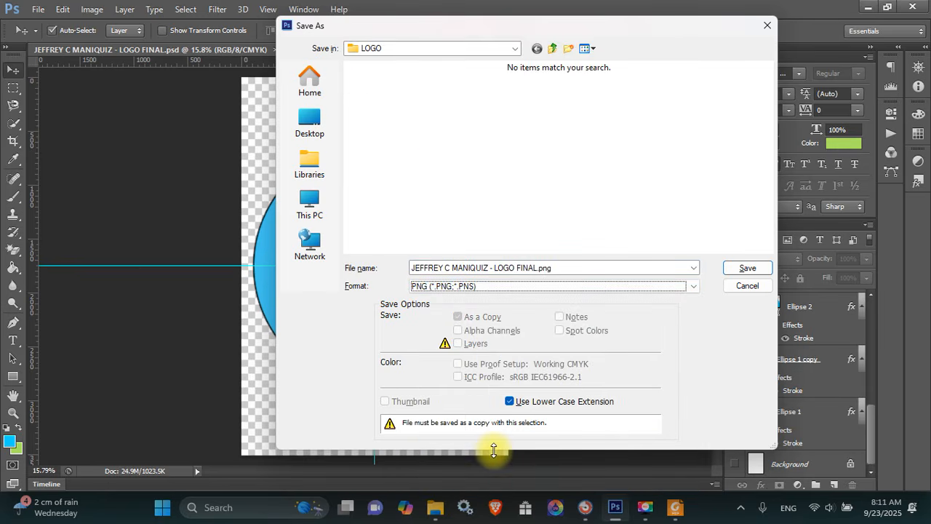
key("Return")
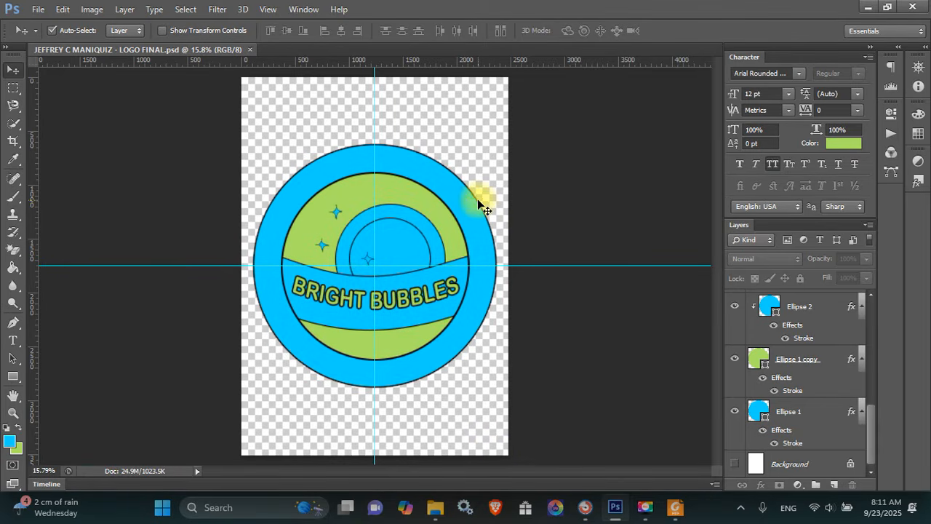
key("ctrl+n")
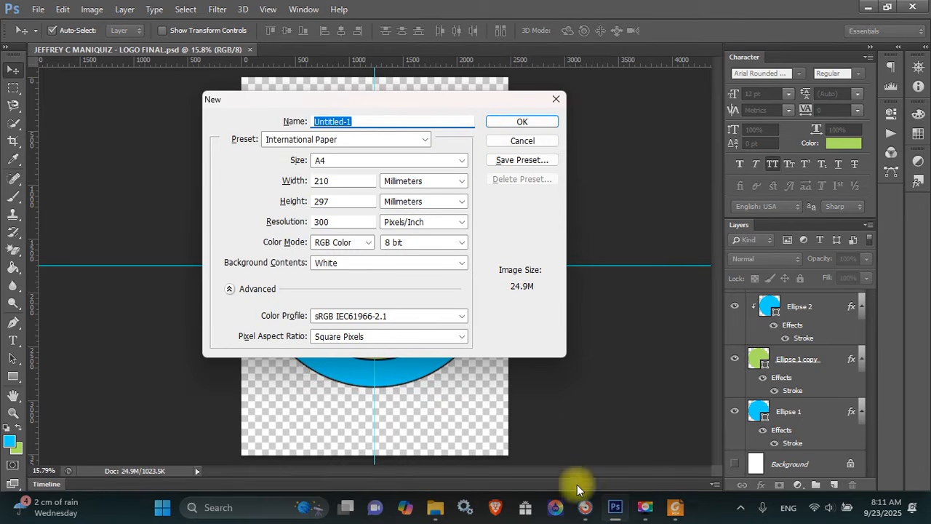
left_click(674, 507)
left_click(646, 335)
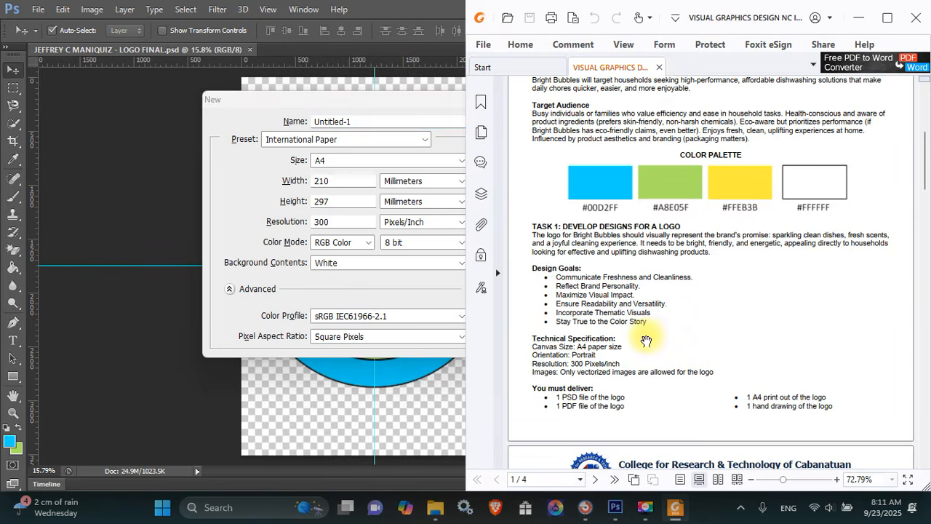
scroll(650, 282, "down", 1)
scroll(650, 283, "down", 10)
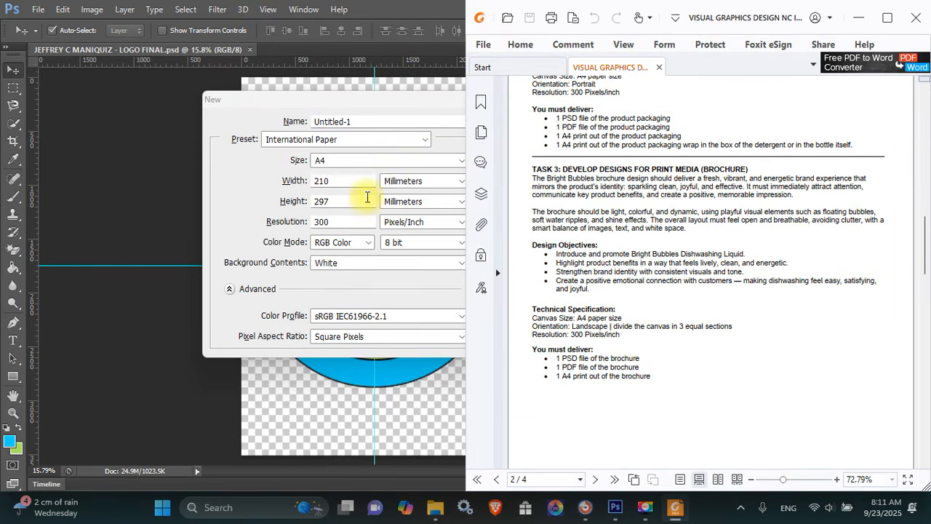
left_click(381, 108)
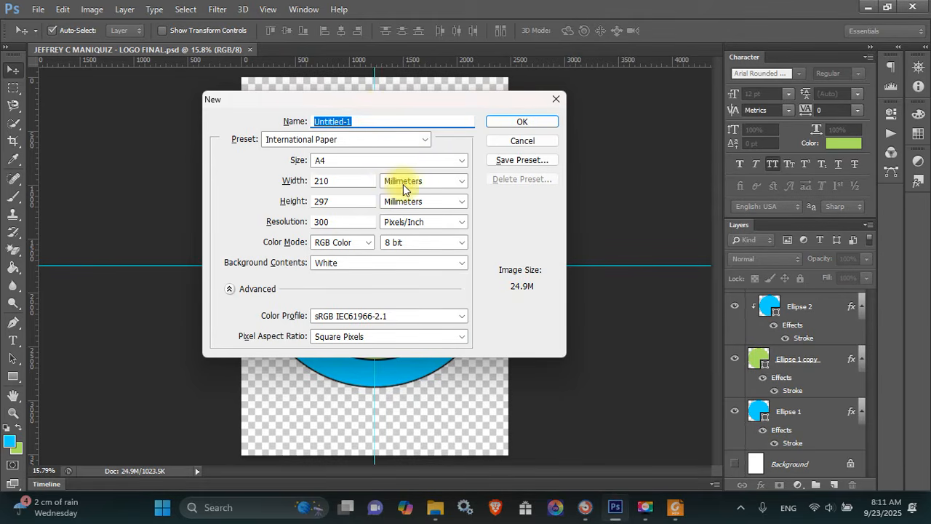
left_click(402, 182)
left_click(410, 202)
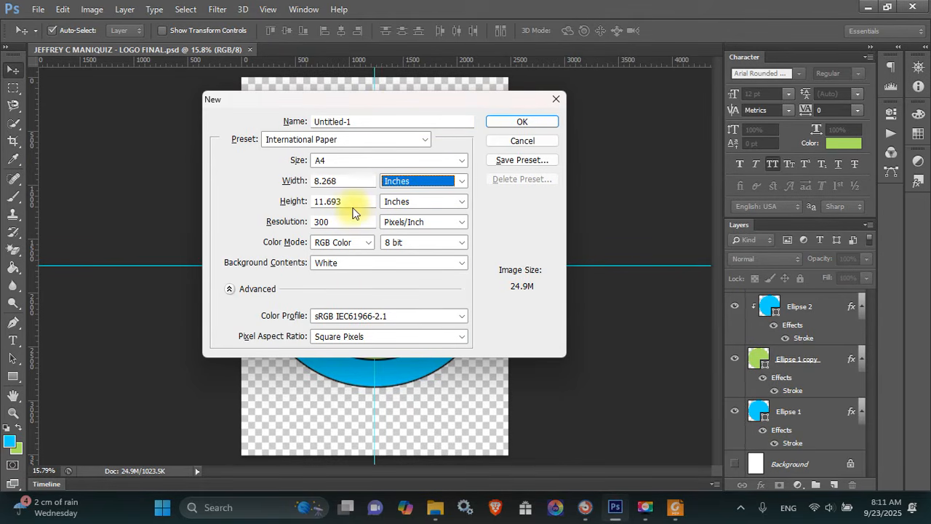
Create an 11.693 × 8.268 inch landscape A4 document and dock it as a tab
left_click_drag(354, 203, 279, 210)
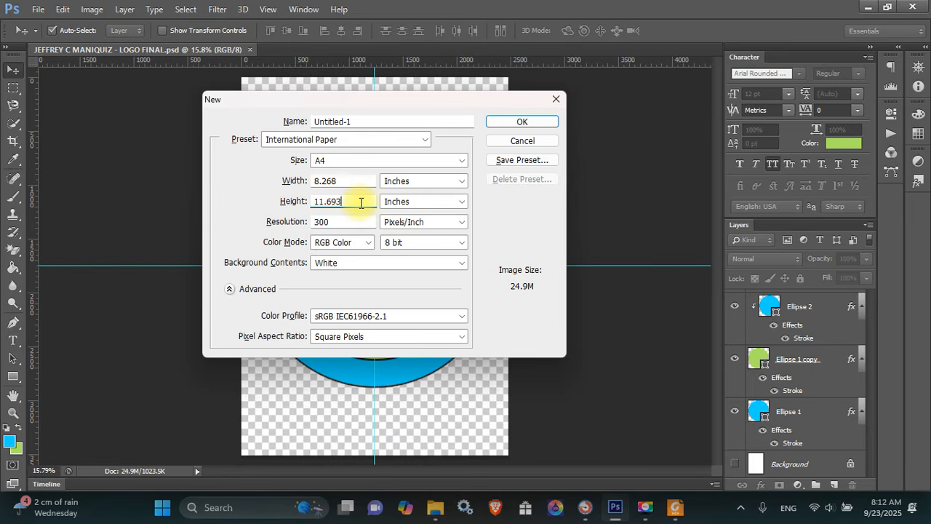
type("8.268")
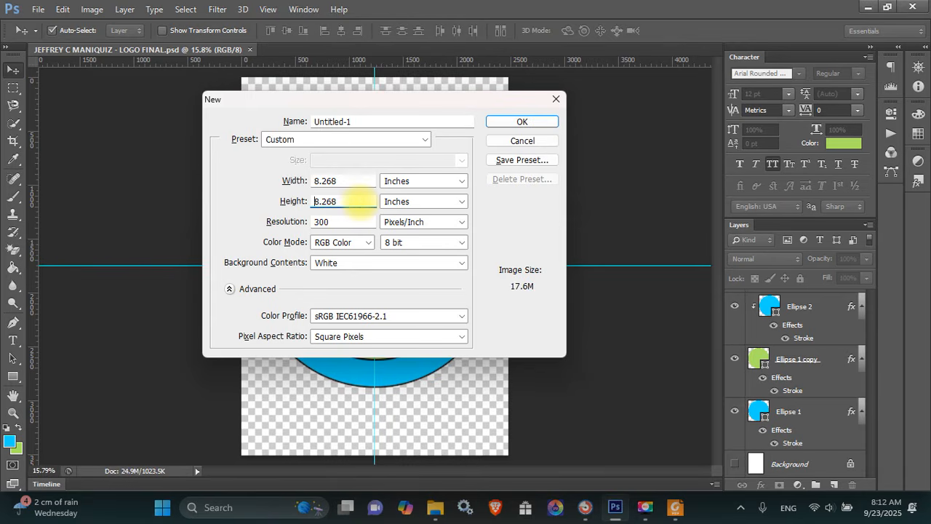
left_click_drag(345, 180, 310, 181)
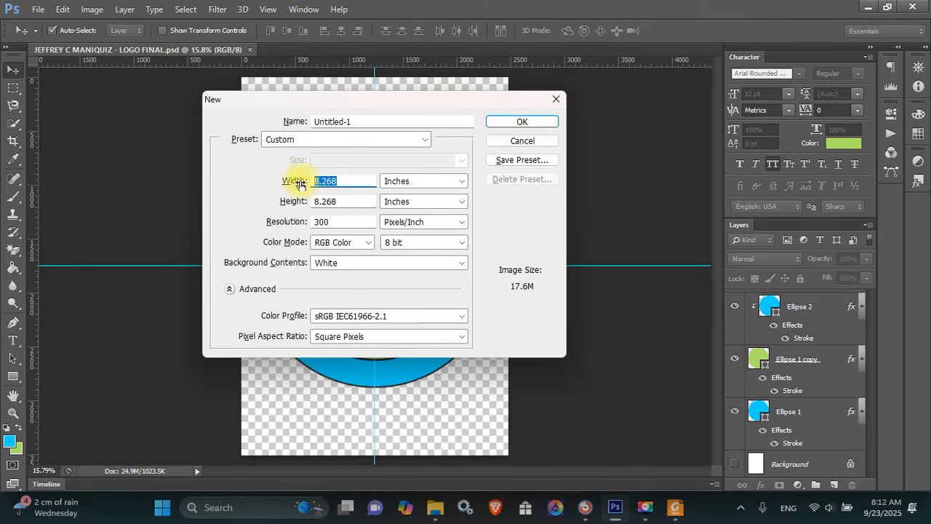
left_click(519, 120)
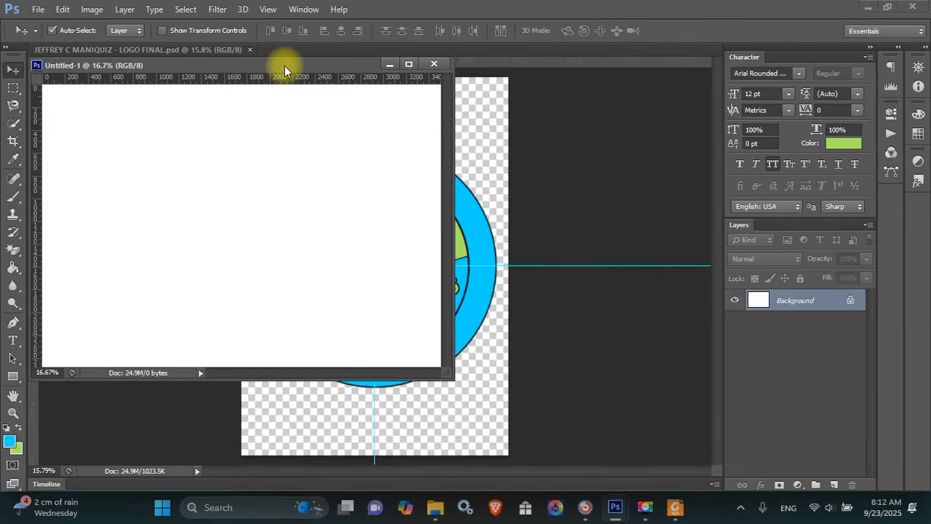
left_click_drag(285, 66, 498, 52)
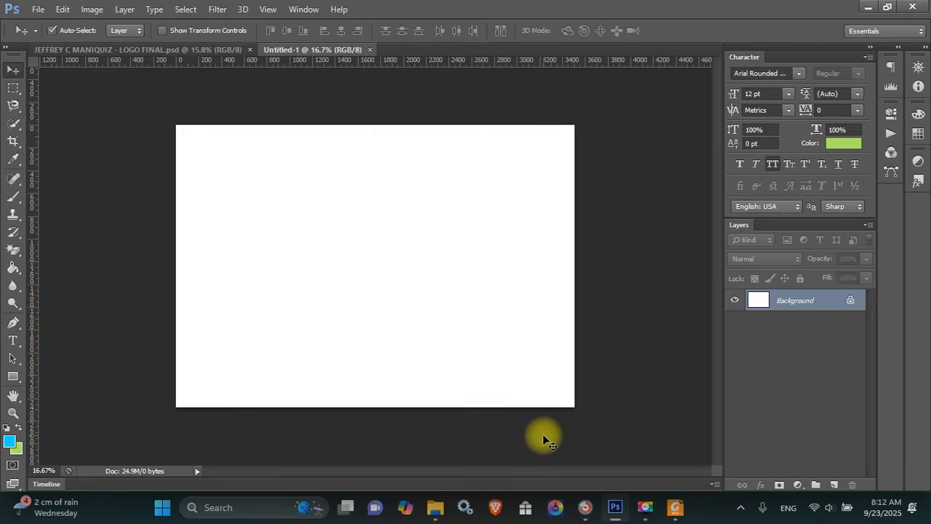
key("super")
Launch Excel and start a blank workbook
type("EXCE")
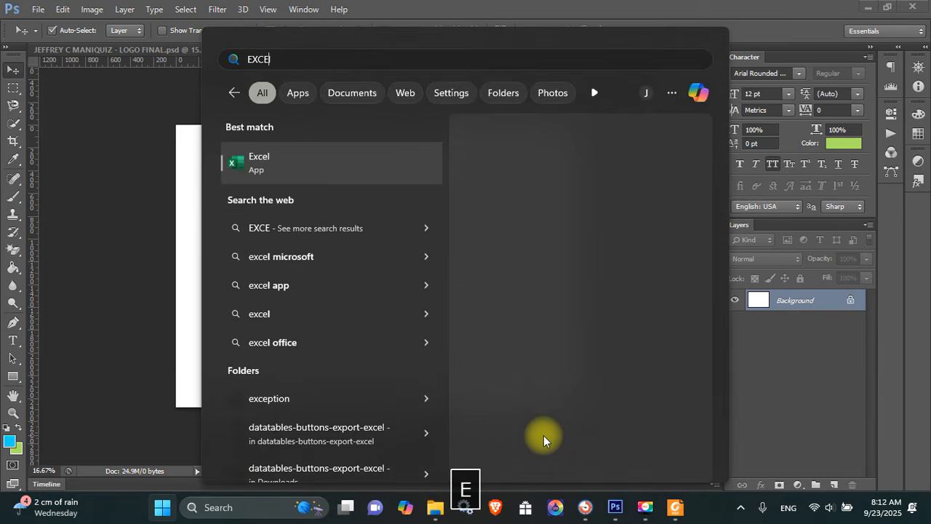
key("Return")
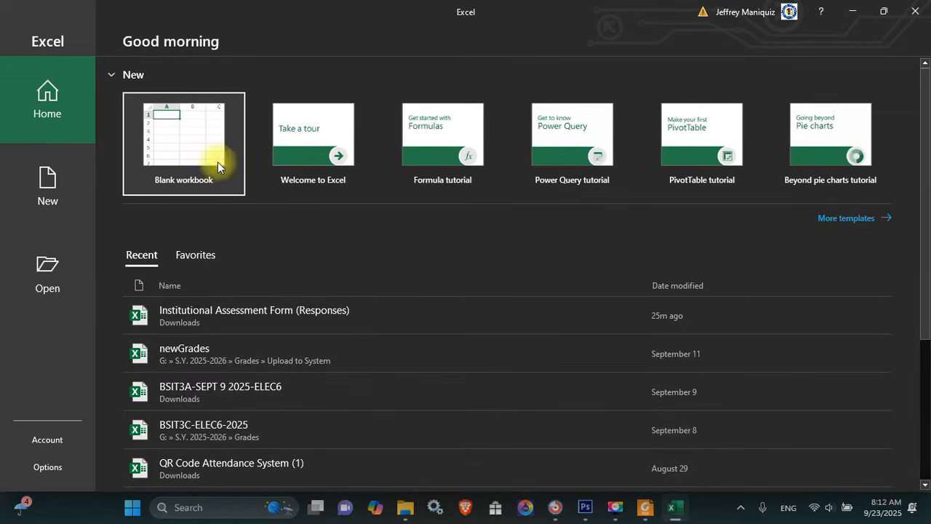
left_click(203, 150)
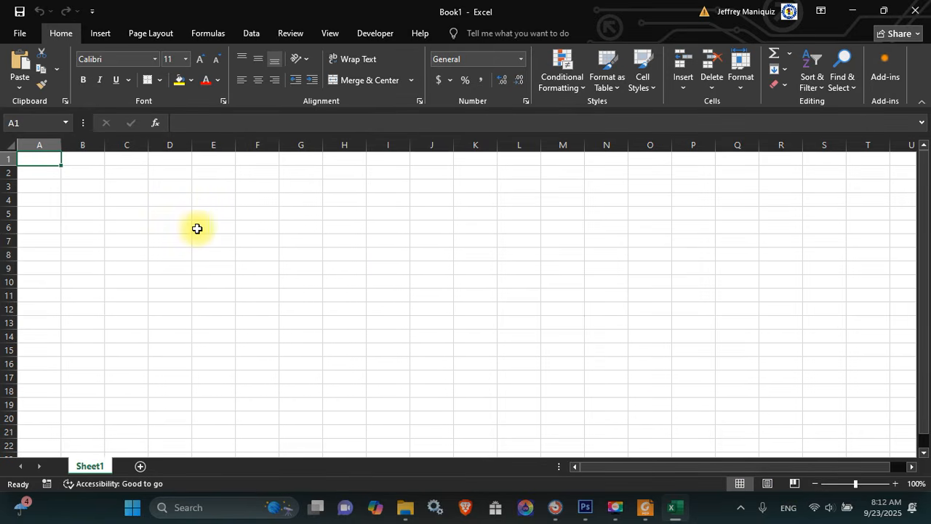
Type the WIDTH and HEIGHT labels in column A
key("Up")
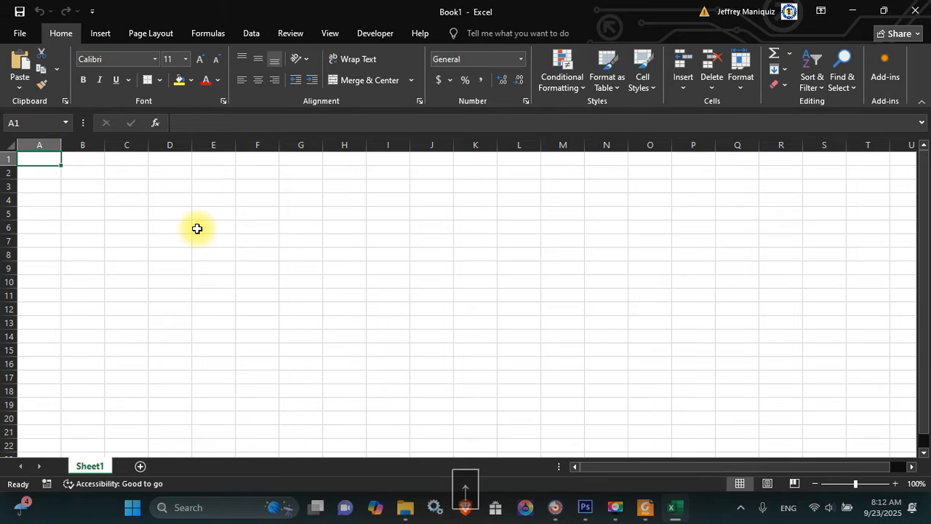
type("wIT")
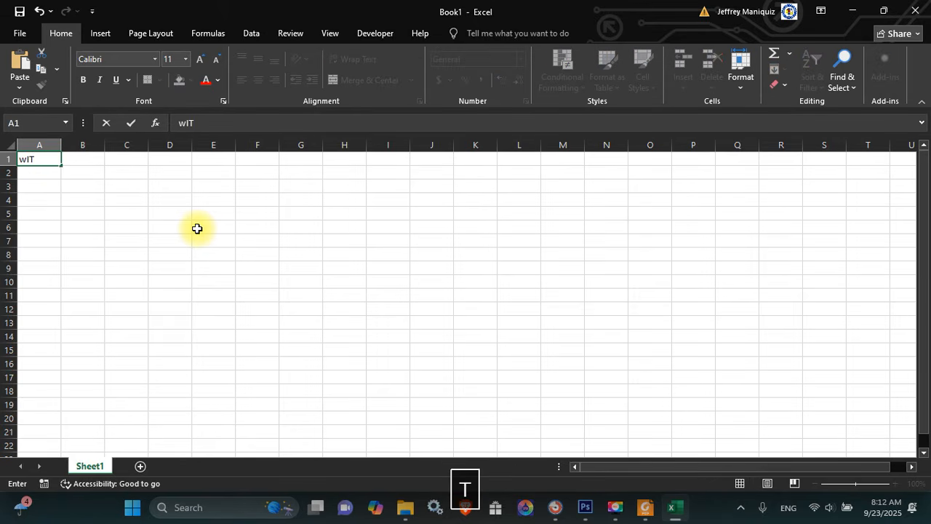
key("BackSpace")
key("BackSpace")
key("BackSpace")
type("WIDTH")
key("Return")
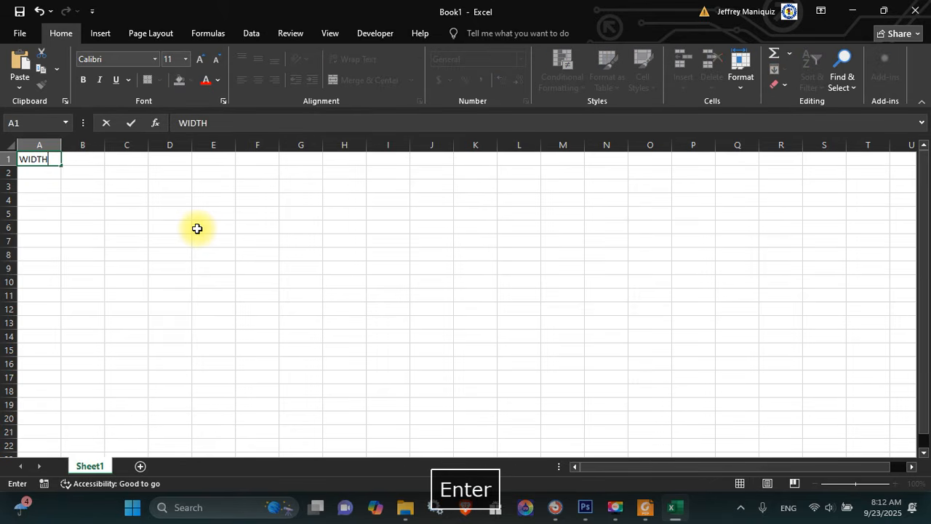
key("Return")
key("Return")
type("HE")
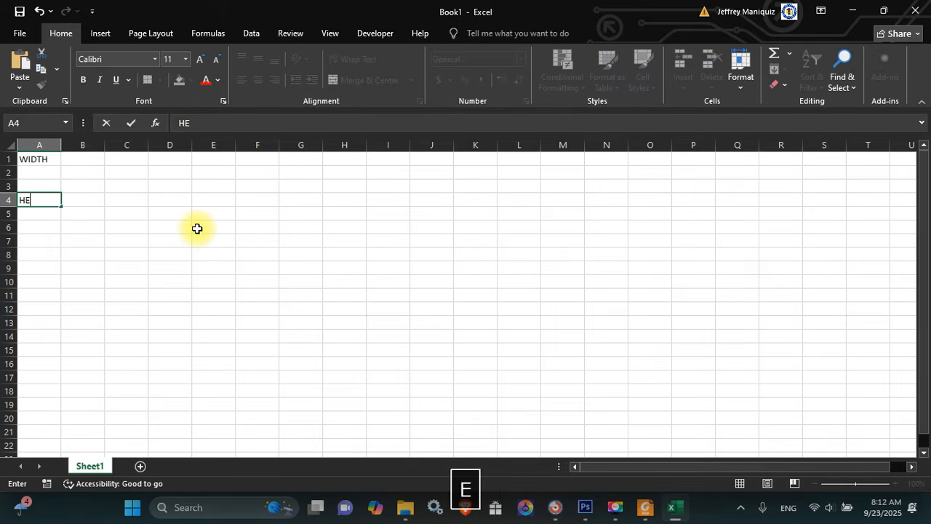
key("Up")
key("Up")
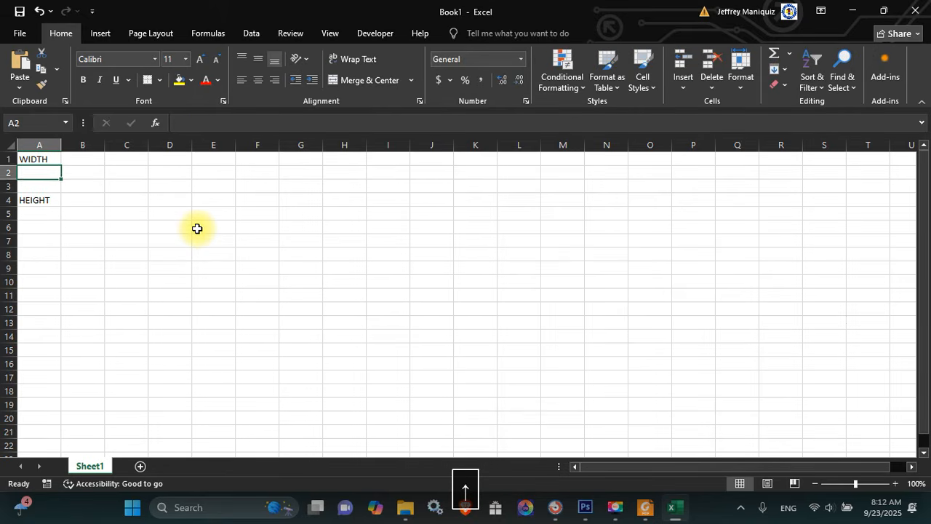
Move the WIDTH label to A2 and HEIGHT to A5
key("Right")
key("Up")
key("Left")
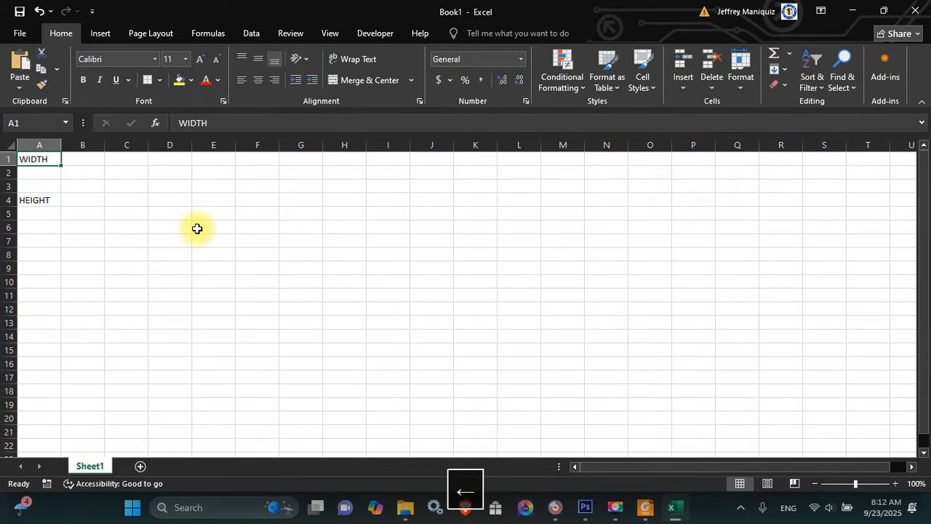
key("ctrl+x")
key("Down")
key("Return")
key("Down")
key("Down")
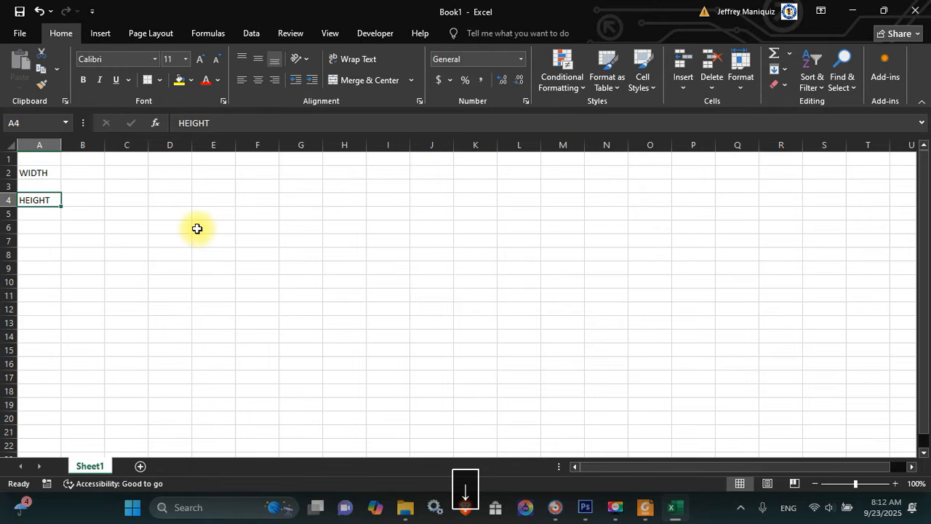
key("ctrl+x")
key("Down")
key("Return")
Copy the 11.693 document width from Photoshop's Image Size into cell B2
key("Up")
key("Up")
key("Up")
key("Right")
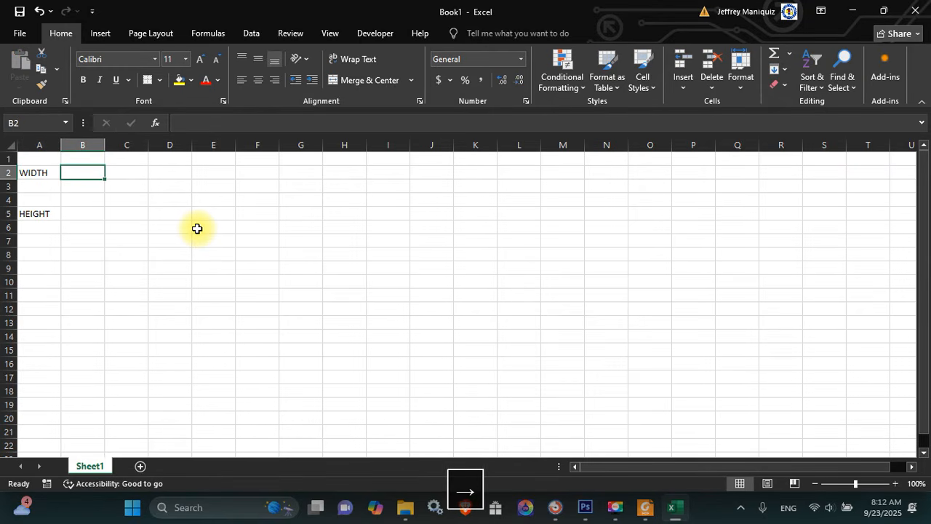
key("alt+Tab")
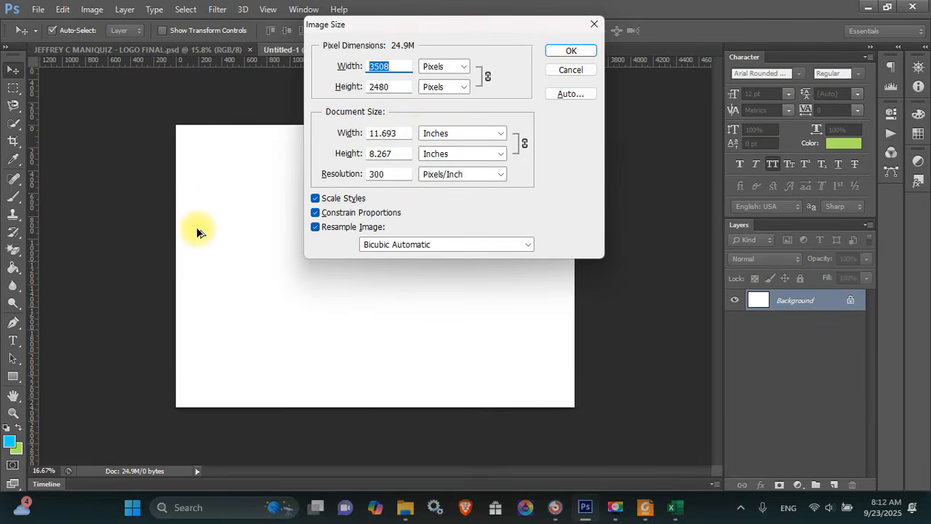
left_click_drag(412, 133, 327, 136)
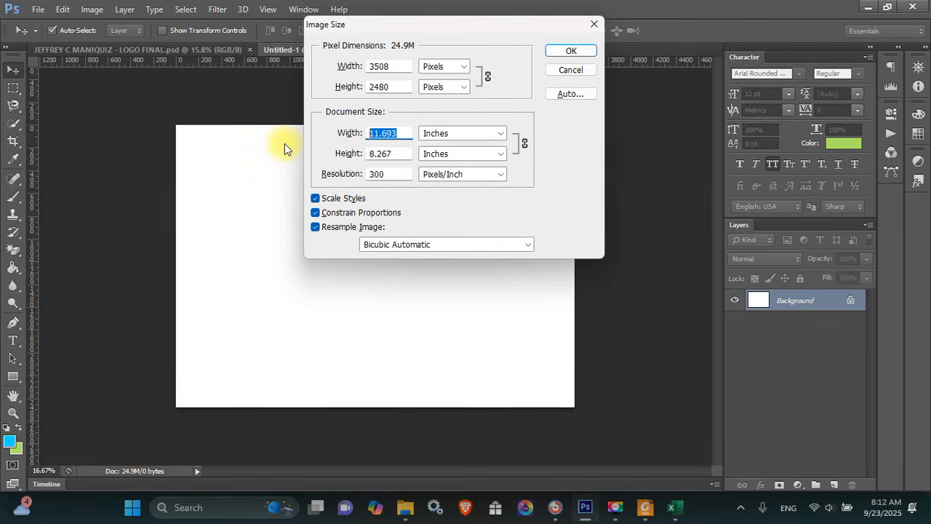
key("alt")
key("ctrl+c")
key("alt+Tab")
key("ctrl+v")
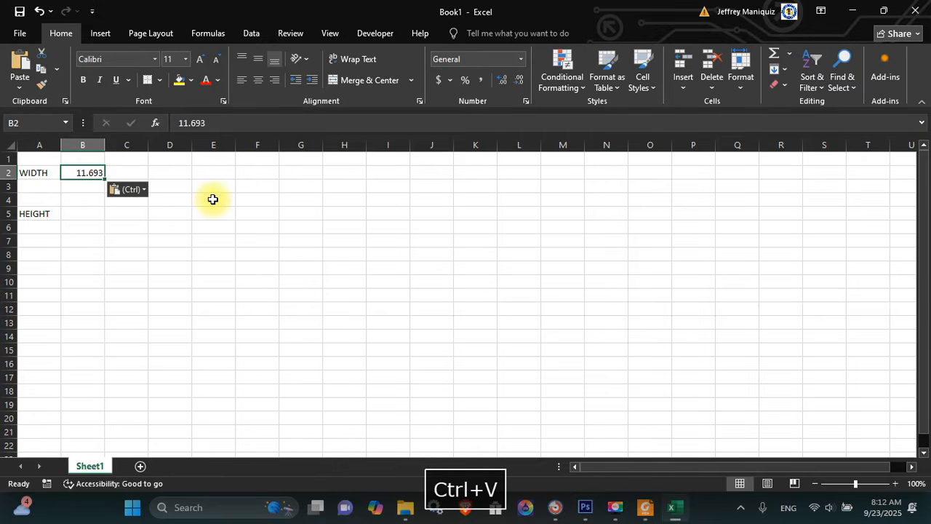
key("alt+Tab")
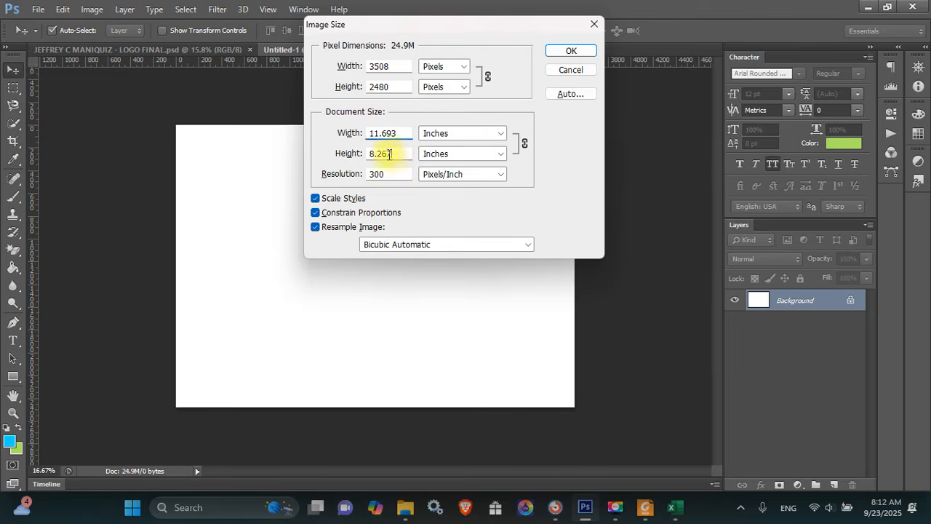
Copy the 8.267-inch document height from Image Size into Excel cell B5
left_click_drag(390, 154, 277, 162)
key("ctrl+c")
key("alt+Tab")
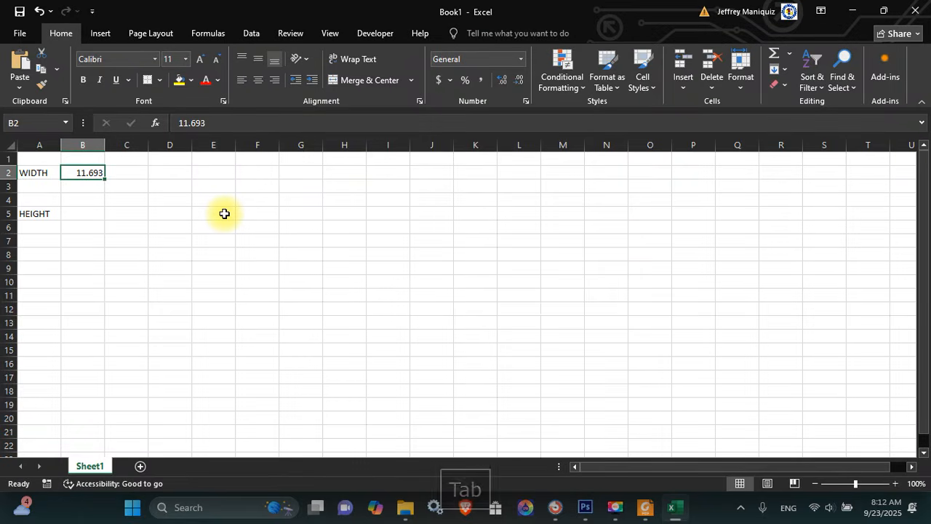
key("Down")
key("Down")
key("Down")
key("ctrl+v")
Enter the 0.25 margin in cell C2
key("Up")
key("Up")
key("Up")
key("Right")
key("Right")
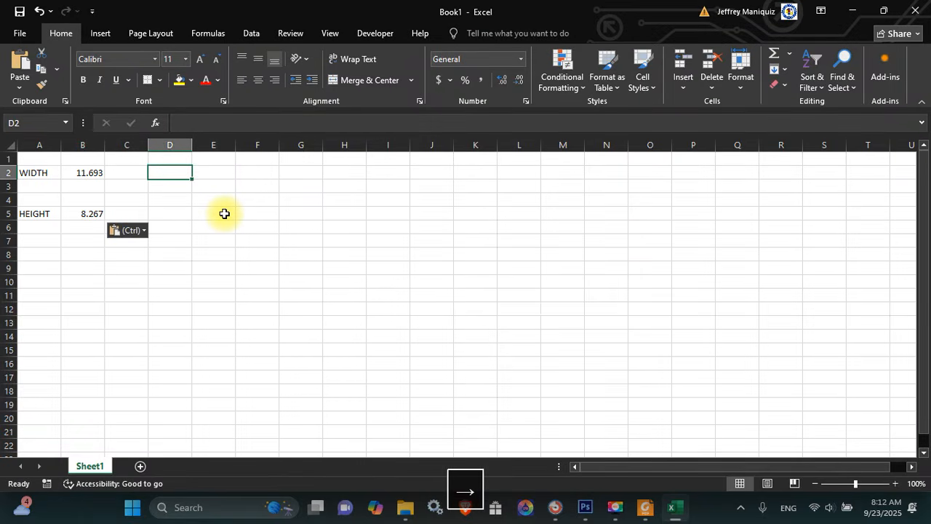
key("Left")
type("0.25")
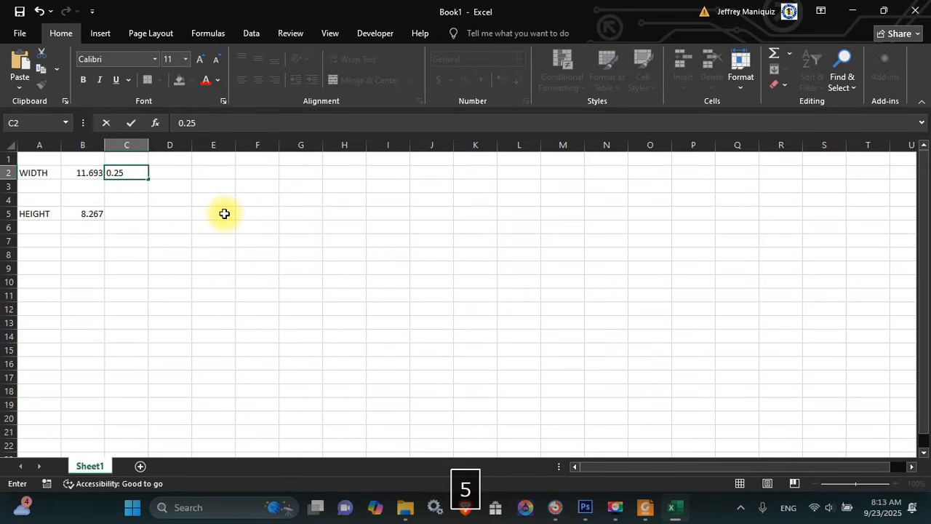
key("Left")
Enter =B2/3 in B1 to get the one-third width, 3.897667
key("Right")
key("Right")
key("Left")
key("Left")
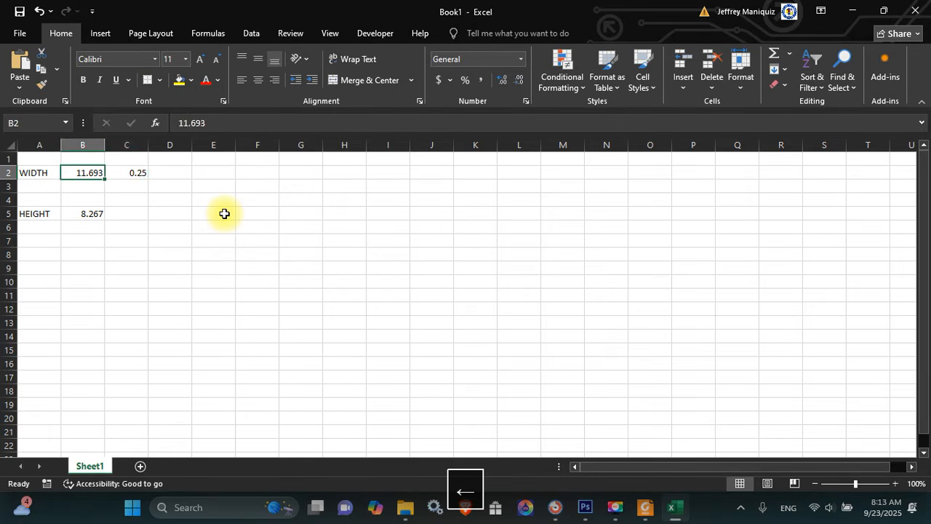
key("Up")
type("-")
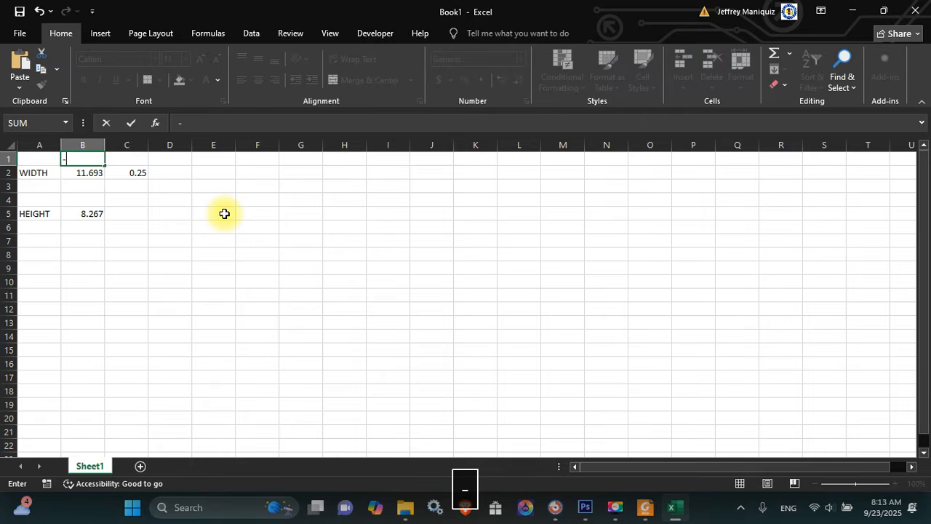
key("BackSpace")
type("=")
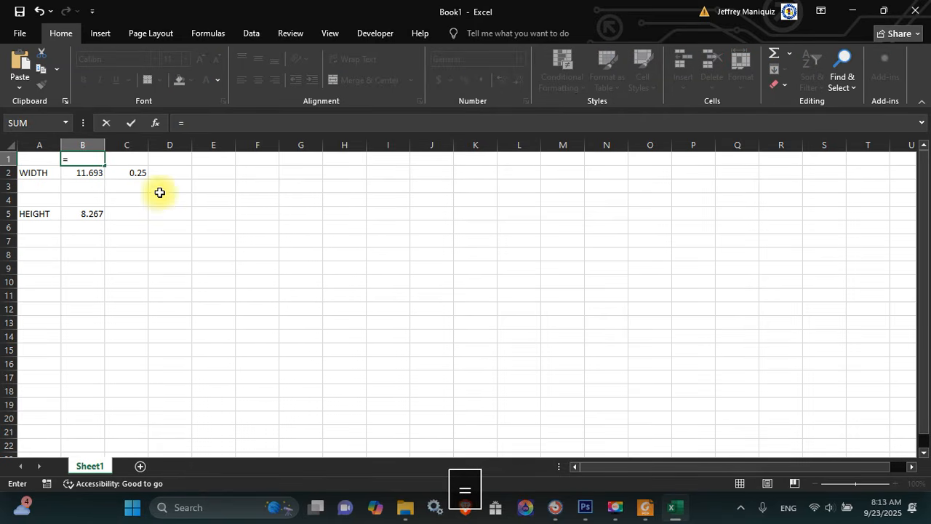
type("B2/3")
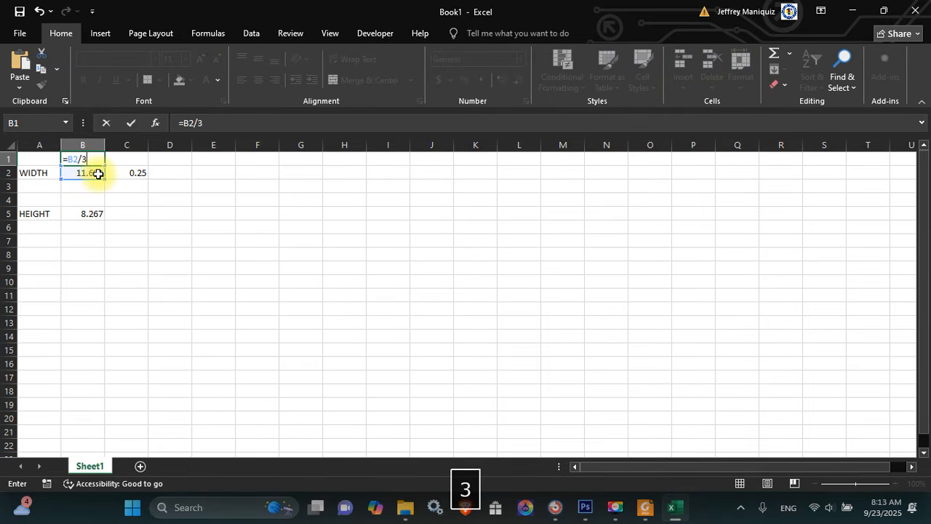
key("Return")
key("Right")
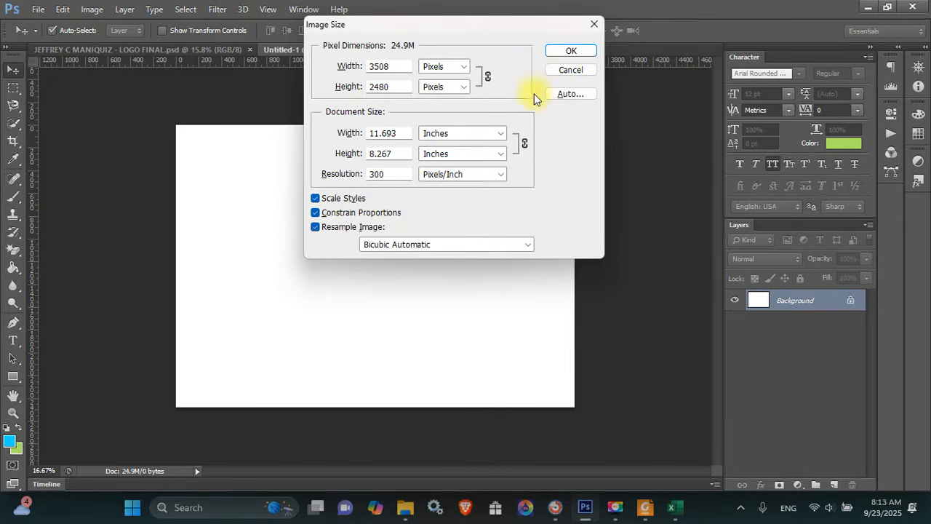
Cancel Image Size and add a vertical guide at 0.25 in
left_click(564, 70)
left_click(270, 10)
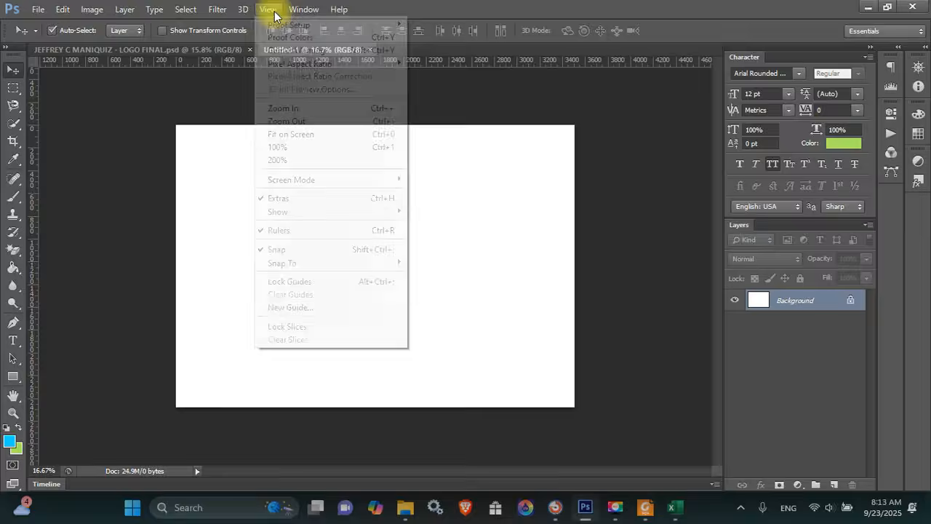
left_click(298, 308)
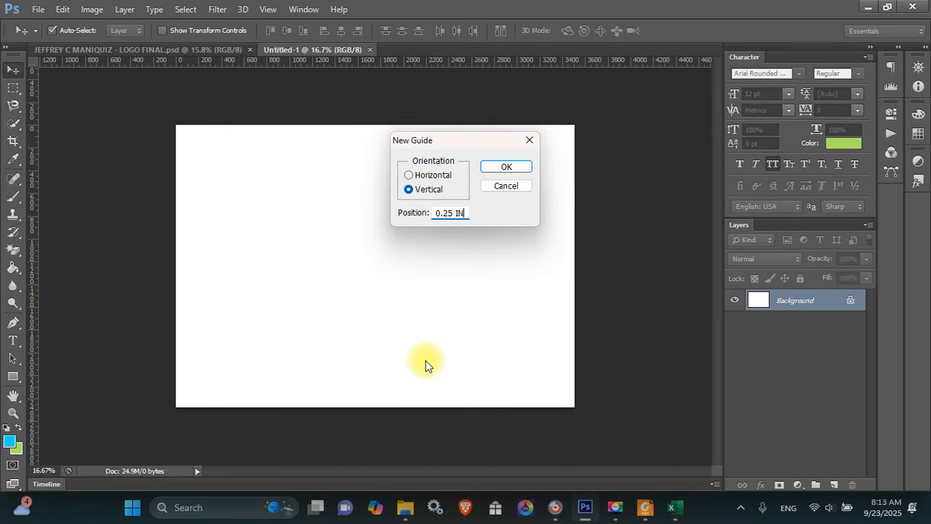
key("Return")
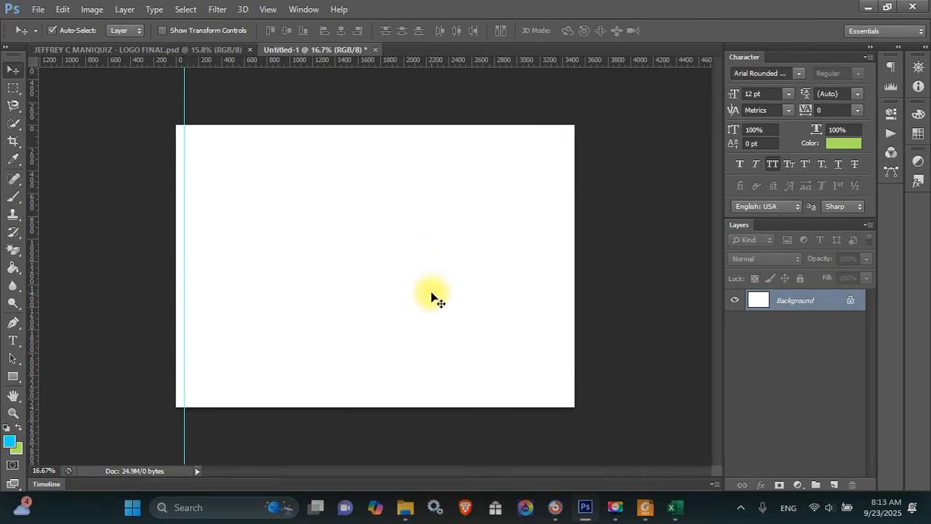
In Excel, enter =C2+B1 in D2 to get 4.147667, and copy it
key("alt+Tab")
key("Tab")
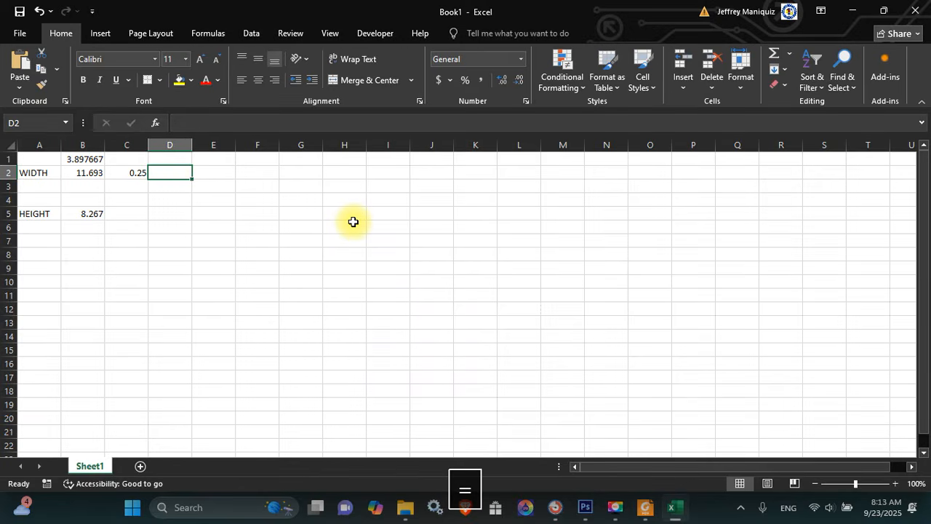
type("=")
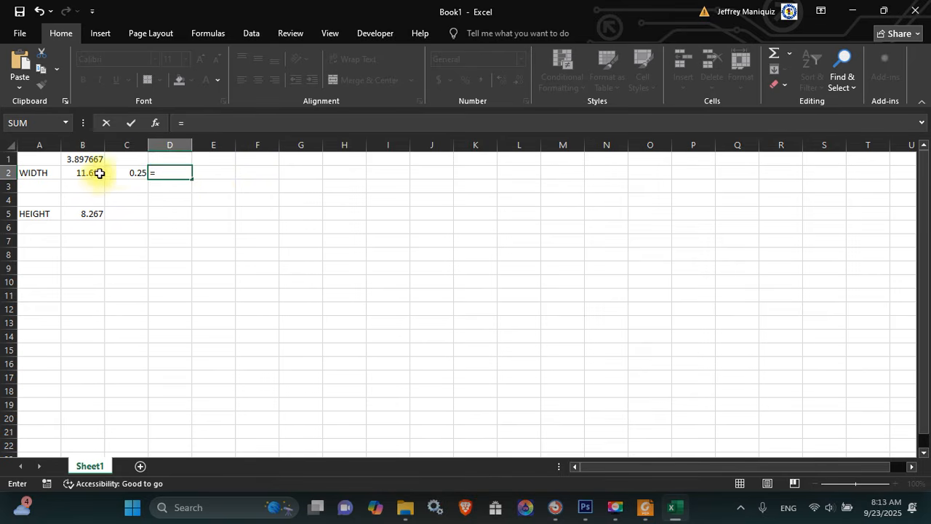
left_click(129, 171)
type("+")
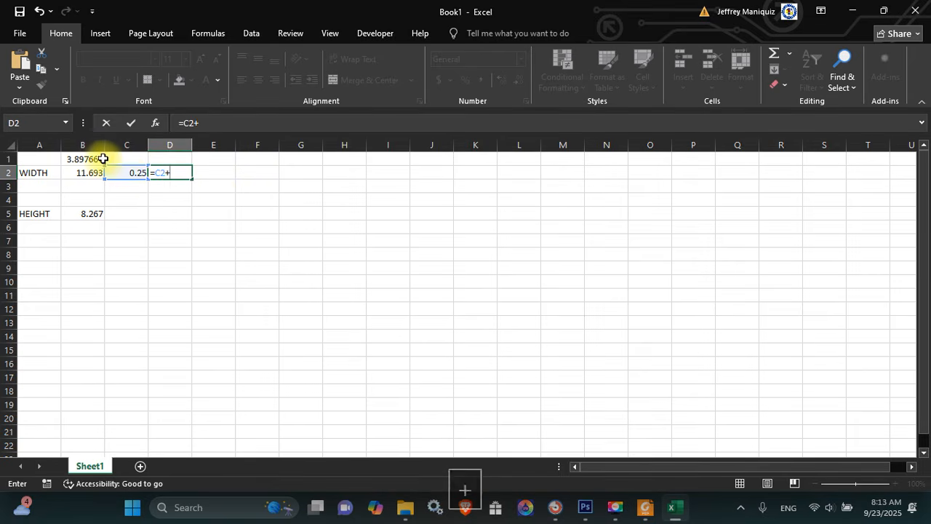
left_click(96, 158)
key("Return")
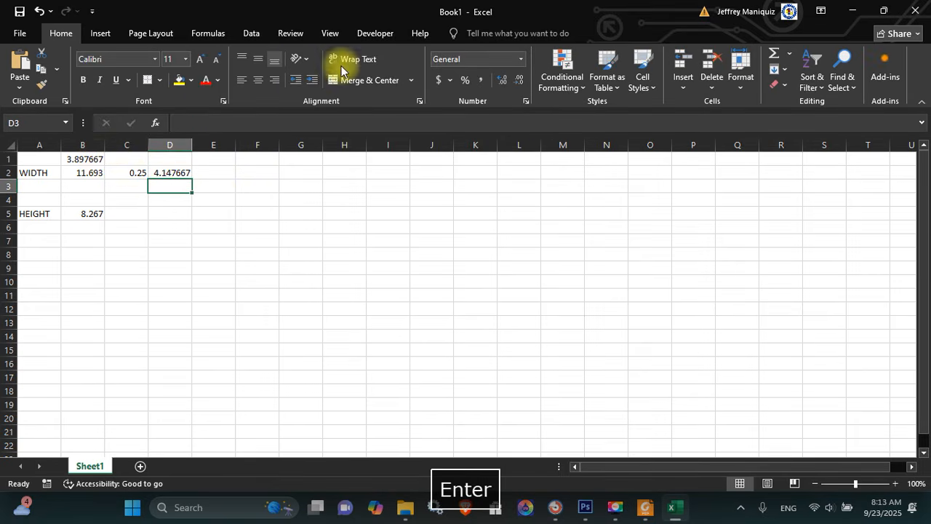
key("Up")
key("ctrl+c")
Add a second vertical guide at the copied 4.147667 in
key("alt+Tab")
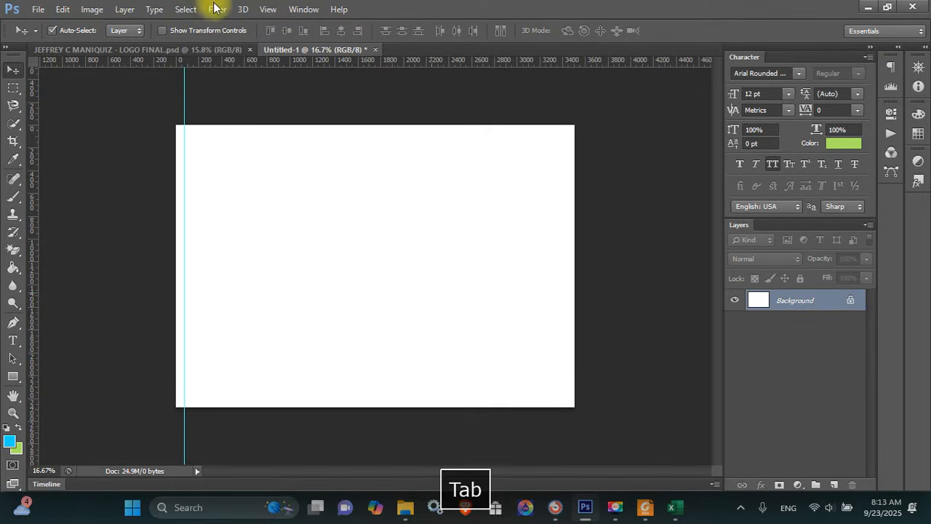
left_click(272, 9)
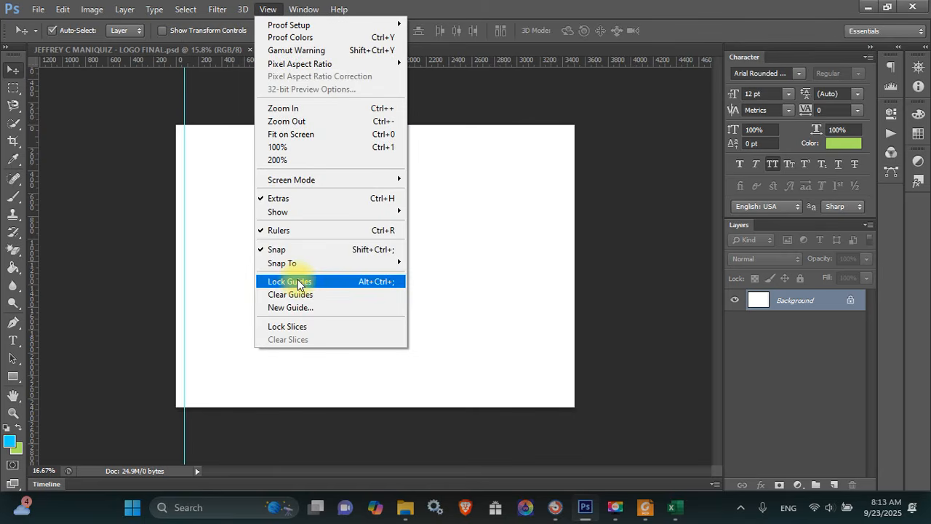
left_click(295, 308)
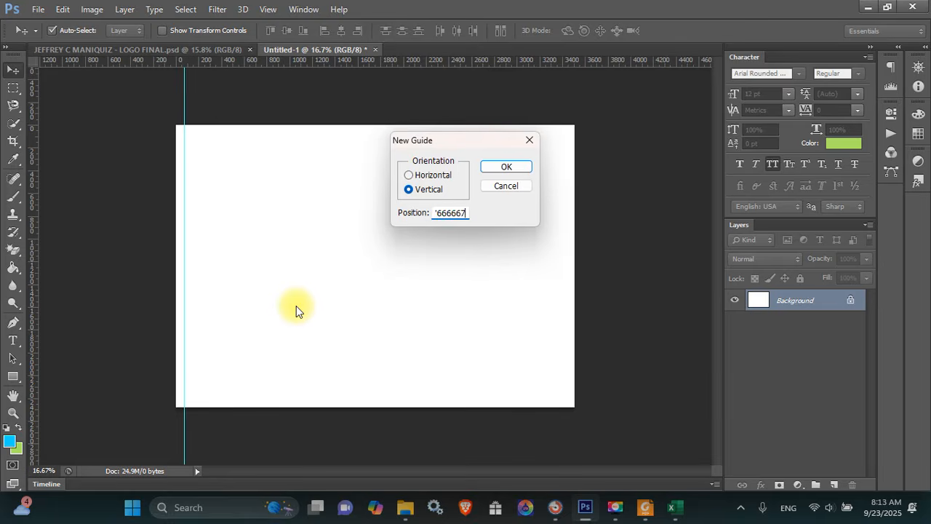
key("Return")
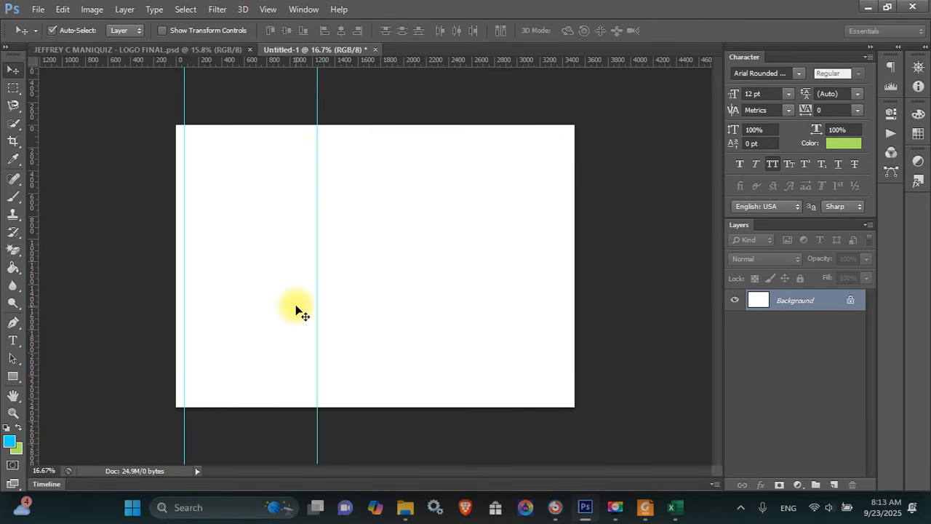
key("alt+Tab")
key("Right")
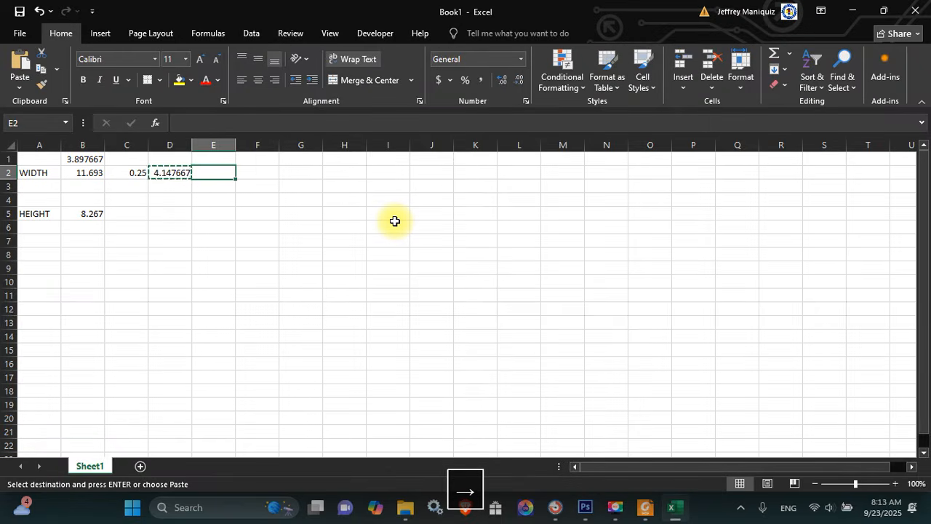
Enter =D2+B1 in E2 to get 8.045333, and copy it
type("=")
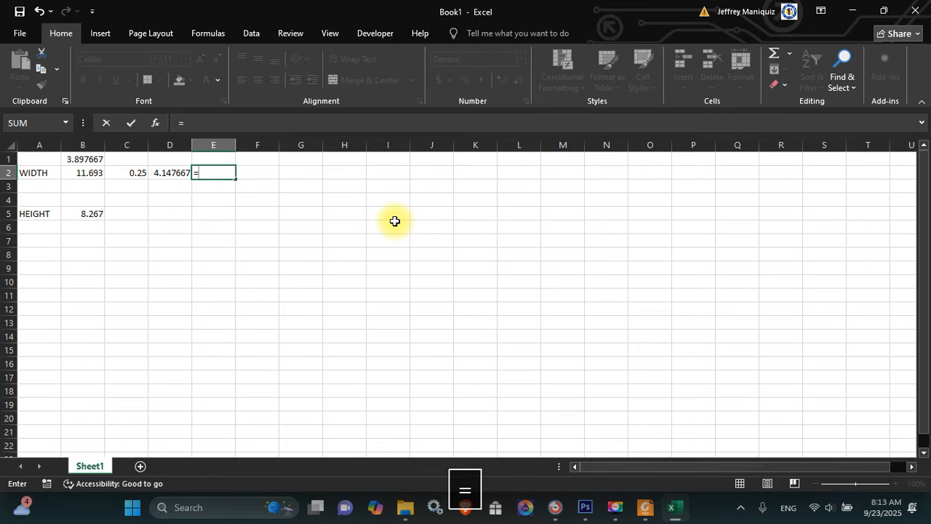
left_click(180, 170)
type("+")
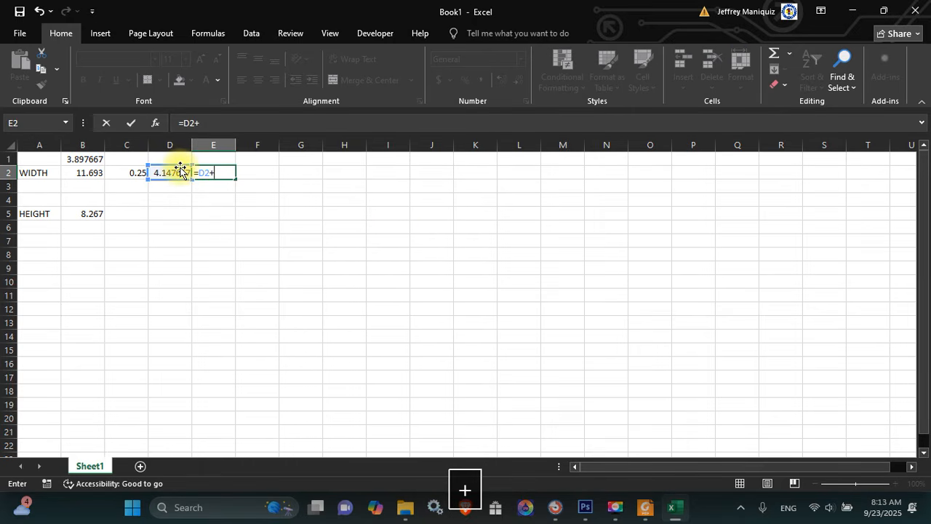
left_click(89, 157)
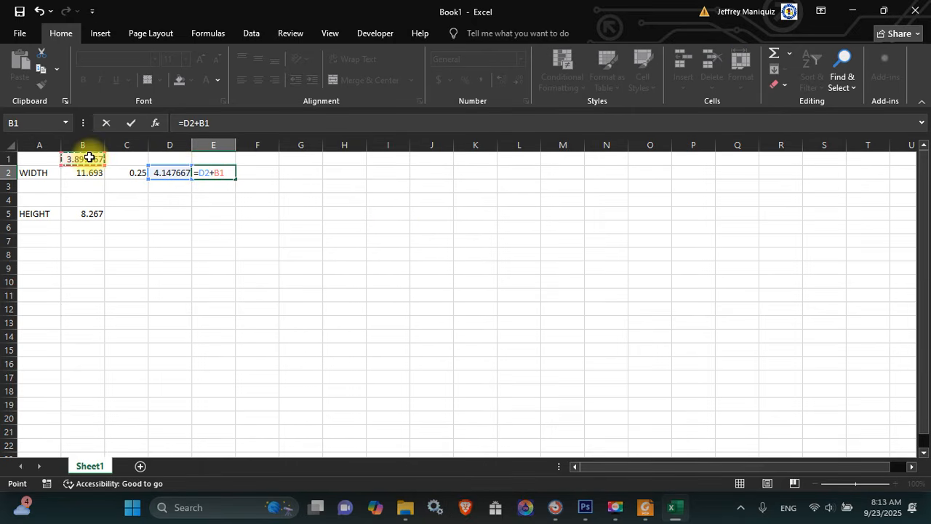
key("Return")
key("Up")
key("ctrl+c")
Add a vertical guide at 8.045333 in
key("alt+Tab")
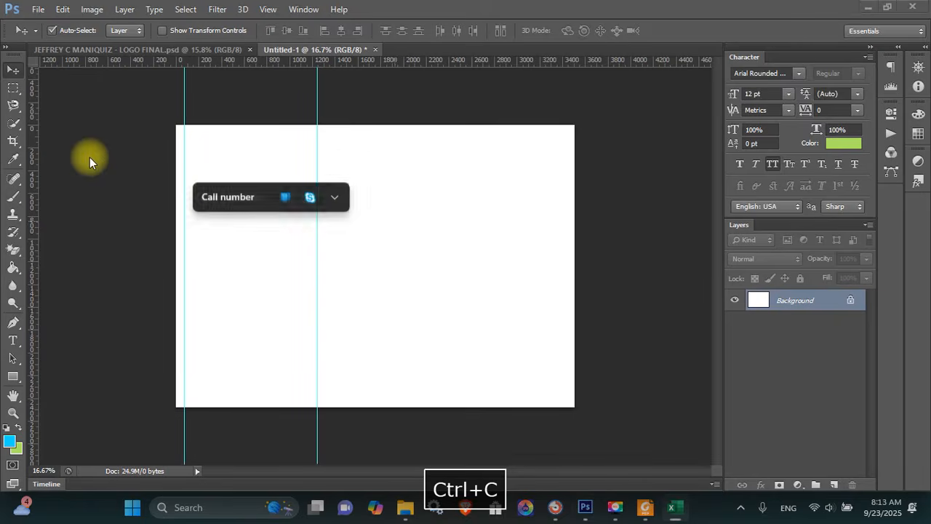
left_click(268, 8)
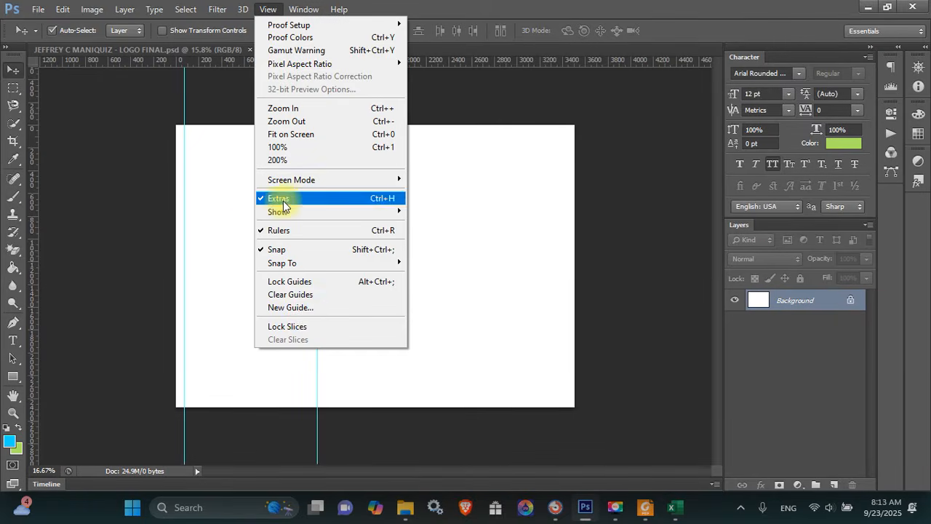
left_click(307, 309)
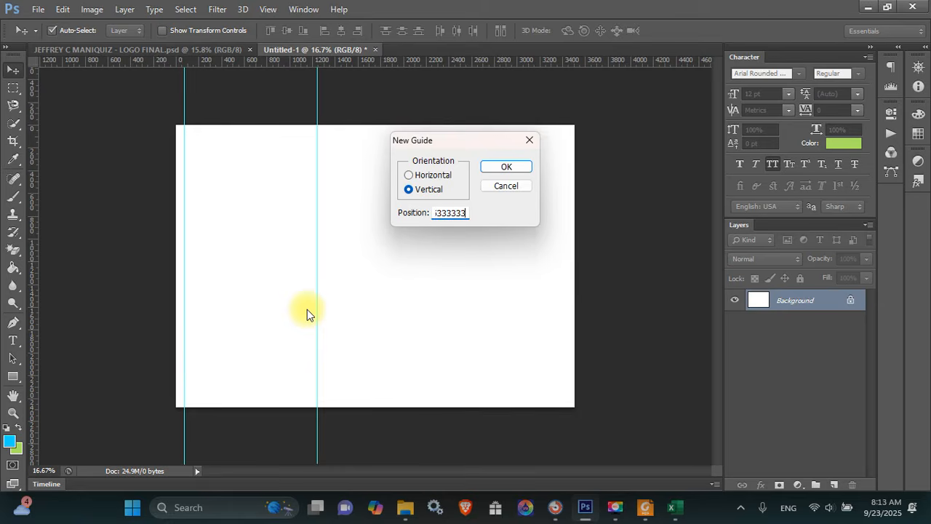
key("Return")
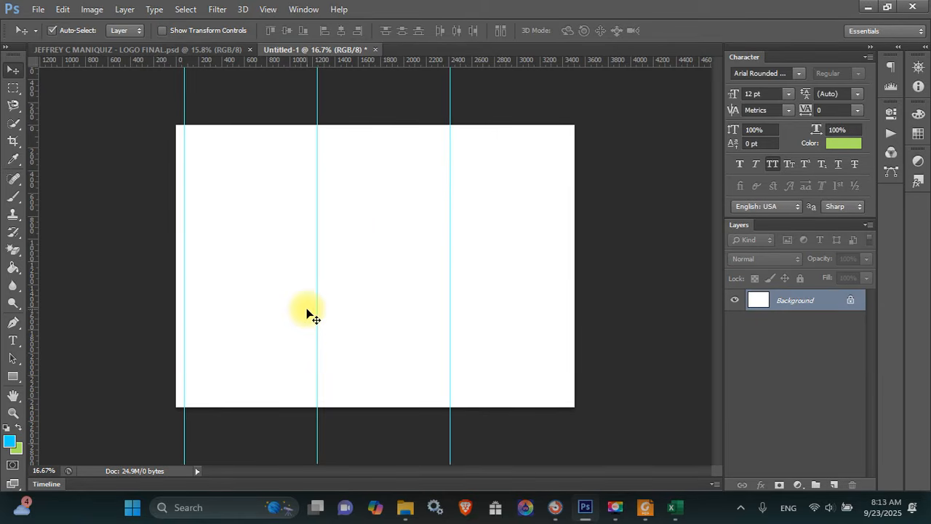
key("alt+Tab")
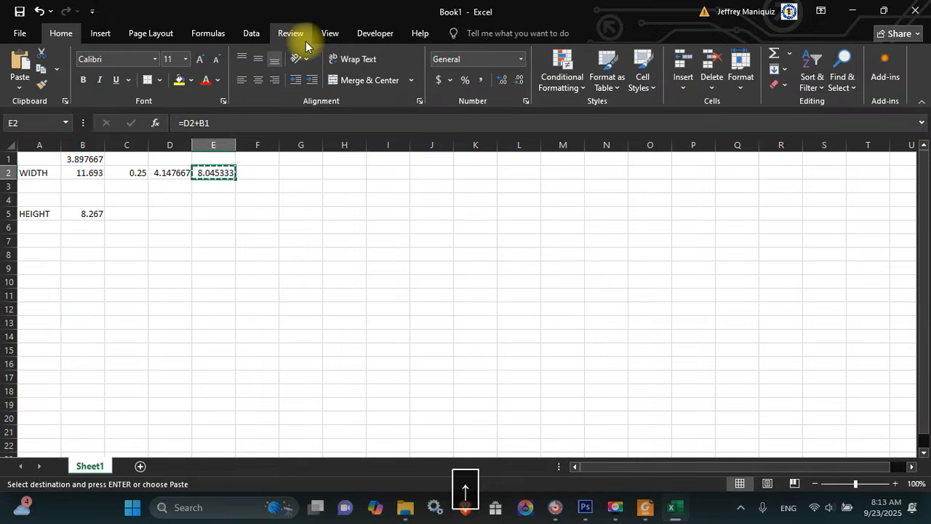
Enter =B2-C2 in B3 to get 11.443, and copy it
key("Left")
key("Left")
key("Left")
key("Down")
type("=")
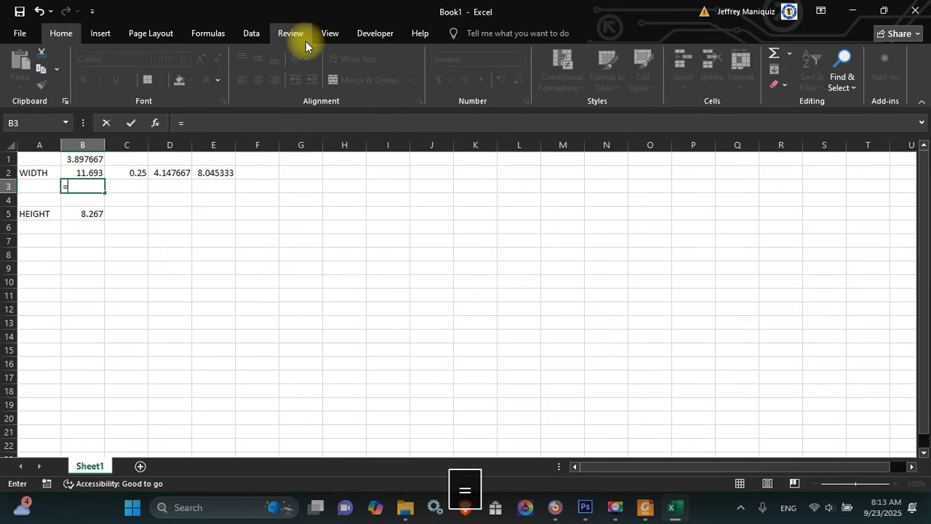
key("Up")
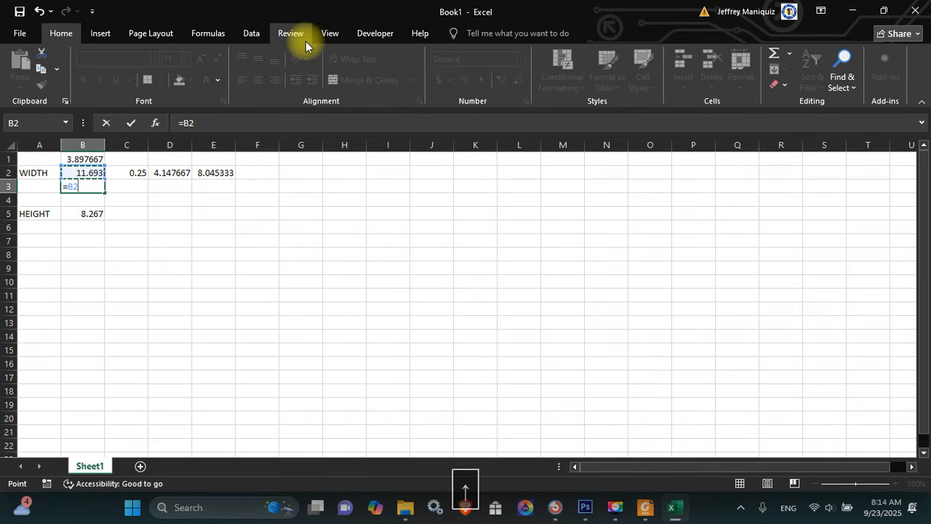
left_click(139, 168)
key("Return")
key("Up")
key("ctrl+c")
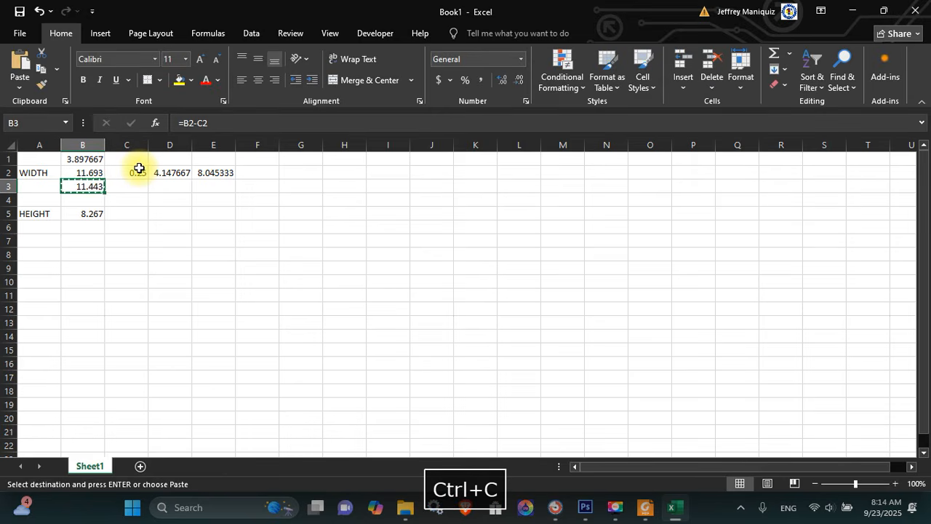
Add a vertical guide at 11.443 in
key("alt+Tab")
left_click(268, 9)
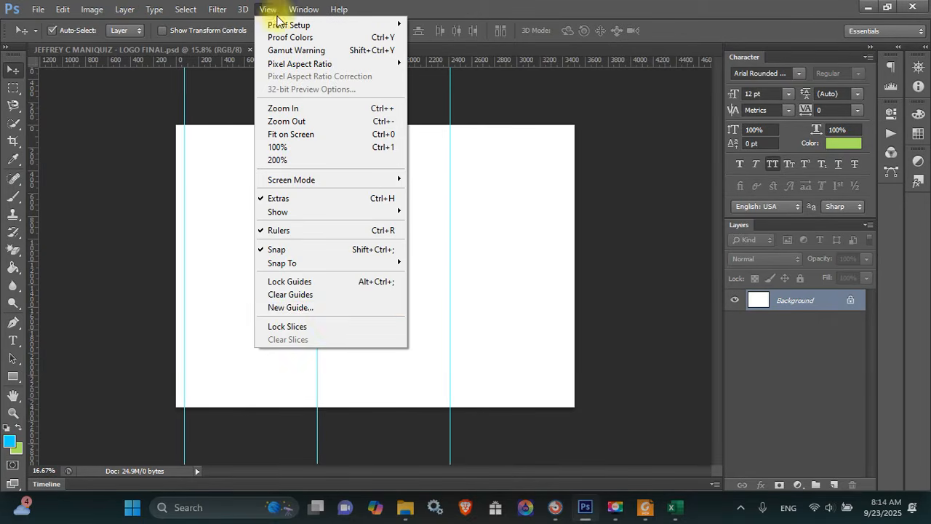
left_click(333, 308)
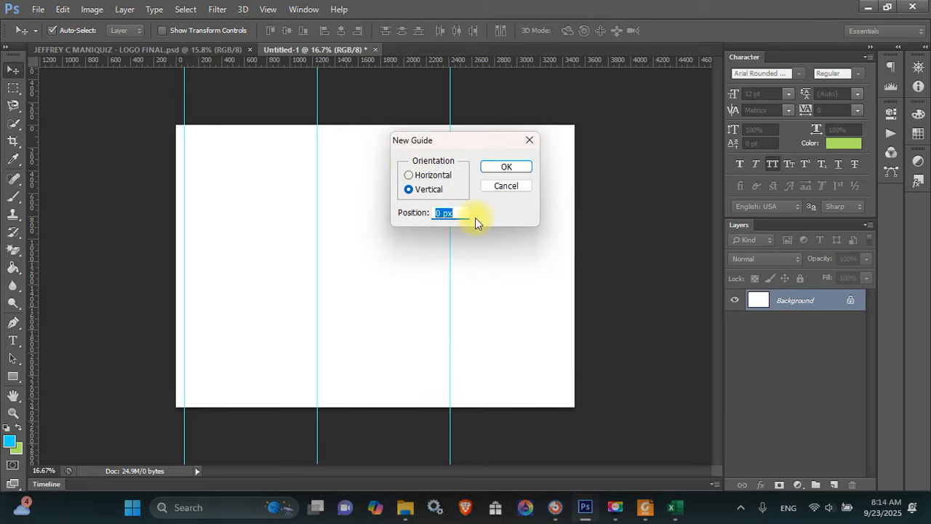
key("ctrl+v")
key("Return")
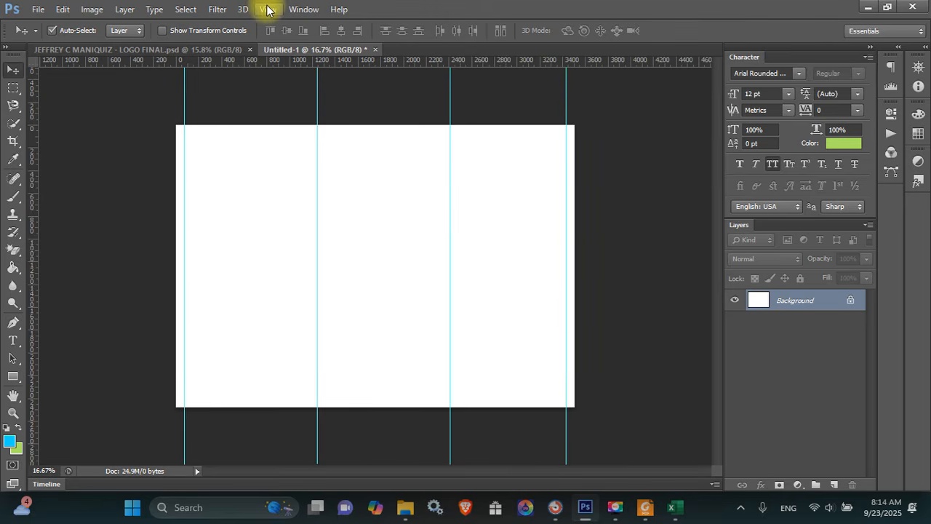
left_click(267, 9)
left_click(310, 312)
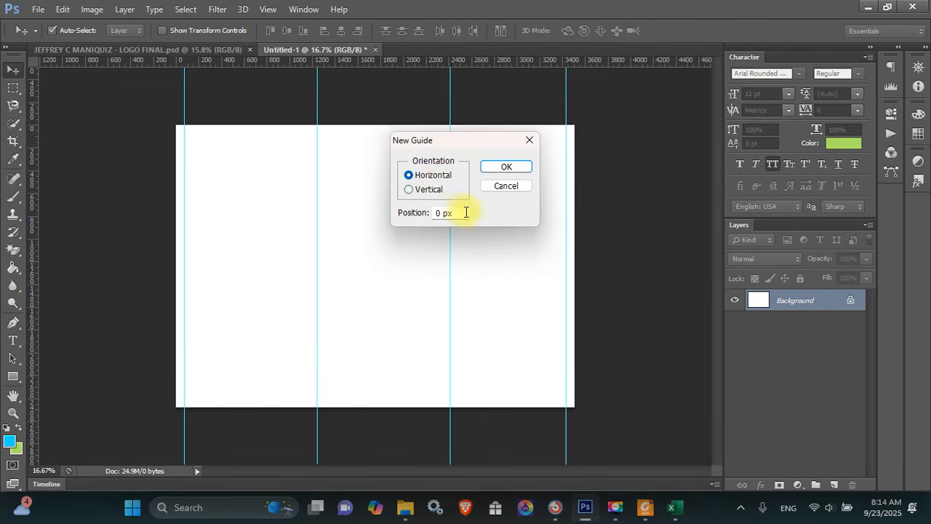
Add a horizontal guide at 0.25 in
left_click_drag(466, 213, 363, 216)
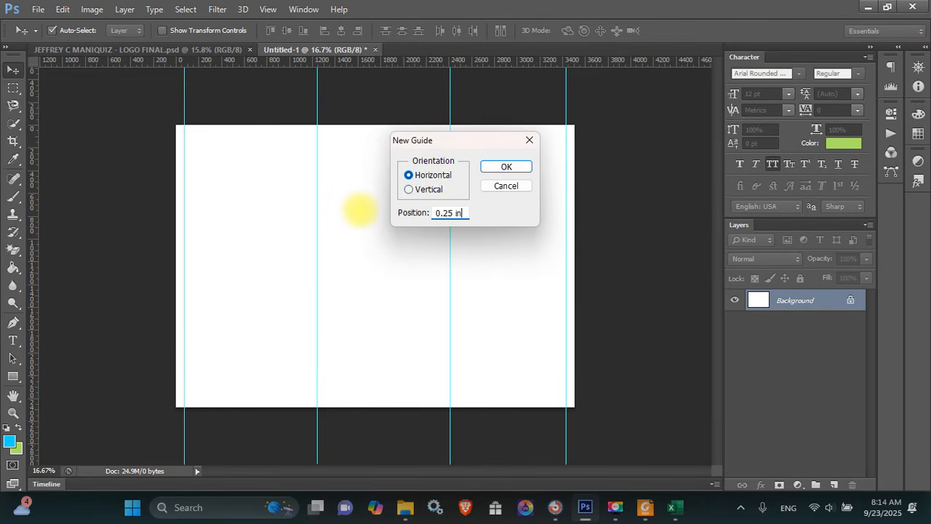
type("0.25 in")
key("Return")
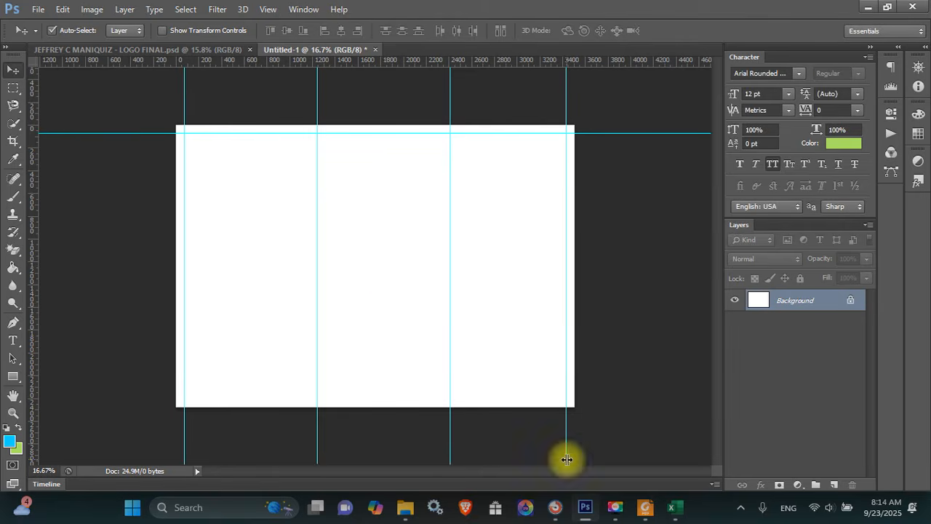
In Excel, enter =B5-0.25 in B6 to get 8.017, and copy it
left_click(663, 513)
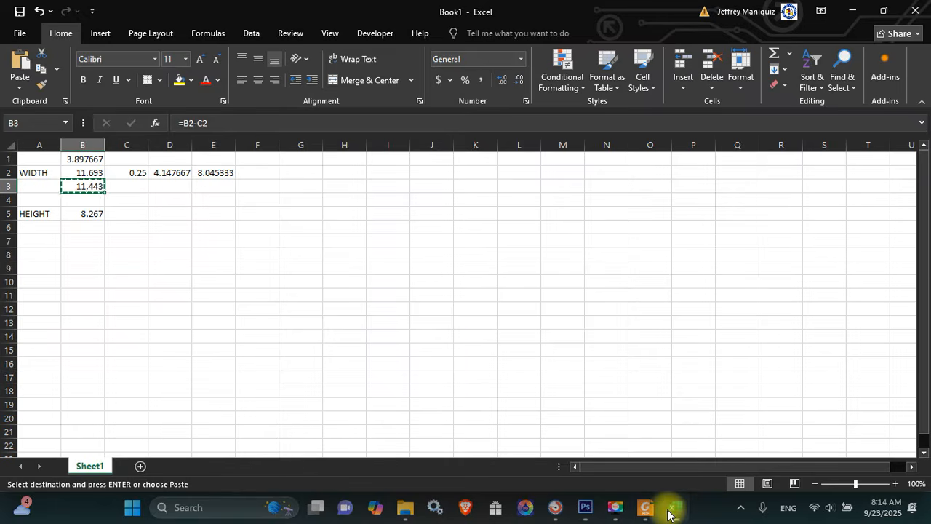
left_click(88, 223)
type("=")
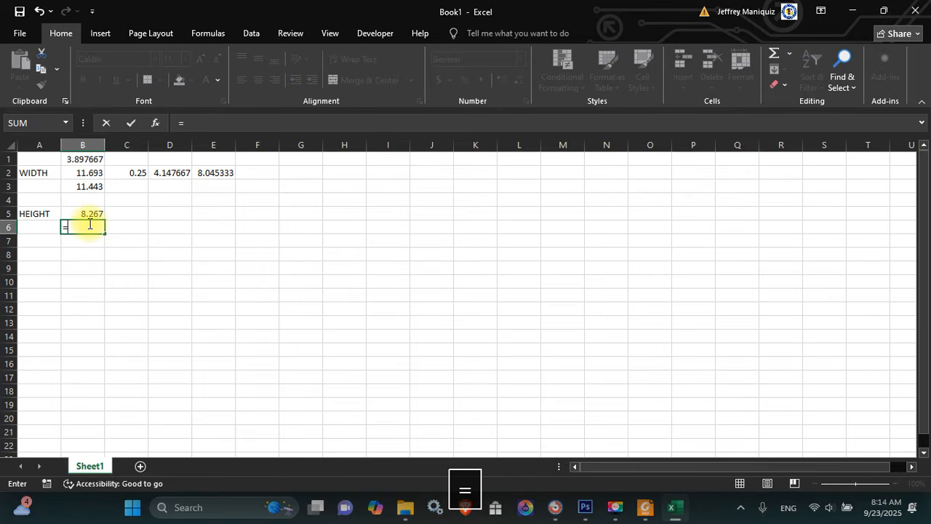
type("B5-0..2")
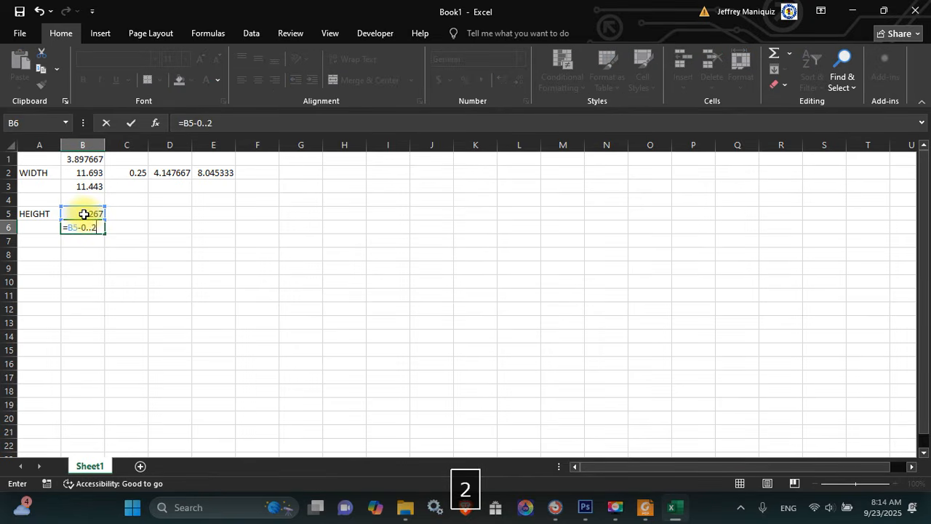
key("BackSpace")
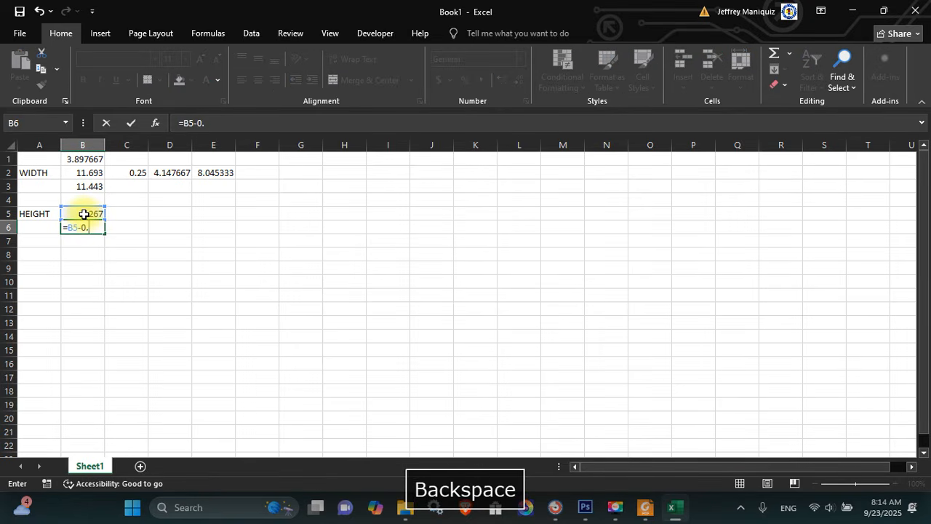
type("25")
key("Return")
key("Up")
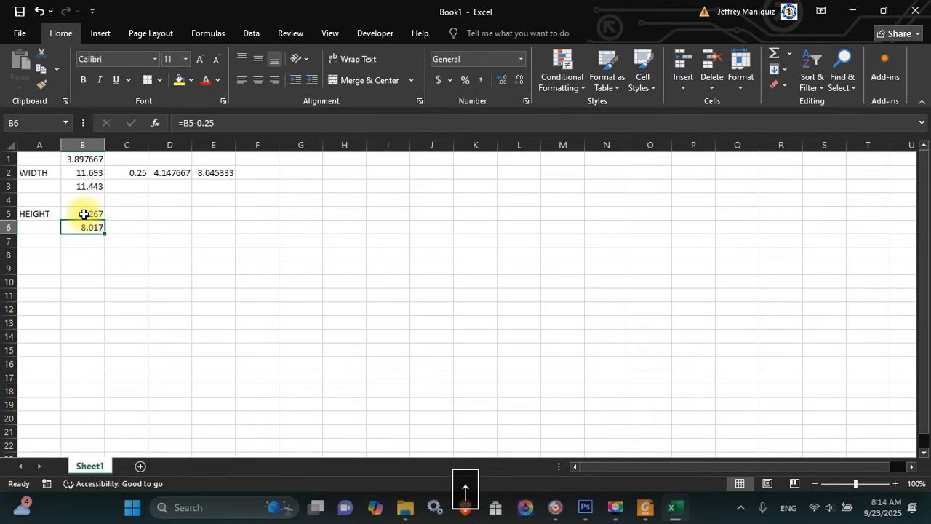
key("ctrl+c")
Add a horizontal guide at 8.017 in
key("alt+Tab")
left_click(269, 8)
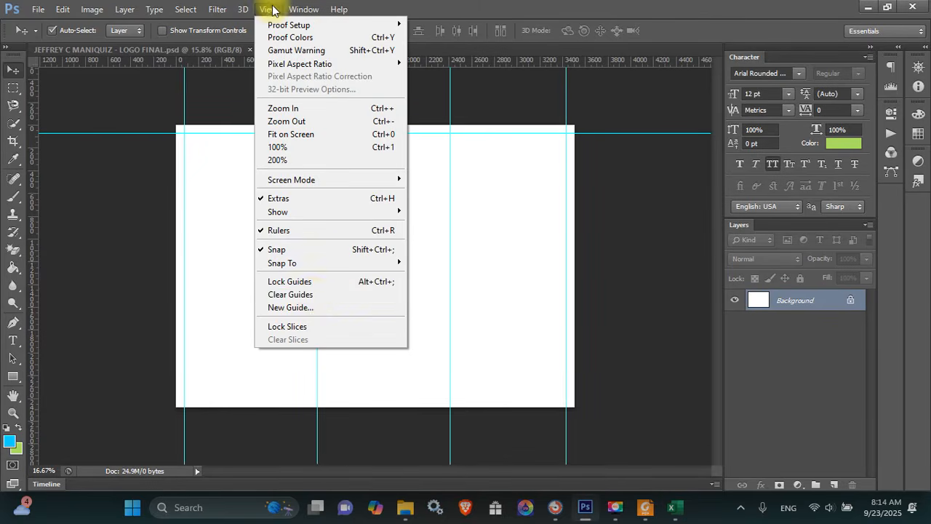
left_click(306, 307)
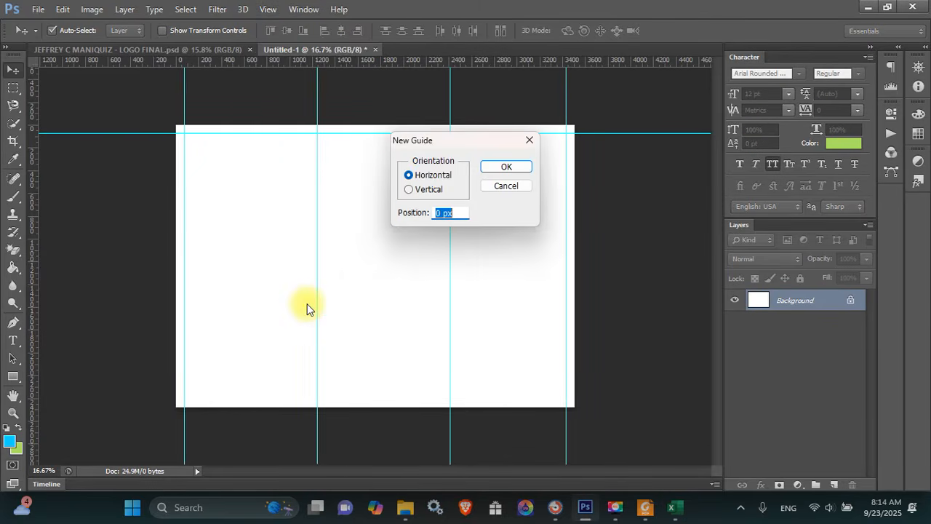
key("Return")
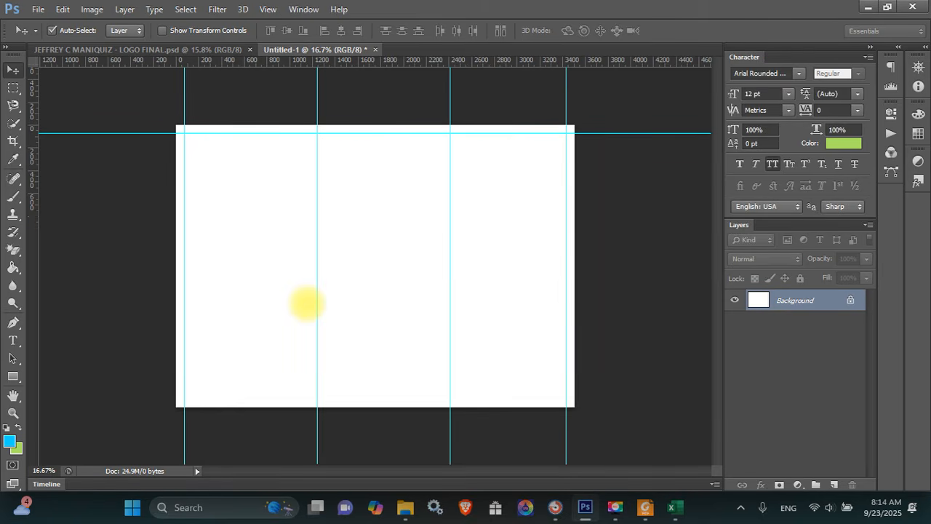
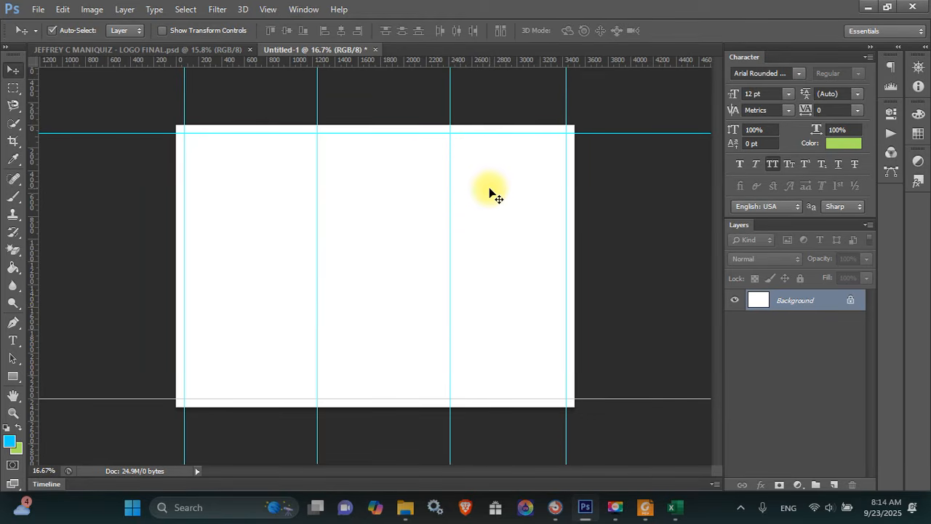
Open cleaning-elements-illustration_23-2150691180.jpg from C:\Users\Public\Visual Graphics Design and dock it as a tab
key("ctrl+o")
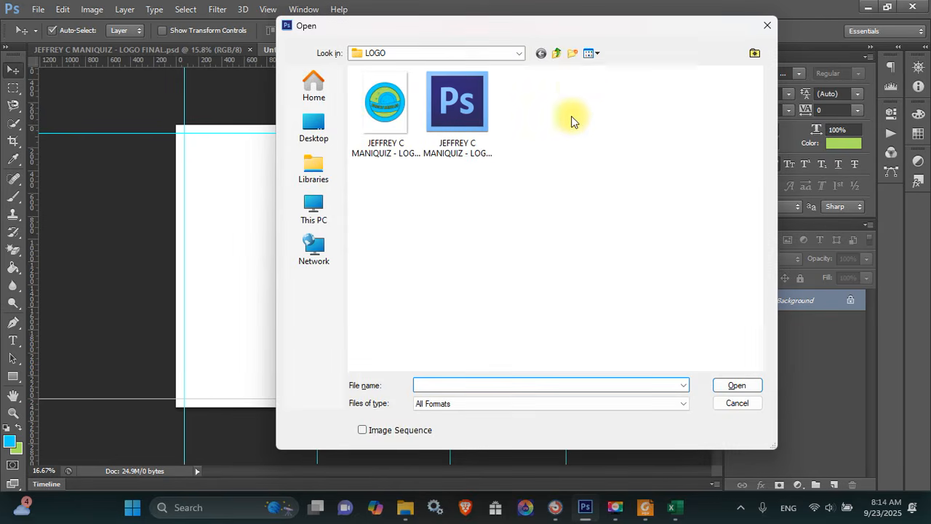
left_click(767, 25)
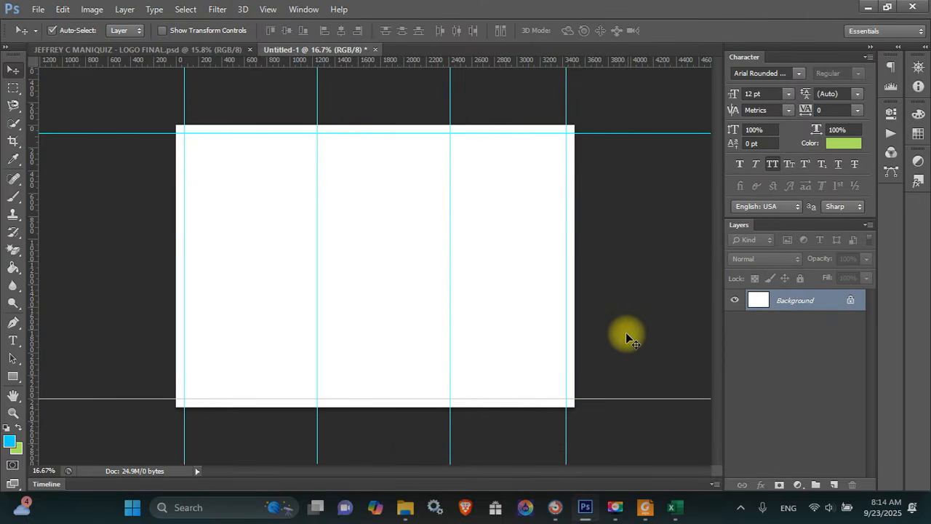
key("ctrl+o")
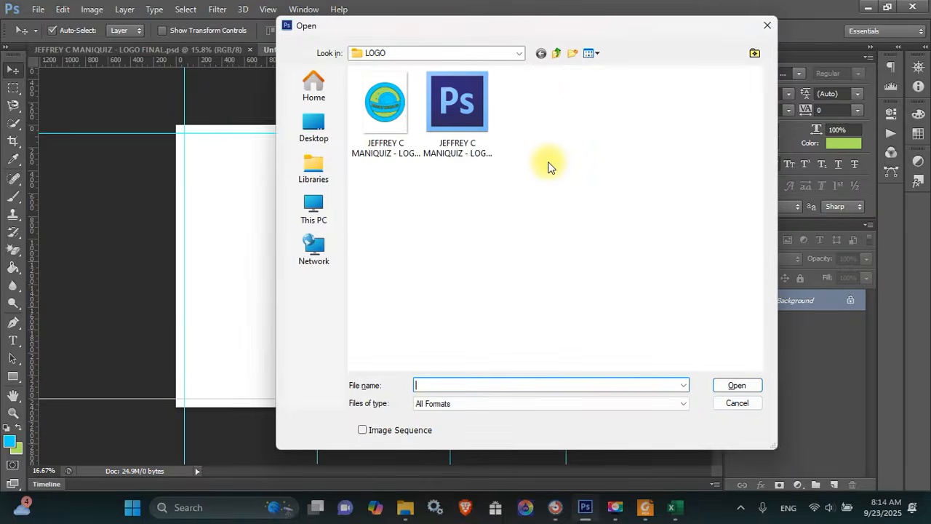
left_click(314, 211)
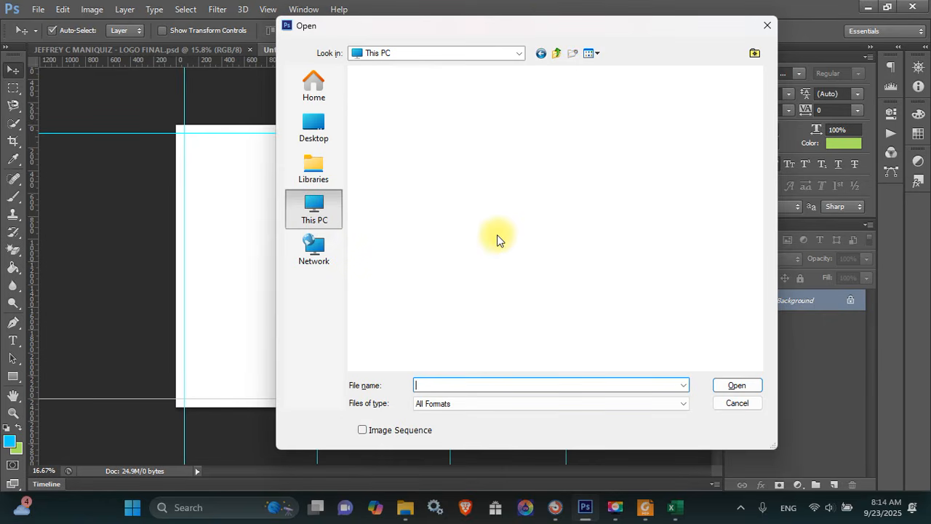
double_click(472, 113)
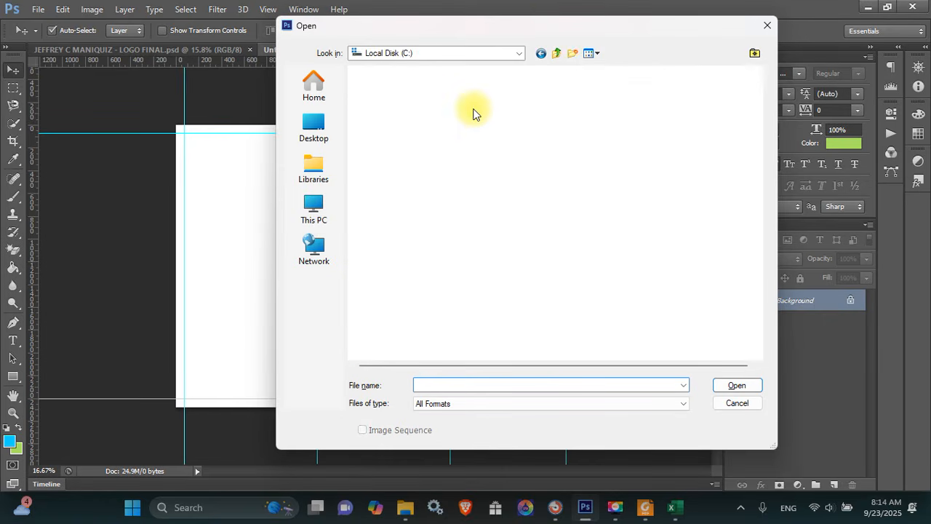
double_click(422, 192)
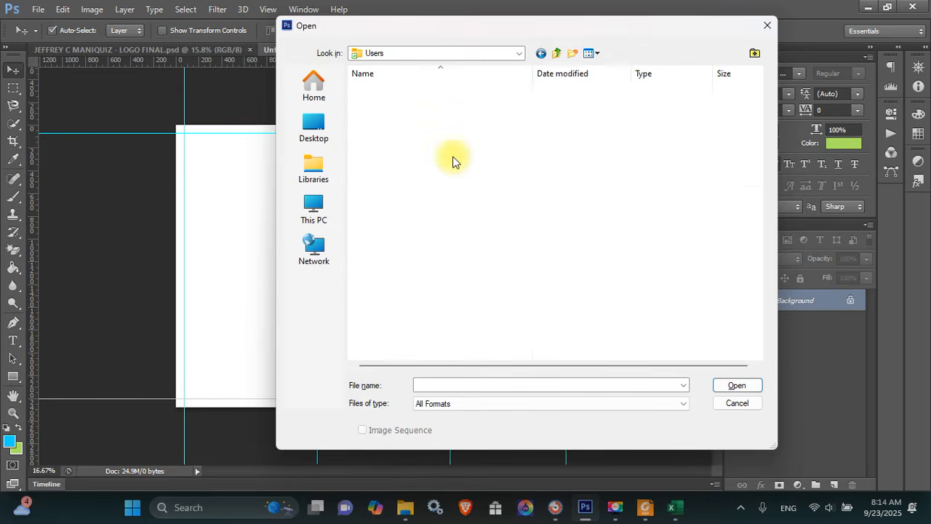
double_click(401, 141)
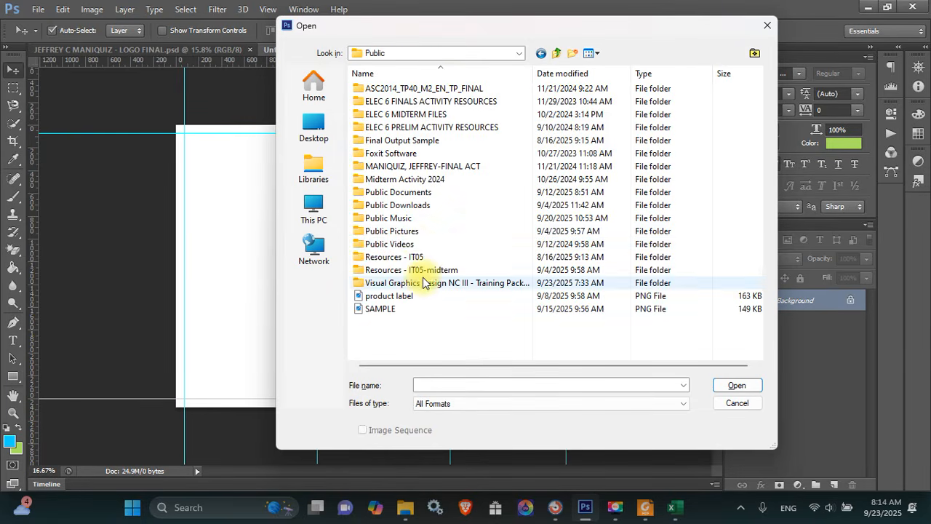
double_click(421, 284)
left_click(469, 291)
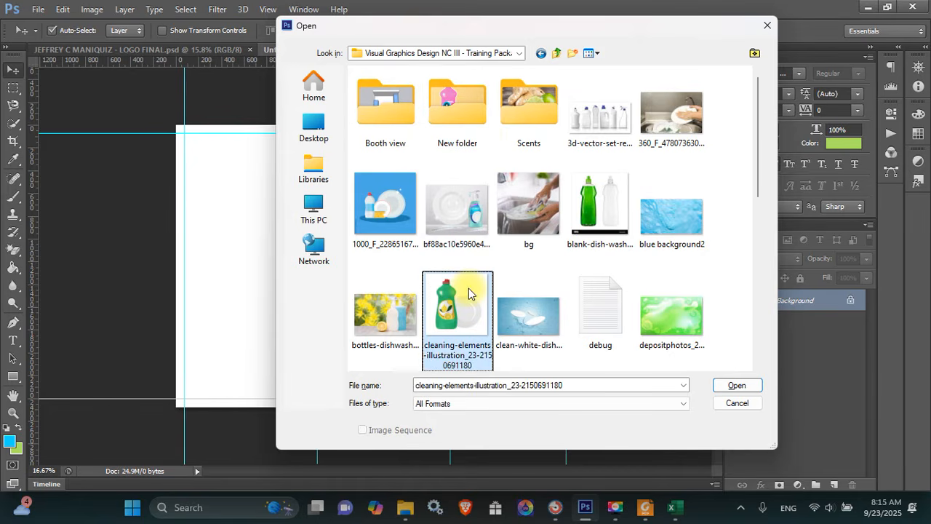
double_click(469, 289)
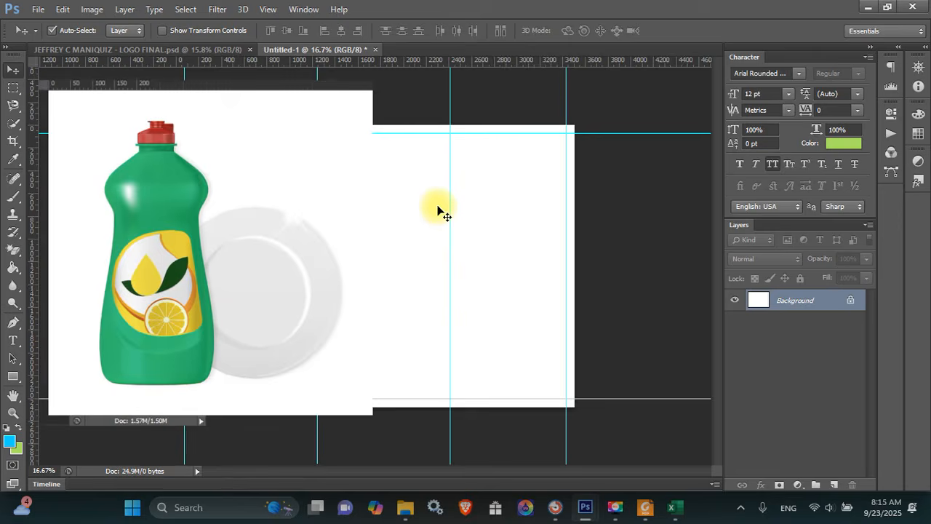
left_click_drag(264, 65, 433, 49)
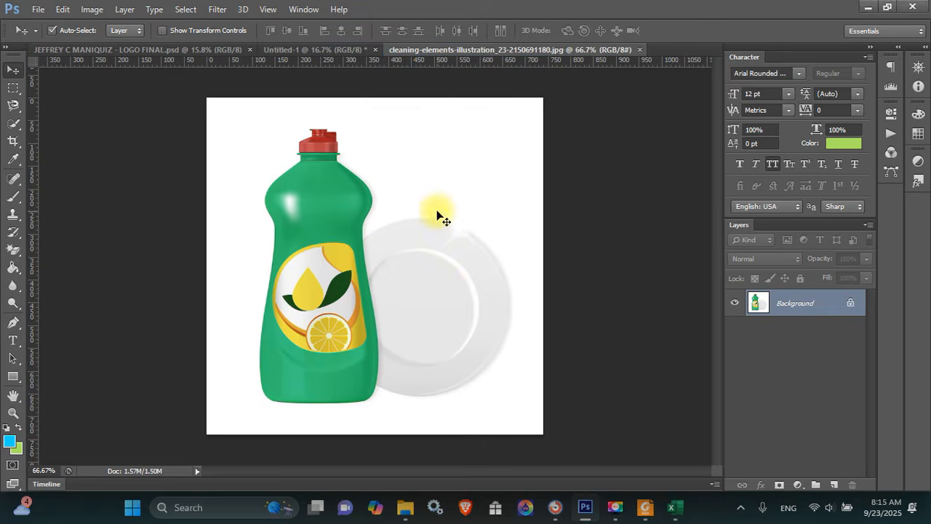
Launch Excel from the Windows search
key("super")
type("e")
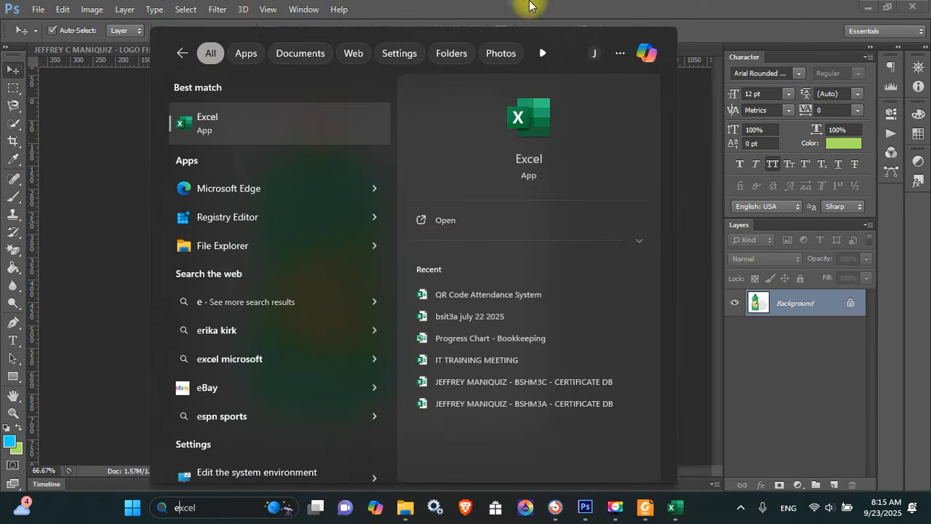
left_click(442, 223)
Magic-erase the white background and plate remnant, then move the bottle toward the canvas centre
key("e")
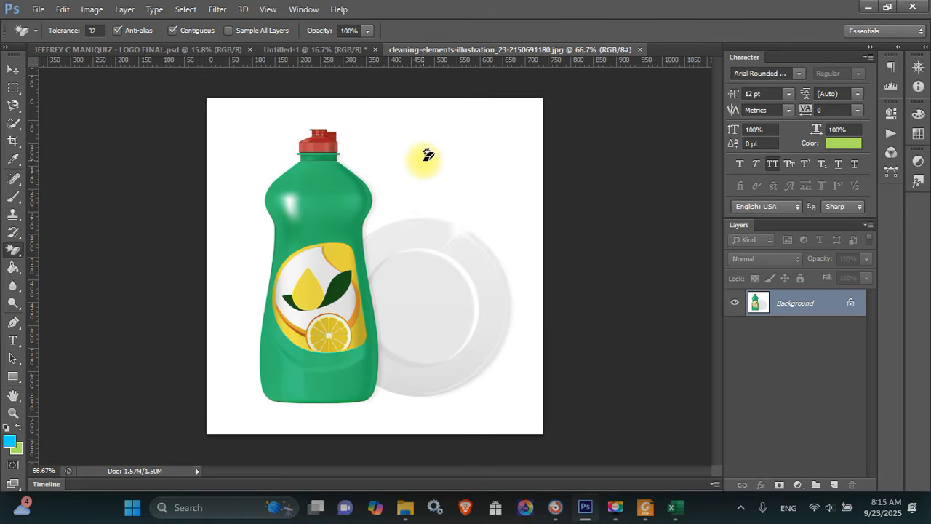
left_click(460, 195)
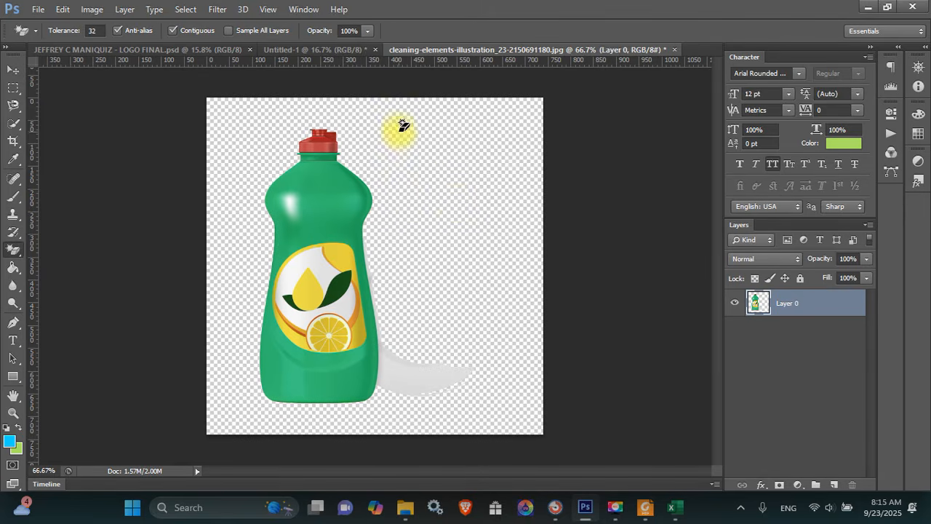
left_click(407, 372)
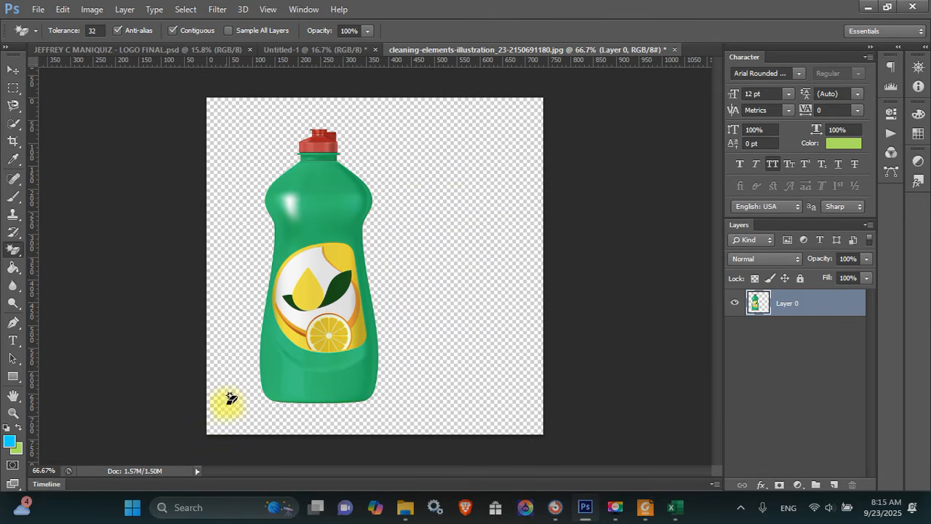
key("b")
key("v")
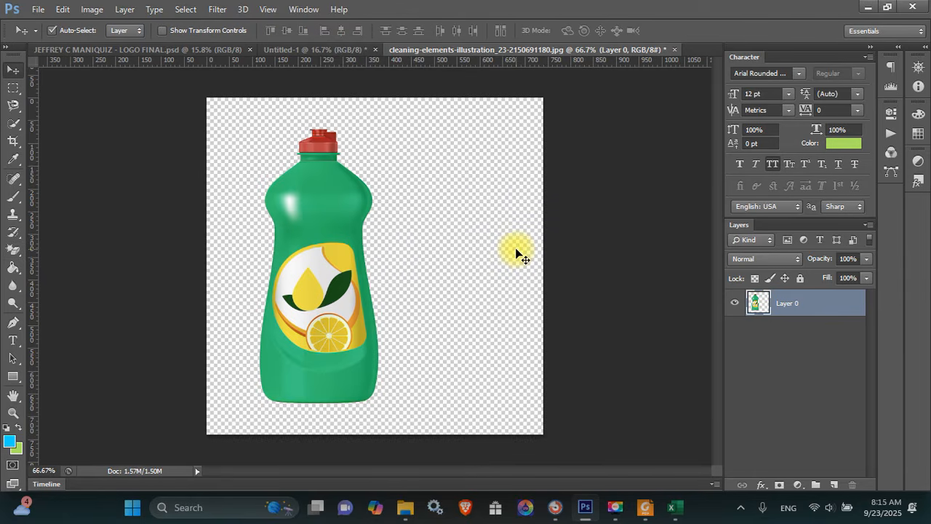
mouse_move(306, 226)
left_mouse_down()
mouse_move(394, 232)
mouse_move(383, 220)
mouse_move(363, 231)
mouse_move(382, 220)
mouse_move(398, 261)
mouse_move(367, 302)
mouse_move(362, 341)
mouse_move(369, 328)
mouse_move(420, 328)
mouse_move(397, 324)
mouse_move(392, 287)
mouse_move(375, 270)
left_mouse_up()
Quick-select the bottle's lemon label, copy it to Layer 1, and bring up the Open dialog
key("w")
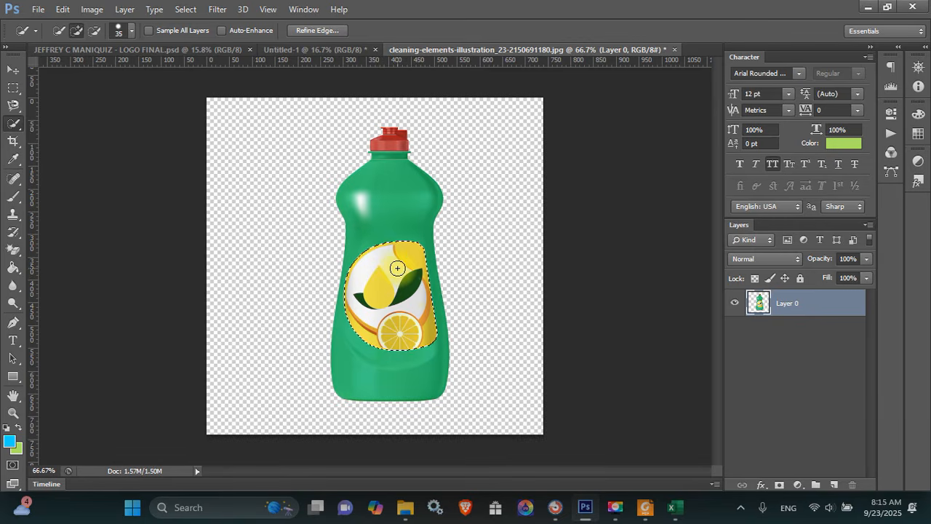
key("ctrl+j")
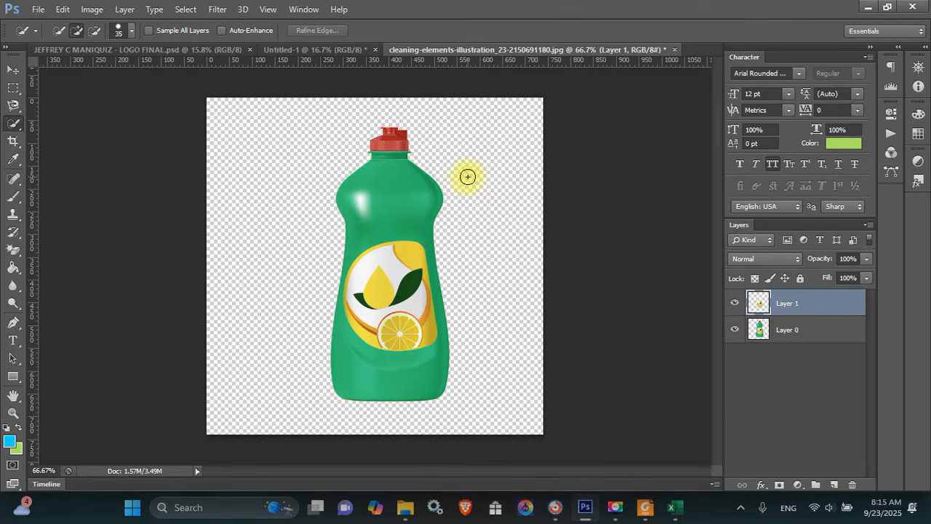
key("ctrl+o")
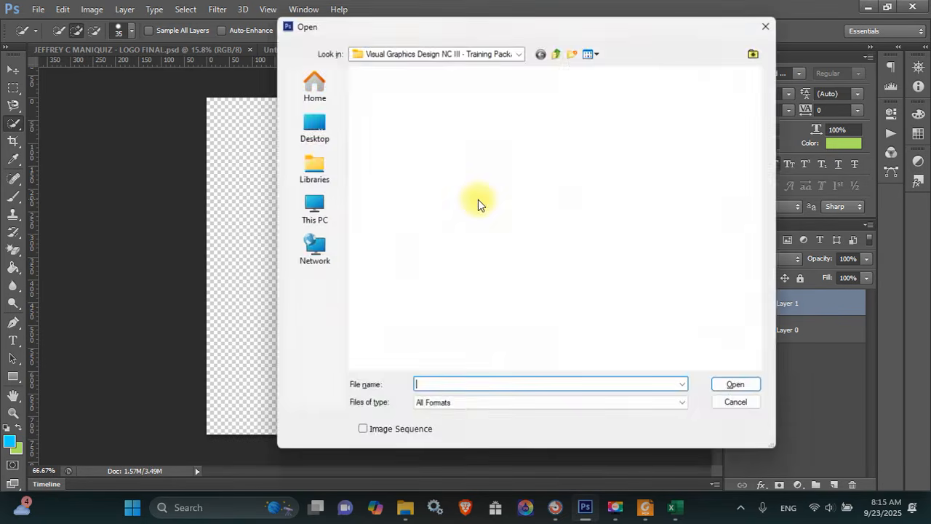
Browse the Scents folder, compare the lemon images, and open lemonzest.jpg
double_click(537, 103)
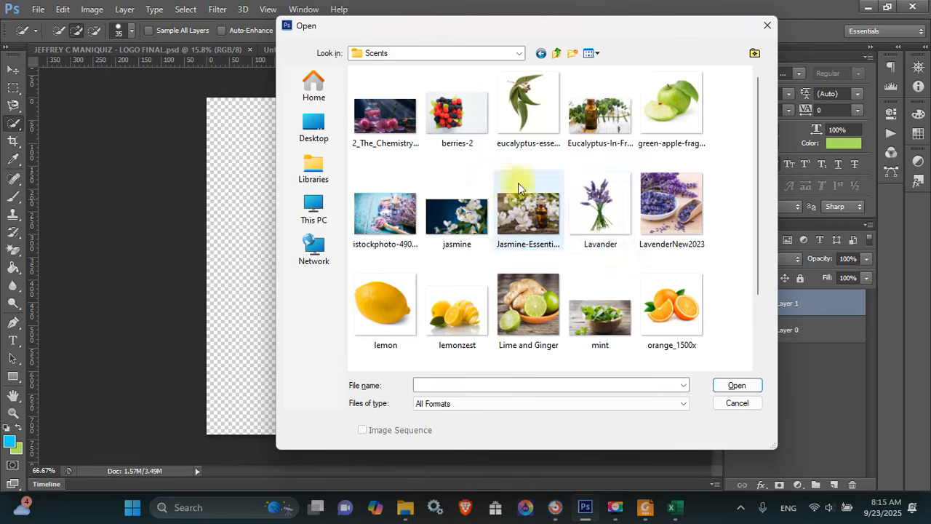
left_click(573, 215)
key("Right")
key("Down")
key("Left")
key("Left")
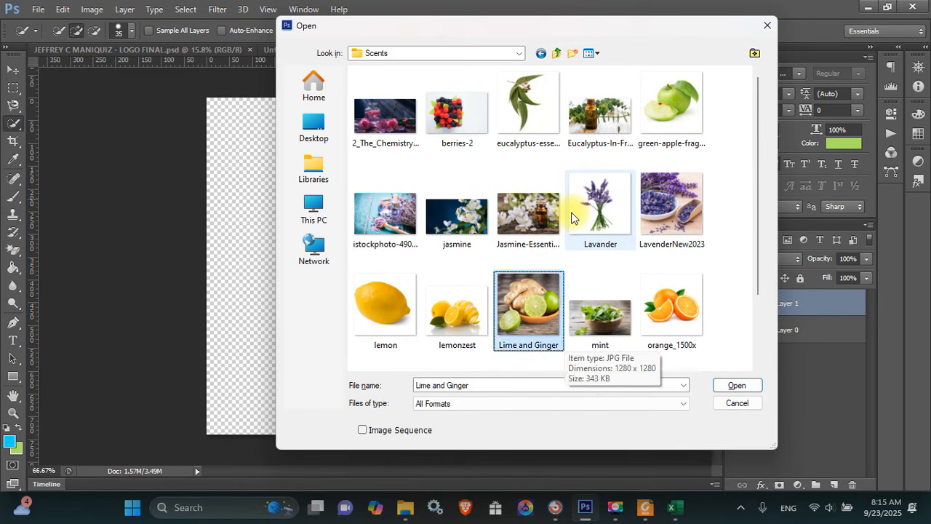
key("Left")
key("Down")
key("Up")
key("Left")
key("Right")
key("Left")
key("Right")
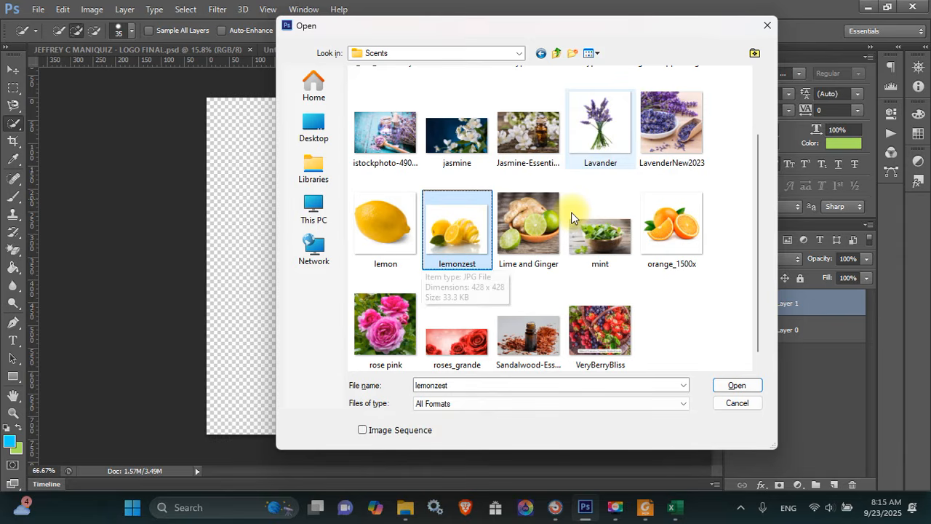
key("Left")
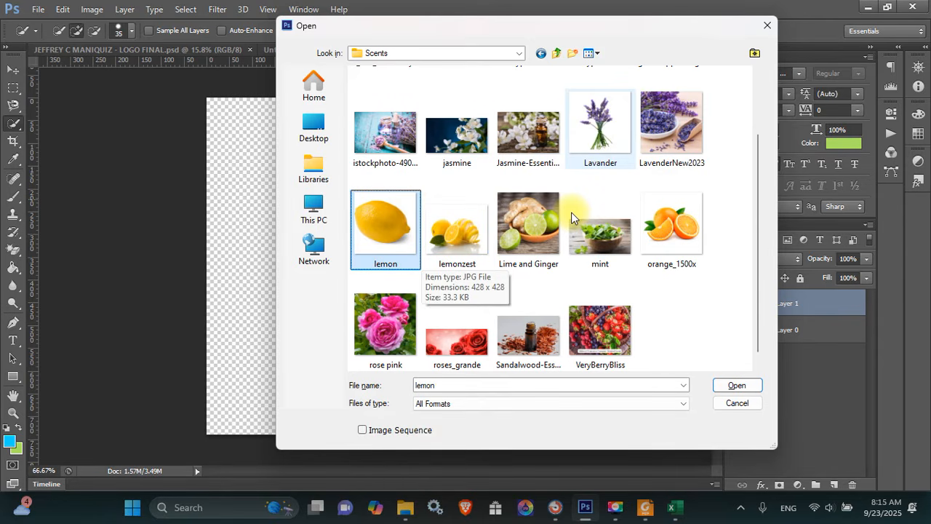
key("Right")
key("Return")
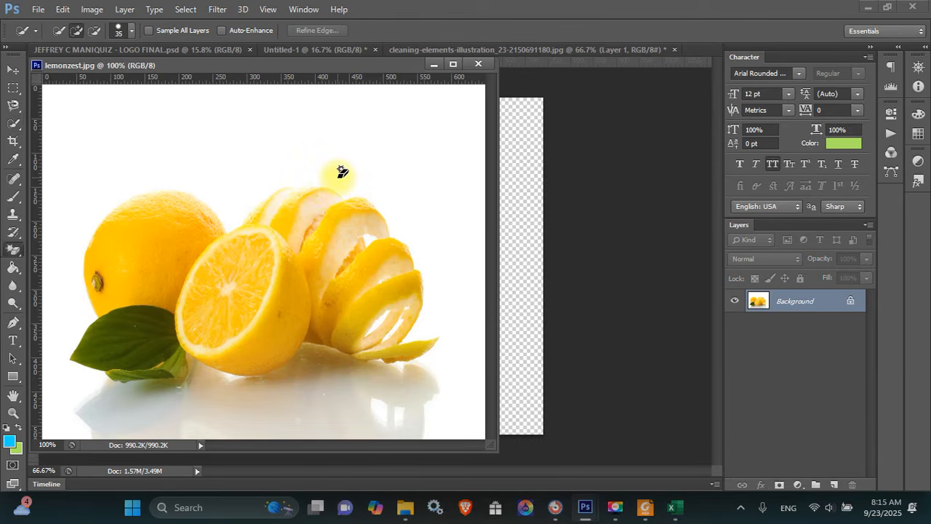
Quick-select the peeled lemon, peel spiral and left whole lemon, and drag them onto the bottle document
key("e")
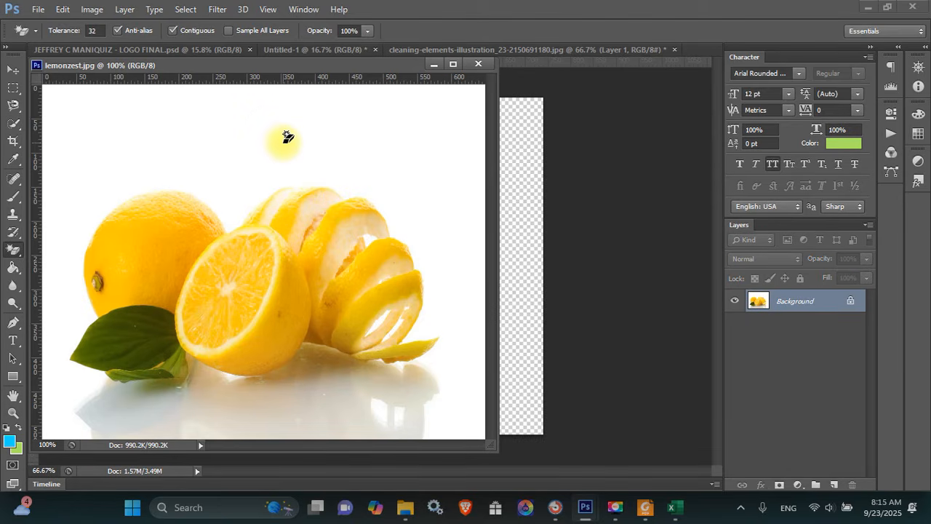
left_click(286, 140)
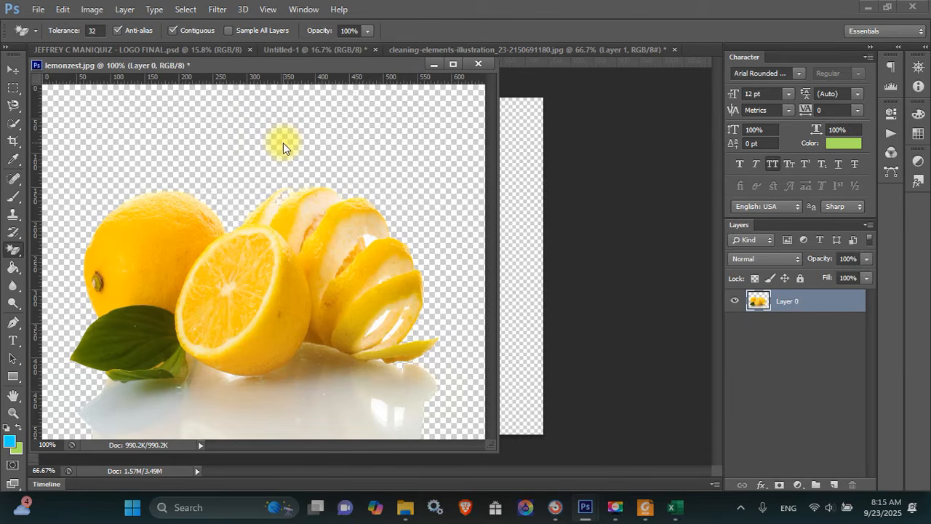
key("ctrl+z")
key("w")
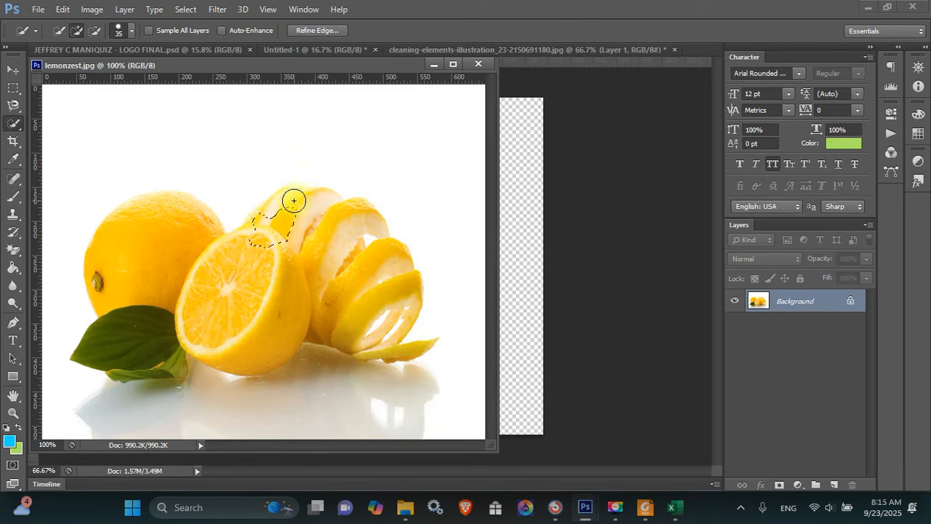
mouse_move(299, 210)
left_mouse_down()
mouse_move(372, 278)
mouse_move(375, 299)
mouse_move(348, 316)
mouse_move(251, 325)
mouse_move(202, 310)
mouse_move(166, 285)
mouse_move(154, 326)
mouse_move(167, 368)
left_mouse_up()
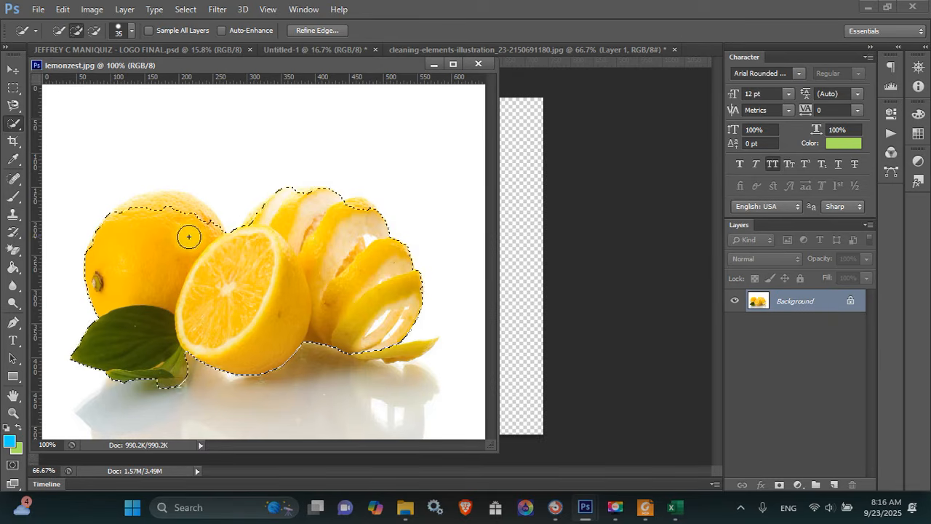
left_click_drag(187, 222, 150, 200)
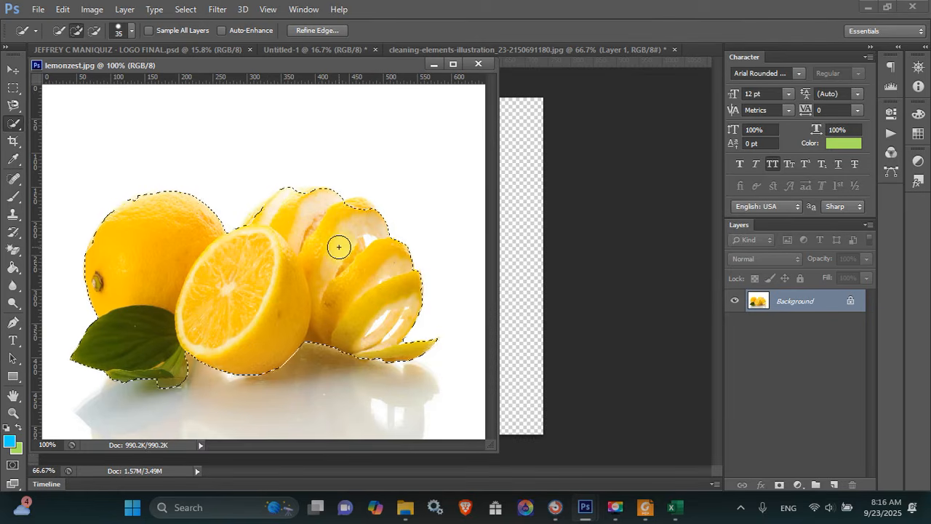
key("v")
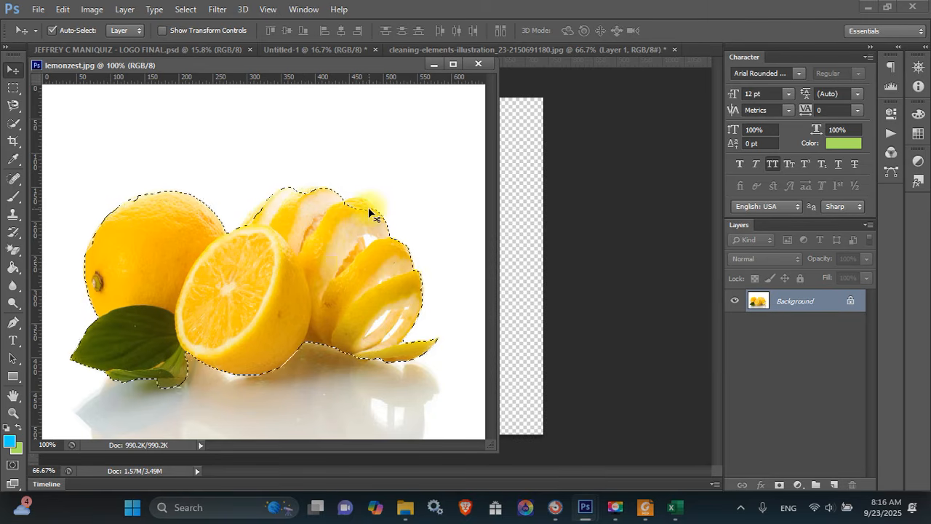
key("w")
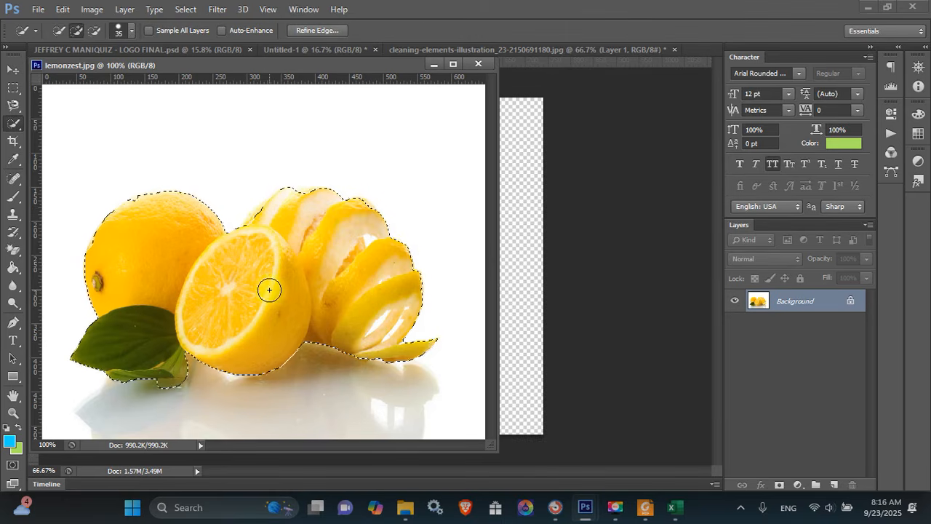
key("v")
left_click_drag(268, 290, 385, 331)
Clip the lemon cluster layer, Layer 2, to the label below with Create Clipping Mask
left_click(440, 63)
left_click(801, 314)
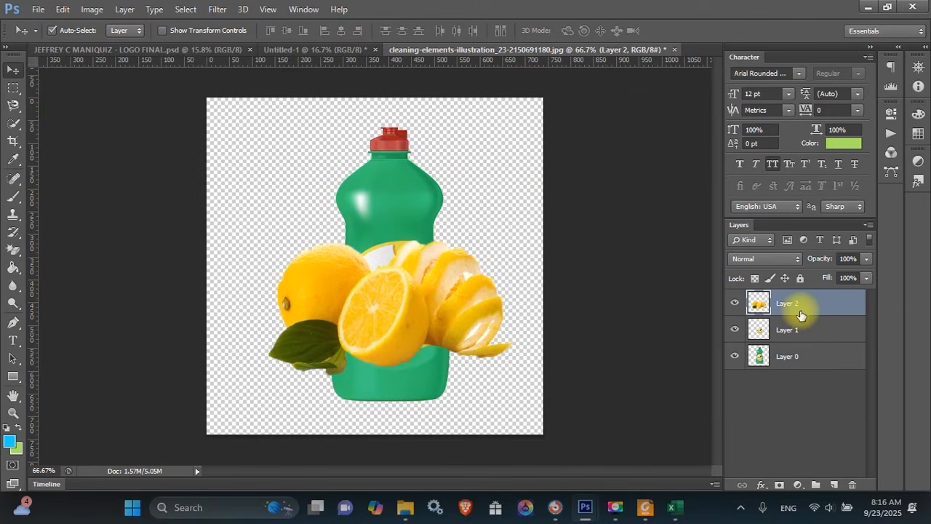
right_click(800, 310)
left_click(589, 232)
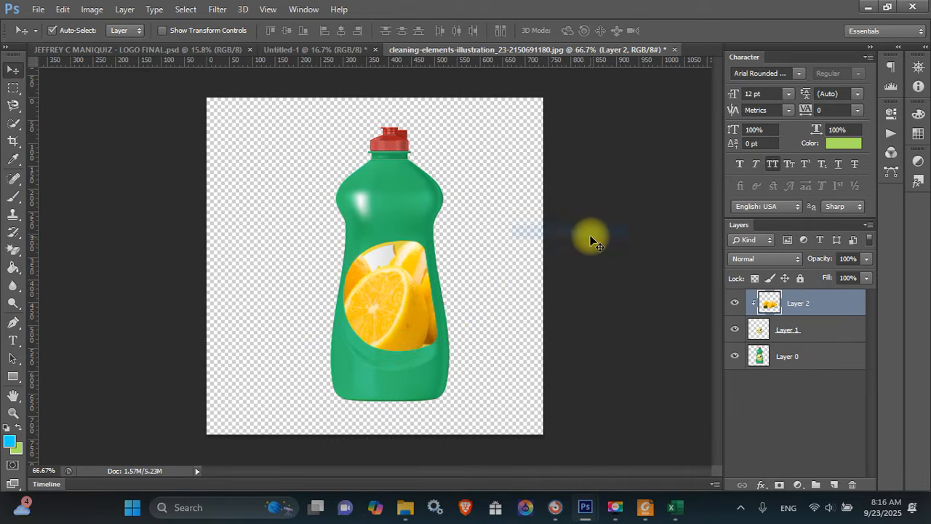
Scale the lemon cluster down to about 43% and move it lower within the label
key("ctrl+t")
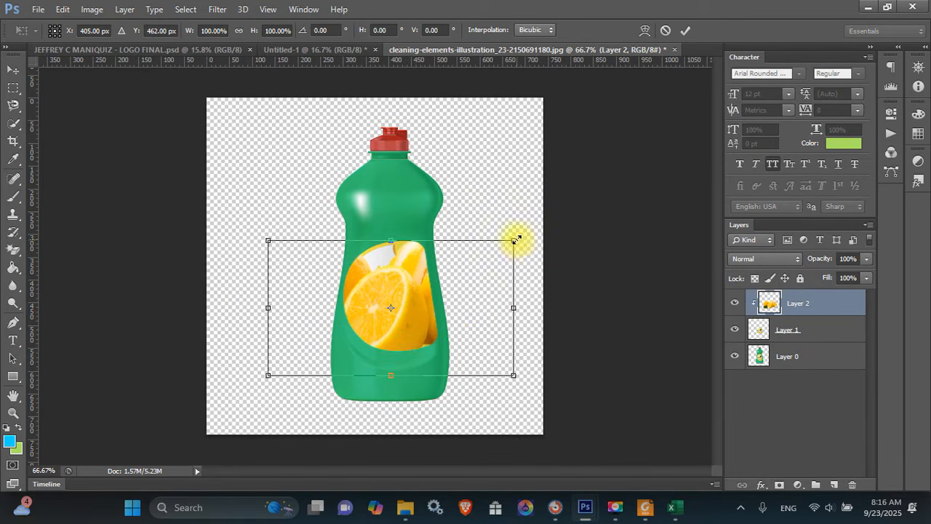
left_click_drag(516, 239, 449, 276)
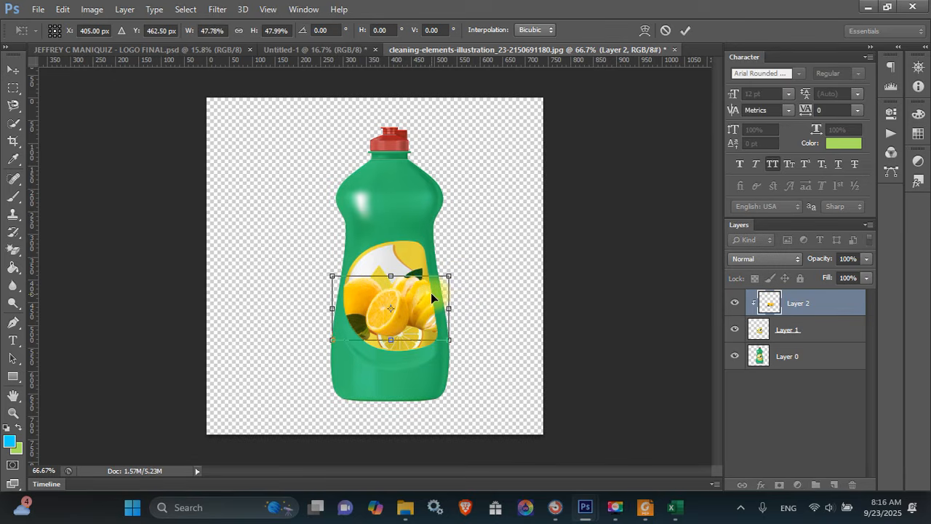
left_click_drag(424, 299, 441, 292)
key("Return")
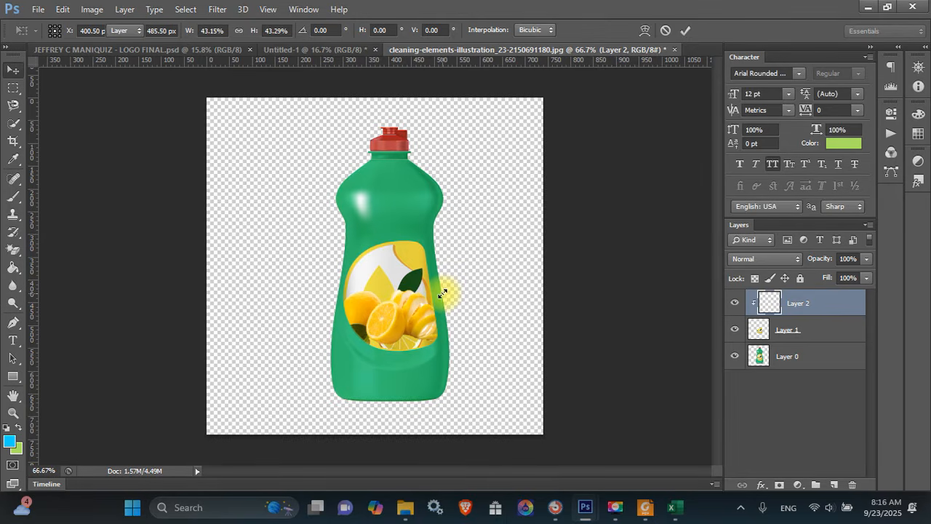
Fine-tune the lemons' position on the label, then bring up the Open dialog
key("Down")
key("Down")
key("Down")
key("Down")
key("Down")
key("Down")
key("Down")
key("Down")
key("Down")
key("Down")
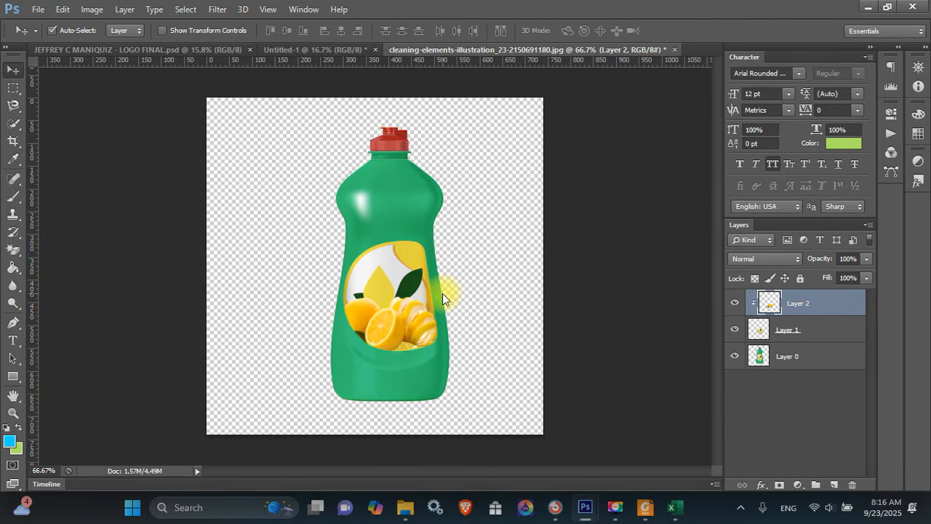
key("Left")
key("Left")
key("Left")
key("Left")
key("Left")
key("Left")
key("Left")
key("Left")
key("Left")
key("Left")
key("Left")
key("Left")
key("Left")
key("Left")
key("Left")
key("Left")
key("Left")
key("Left")
key("Left")
key("Left")
key("Up")
key("Up")
key("Up")
key("Up")
key("Up")
key("Up")
key("Up")
key("Up")
key("Up")
key("Up")
key("Up")
key("Up")
key("Up")
key("Right")
key("Right")
key("Right")
key("Right")
key("Right")
key("Right")
key("Right")
key("Right")
key("Right")
key("Right")
key("Right")
key("Right")
key("Right")
key("Right")
key("Right")
key("Right")
key("Right")
key("Right")
key("Right")
key("Right")
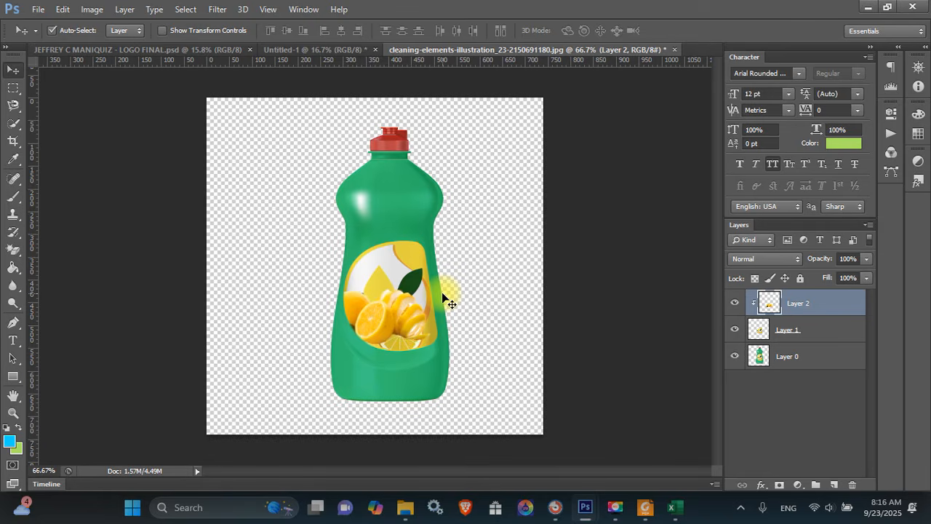
key("Right")
key("Right")
key("Right")
key("Right")
key("Right")
key("Right")
key("Right")
key("Right")
key("Right")
key("Right")
key("Right")
key("Right")
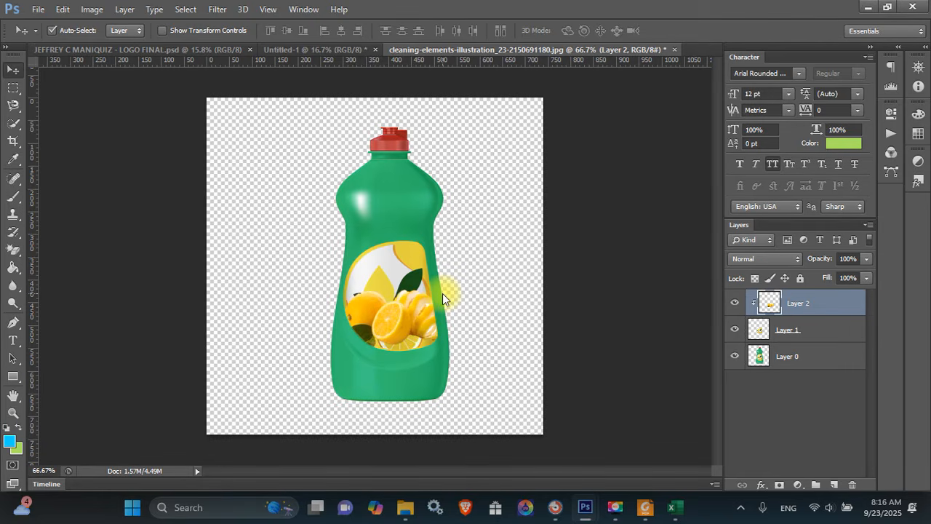
key("Down")
key("Down")
key("Down")
key("Down")
key("Down")
key("Down")
key("Down")
key("Down")
key("Down")
key("Down")
key("Down")
key("Down")
key("Down")
key("Down")
key("Down")
key("Down")
key("Down")
key("Down")
key("Down")
key("Down")
key("Down")
key("Down")
key("Right")
key("Right")
key("Right")
key("Right")
key("Right")
key("Right")
key("Right")
key("Right")
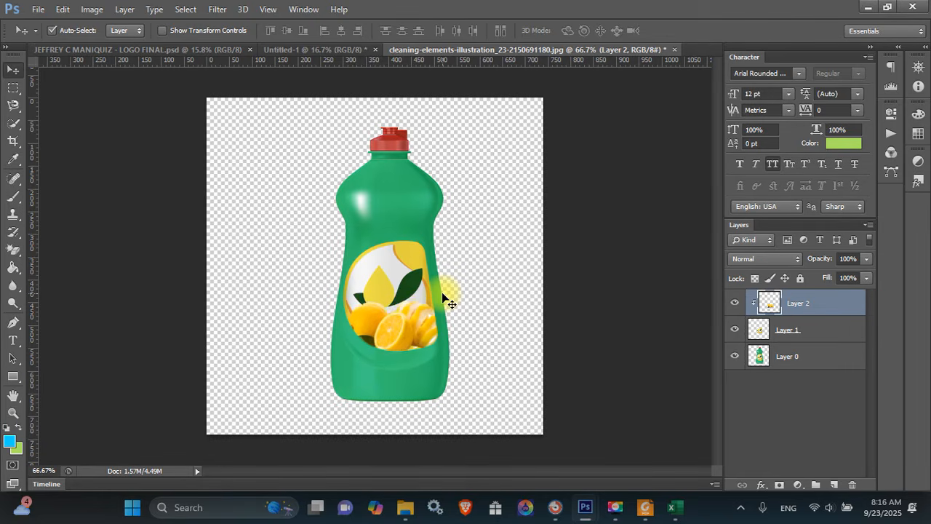
key("ctrl+o")
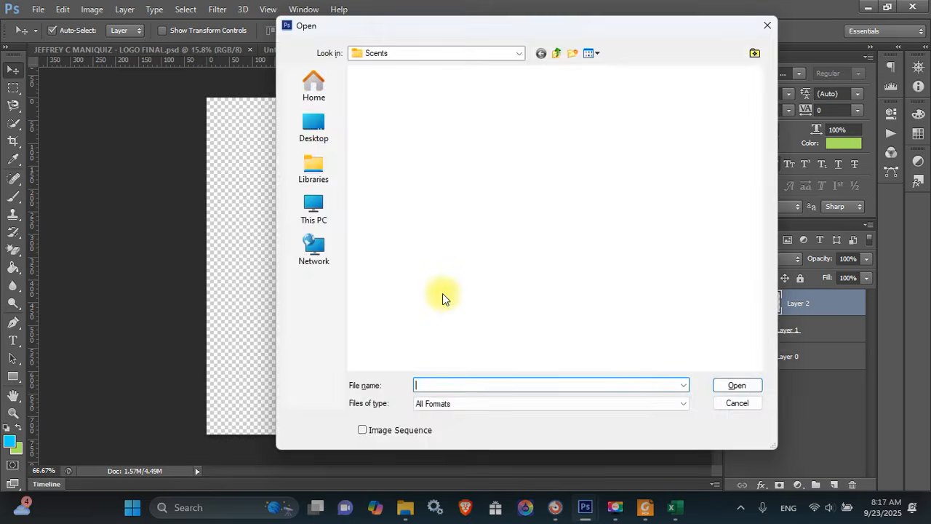
Open lemon.jpg and erase its white background and grey shadow
key("Escape")
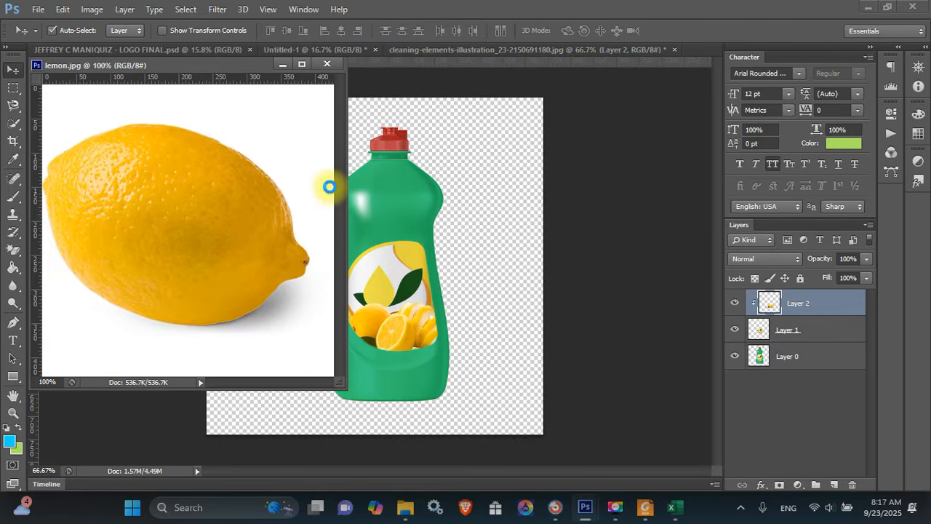
key("e")
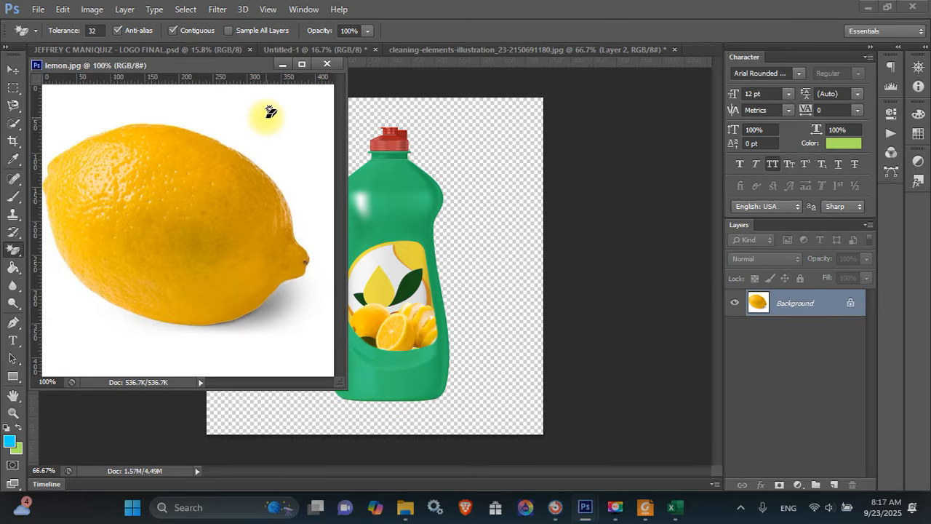
left_click(269, 111)
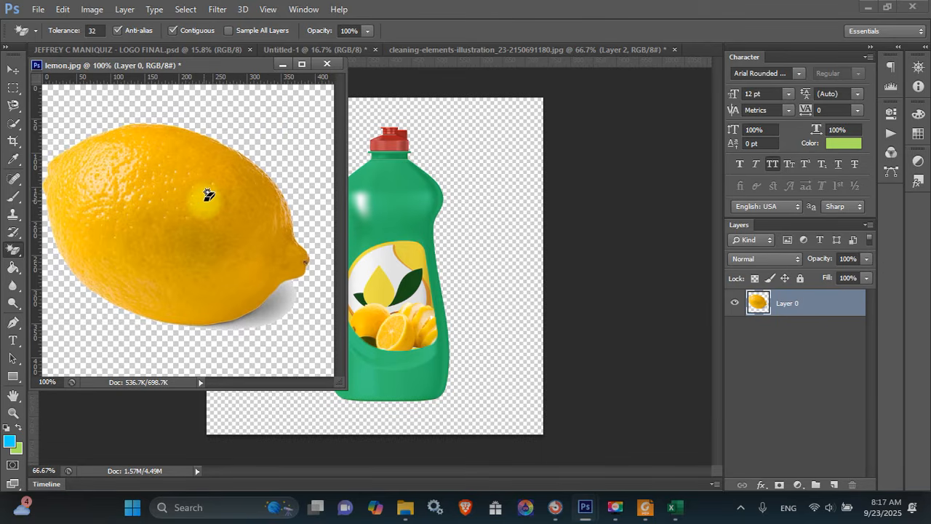
left_click(277, 311)
Bring the lemon into the bottle document, close lemon.jpg without saving, and lower it over the label
key("v")
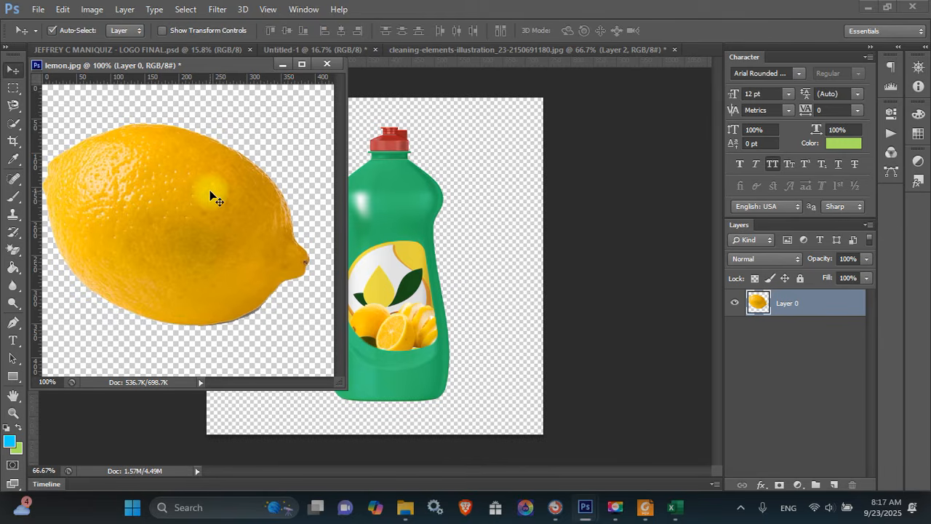
left_click_drag(216, 190, 407, 232)
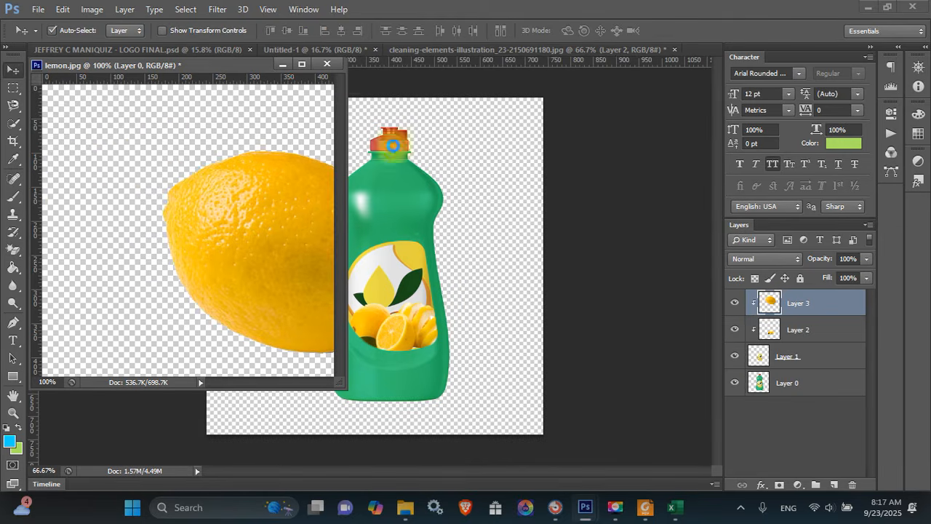
left_click(326, 67)
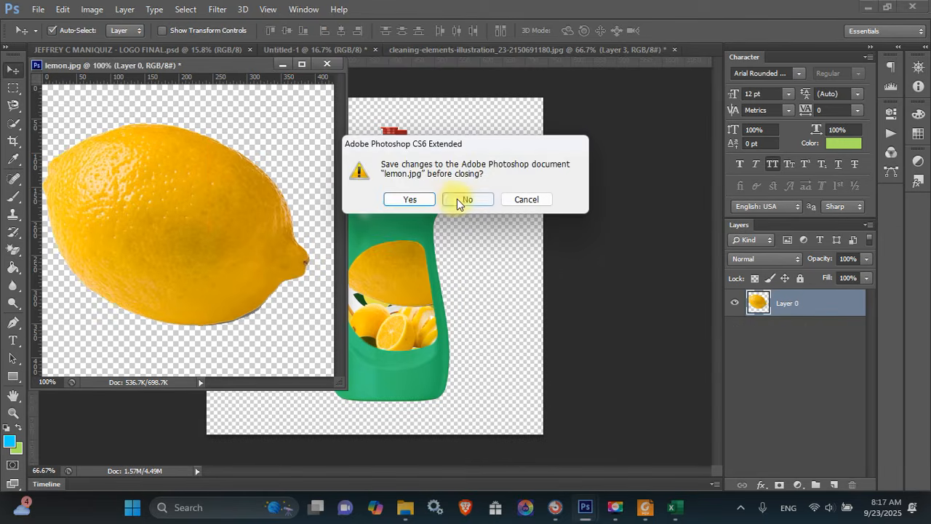
left_click(461, 199)
left_click_drag(400, 281, 398, 297)
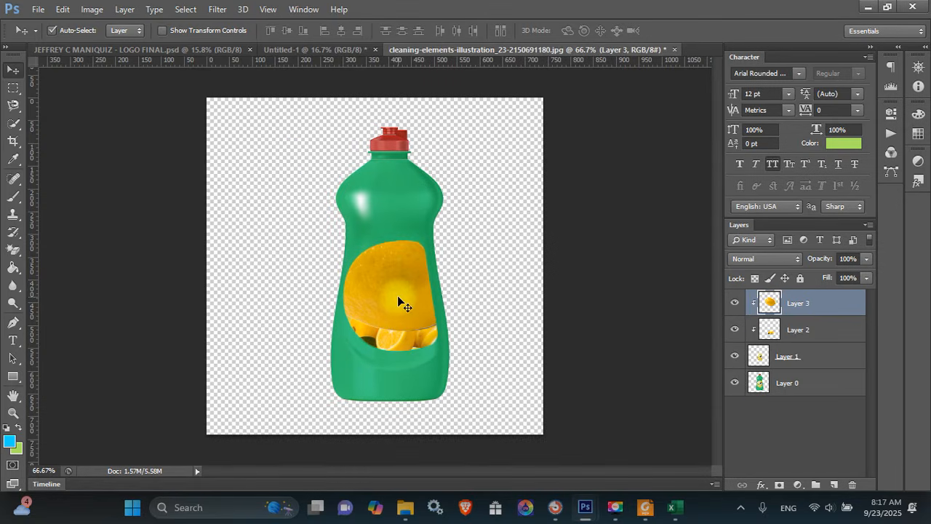
Shrink the whole lemon to about 36%, place it beneath the slices, and clip it to the label
key("ctrl+t")
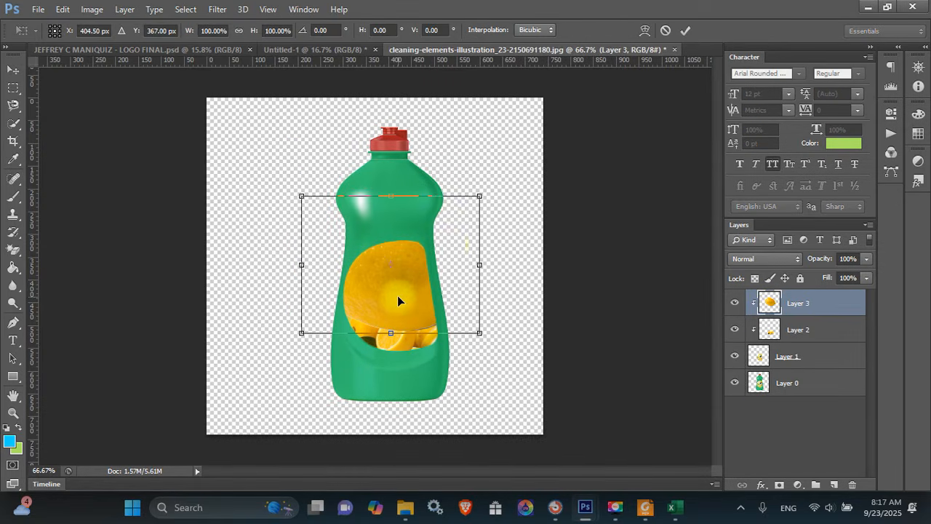
left_click_drag(481, 197, 423, 243)
key("Return")
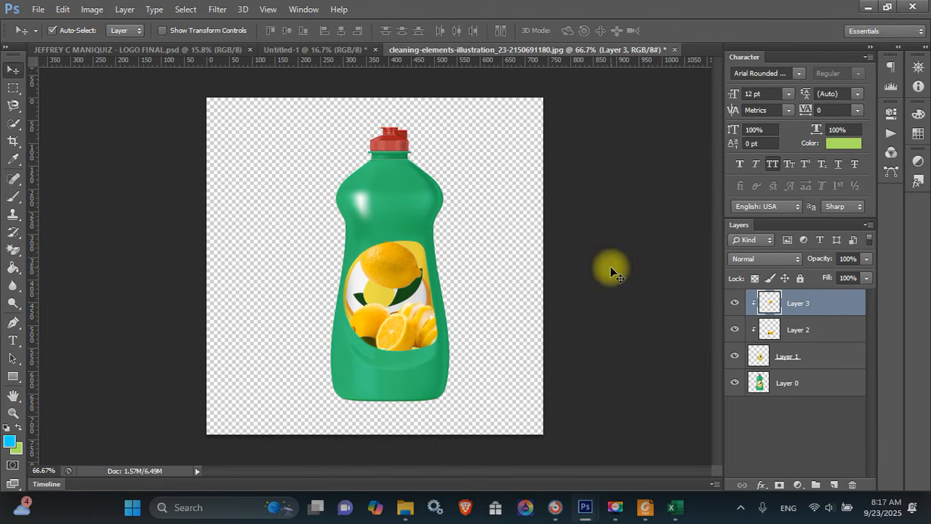
left_click_drag(811, 301, 744, 333)
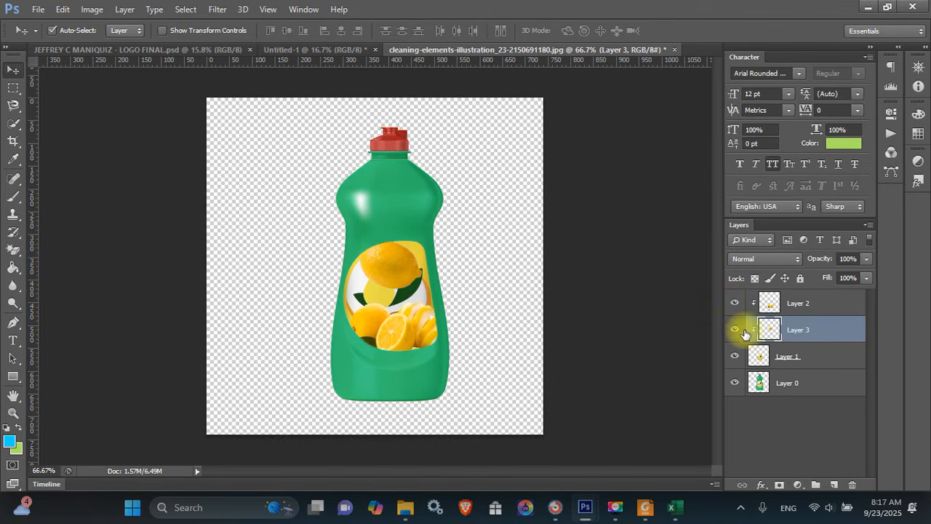
left_click(744, 334, "alt")
left_click_drag(375, 264, 327, 268)
Nudge the whole lemon right and rotate it about 16° clockwise
key("ctrl+t")
key("Return")
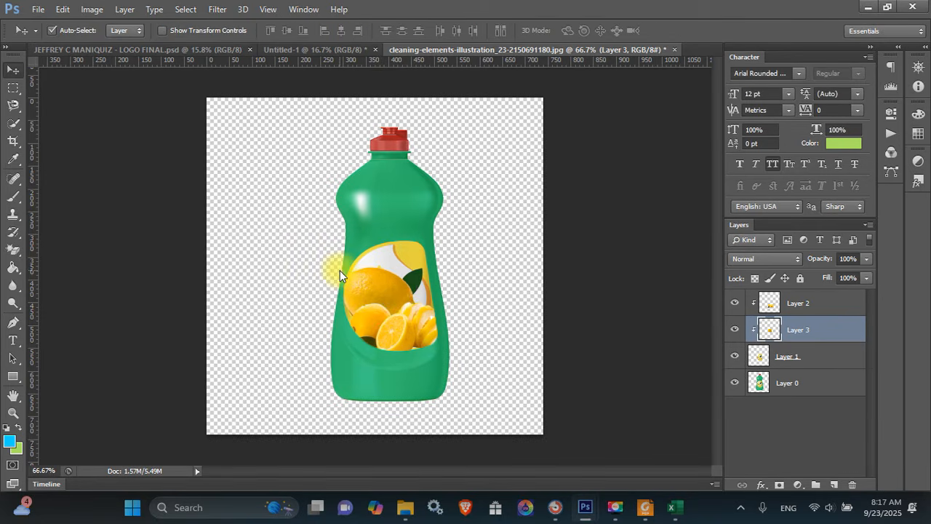
key("Right")
key("Right")
key("Right")
key("Right")
key("Right")
key("Right")
key("Right")
key("Right")
key("Right")
key("Right")
key("Right")
key("Right")
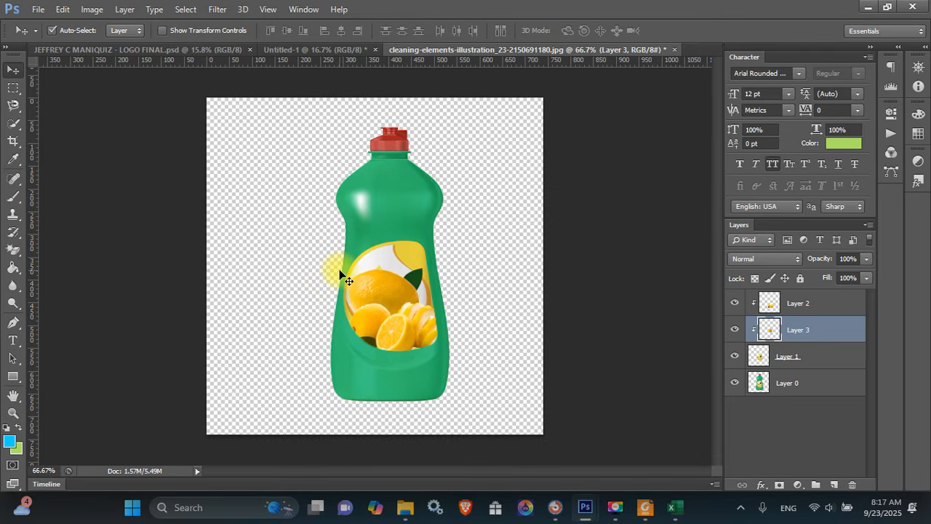
key("t")
key("ctrl+t")
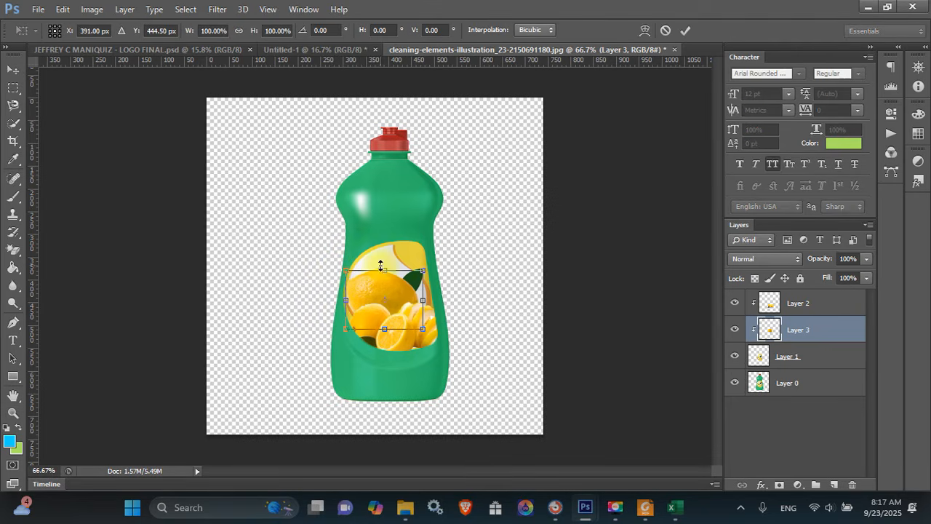
left_click_drag(466, 255, 470, 275)
key("Return")
key("v")
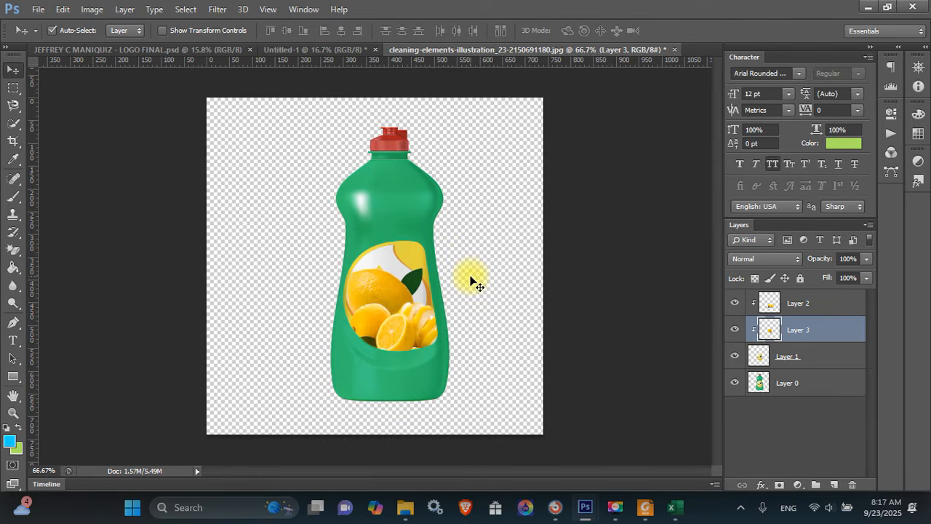
key("ctrl+o")
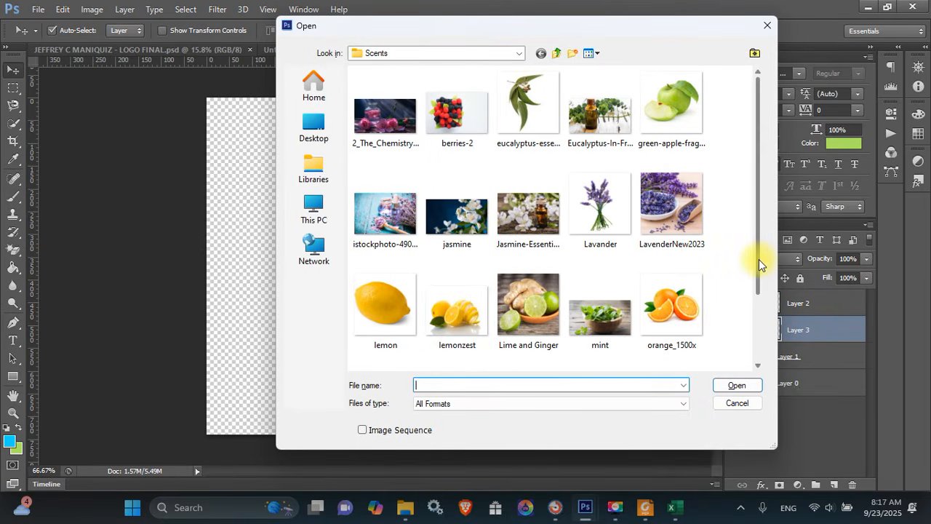
Try opening the light green pattern image from the training folder, dismissing the resulting error
left_click_drag(758, 259, 749, 194)
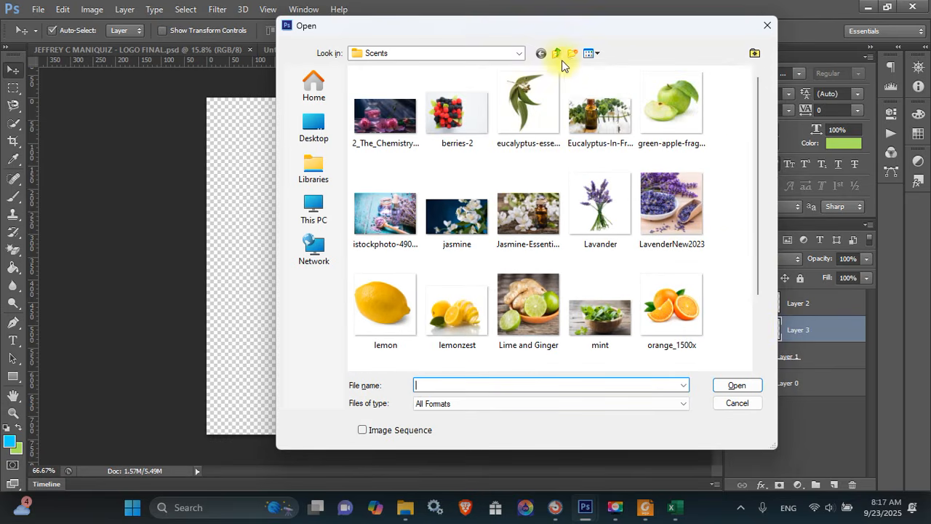
left_click(558, 55)
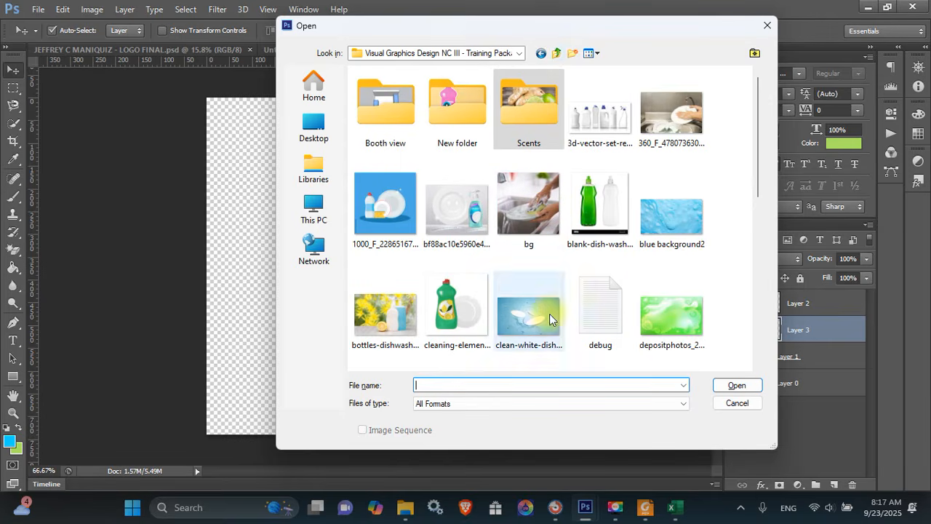
left_click(648, 320)
scroll(488, 300, "down", 5)
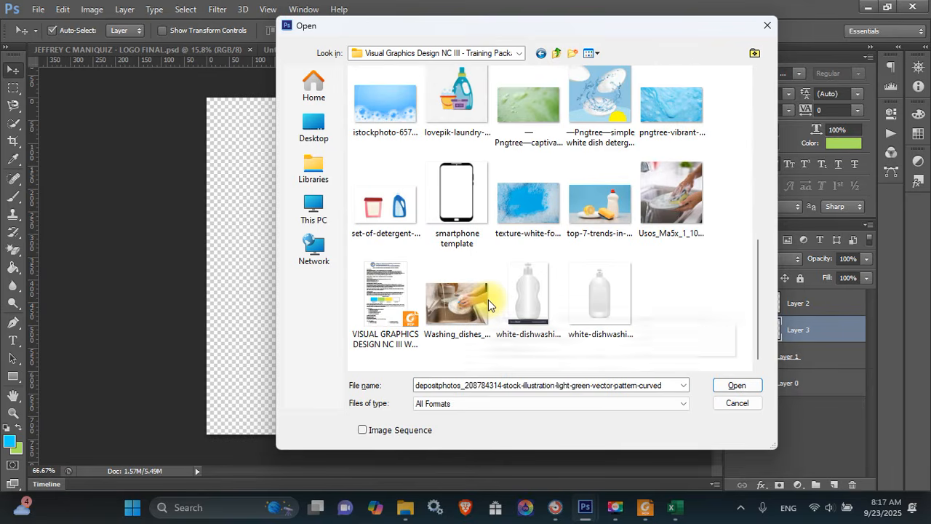
scroll(445, 113, "up", 5)
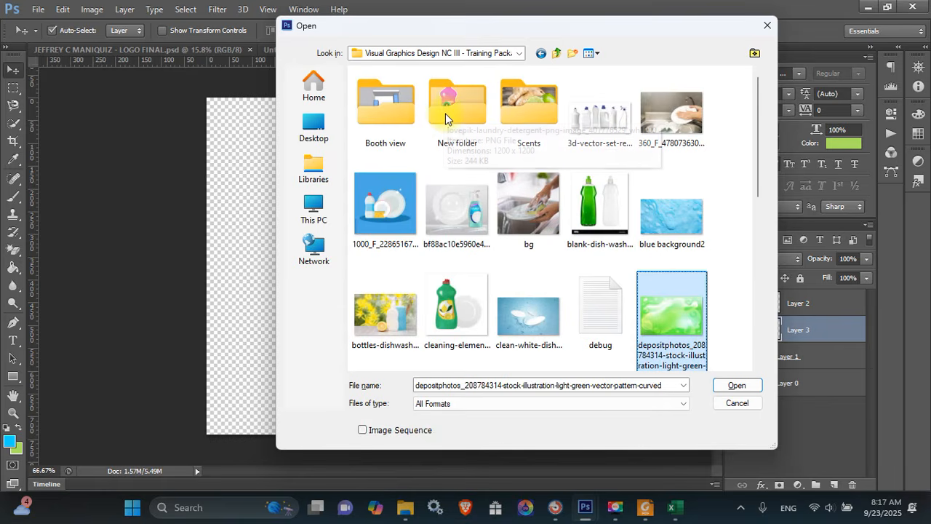
double_click(670, 312)
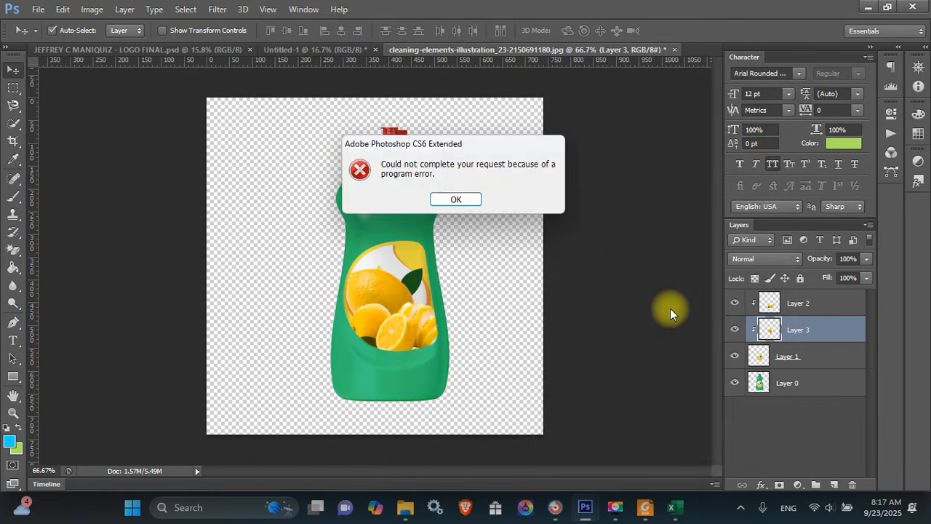
key("Return")
key("ctrl+o")
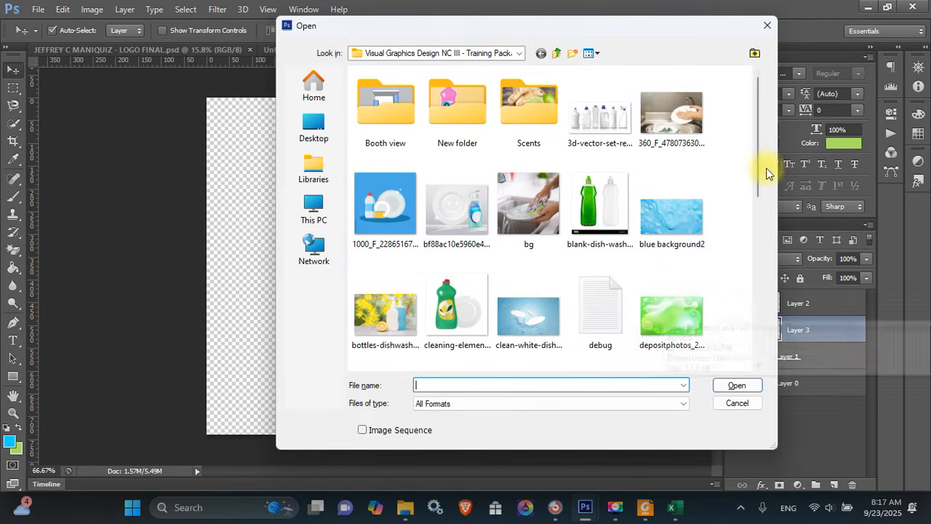
Open green.jpg, copy its bubble image into the bottle document, and close it
left_click_drag(757, 163, 756, 262)
double_click(702, 203)
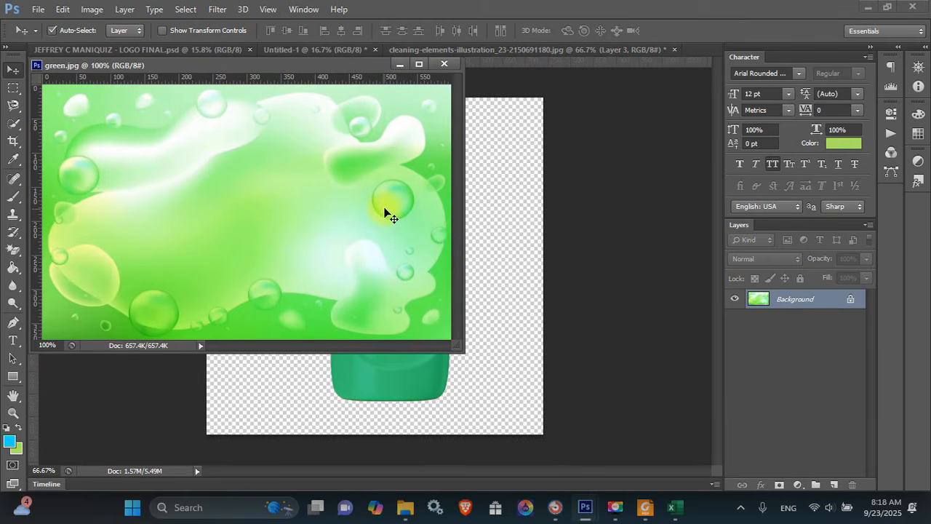
left_click_drag(378, 204, 491, 295)
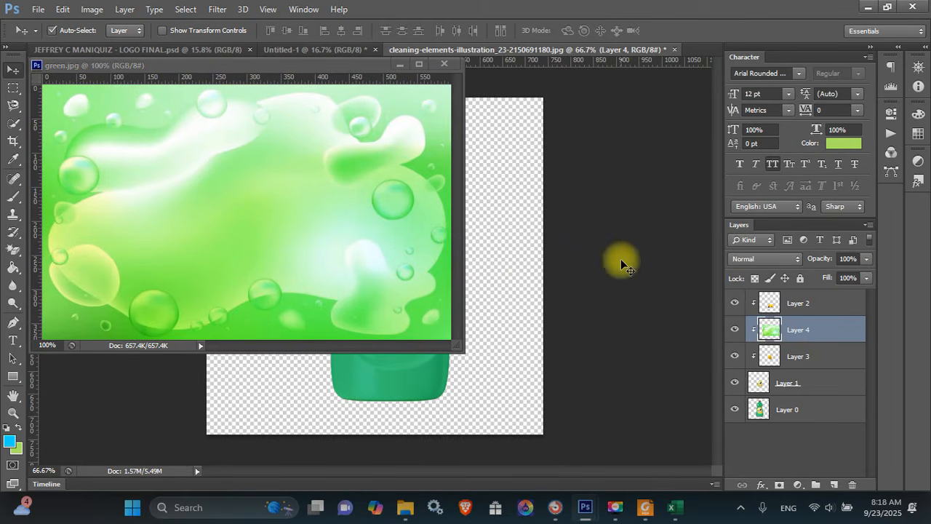
left_click(444, 64)
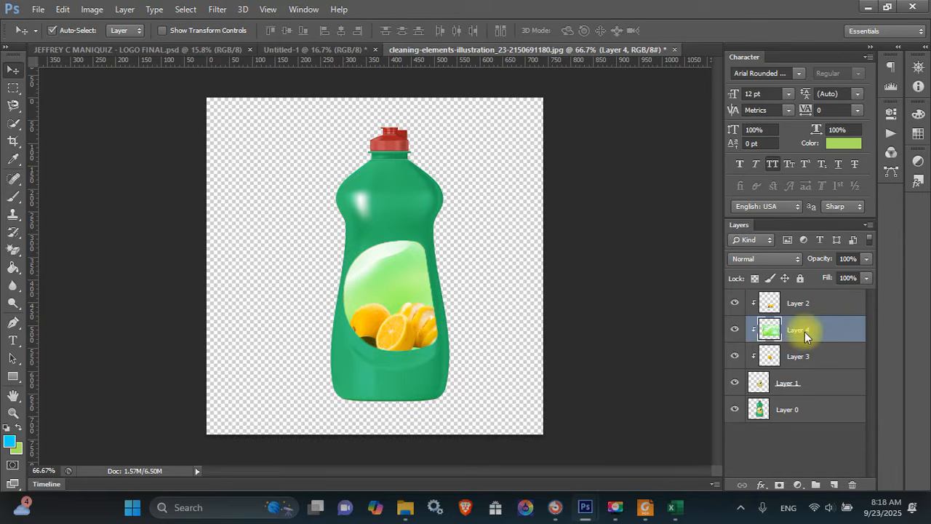
Move the green layer, Layer 4, beneath Layer 3 and scale it down inside the label
left_click_drag(809, 333, 807, 360)
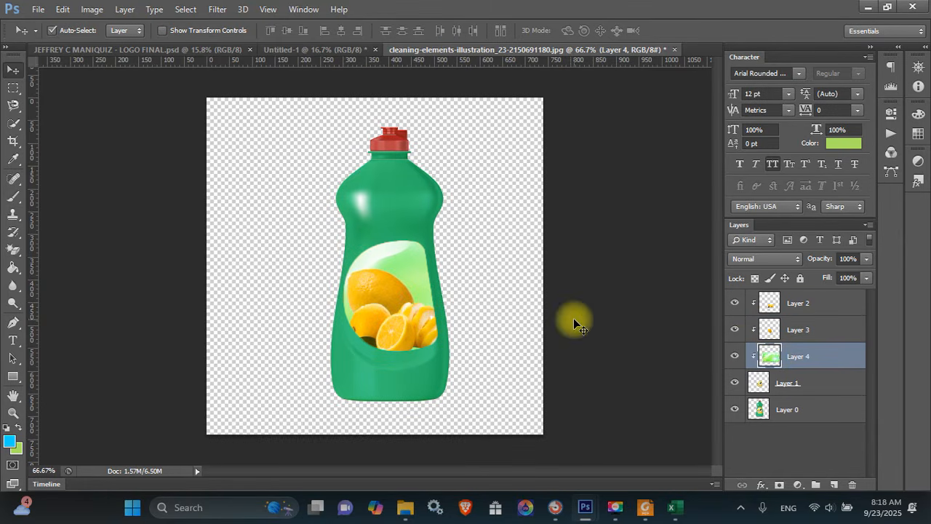
key("ctrl+t")
left_click_drag(536, 212, 482, 259)
key("Return")
key("ctrl+u")
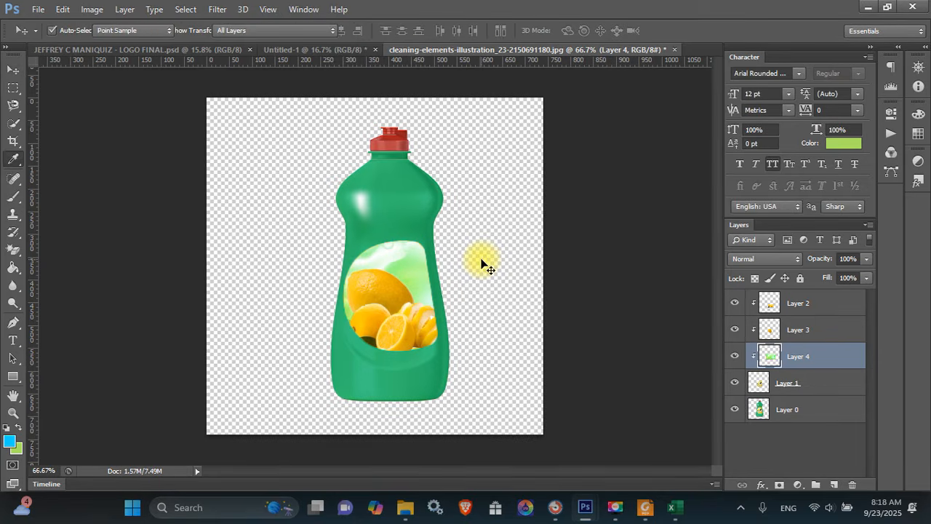
Colorize the label background yellow with Hue 58, Saturation 75, Lightness -23
left_click(791, 275)
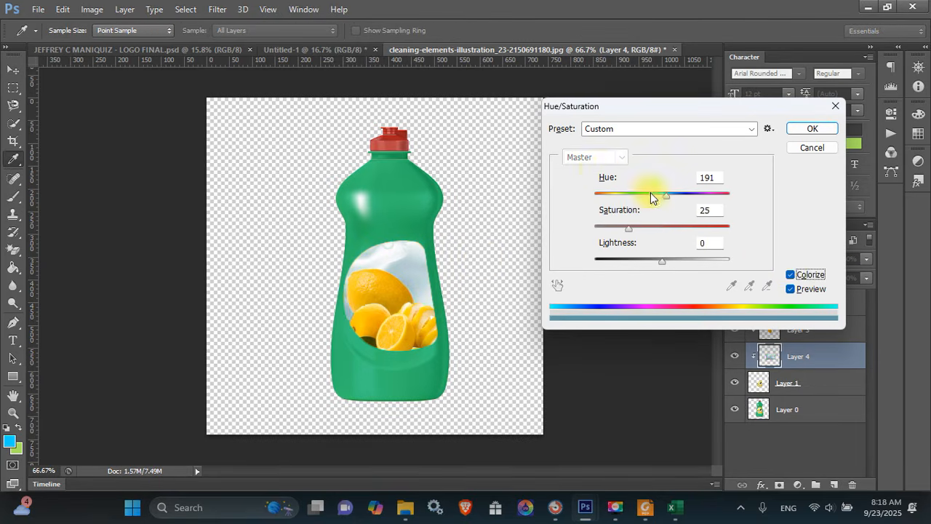
left_click_drag(664, 195, 693, 230)
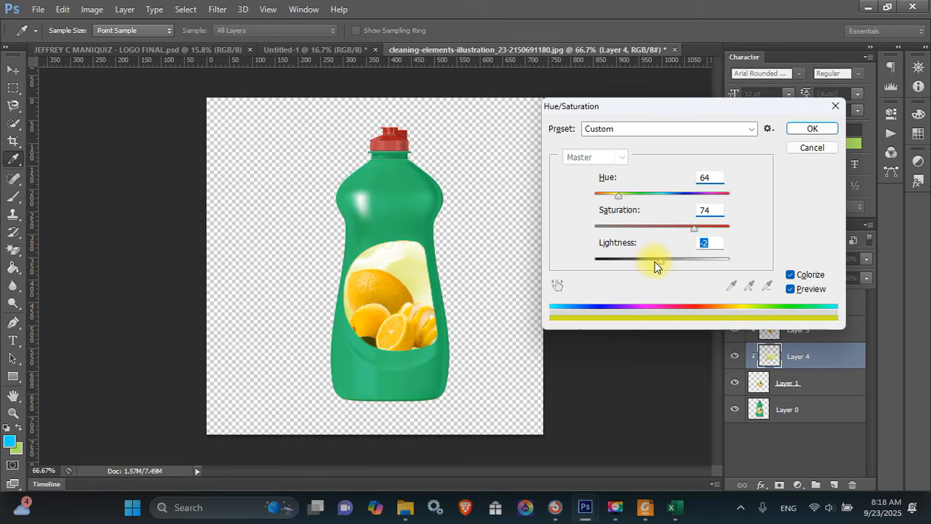
left_click_drag(654, 260, 651, 260)
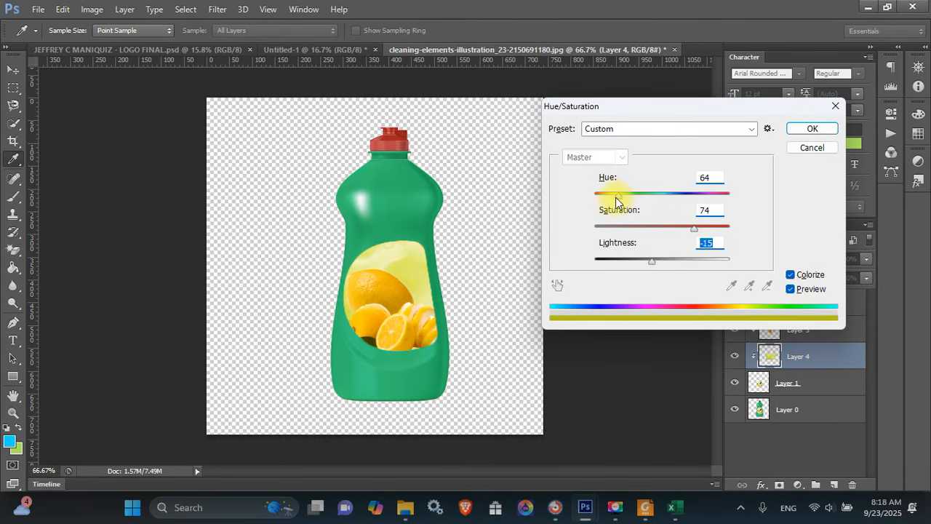
left_click_drag(615, 197, 616, 198)
left_click_drag(653, 261, 646, 262)
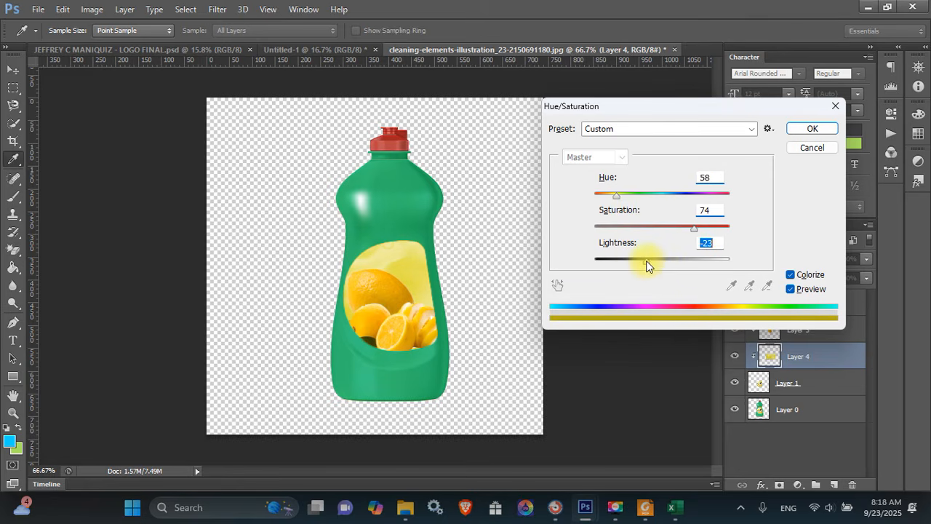
left_click_drag(696, 230, 697, 235)
key("Return")
Shrink the yellow label background layer slightly
key("ctrl+t")
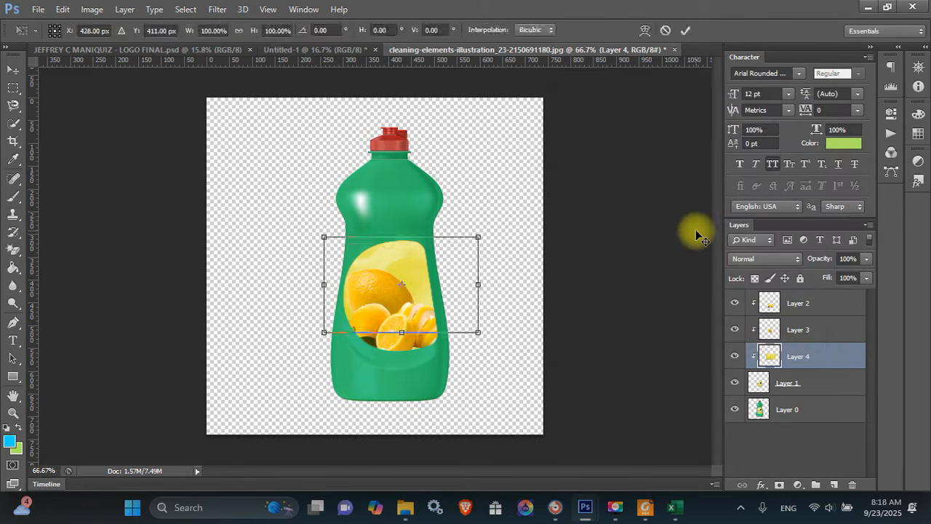
mouse_move(327, 237)
left_mouse_down()
mouse_move(344, 239)
mouse_move(336, 241)
left_mouse_up()
key("Return")
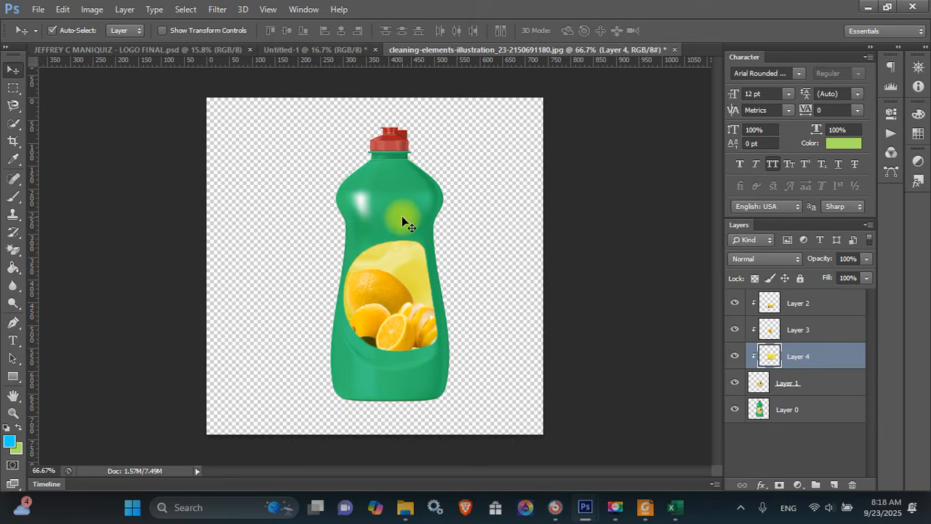
Quick-select the bottle body on Layer 0
left_click(402, 217)
key("w")
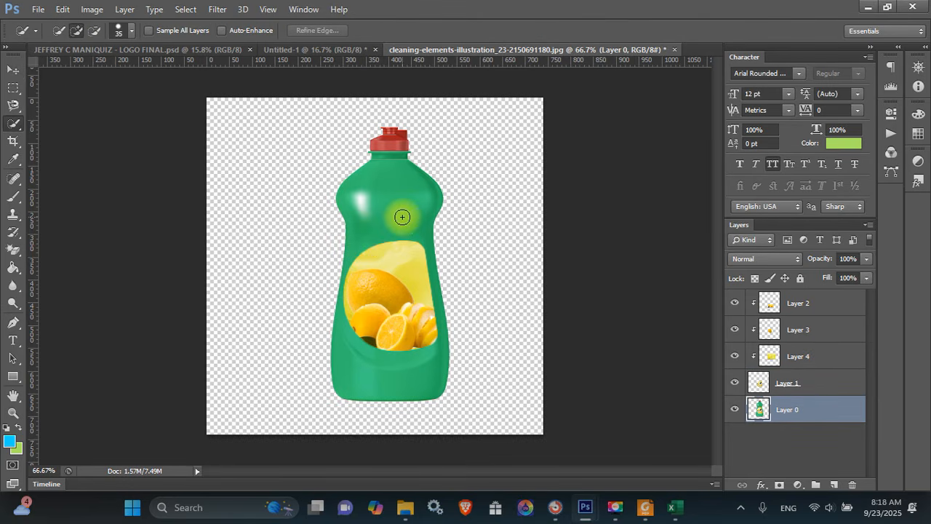
mouse_move(402, 217)
left_mouse_down()
mouse_move(396, 270)
mouse_move(365, 299)
mouse_move(351, 336)
mouse_move(365, 352)
mouse_move(409, 267)
mouse_move(414, 350)
left_mouse_up()
Colorize the bottle body with Hue 56, Saturation 75, Lightness +5
key("ctrl+u")
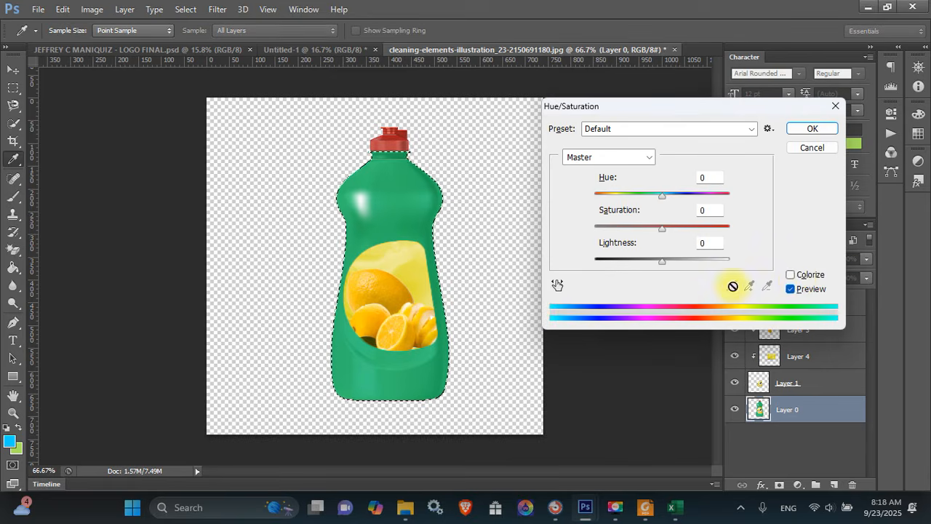
left_click(798, 279)
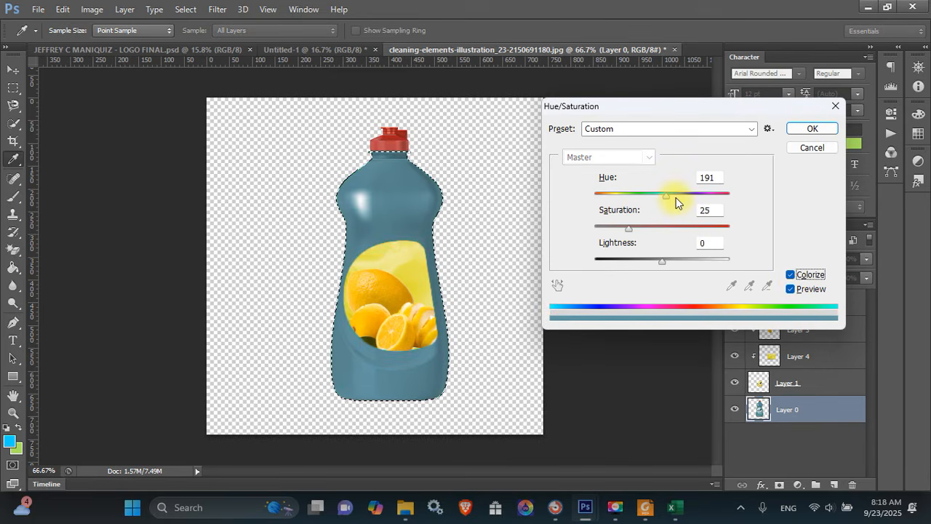
left_click_drag(666, 195, 617, 193)
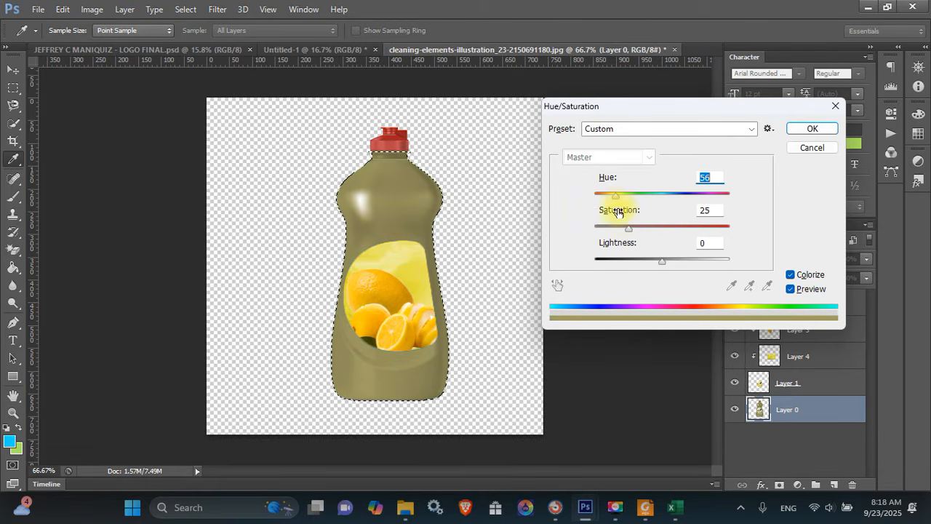
left_click_drag(627, 230, 684, 227)
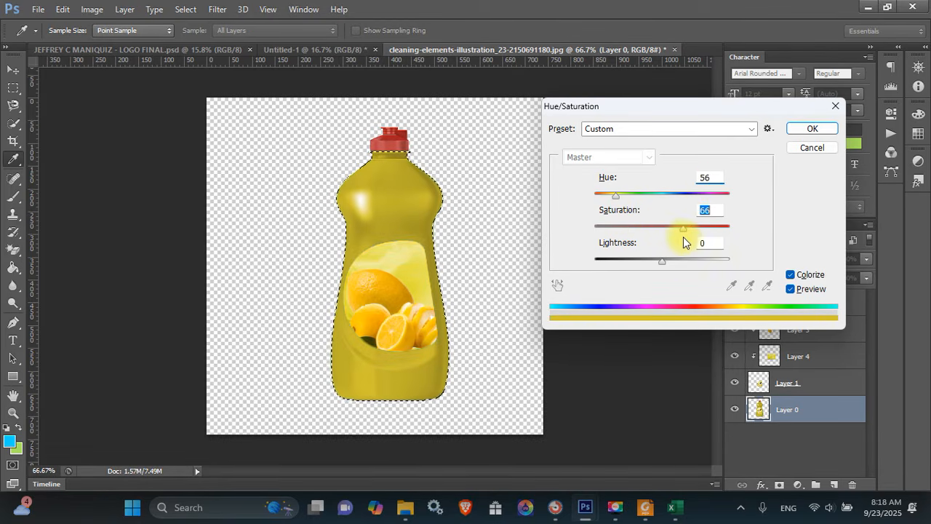
left_click_drag(661, 260, 663, 260)
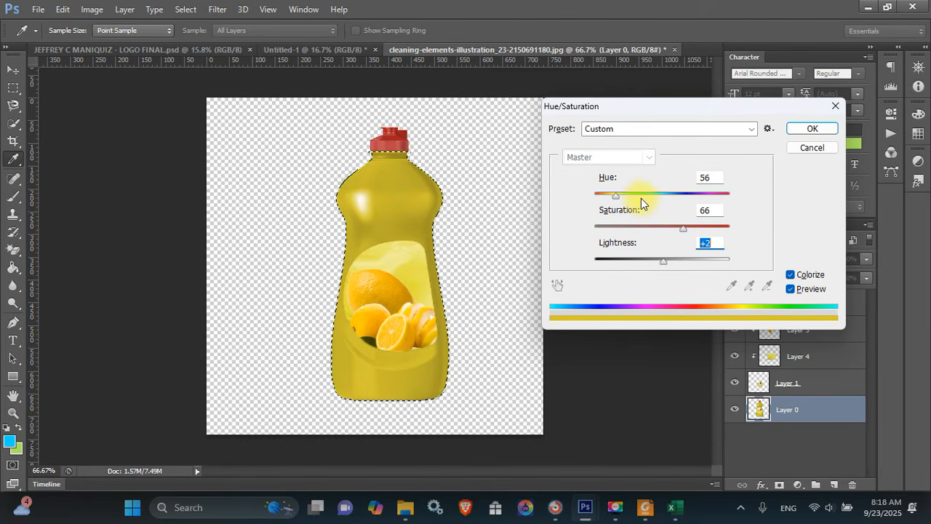
left_click_drag(680, 231, 695, 230)
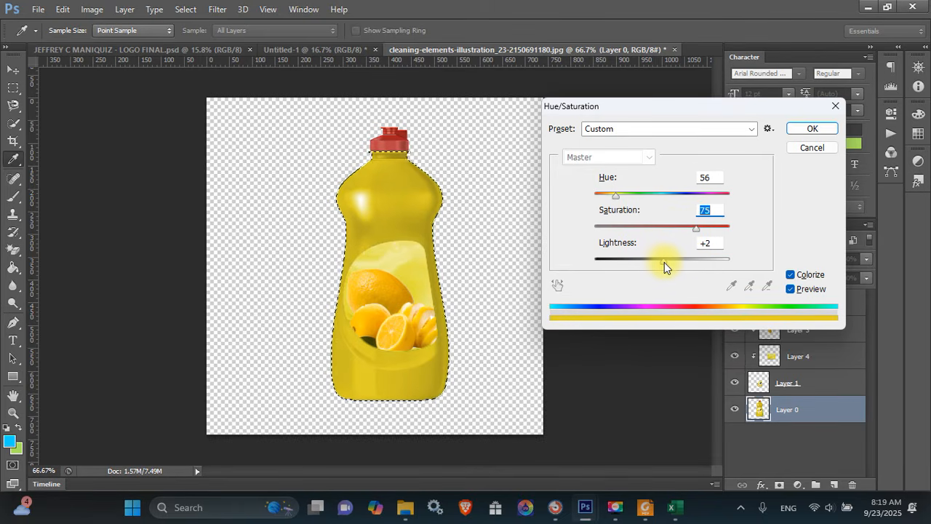
left_click_drag(664, 261, 667, 261)
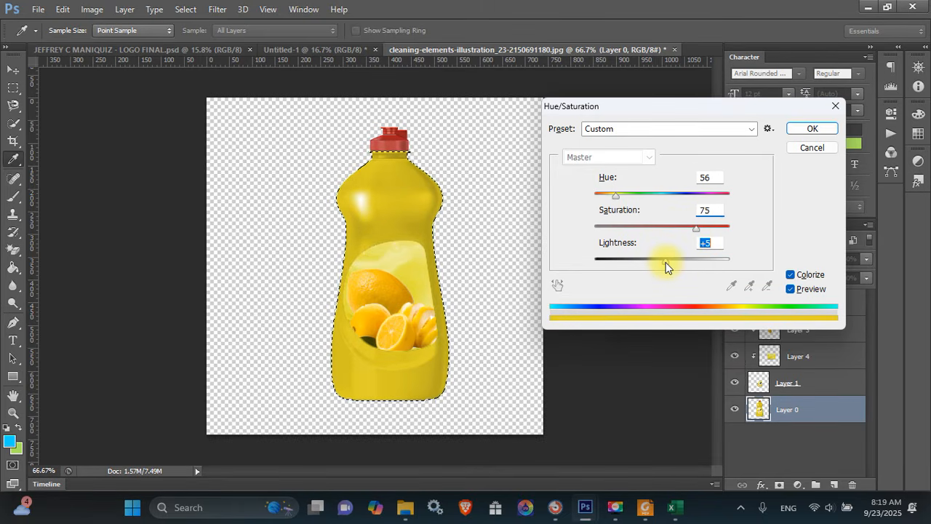
key("Return")
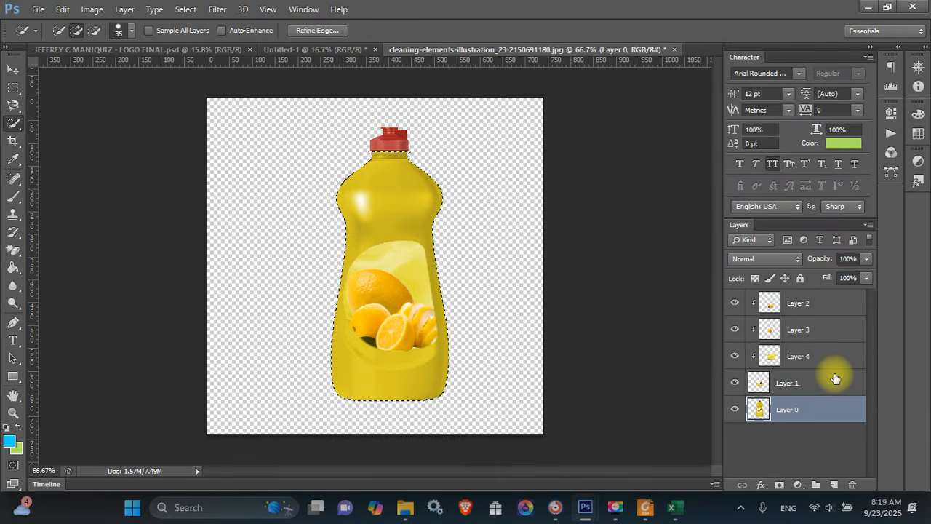
Add a Stroke effect to Layer 1 in Layer Style, thinning it to 1 px
right_click(834, 375)
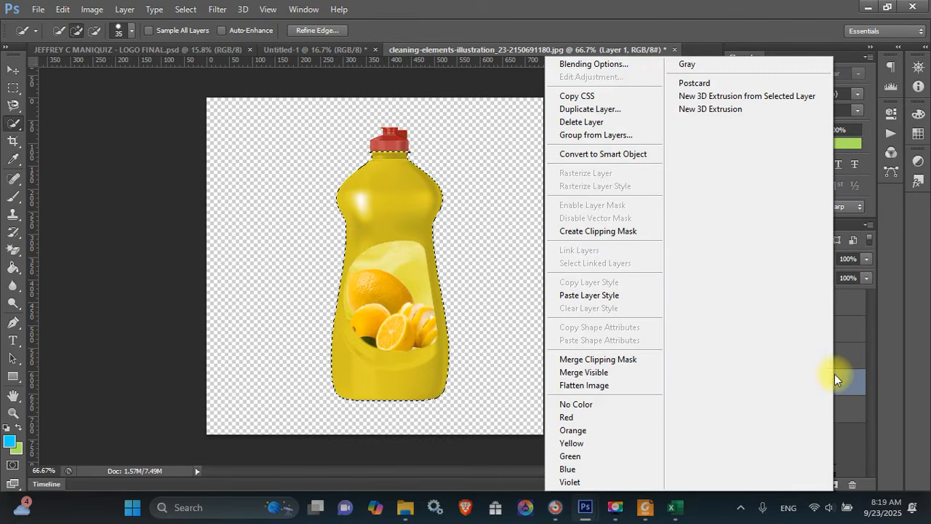
left_click(617, 64)
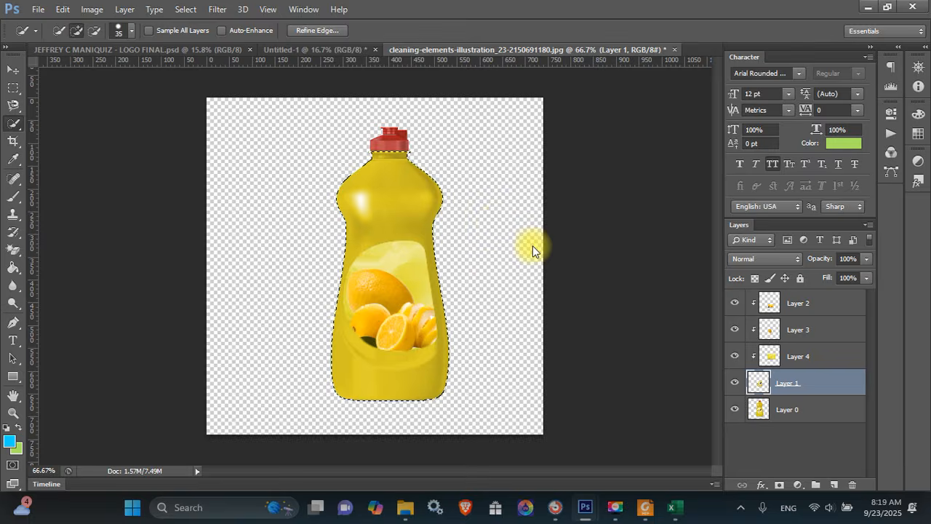
left_click(505, 130)
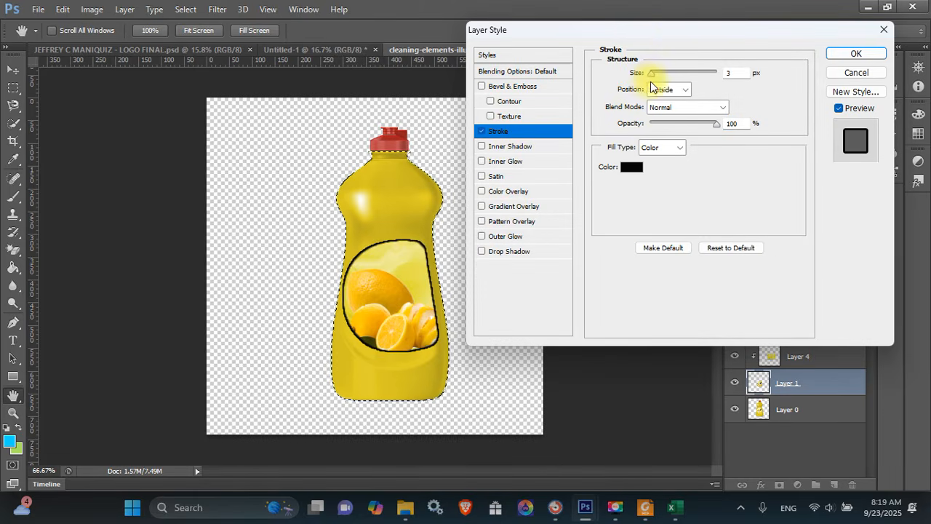
left_click_drag(651, 73, 644, 72)
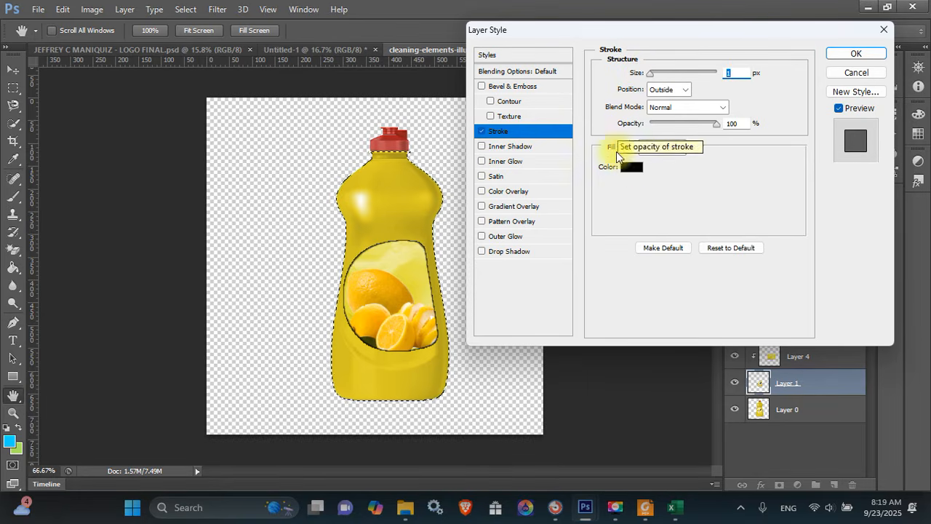
Try stroke colours in the Color Picker, from red through pink to olive yellow
left_click(631, 168)
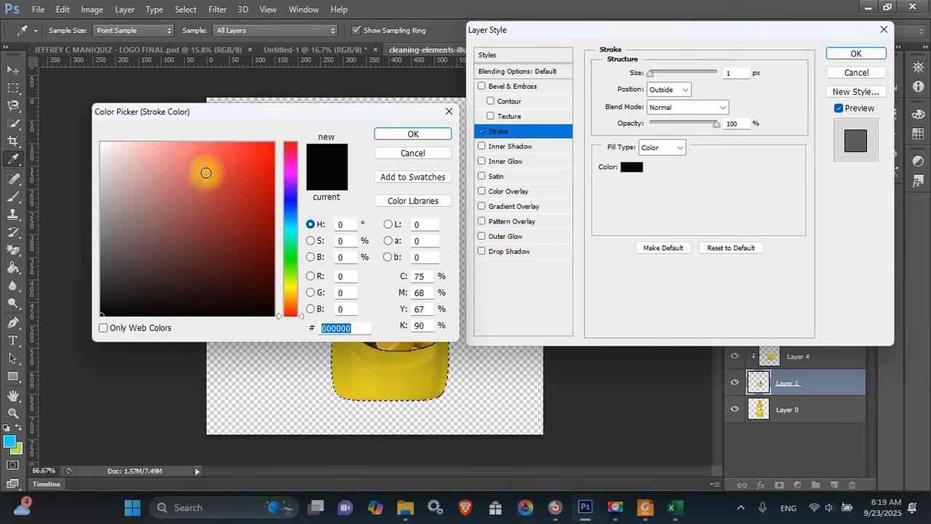
left_click_drag(206, 170, 287, 125)
left_click_drag(367, 113, 775, 194)
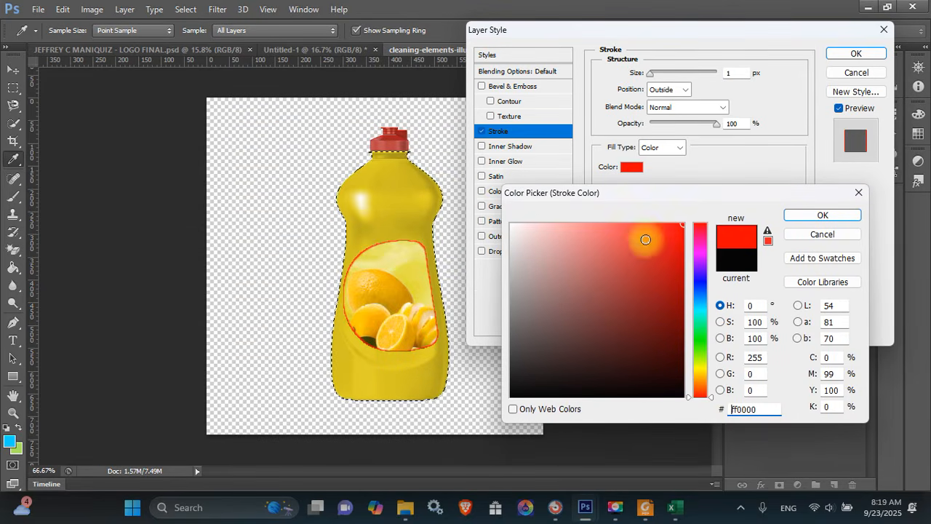
left_click_drag(624, 225, 580, 216)
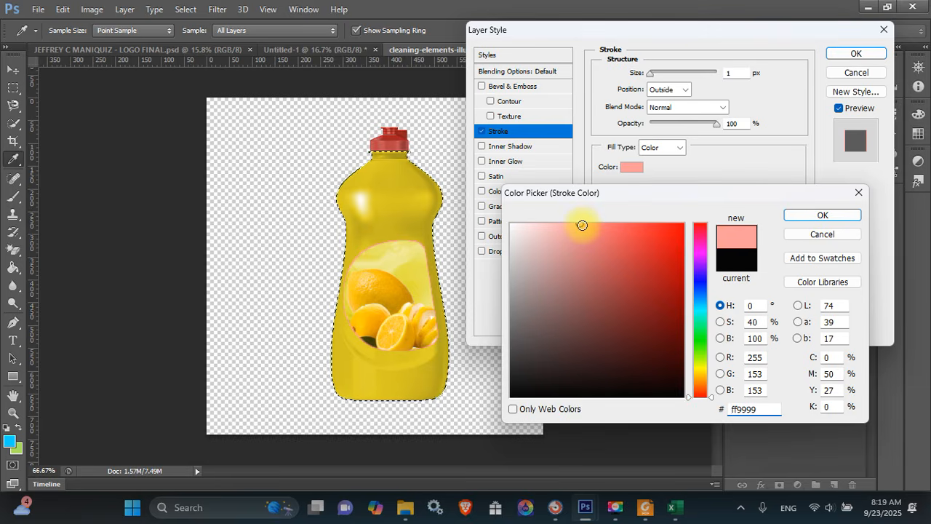
left_click_drag(583, 224, 597, 224)
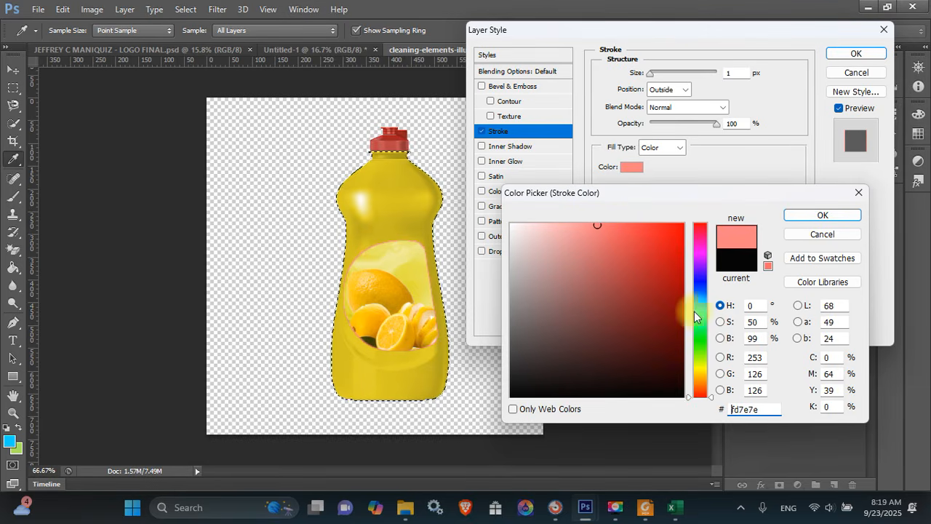
left_click(700, 365)
mouse_move(629, 270)
left_mouse_down()
mouse_move(690, 283)
mouse_move(695, 266)
left_mouse_up()
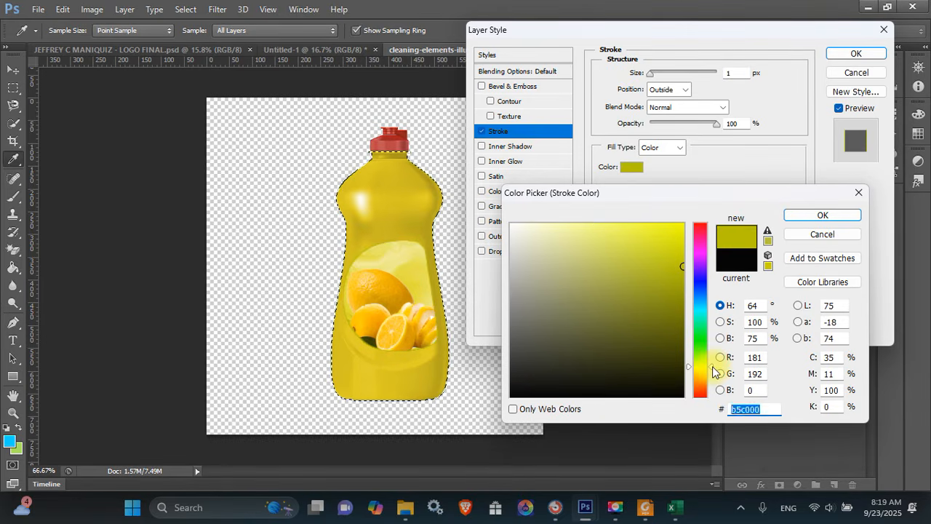
left_click_drag(714, 371, 714, 367)
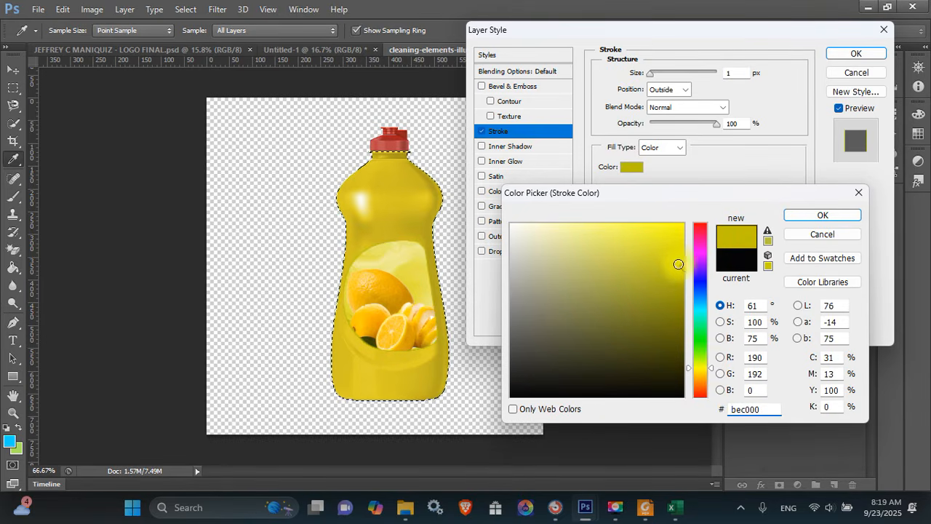
mouse_move(678, 264)
left_mouse_down()
mouse_move(683, 303)
mouse_move(687, 285)
left_mouse_up()
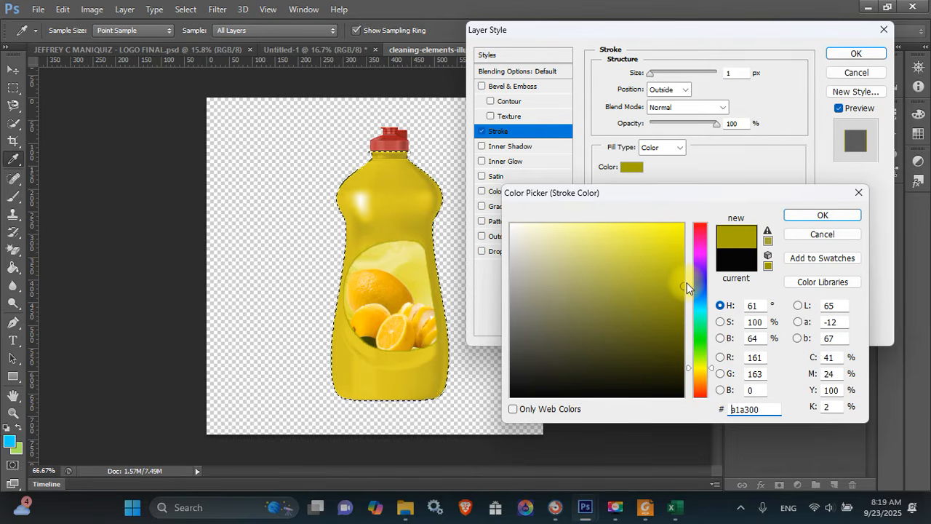
Settle on a bright orange (f39604) as the stroke colour
left_click(679, 249)
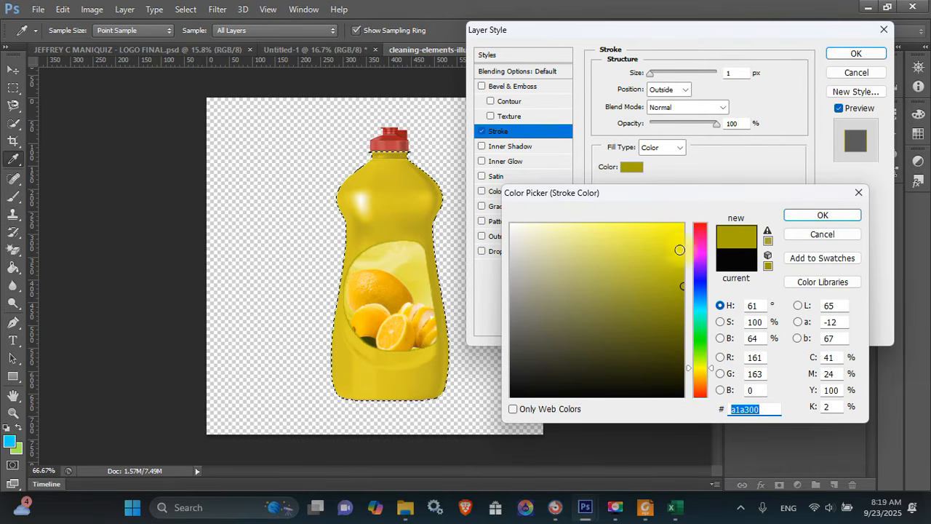
left_click(682, 241)
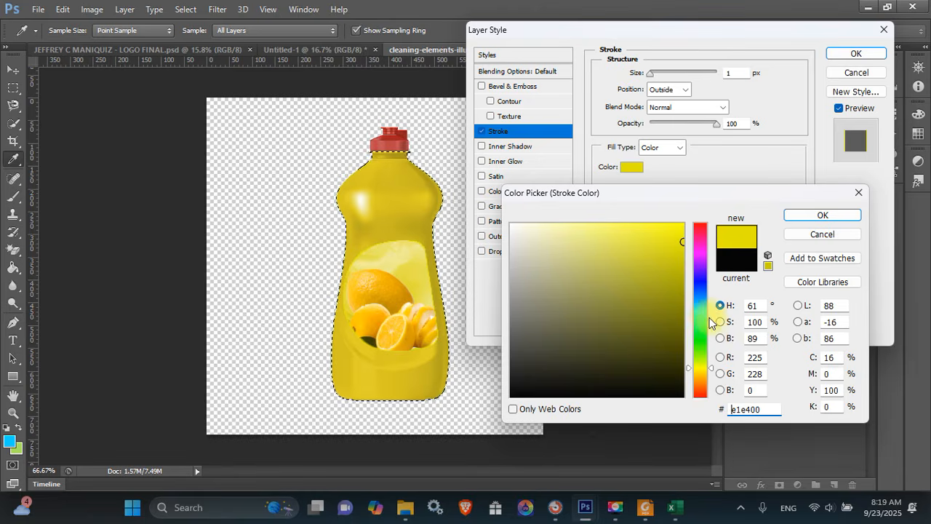
left_click(711, 378)
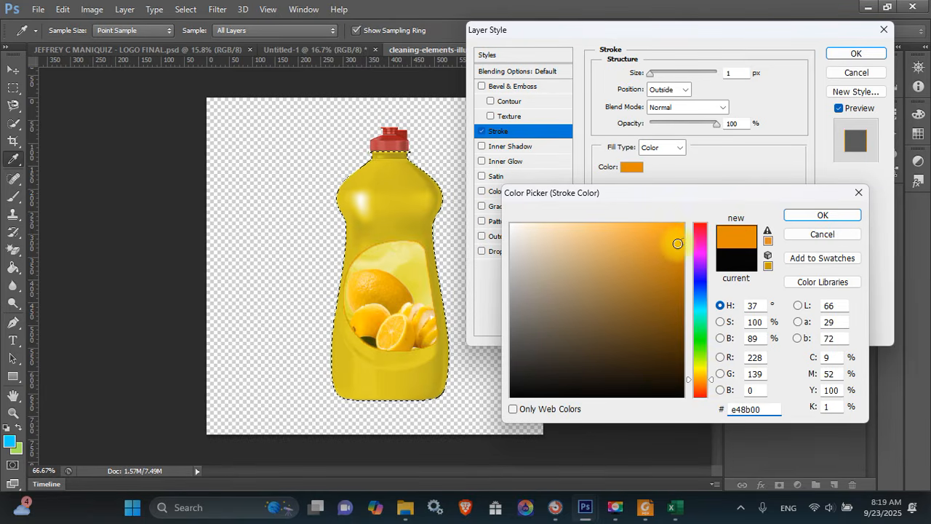
left_click_drag(677, 243, 681, 232)
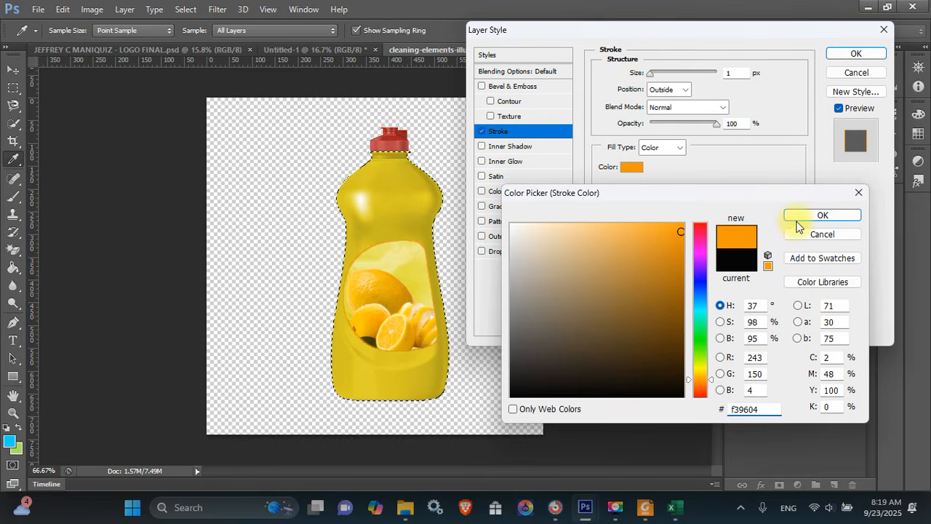
left_click(796, 225)
Thicken the orange stroke, apply the style, and deselect
left_click_drag(648, 73, 653, 75)
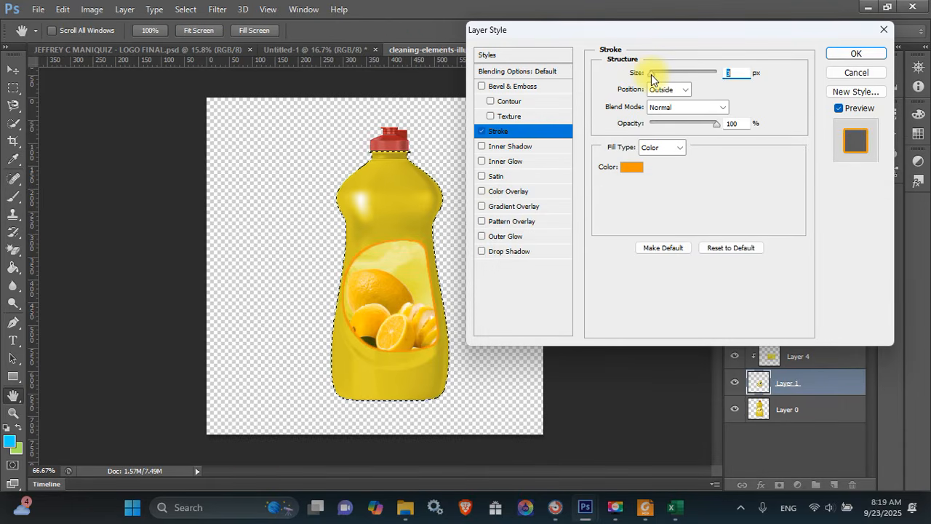
key("Return")
key("ctrl+d")
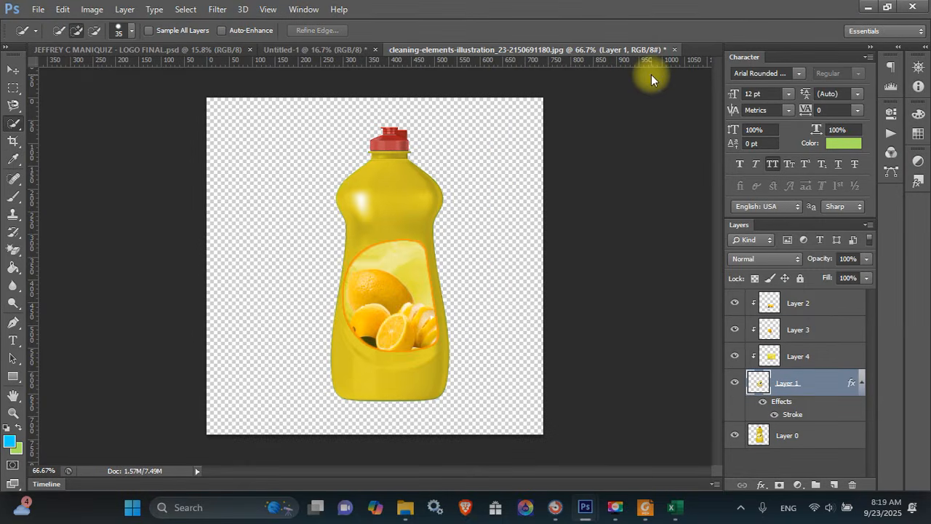
Save the design as product label.psd in Desktop > project folder > PRODUCT PACKAGING
key("ctrl+shift+s")
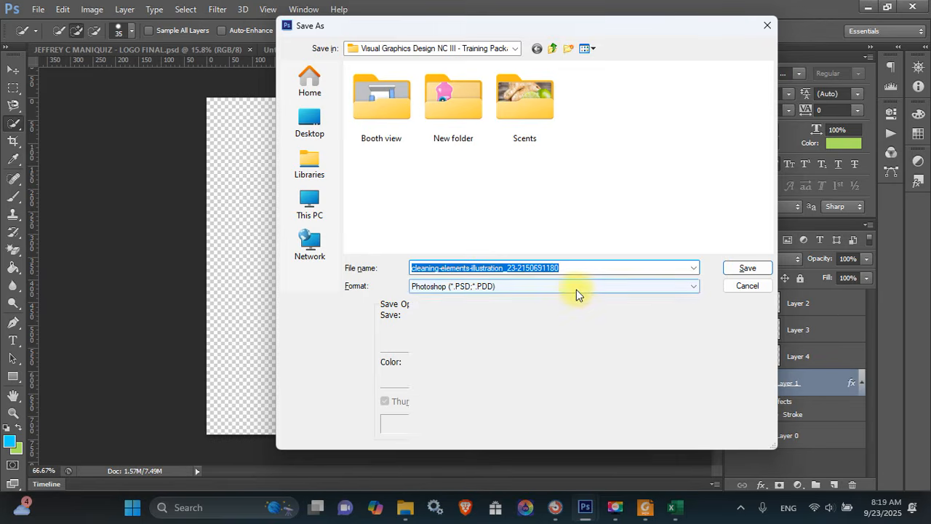
left_click(576, 290)
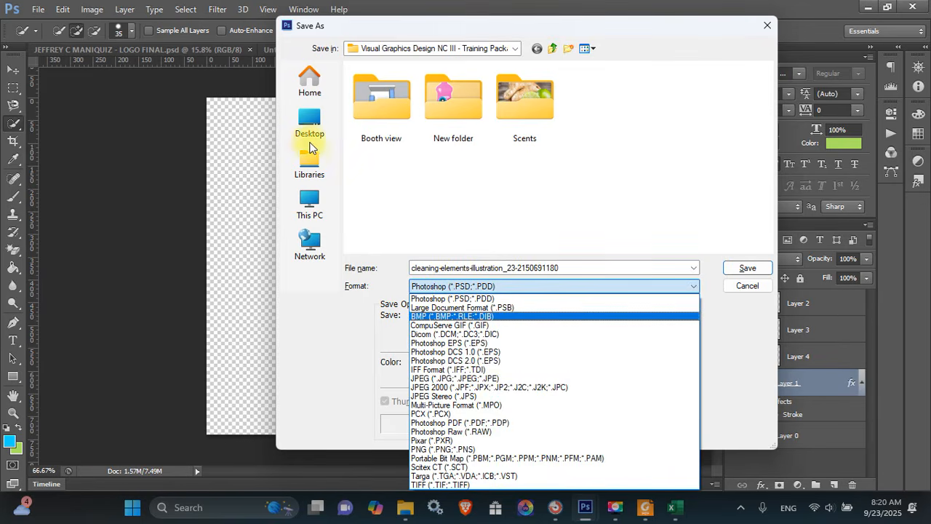
left_click(309, 148)
left_click(309, 127)
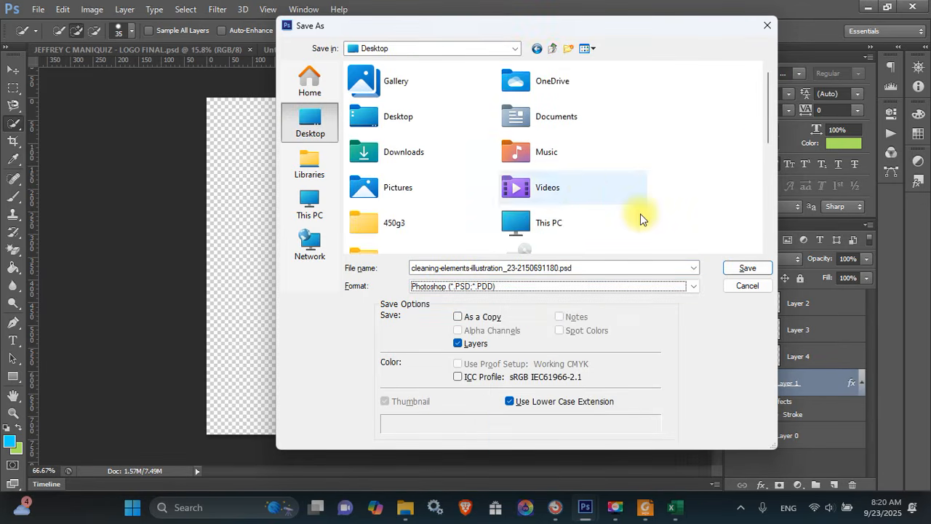
left_click_drag(770, 123, 761, 218)
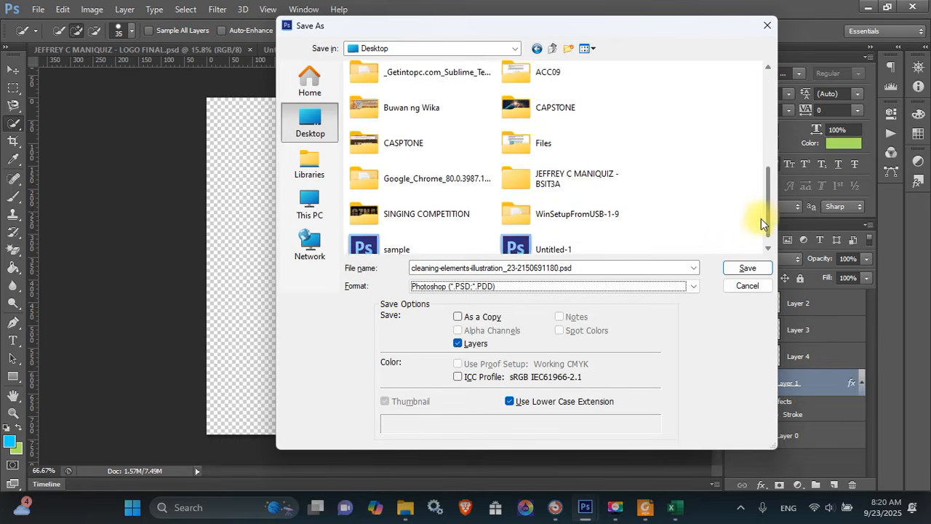
double_click(626, 165)
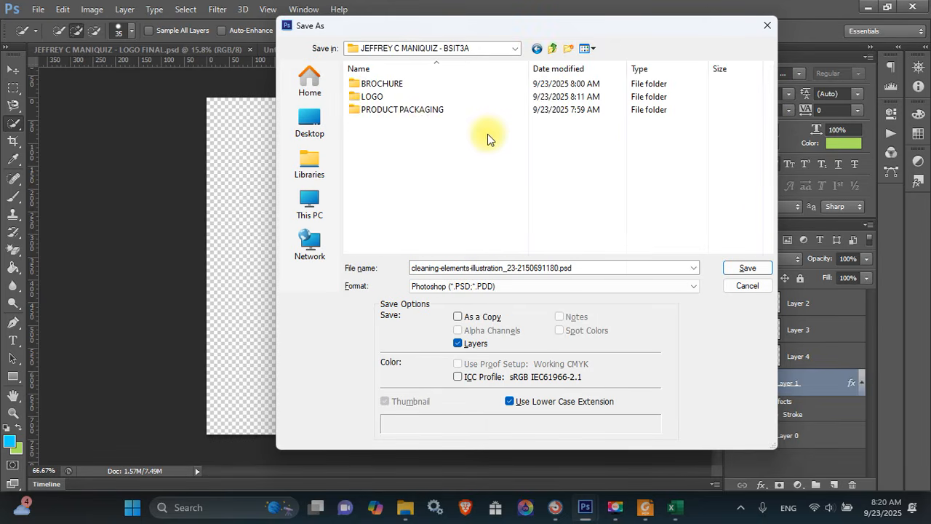
left_click(409, 112)
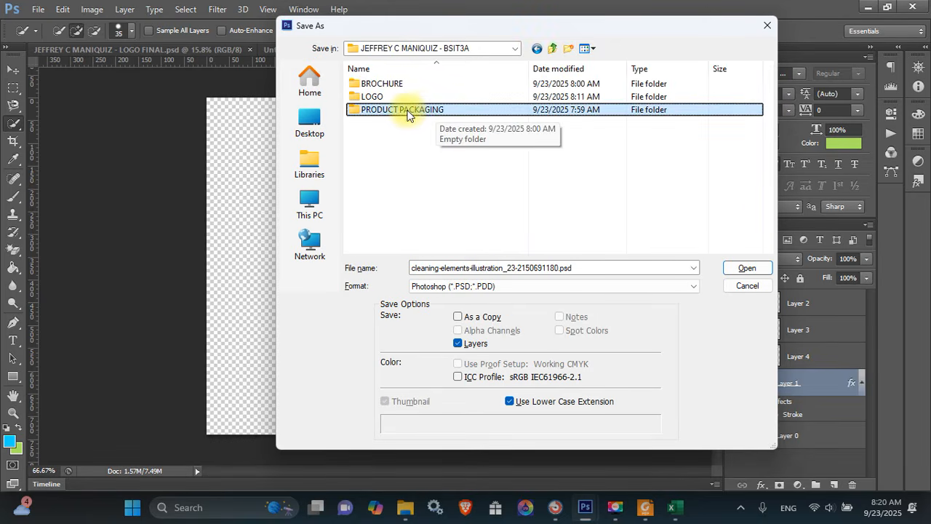
double_click(407, 112)
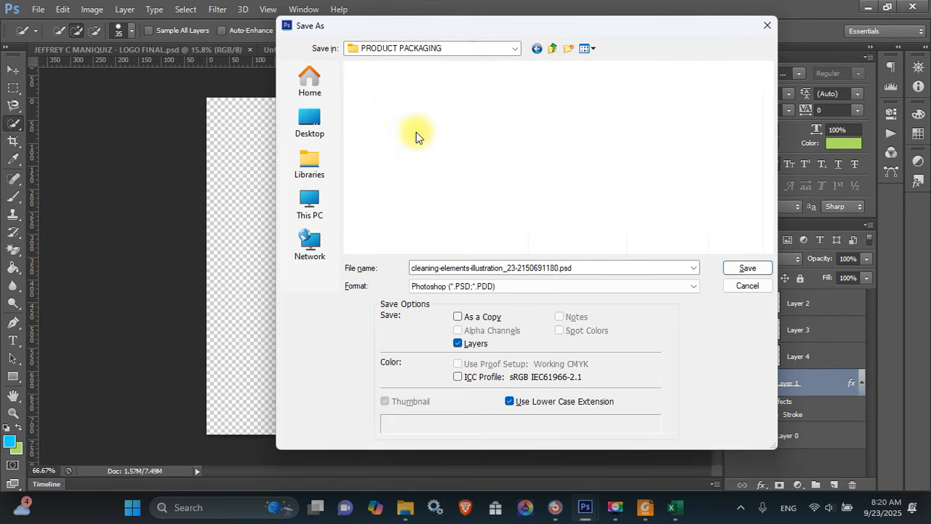
left_click(550, 267)
type("pr")
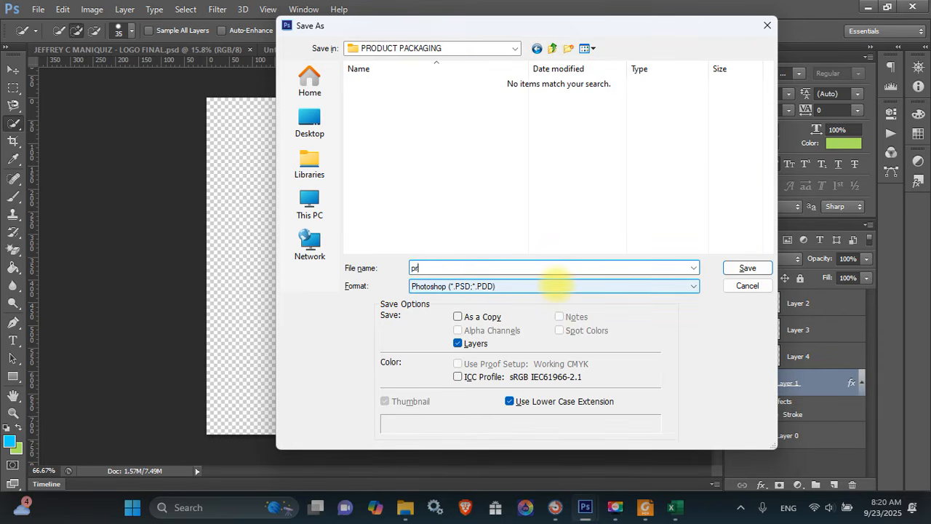
type("oduct label")
key("Return")
key("Return")
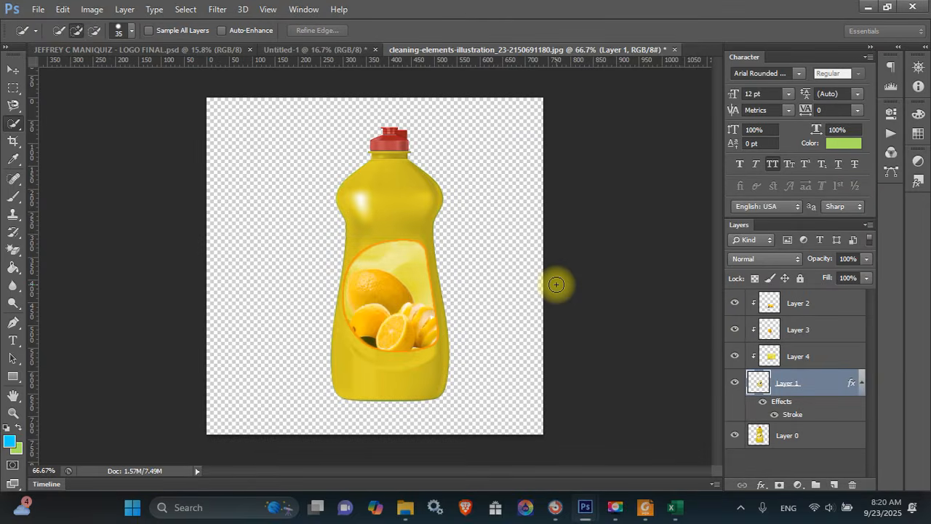
Save a PNG copy as product label.png in the same folder
key("ctrl+shift+s")
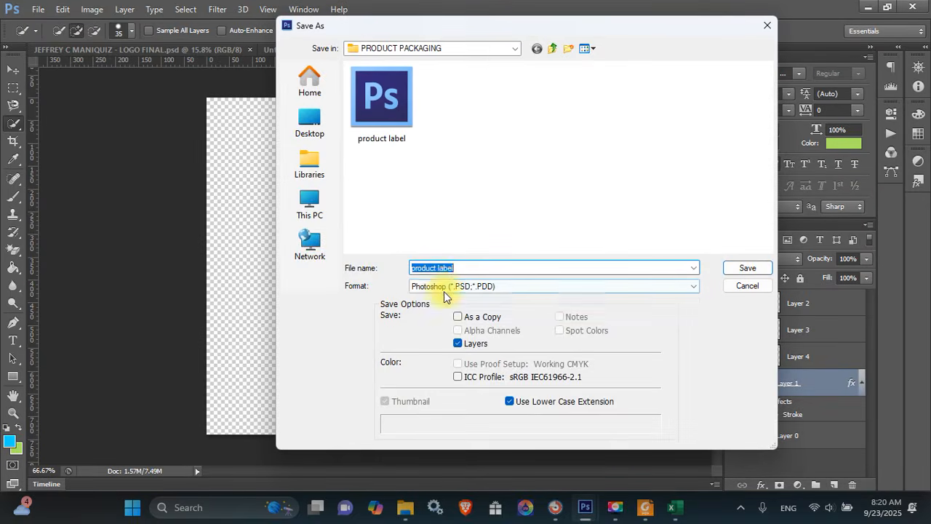
left_click(443, 287)
left_click(483, 449)
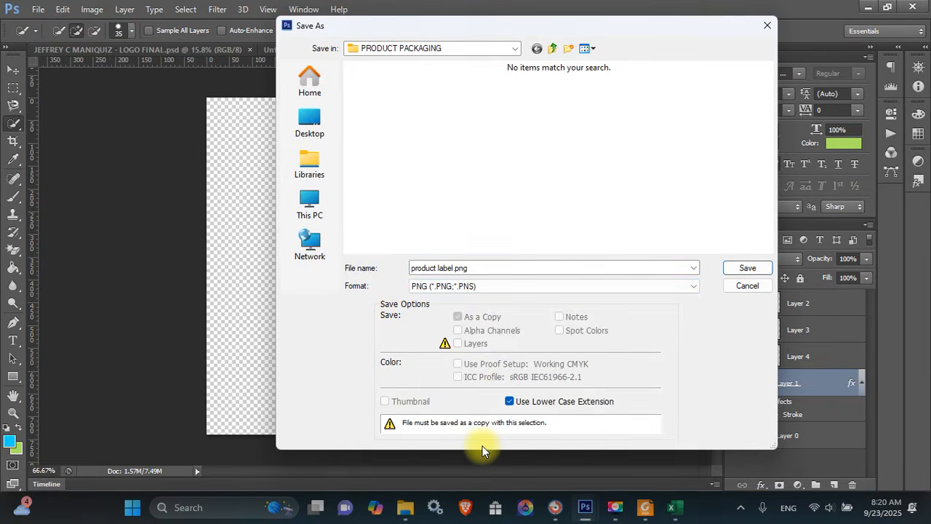
key("Return")
key("Return")
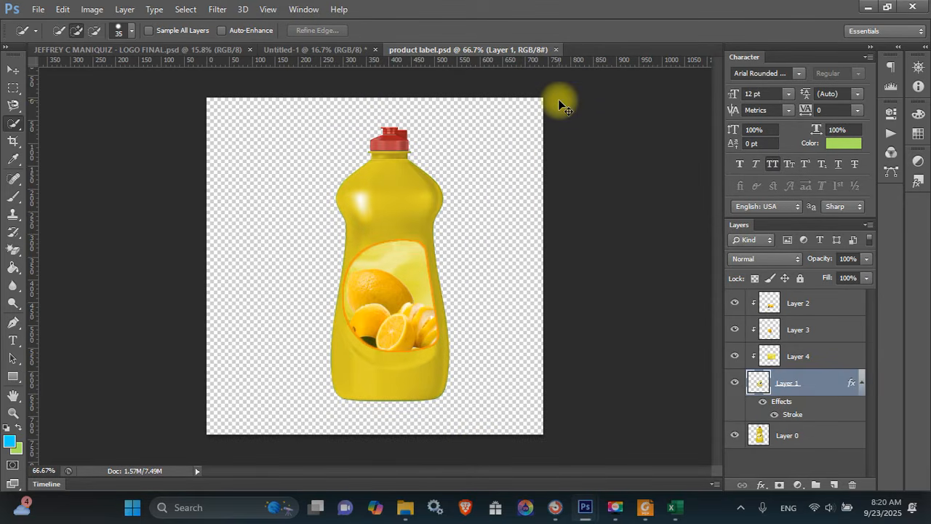
Close the PSD and open product label.png
key("ctrl+w")
key("ctrl+o")
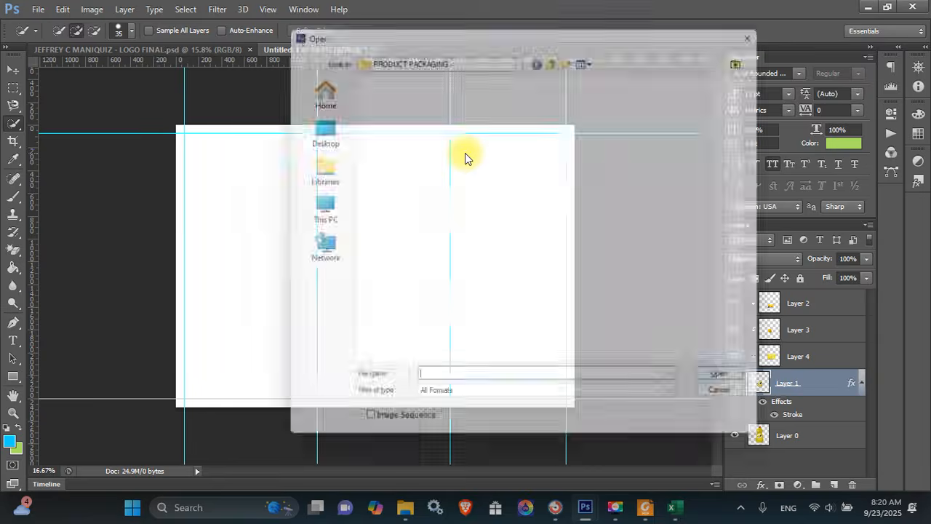
double_click(392, 95)
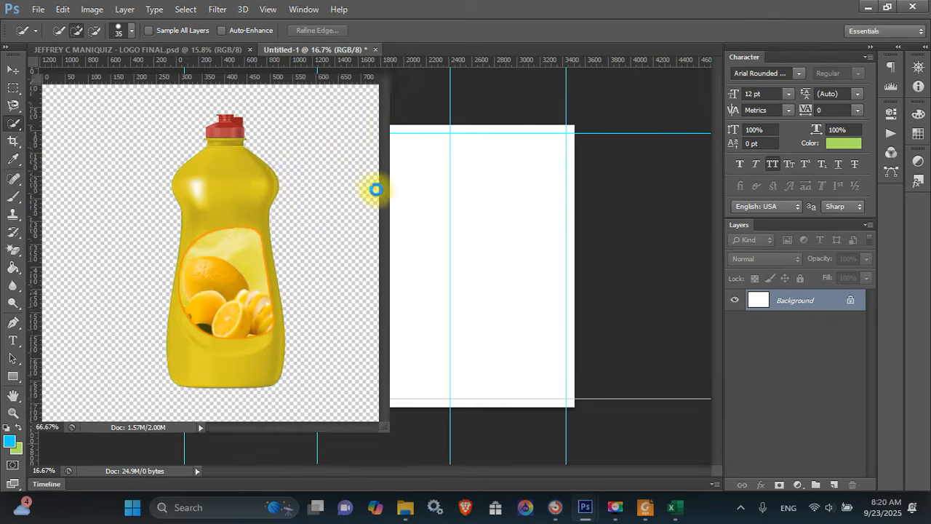
Drag the deselected bottle into Untitled-1 as Layer 1 and close the PNG window
left_click(255, 187)
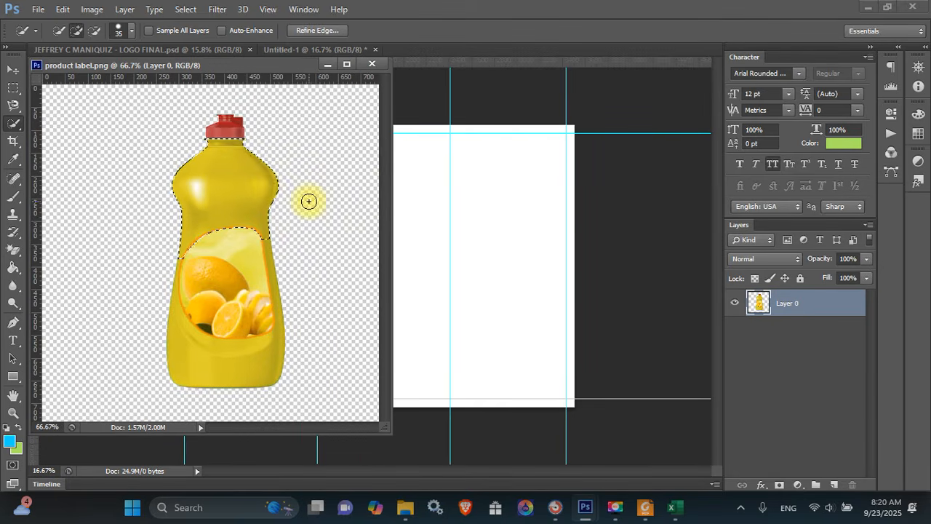
key("ctrl+d")
key("v")
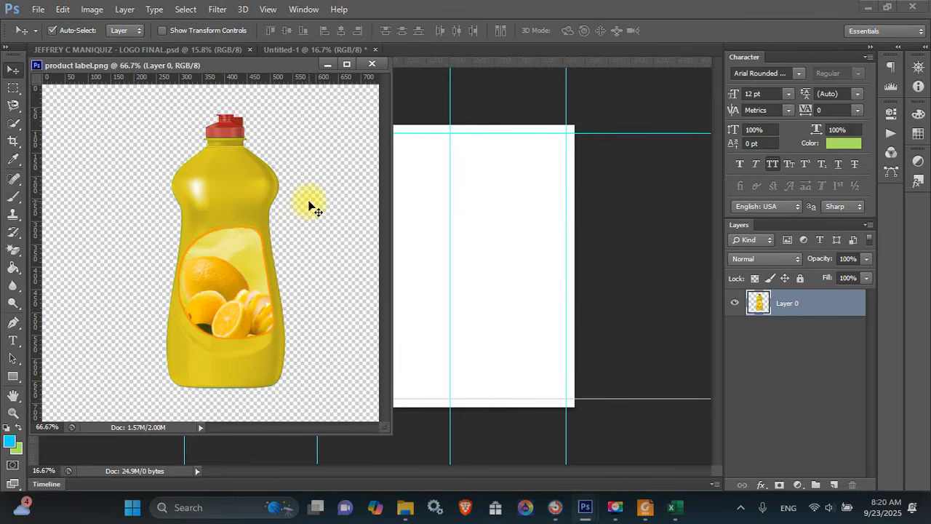
left_click_drag(243, 194, 495, 249)
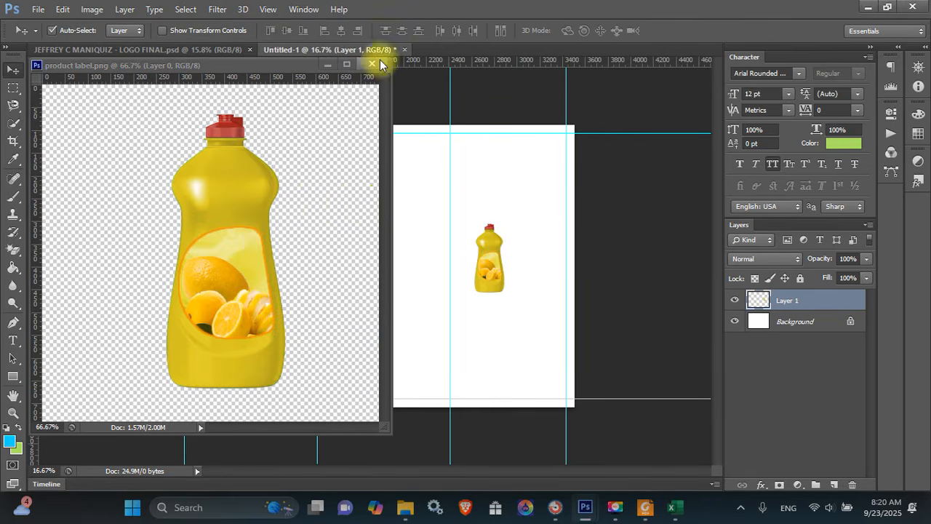
left_click(361, 64)
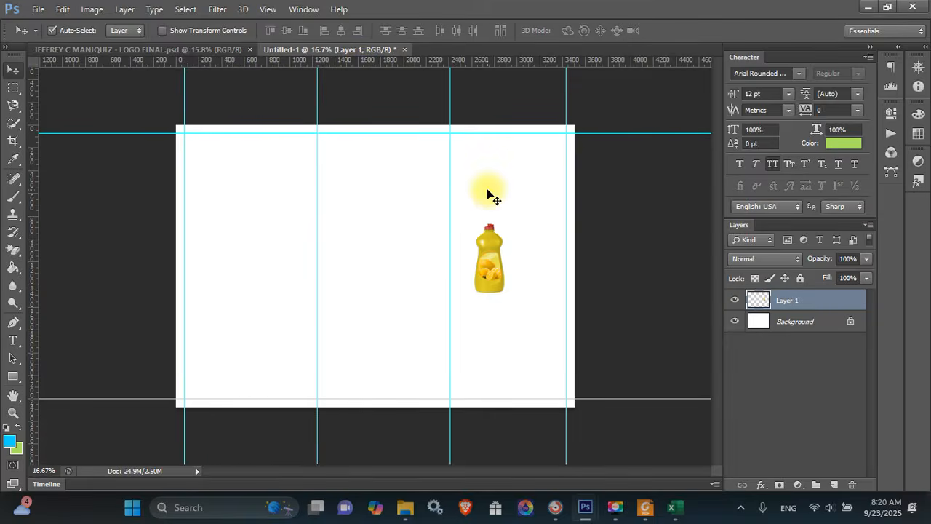
key("ctrl+o")
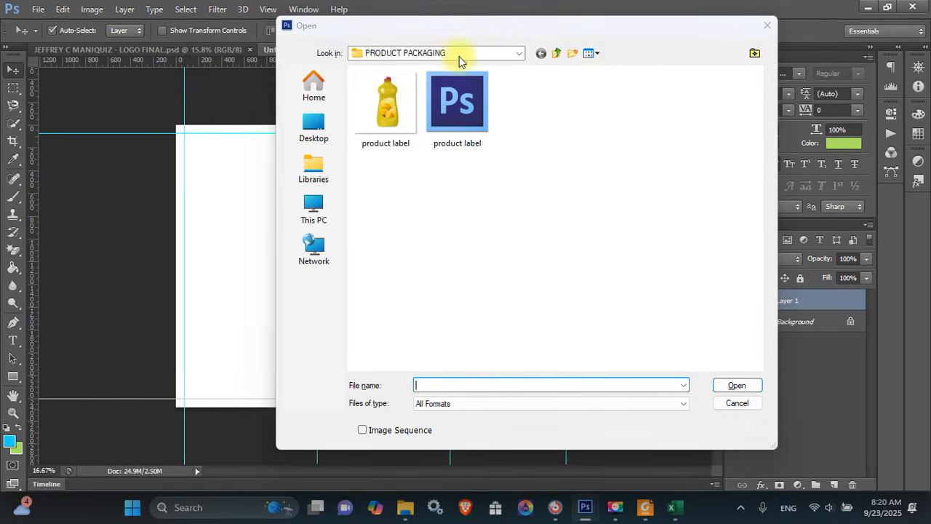
Browse to C: > Users > Public > Visual Graphics Design training folder
left_click(315, 209)
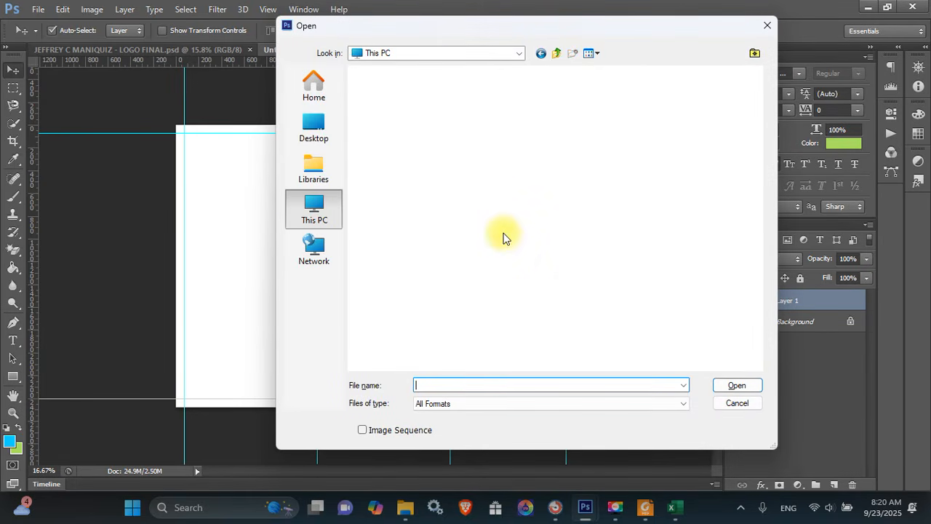
double_click(440, 115)
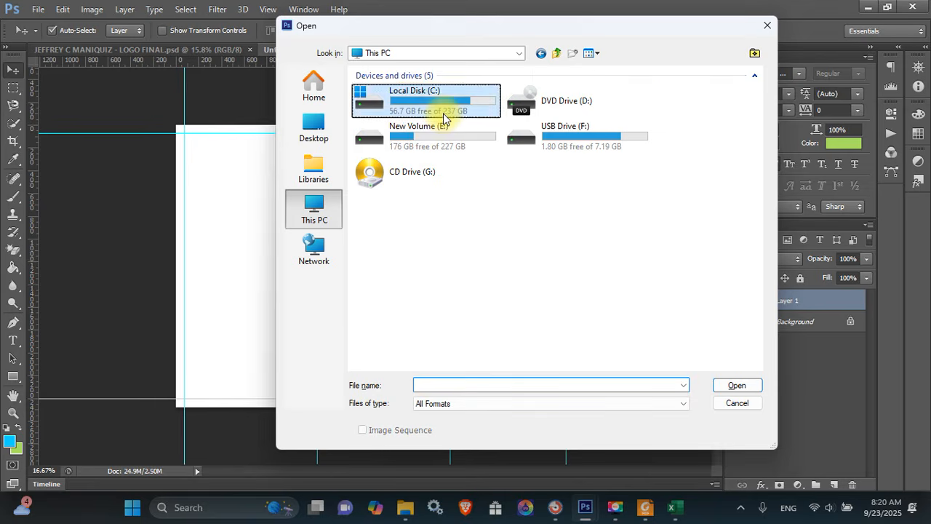
double_click(408, 195)
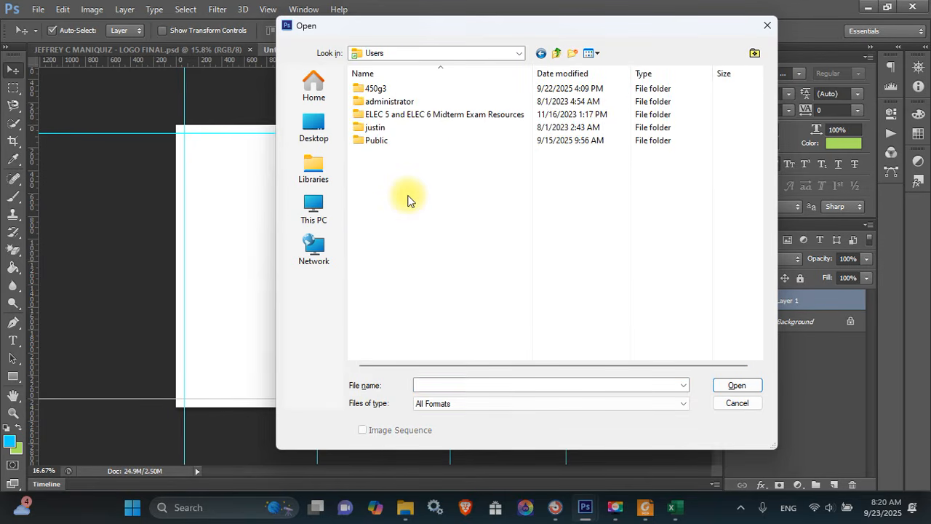
key("Down")
key("Down")
key("Down")
key("Down")
key("Down")
key("Return")
key("Down")
key("Down")
key("Down")
key("Down")
key("Down")
key("Down")
key("Down")
key("Down")
key("Down")
key("Down")
key("Down")
key("Down")
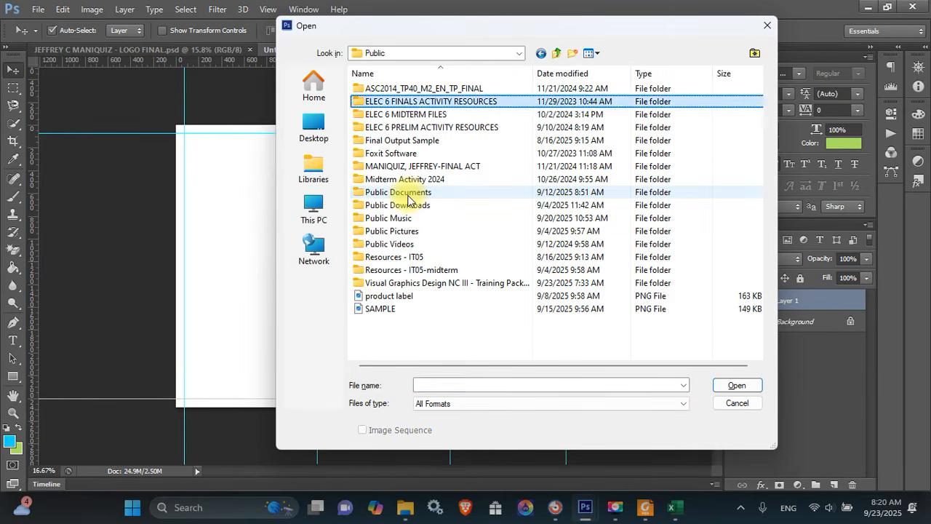
key("Down")
key("Down")
key("Down")
key("Down")
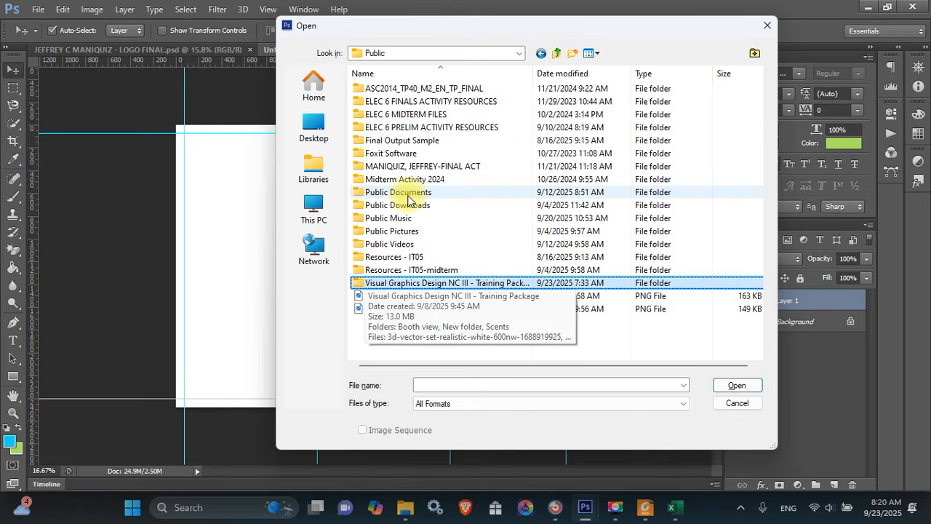
key("Return")
Pick the dishwashing-liquid image and try to open it, which triggers a program error
key("Down")
key("Down")
key("Down")
key("Up")
key("Up")
key("Right")
key("Down")
key("Down")
key("Right")
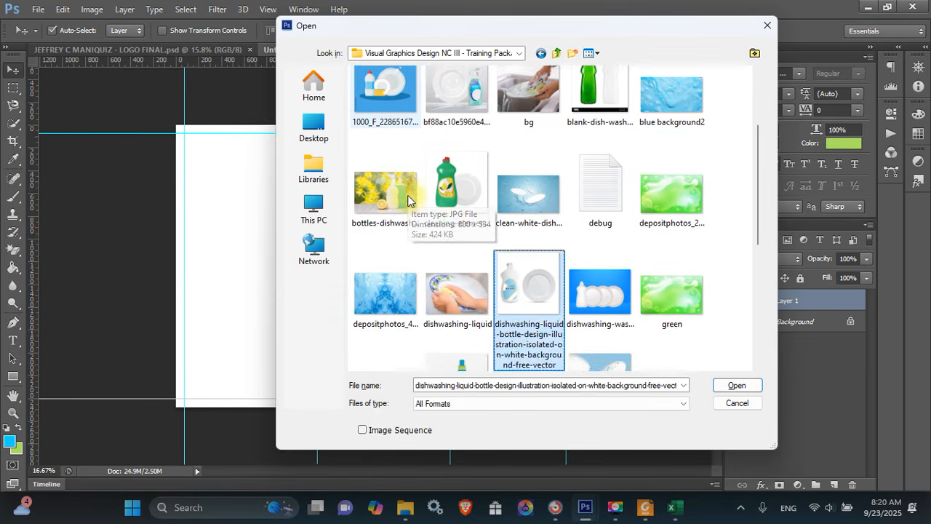
key("Right")
key("Right")
key("Up")
key("Down")
key("Down")
key("Up")
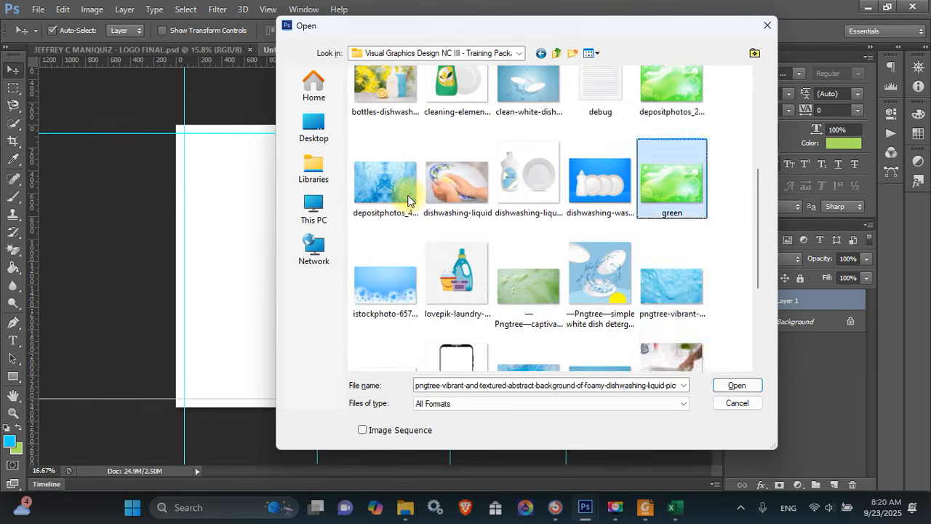
key("Left")
key("Left")
key("Left")
key("Left")
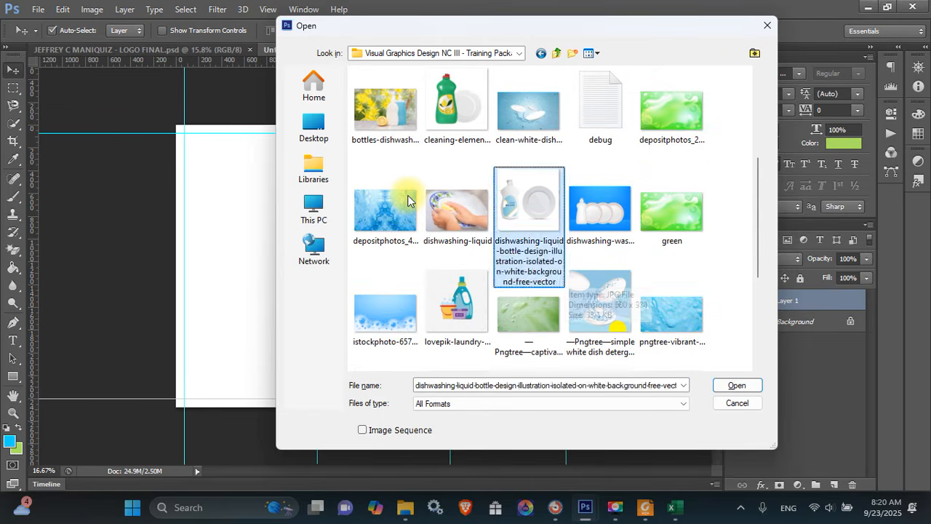
key("Return")
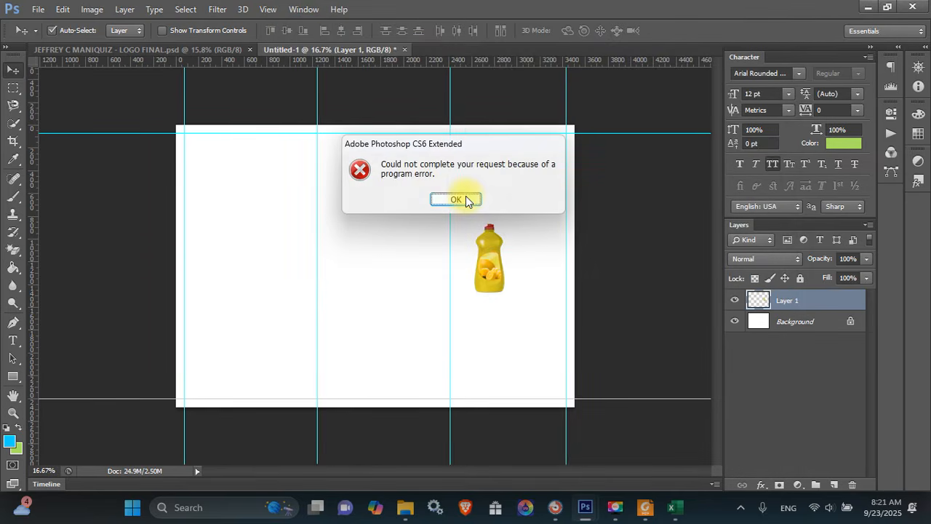
Dismiss the error alert and open blue background2.jpg instead
left_click(456, 199)
key("ctrl+o")
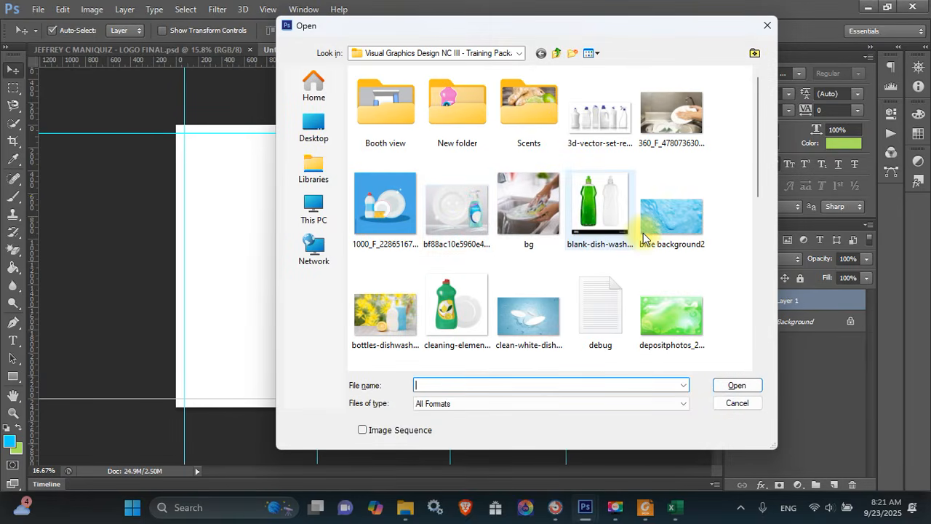
double_click(647, 221)
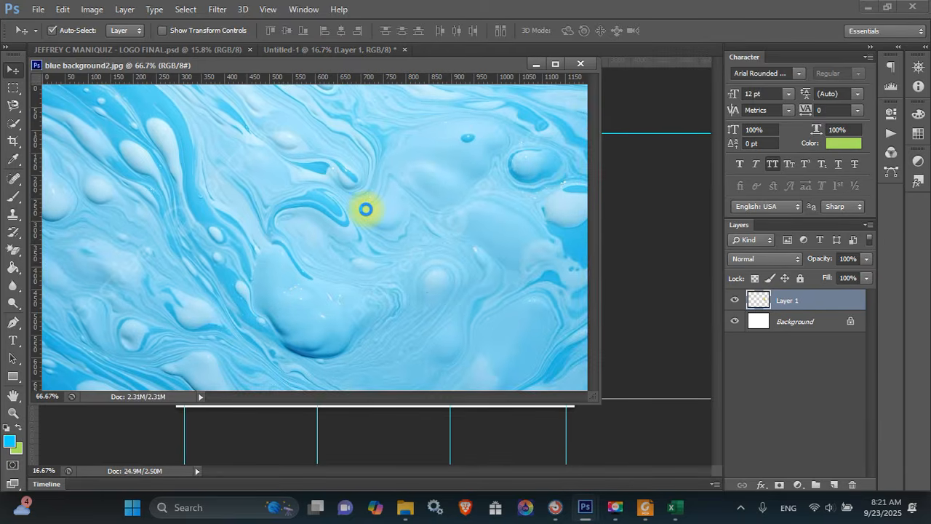
Copy blue background2 into the brochure as Layer 2 and close its window
left_click(378, 204)
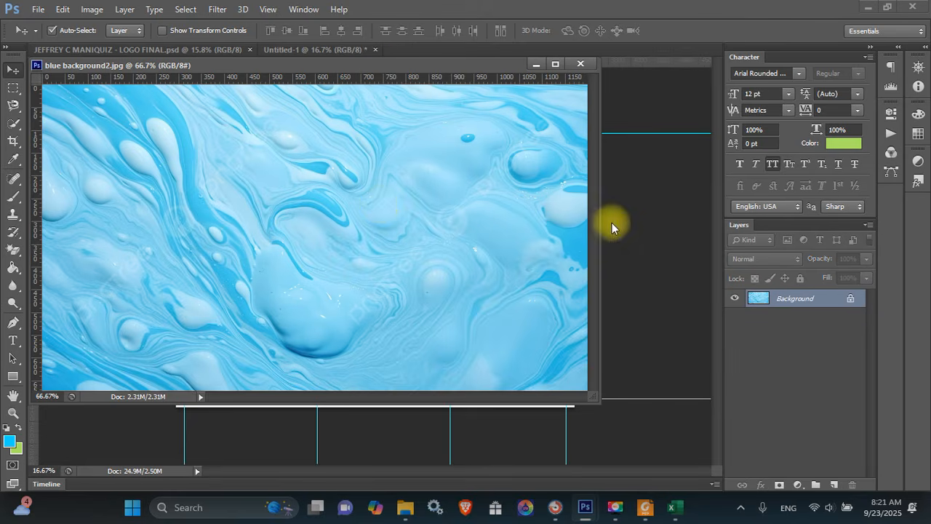
left_click_drag(461, 187, 636, 230)
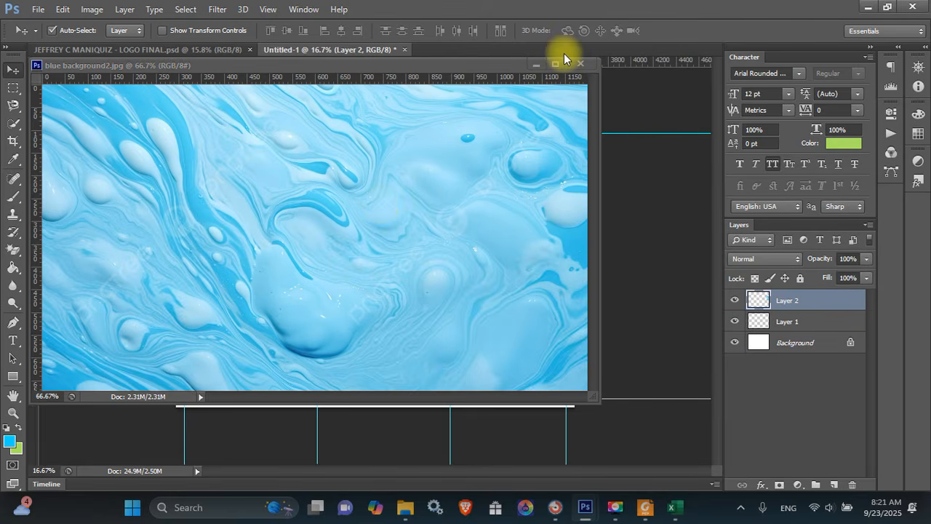
left_click(581, 64)
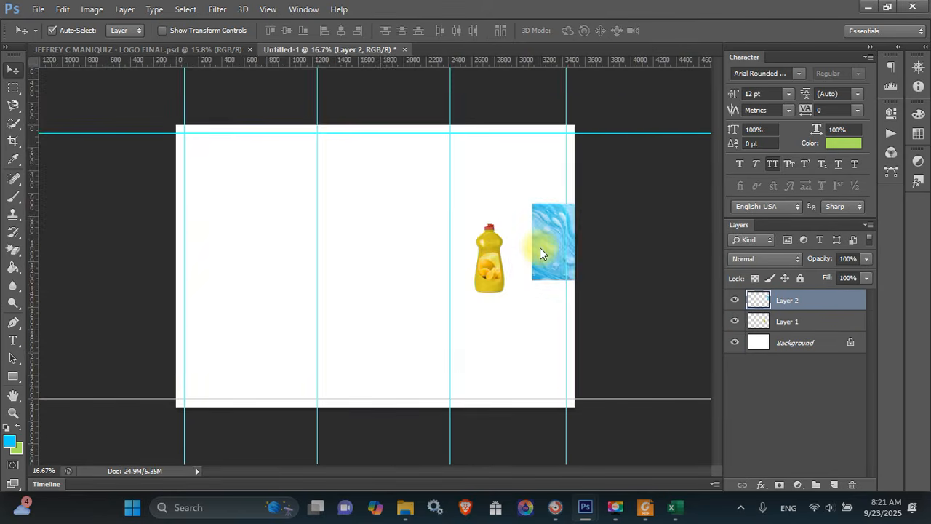
Stretch the blue layer over the whole canvas and move it below the bottle layer
key("ctrl+t")
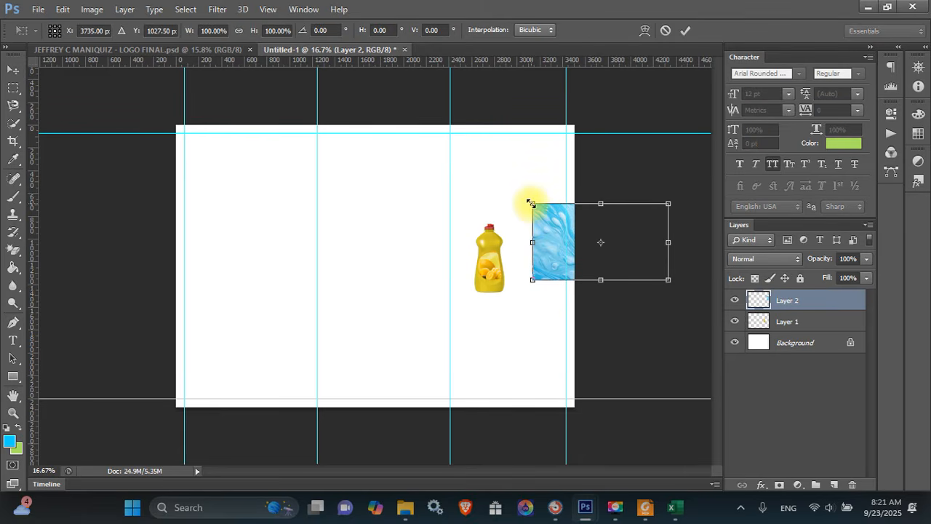
left_click_drag(531, 203, 167, 118)
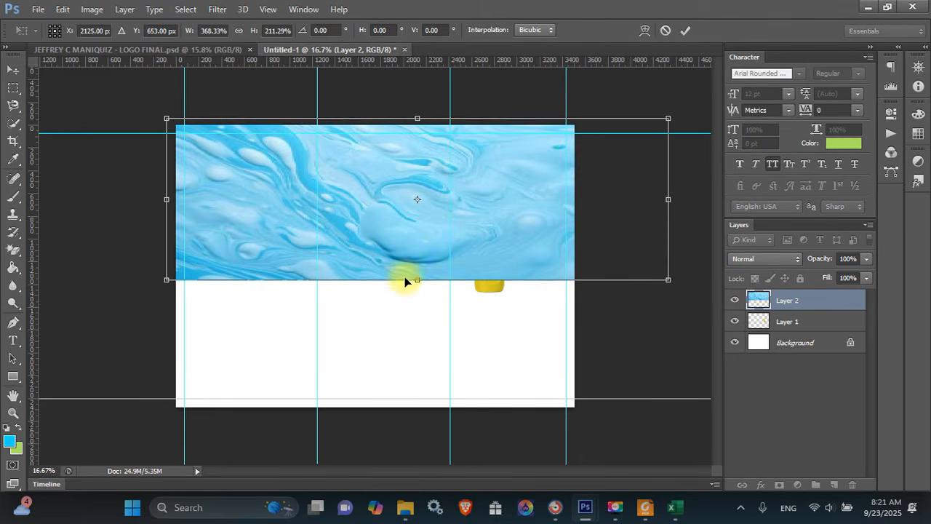
left_click_drag(417, 278, 387, 401)
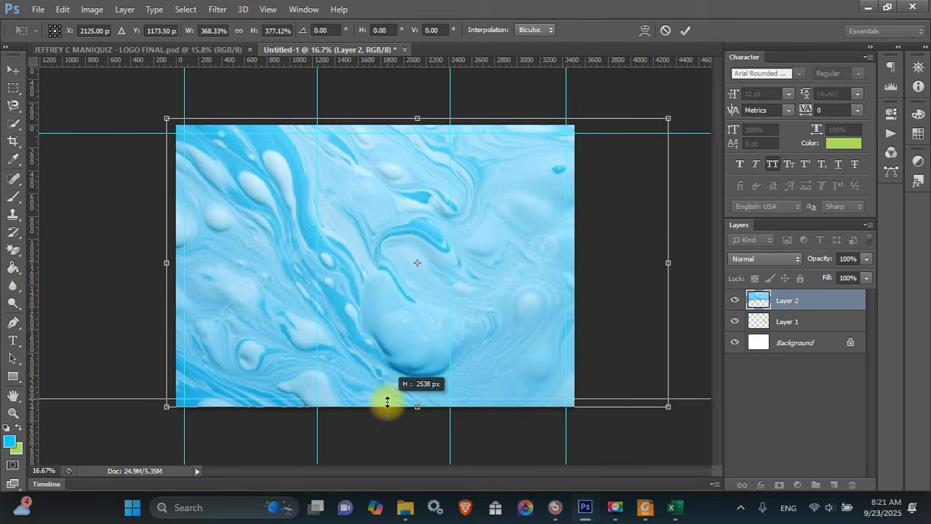
left_click_drag(666, 262, 648, 262)
left_click_drag(166, 263, 128, 260)
key("Return")
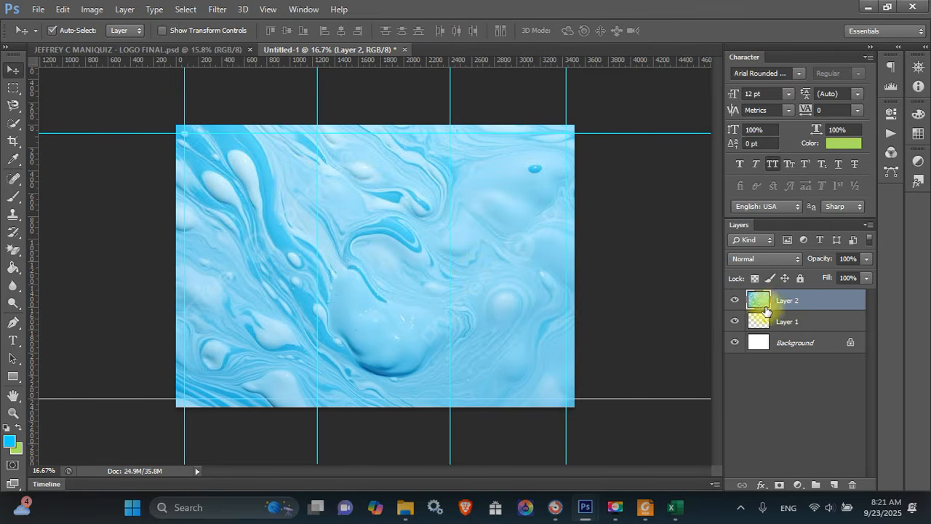
left_click_drag(765, 310, 792, 329)
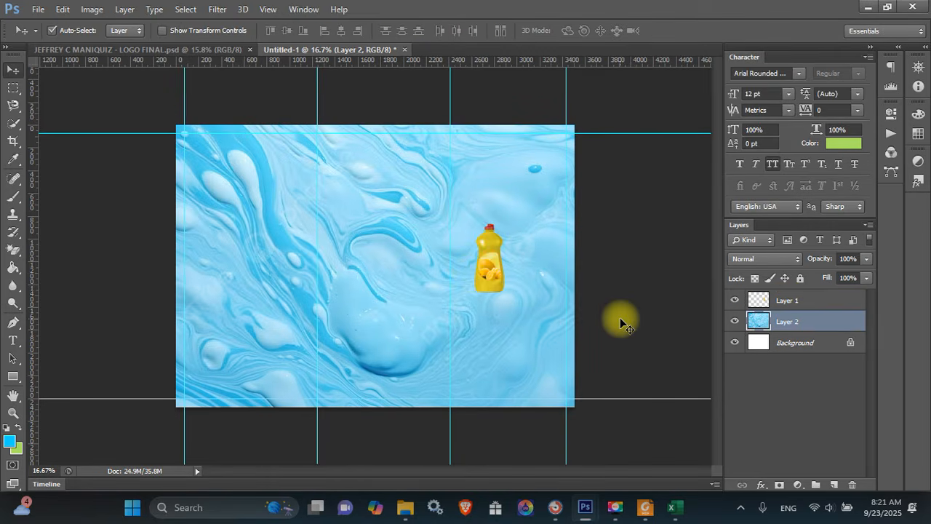
key("ctrl+u")
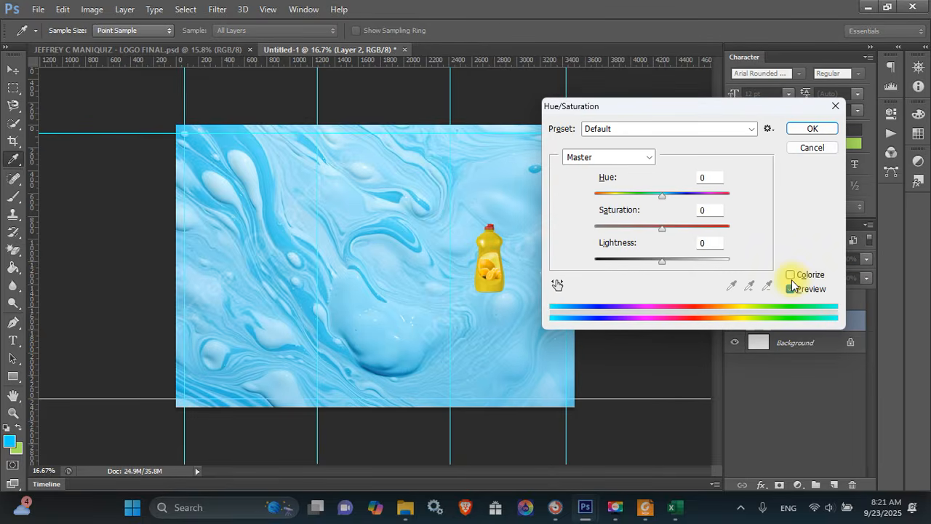
Colorize the blue background golden yellow: Hue 49, Saturation 79, Lightness +4
left_click(790, 275)
left_click_drag(667, 197, 696, 234)
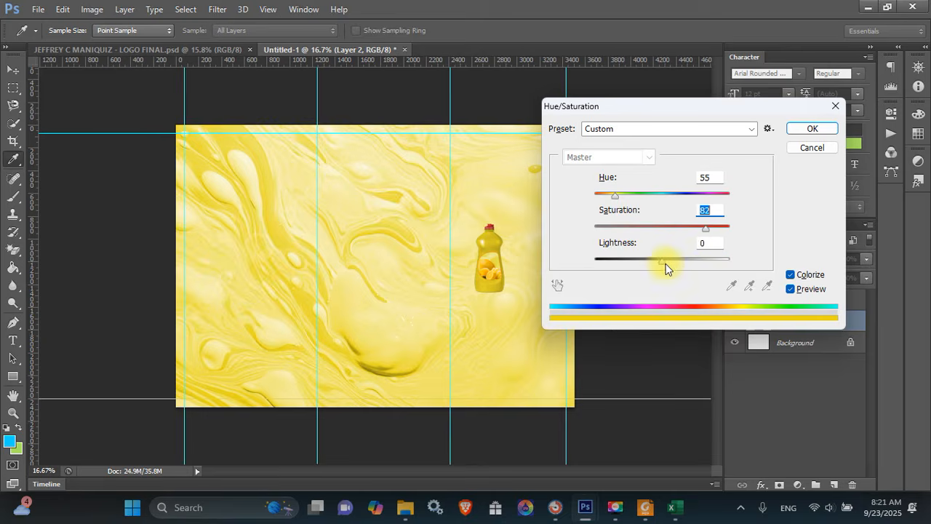
mouse_move(663, 262)
left_mouse_down()
mouse_move(650, 259)
mouse_move(664, 260)
left_mouse_up()
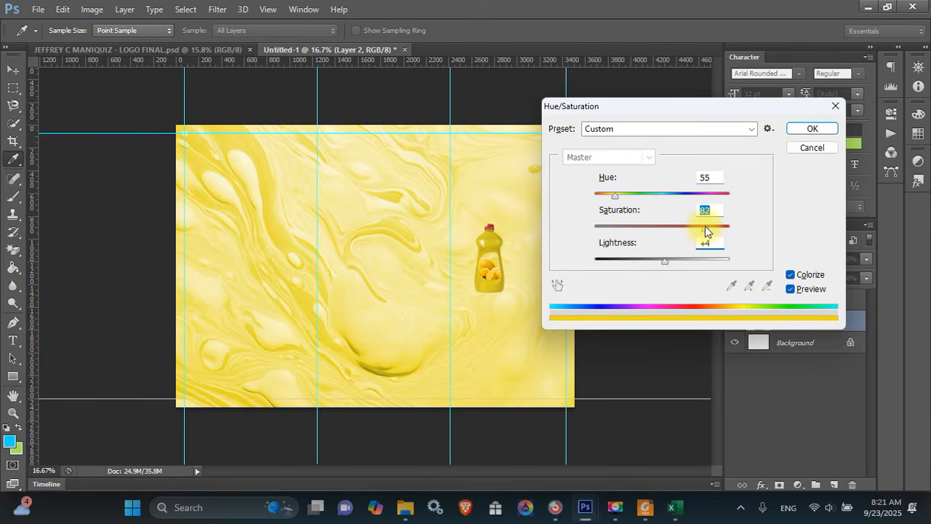
left_click_drag(614, 202, 612, 202)
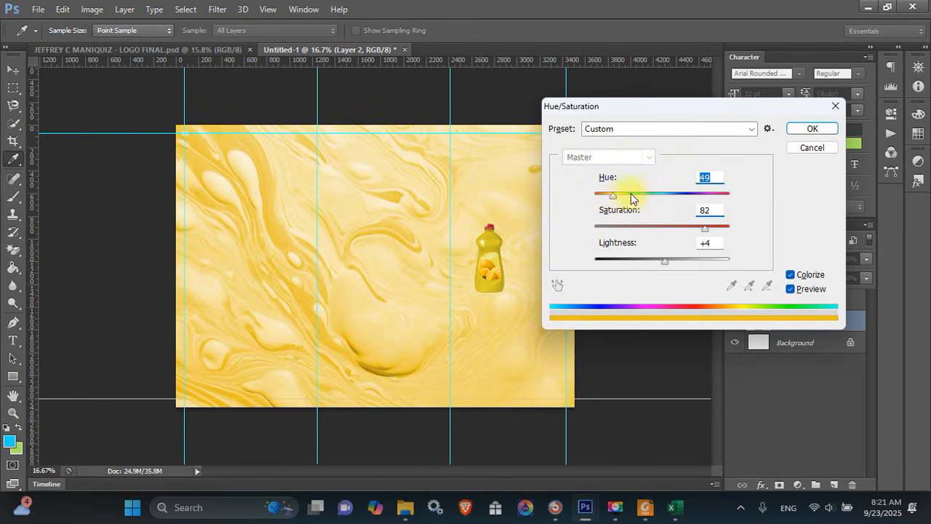
left_click_drag(704, 230, 701, 229)
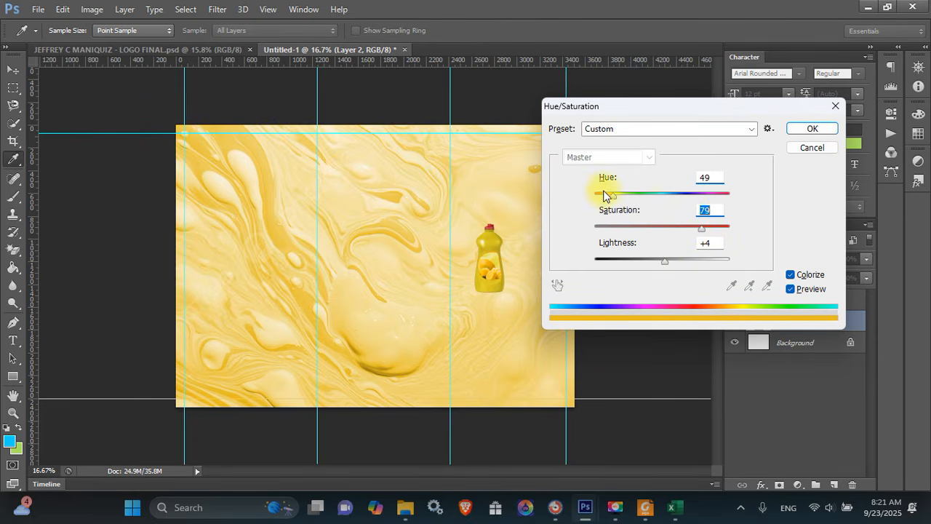
left_click(812, 130)
Open green.jpg after a first attempt ends in a program error alert
key("v")
key("ctrl+o")
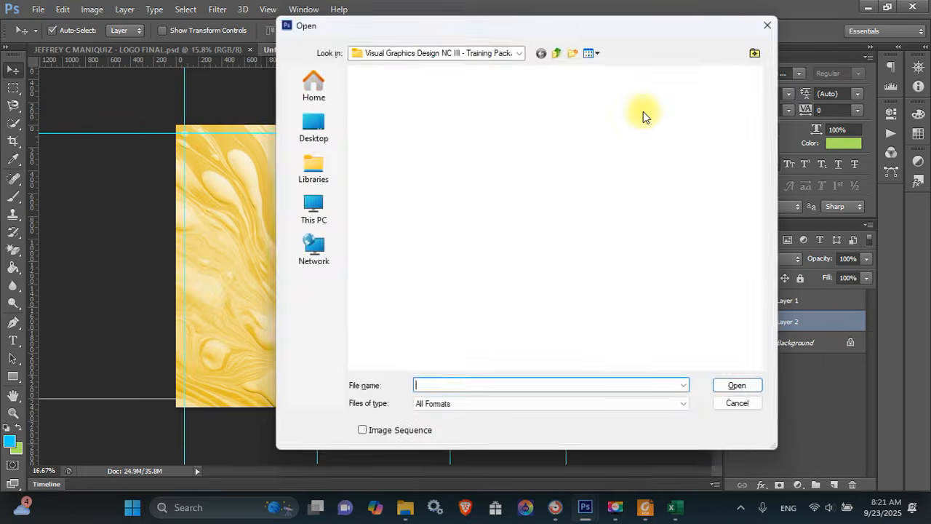
double_click(704, 348)
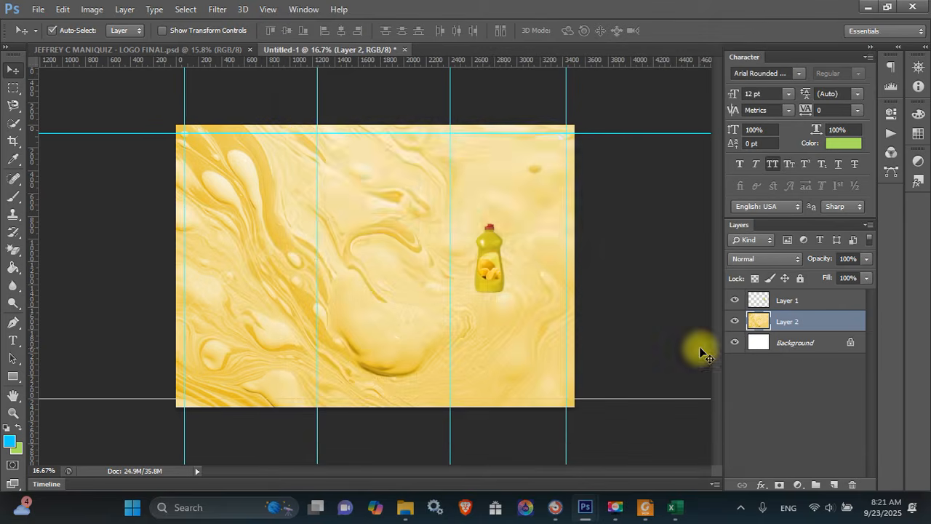
key("Return")
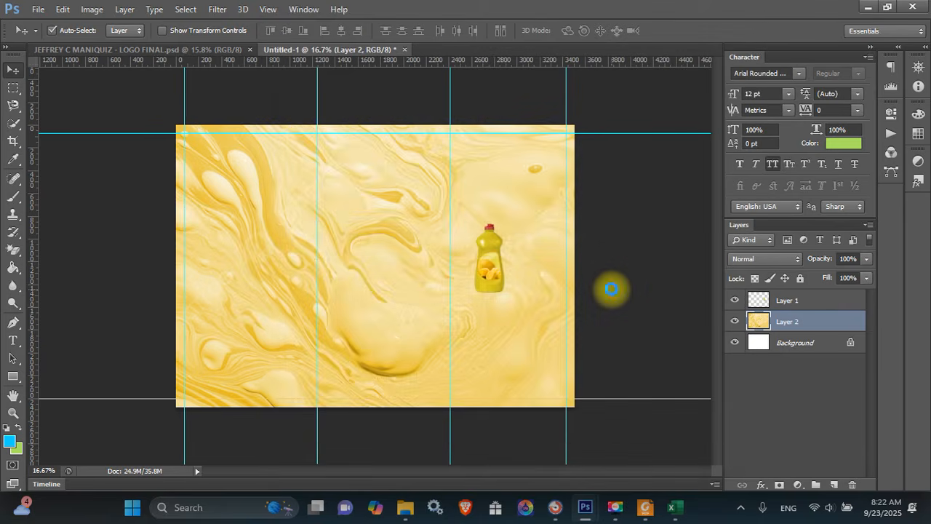
key("ctrl+o")
scroll(604, 247, "down", 5)
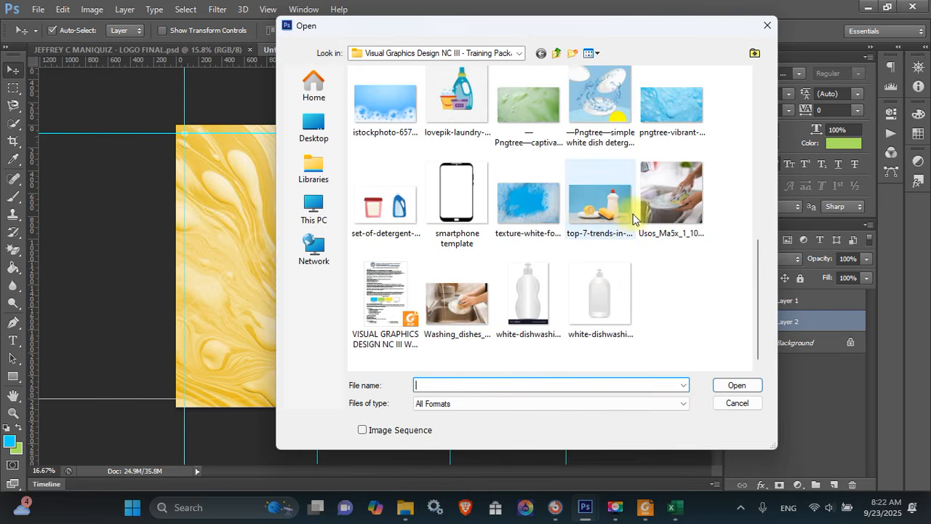
left_click(622, 119)
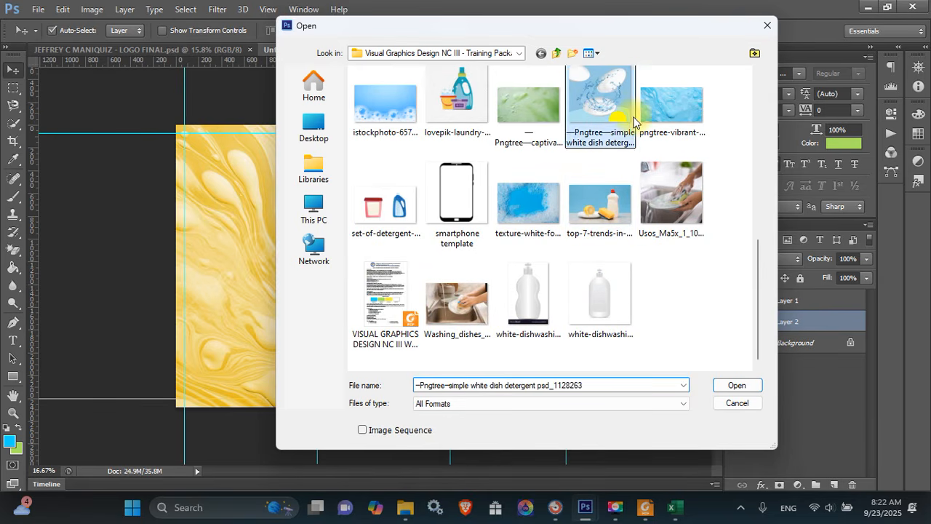
scroll(633, 120, "up", 5)
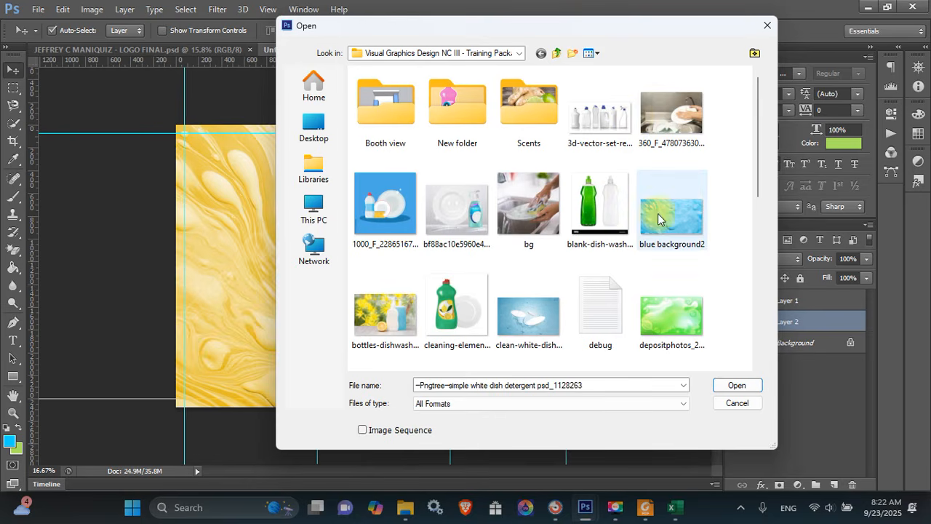
left_click(668, 251)
key("Down")
key("Down")
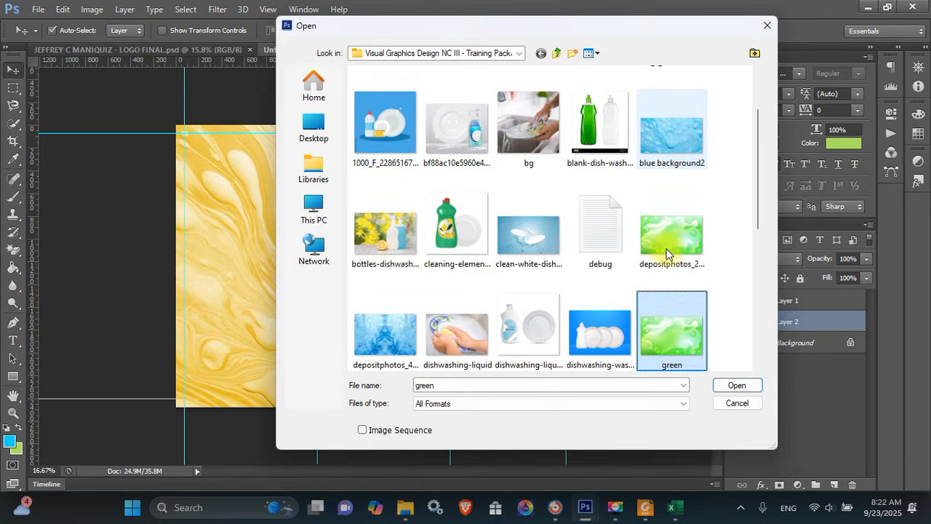
key("Return")
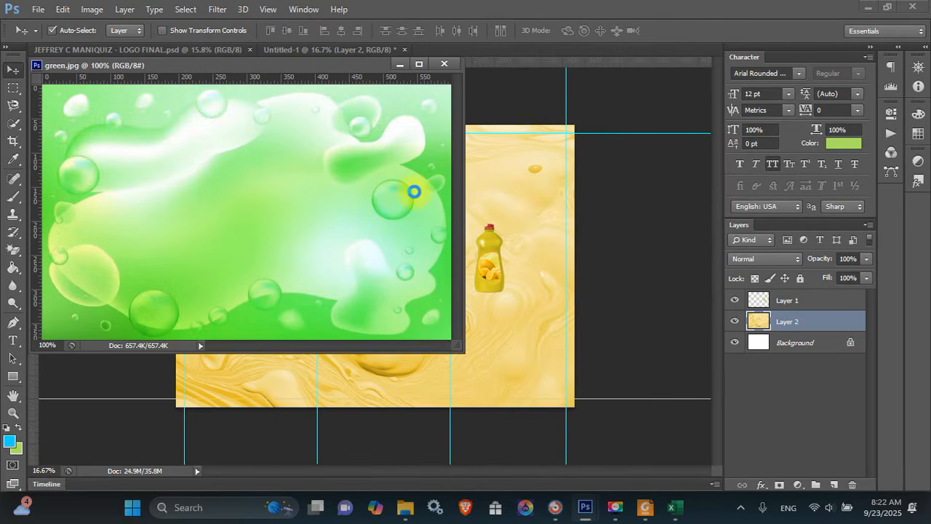
Copy green.jpg into the brochure as Layer 3 and scale it to cover the canvas
left_click_drag(411, 191, 518, 187)
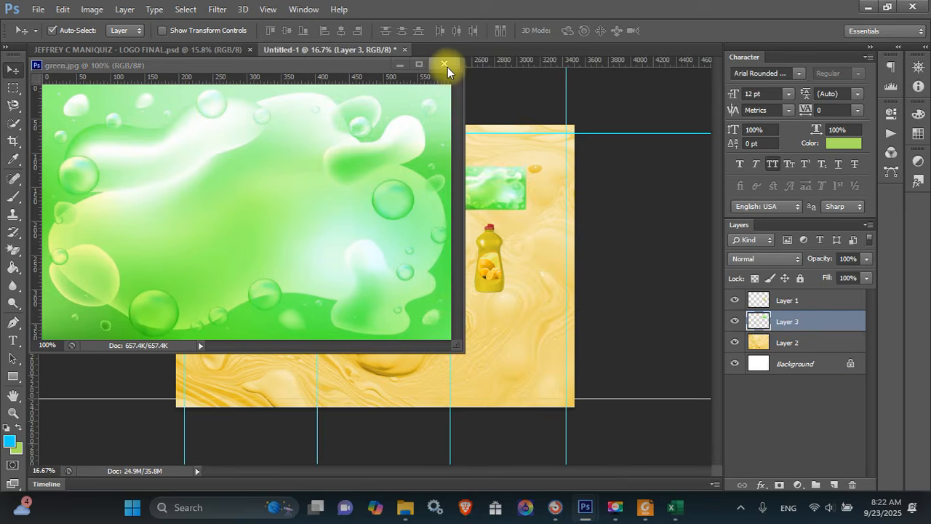
left_click(445, 64)
key("ctrl+t")
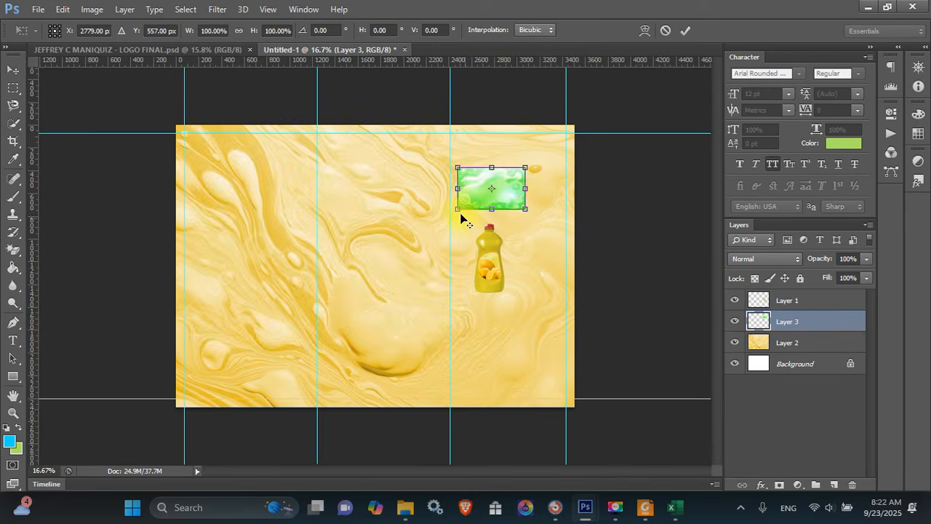
left_click_drag(444, 219, 276, 322)
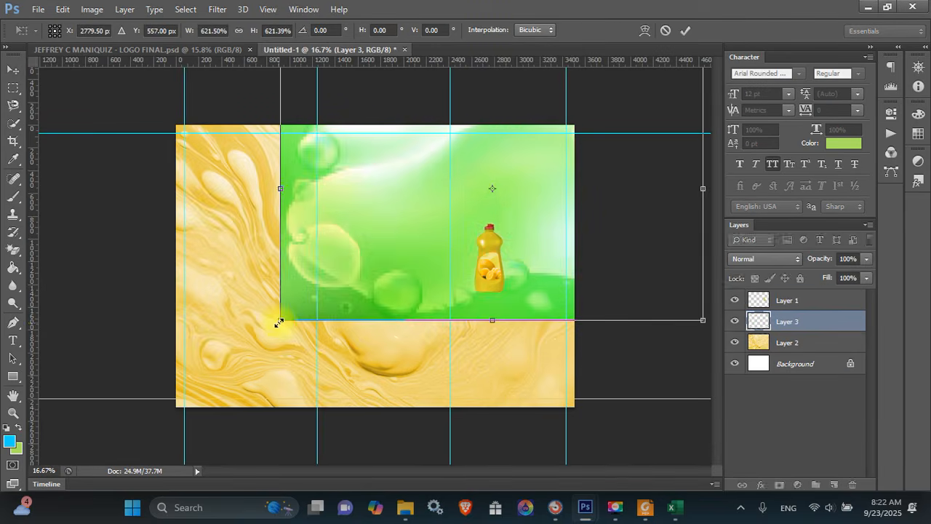
left_click_drag(389, 263, 263, 357)
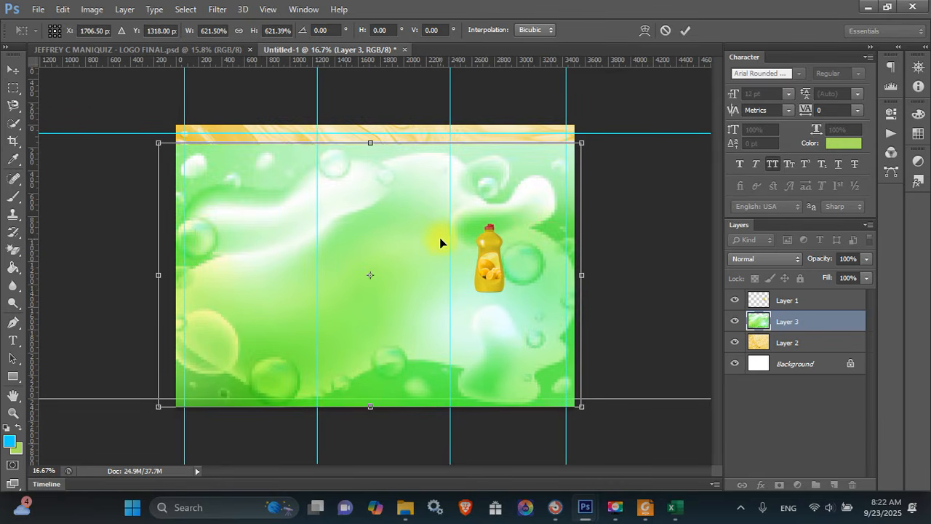
left_click_drag(580, 143, 615, 117)
key("Return")
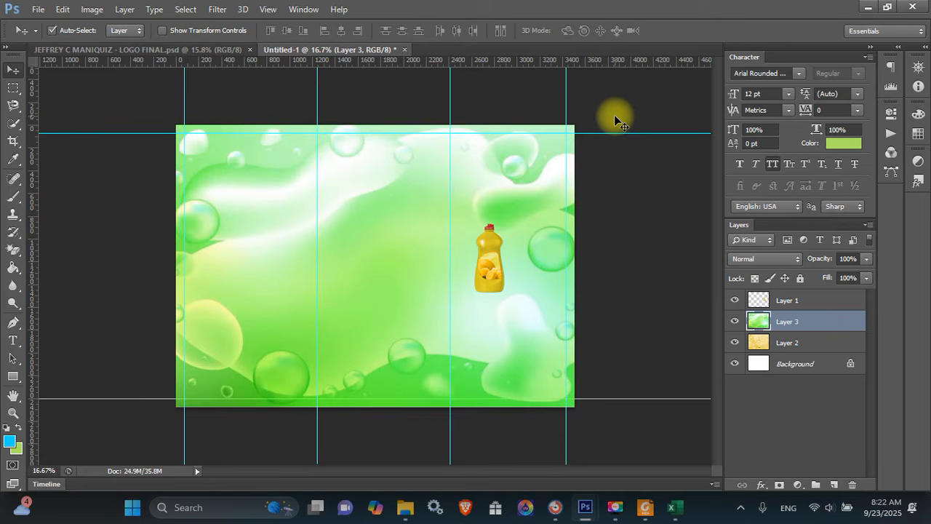
Try Soft Light, Hard Light, Screen and Overlay on Layer 3, then return to Normal
left_click(762, 261)
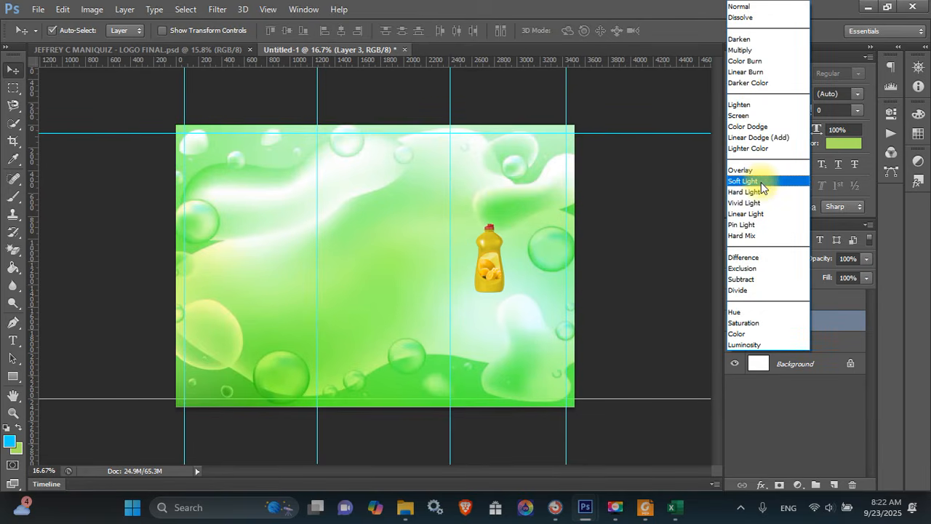
left_click(760, 182)
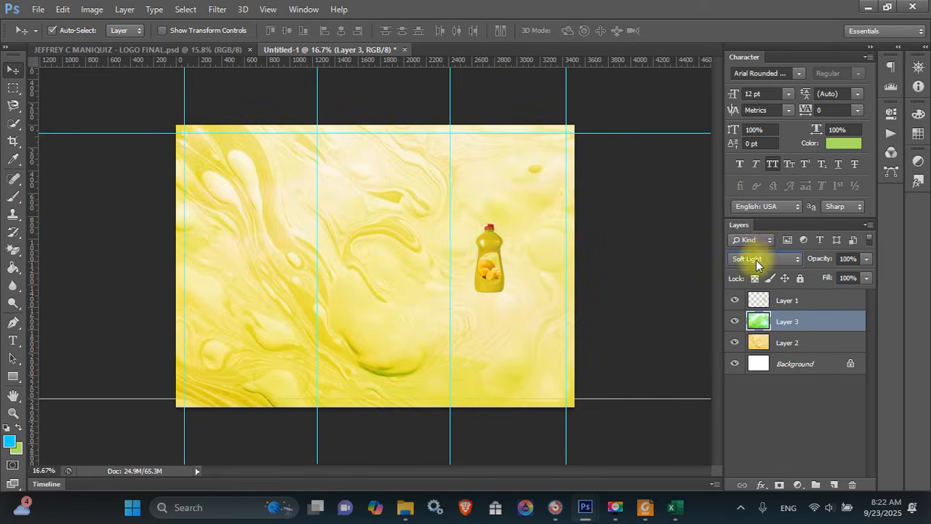
left_click(762, 257)
left_click(757, 192)
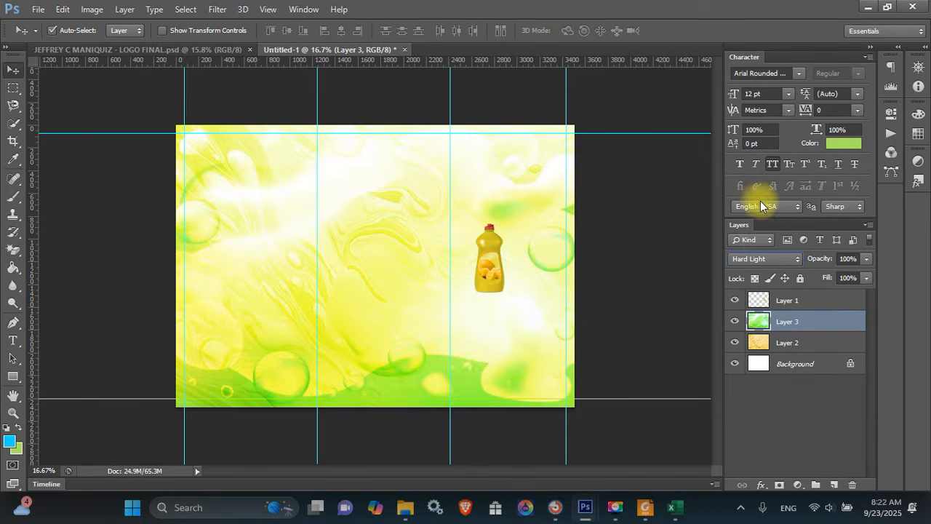
left_click(765, 264)
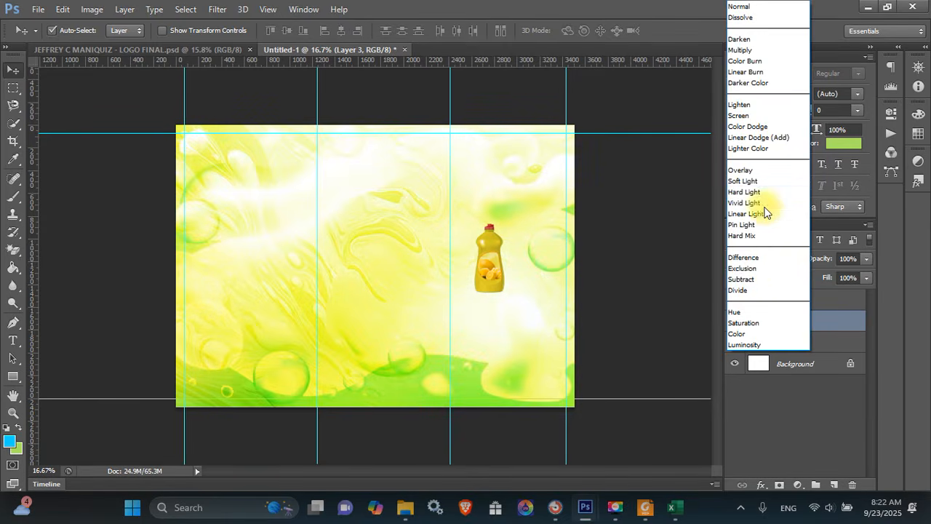
left_click(769, 118)
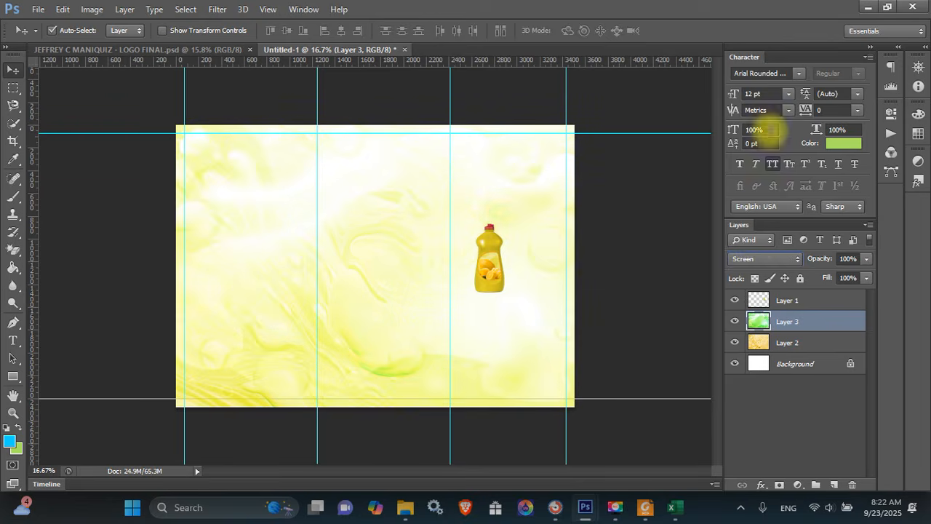
left_click(763, 260)
left_click(753, 192)
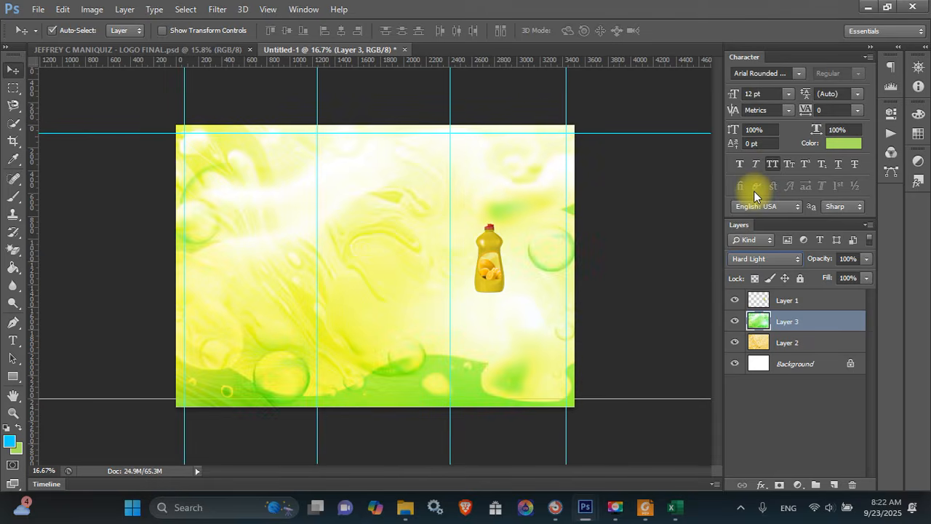
left_click(761, 262)
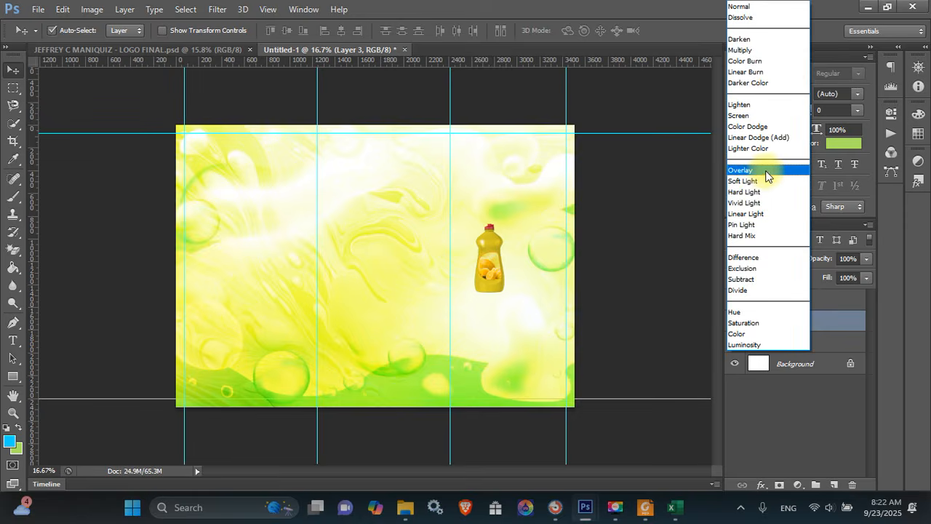
left_click(764, 173)
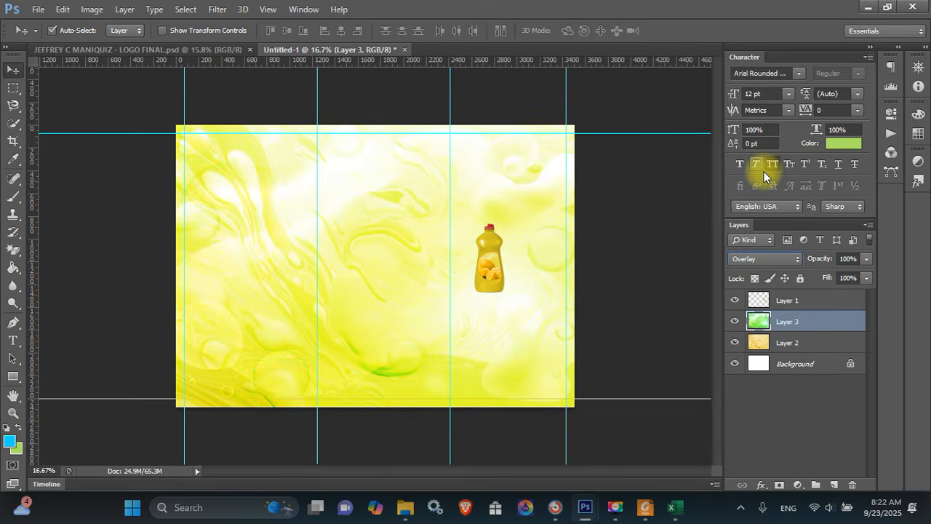
left_click(758, 261)
left_click(752, 7)
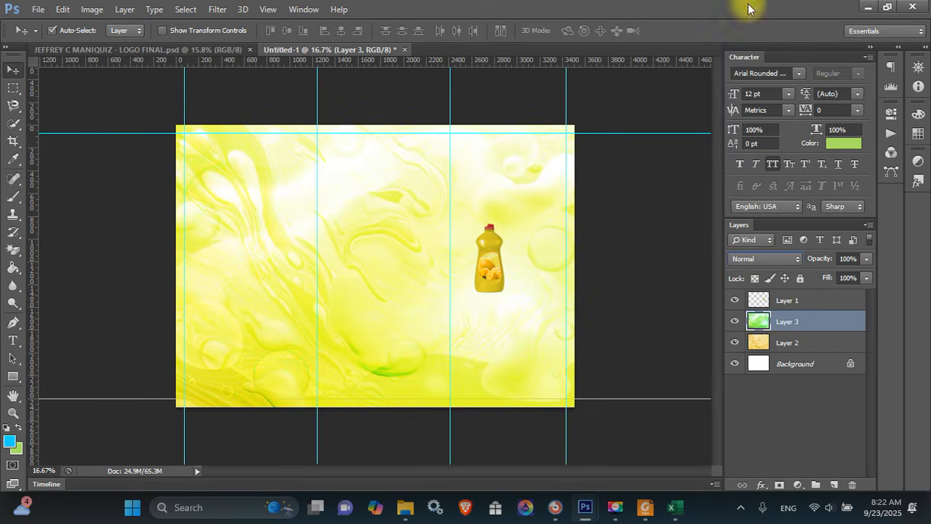
Set the green bubble layer's opacity to 30%
left_click(851, 258)
type("5")
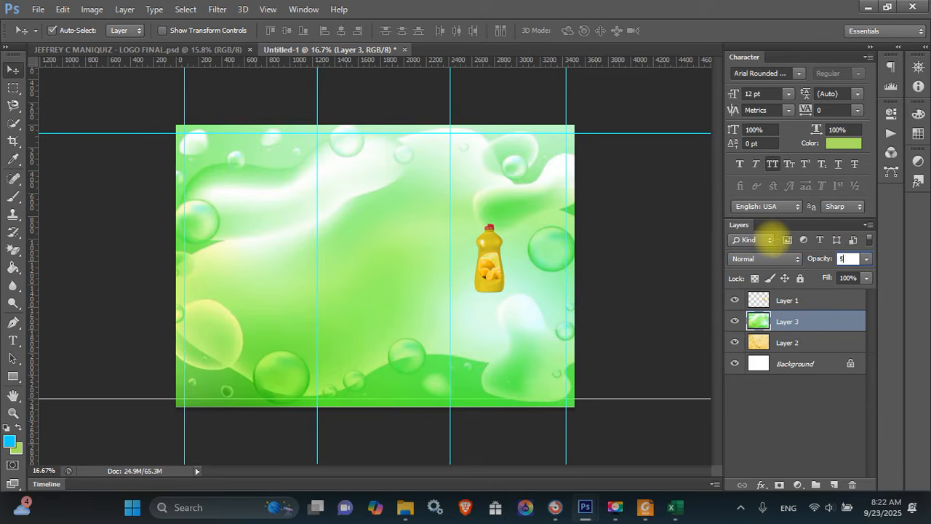
type("0")
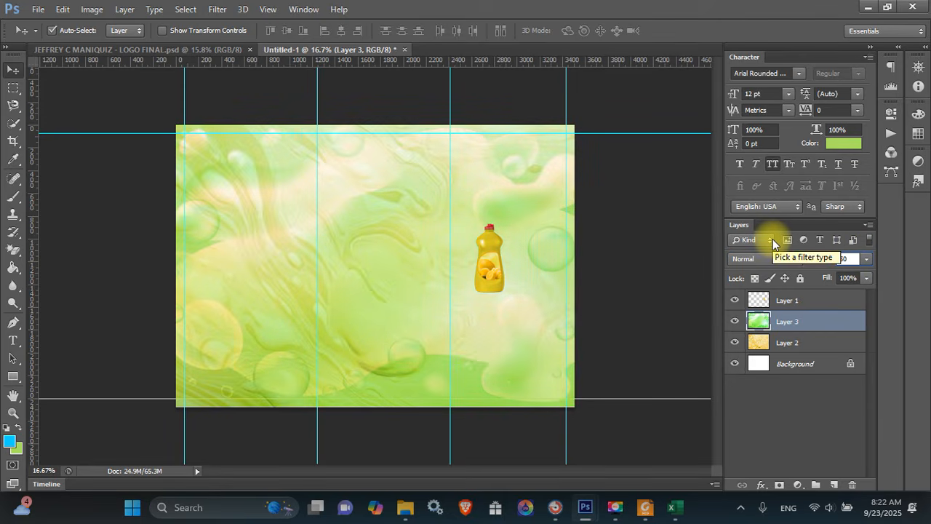
key("BackSpace")
key("BackSpace")
type("30")
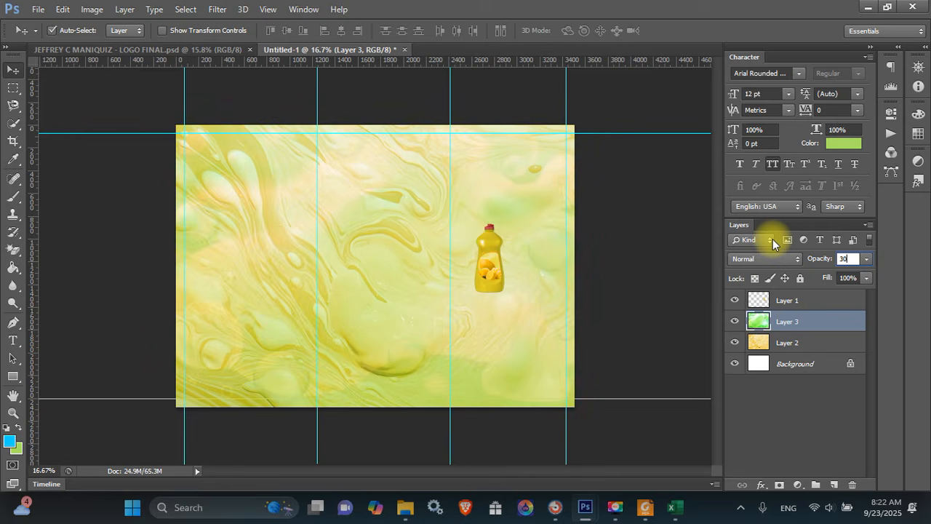
key("Return")
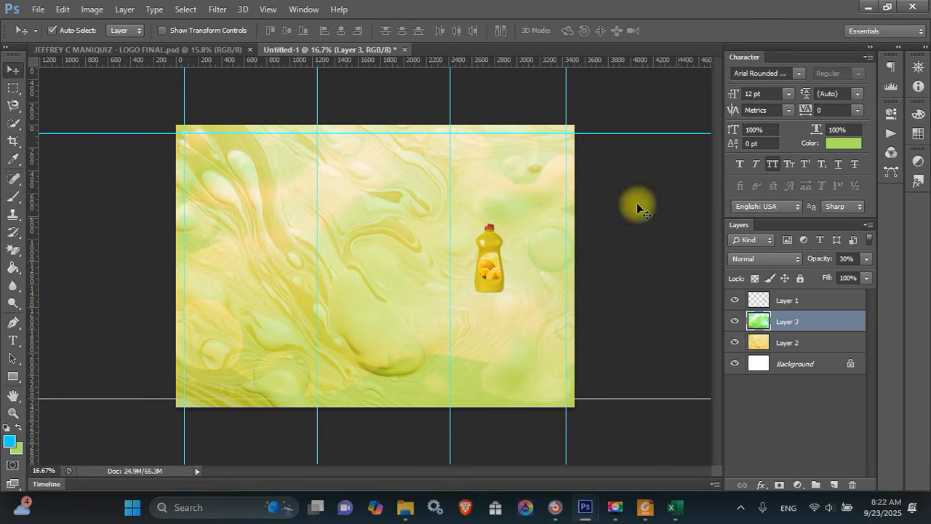
Scale the bottle on Layer 1 up about three times and move it right and down
left_click(499, 243)
key("ctrl+t")
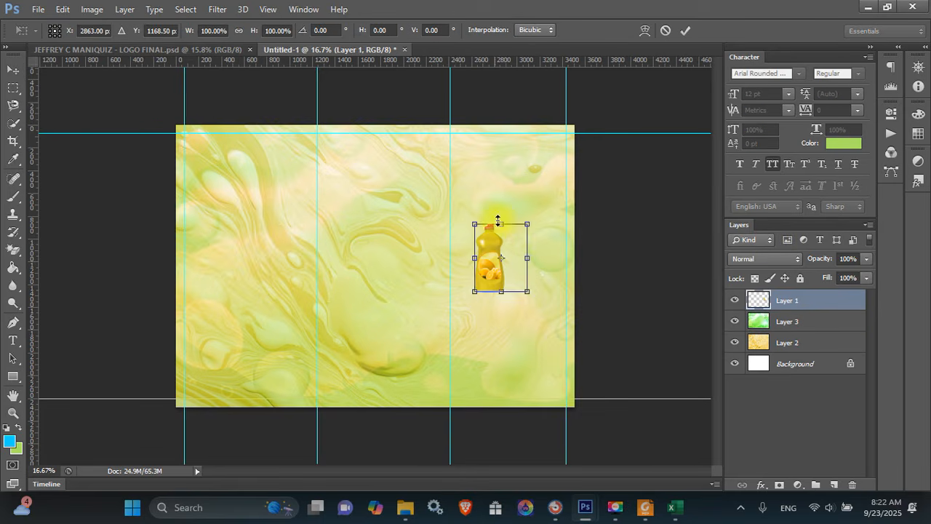
left_click_drag(531, 226, 592, 172)
key("Return")
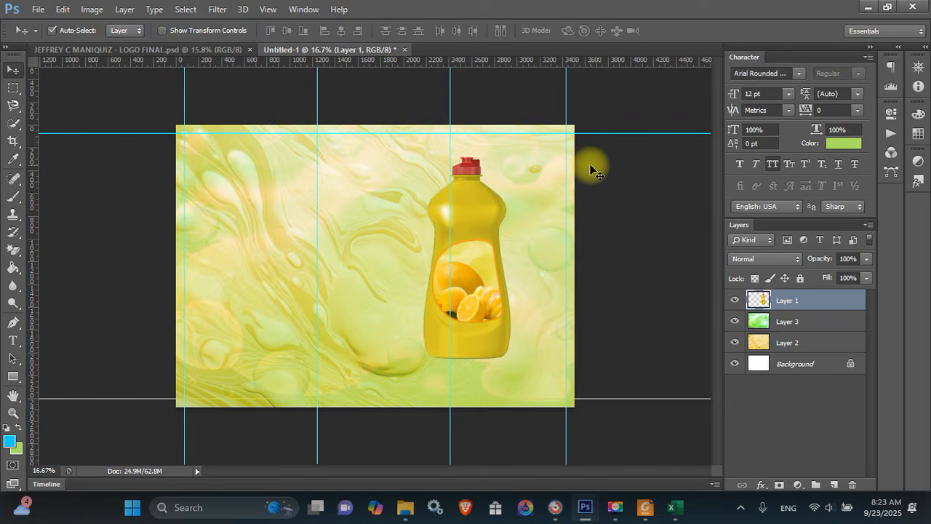
left_click_drag(501, 225, 523, 258)
Enlarge the bottle further and nudge it into place with Shift+arrow keys
key("ctrl+t")
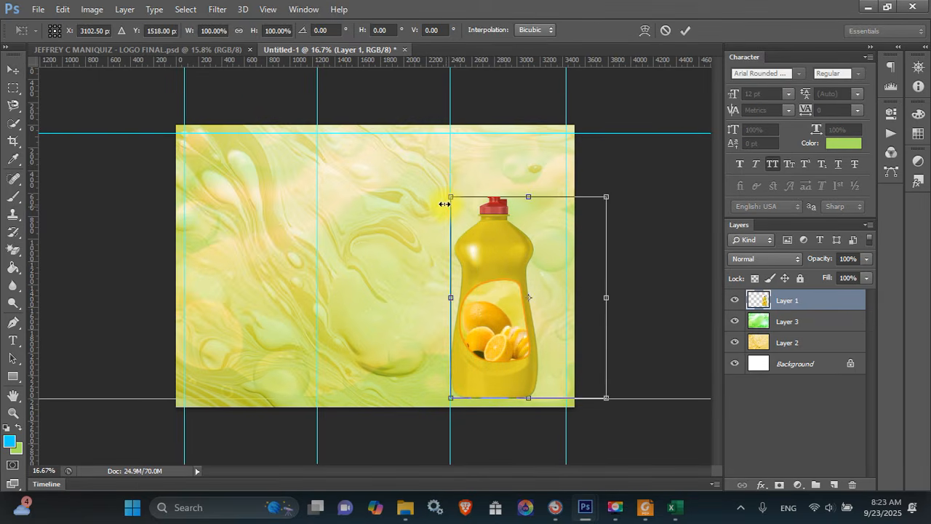
left_click_drag(448, 197, 433, 173)
key("Return")
key("shift+Right")
key("shift+Right")
key("shift+Right")
key("shift+Right")
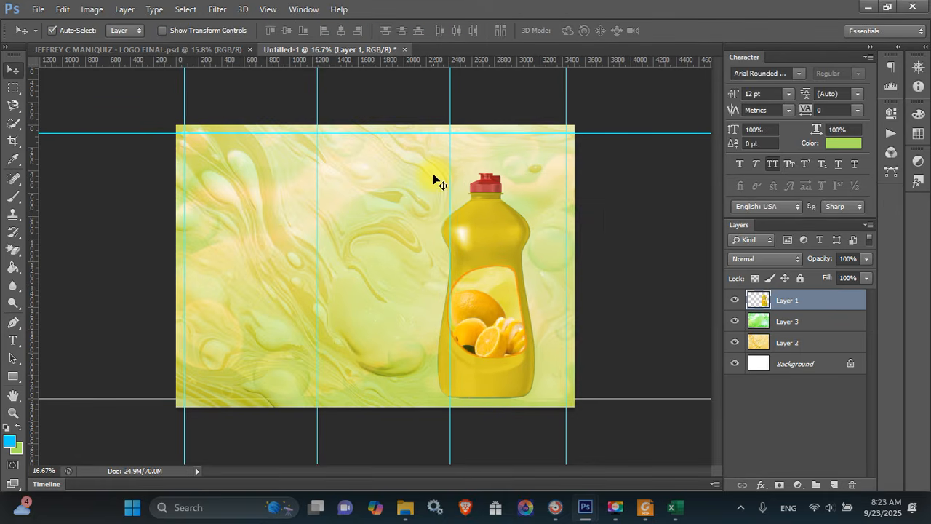
key("shift+Left")
key("shift+Left")
key("shift+Left")
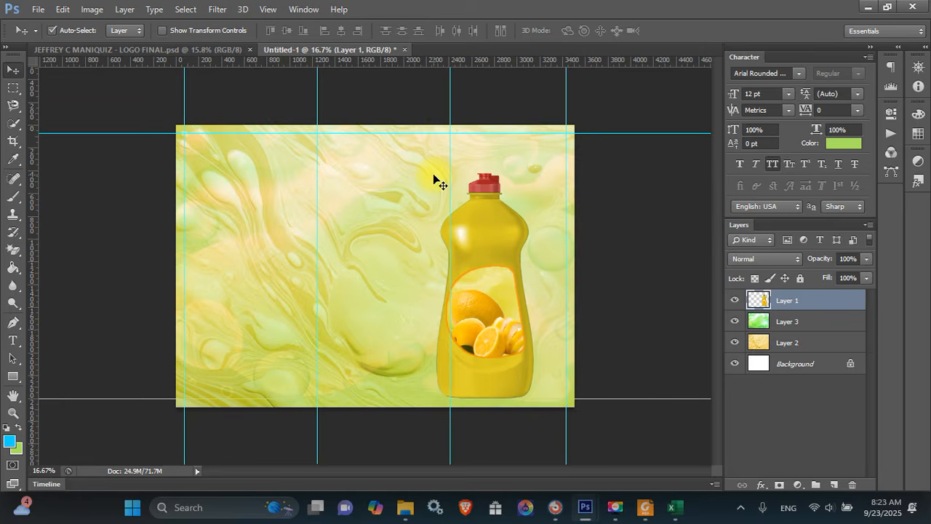
key("shift+Up")
key("shift+Up")
key("shift+Down")
key("shift+Down")
key("shift+Up")
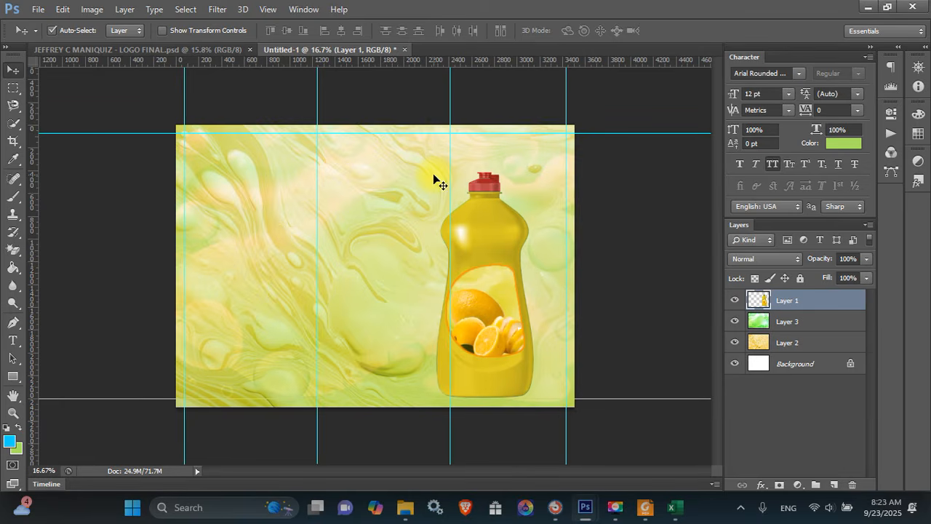
Give the bottle a final enlargement so it reaches higher in the right panel
key("ctrl+t")
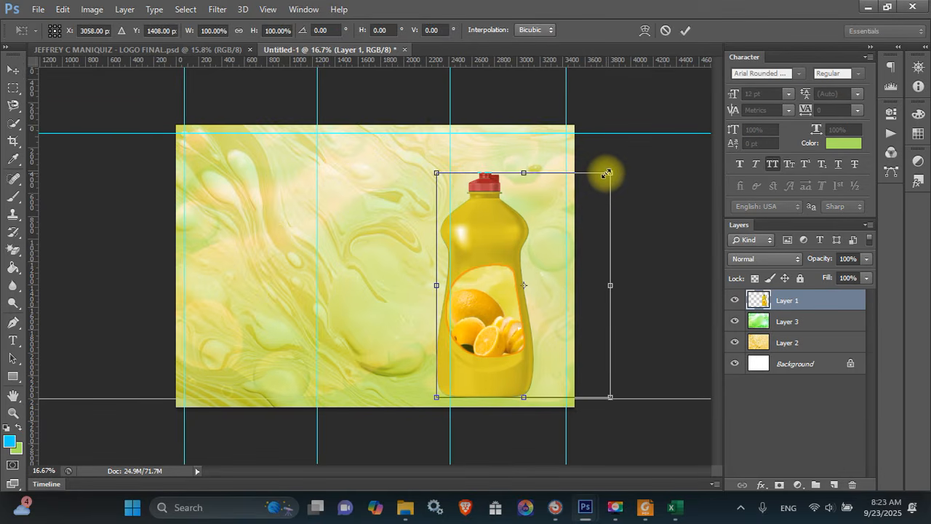
left_click_drag(607, 173, 619, 152)
key("Return")
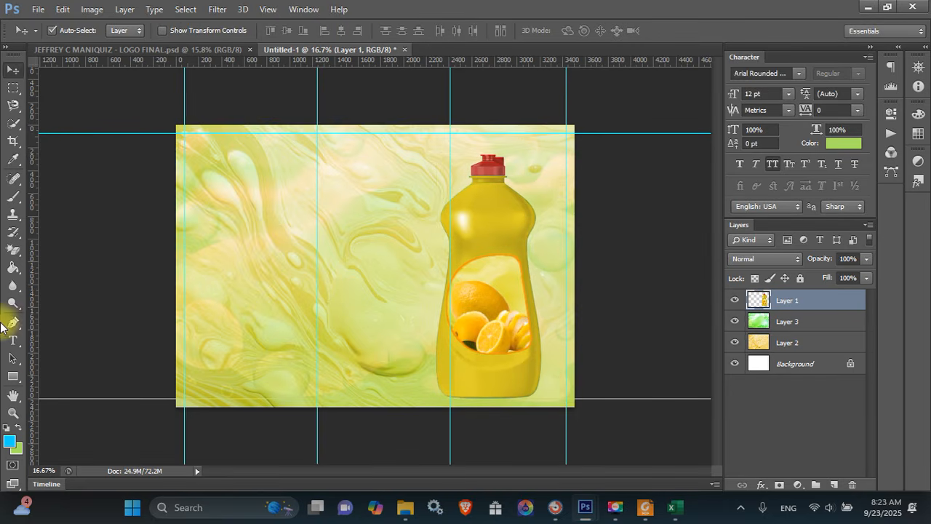
Draw a blue rectangle and move it to the left of the bottle
left_click(13, 377)
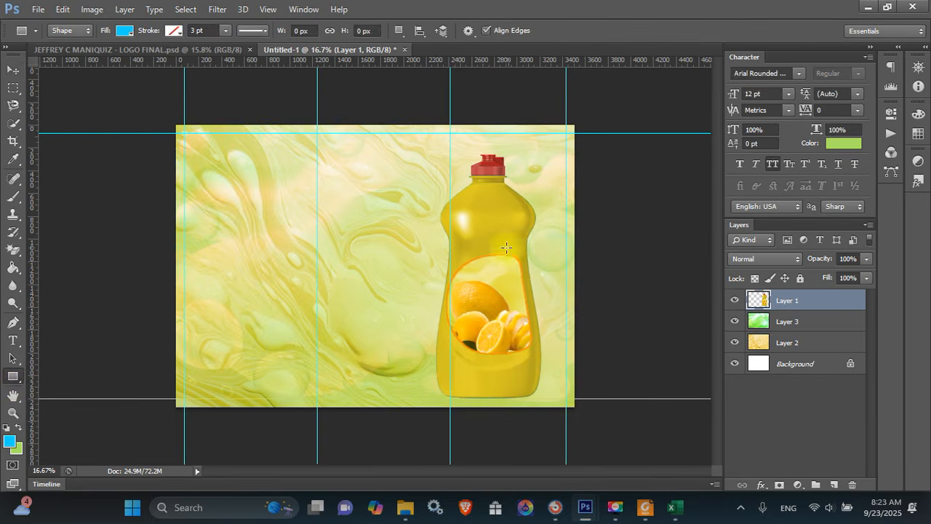
left_click_drag(450, 319, 608, 353)
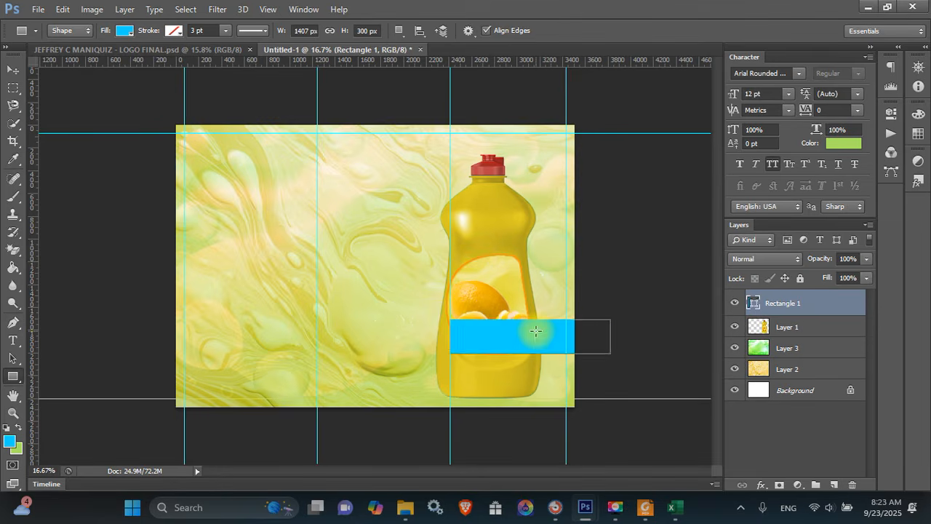
key("v")
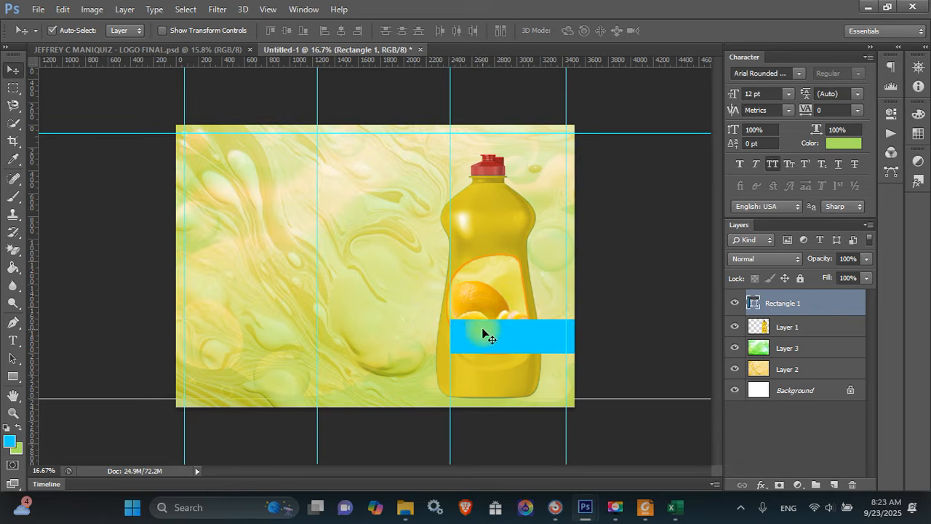
left_click_drag(481, 335, 248, 261)
Resize the blue rectangle taller and wider across the left and middle panels
key("ctrl+t")
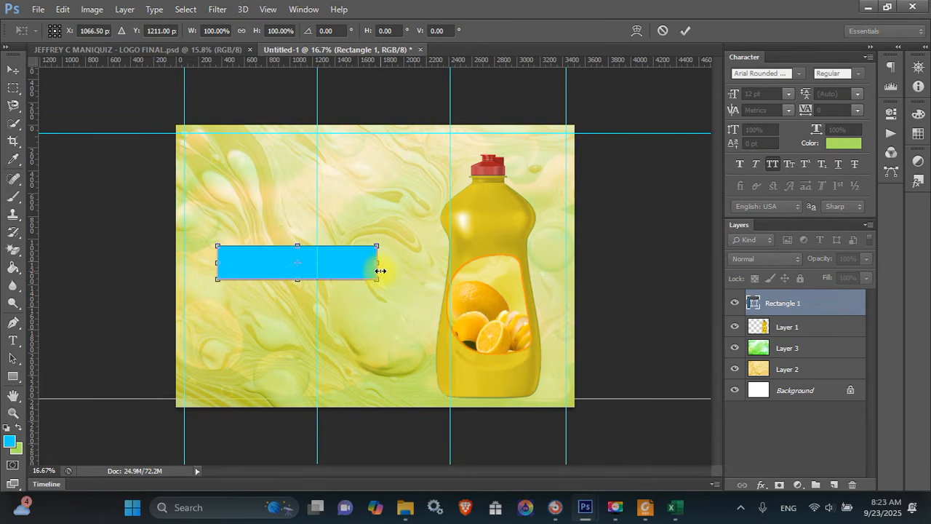
left_click_drag(380, 271, 339, 270)
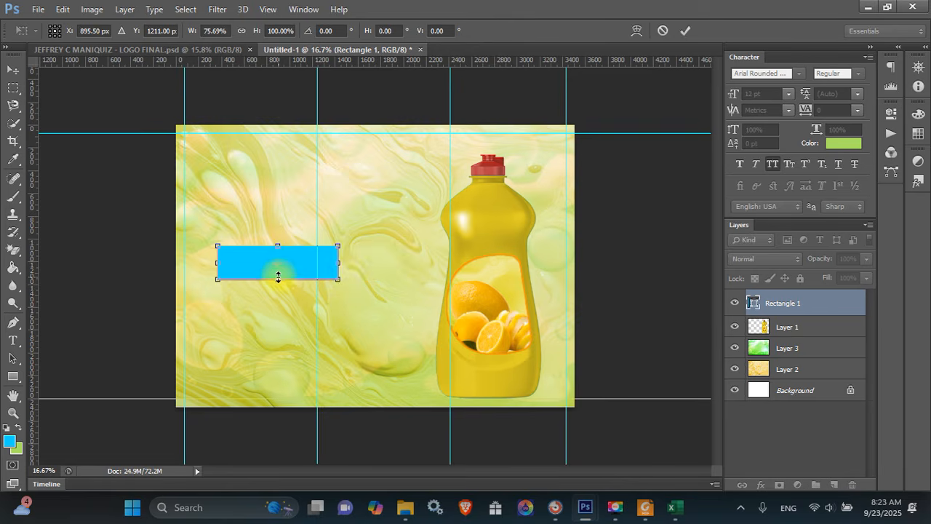
left_click_drag(278, 277, 277, 289)
left_click_drag(216, 267, 210, 268)
left_click_drag(340, 268, 356, 268)
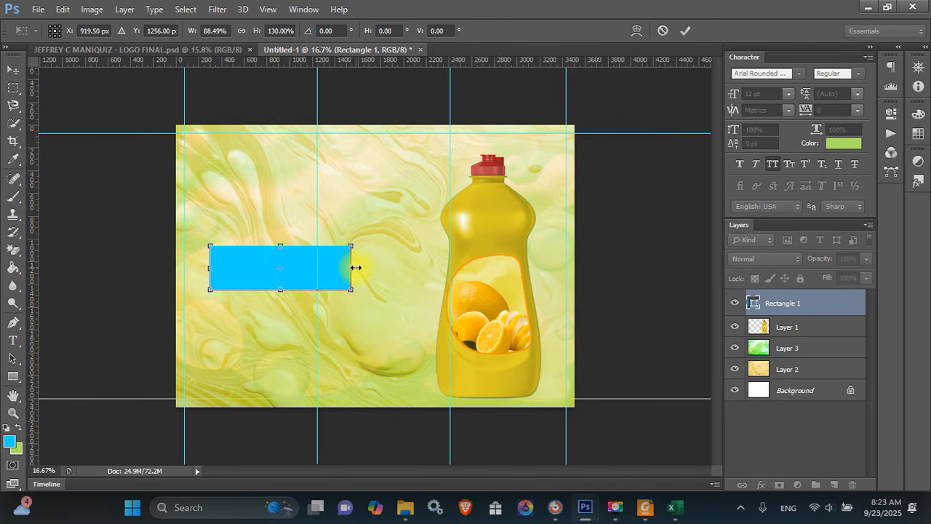
Warp the blue rectangle into a curved, wavy ribbon shape
right_click(253, 263)
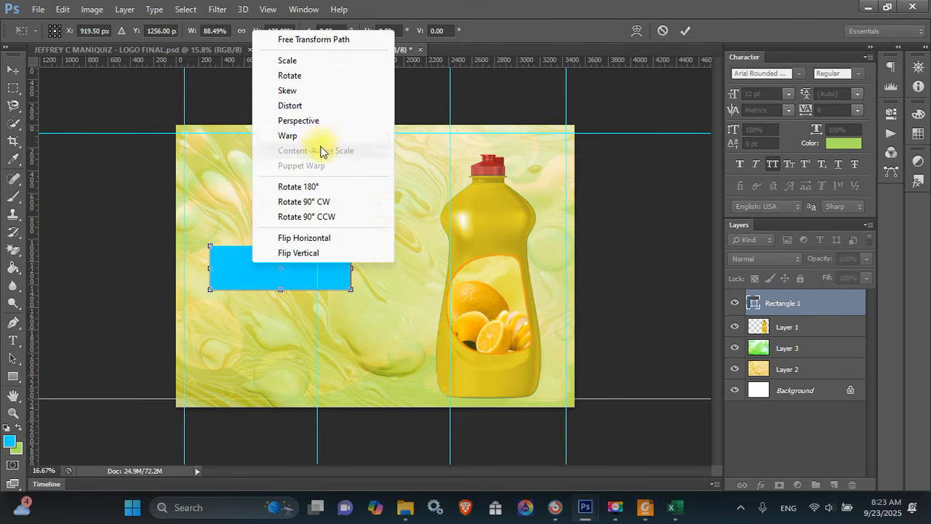
left_click(318, 138)
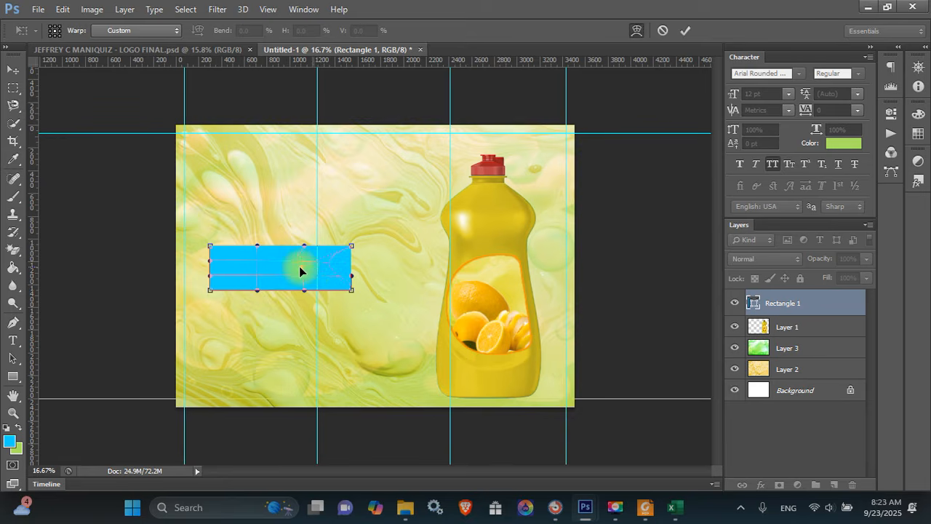
left_click_drag(293, 274, 323, 271)
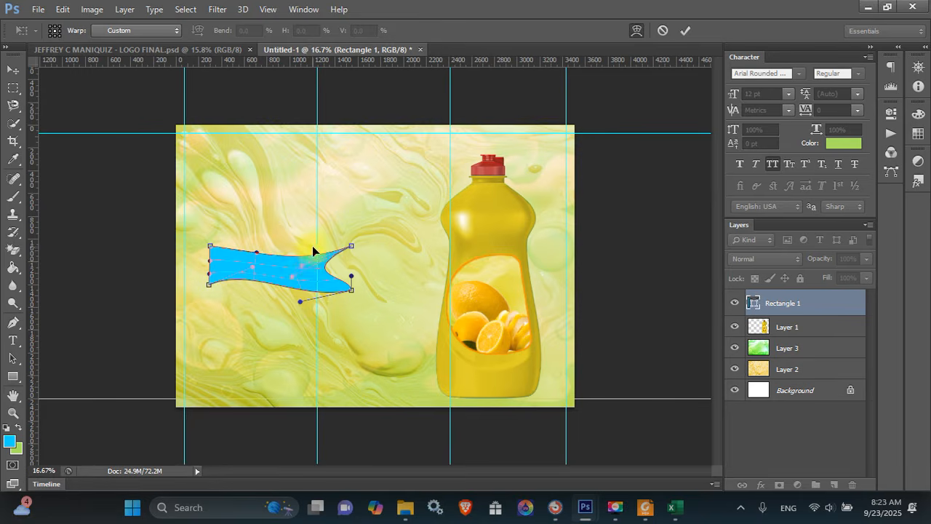
left_click_drag(309, 260, 347, 289)
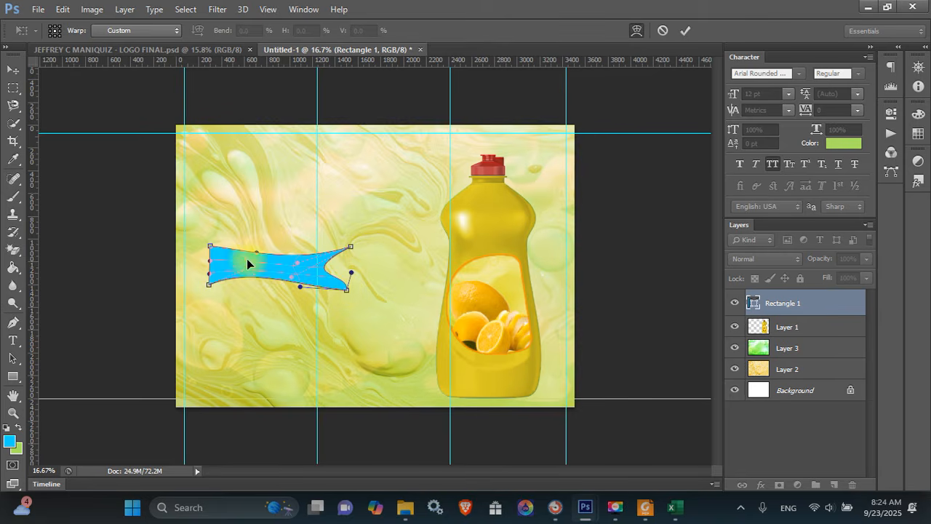
left_click_drag(238, 251, 211, 240)
mouse_move(315, 253)
left_mouse_down()
mouse_move(291, 264)
mouse_move(304, 249)
left_mouse_up()
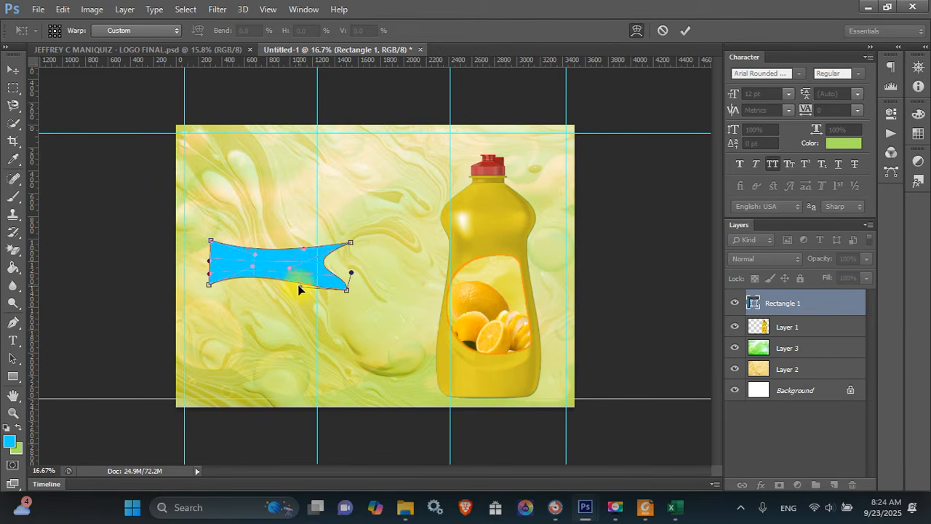
left_click_drag(298, 289, 298, 284)
left_click_drag(352, 272, 343, 271)
key("Return")
Stretch and resize the blue banner across the lower half of the lemon bottle
key("ctrl+t")
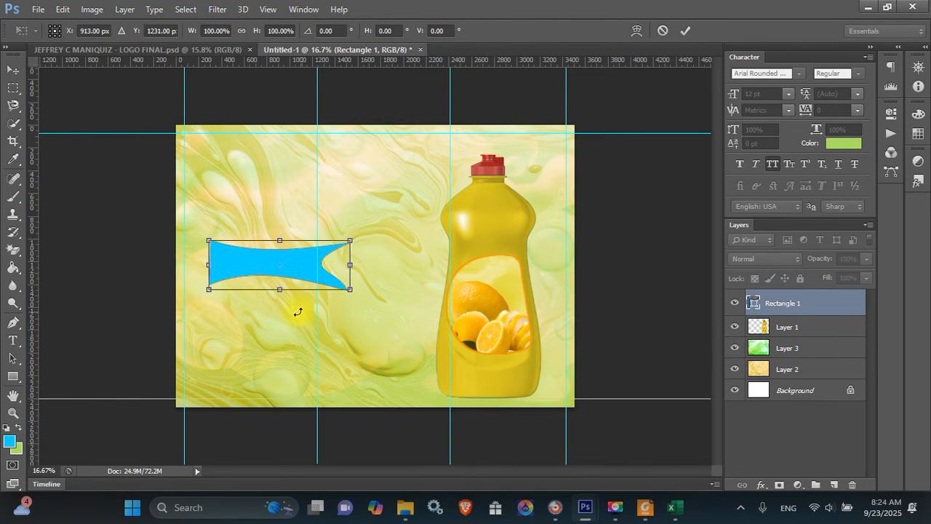
left_click_drag(280, 289, 510, 356)
key("Return")
key("ctrl+t")
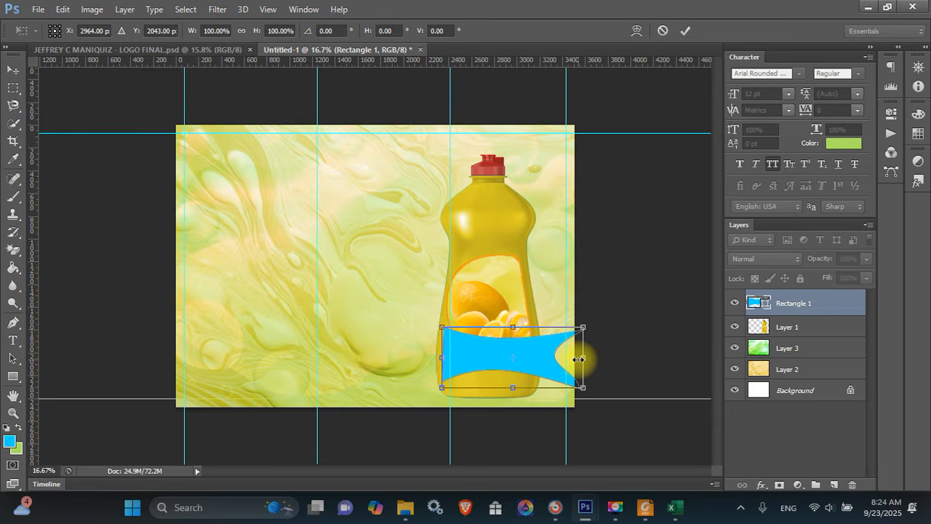
left_click_drag(578, 358, 555, 357)
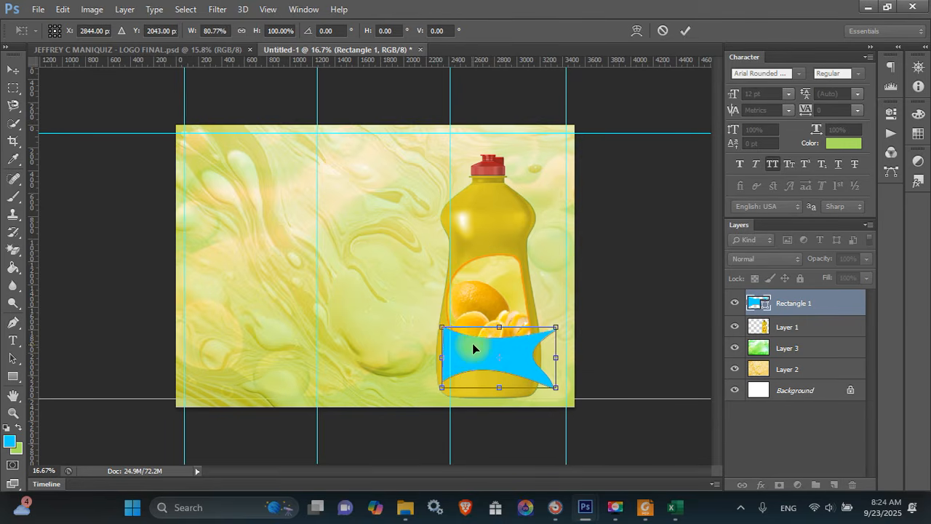
left_click_drag(440, 353, 421, 353)
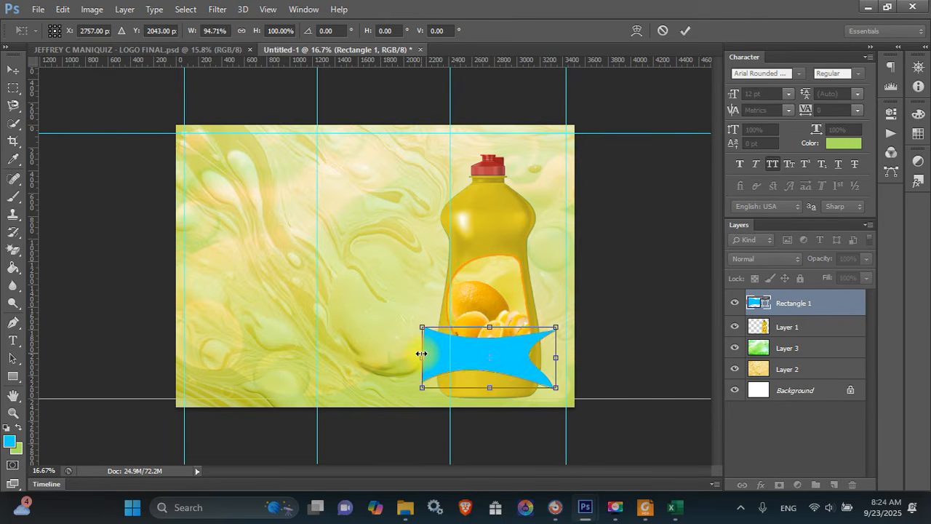
key("Return")
left_click_drag(507, 354, 498, 353)
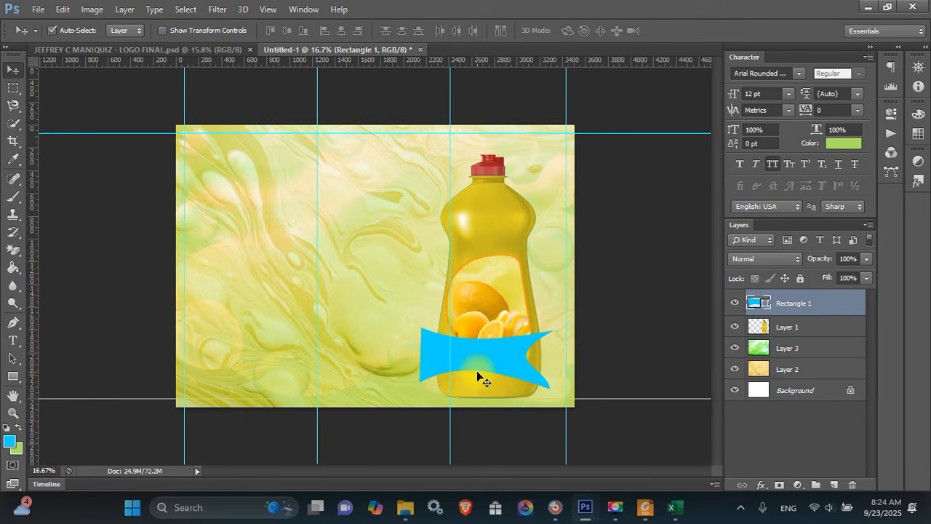
Draw a green rectangle at the bottle's base and place its layer below Rectangle 1
key("u")
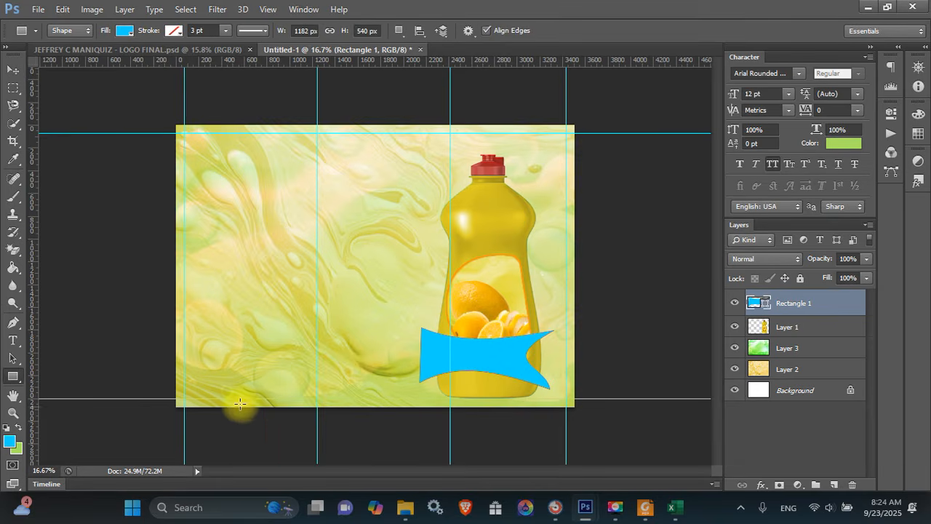
key("x")
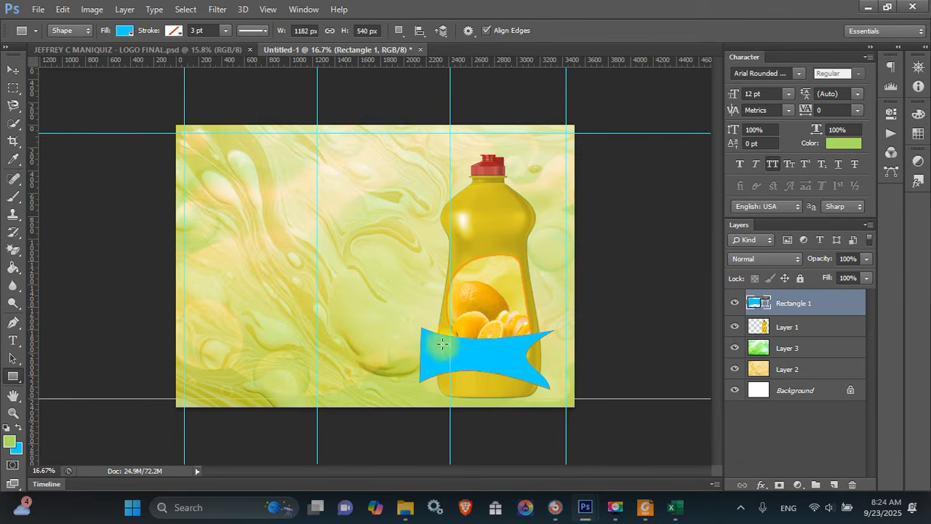
left_click_drag(452, 351, 525, 393)
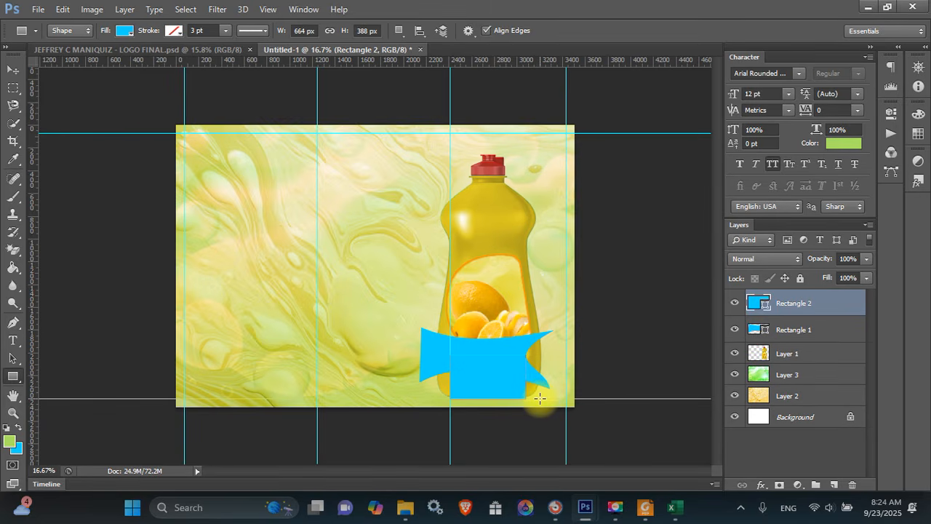
key("ctrl+z")
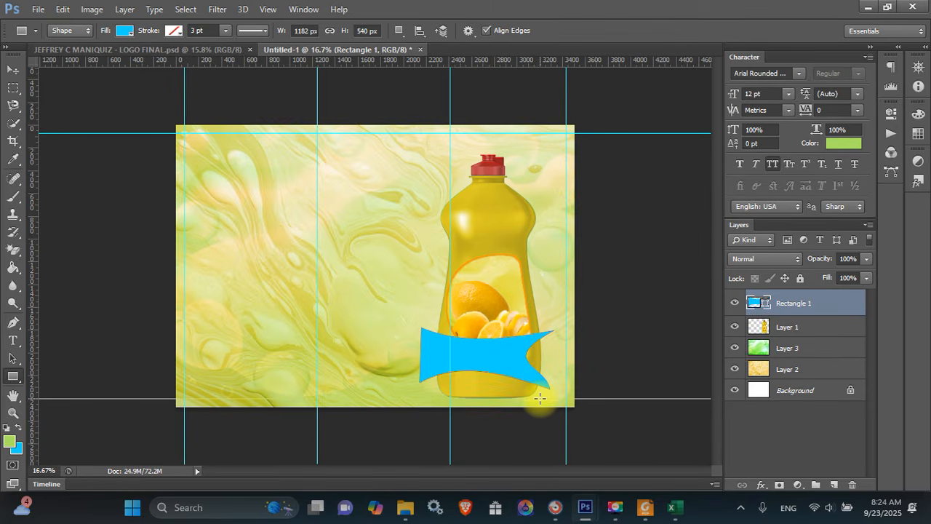
key("ctrl+z")
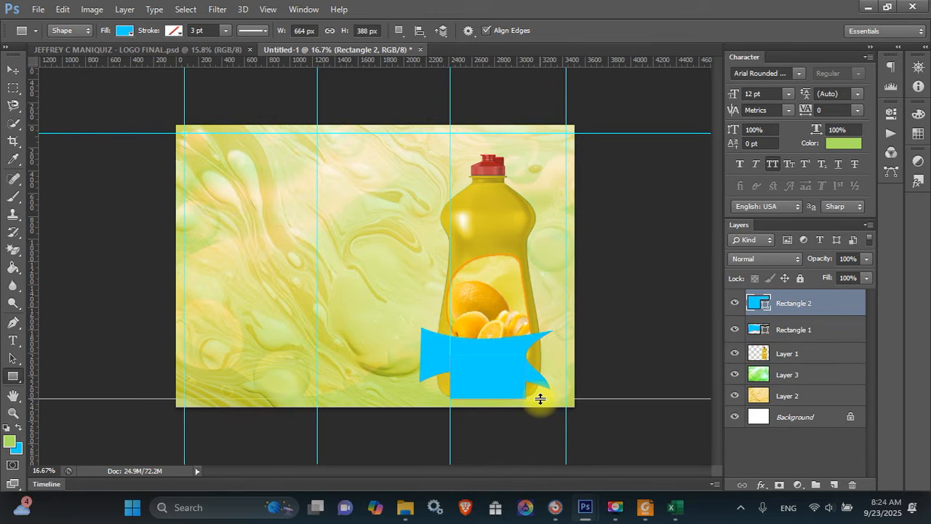
key("ctrl+z")
key("ctrl+z")
key("alt+BackSpace")
left_click_drag(802, 305, 811, 341)
Rescale the green rectangle to about 128% width and 57% height
key("v")
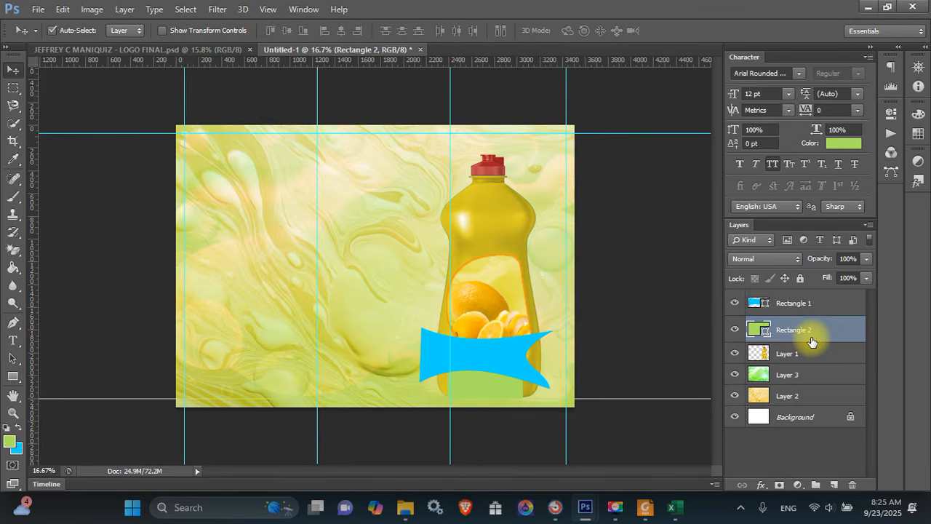
key("ctrl+g")
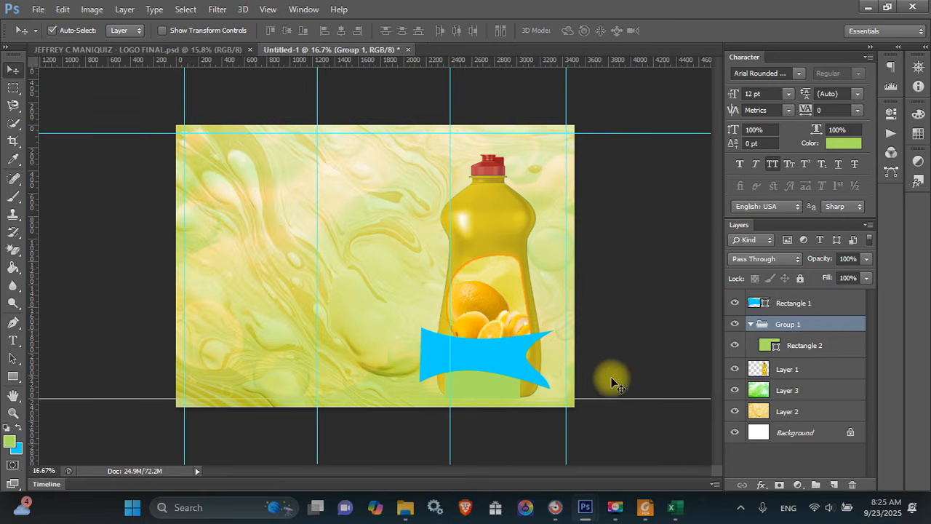
key("ctrl+z")
key("ctrl+t")
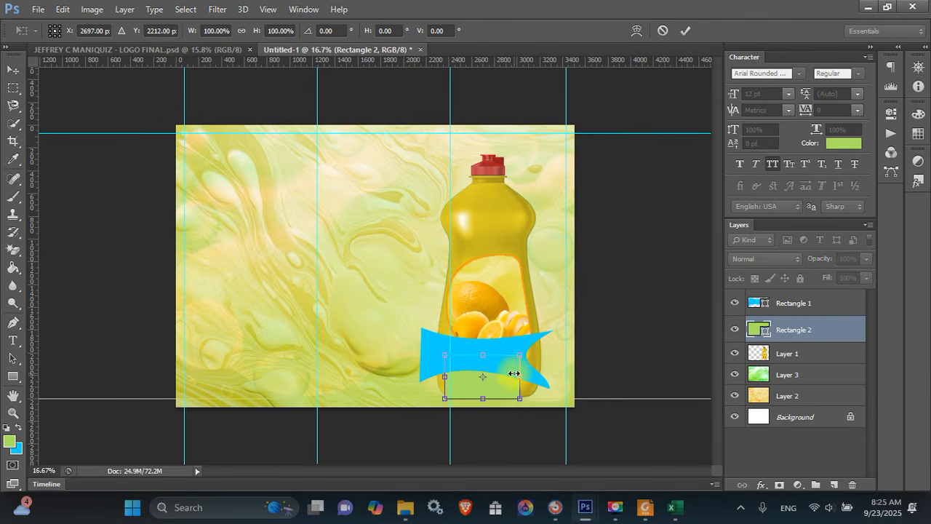
left_click_drag(520, 376, 540, 378)
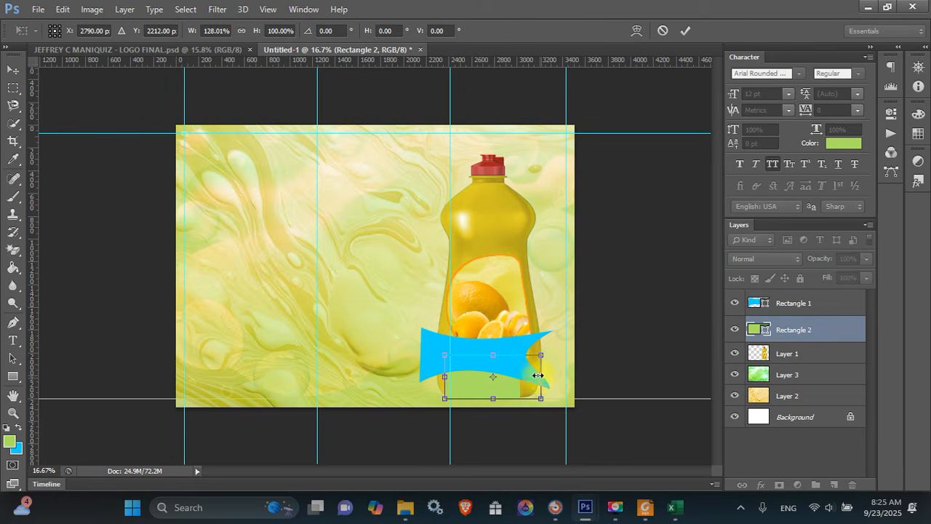
left_click_drag(497, 355, 496, 364)
key("Return")
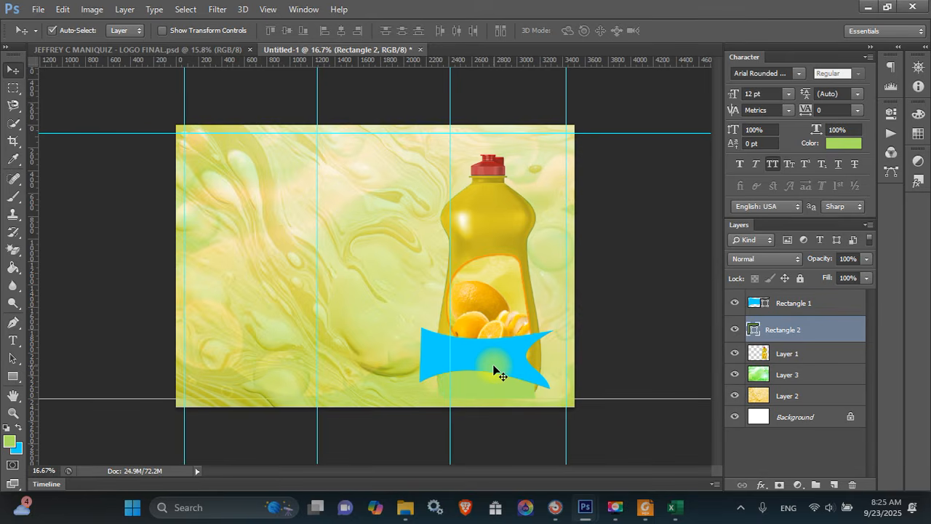
Add black 'Bright Bubbles' text on the blue banner, above the banner layer
key("t")
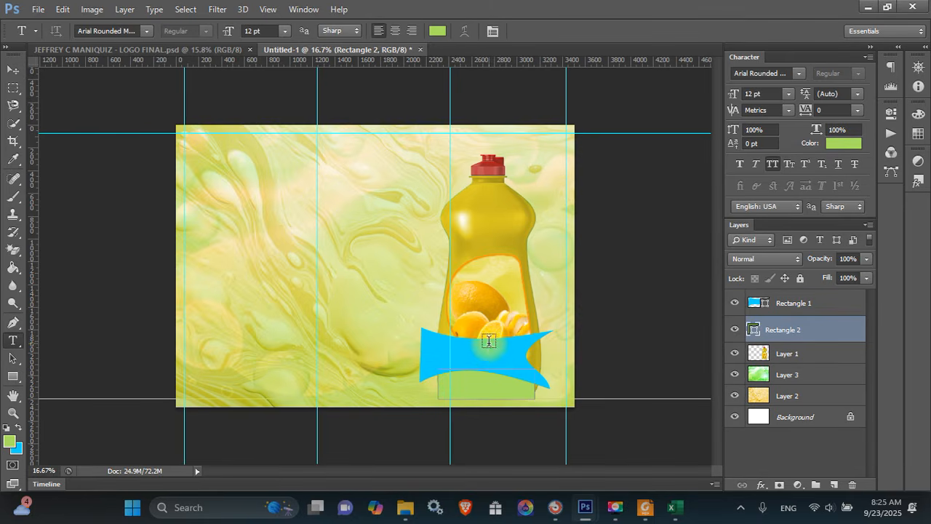
left_click(333, 231)
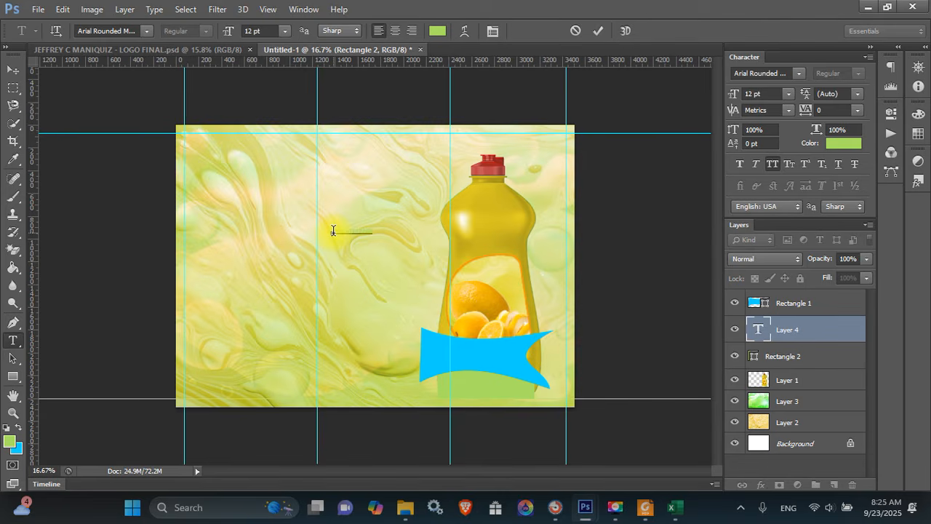
type("Bright Bubbles")
key("ctrl+Return")
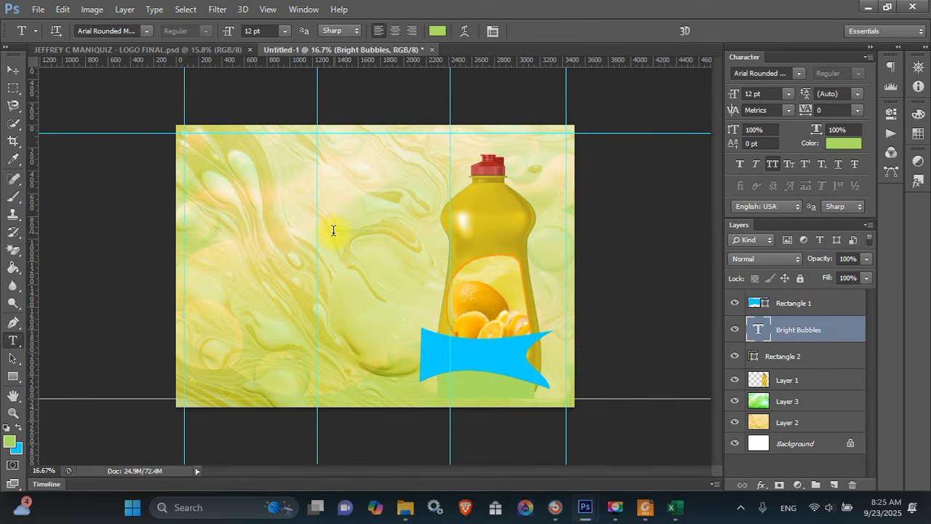
key("d")
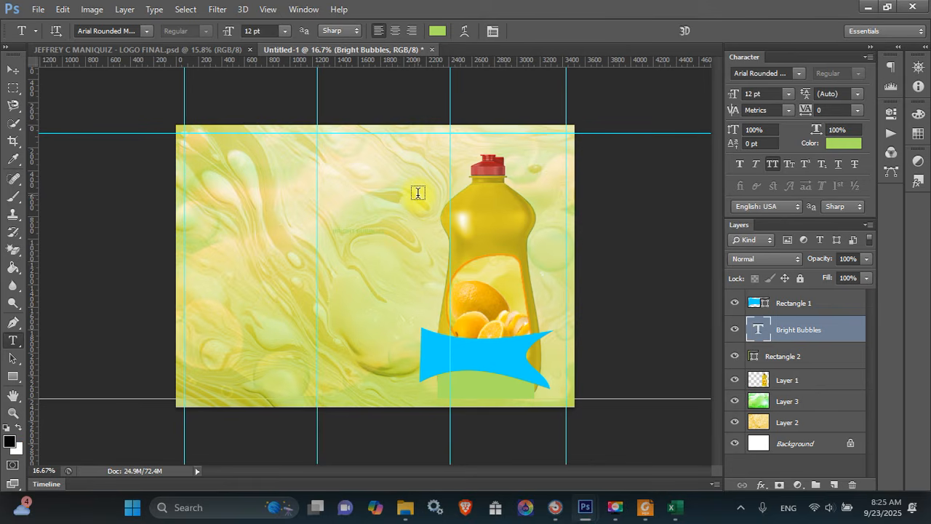
key("alt+BackSpace")
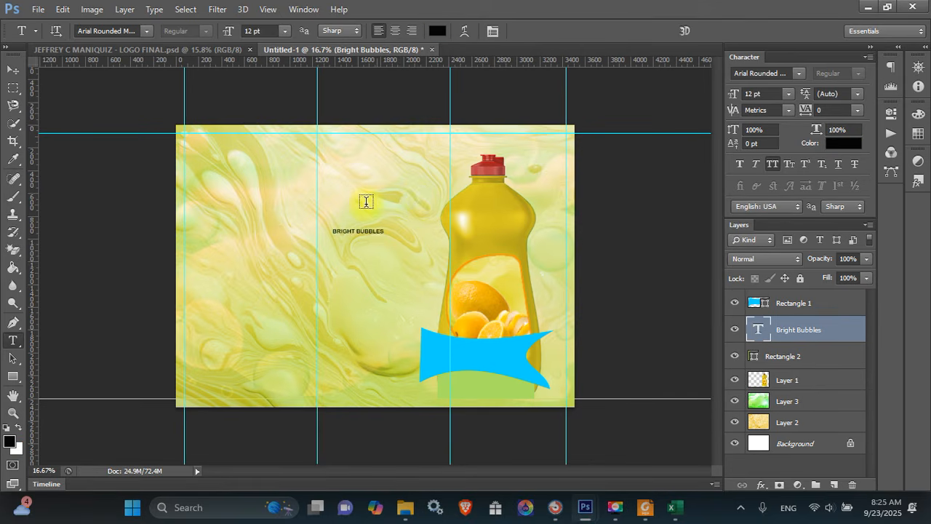
key("v")
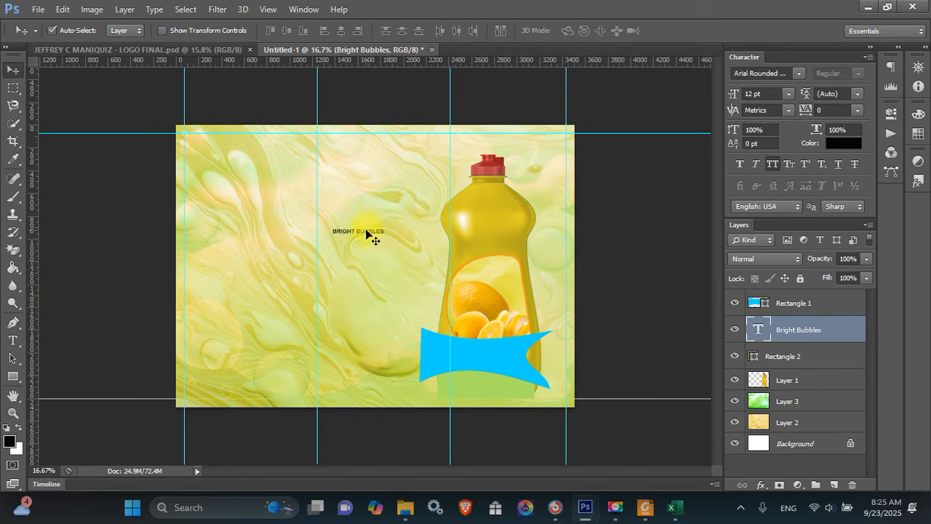
left_click_drag(360, 231, 494, 356)
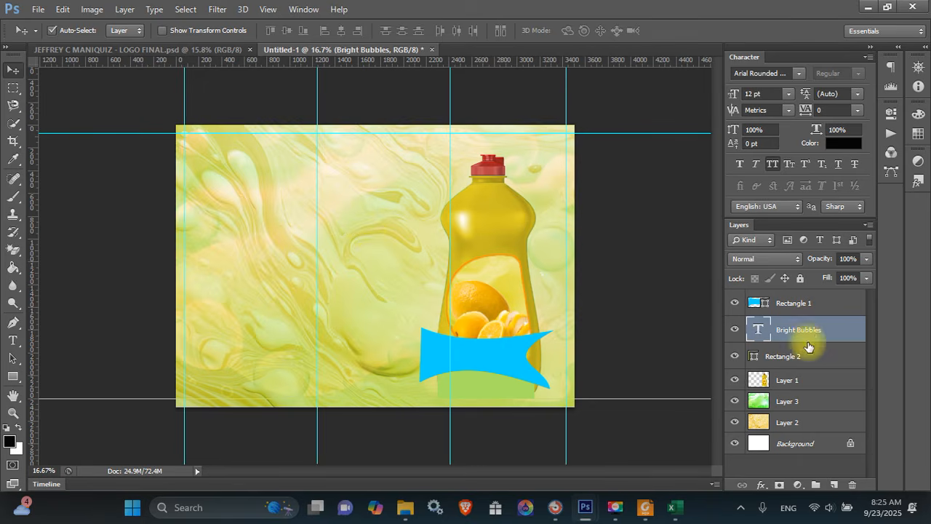
left_click_drag(808, 351, 815, 294)
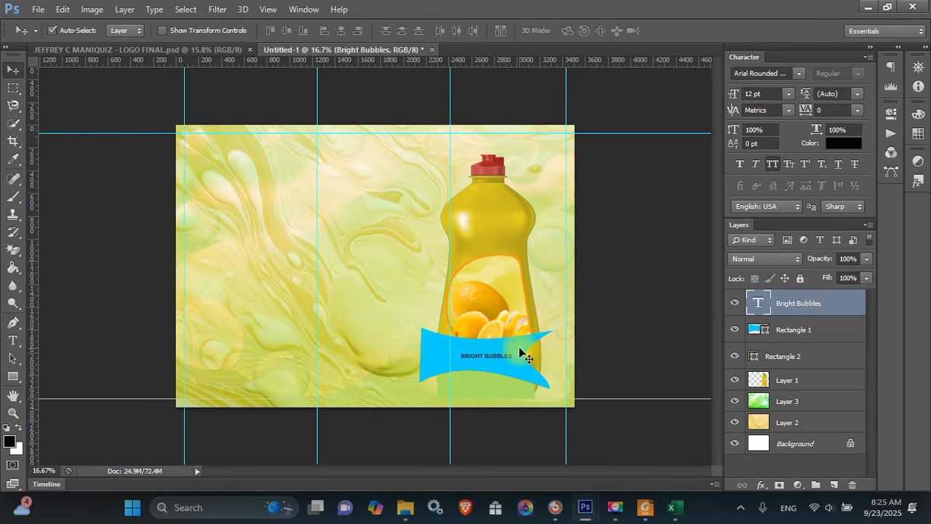
Warp the text with the Flag style at -48% bend
key("t")
left_click(464, 30)
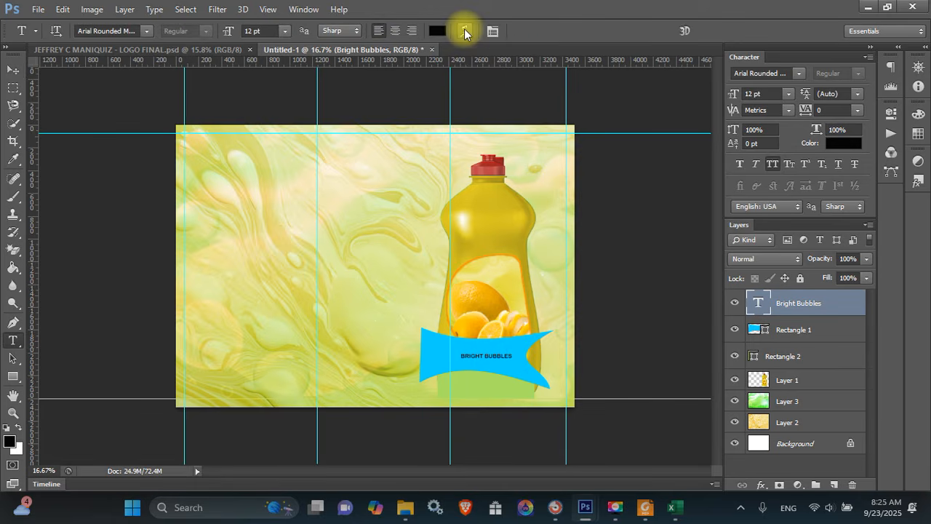
left_click(578, 91)
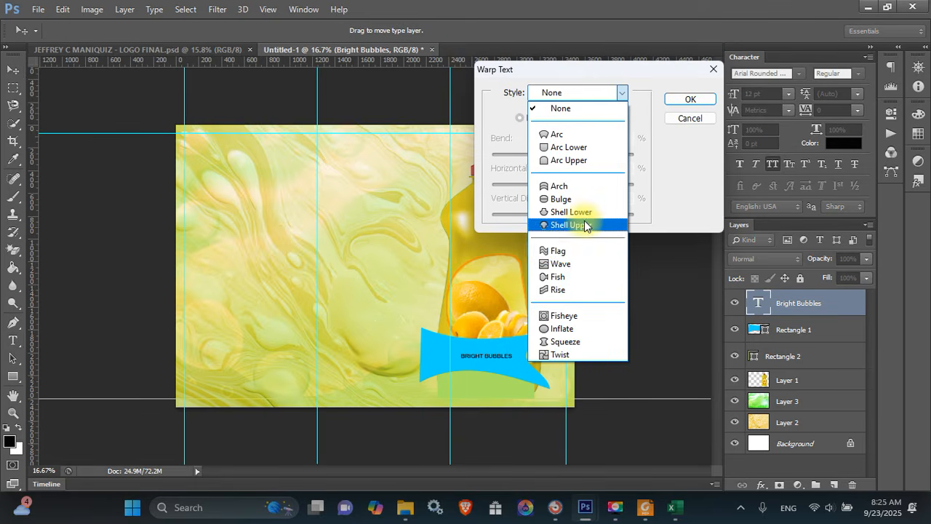
left_click(581, 252)
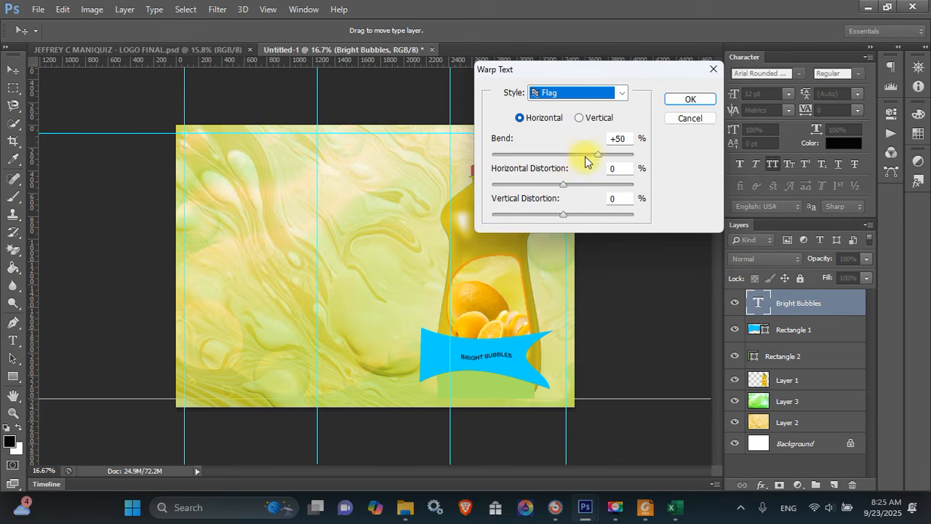
left_click_drag(597, 154, 529, 162)
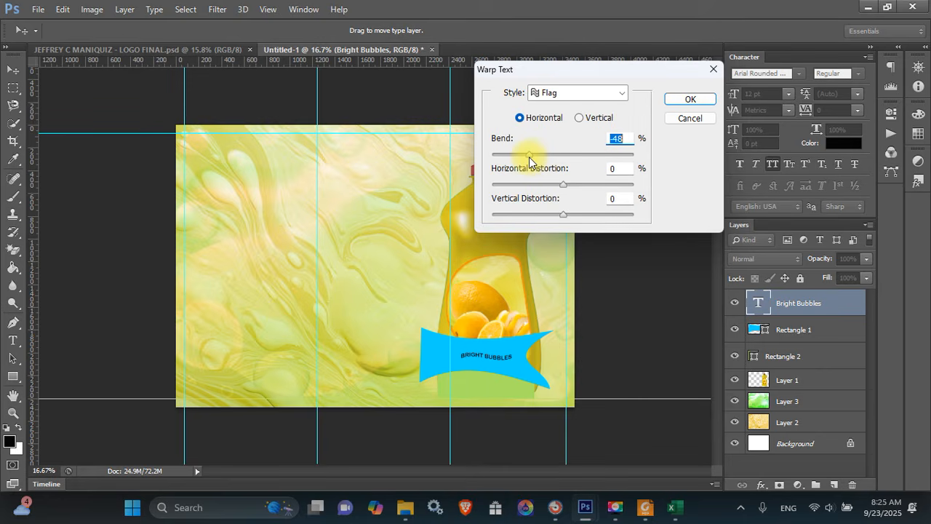
key("Return")
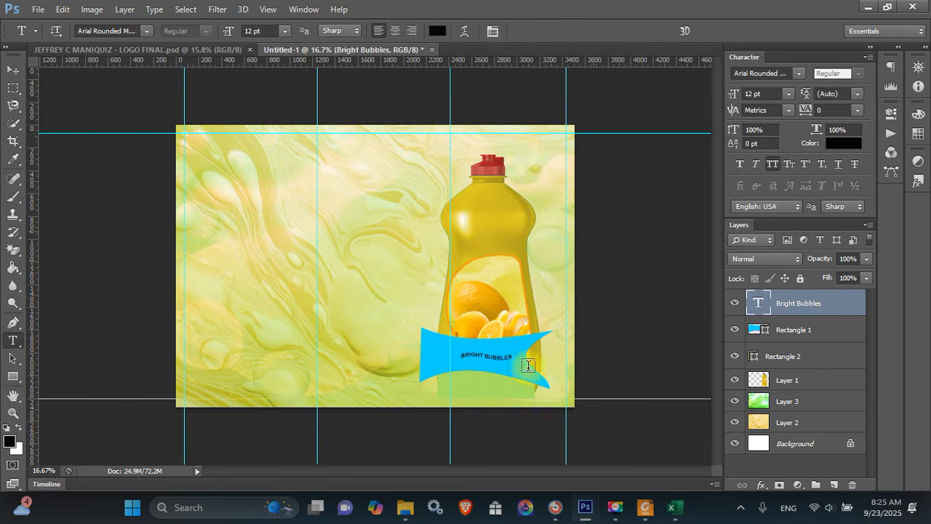
key("ctrl+t")
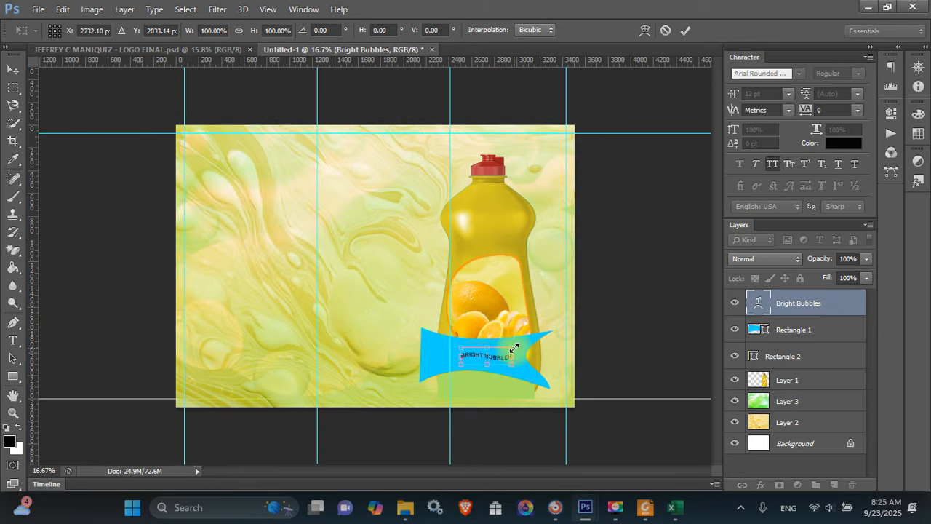
Undo the warp on BRIGHT BUBBLES and scale it up about 277% to 33.27 pt
left_click_drag(514, 349, 535, 342)
key("Return")
key("v")
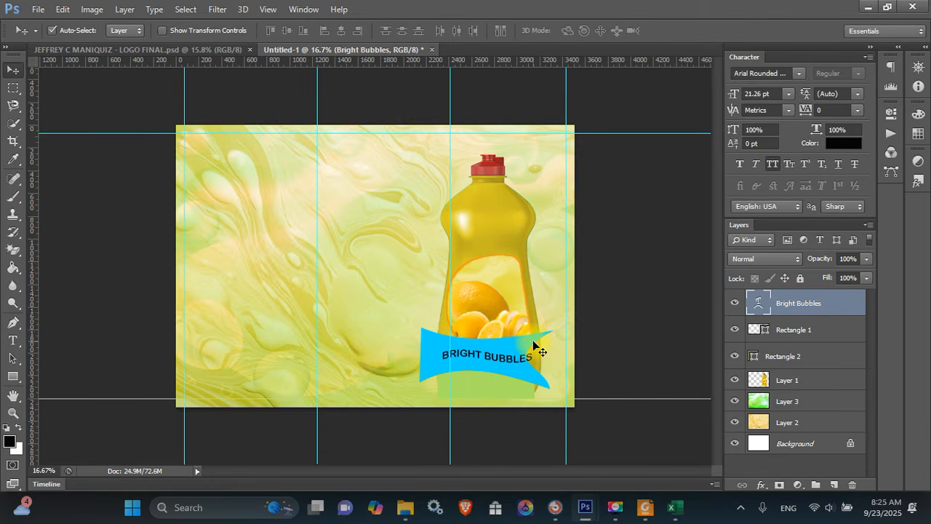
key("shift+Right")
key("shift+Right")
key("shift+Right")
key("shift+Right")
key("shift+Right")
key("shift+Right")
key("shift+Right")
key("shift+Right")
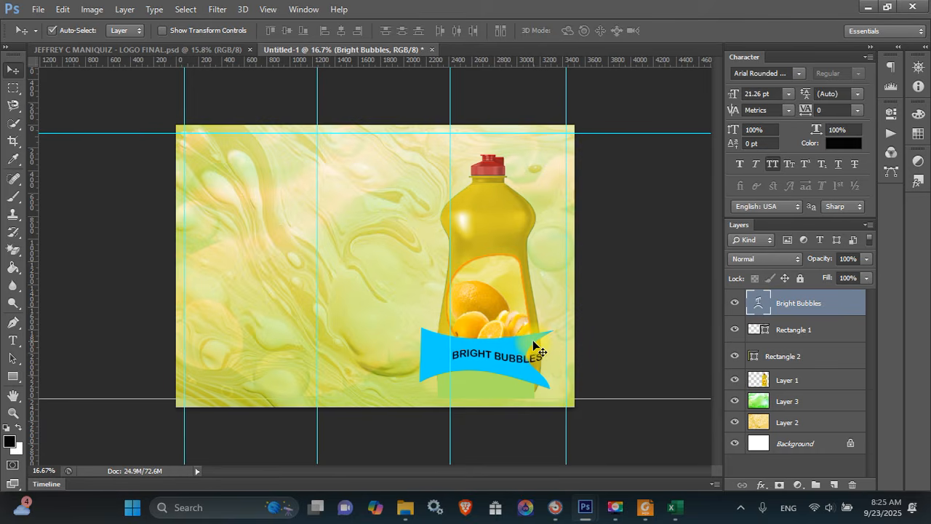
key("shift+Right")
key("shift+Up")
key("shift+Up")
key("shift+Up")
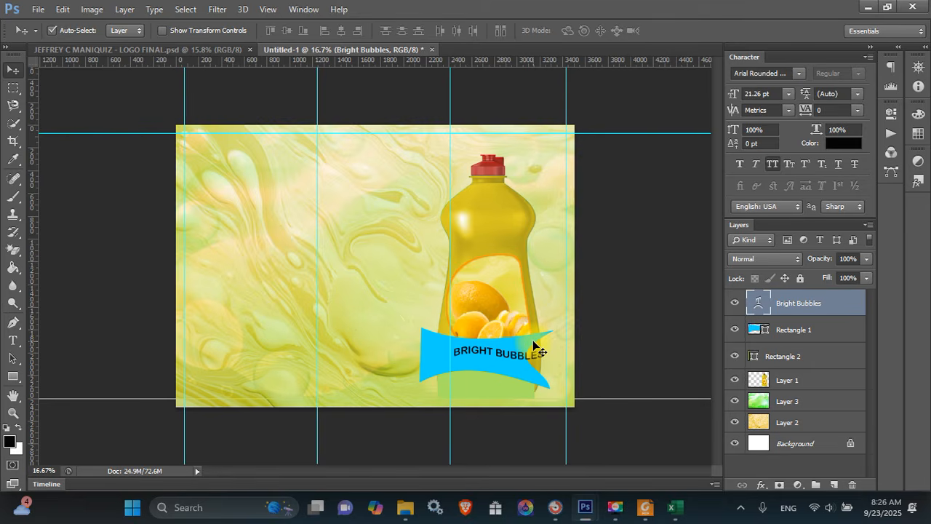
key("ctrl+alt+z")
key("ctrl+alt+z")
key("ctrl+alt+z")
key("ctrl+alt+z")
key("ctrl+alt+z")
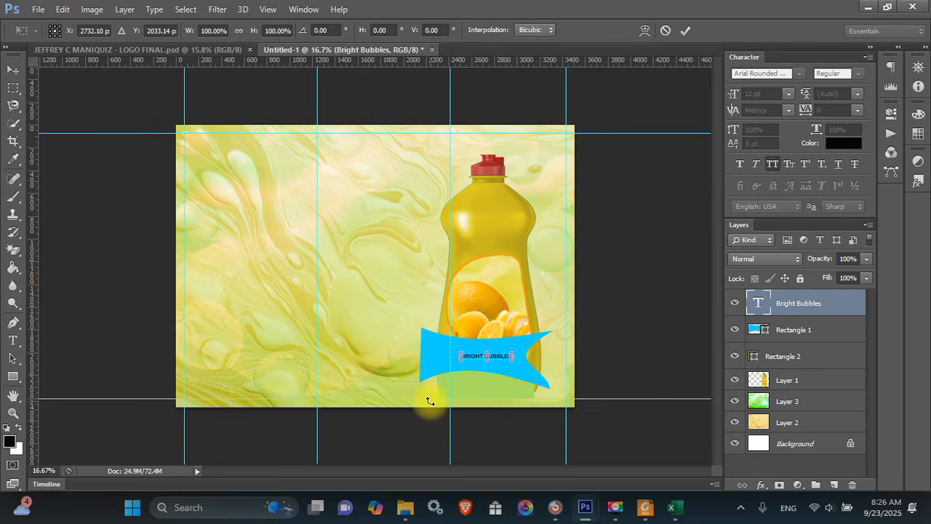
left_click_drag(513, 350, 599, 308)
key("Return")
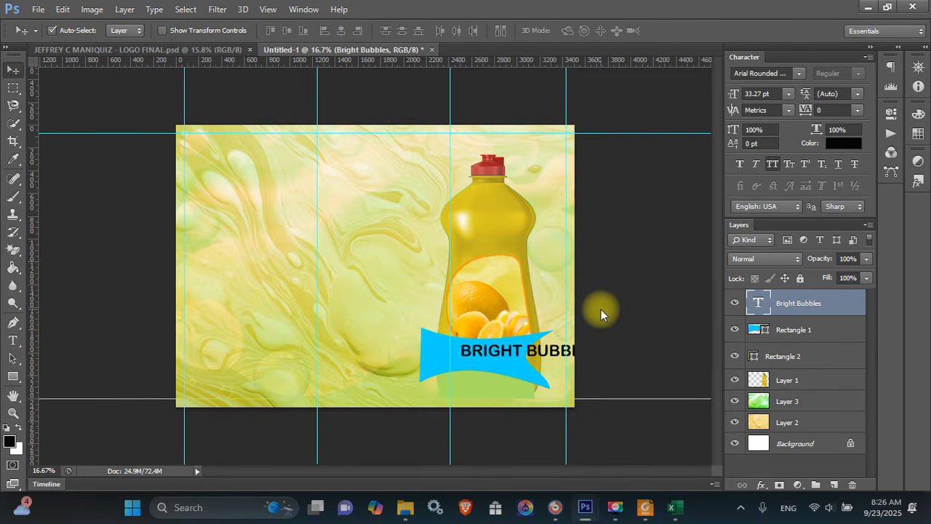
key("t")
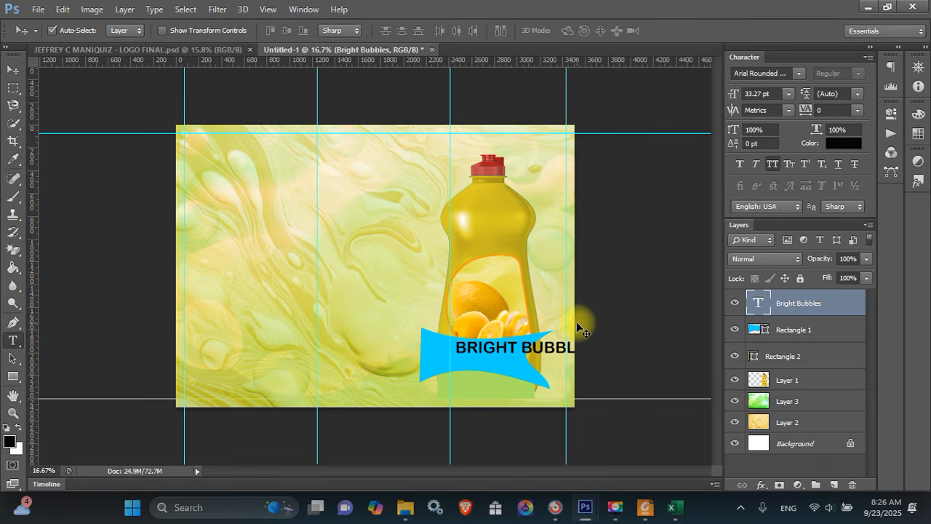
Cut the banner text down to BRIGHT and duplicate it below the original
left_click(525, 342)
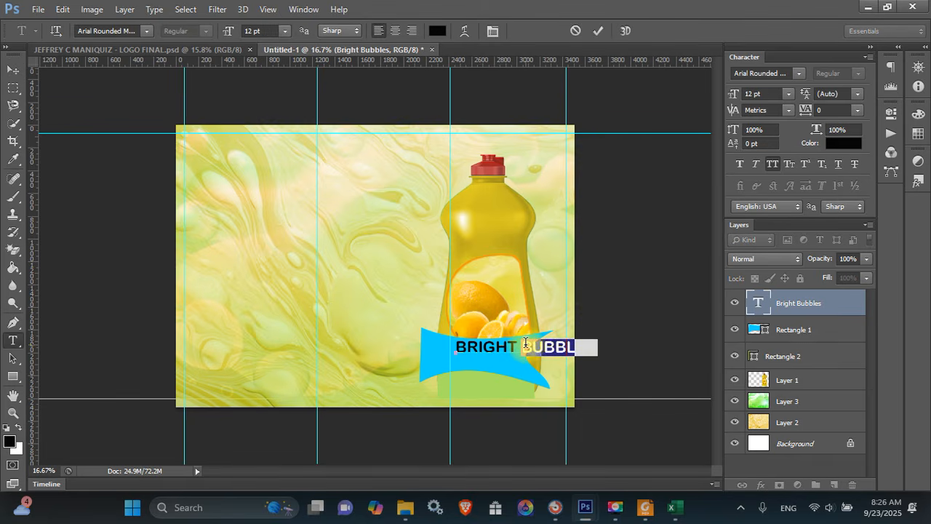
key("BackSpace")
key("ctrl+Return")
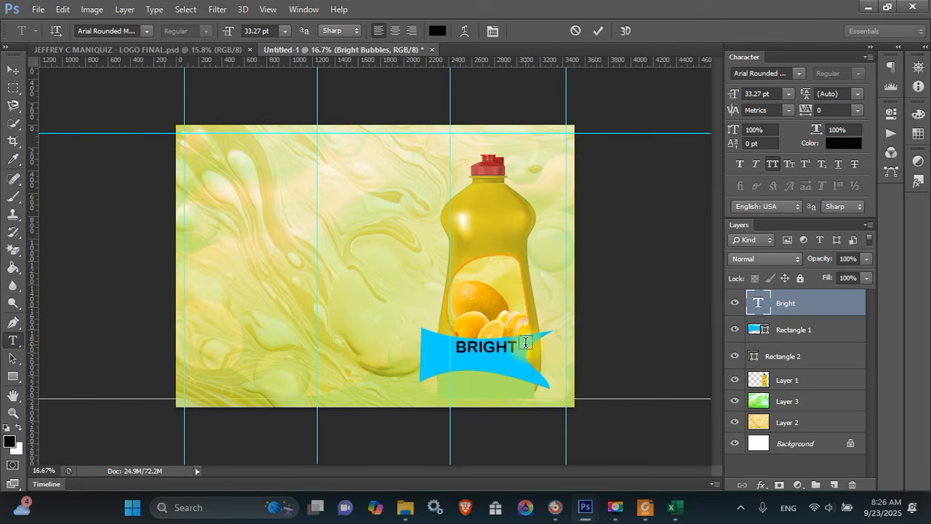
key("ctrl+j")
key("v")
key("shift+Down")
key("shift+Down")
key("shift+Down")
key("shift+Down")
key("shift+Down")
key("shift+Down")
key("shift+Down")
key("shift+Down")
key("shift+Down")
key("shift+Down")
key("shift+Down")
key("shift+Down")
key("shift+Down")
key("shift+Down")
key("shift+Down")
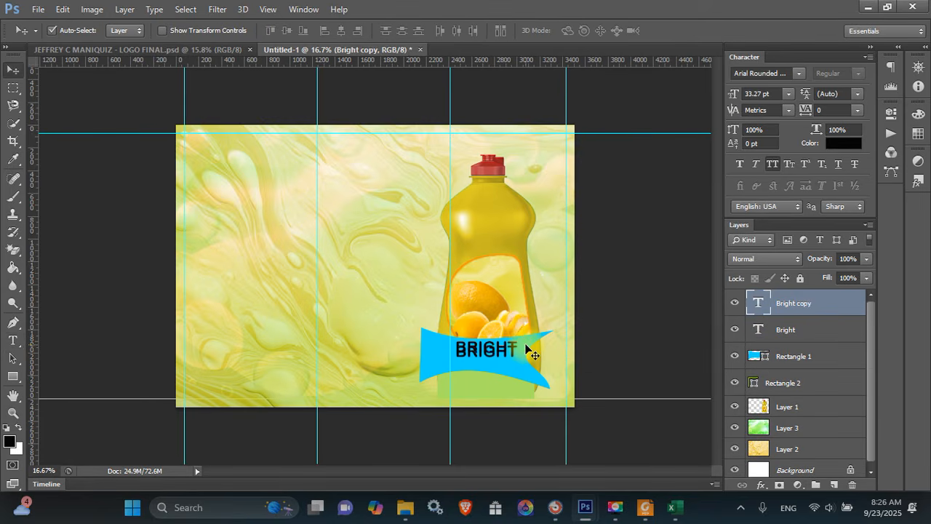
Retype the lower copy as BUBBLES and nudge it into place
key("t")
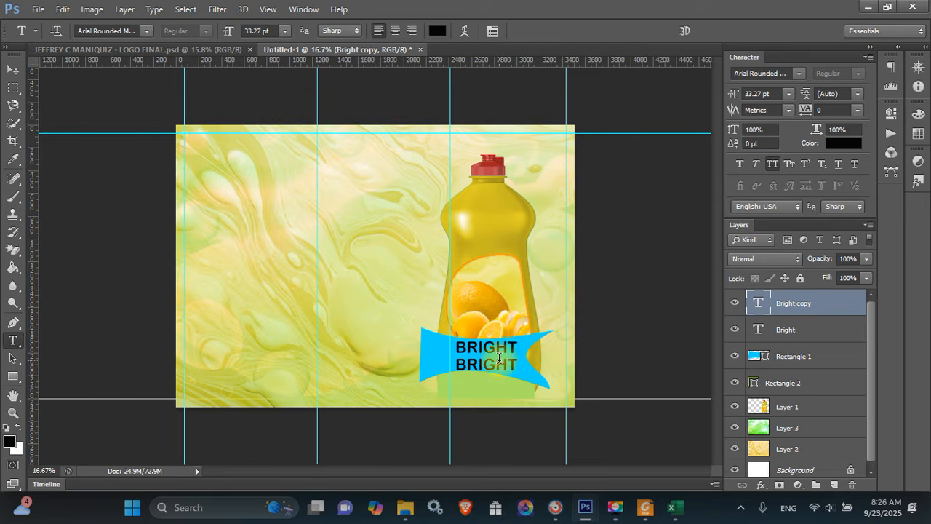
double_click(499, 358)
type("BUBBLES")
key("ctrl+Return")
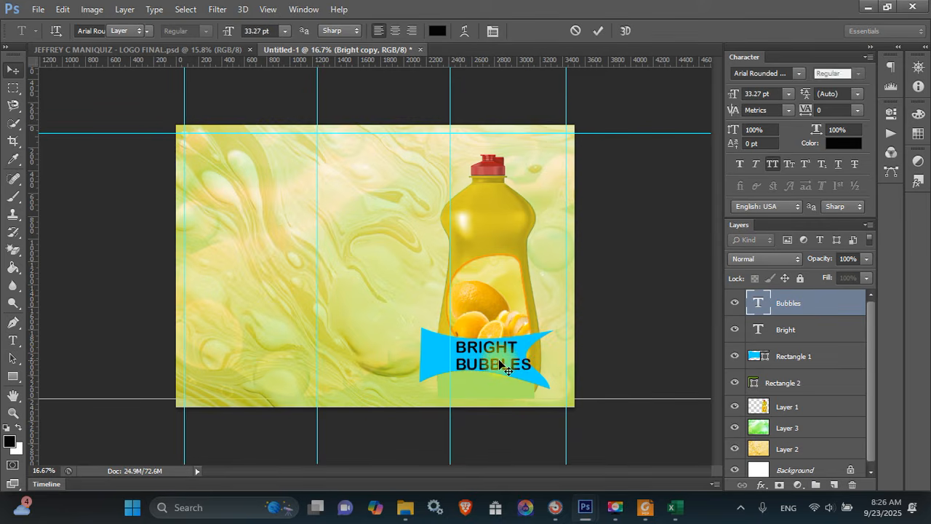
key("v")
key("shift+Right")
key("shift+Right")
key("shift+Right")
key("shift+Right")
key("shift+Right")
key("shift+Right")
key("shift+Right")
key("shift+Right")
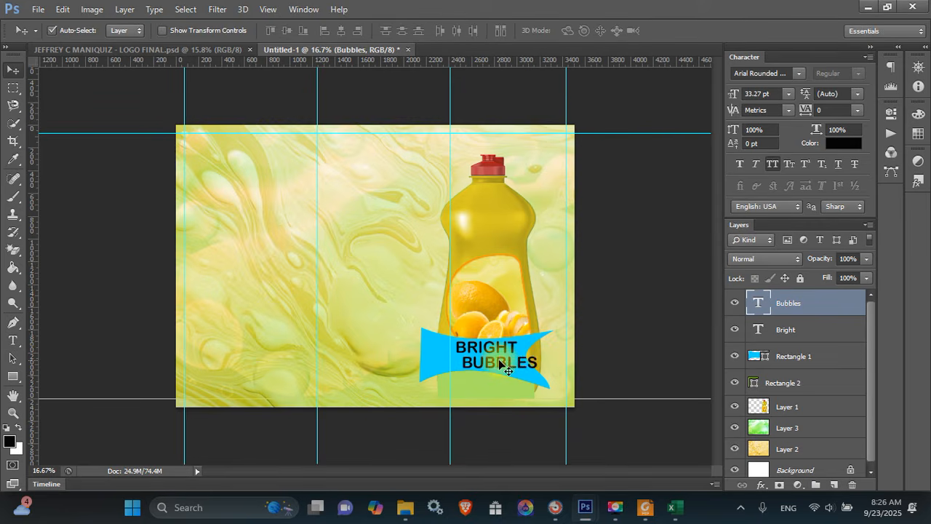
key("shift+Up")
key("shift+Up")
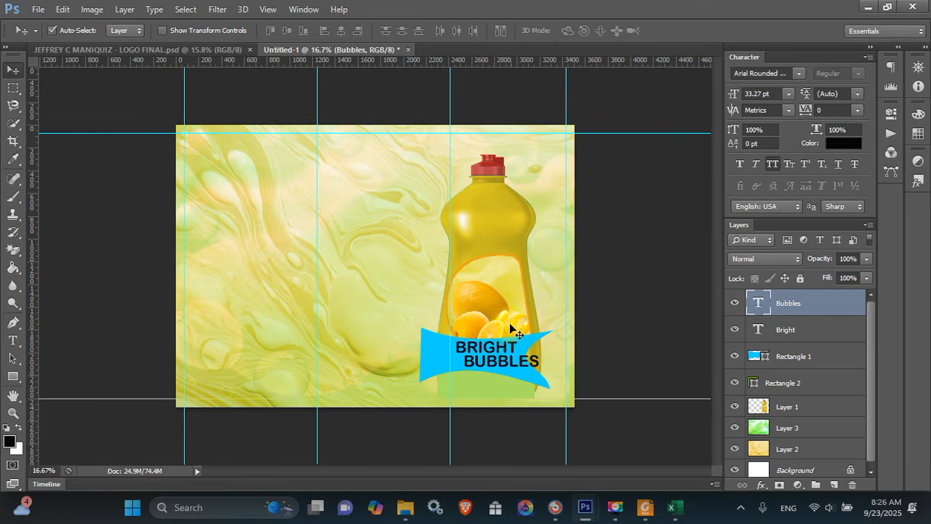
Set BRIGHT to Comic Sans MS Bold with faux bold
left_click(497, 350)
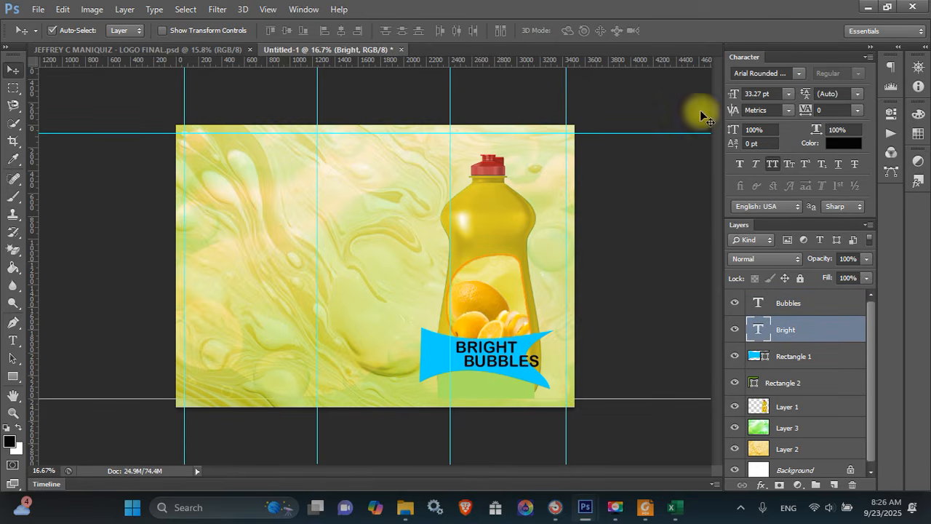
left_click(756, 74)
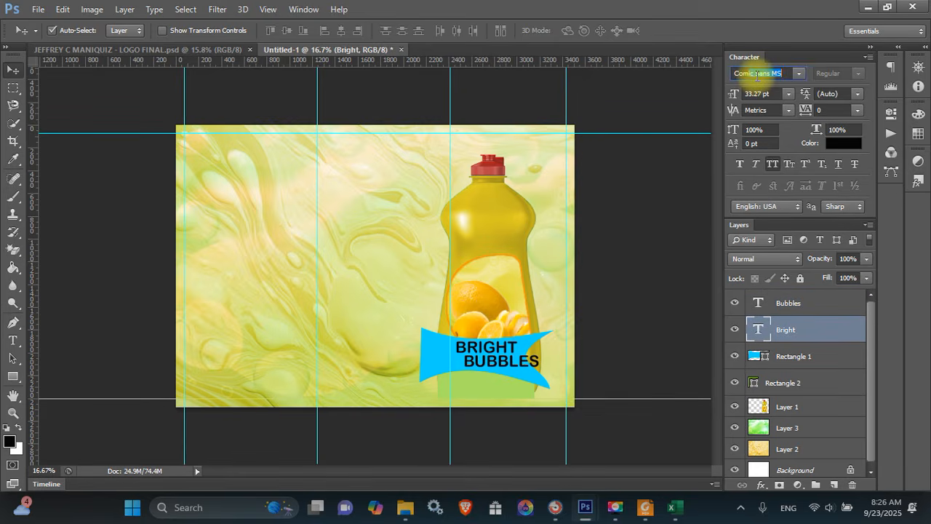
key("Return")
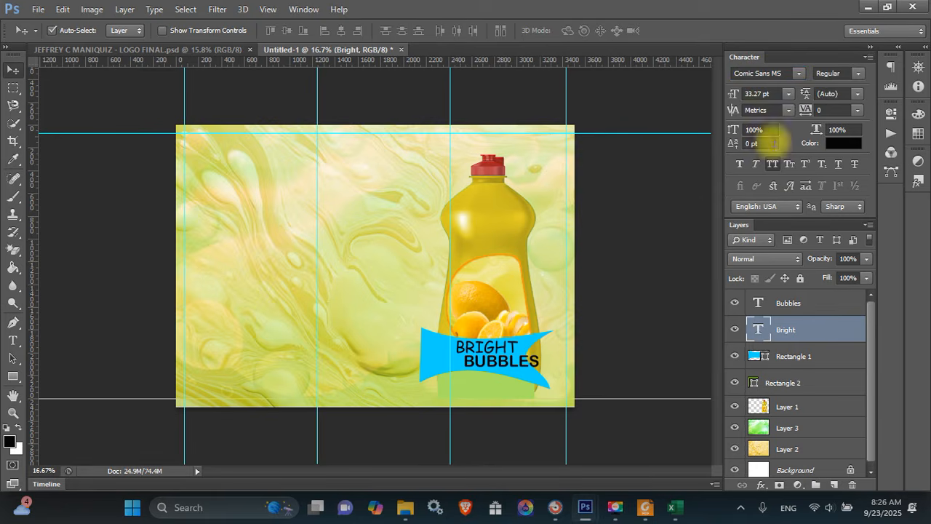
left_click(740, 164)
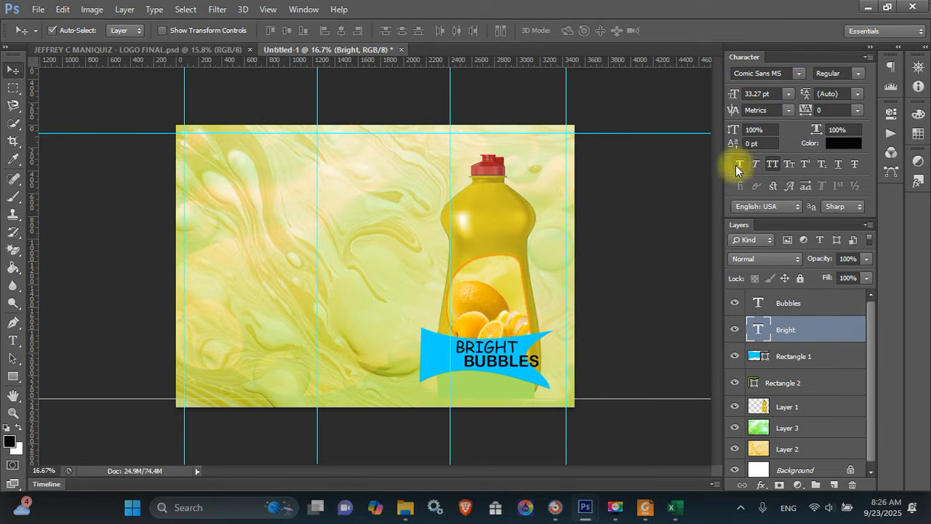
left_click(857, 74)
left_click(845, 117)
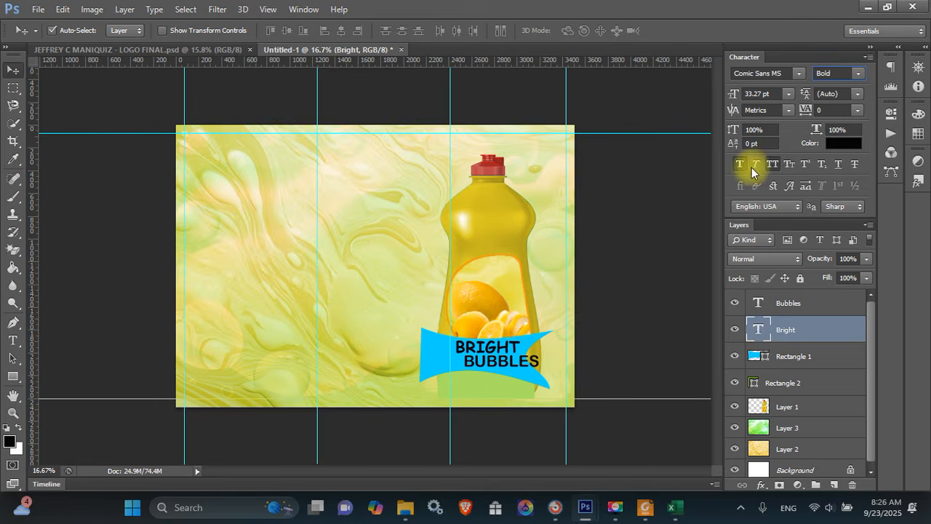
Set BUBBLES to Comic Sans MS Bold and align BRIGHT above it
left_click(528, 368)
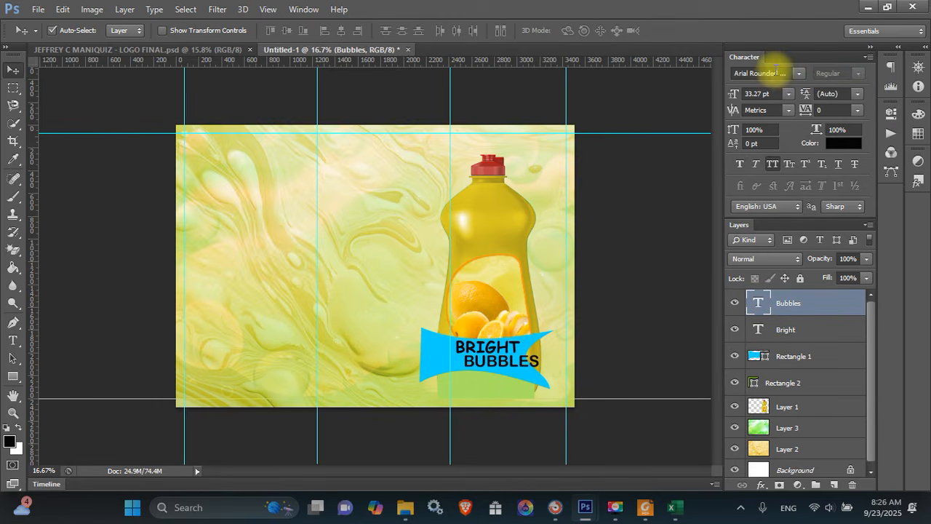
key("Return")
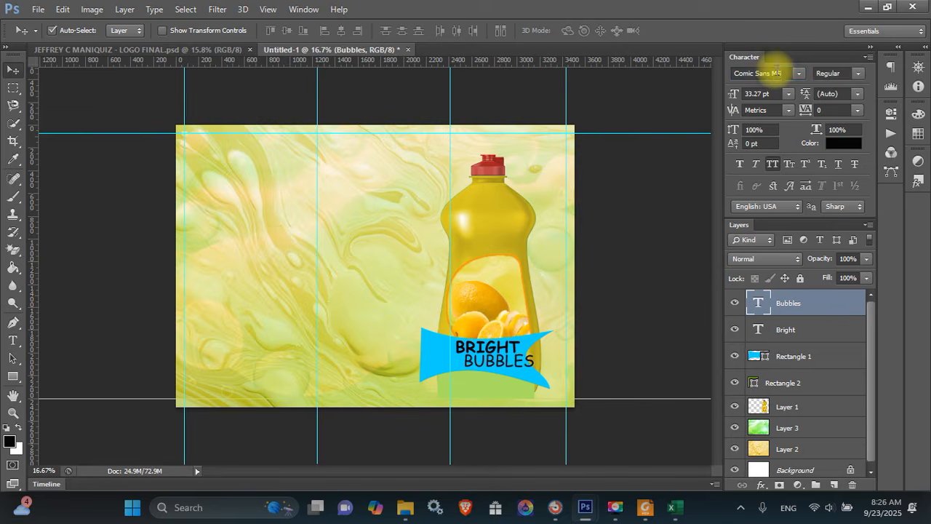
left_click(858, 74)
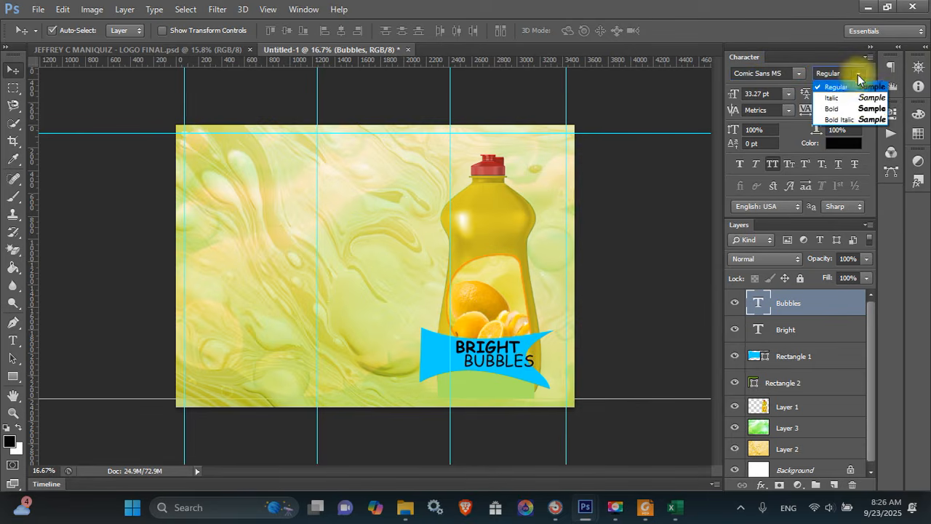
left_click(829, 105)
left_click(740, 165)
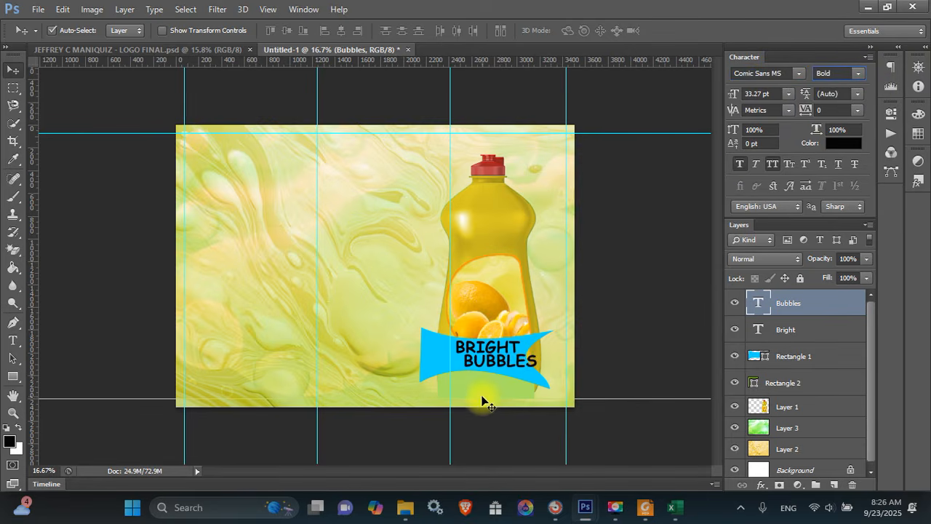
left_click_drag(493, 364, 477, 354)
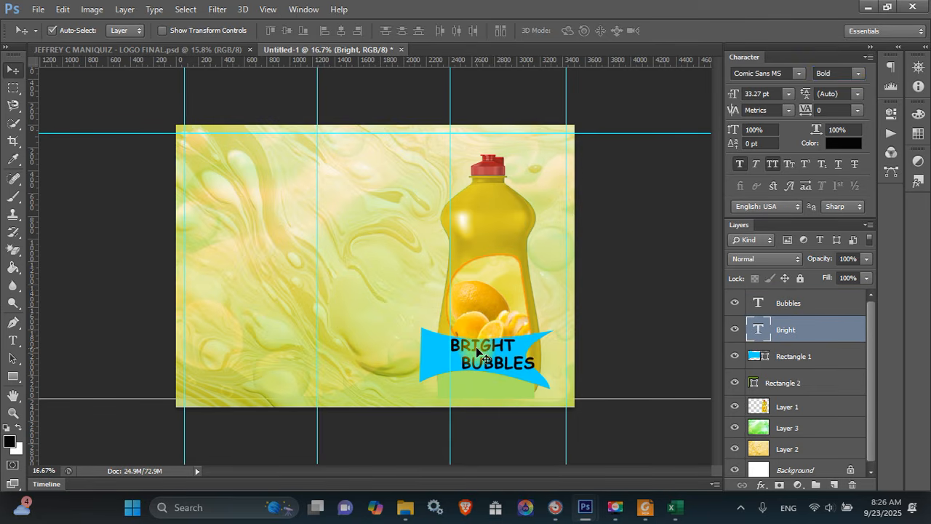
left_click(490, 364)
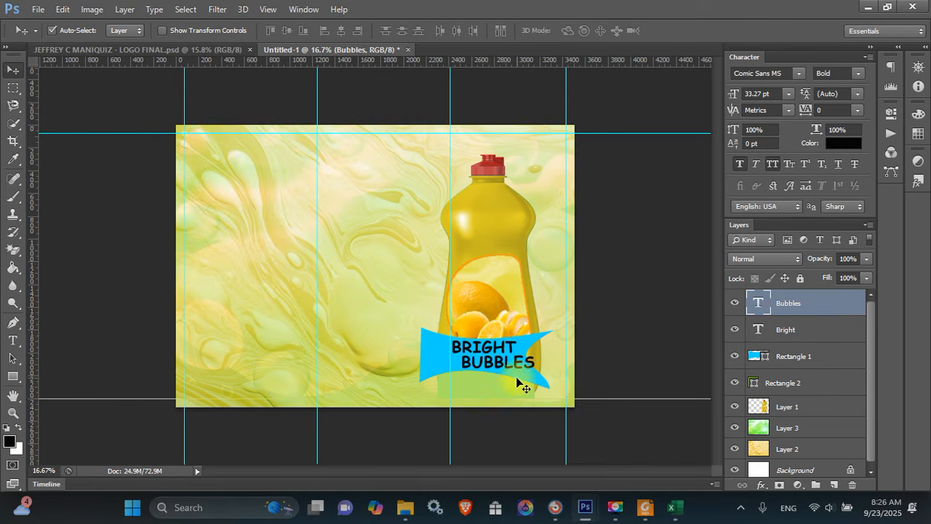
left_click(514, 390)
Give Rectangle 2 a drop shadow (distance 13 px, spread 4%, size 29 px) without a stroke
right_click(797, 381)
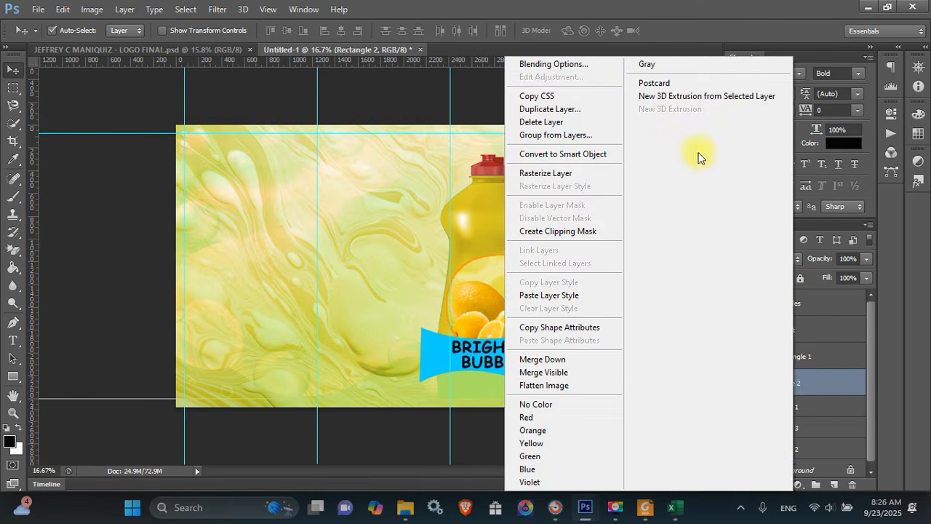
left_click(603, 66)
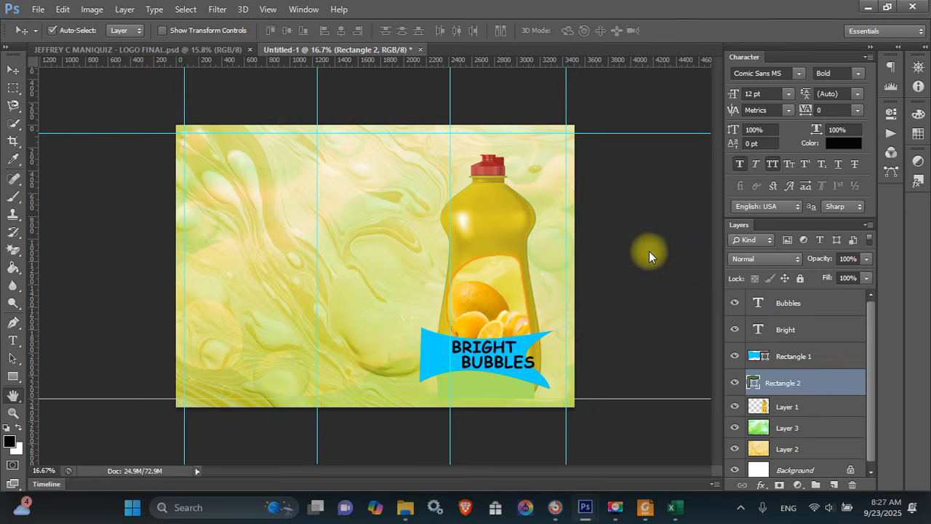
left_click(524, 132)
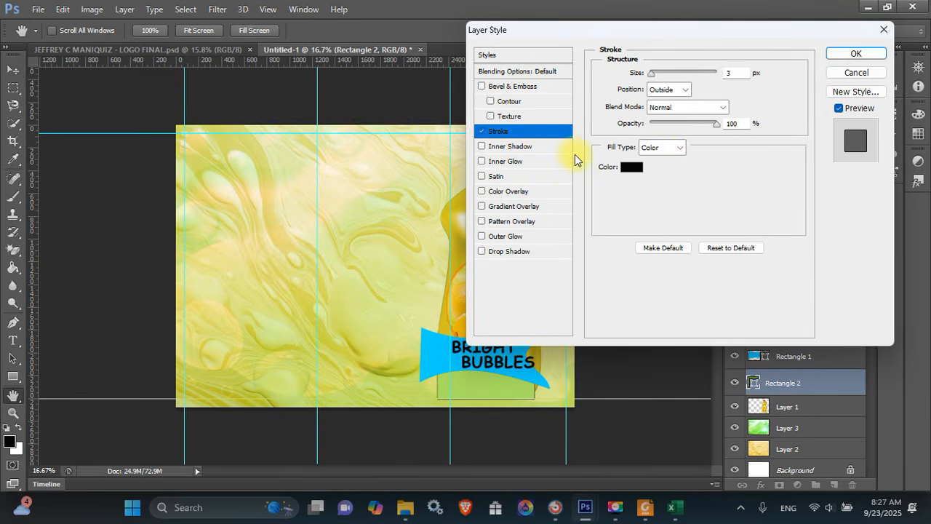
left_click_drag(654, 81, 658, 81)
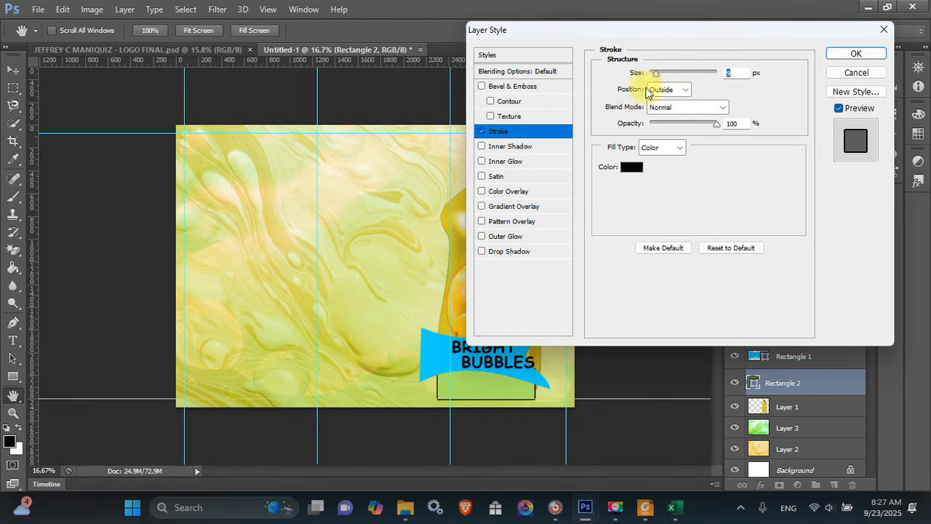
left_click(506, 251)
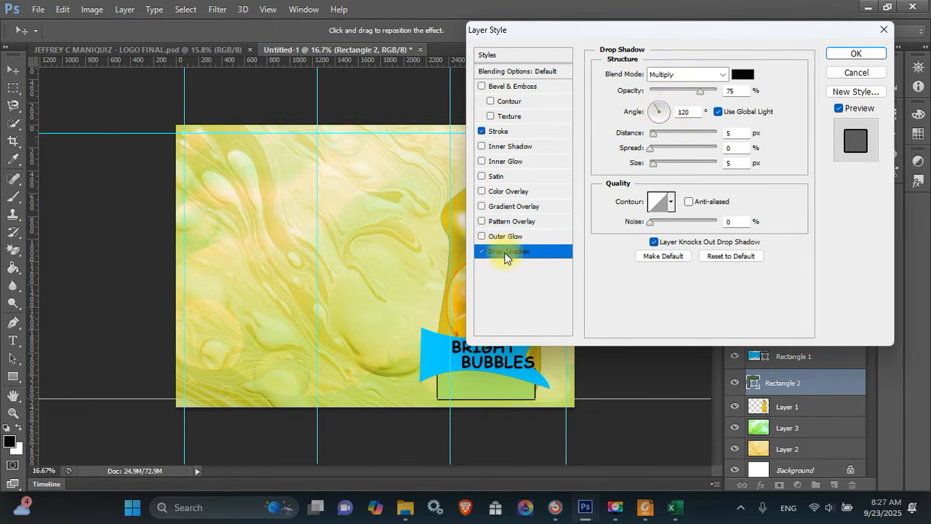
left_click(512, 133)
key("space")
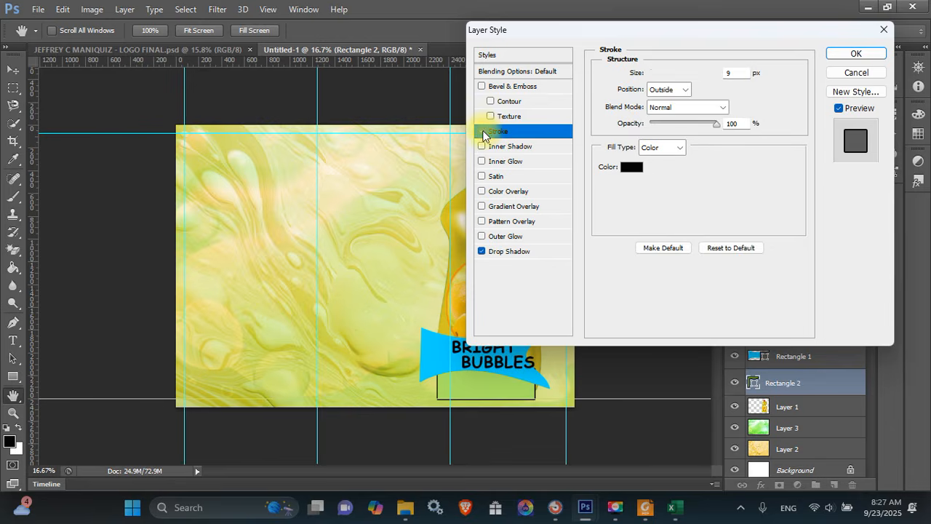
left_click(517, 252)
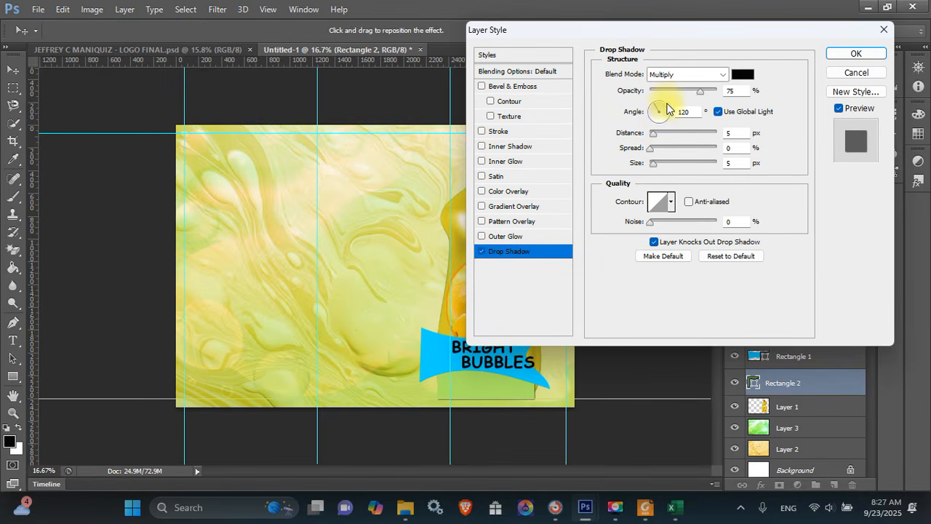
mouse_move(654, 136)
left_mouse_down()
mouse_move(661, 138)
mouse_move(656, 164)
mouse_move(652, 149)
left_mouse_up()
left_click(841, 58)
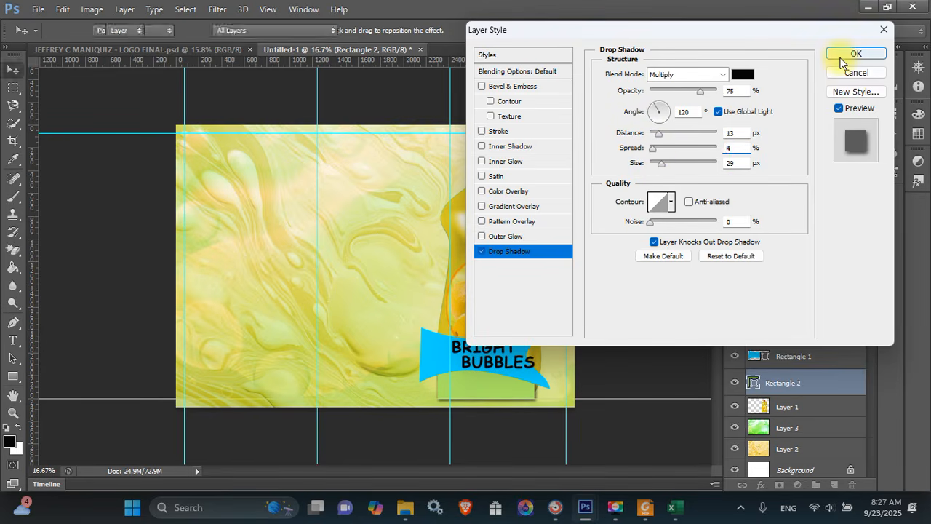
Copy Rectangle 2's drop shadow layer style onto Rectangle 1
right_click(804, 380)
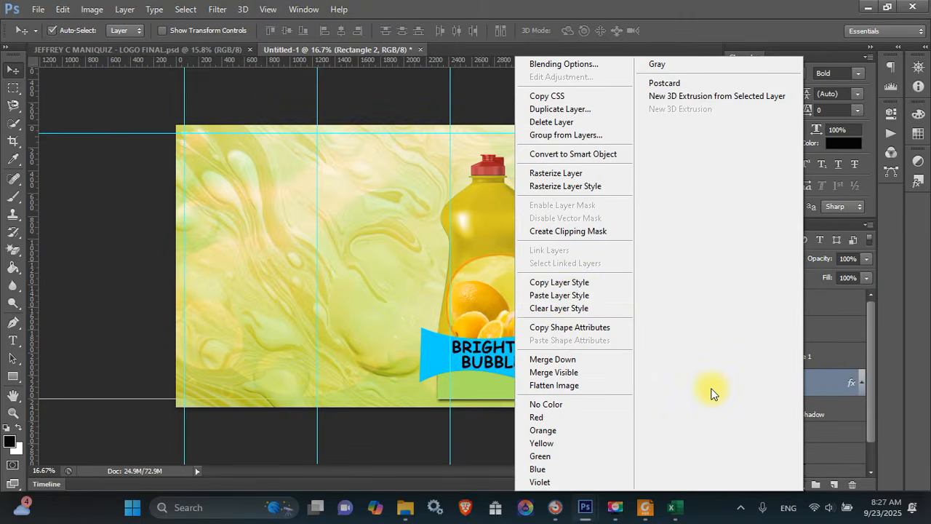
left_click(571, 282)
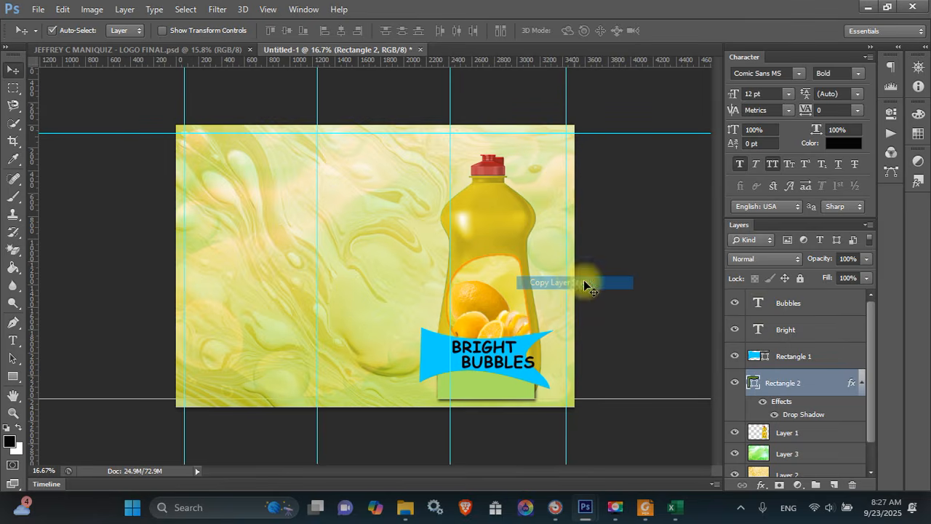
right_click(784, 354)
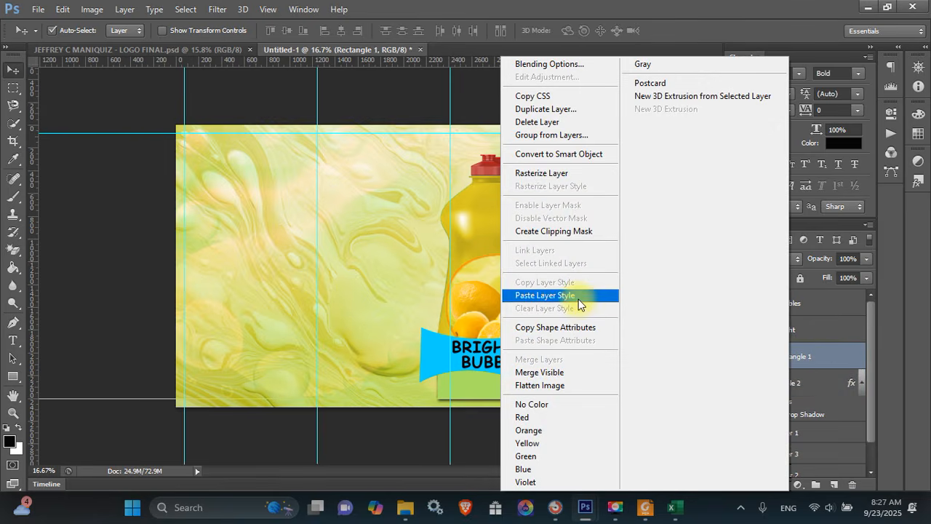
left_click(576, 296)
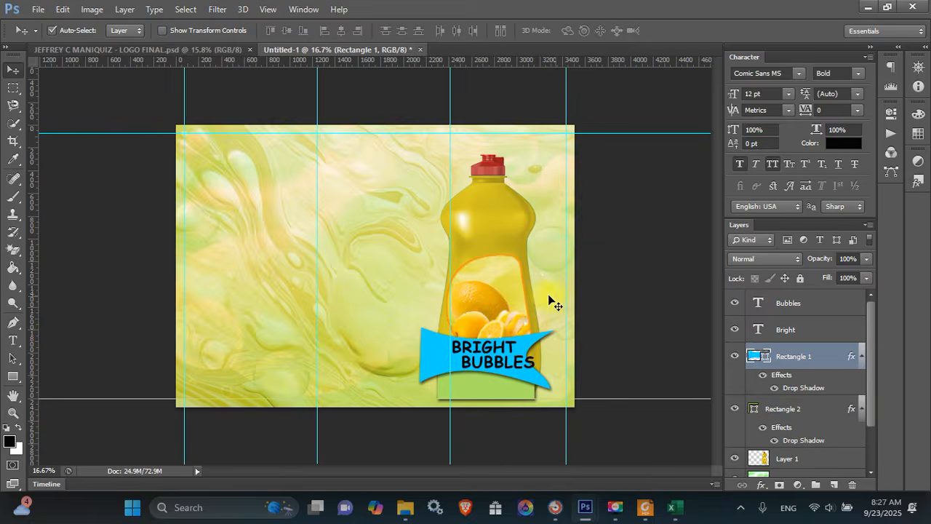
Shrink BUBBLES to 28.61 pt and place a copy of it below the banner
left_click(519, 369)
key("Left")
key("Left")
key("Left")
key("Left")
key("Left")
key("Left")
key("Left")
key("Left")
key("Left")
key("Left")
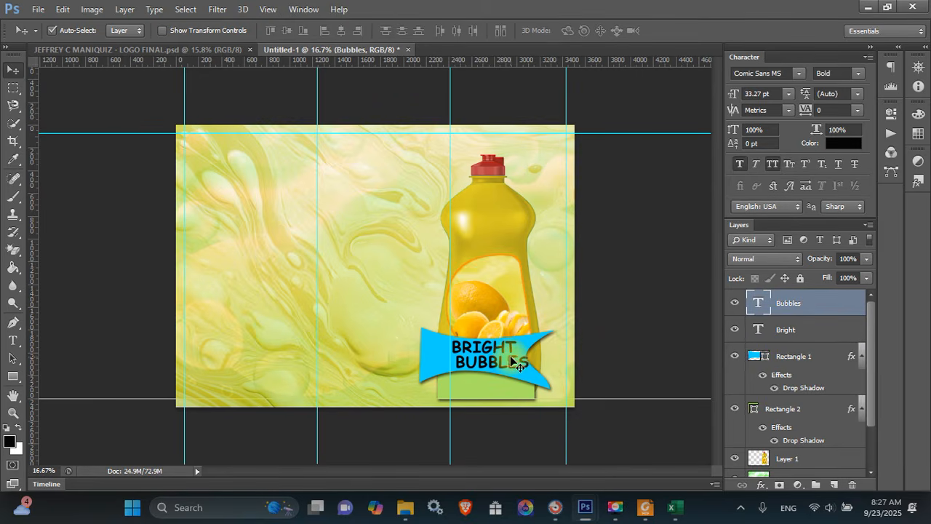
left_click(490, 352)
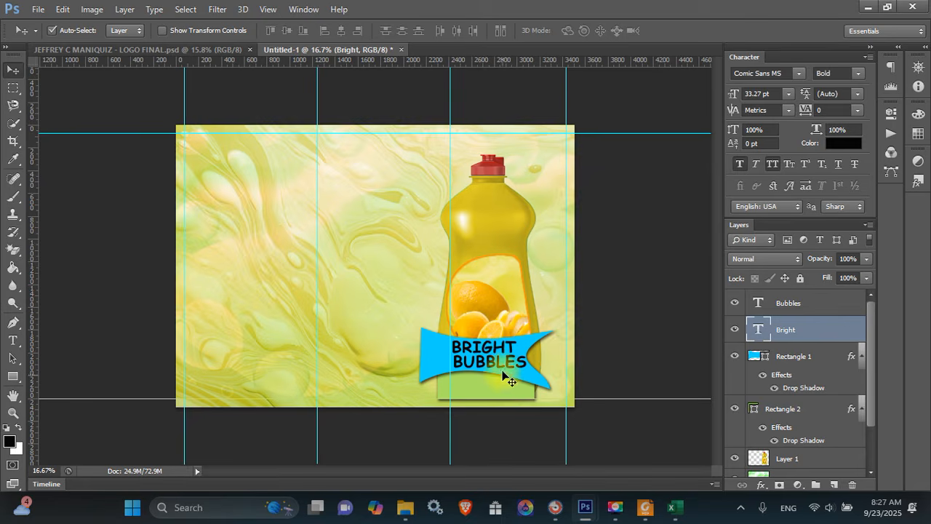
left_click(512, 370)
key("ctrl+t")
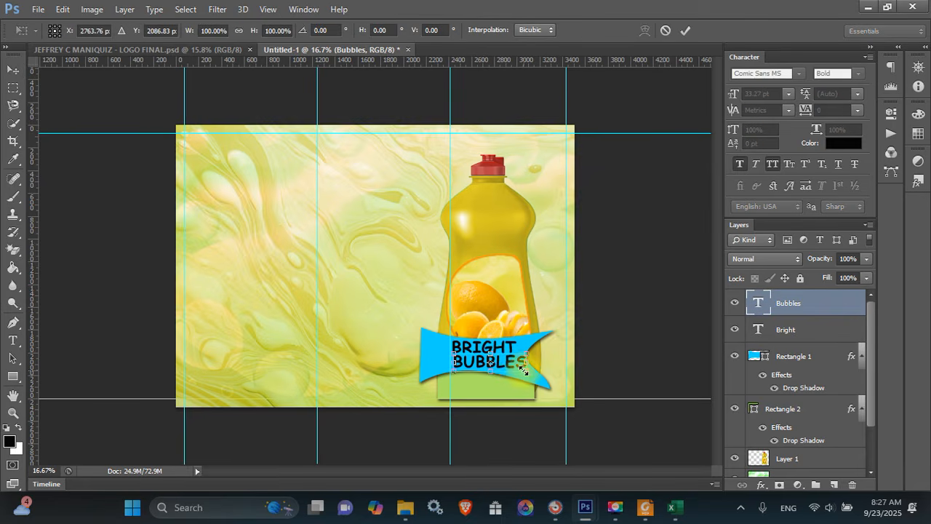
mouse_move(523, 370)
left_mouse_down()
mouse_move(526, 348)
mouse_move(518, 372)
left_mouse_up()
key("Return")
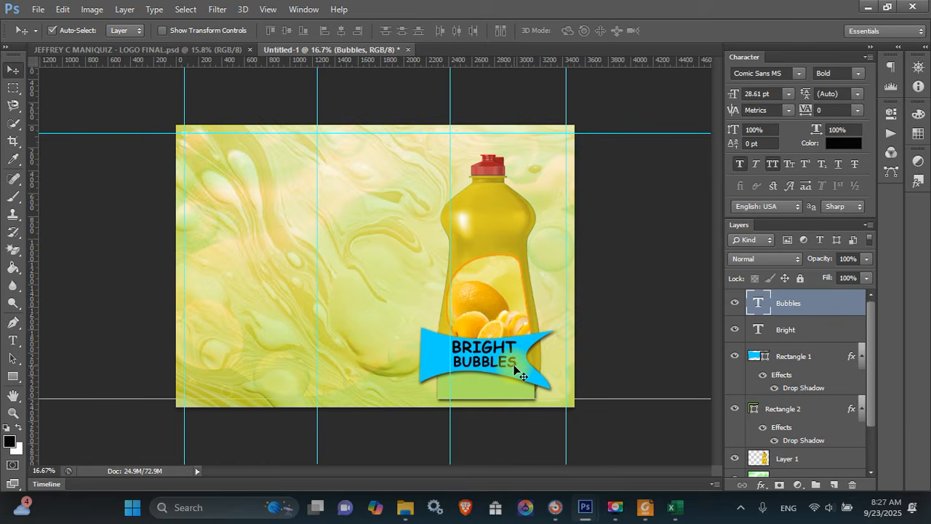
key("shift+Right")
key("shift+Right")
key("shift+Right")
key("shift+Right")
key("shift+Right")
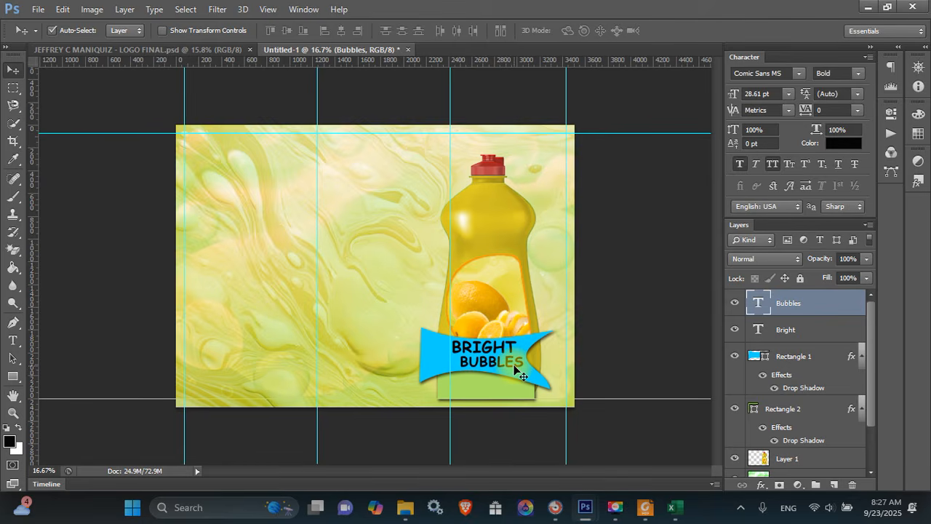
key("ctrl+j")
left_click_drag(513, 370, 506, 384)
Retype the copied word as the DISHWASHING LIQUID label and move it under the banner
key("t")
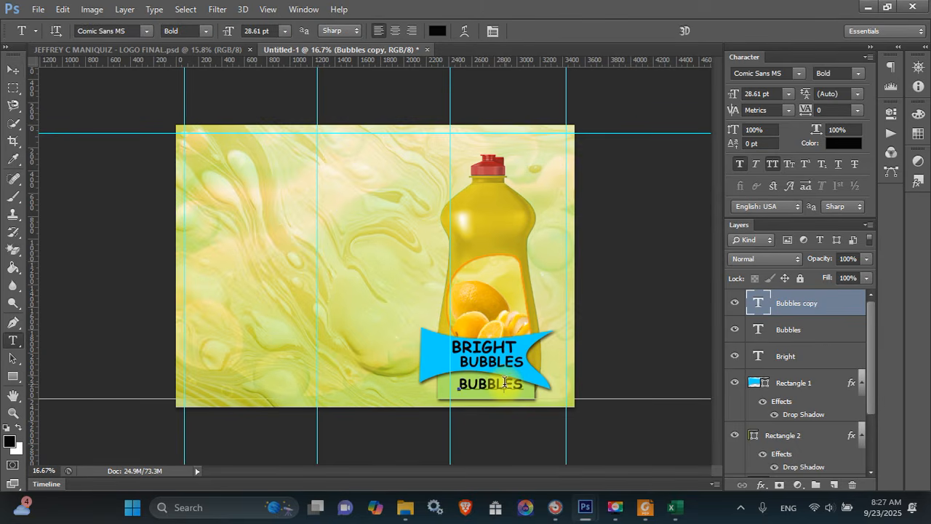
double_click(504, 381)
type("DISWASHING L")
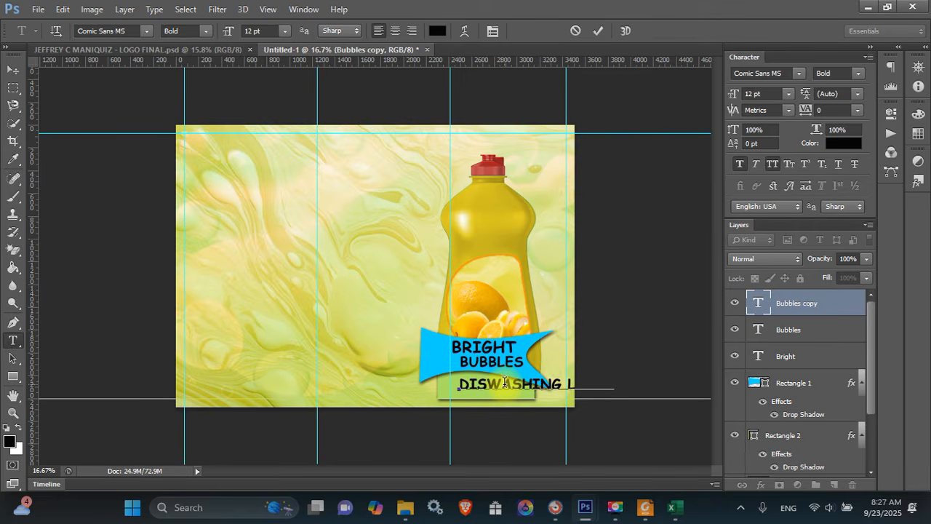
key("ctrl+Return")
key("ctrl+t")
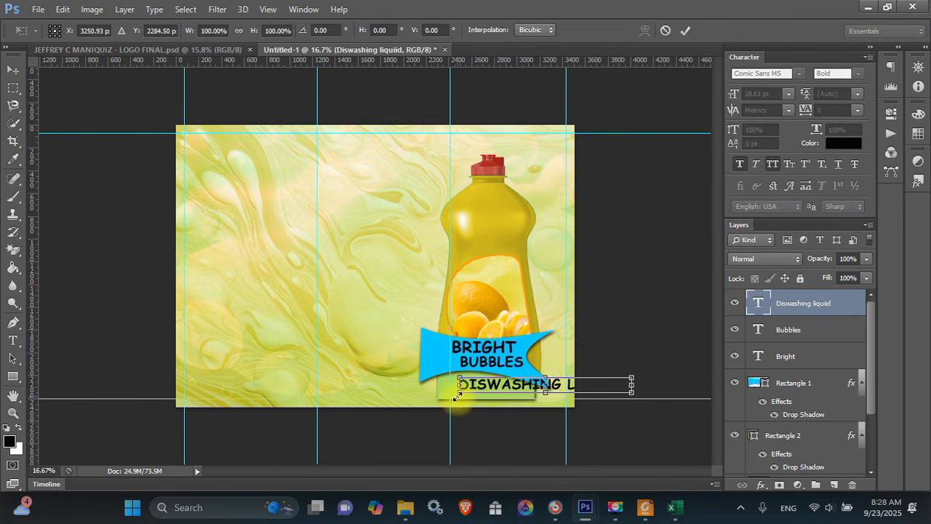
left_click_drag(457, 395, 531, 382)
key("Escape")
key("v")
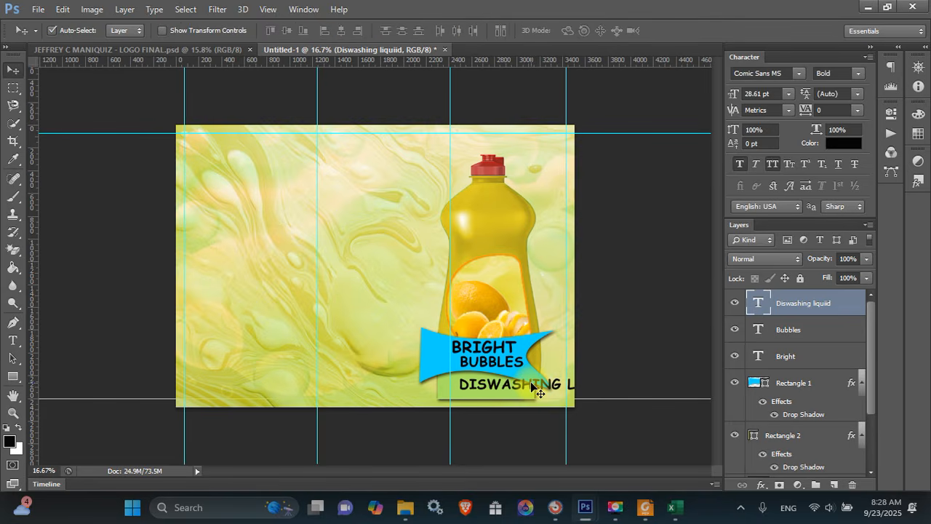
left_click_drag(535, 393, 453, 398)
Fix the label's spelling and scale it down to about 54%
key("t")
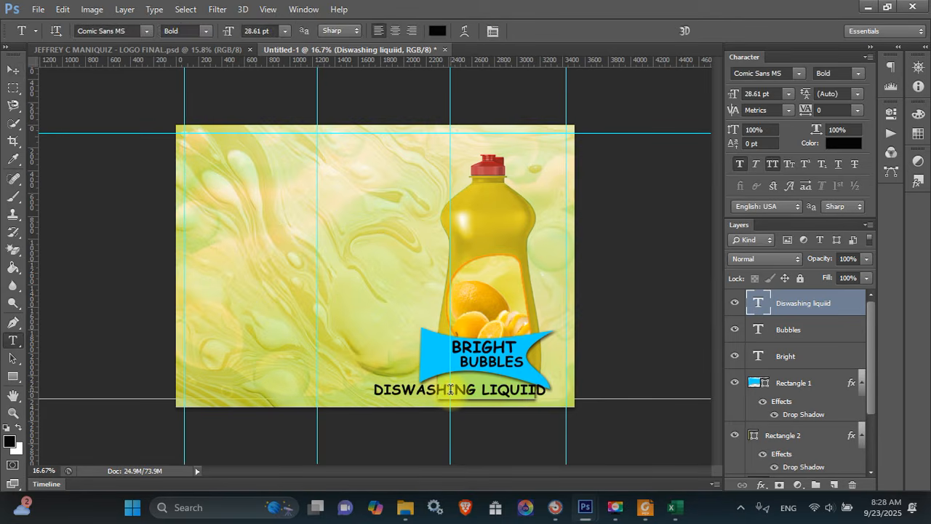
left_click(535, 388)
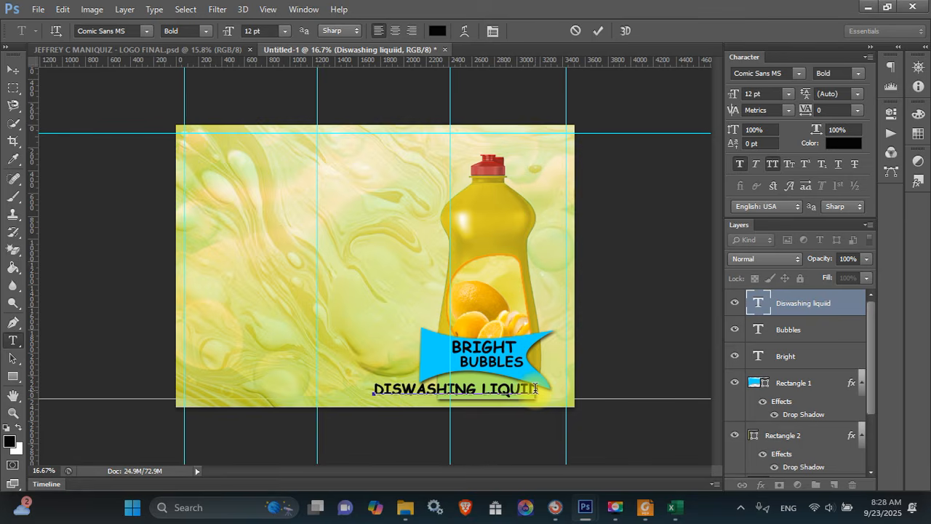
type("h")
key("ctrl+Return")
key("ctrl+t")
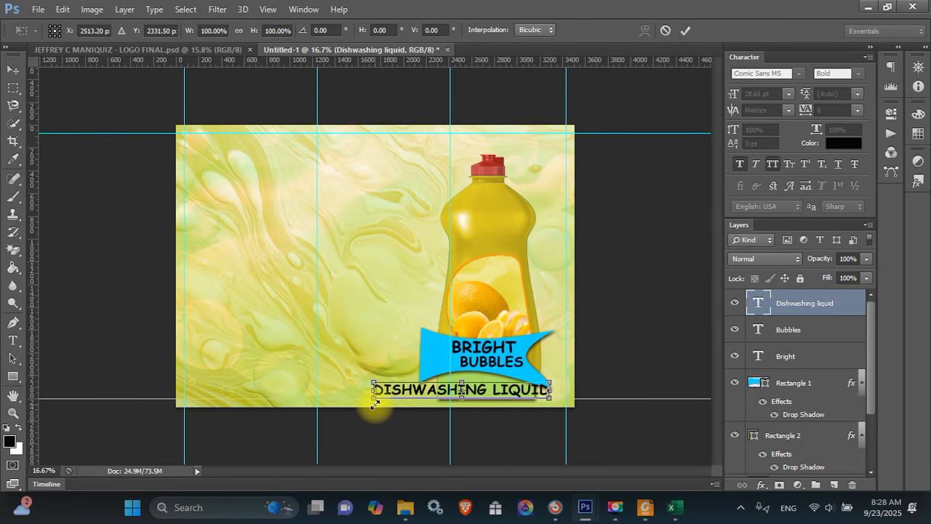
left_click_drag(375, 401, 454, 385)
key("Return")
Break the label into two lines: DISHWASHING above LIQUID
key("v")
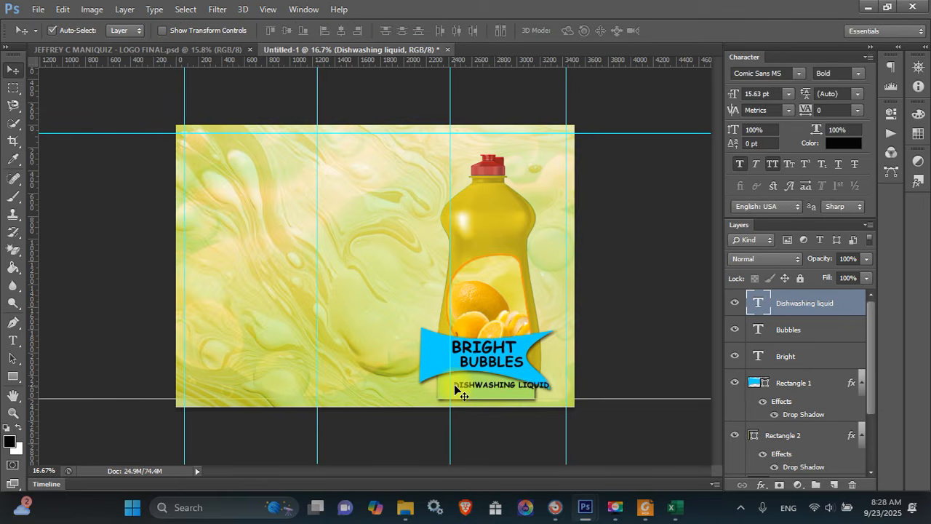
key("t")
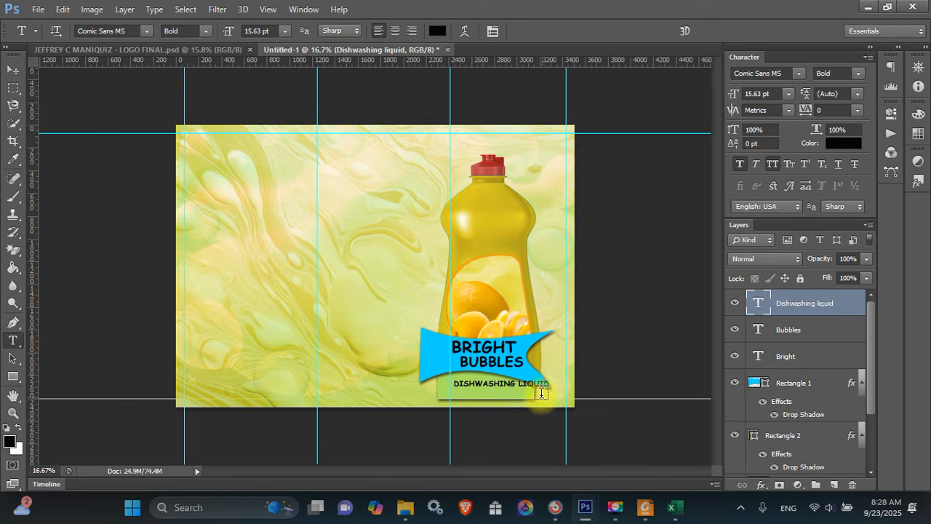
left_click(514, 380)
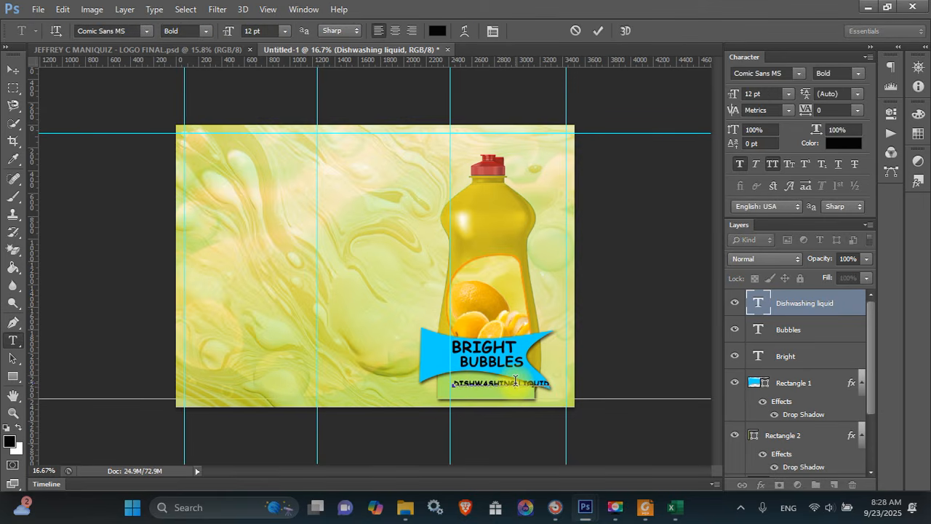
key("ctrl+Return")
key("v")
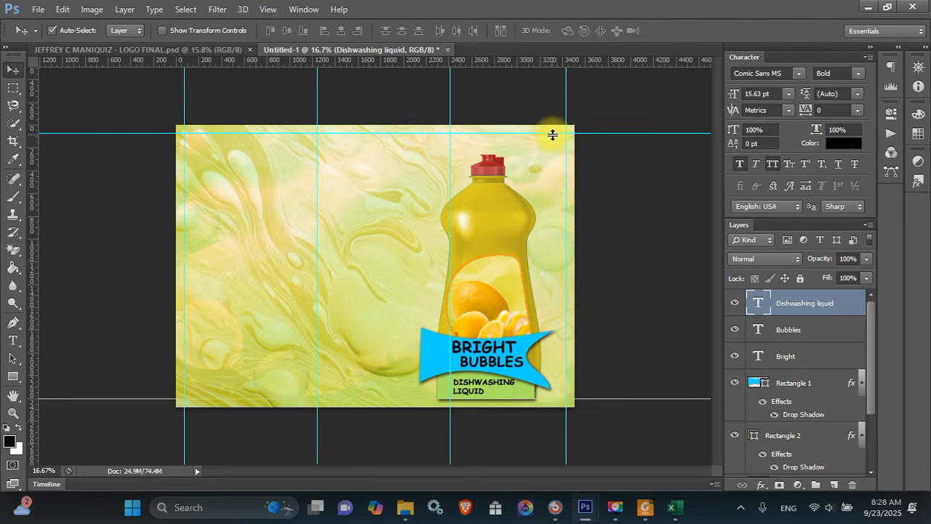
key("u")
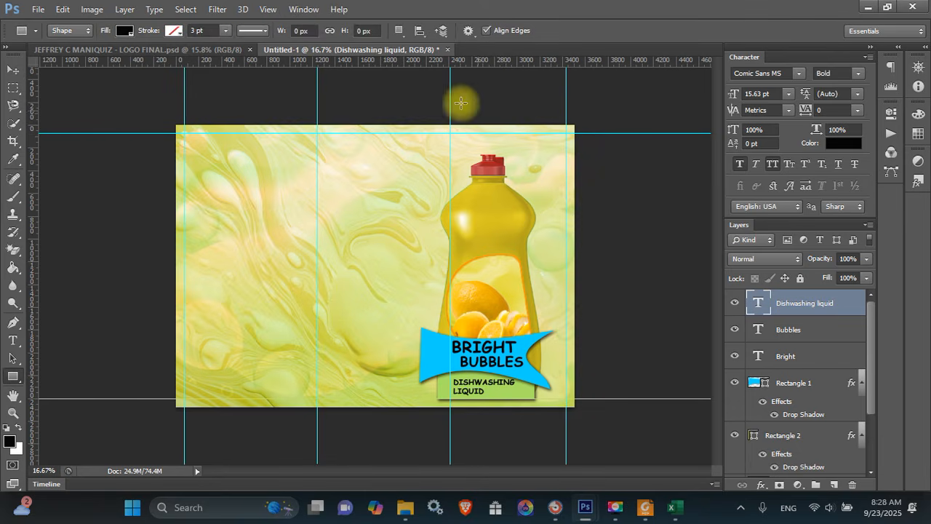
Set the foreground colour to golden orange #d29e00, starting from the bottle's sampled yellow
left_click(9, 443)
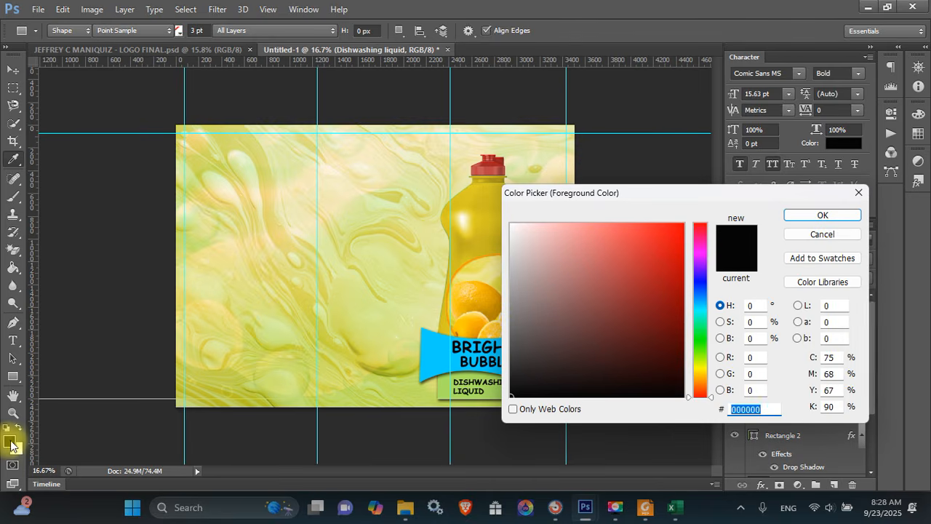
left_click(480, 233)
mouse_move(663, 260)
left_mouse_down()
mouse_move(696, 285)
mouse_move(679, 234)
left_mouse_up()
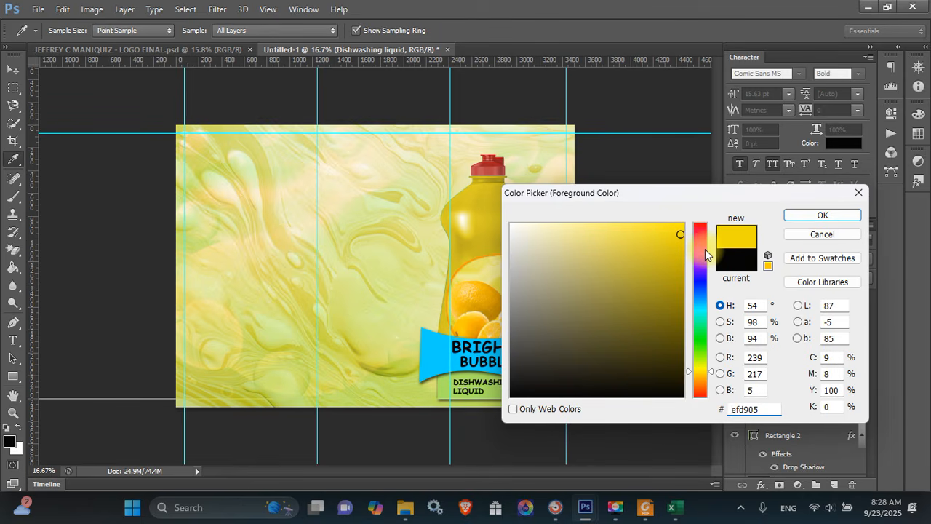
left_click(699, 237)
left_click(682, 292)
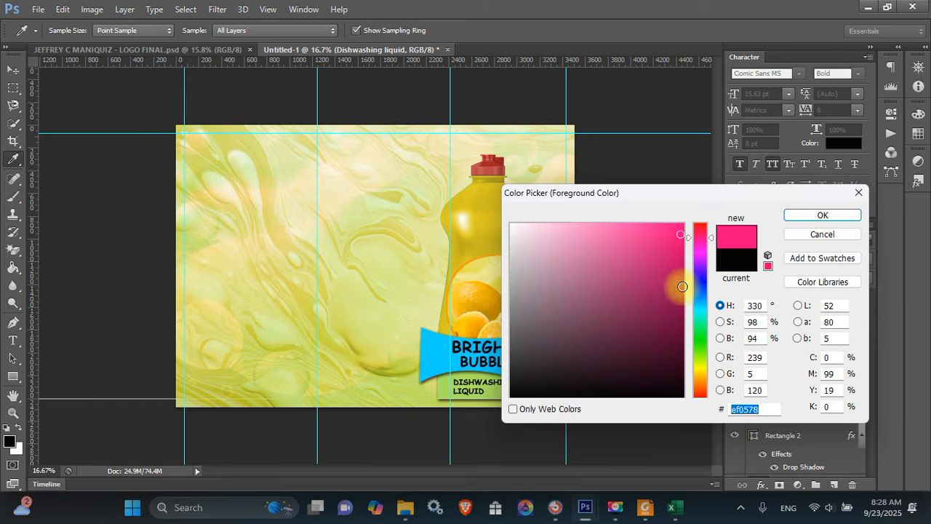
left_click_drag(698, 351, 703, 380)
mouse_move(678, 313)
left_mouse_down()
mouse_move(683, 243)
mouse_move(682, 253)
left_mouse_up()
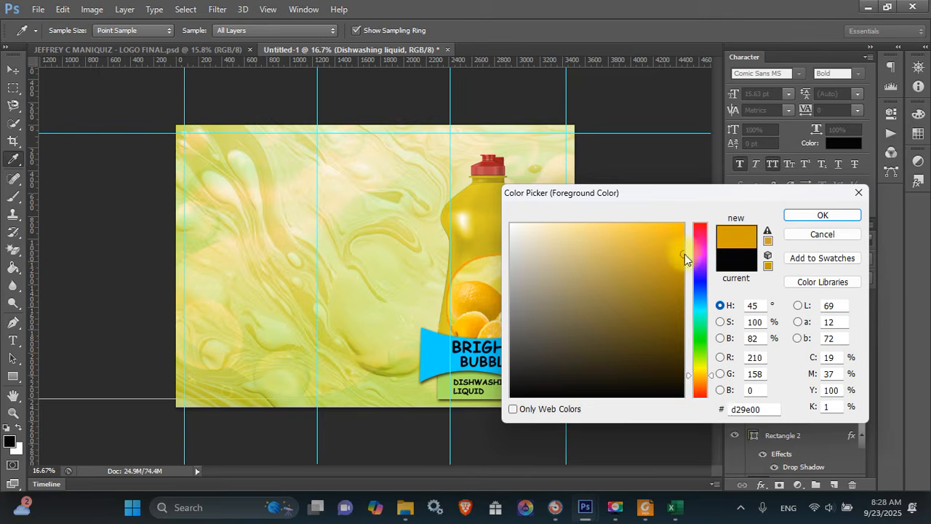
left_click(821, 216)
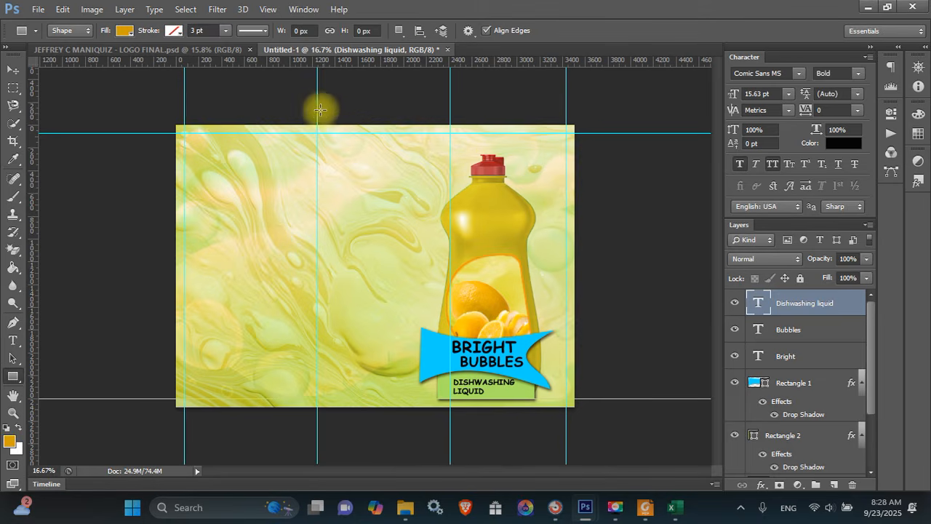
Draw the orange rectangle between the middle guides, then open and cancel the Open dialog
left_click_drag(317, 108, 447, 475)
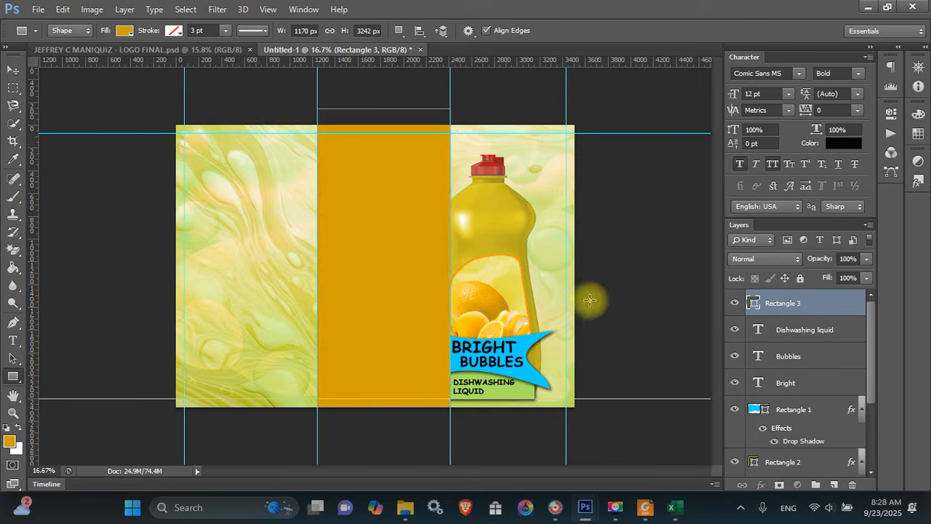
key("v")
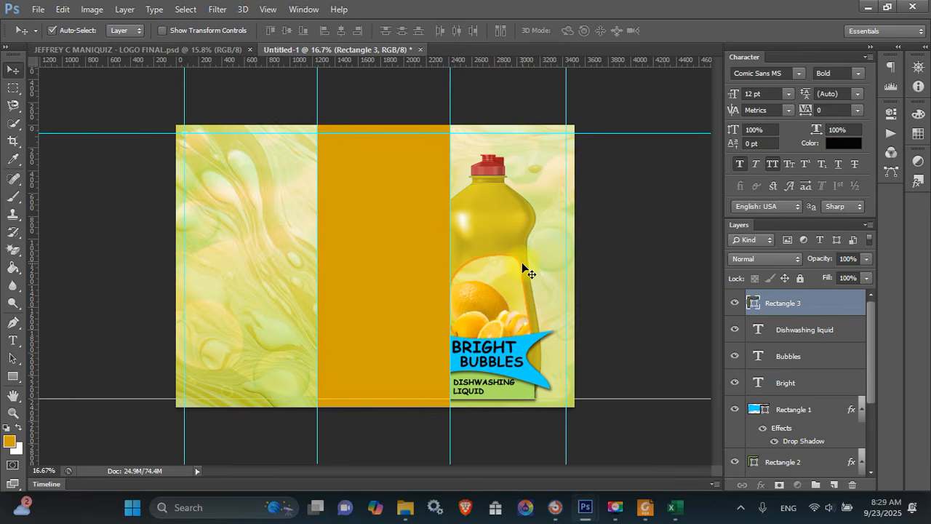
key("ctrl+o")
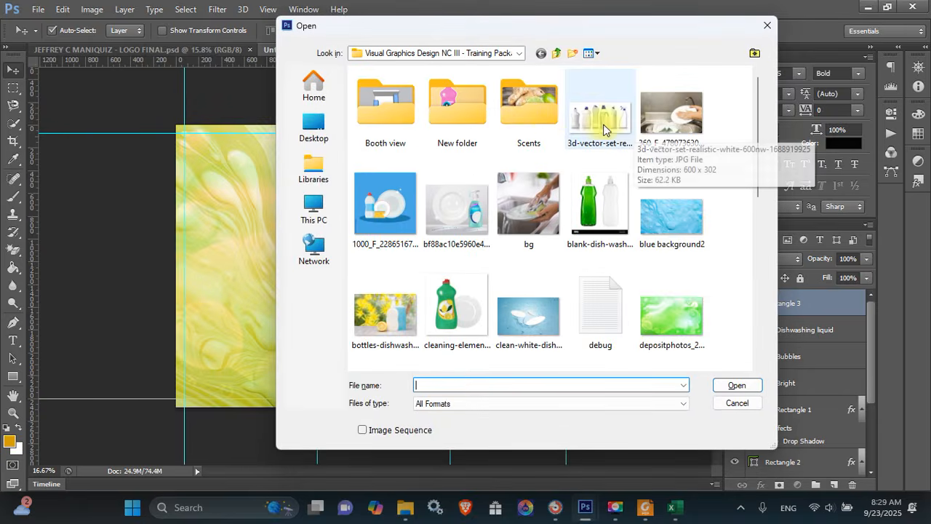
left_click(758, 26)
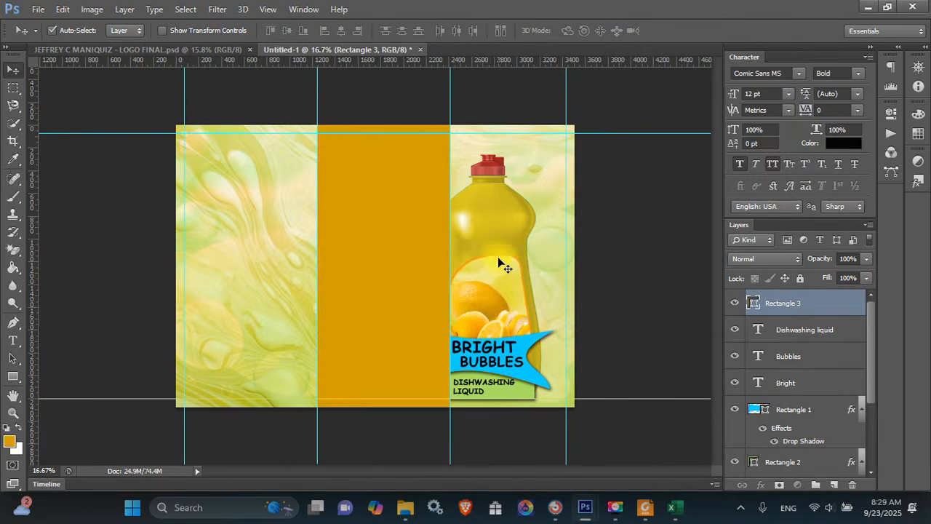
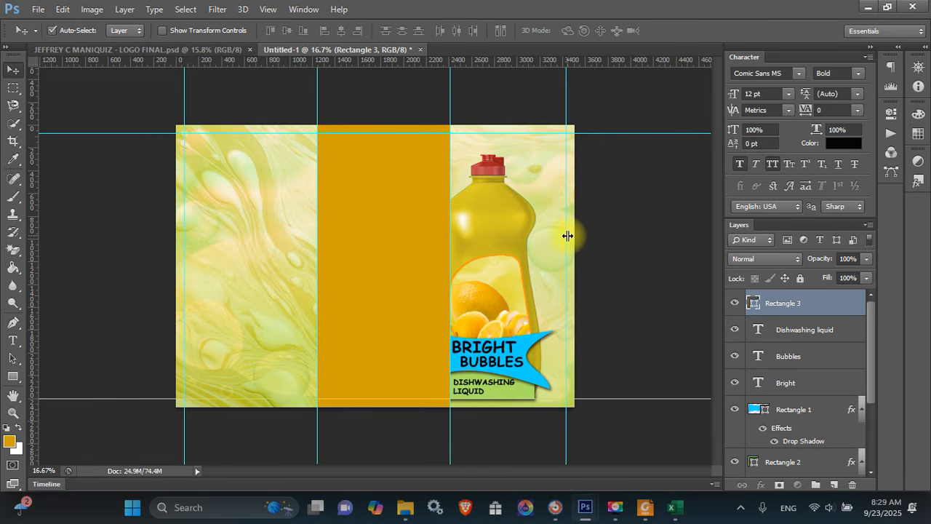
Bring up the Open dialog and browse the Desktop toward the project folder
key("ctrl+o")
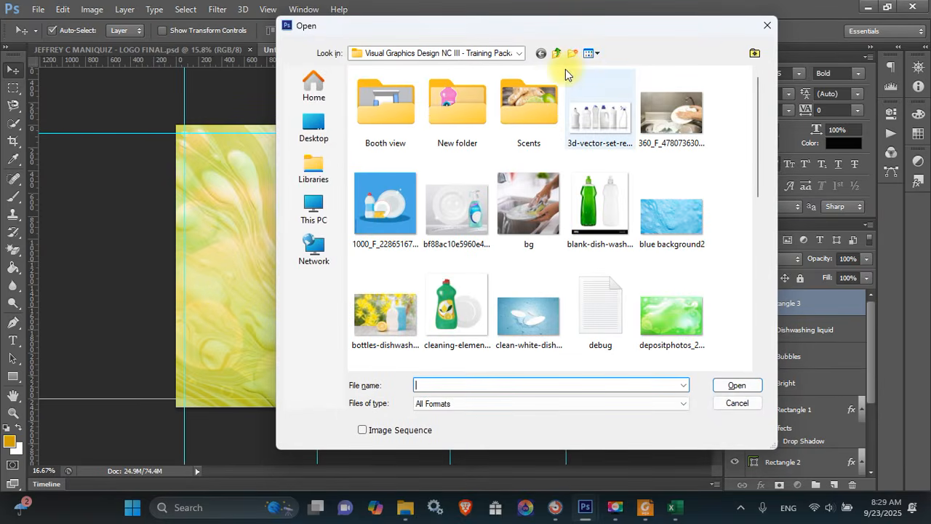
left_click(336, 142)
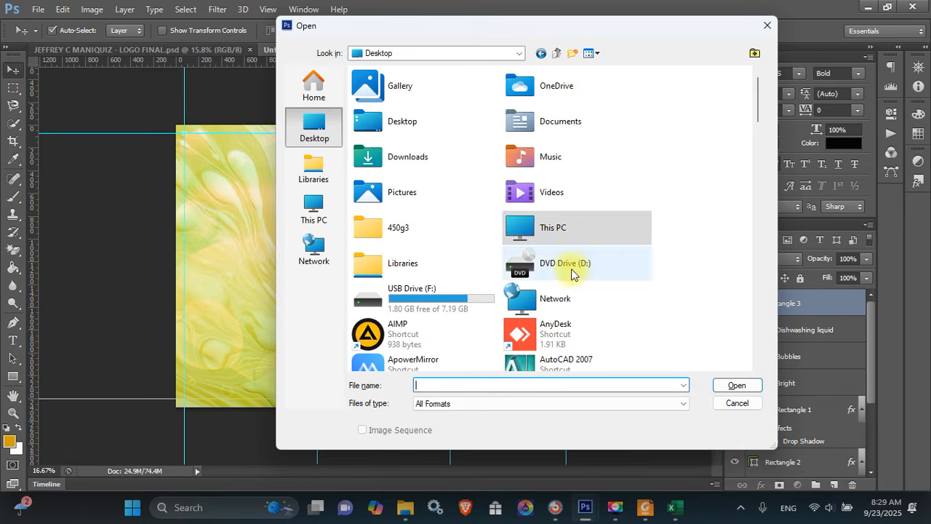
key("Down")
key("Down")
key("Down")
key("Down")
key("Down")
key("Down")
key("Down")
key("Down")
key("Down")
key("Down")
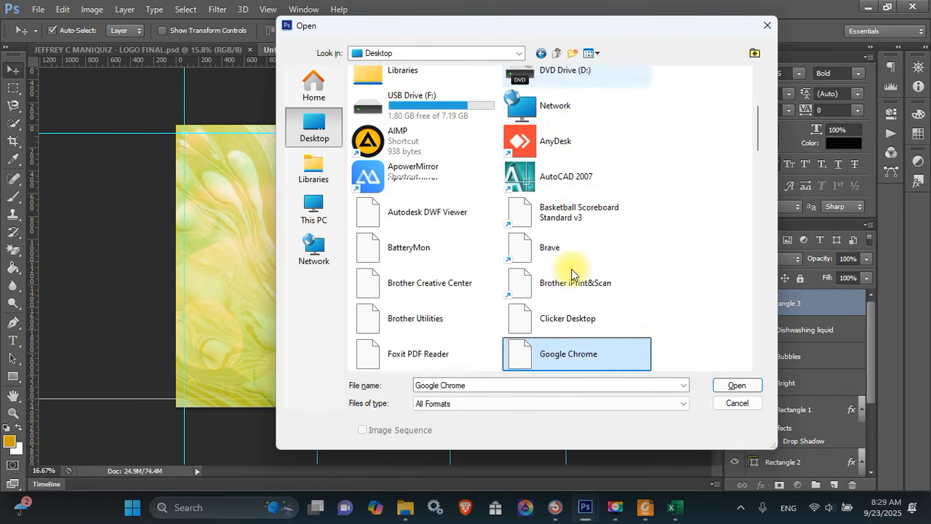
key("Down")
key("Down")
key("Up")
key("Up")
key("Up")
key("Up")
key("Left")
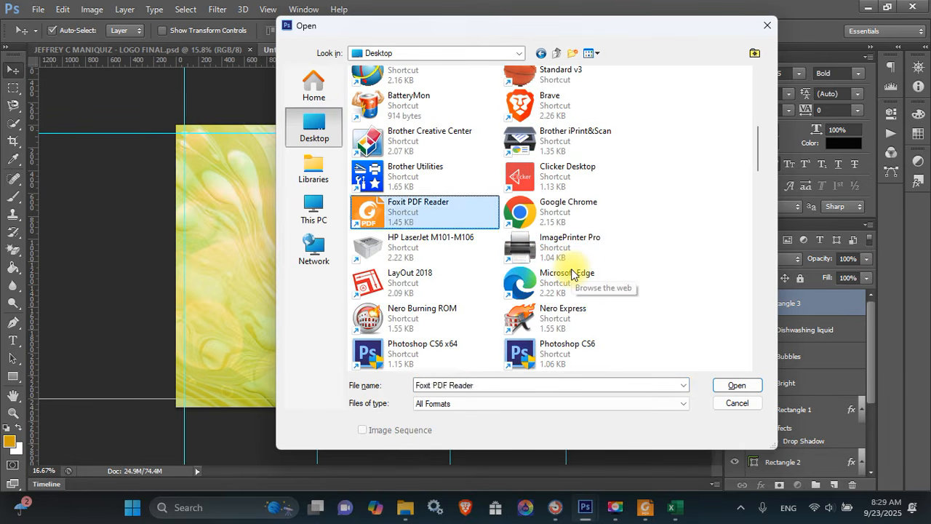
key("Down")
key("Down")
key("Down")
key("Down")
key("Down")
key("Up")
key("Up")
key("Up")
key("Up")
key("Up")
key("Up")
key("Up")
key("Up")
key("Up")
key("Up")
key("Up")
key("Up")
key("Up")
key("Up")
key("Up")
key("Up")
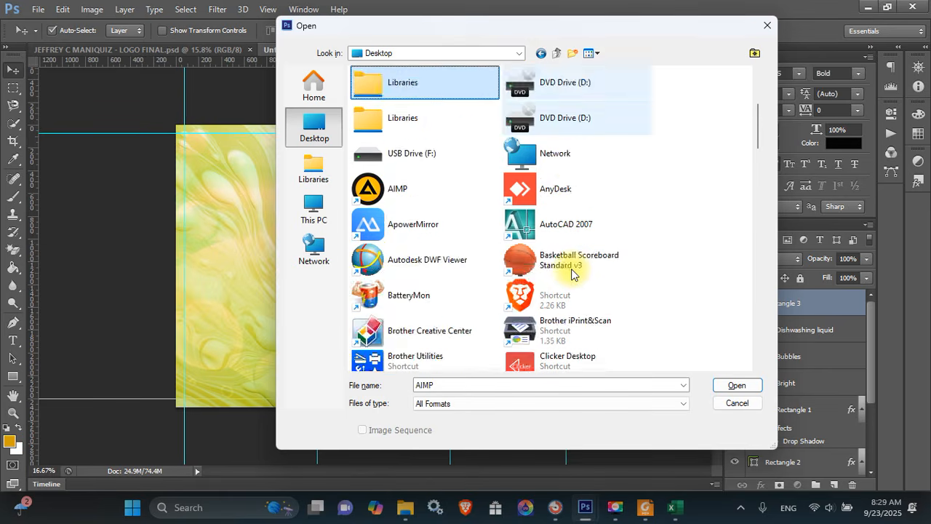
key("Down")
key("Down")
key("Down")
key("Down")
key("Down")
Go into the project folder, then LOGO, and open the Bright Bubbles logo PNG
key("Down")
key("Down")
key("Down")
key("Down")
key("Down")
key("Down")
key("Down")
key("Down")
key("Down")
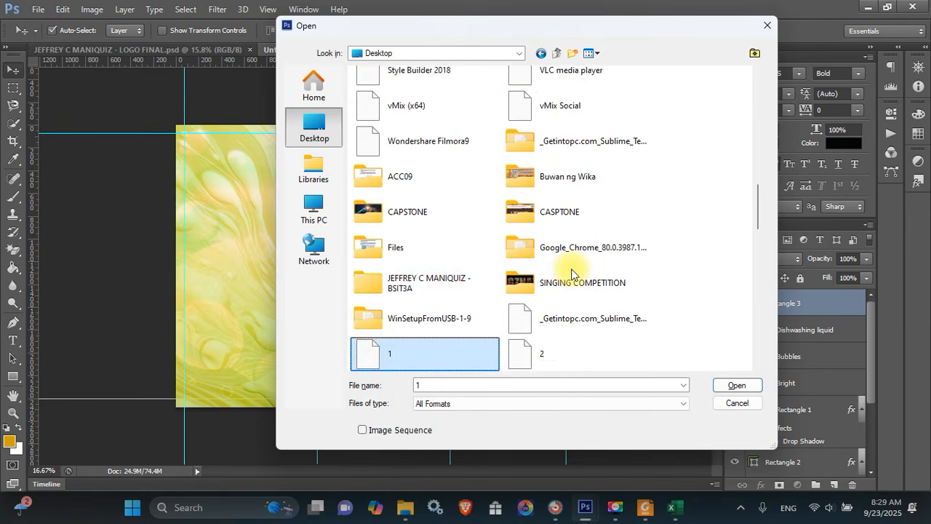
key("Up")
key("Up")
key("Up")
key("Up")
key("Down")
key("Down")
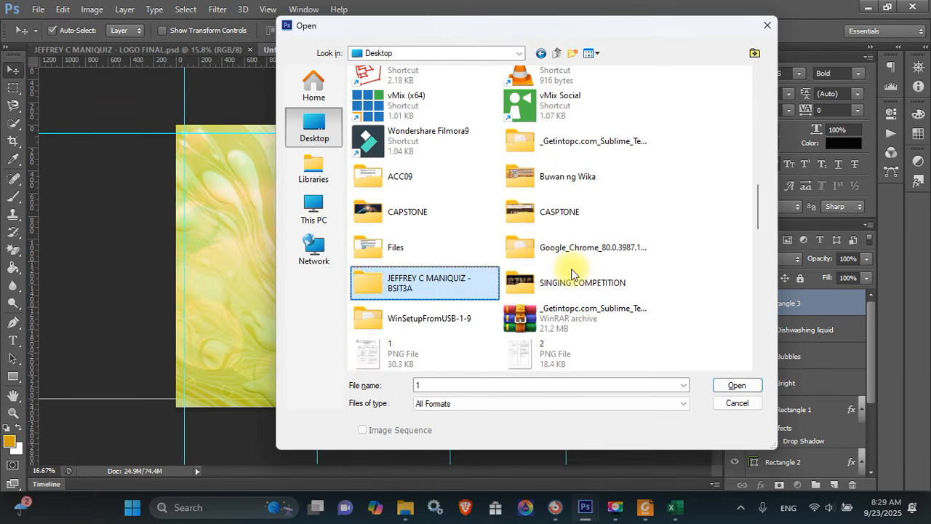
key("Return")
key("Down")
key("Down")
key("Return")
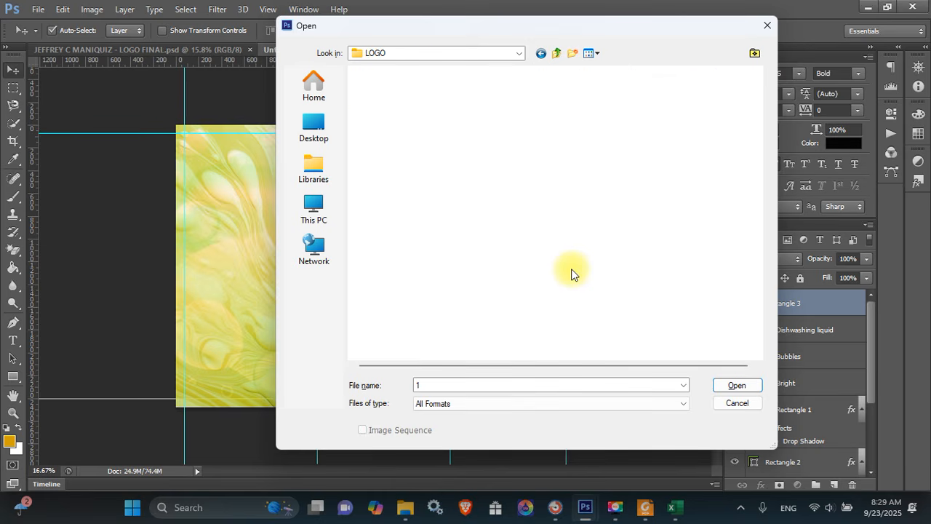
key("Down")
key("Return")
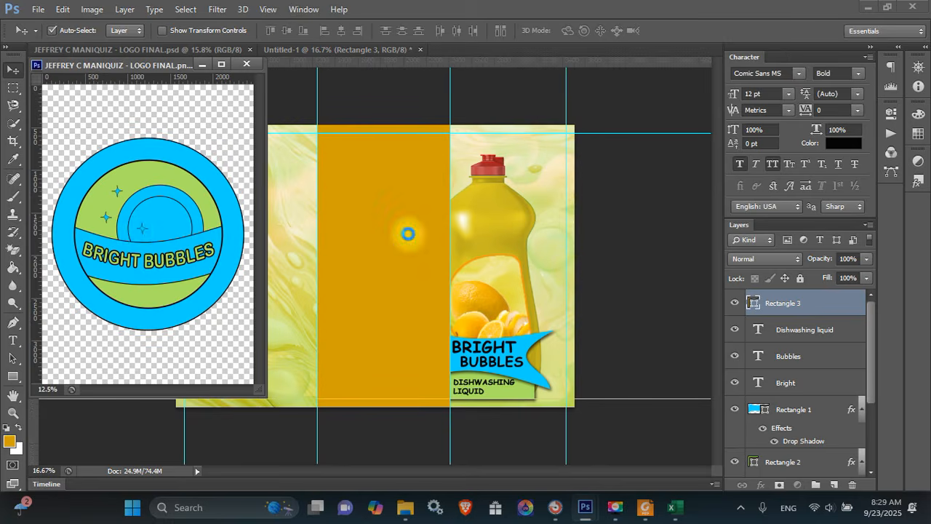
Drag the logo into the packaging design as a new layer and shrink it to about a fifth
left_click_drag(138, 231, 391, 204)
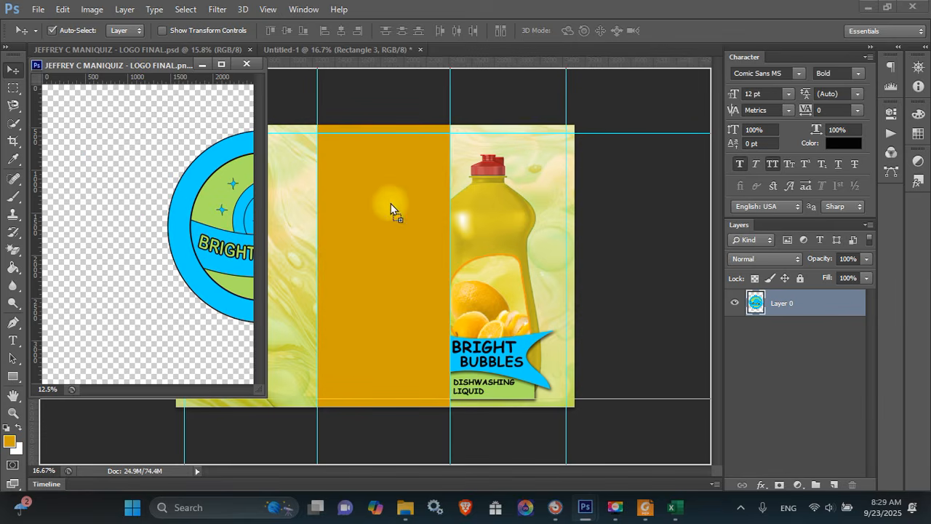
left_click_drag(480, 213, 498, 222)
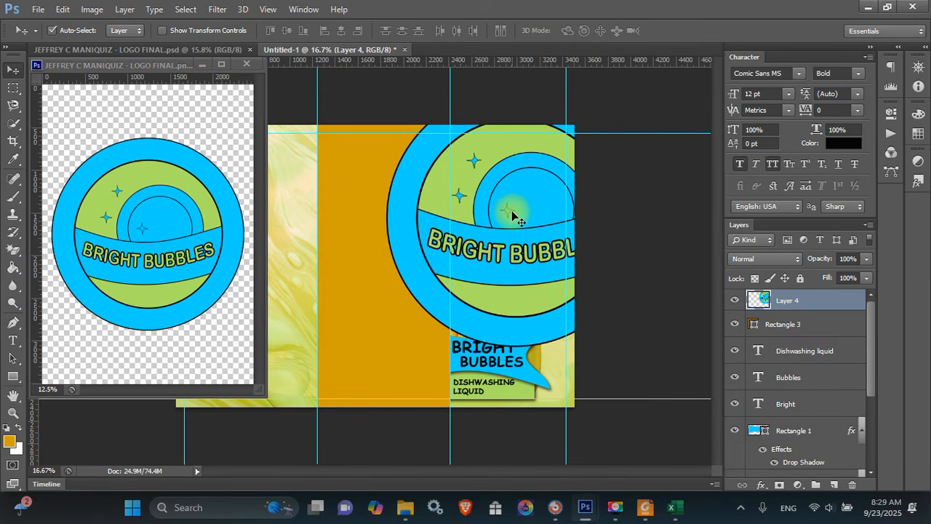
key("ctrl+t")
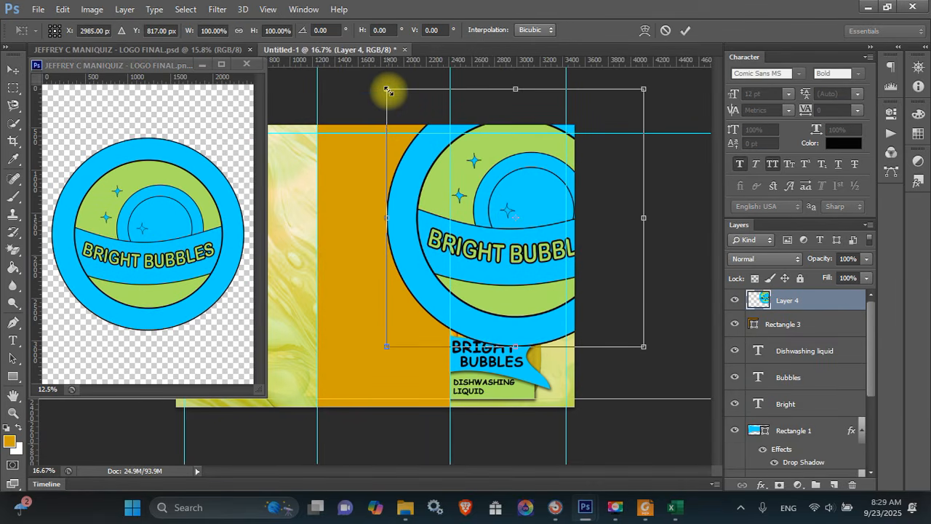
left_click_drag(388, 91, 523, 167)
key("Return")
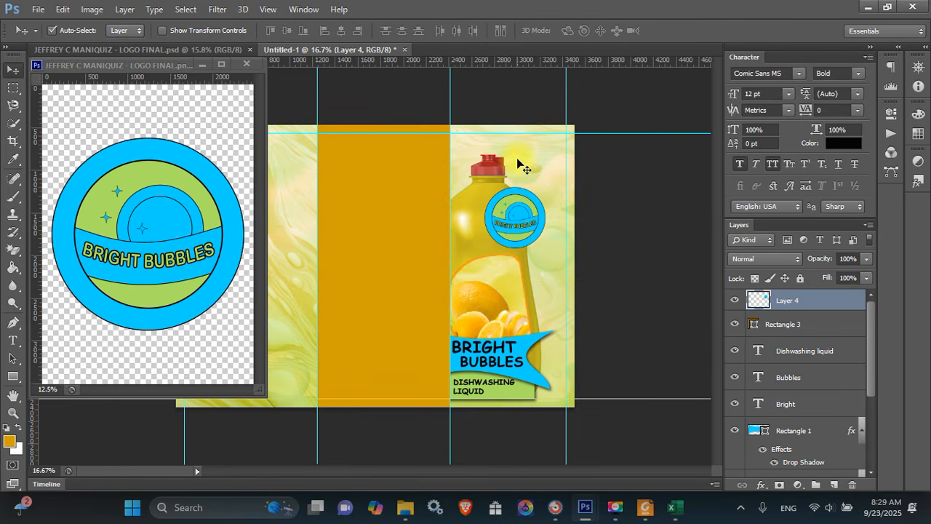
Place the logo at the bottle's top right and enlarge it slightly to about 112%
left_click_drag(525, 200, 539, 158)
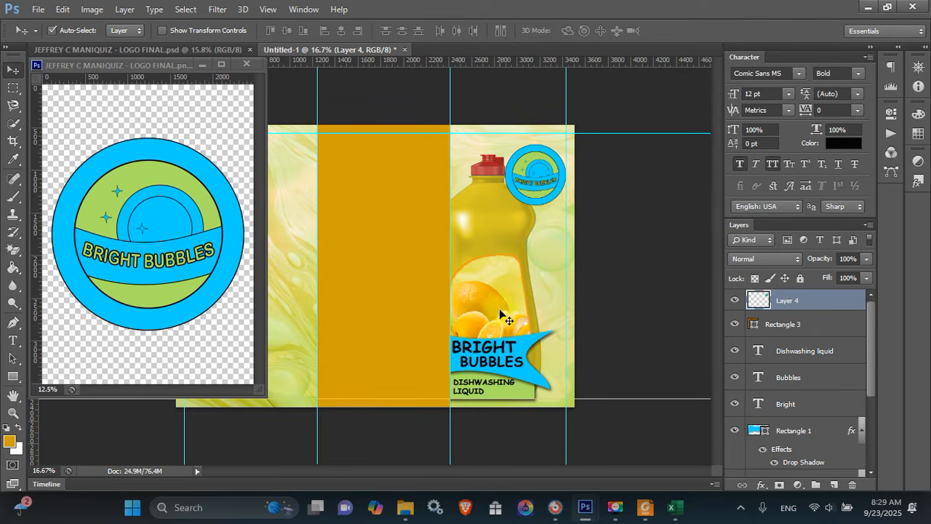
left_click_drag(542, 188, 535, 186)
key("ctrl+t")
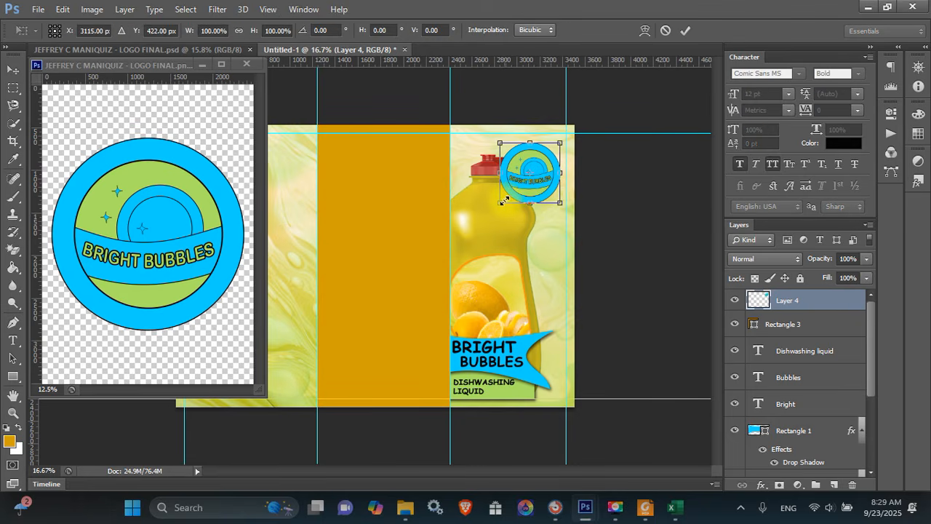
left_click_drag(502, 204, 493, 211)
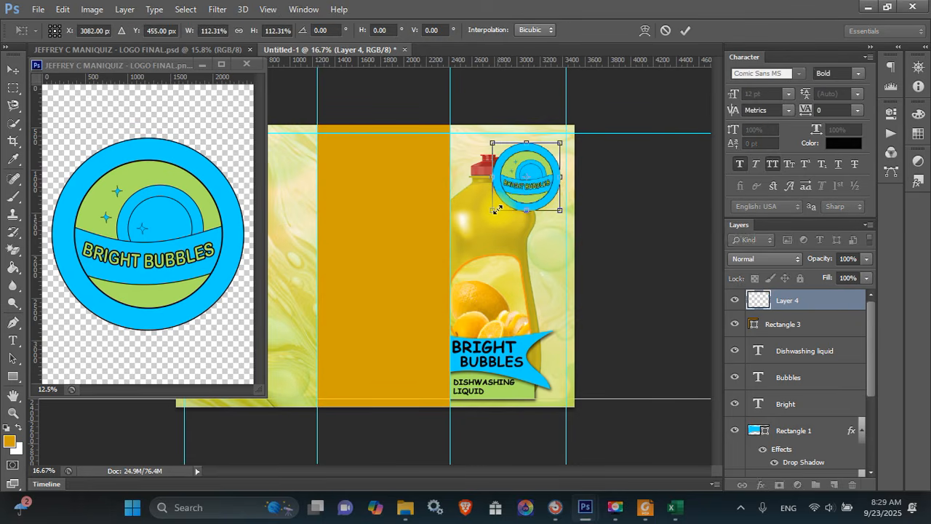
key("Return")
right_click(821, 307)
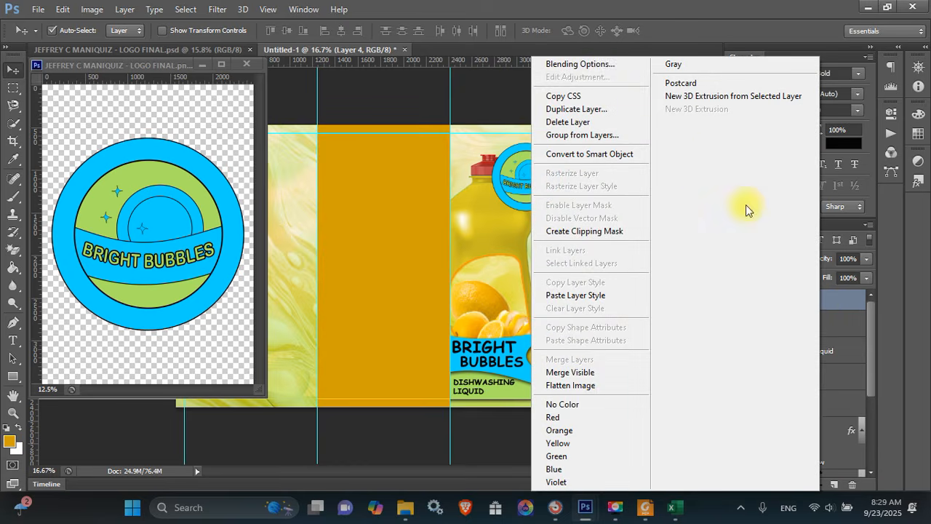
Give the logo layer a drop shadow with Spread 7% and a larger, softer size
left_click(607, 66)
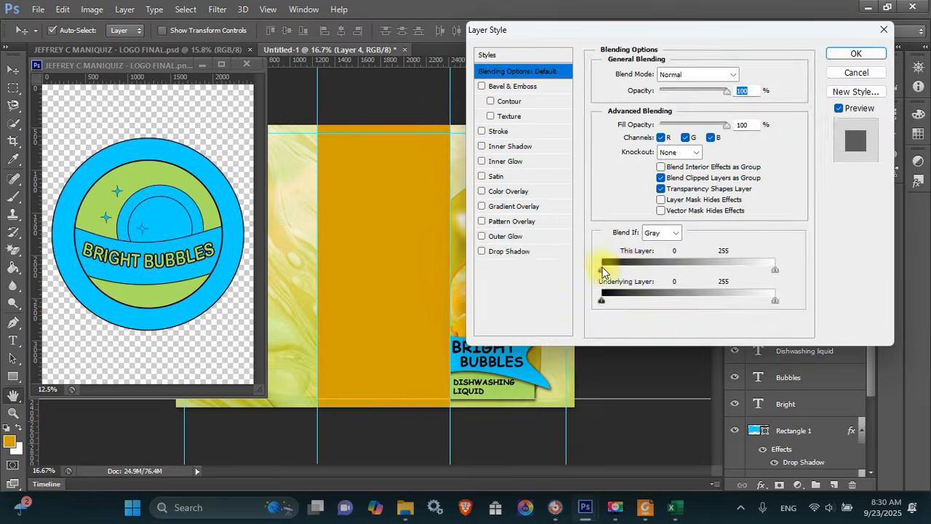
left_click(525, 252)
left_click_drag(634, 36, 733, 37)
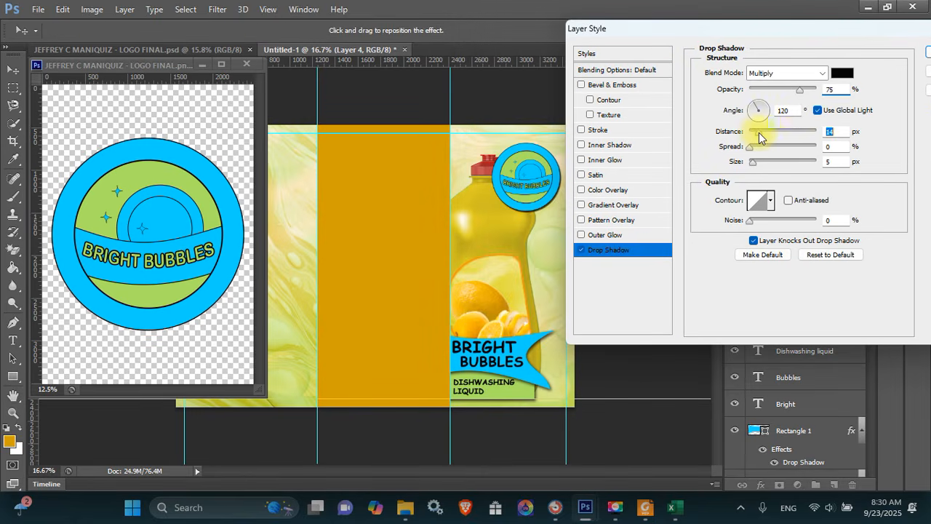
left_click_drag(753, 147, 755, 146)
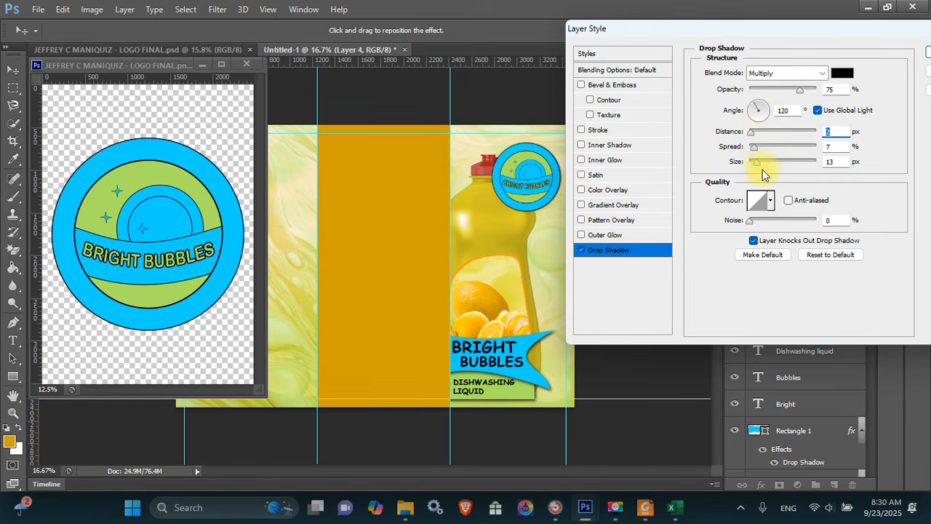
left_click_drag(760, 169, 767, 169)
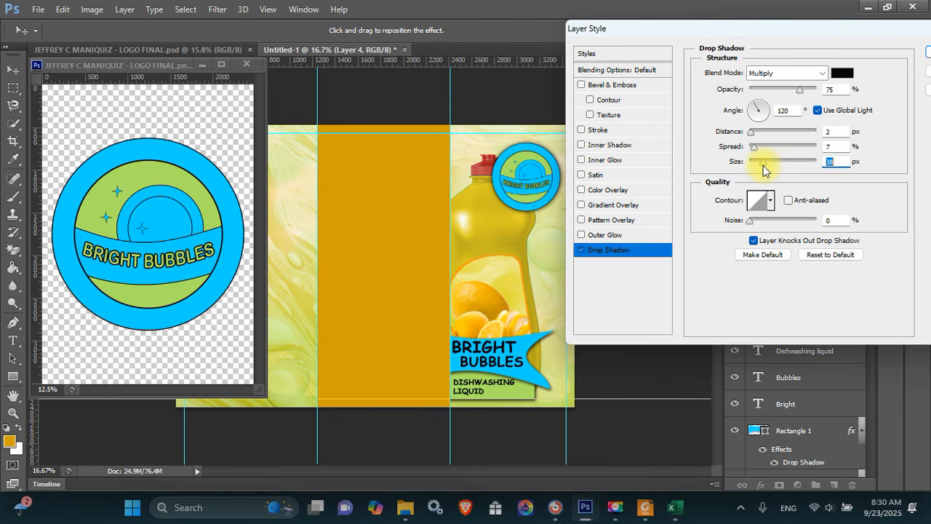
key("Return")
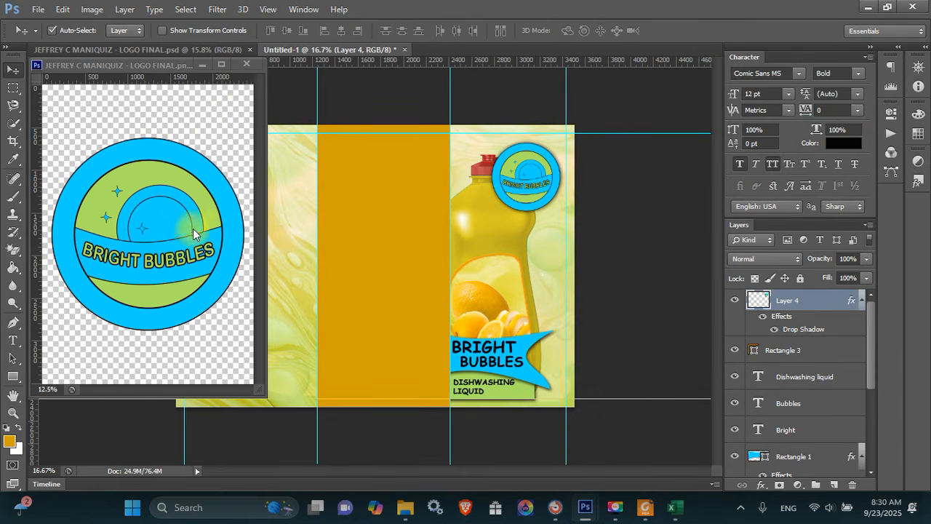
Close the separate logo image and place a smaller duplicate logo atop the orange panel
left_click(193, 233)
left_click(245, 64)
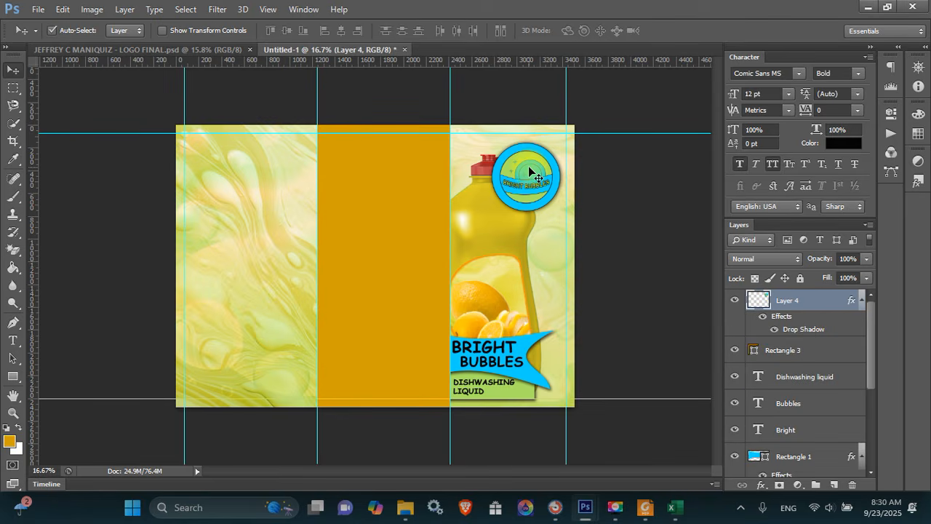
key("ctrl+j")
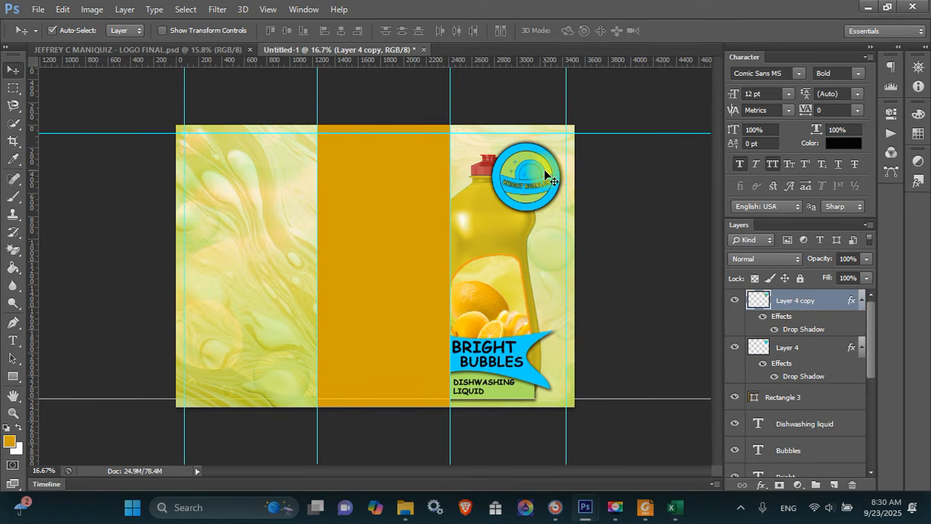
left_click_drag(544, 172, 399, 161)
key("ctrl+t")
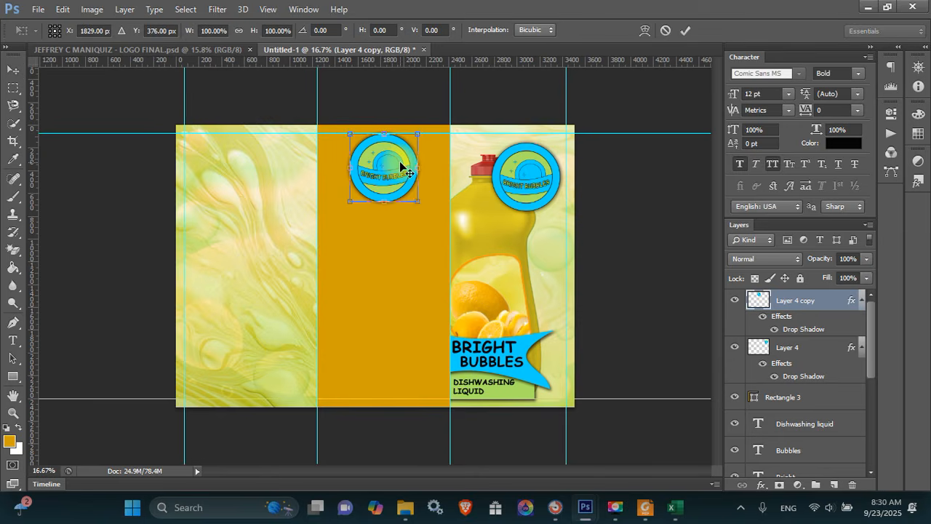
left_click_drag(418, 200, 411, 179)
key("Return")
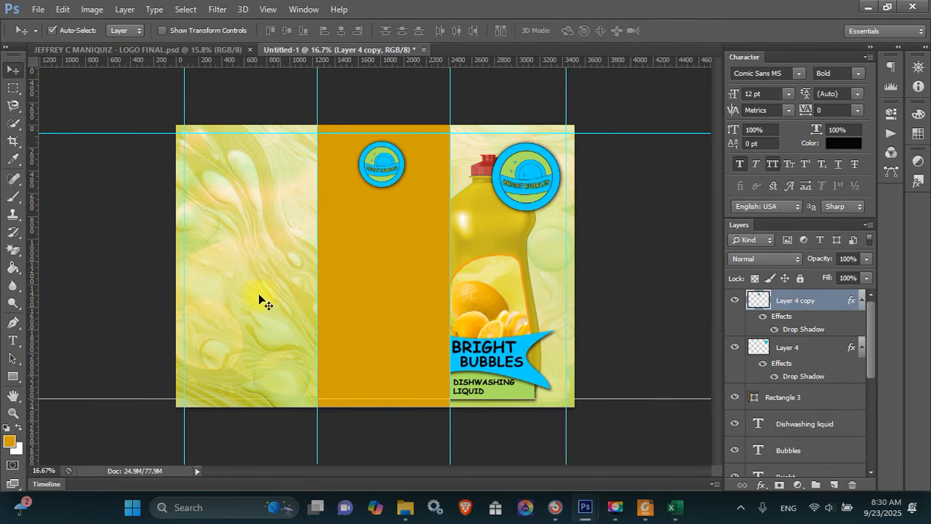
Draw a white-filled rounded rectangle in the orange centre panel
left_click(15, 378)
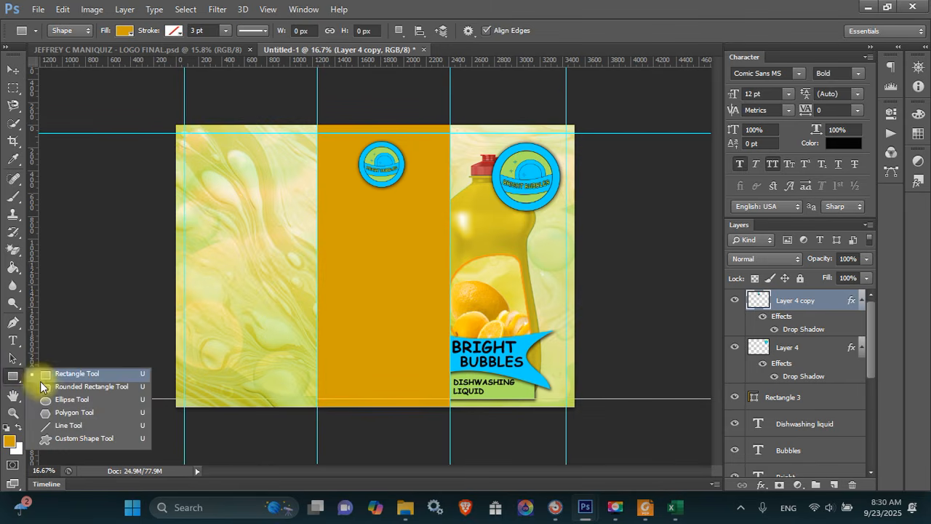
left_click(40, 388)
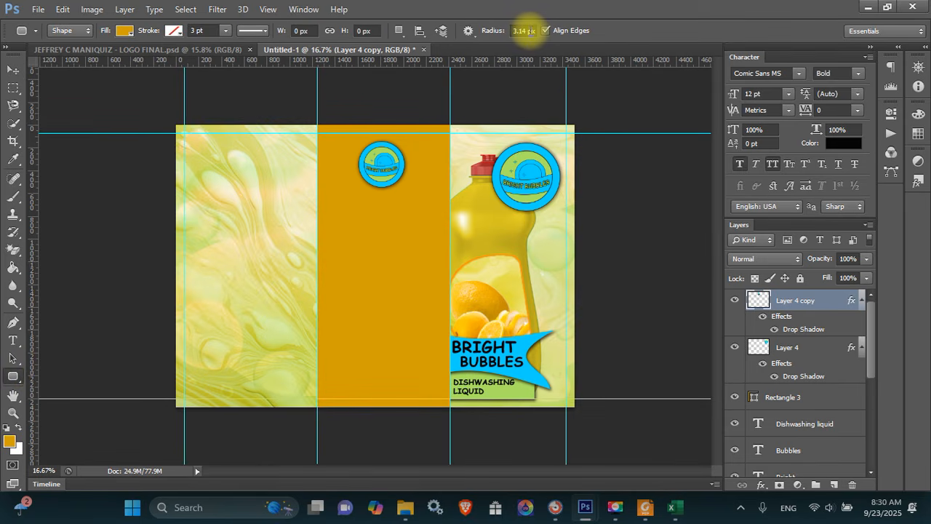
double_click(524, 30)
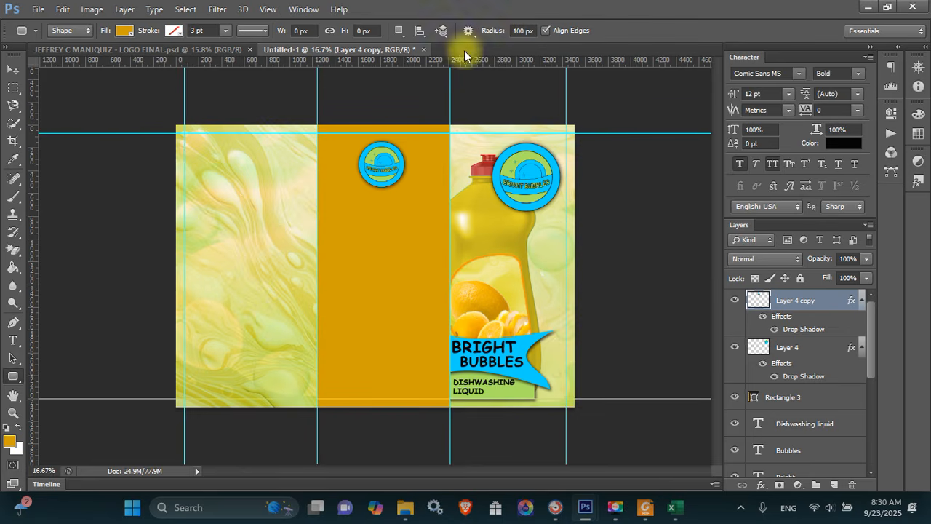
left_click_drag(334, 204, 434, 327)
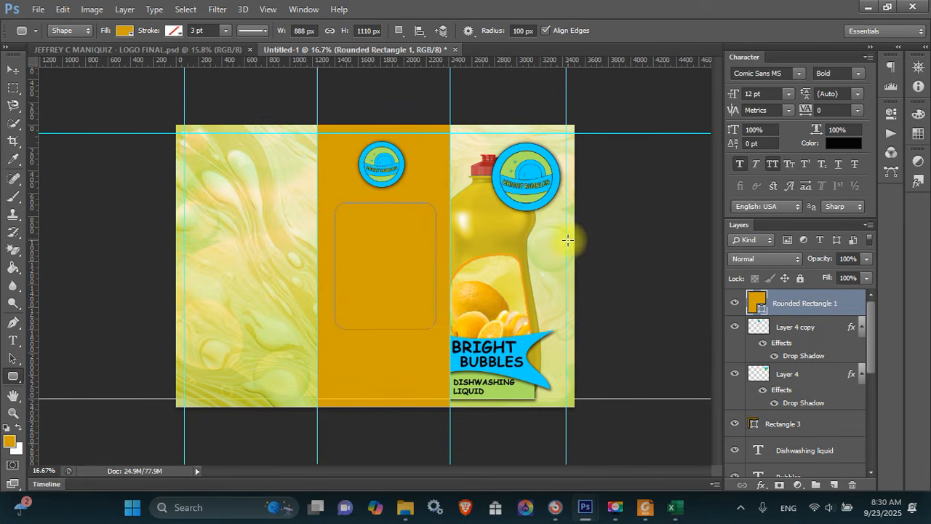
key("ctrl+BackSpace")
key("v")
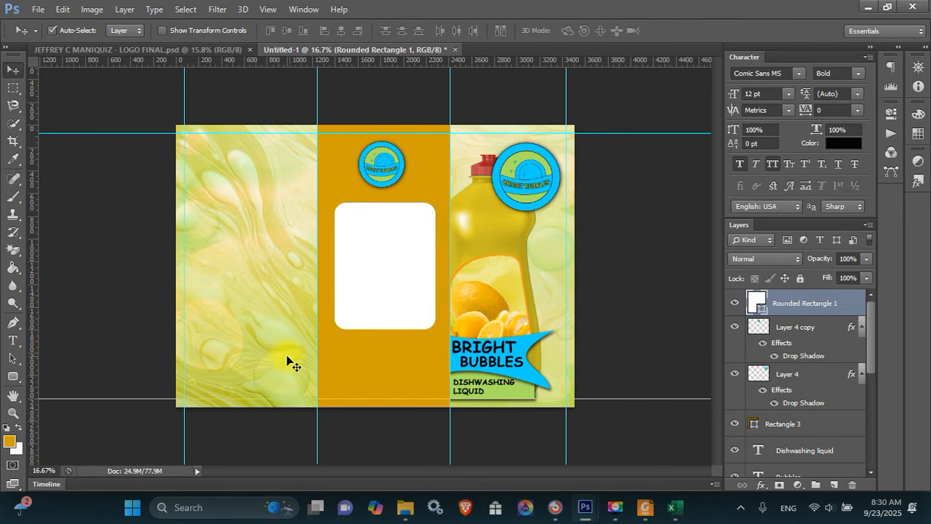
left_click_drag(381, 271, 376, 270)
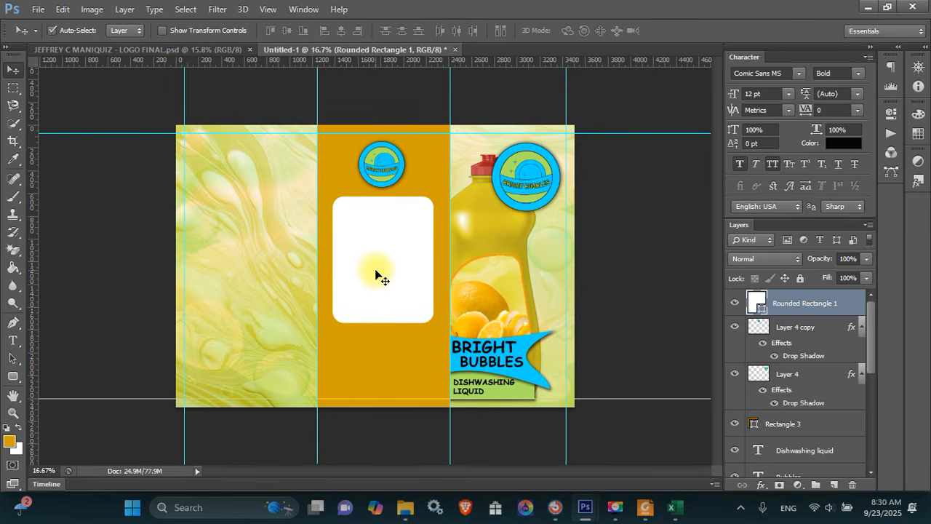
Stretch the white rounded rectangle taller by dragging its bottom edge down
key("ctrl+t")
left_click_drag(389, 319, 385, 352)
key("Return")
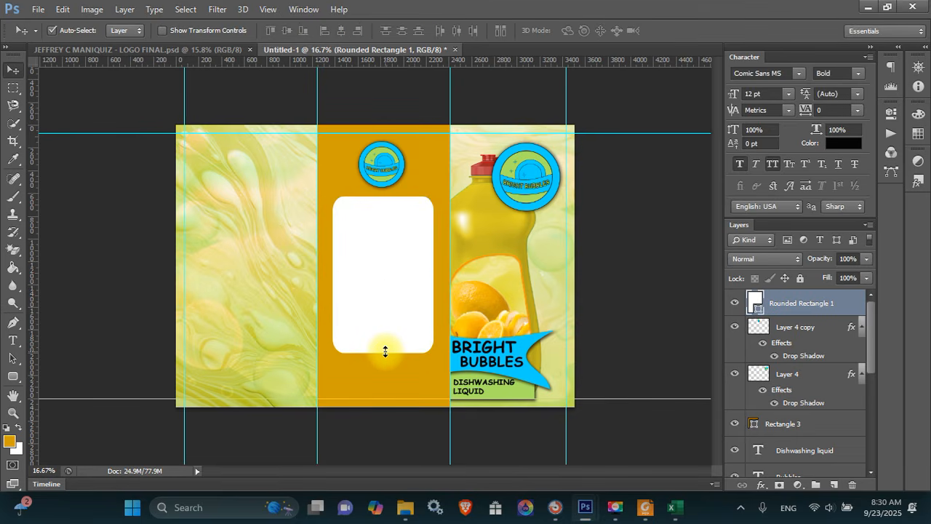
key("ctrl+o")
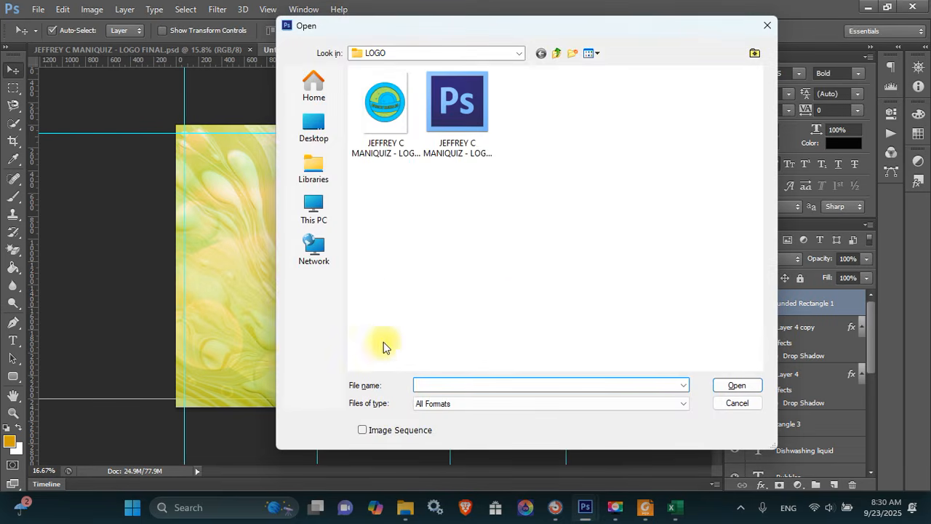
Browse to the Users folder on the Local Disk (C:) drive
left_click(311, 207)
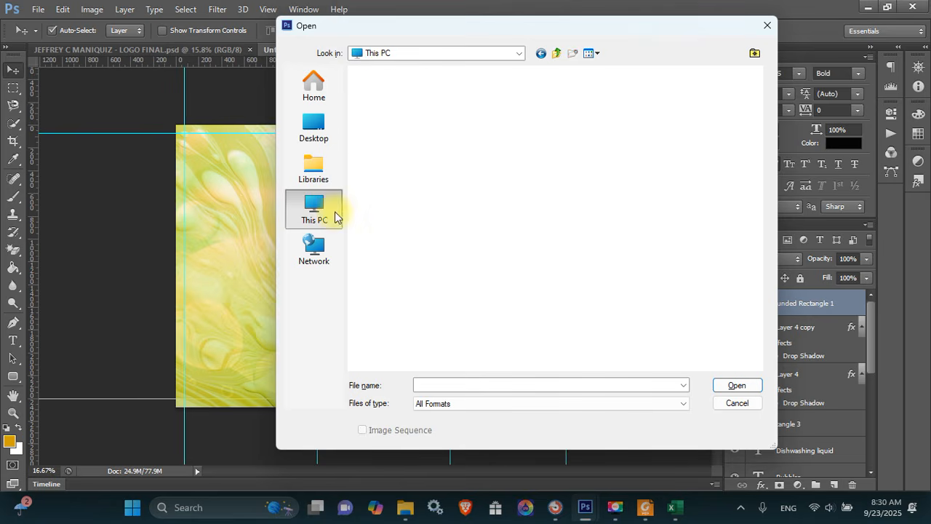
double_click(451, 101)
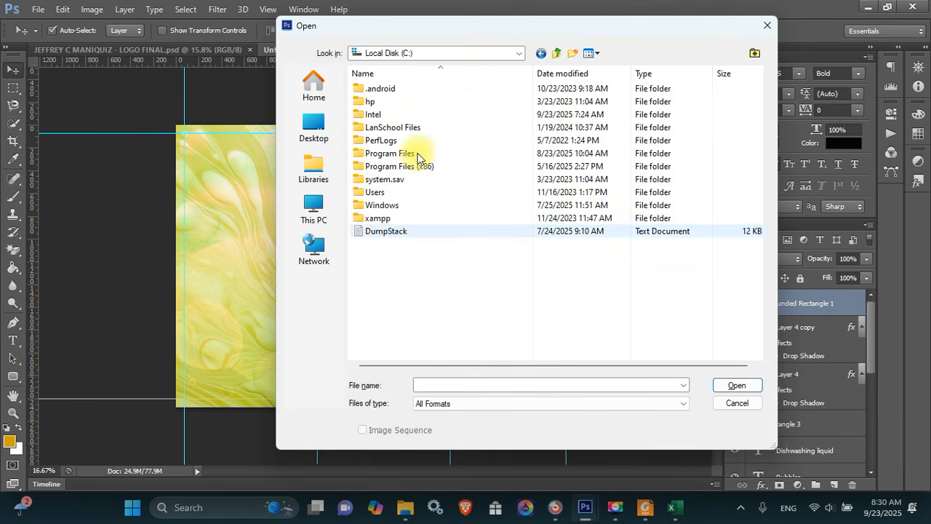
left_click(391, 222)
double_click(391, 221)
key("BackSpace")
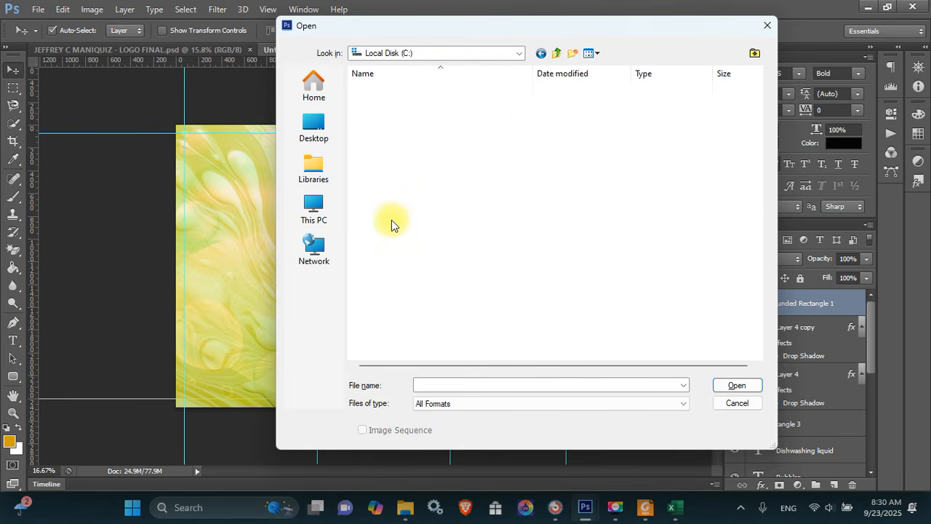
key("Up")
key("Up")
key("Return")
Go into Public and the training pack folder, and open bg.jpg
key("Down")
key("Down")
key("Down")
key("Down")
key("Down")
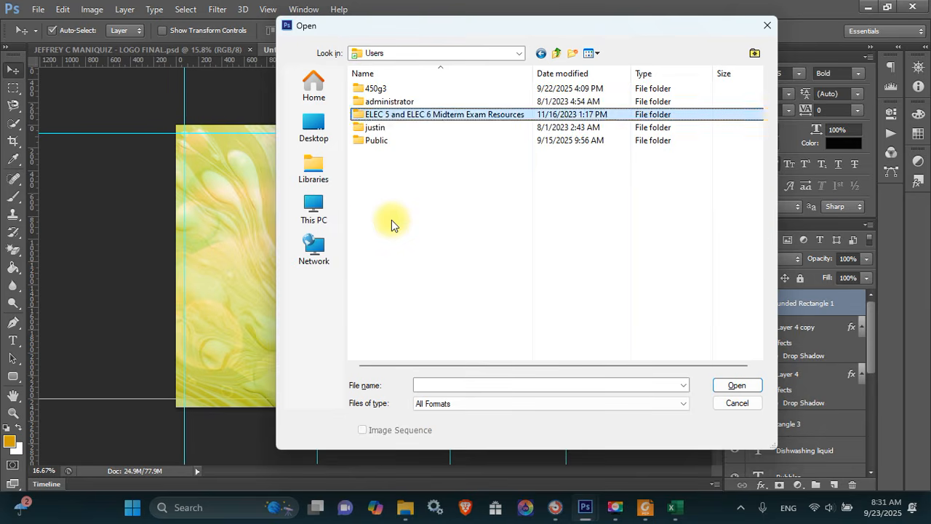
key("Return")
key("Down")
key("Down")
key("Down")
key("Down")
key("Down")
key("Down")
key("Down")
key("Down")
key("Down")
key("Down")
key("Down")
key("Down")
key("Down")
key("Down")
key("Down")
key("Down")
key("Down")
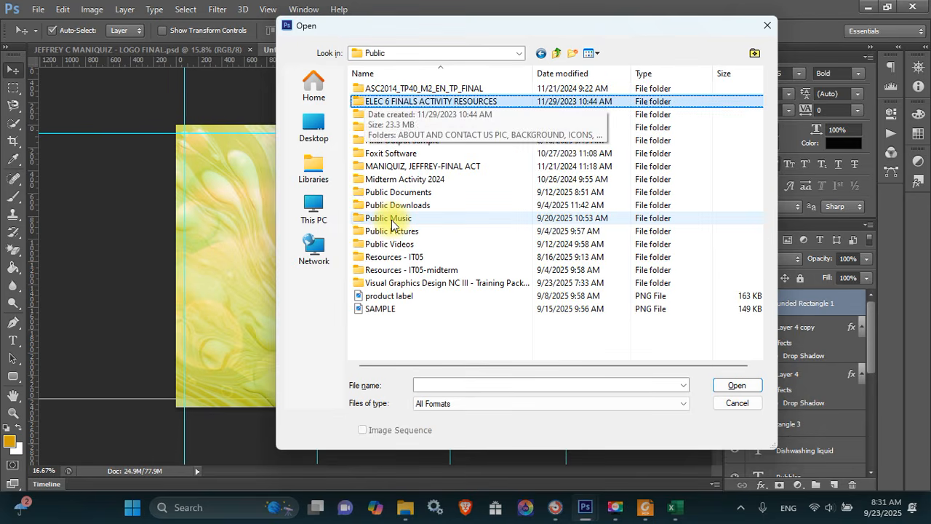
key("Up")
key("Return")
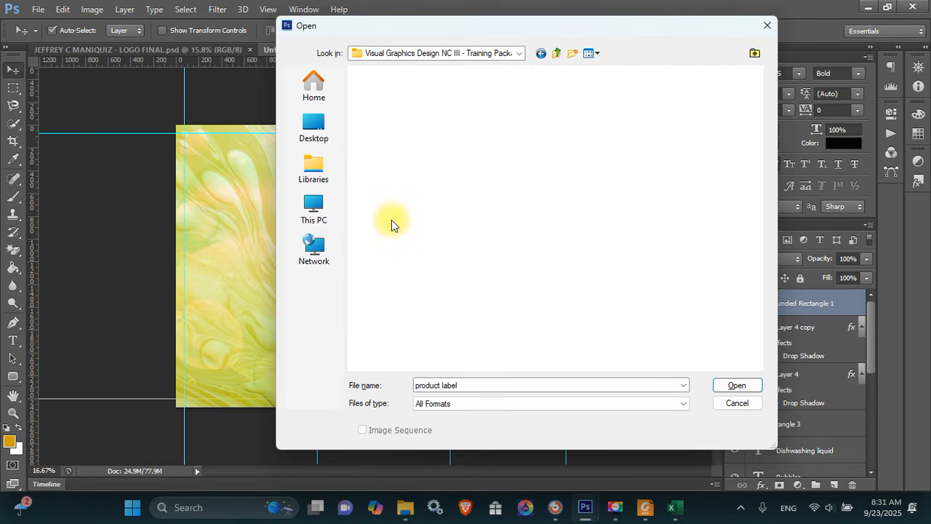
key("Down")
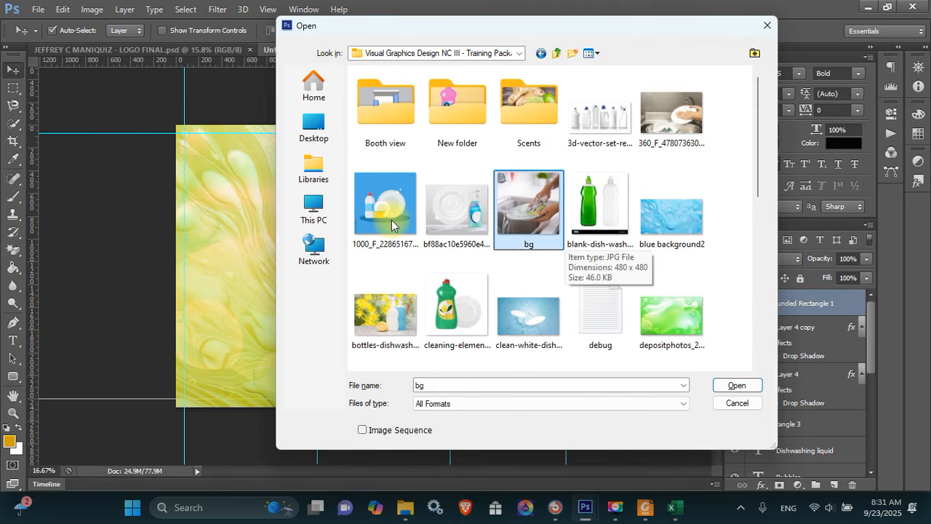
key("Return")
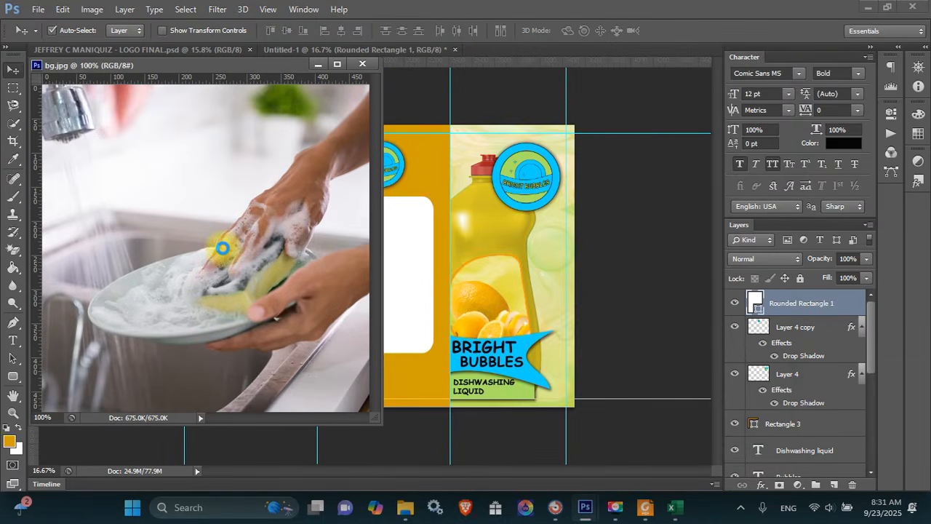
Drag the bg.jpg photo into the packaging design as Layer 5 and close bg.jpg
left_click_drag(245, 235, 421, 289)
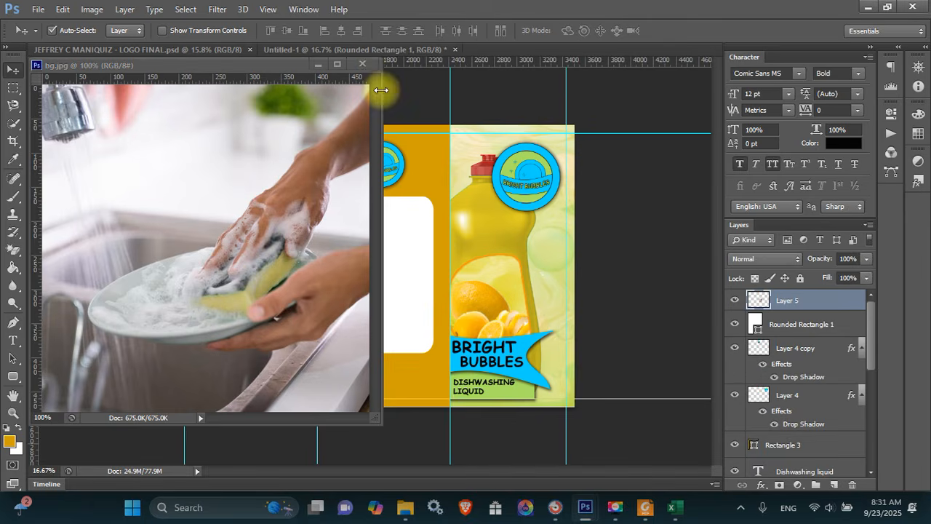
left_click(363, 63)
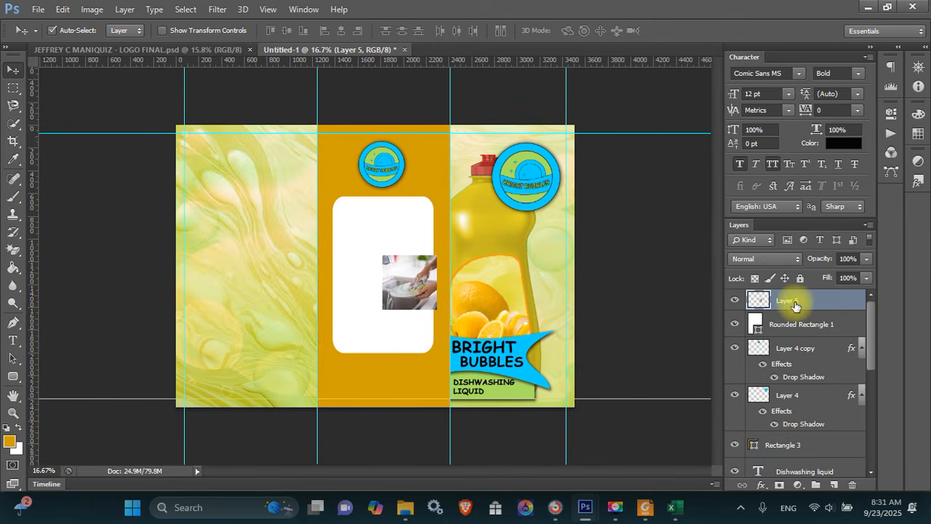
right_click(756, 303)
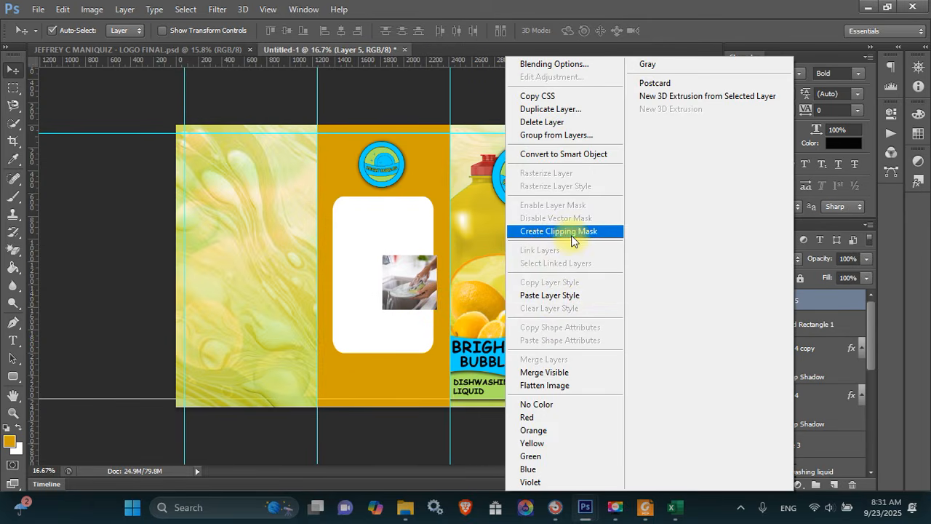
Clip the photo into the rounded rectangle and scale it to about 329%
left_click(567, 232)
key("ctrl+t")
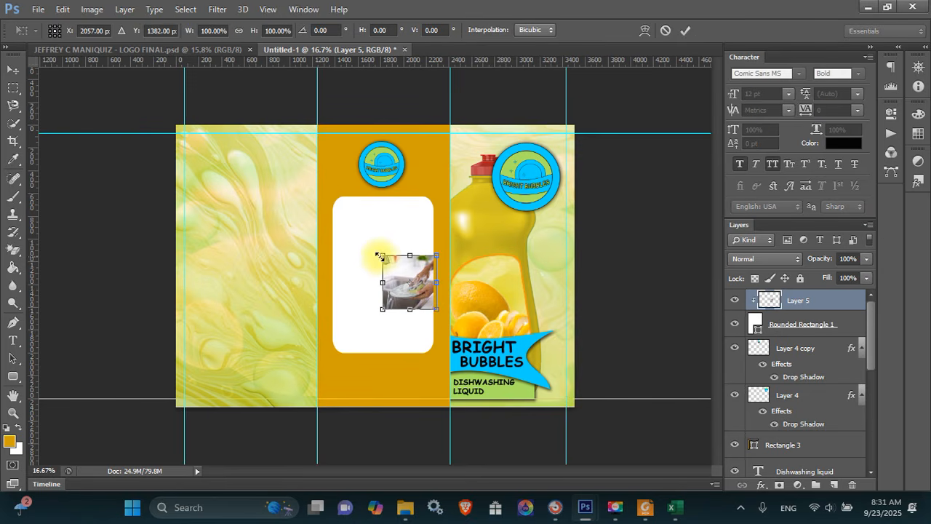
left_click_drag(378, 256, 290, 162)
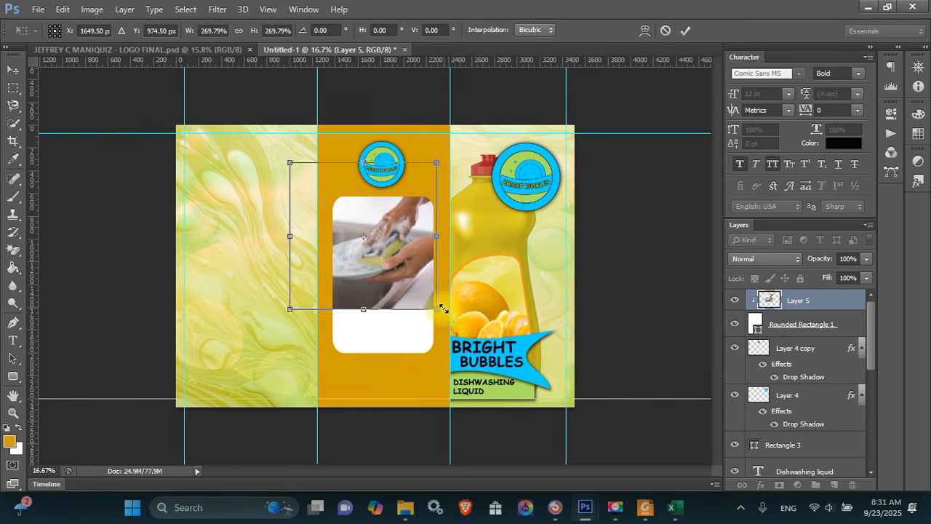
left_click_drag(442, 308, 495, 361)
left_click_drag(402, 300, 371, 307)
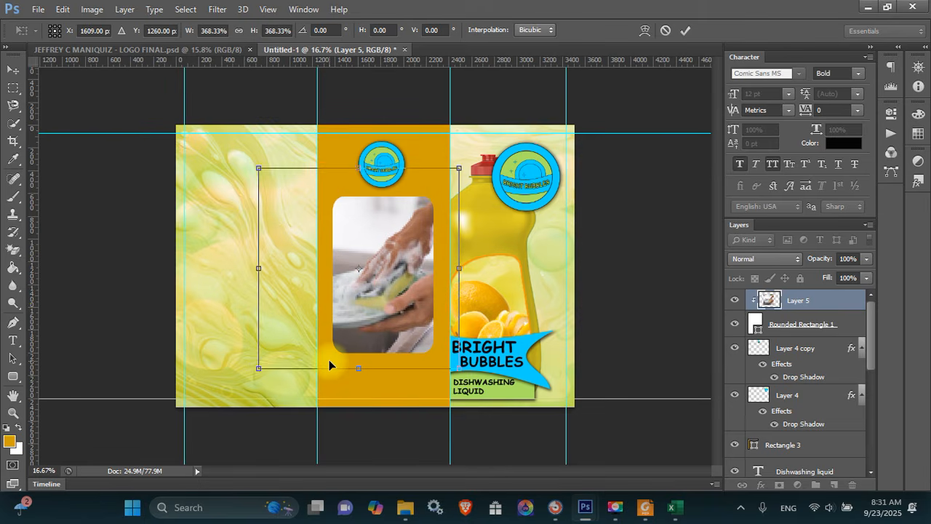
left_click_drag(259, 372, 293, 361)
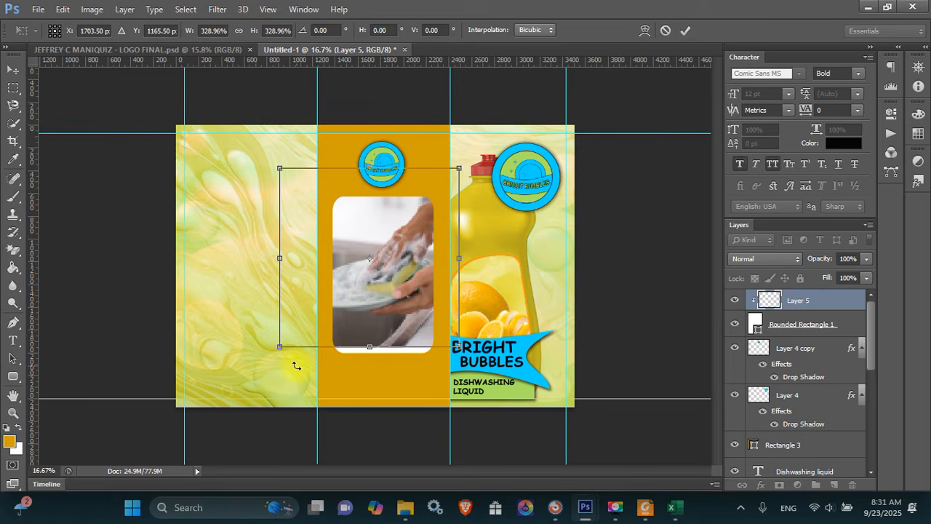
key("Return")
Nudge the clipped photo down and left, then start a text entry on the left panel
key("shift+Down")
key("shift+Down")
key("shift+Down")
key("shift+Down")
key("shift+Down")
key("shift+Down")
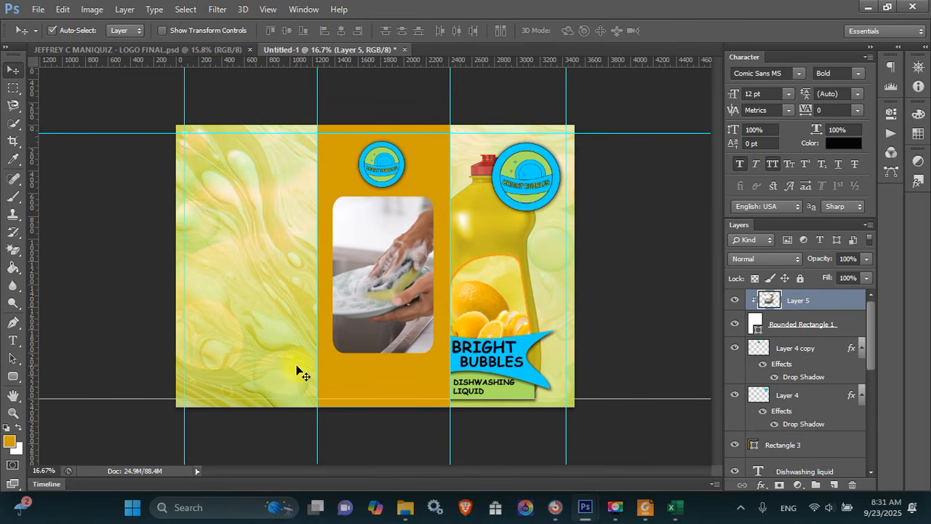
key("shift+Left")
key("shift+Left")
key("shift+Down")
key("shift+Left")
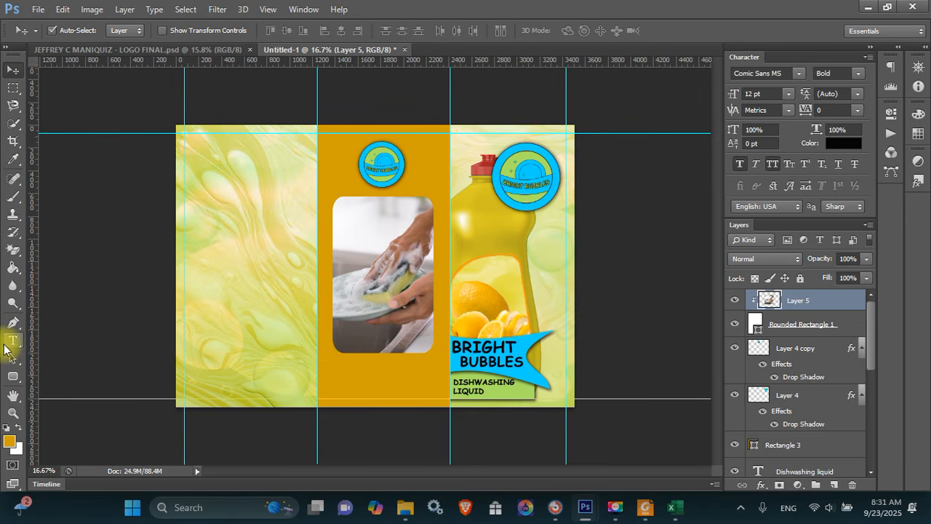
left_click(8, 343)
left_click(217, 265)
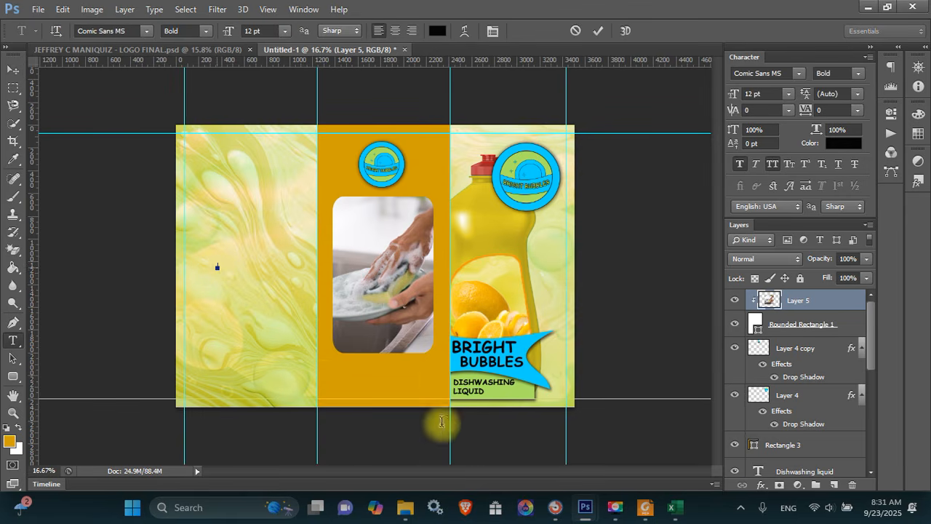
Copy the tagline 'Where Sparkling Clean Meets Fresh Delight!' from page 1 of the PDF brief
left_click(645, 506)
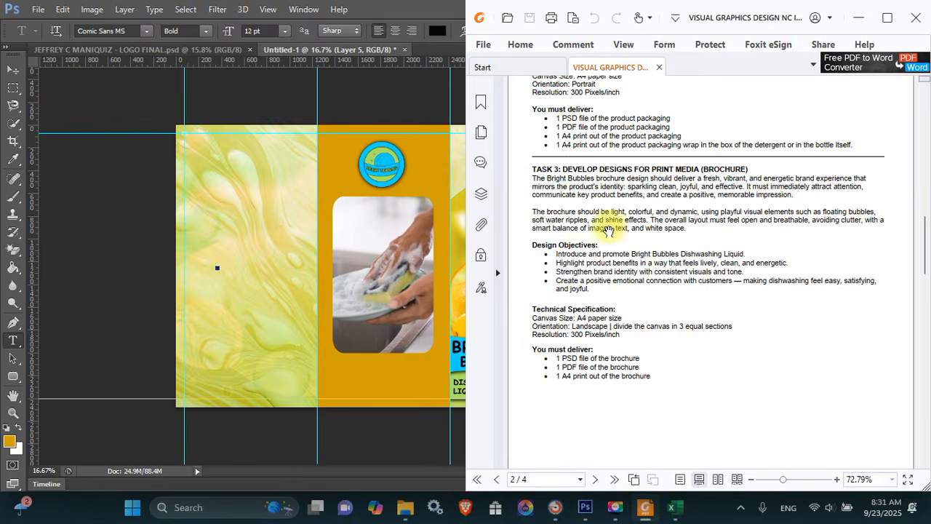
left_click(886, 17)
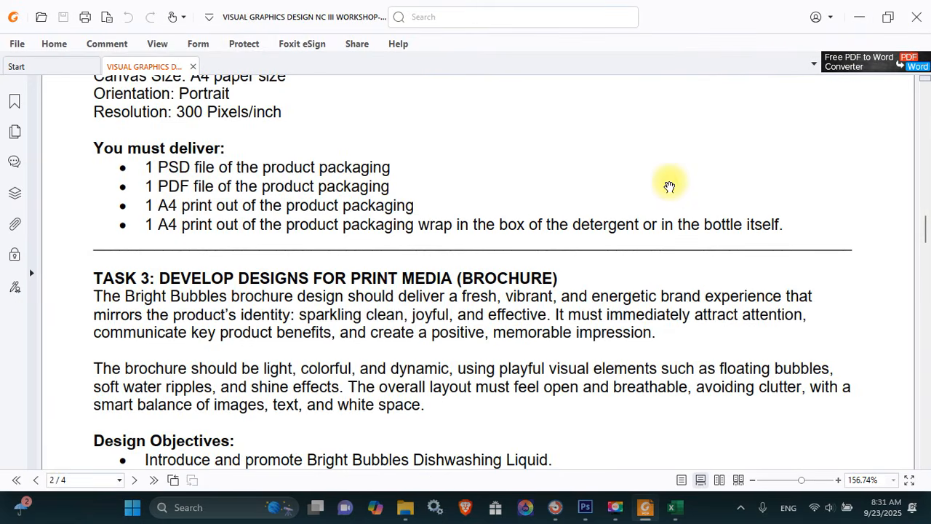
scroll(669, 187, "up", 10)
scroll(669, 186, "up", 5)
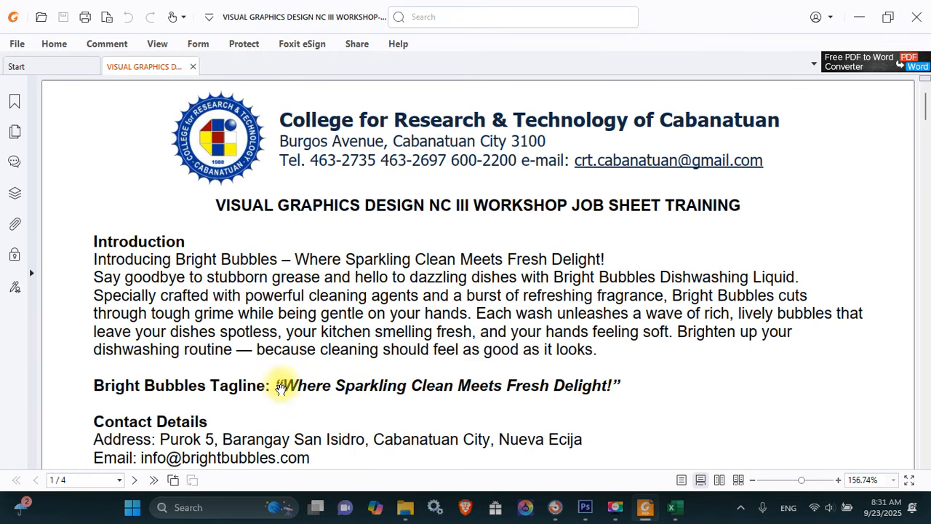
left_click_drag(283, 384, 613, 388)
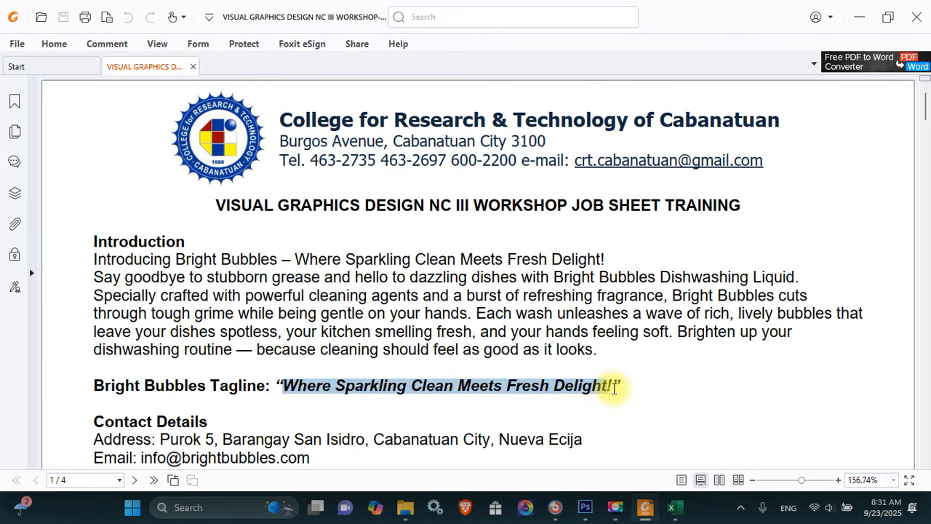
key("ctrl+c")
key("alt+Tab")
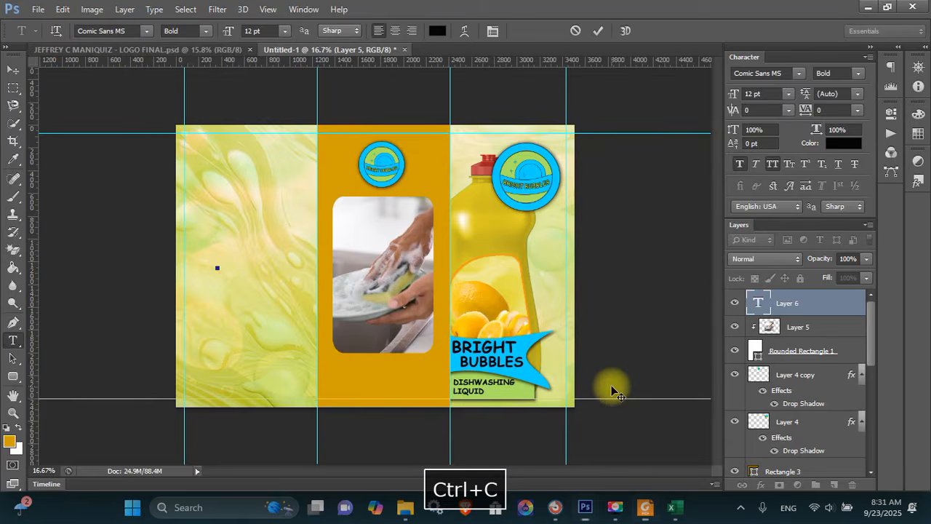
Paste the tagline, break it before CLEAN, and centre-align both lines
key("ctrl+v")
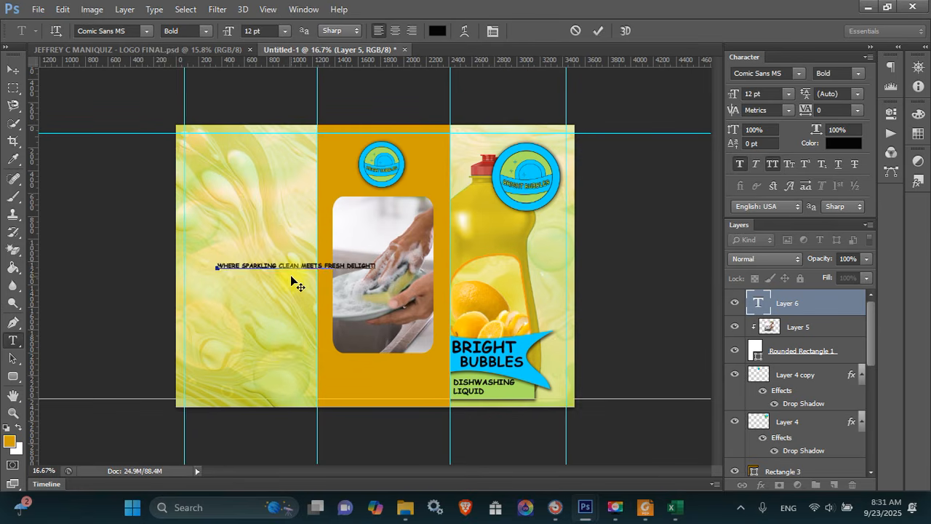
left_click_drag(291, 276, 283, 267)
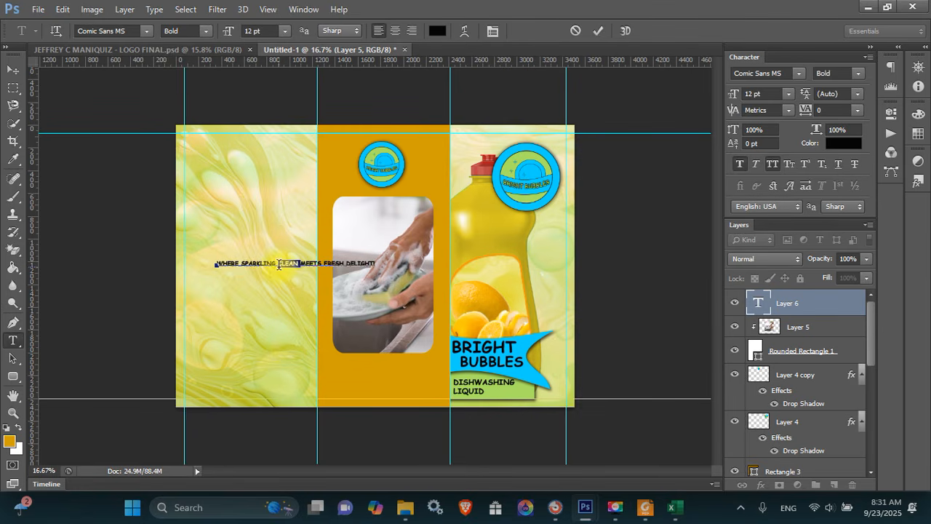
left_click(279, 264)
key("Return")
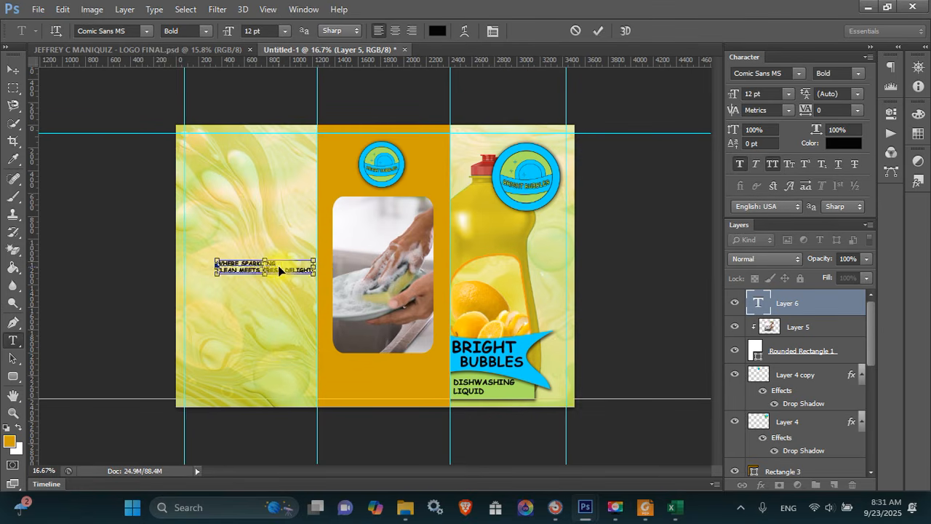
key("ctrl+a")
left_click(395, 31)
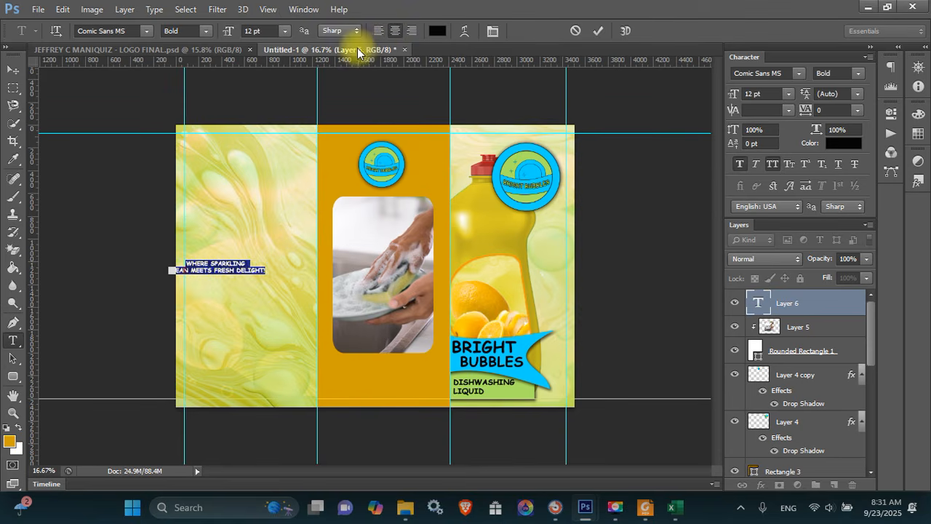
key("ctrl+Return")
Move the tagline into the orange centre panel below the photo and zoom in
key("v")
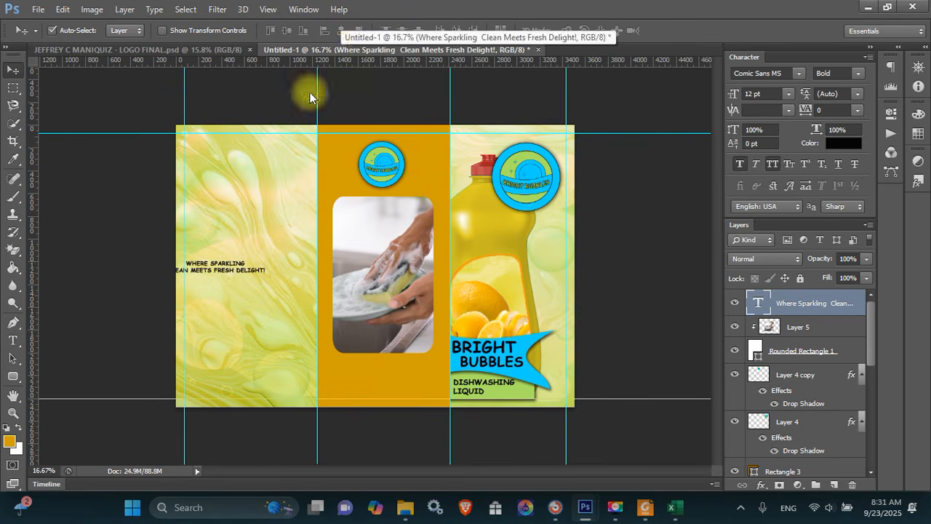
left_click_drag(218, 270, 387, 378)
key("z")
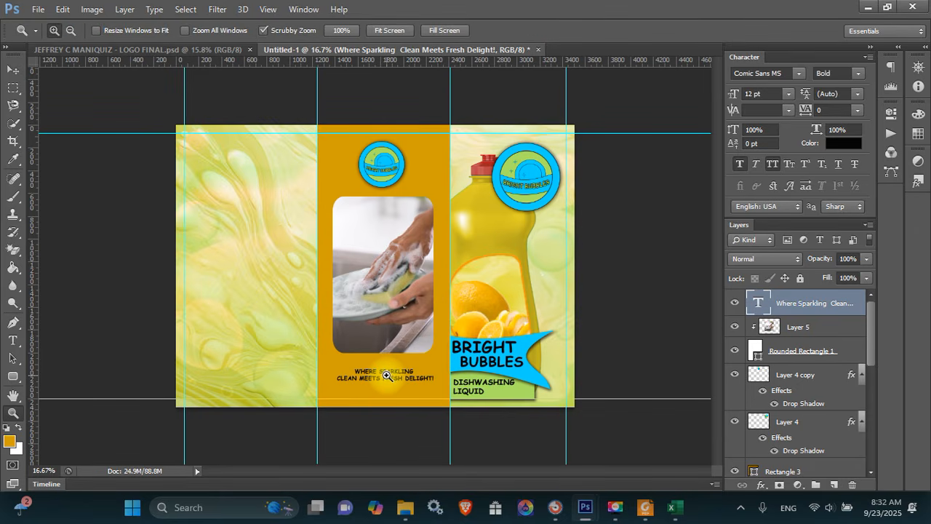
left_click(387, 374)
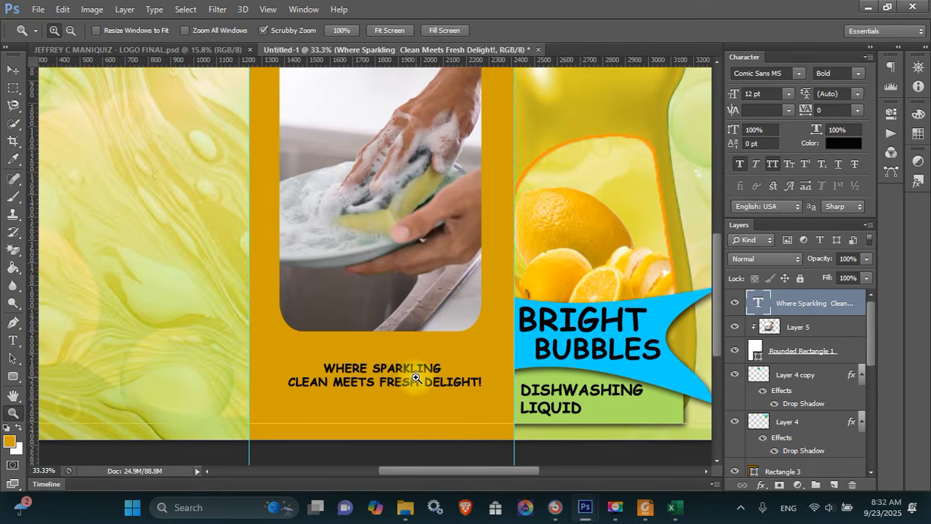
Put DELIGHT! on its own third line and nudge the tagline up slightly
key("t")
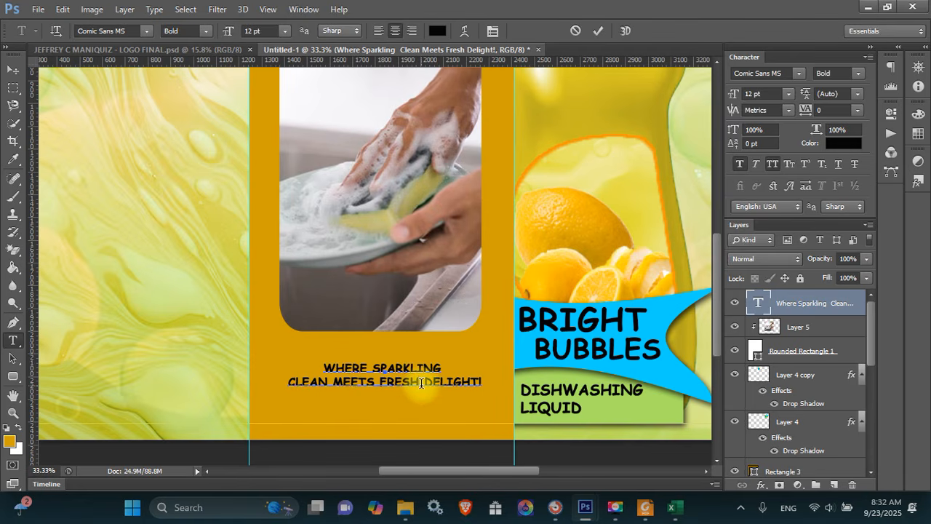
left_click(421, 382)
key("Return")
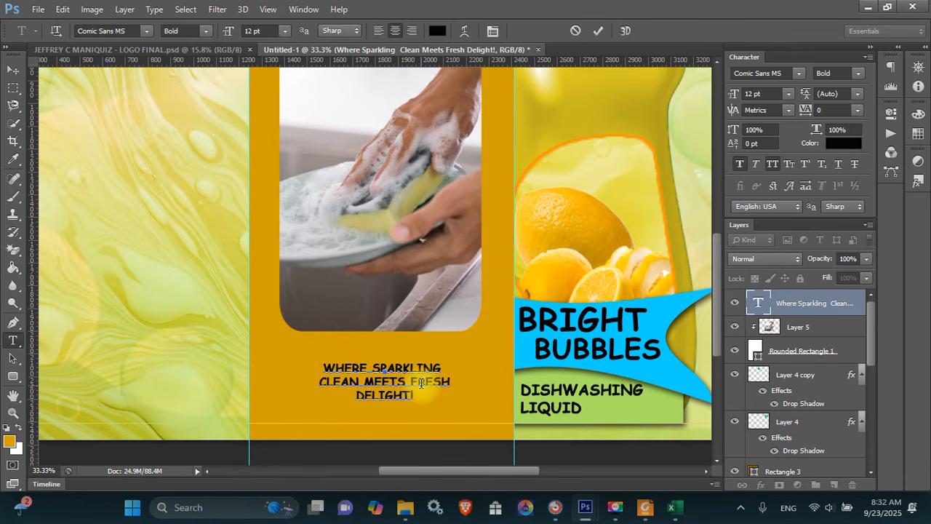
key("ctrl+Return")
key("v")
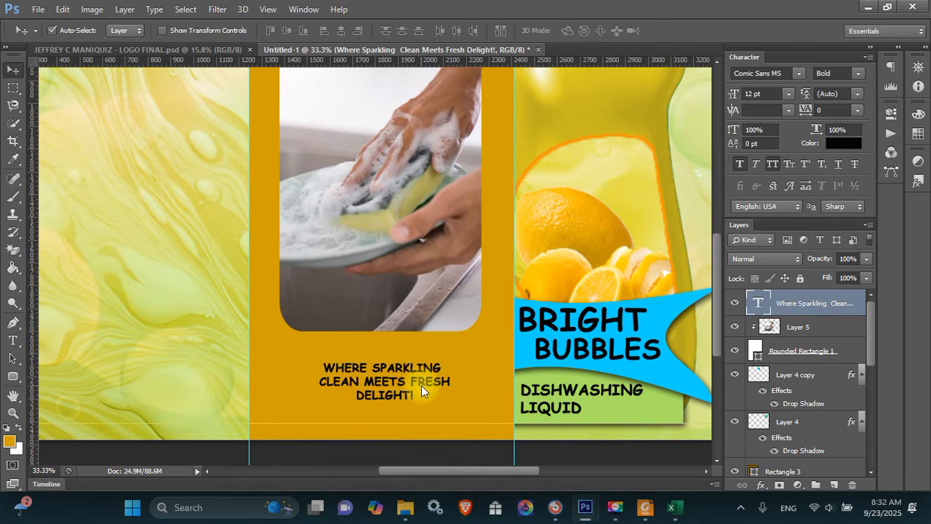
key("shift+Up")
key("shift+Up")
key("shift+Up")
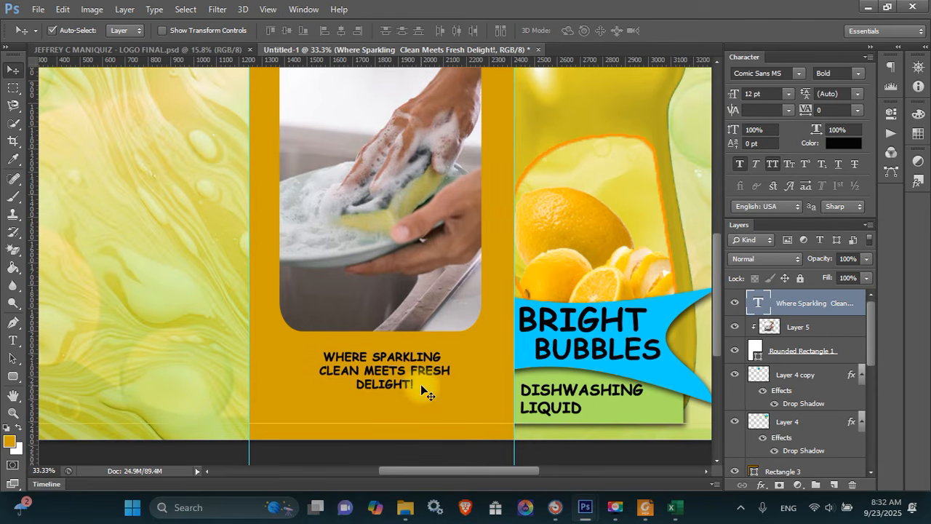
right_click(846, 305)
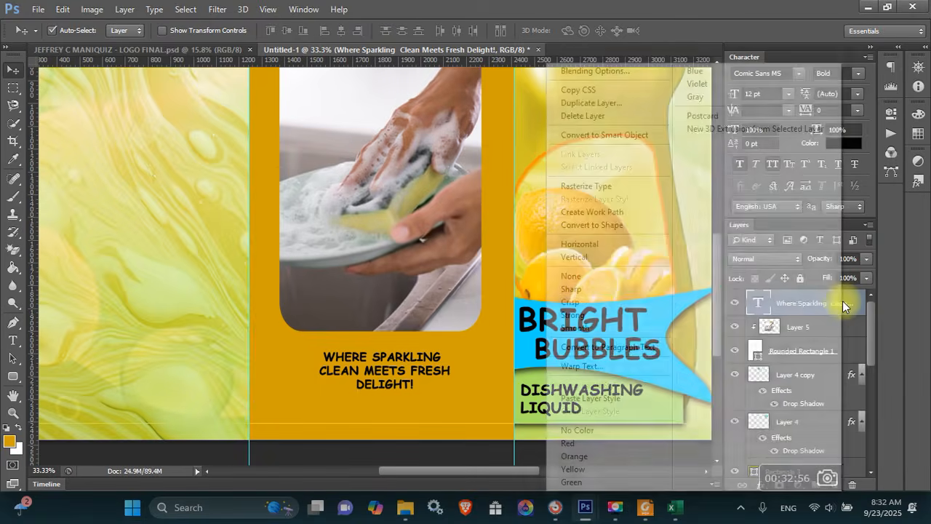
Add a white 6 px Stroke to the tagline layer
left_click(649, 75)
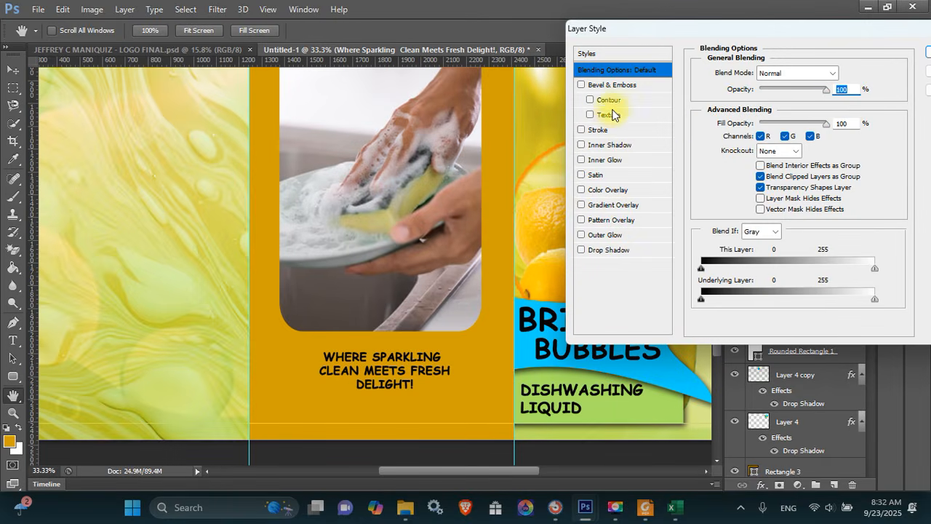
left_click(600, 132)
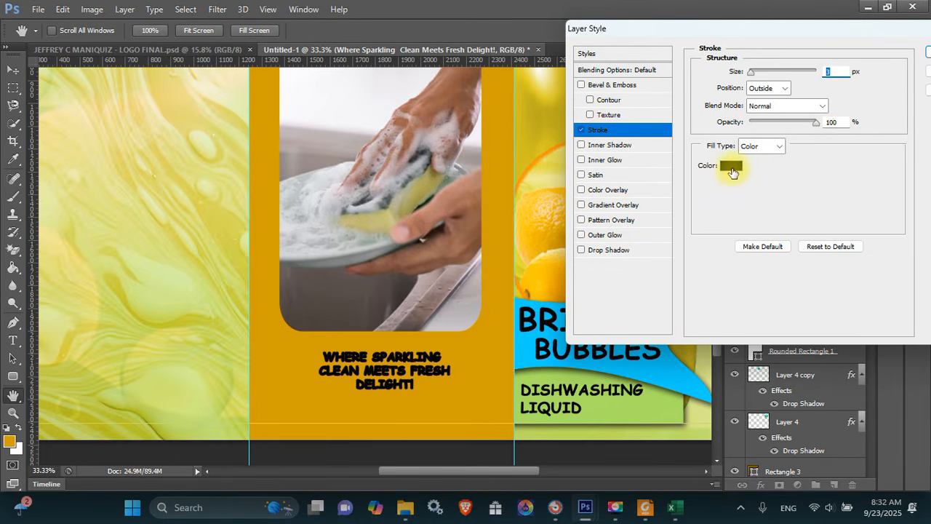
left_click(731, 167)
left_click(511, 225)
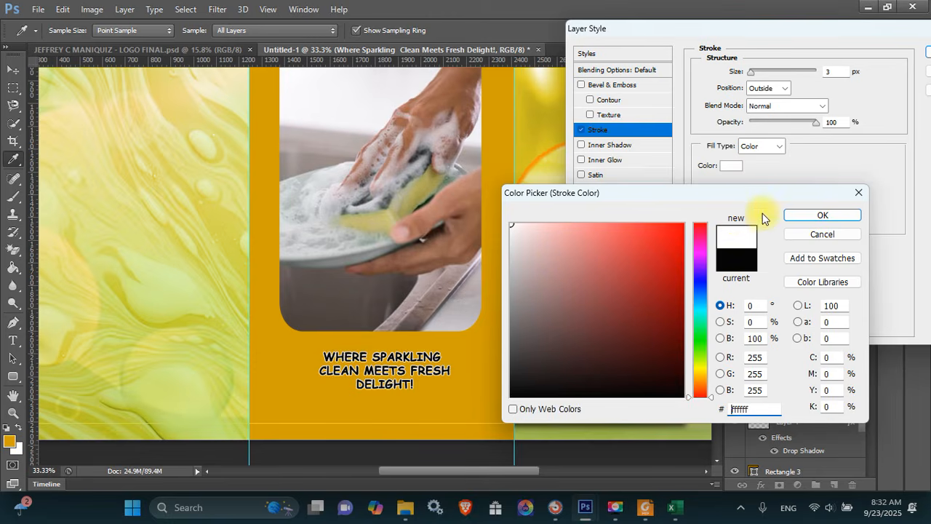
left_click(798, 217)
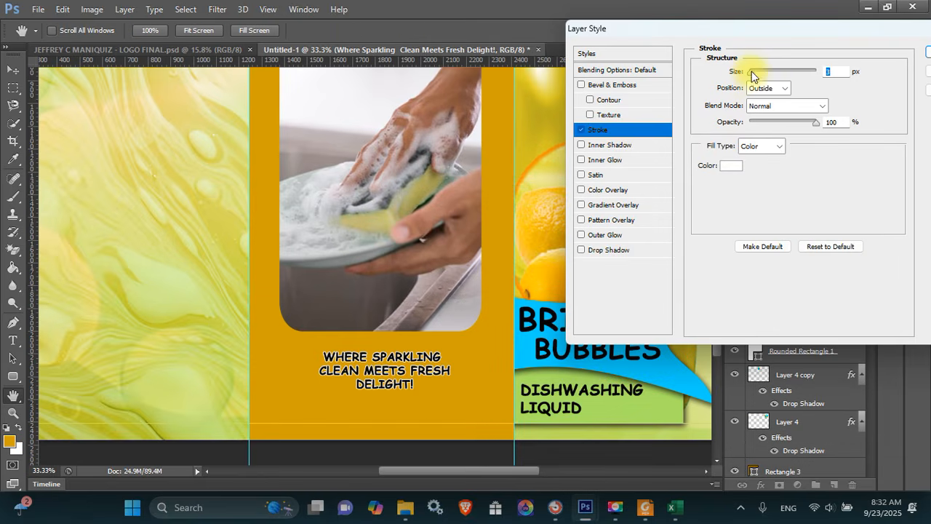
left_click_drag(750, 74, 753, 74)
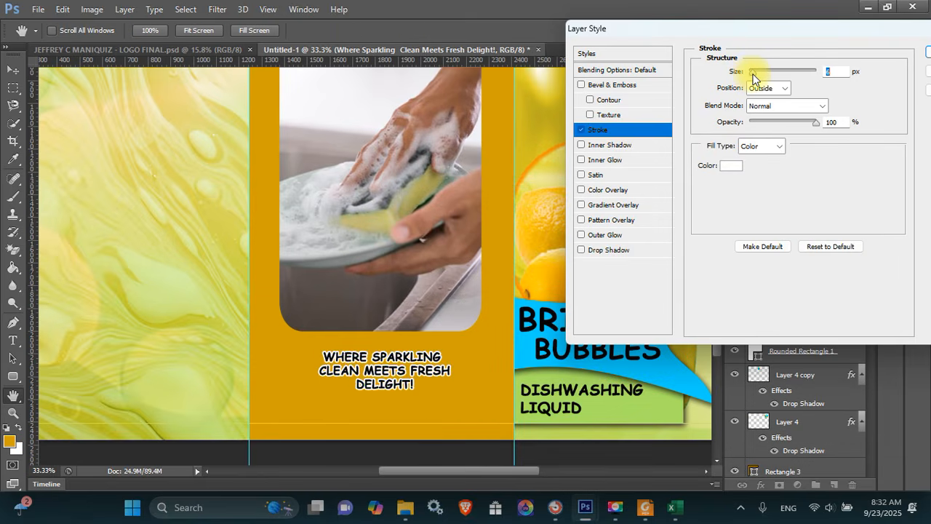
key("Return")
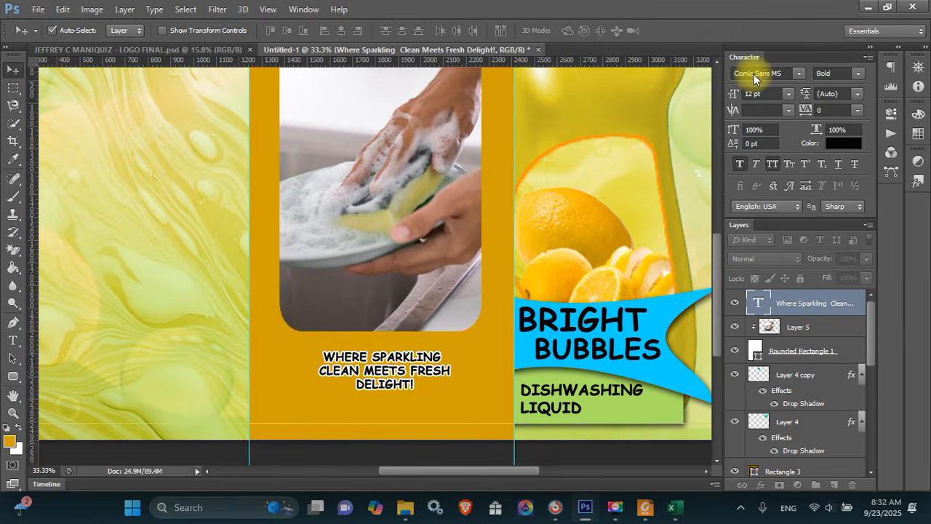
Nudge the tagline up and check it against the PDF brief
key("Up")
key("Up")
key("Up")
key("Up")
key("Up")
key("Up")
key("Up")
key("Up")
key("Up")
key("Up")
key("Up")
key("Up")
key("Up")
key("Up")
key("Up")
key("Up")
key("Up")
key("Up")
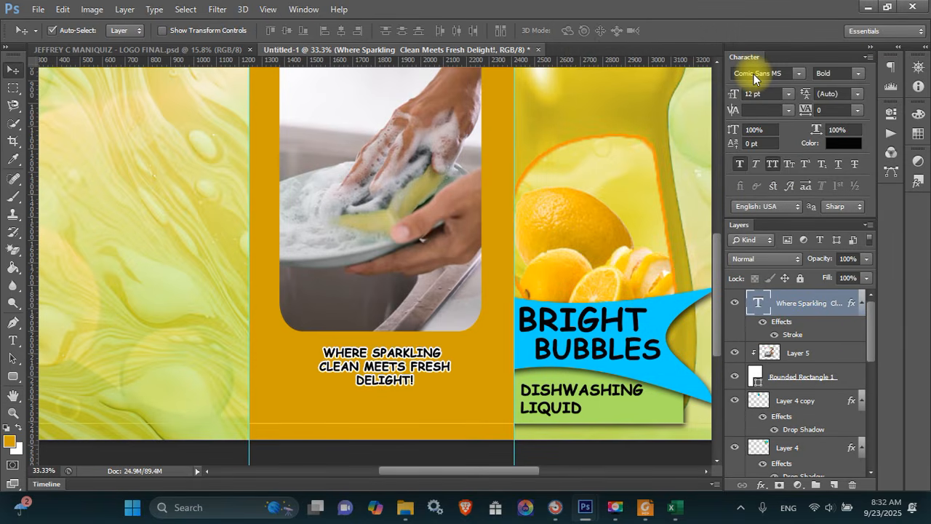
left_click(869, 6)
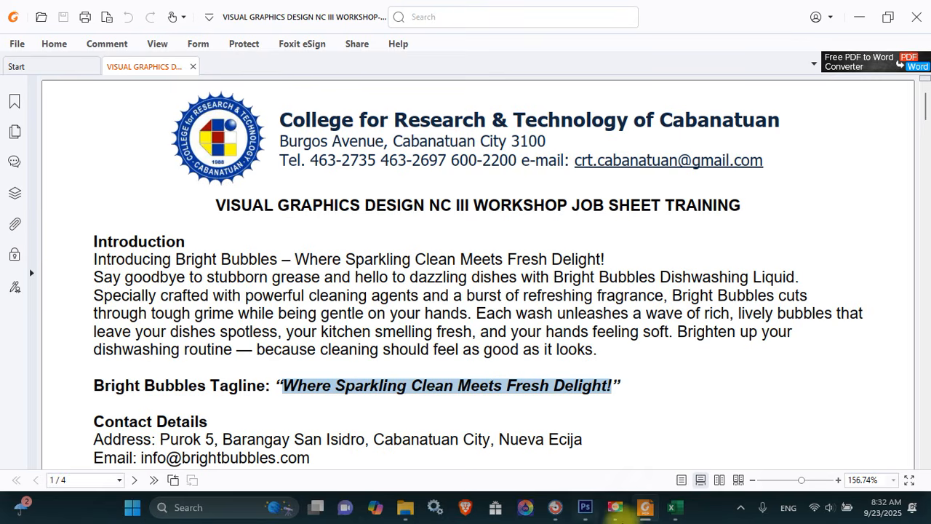
left_click(585, 507)
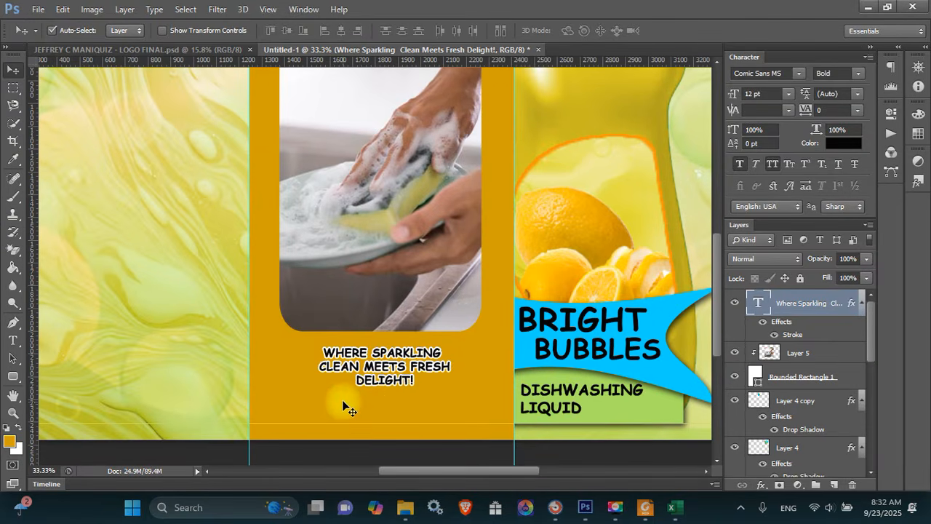
Draw a wide rounded bar below the tagline
key("u")
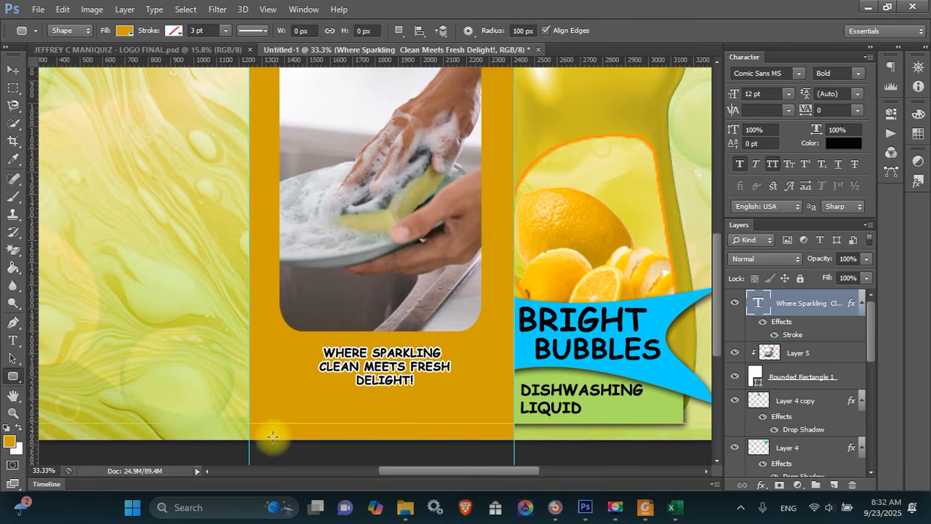
left_click_drag(287, 402, 479, 417)
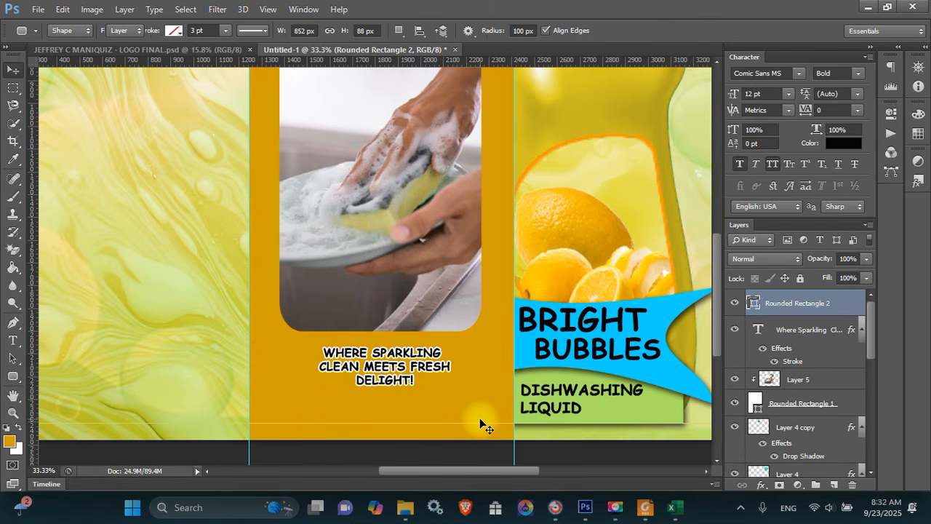
key("v")
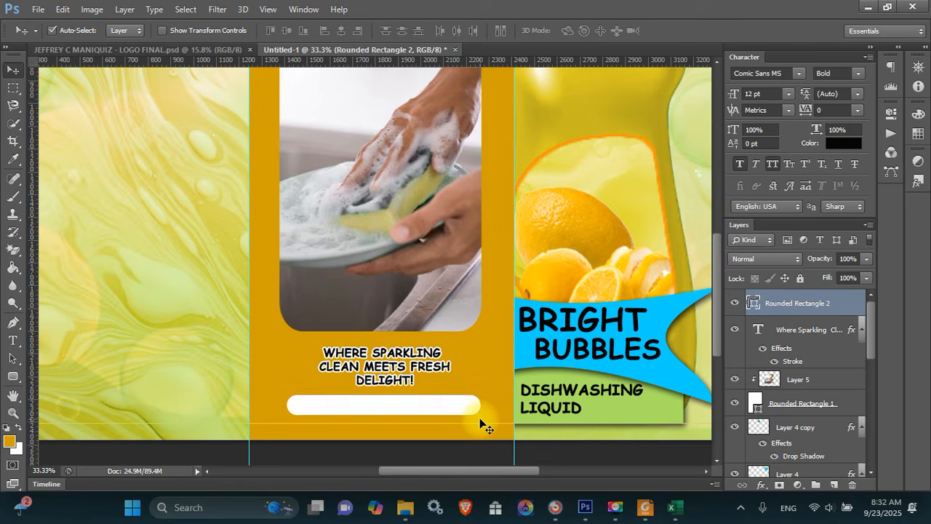
Duplicate the tagline layer, move the copy down, and stack it above the bar
right_click(480, 424)
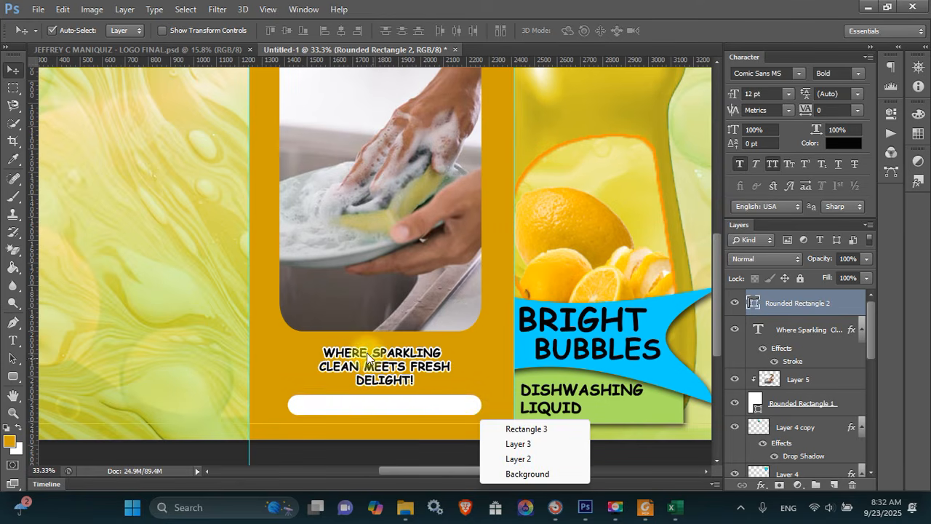
left_click(382, 364)
key("ctrl+j")
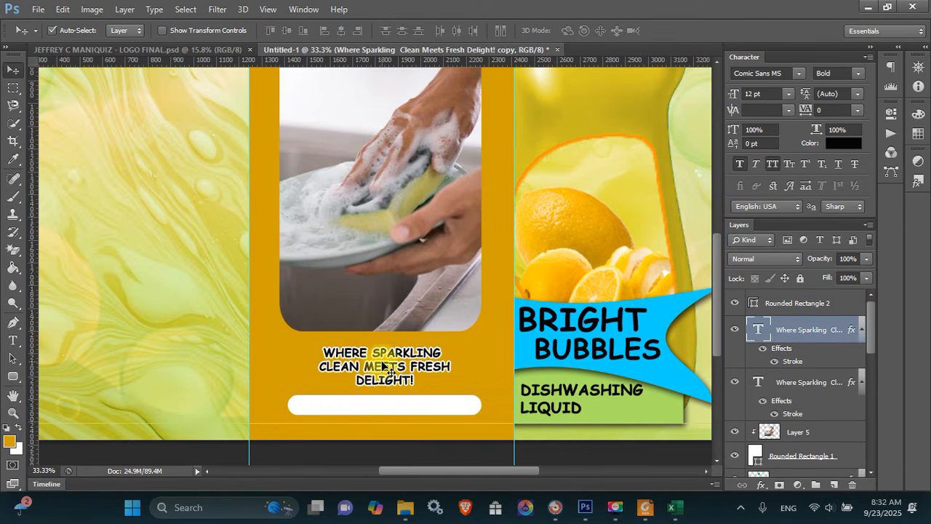
left_click_drag(385, 368, 386, 401)
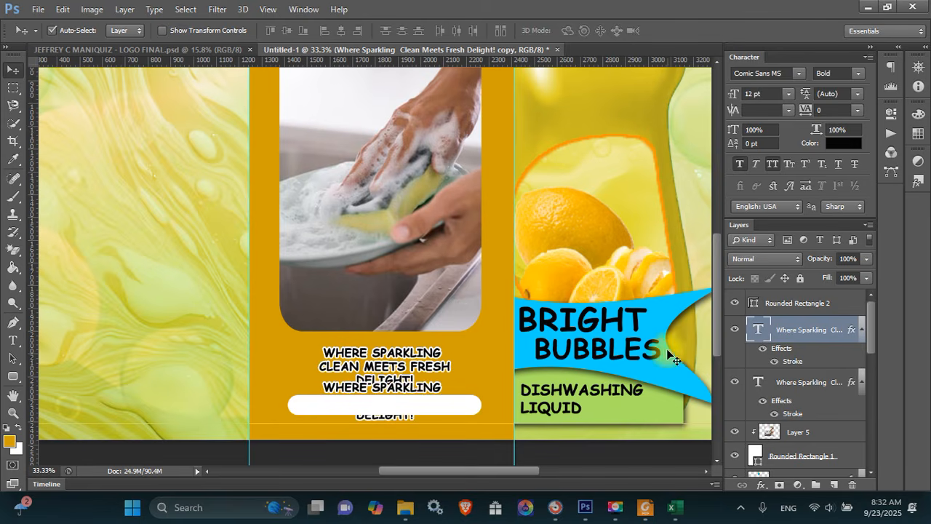
left_click_drag(789, 336, 798, 291)
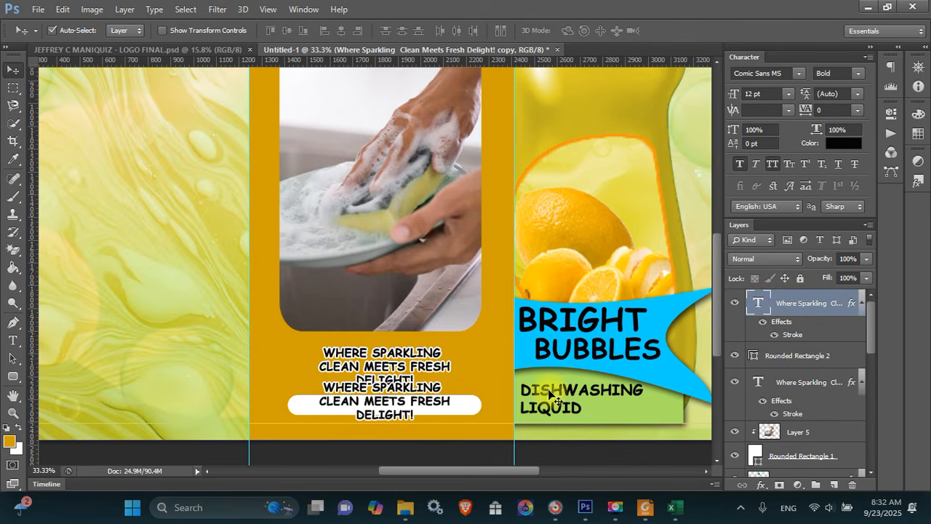
left_click(645, 507)
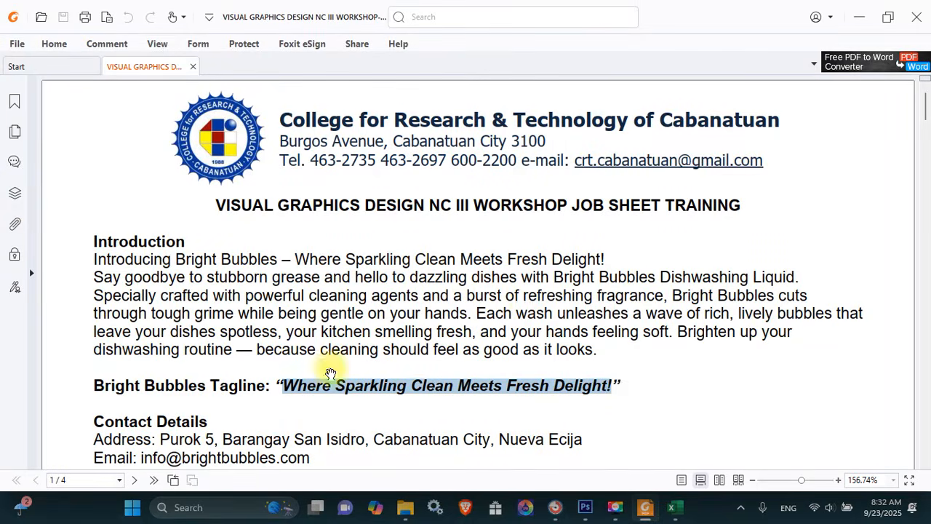
scroll(231, 437, "down", 3)
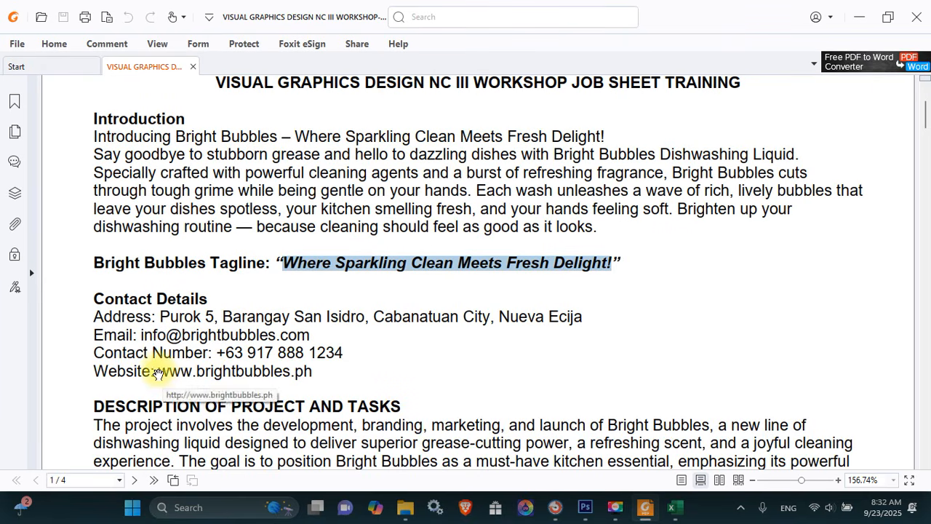
left_click_drag(155, 373, 307, 369)
key("ctrl+c")
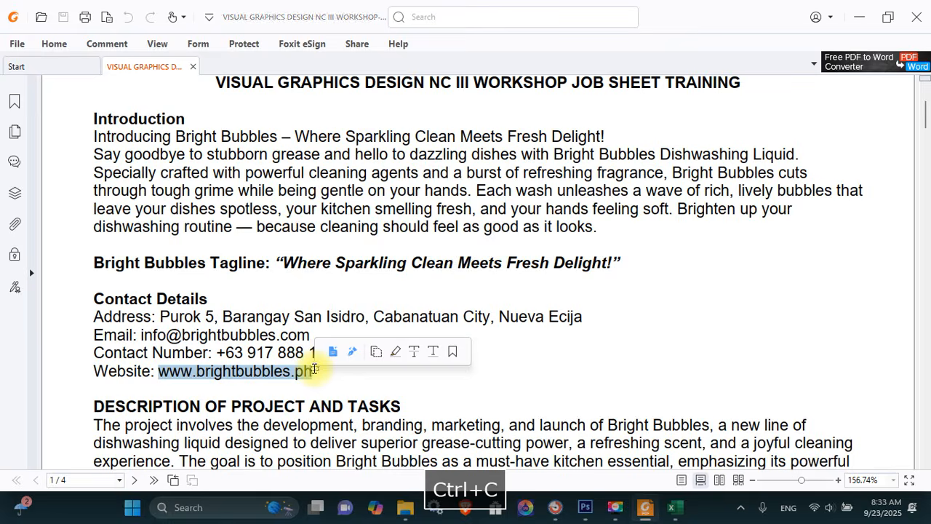
key("alt+Tab")
key("t")
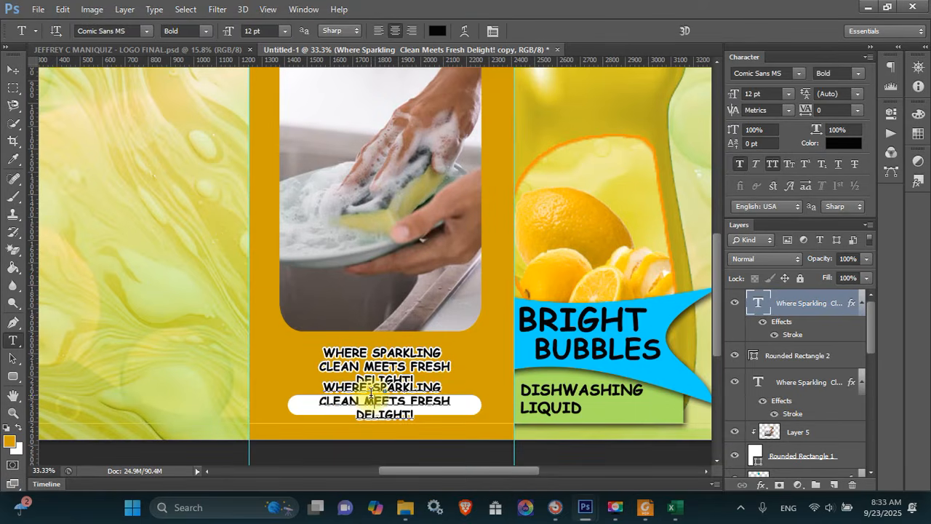
key("ctrl+a")
key("ctrl+v")
key("ctrl+Return")
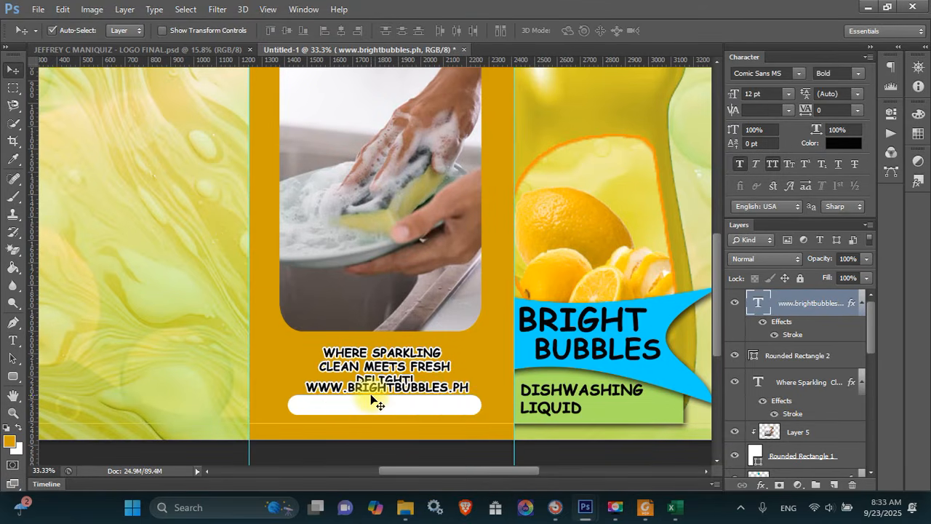
key("shift+Down")
key("shift+Down")
key("shift+Down")
key("shift+Down")
key("shift+Down")
key("shift+Down")
key("shift+Down")
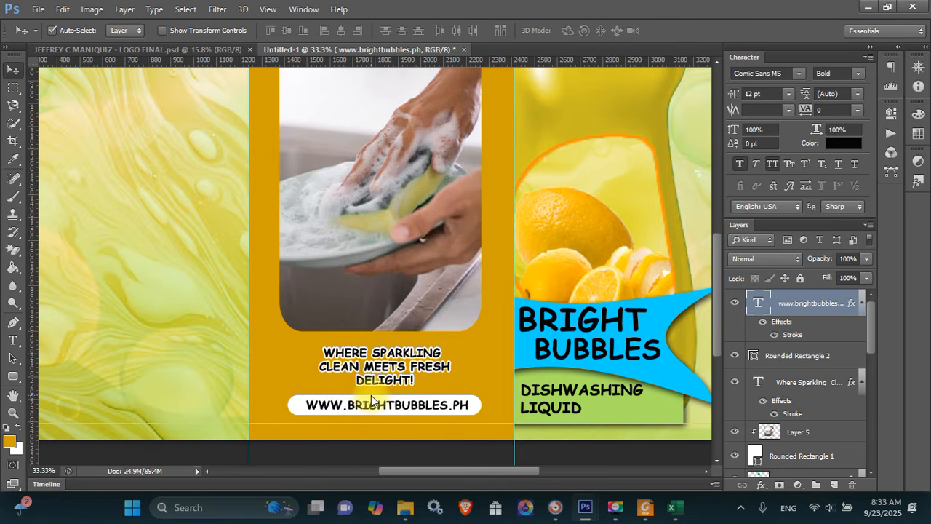
left_click(771, 167)
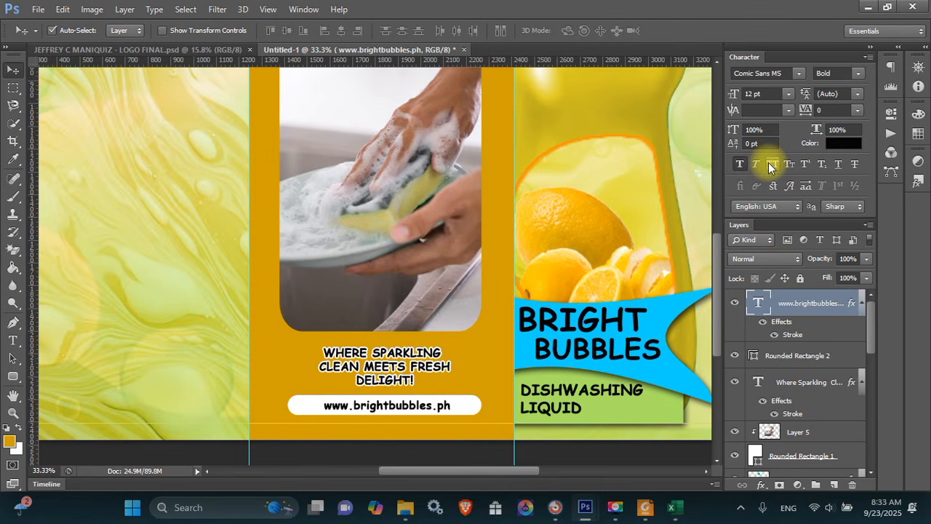
key("Left")
key("Left")
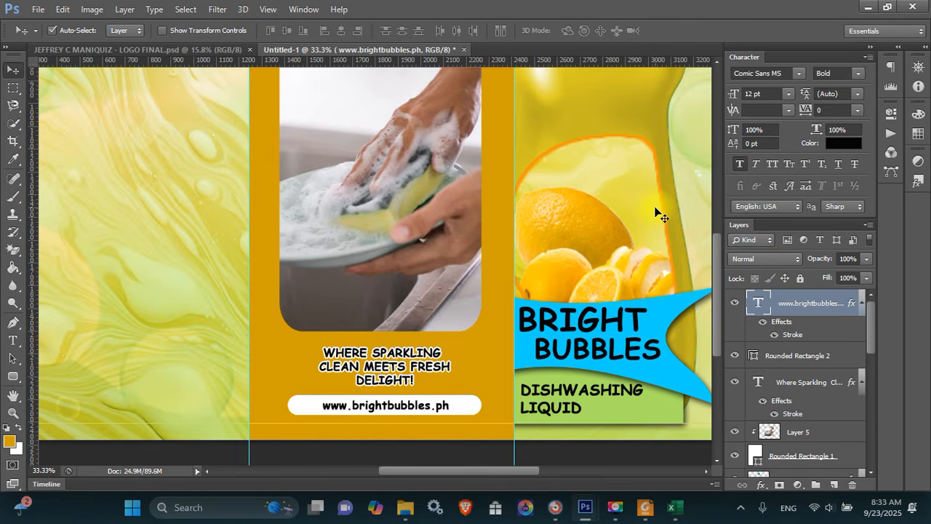
key("ctrl+0")
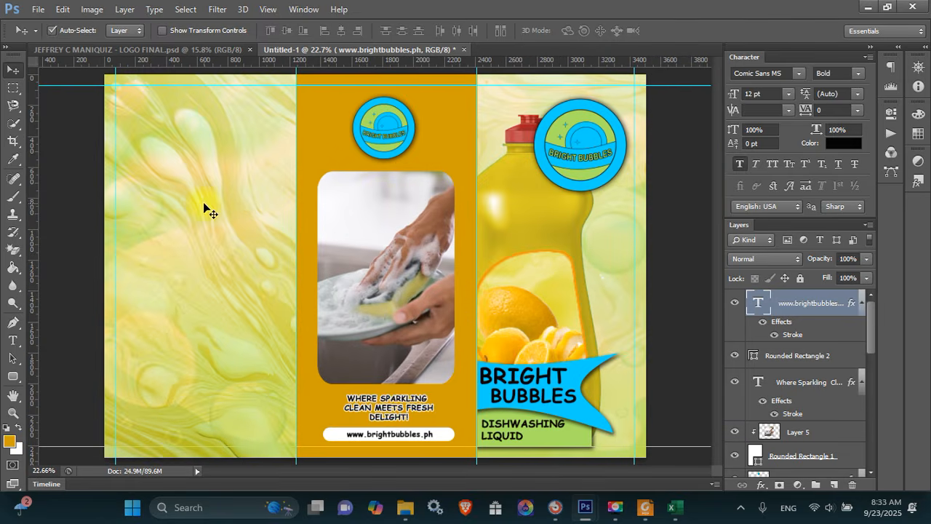
Draw a rounded rectangle over the left panel, move it lower in the layers, and set 40% opacity
key("u")
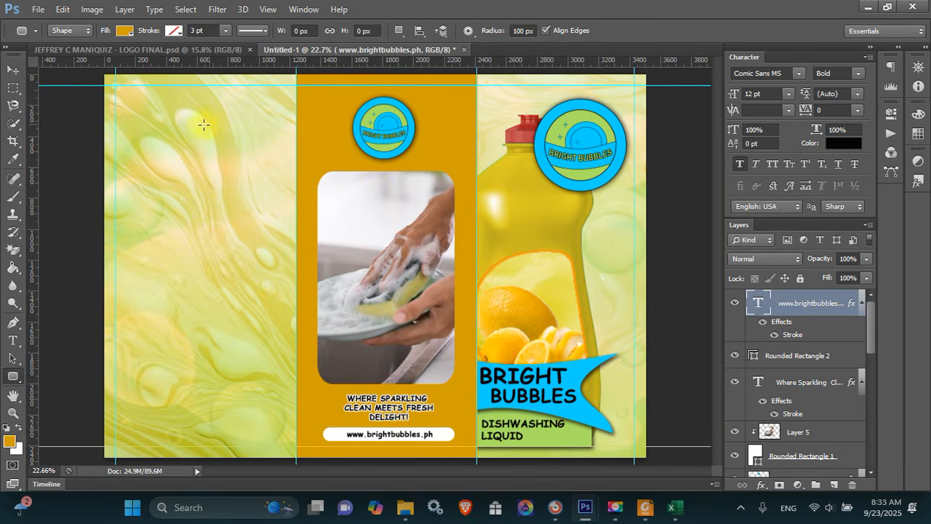
left_click_drag(136, 104, 322, 429)
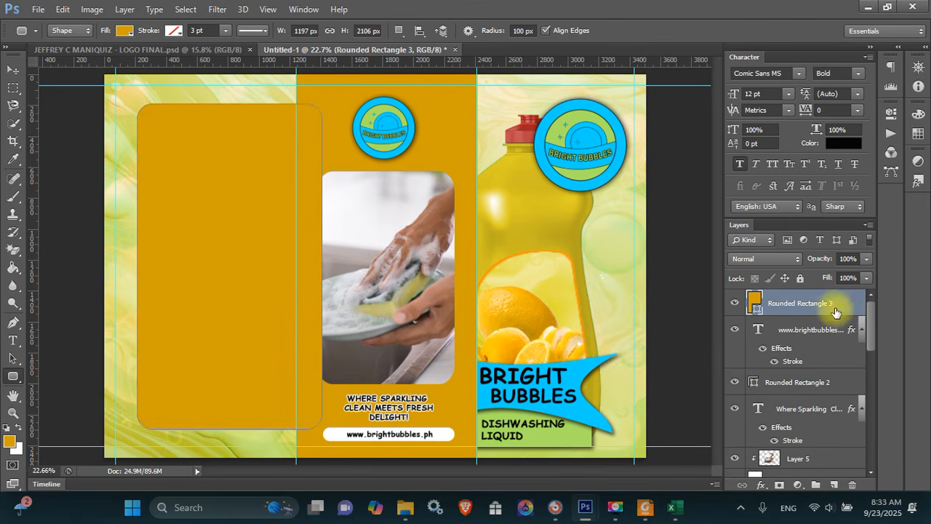
left_click_drag(841, 303, 854, 406)
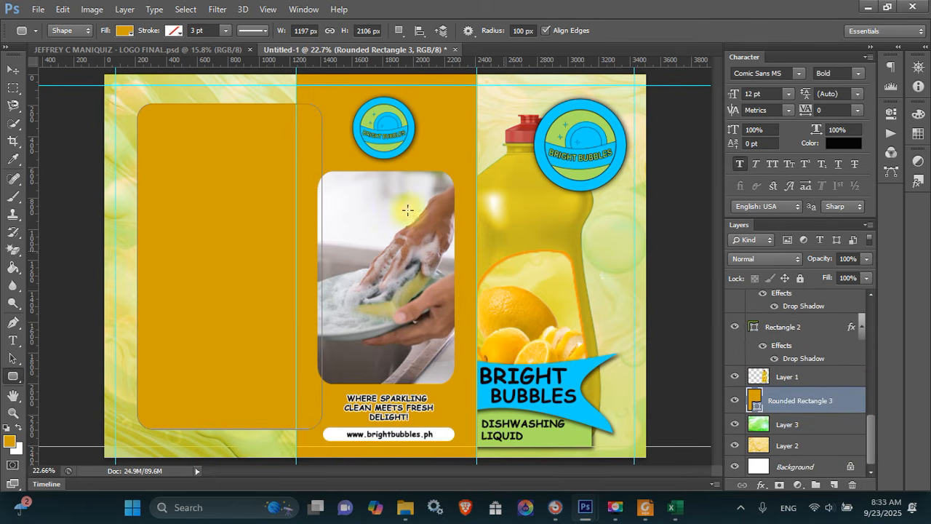
left_click(854, 254)
type("40")
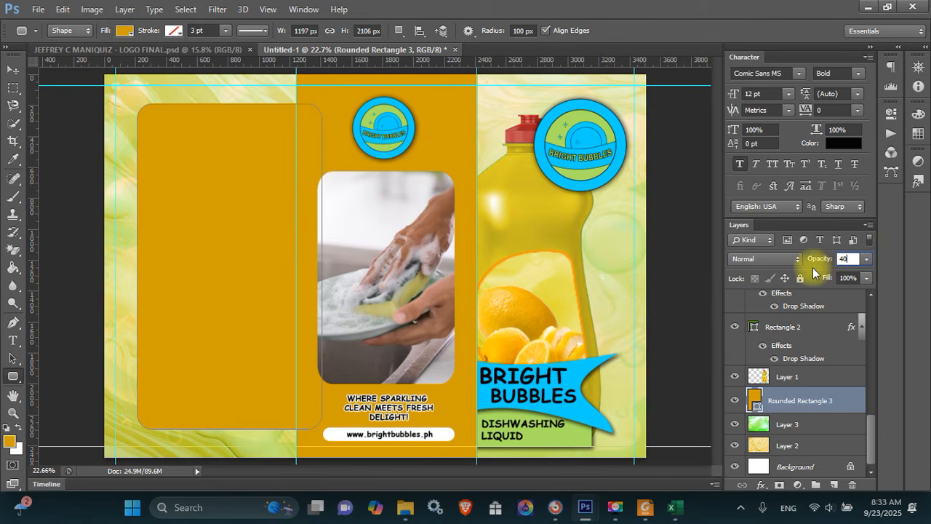
key("Return")
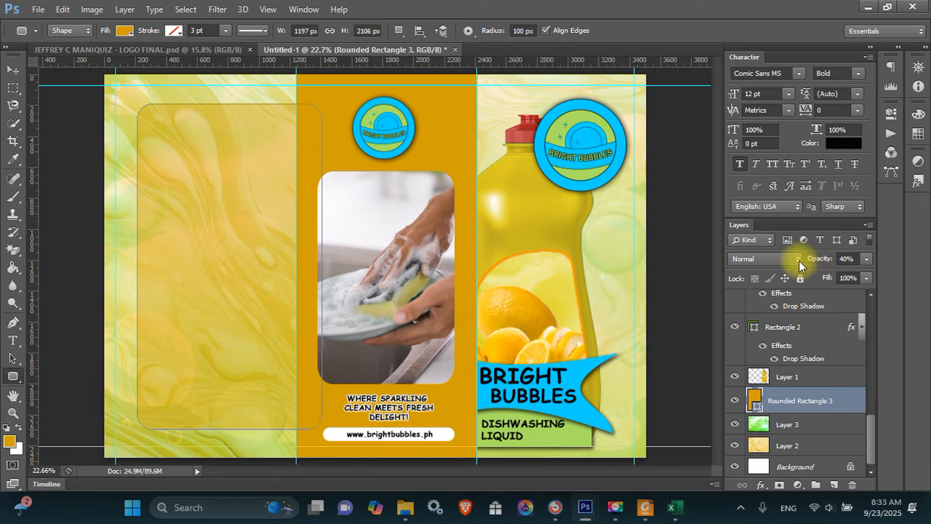
Place a duplicate of the tagline text at the top of the left panel
key("v")
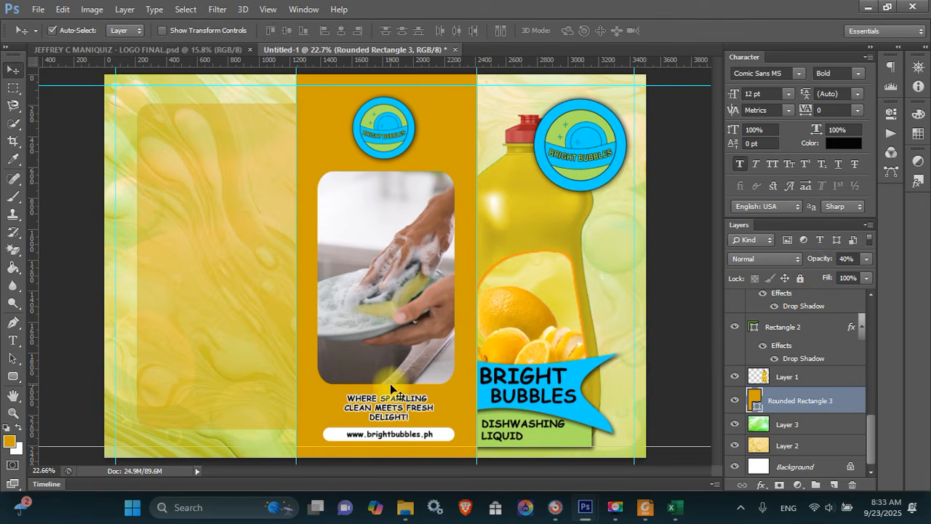
left_click_drag(407, 396, 408, 392)
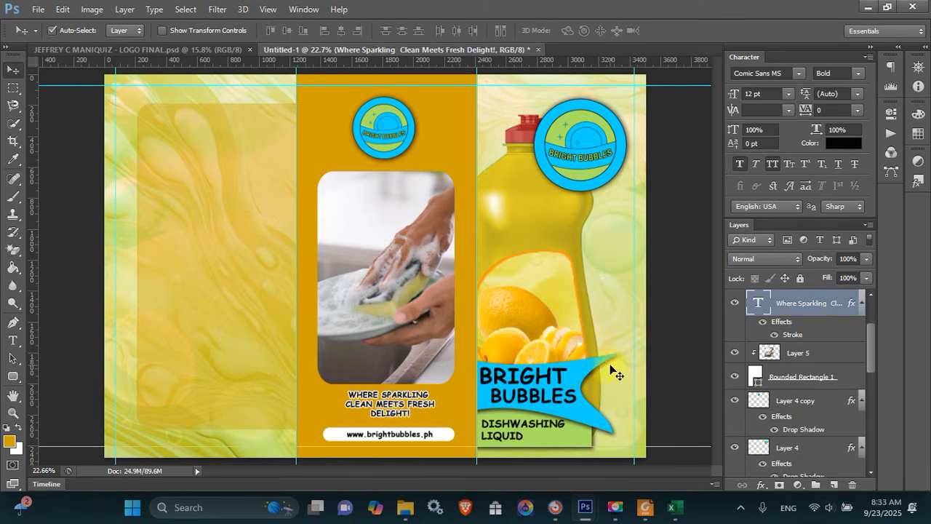
key("ctrl+z")
key("ctrl+j")
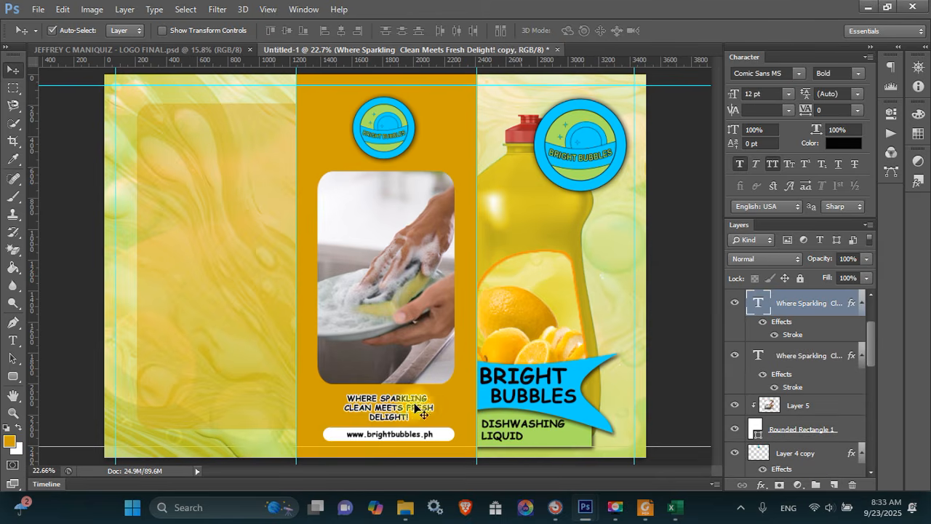
left_click_drag(394, 412, 198, 135)
Retype the tagline copy as ABOUT US
key("t")
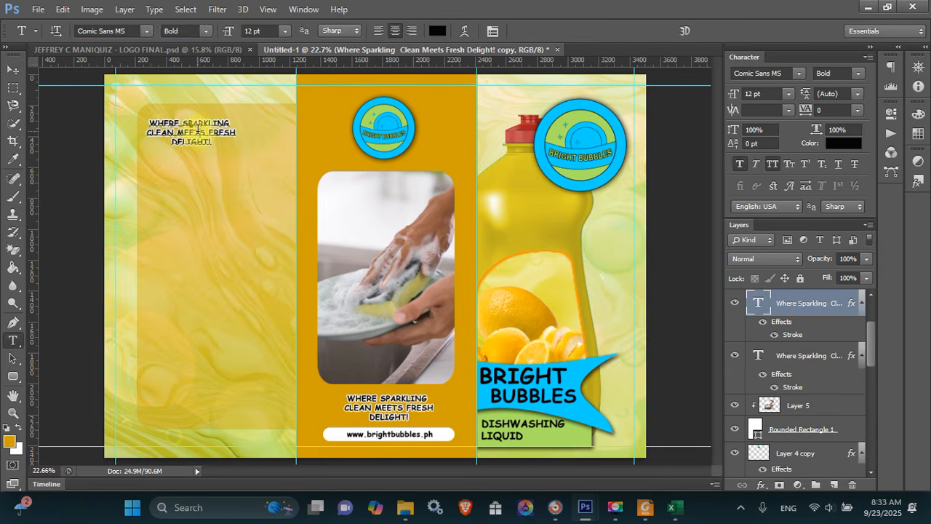
left_click(197, 128)
key("ctrl+a")
type("ABOU")
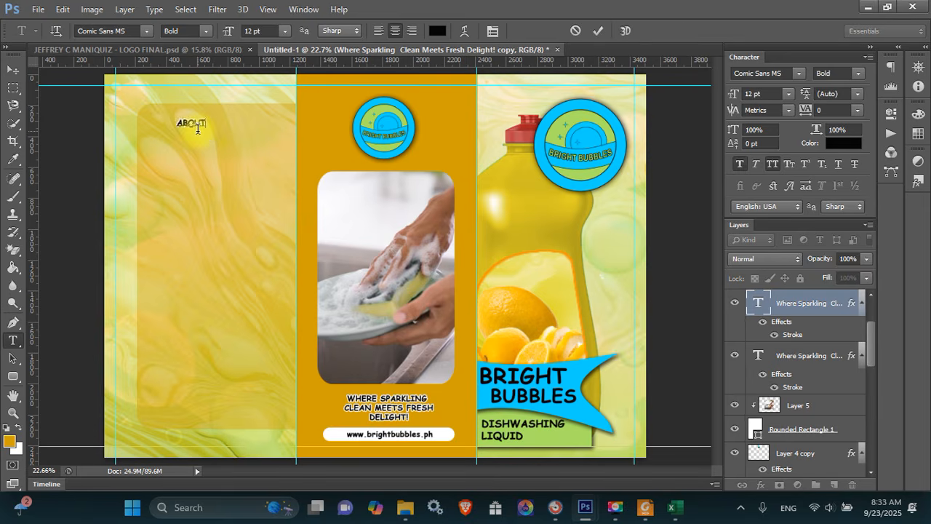
key("ctrl+Return")
Enlarge the ABOUT US heading with Free Transform and nudge it into place
key("v")
key("shift+Left")
key("shift+Left")
key("shift+Left")
key("shift+Left")
key("shift+Left")
key("shift+Left")
key("shift+Left")
key("shift+Left")
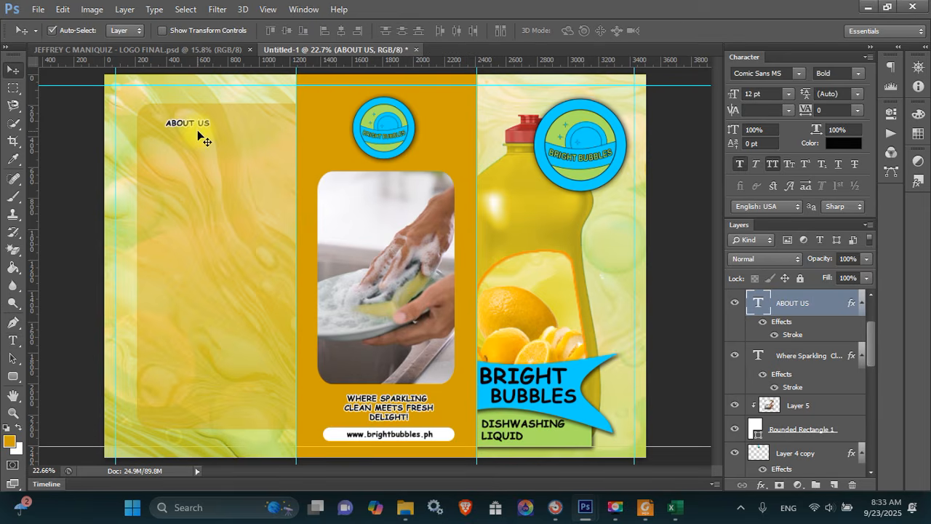
key("ctrl+t")
left_click_drag(199, 130, 228, 143)
key("Return")
key("shift+Up")
key("shift+Up")
key("shift+Up")
key("shift+Up")
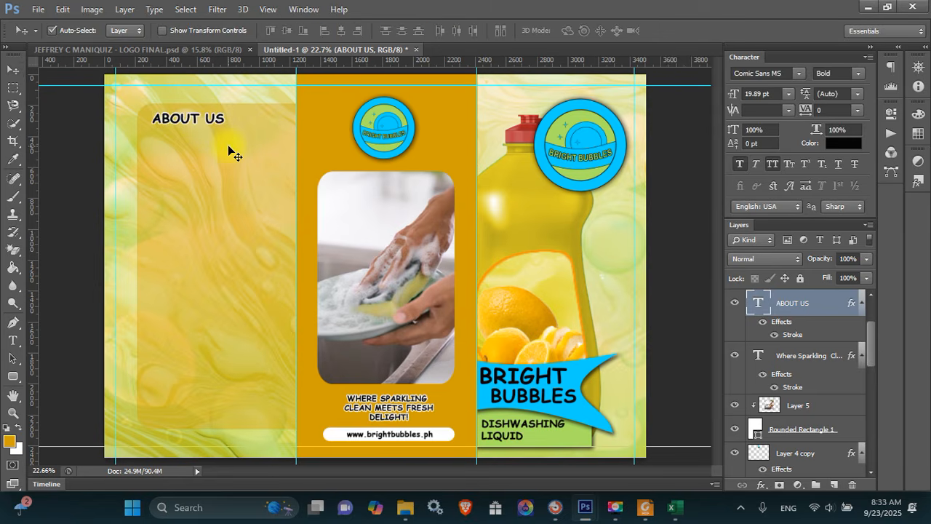
Draw a paragraph text box below ABOUT US and copy the job sheet's Introduction paragraph
key("t")
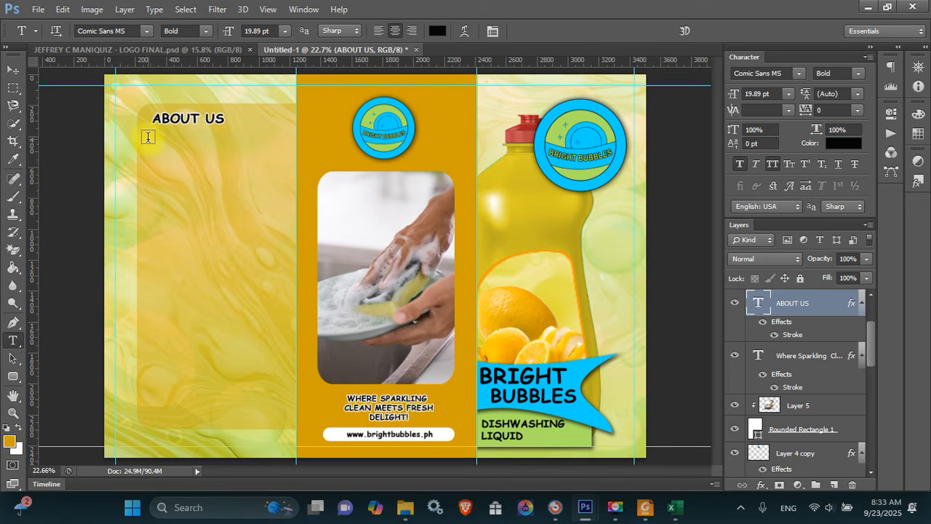
left_click_drag(149, 138, 290, 279)
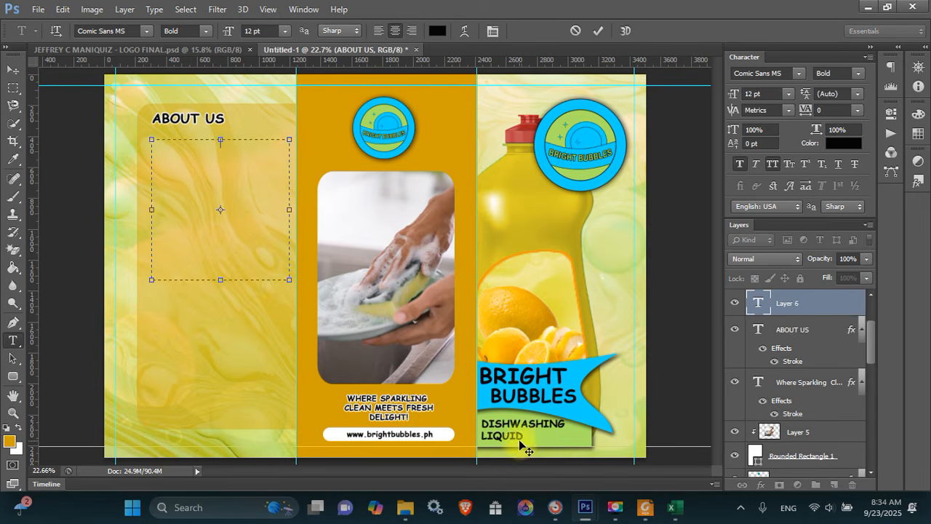
left_click(639, 511)
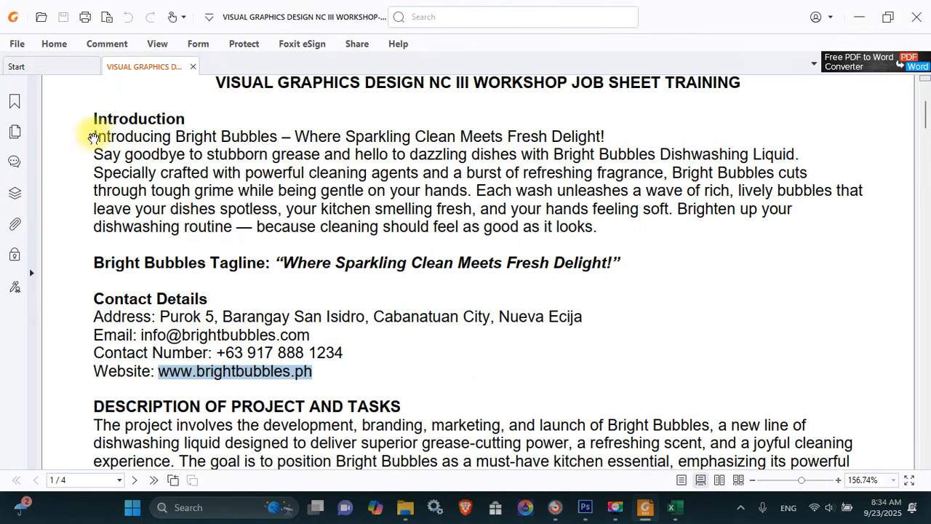
left_click_drag(93, 139, 596, 227)
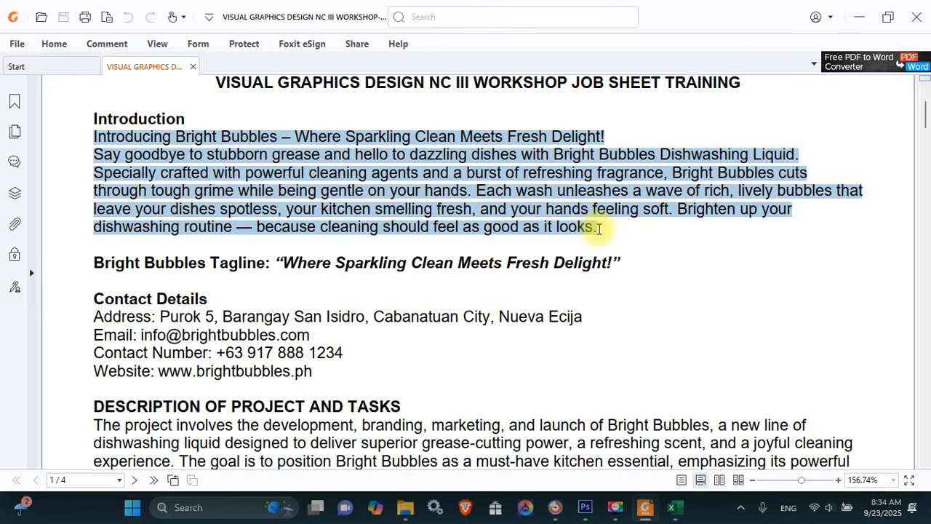
key("ctrl+c")
key("alt+Tab")
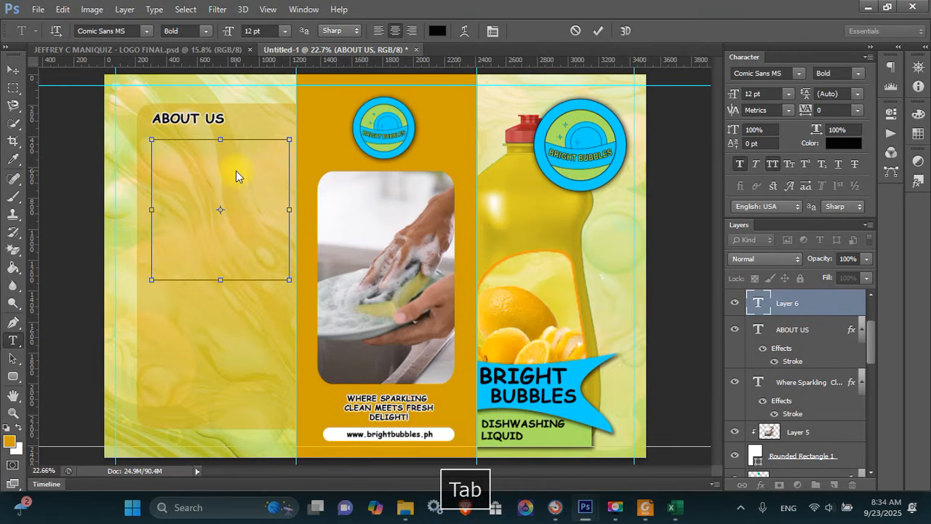
Paste the Introduction paragraph and format it as 10 pt Comic Sans MS, left-aligned
key("ctrl+v")
key("ctrl+a")
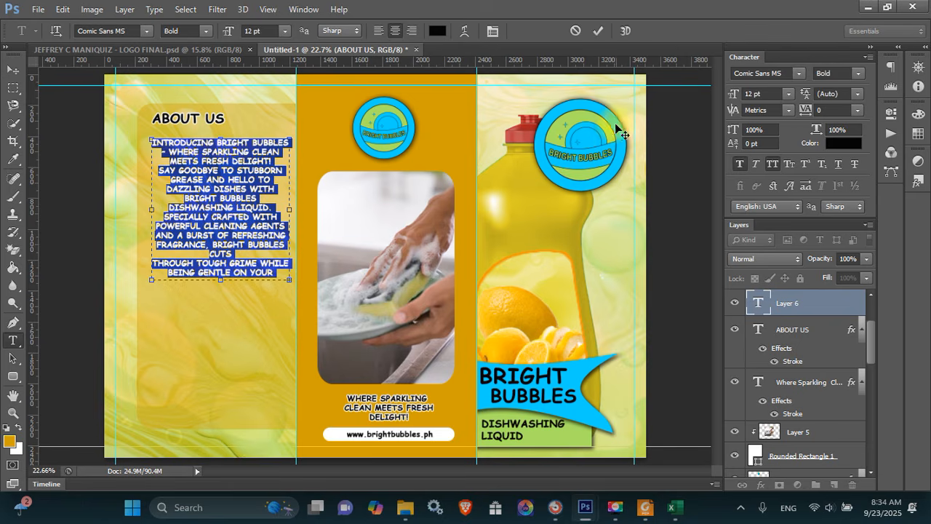
left_click(798, 73)
left_click(798, 72)
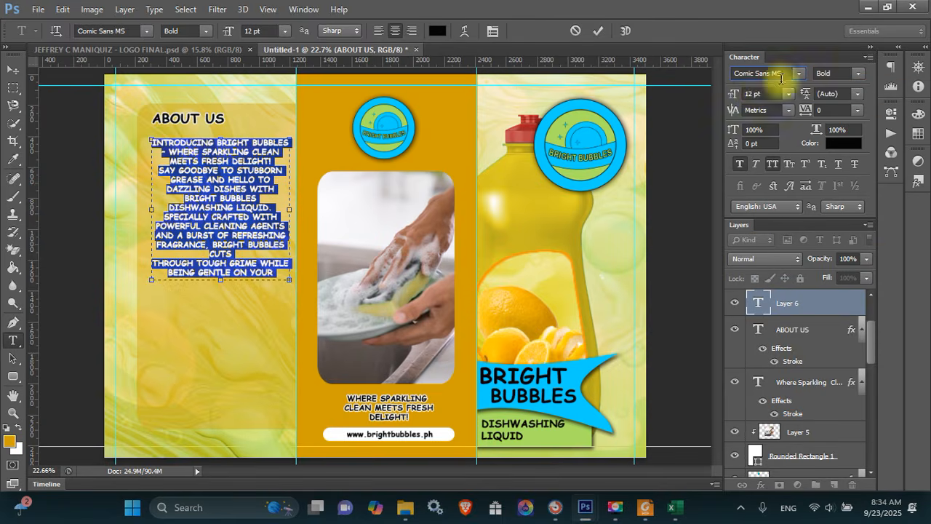
left_click_drag(752, 93, 720, 100)
type("10")
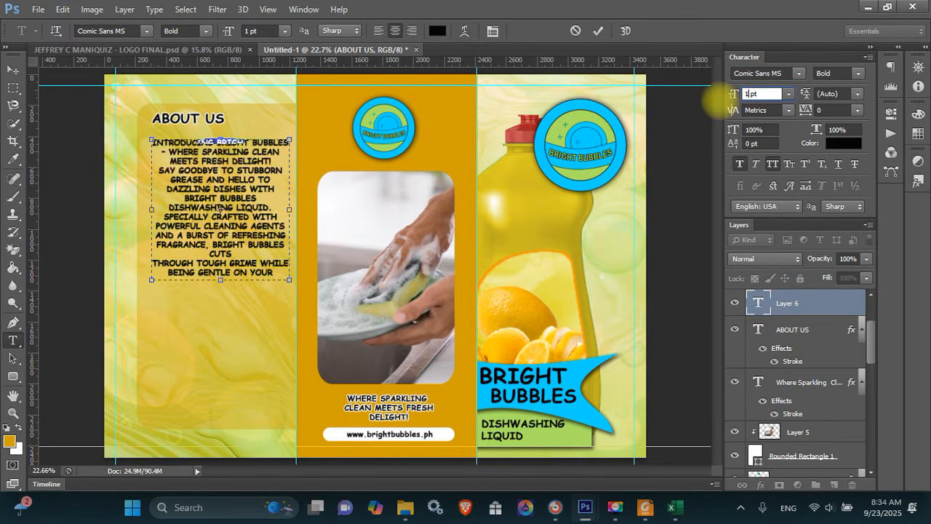
left_click(379, 30)
left_click(181, 196)
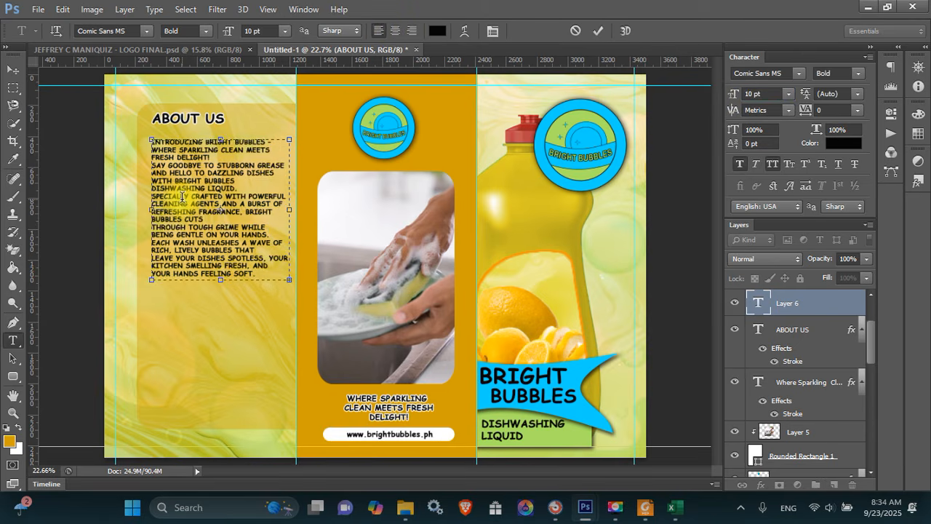
key("ctrl+Return")
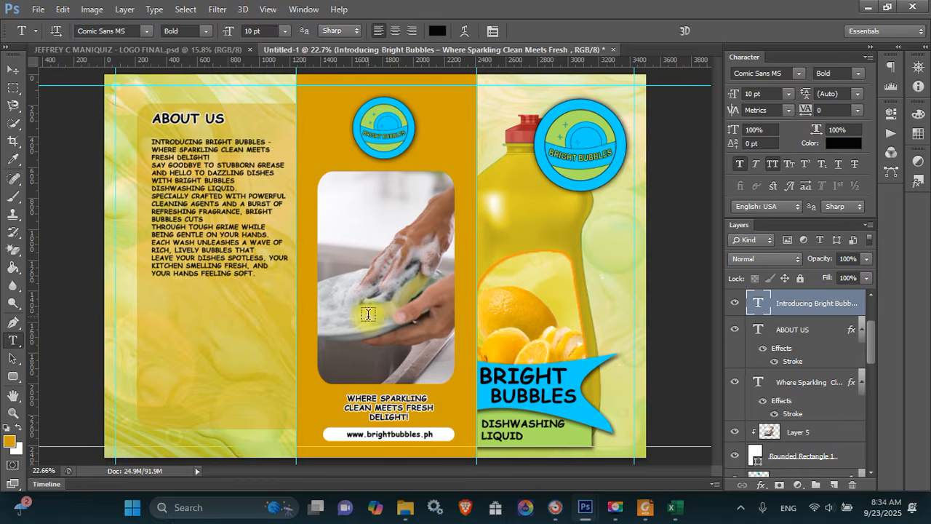
Extend the text box to show the whole paragraph and nudge it up and left
key("alt+Tab")
key("alt+Tab")
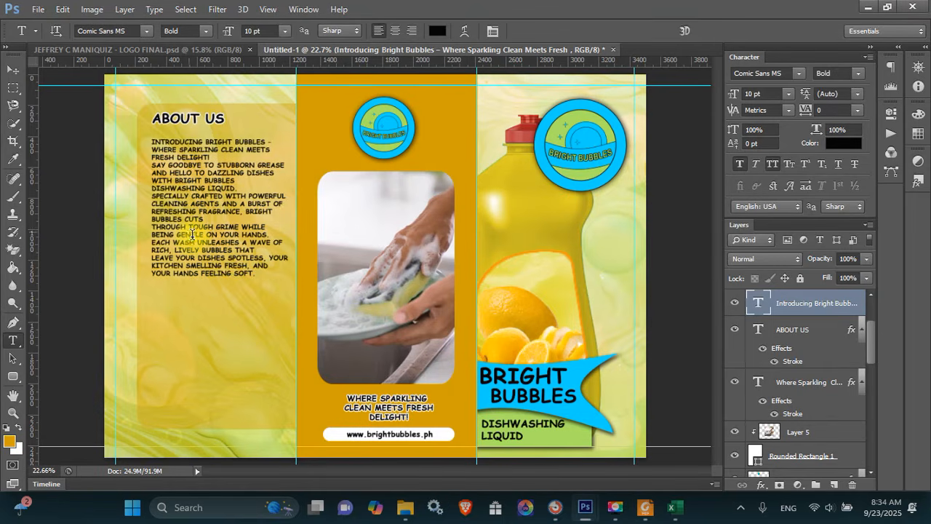
left_click_drag(221, 280, 225, 315)
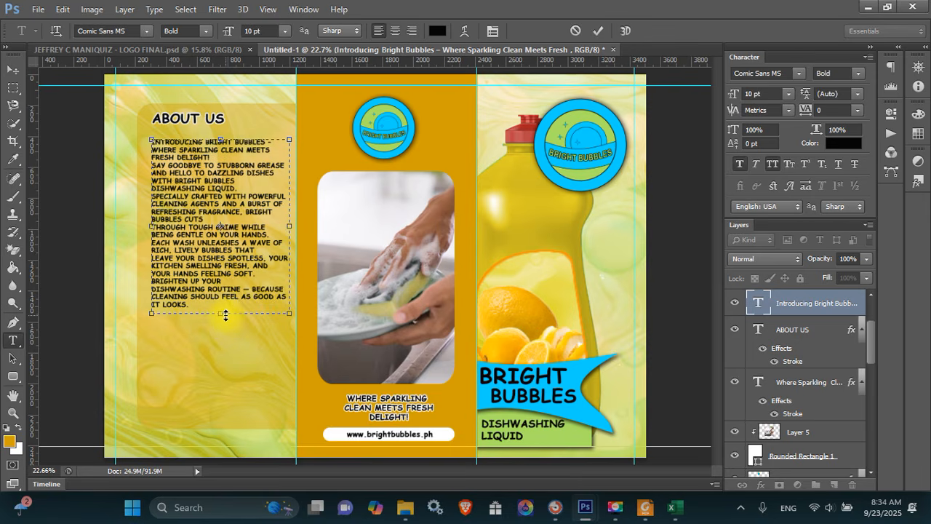
key("ctrl+Return")
key("v")
key("shift+Left")
key("shift+Left")
key("shift+Left")
key("shift+Left")
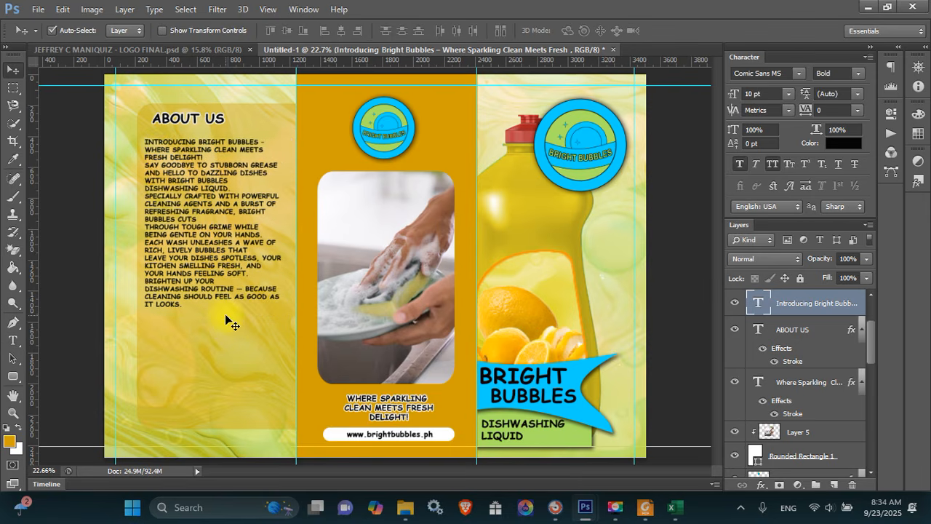
key("shift+Up")
key("shift+Up")
key("Up")
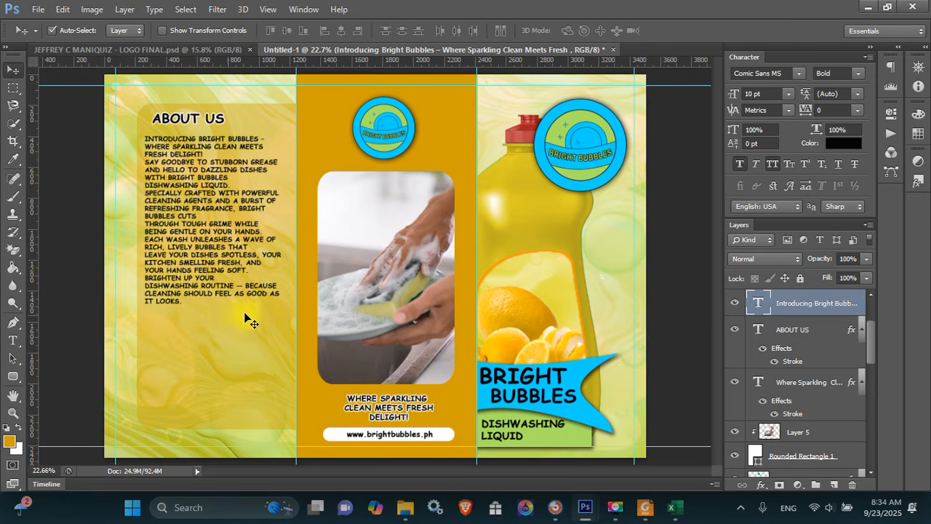
Add a white stroke of about 8 px to the introduction paragraph layer
right_click(816, 299)
left_click(614, 73)
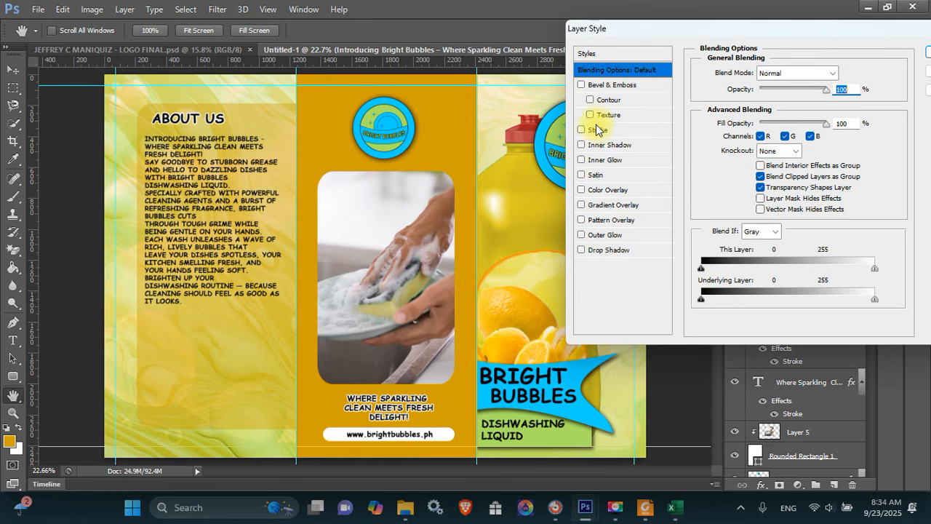
left_click(599, 130)
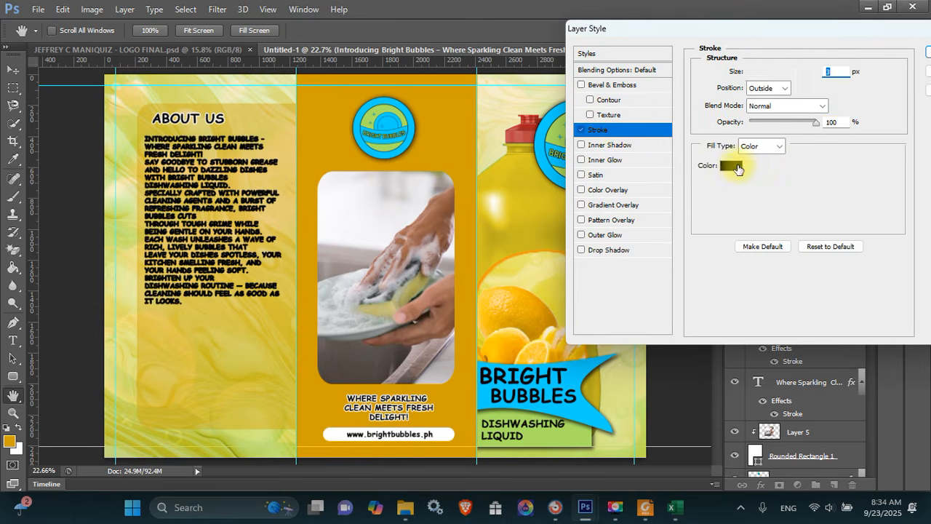
left_click(737, 168)
left_click(512, 225)
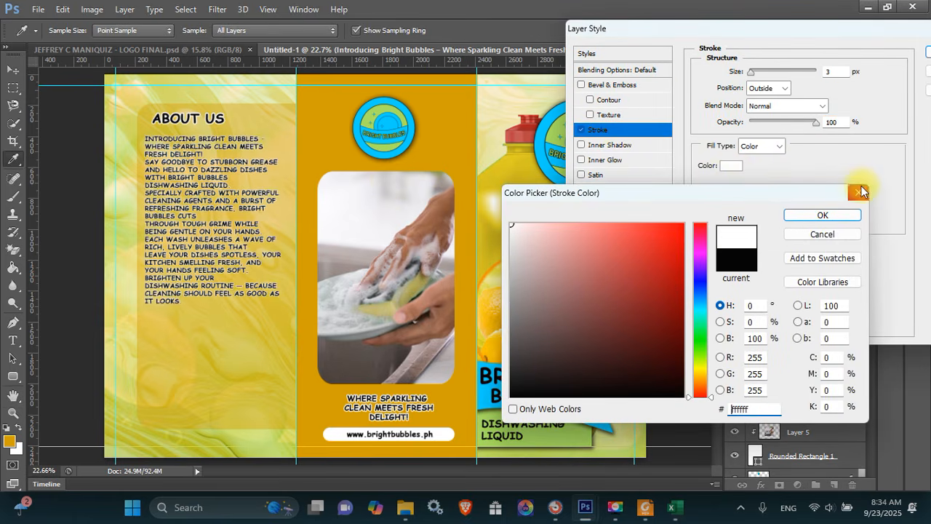
left_click(817, 216)
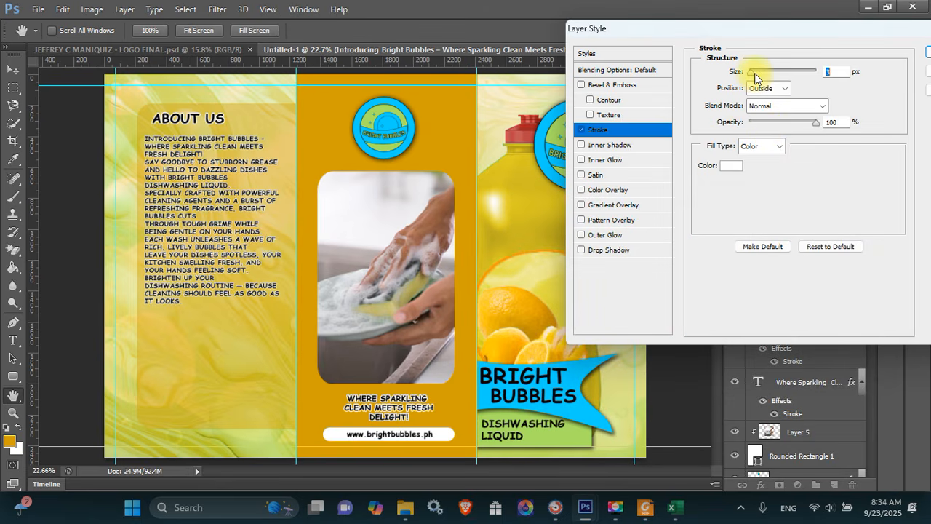
left_click_drag(754, 74, 756, 74)
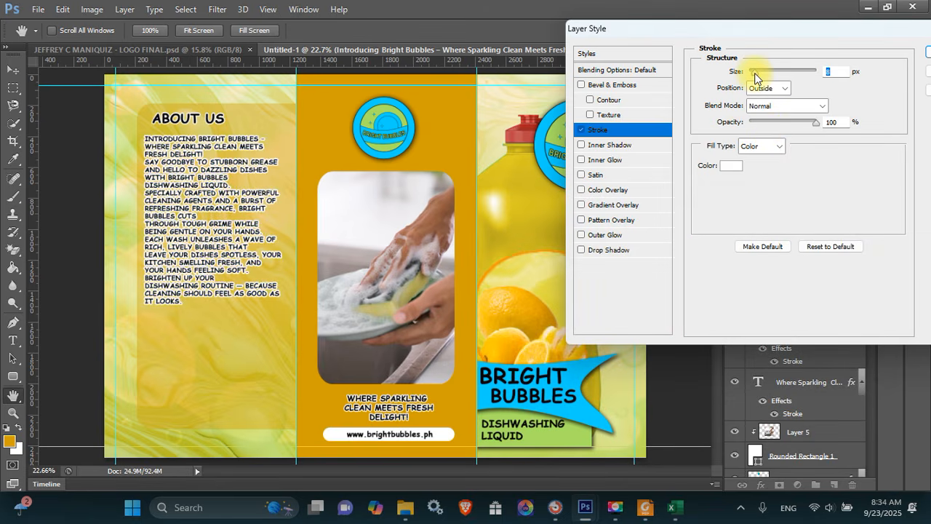
key("Return")
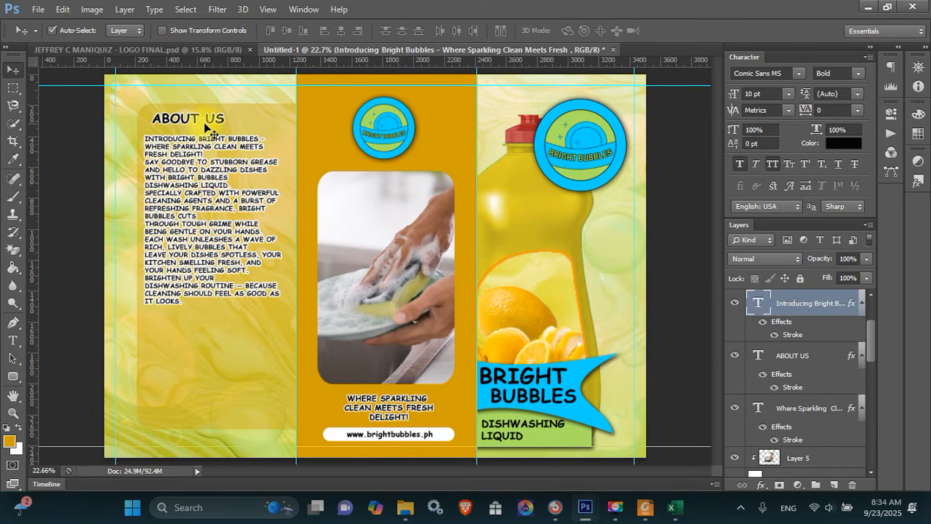
Nudge the ABOUT US heading left and apply a Stroke effect to it
left_click_drag(200, 127, 194, 129)
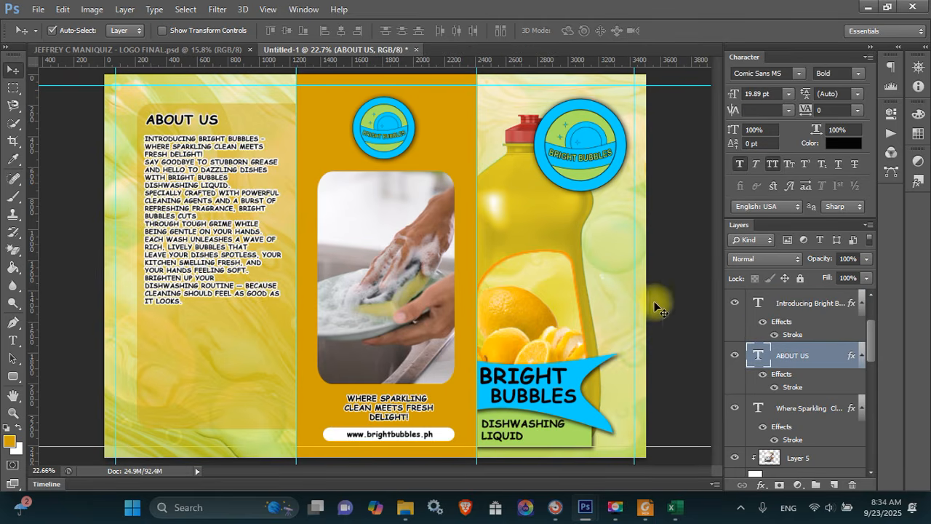
right_click(792, 355)
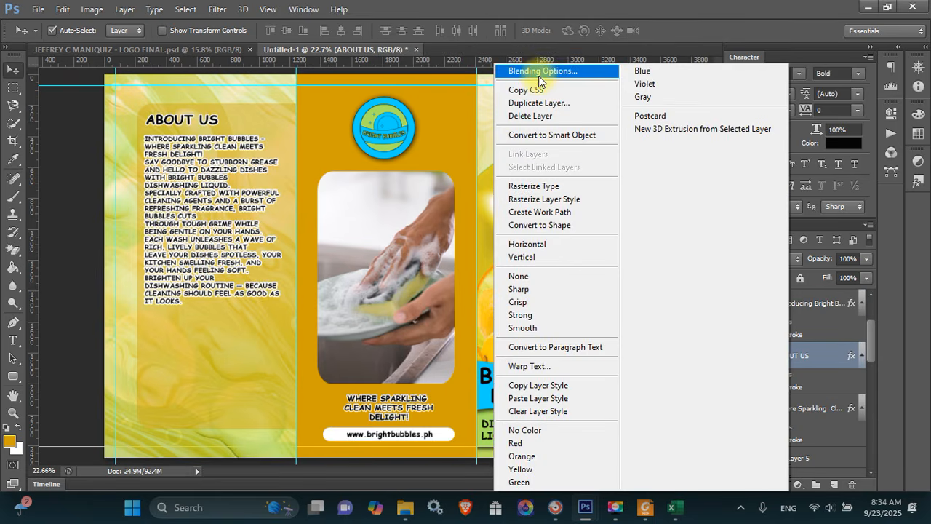
left_click(528, 72)
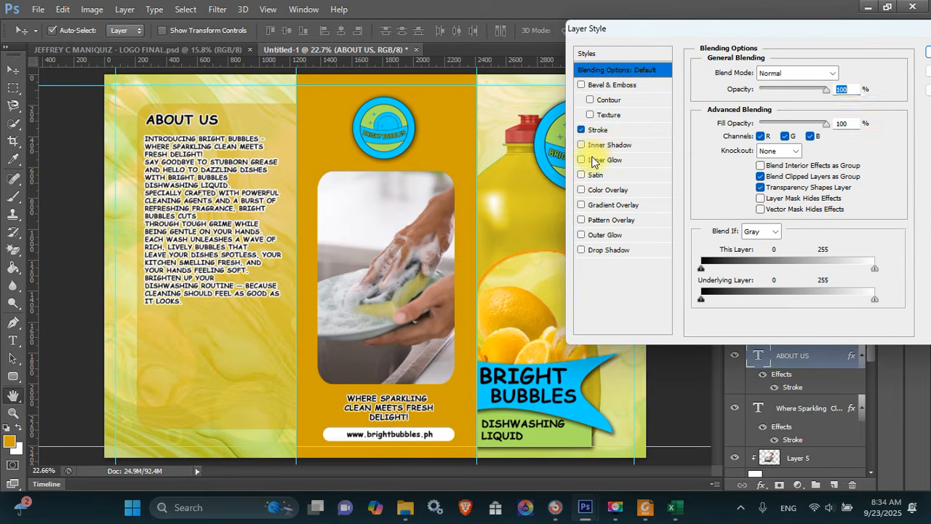
left_click(606, 129)
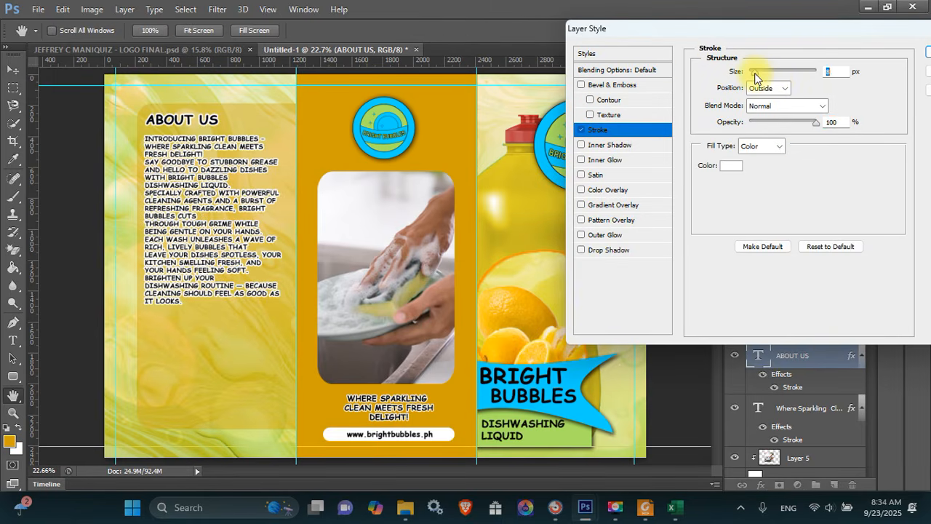
key("Return")
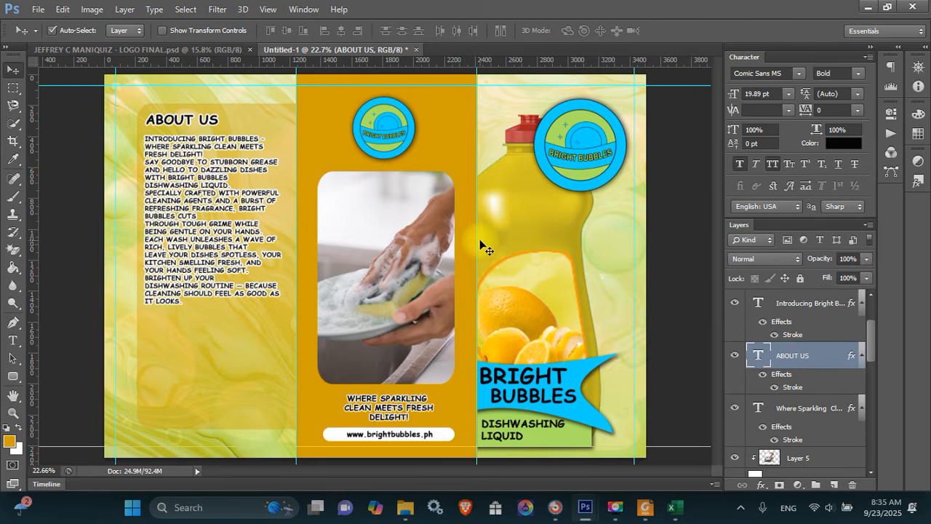
Duplicate the ABOUT US heading below the introduction and retype it as CONTACT US
key("ctrl+j")
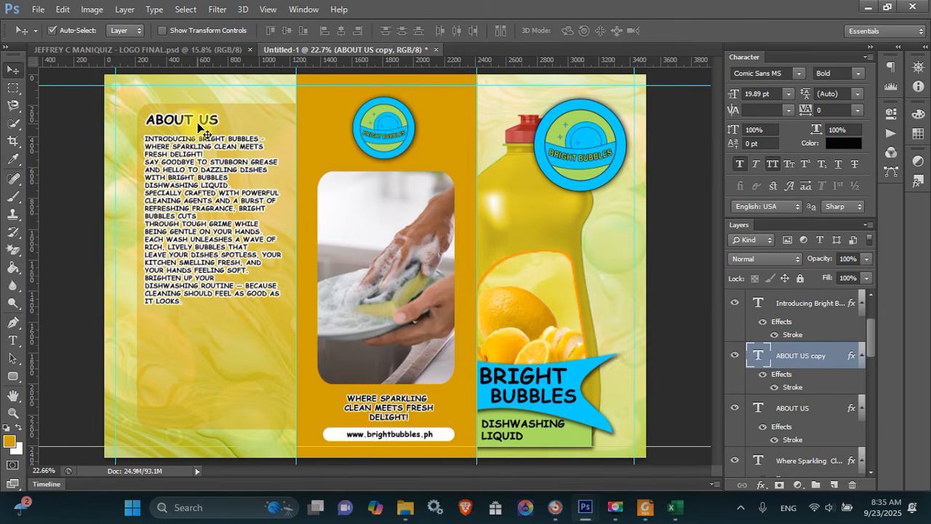
left_click_drag(200, 122, 129, 332)
key("t")
type("CONTAC")
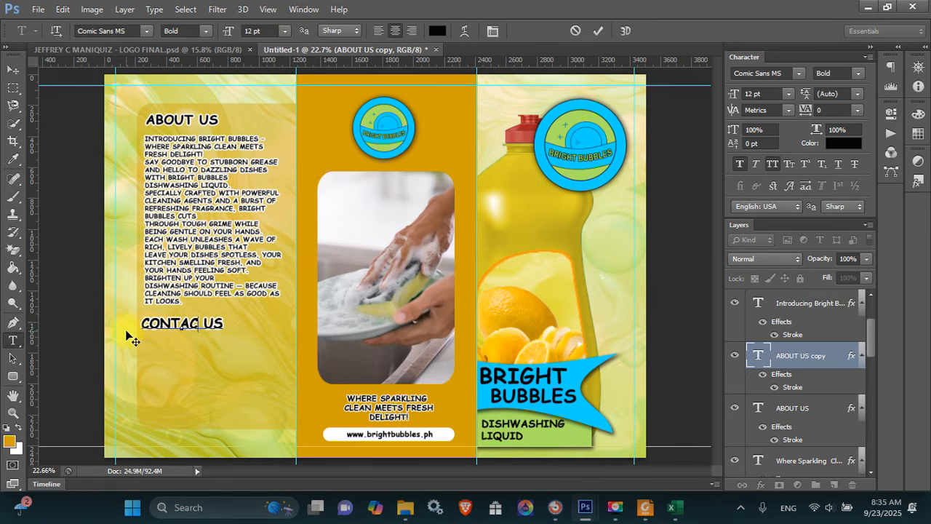
type("T")
key("ctrl+Return")
key("v")
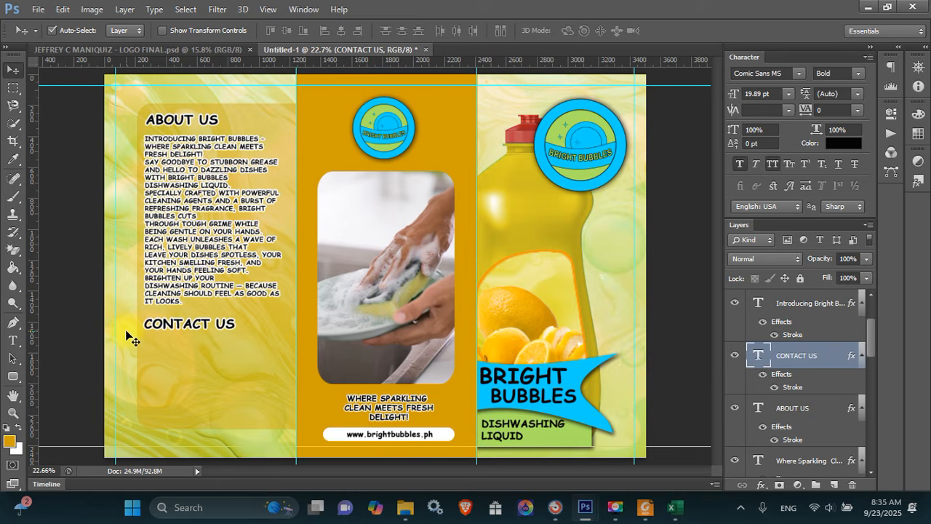
key("shift+Right")
key("shift+Up")
key("shift+Up")
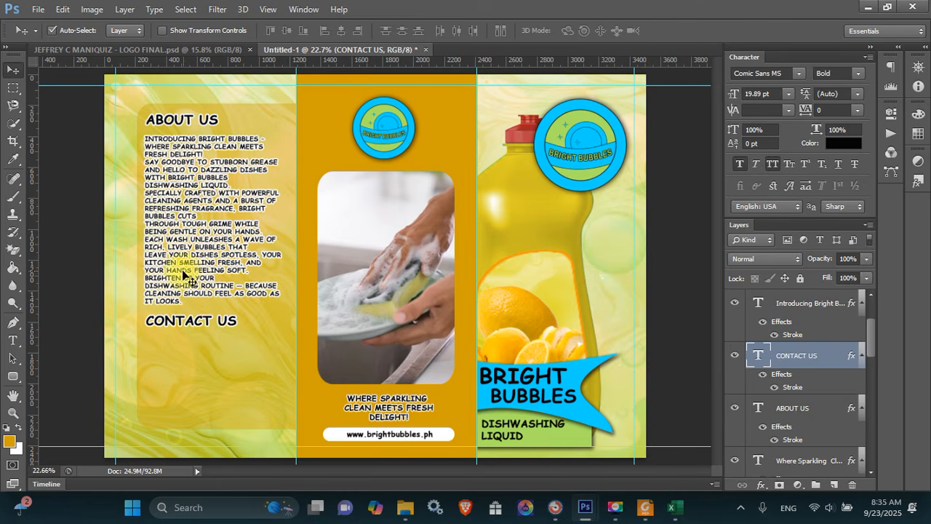
Copy the introduction paragraph below CONTACT US and select the four contact lines in the PDF brief
left_click(187, 276)
left_click_drag(189, 273, 195, 446)
left_click(644, 507)
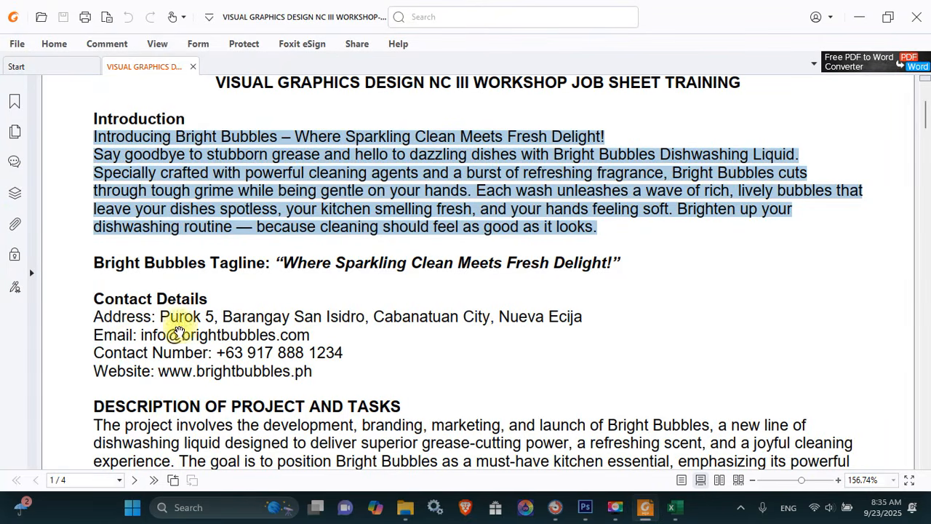
left_click_drag(96, 315, 360, 374)
Replace the copied body text with the PDF's contact details, shown in mixed case
key("ctrl+c")
key("alt+Tab")
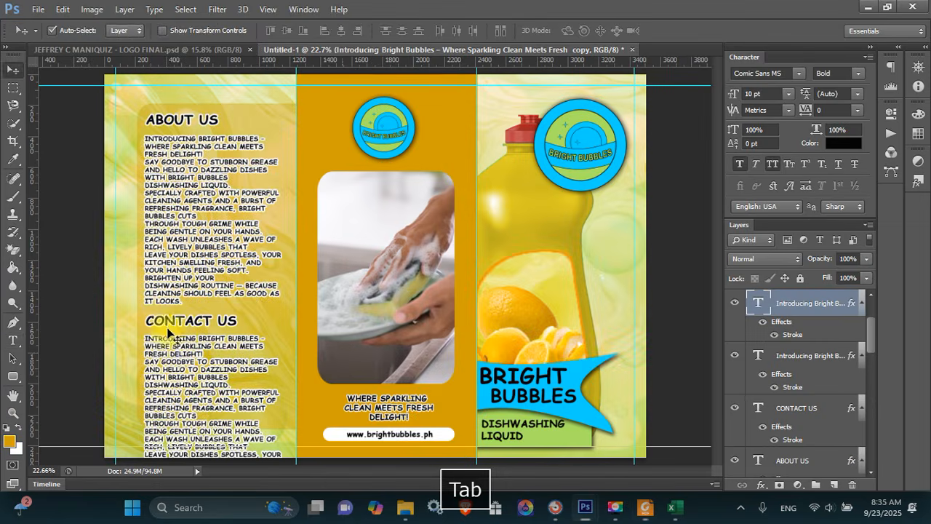
key("t")
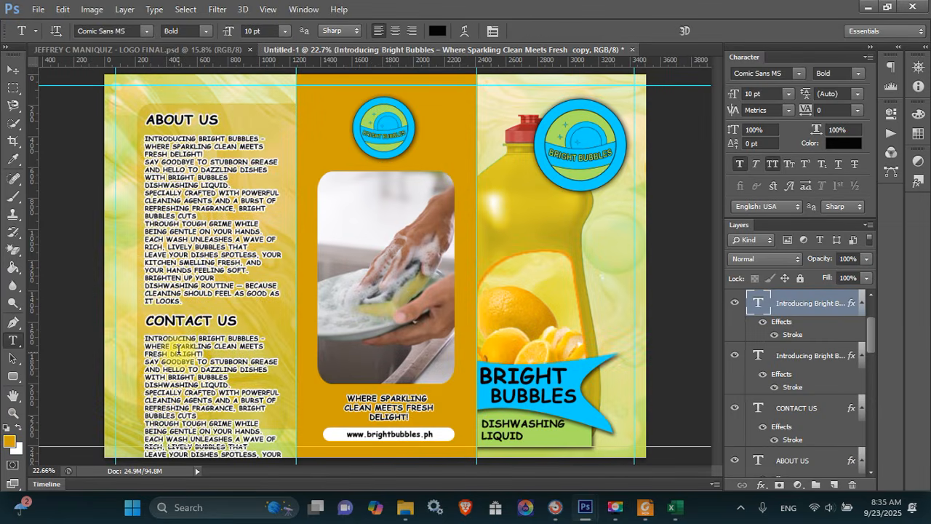
left_click(178, 349)
key("ctrl+a")
key("ctrl+v")
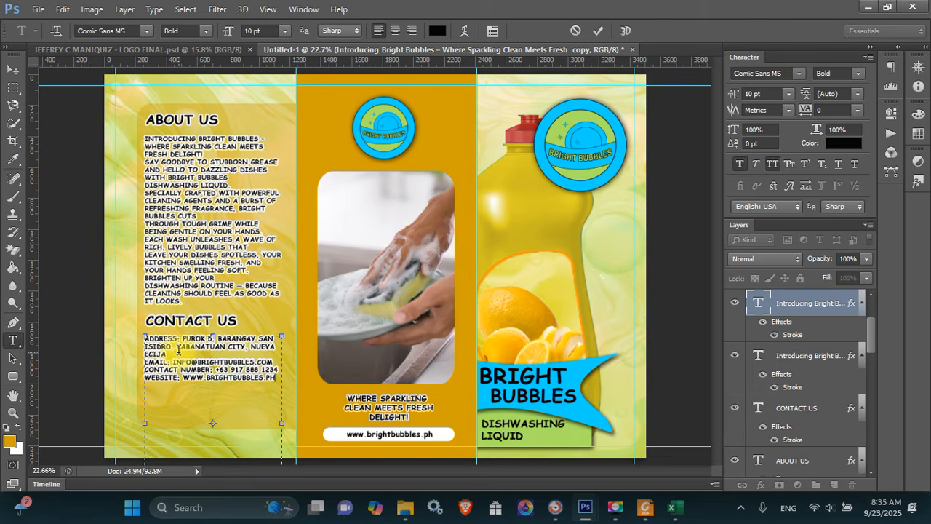
key("ctrl+Return")
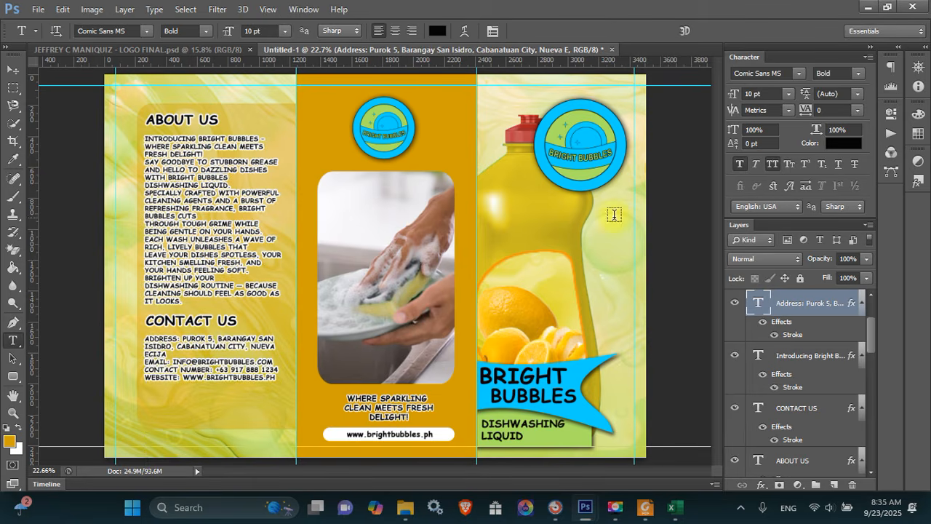
left_click(772, 164)
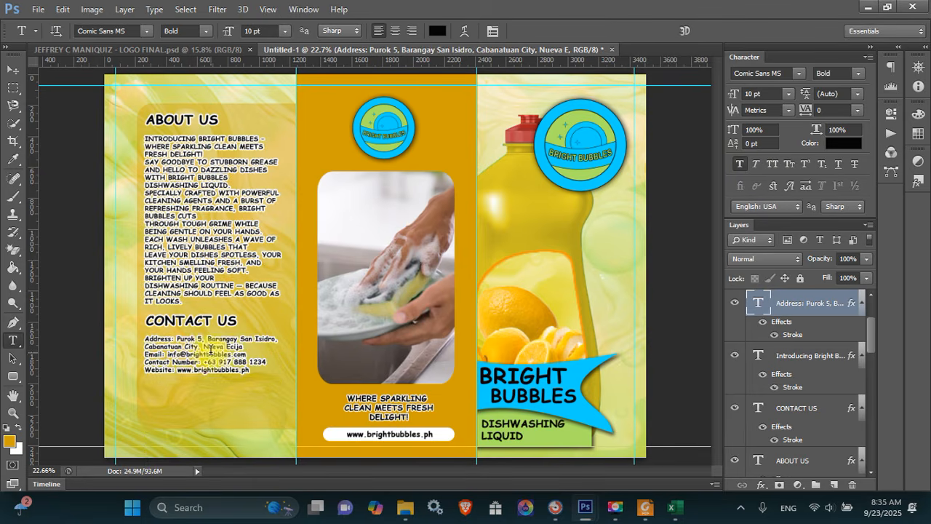
Set the contact text to 12 pt and break address, e-mail, phone and website onto separate lines
left_click(186, 345)
key("ctrl+a")
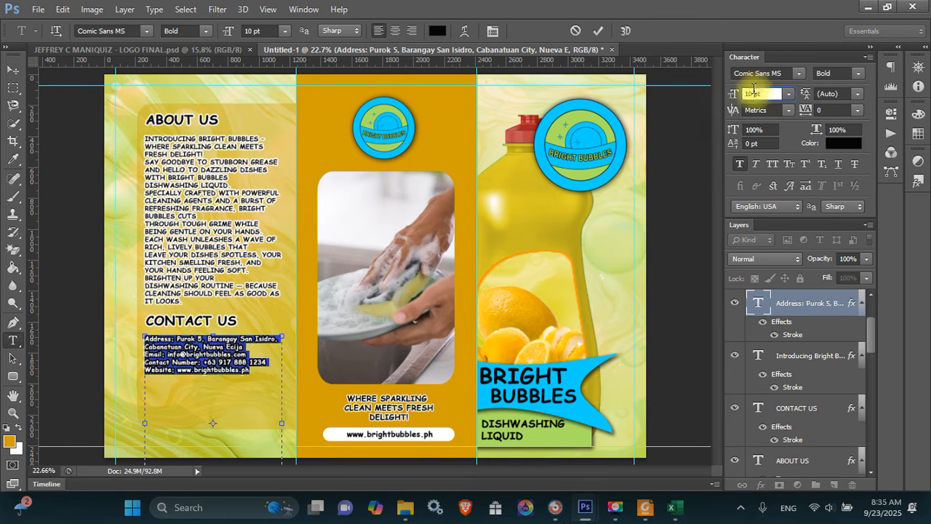
type("12")
key("Return")
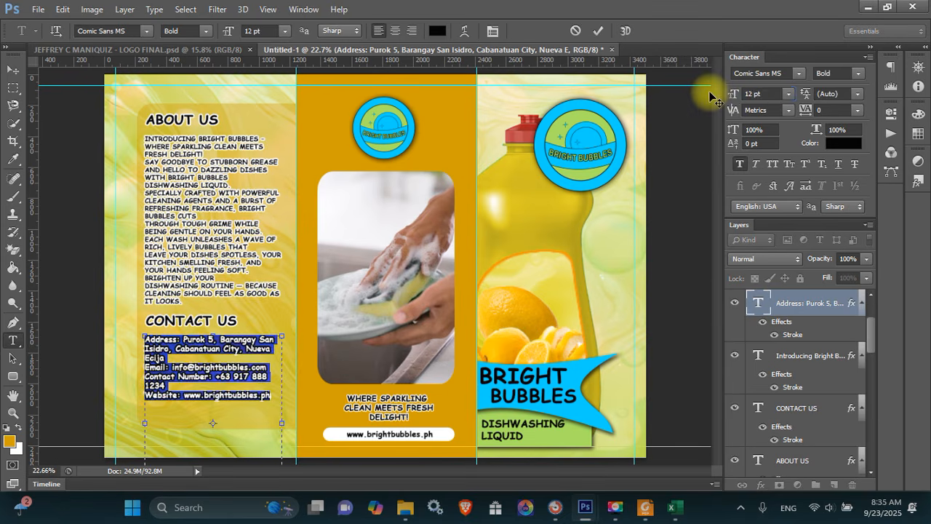
left_click(179, 337)
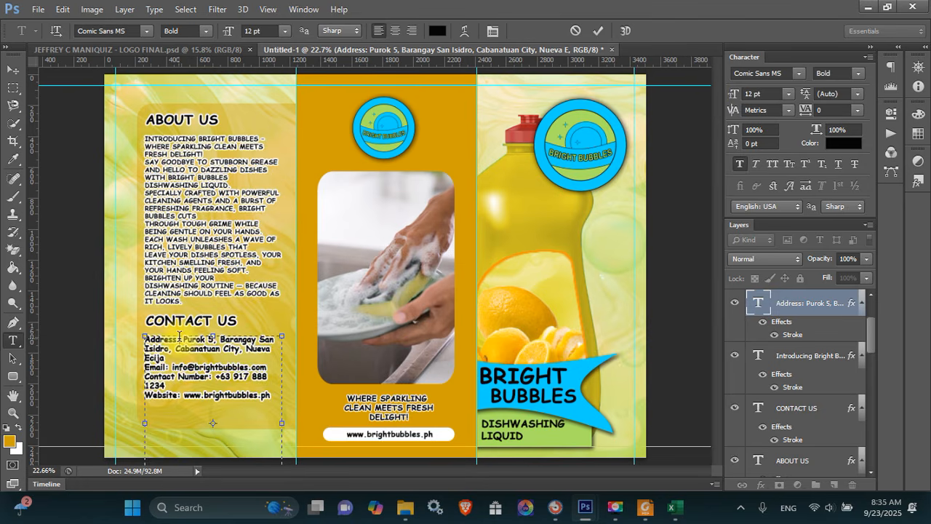
key("Return")
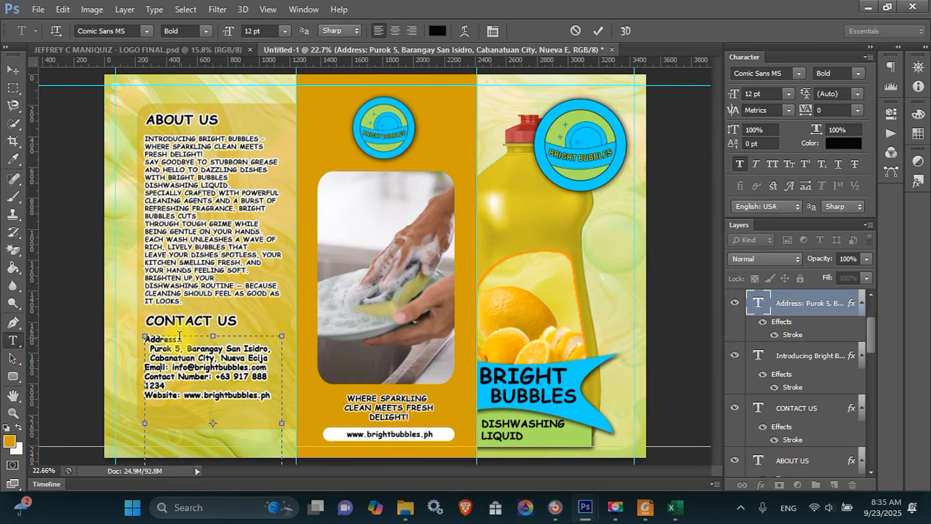
key("Return")
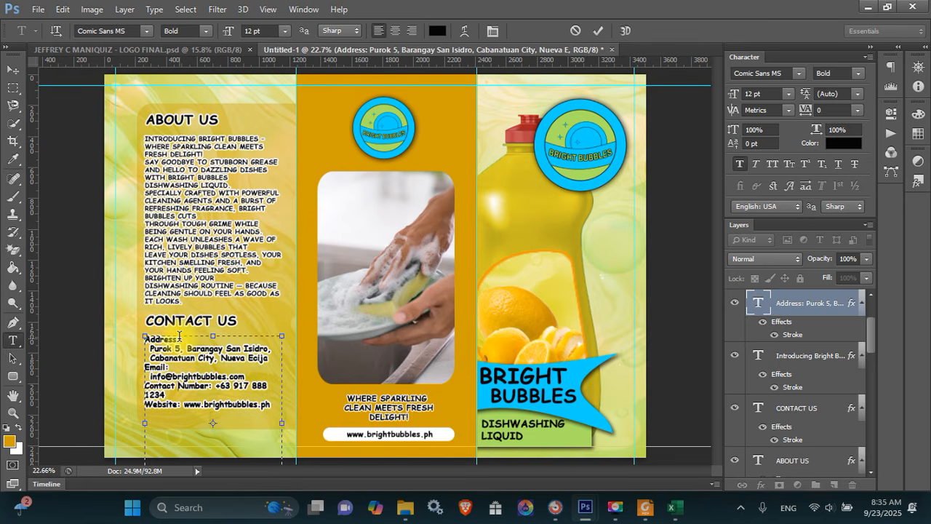
key("Return")
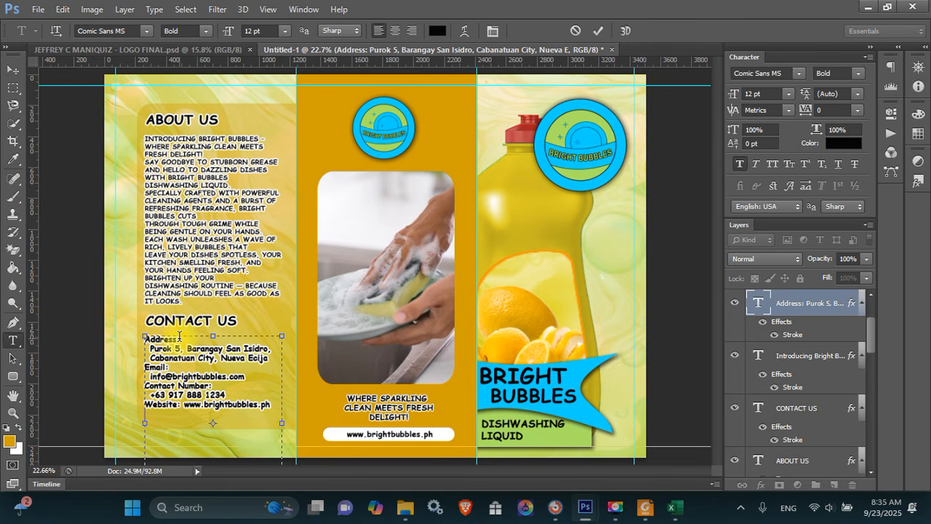
key("Return")
key("Return")
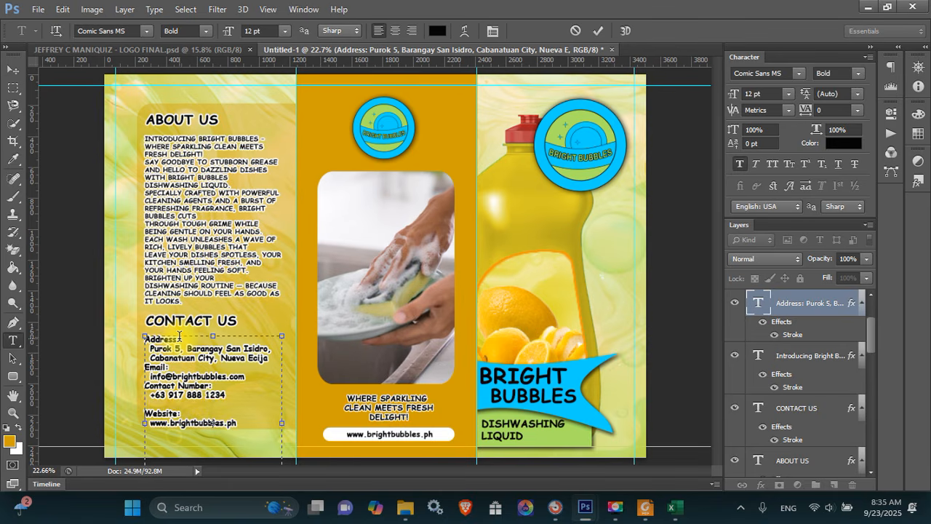
key("Return")
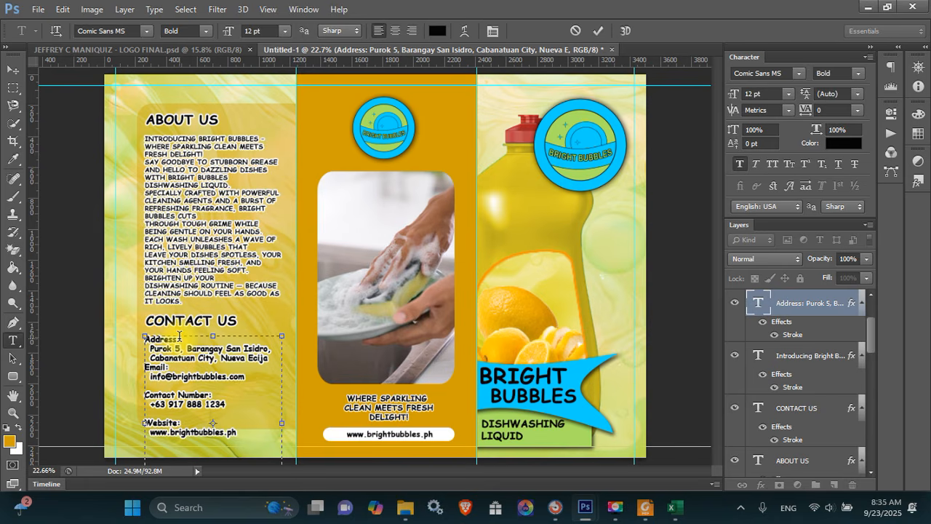
key("Return")
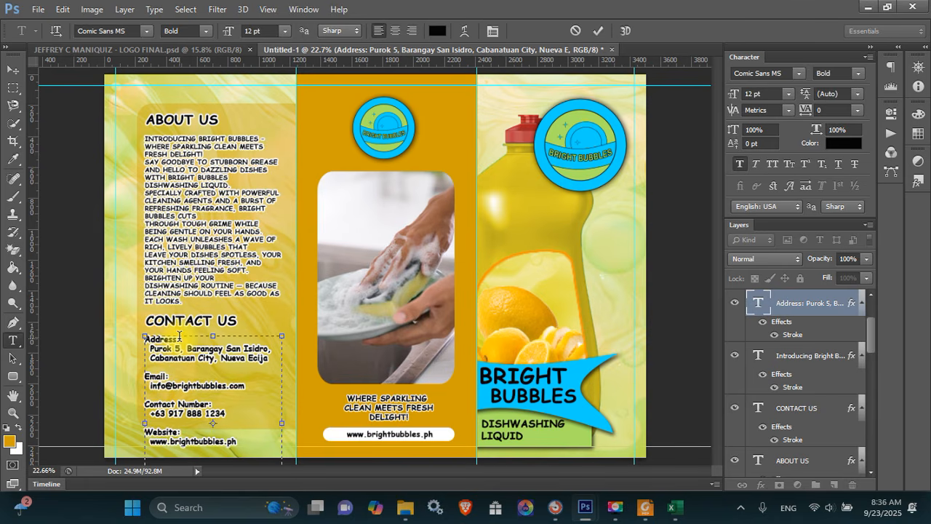
Reduce the whole contact text block to 11 pt
key("ctrl+a")
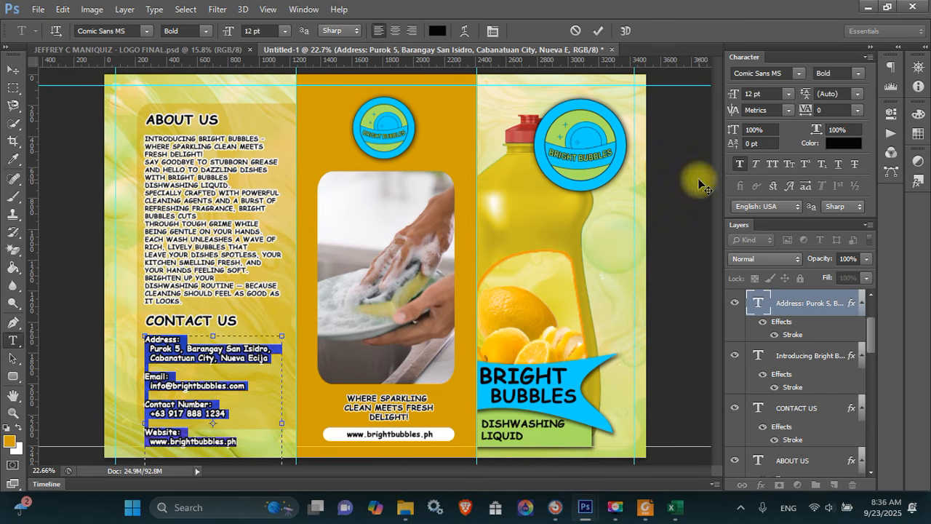
left_click_drag(754, 95, 734, 95)
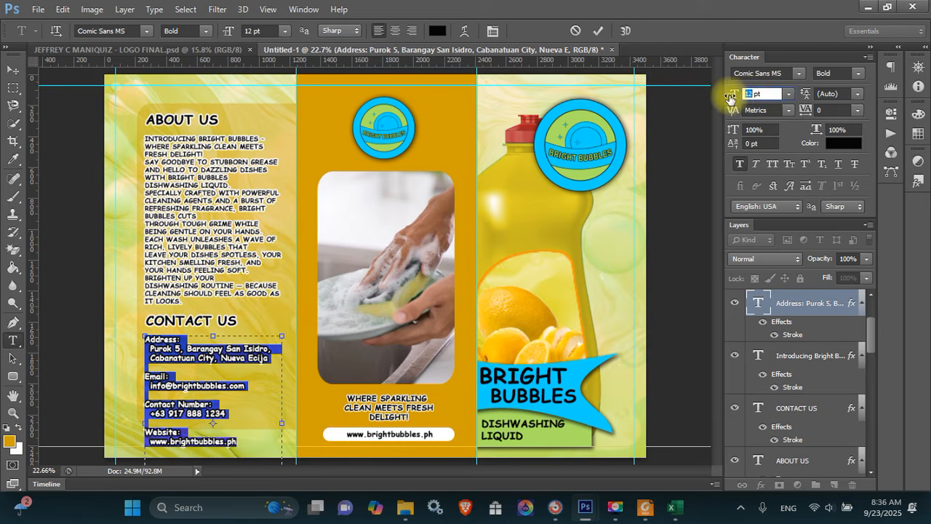
type("11")
key("Return")
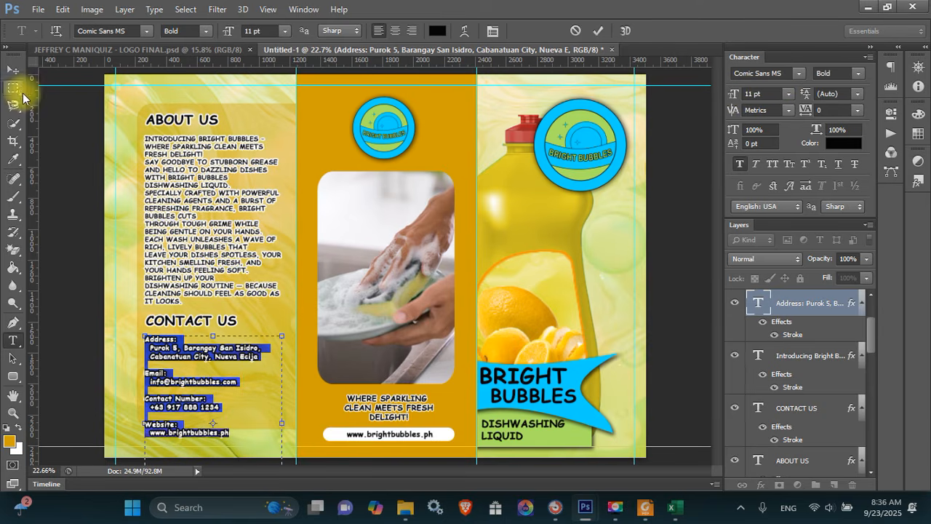
left_click(13, 70)
Move the contact text up slightly and stretch the rounded panel down
left_click_drag(209, 363, 209, 358)
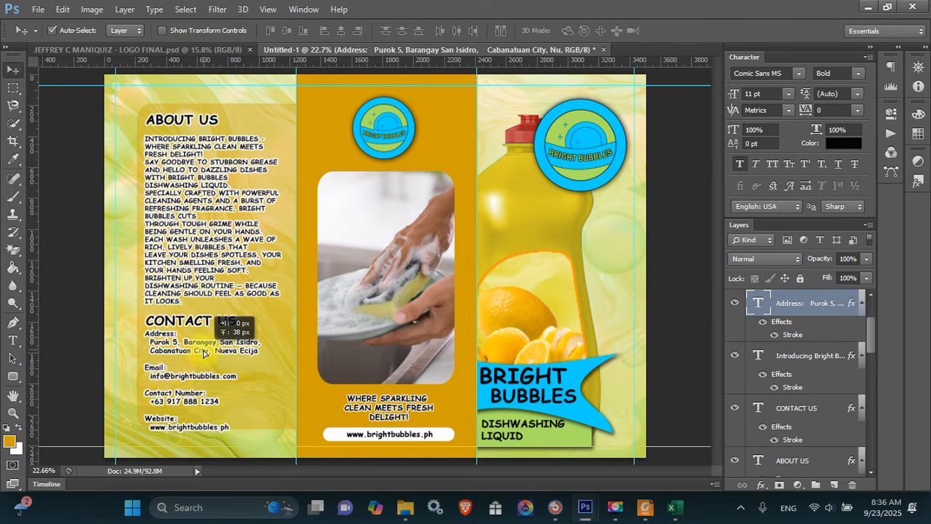
left_click(274, 415)
key("ctrl+t")
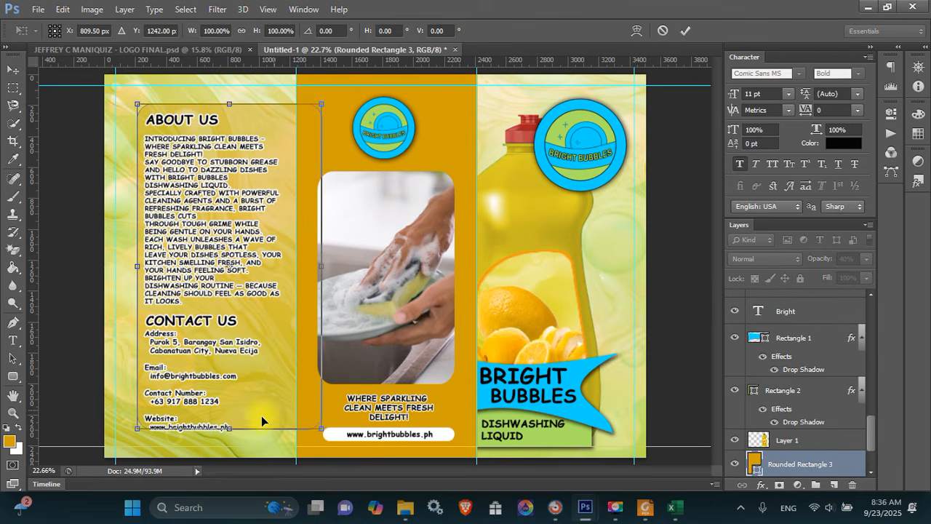
left_click_drag(230, 432, 232, 434)
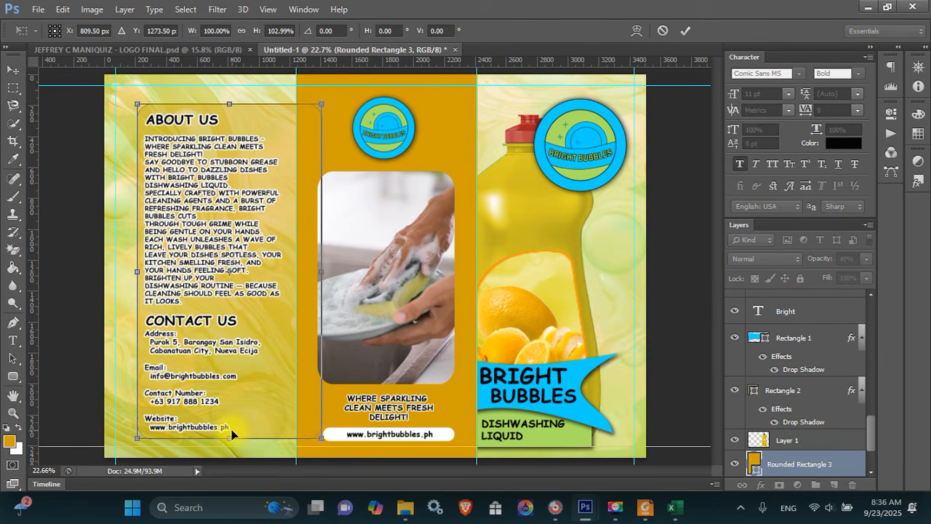
key("Return")
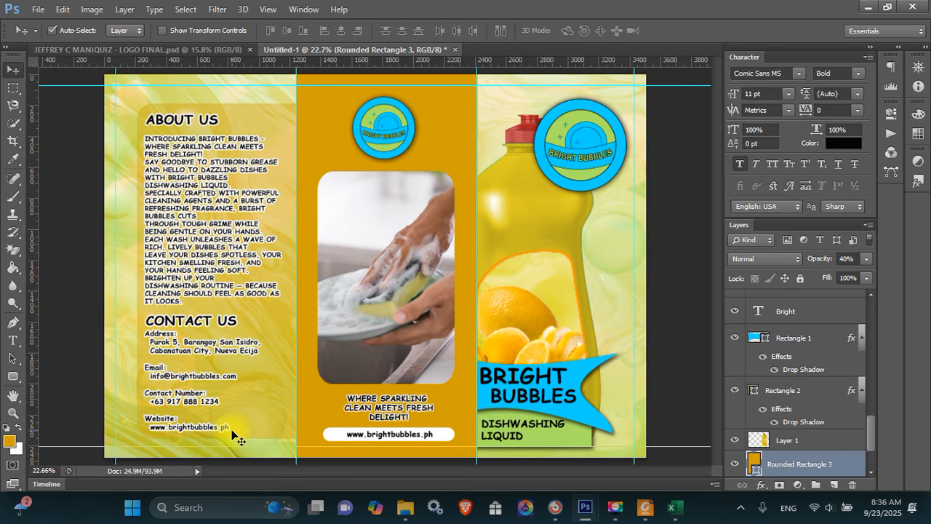
Save the brochure as a layered PSD under a new name in the BROCHURE folder
key("ctrl+s")
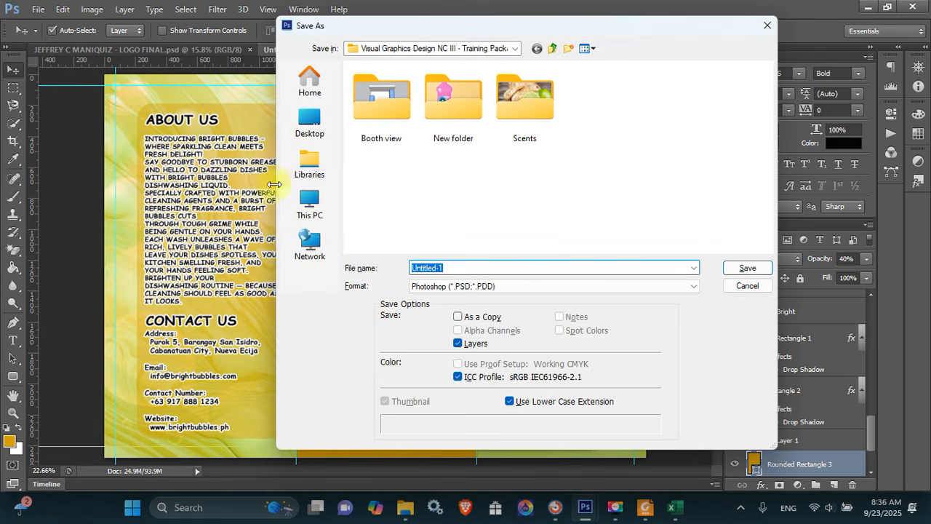
left_click(310, 124)
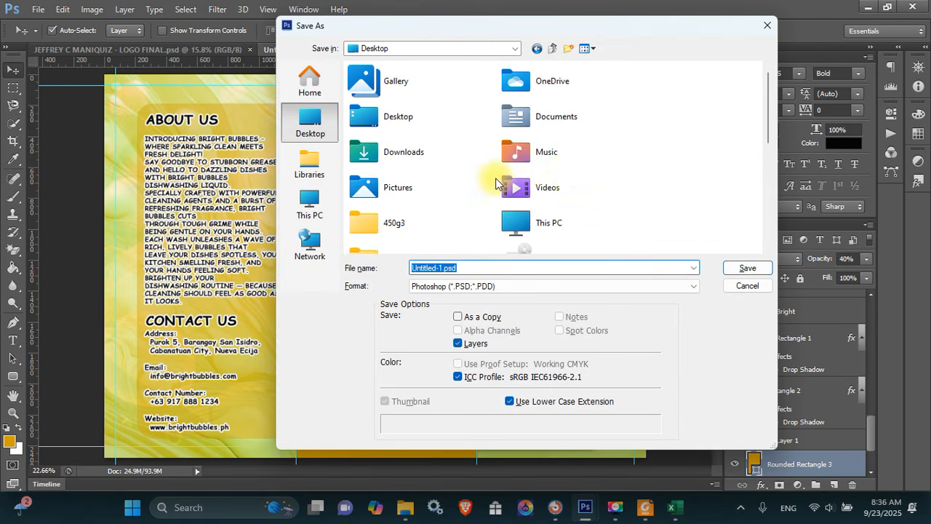
left_click(564, 172)
scroll(564, 171, "down", 5)
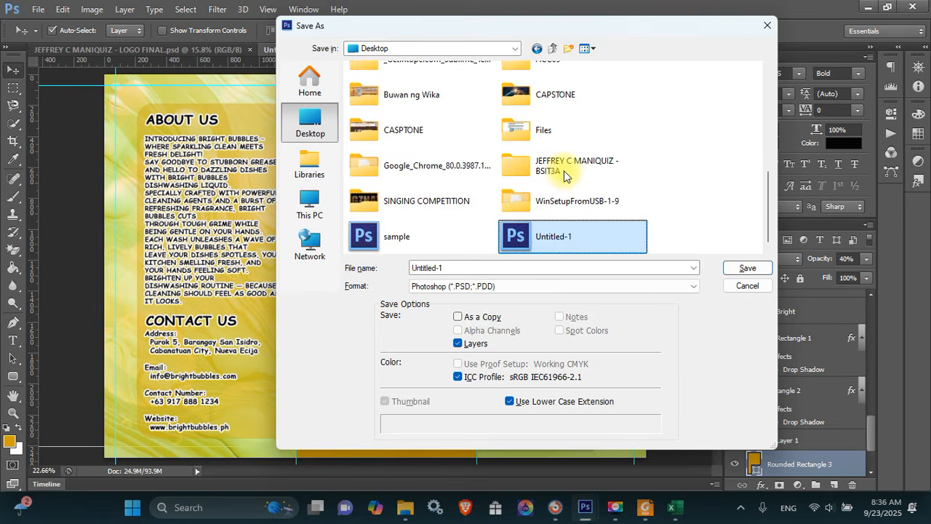
double_click(563, 166)
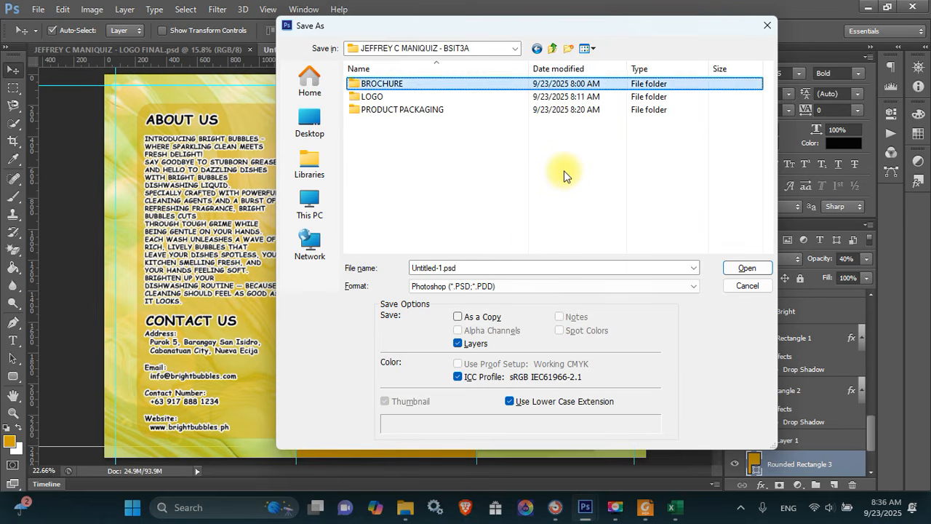
key("Down")
key("Down")
key("Up")
key("Up")
key("Return")
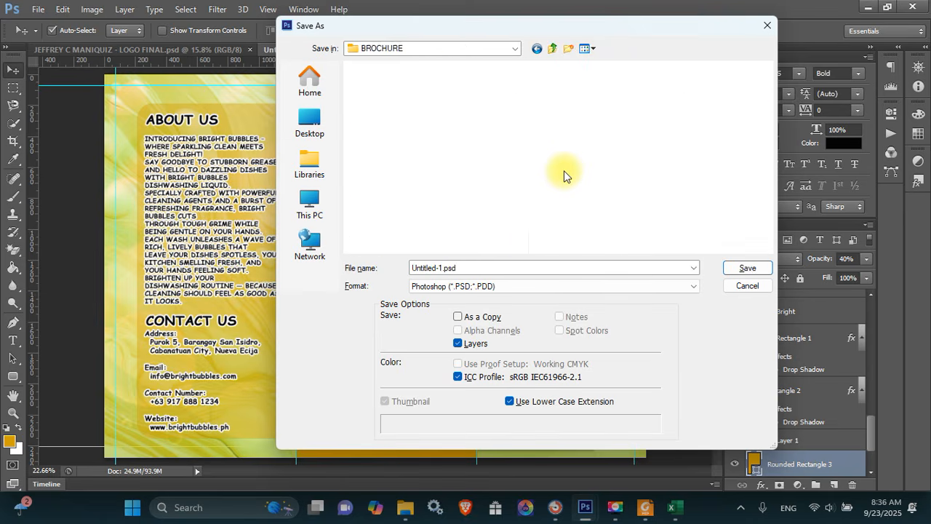
left_click(510, 270)
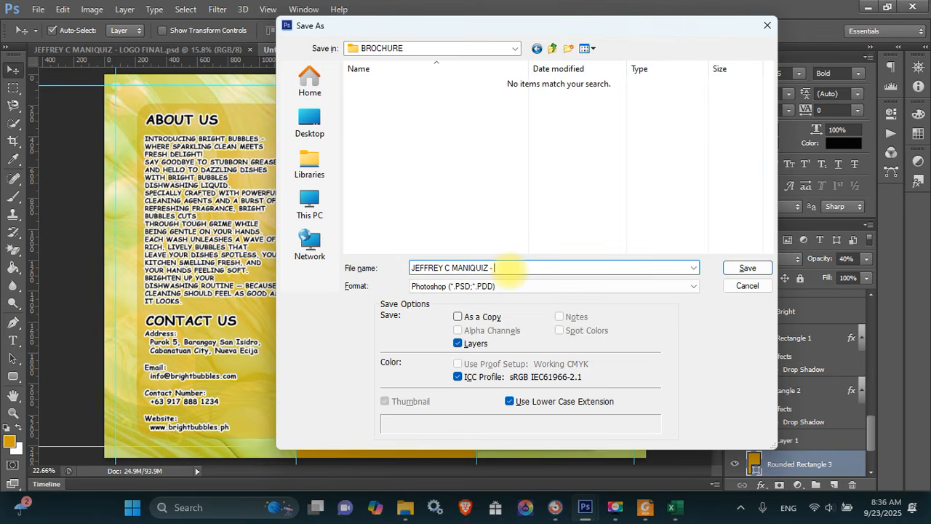
key("Return")
key("Return")
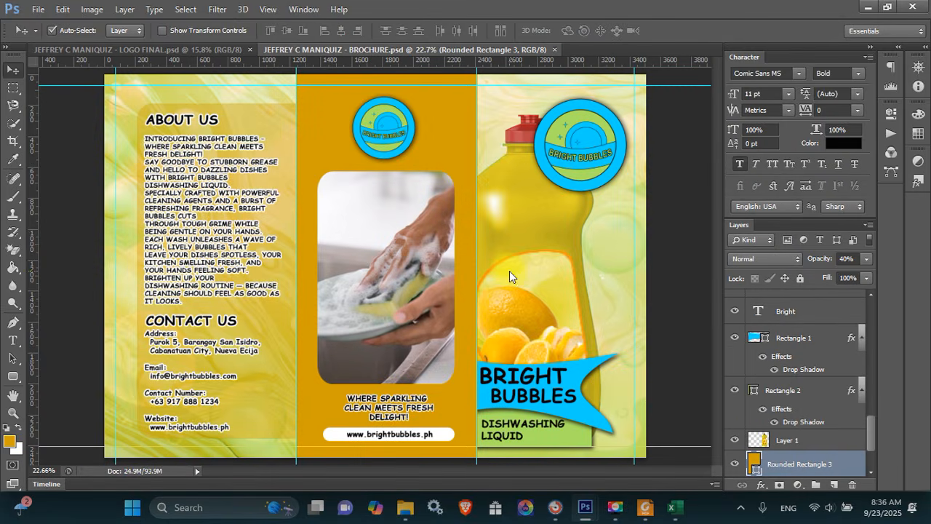
Save a JPEG copy of the brochure with the default JPEG options
key("ctrl+shift+s")
left_click(496, 288)
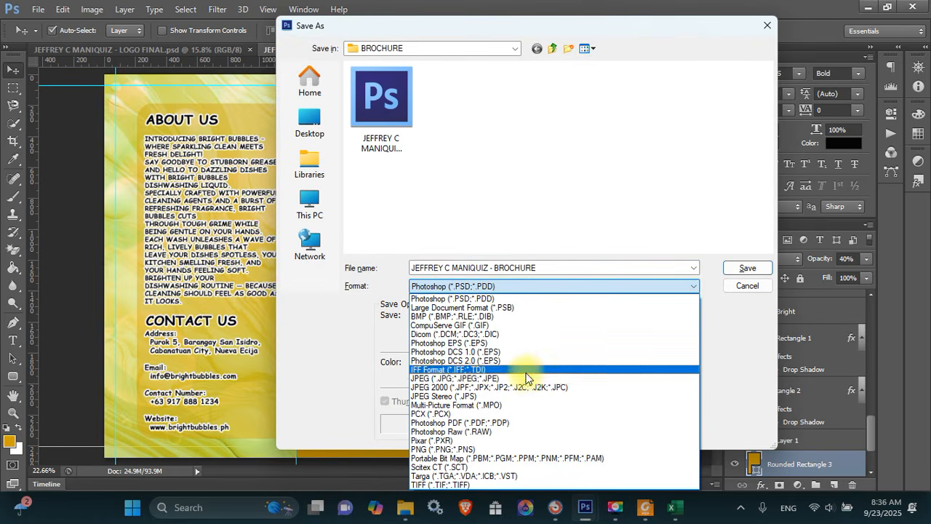
left_click(529, 377)
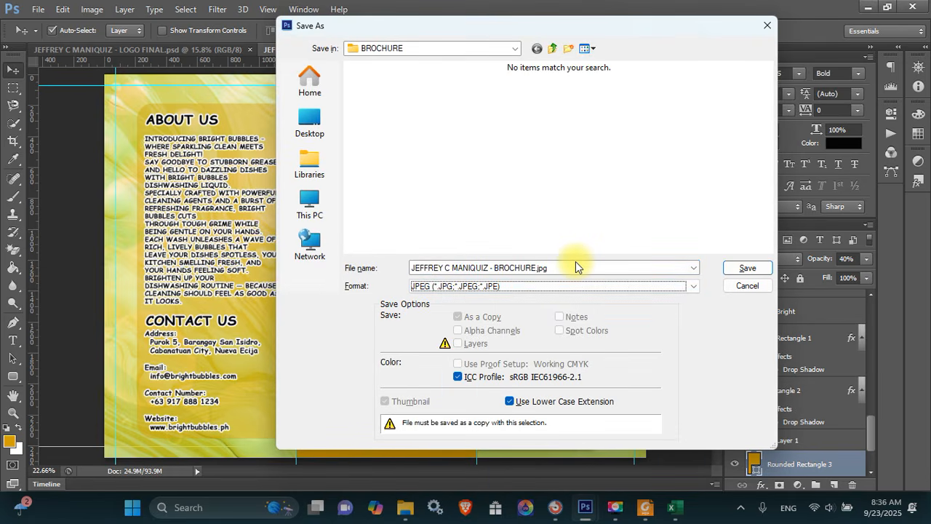
key("Return")
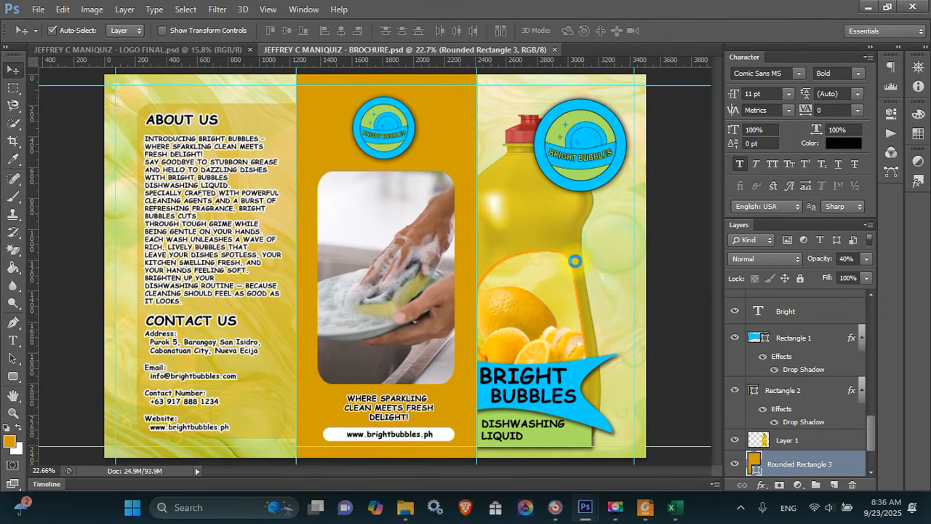
key("Return")
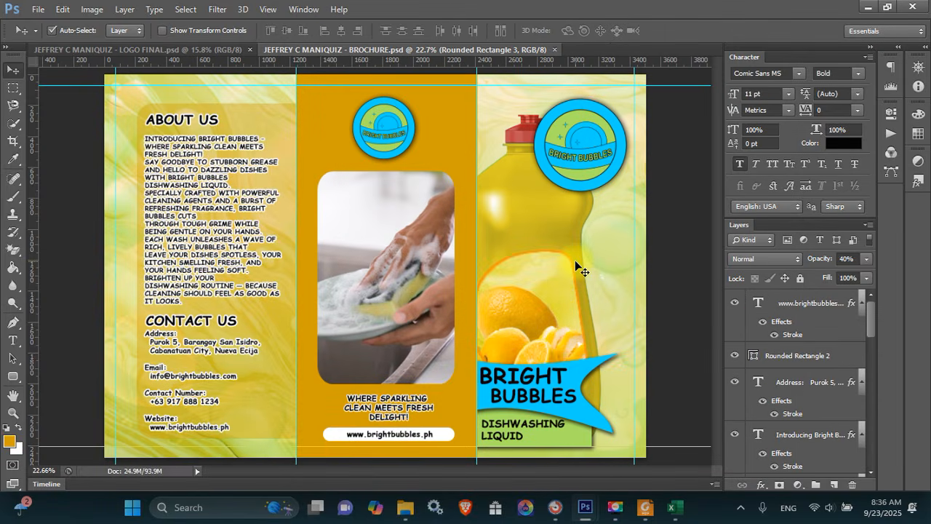
left_click(645, 507)
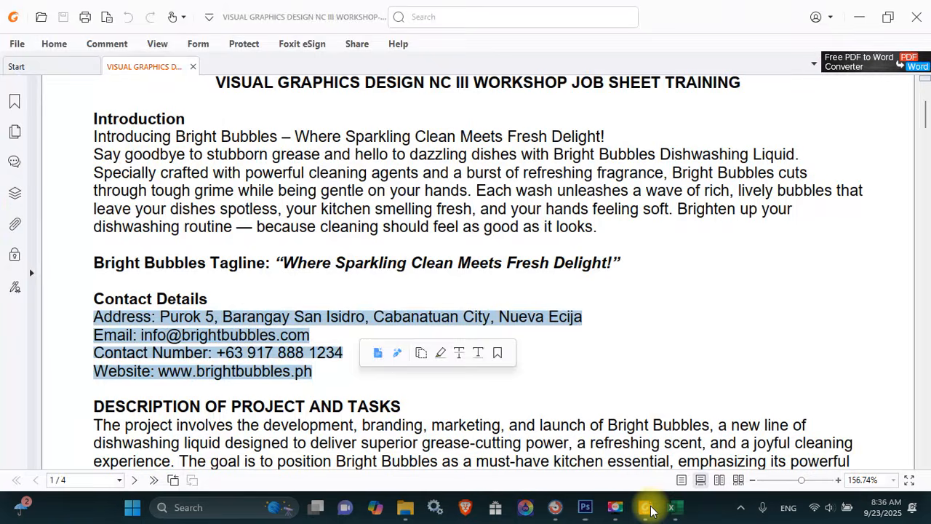
scroll(400, 264, "down", 10)
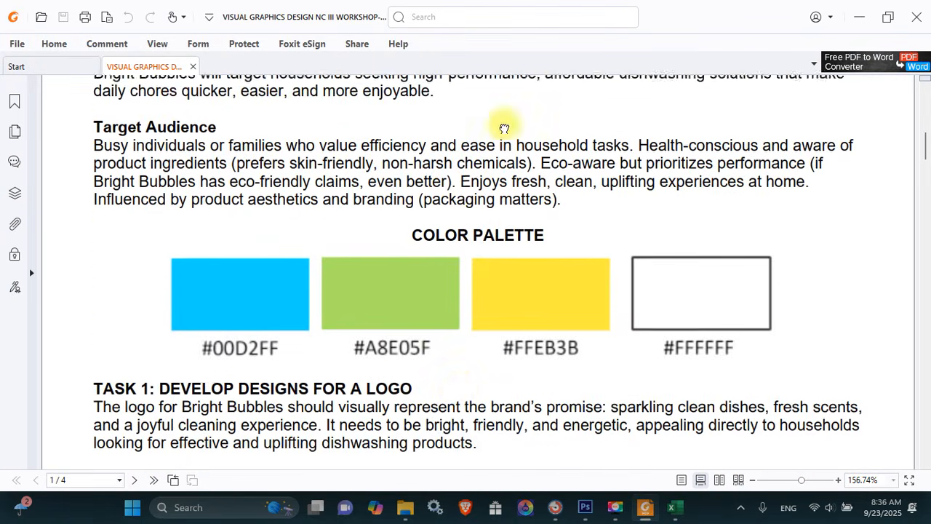
scroll(511, 197, "down", 10)
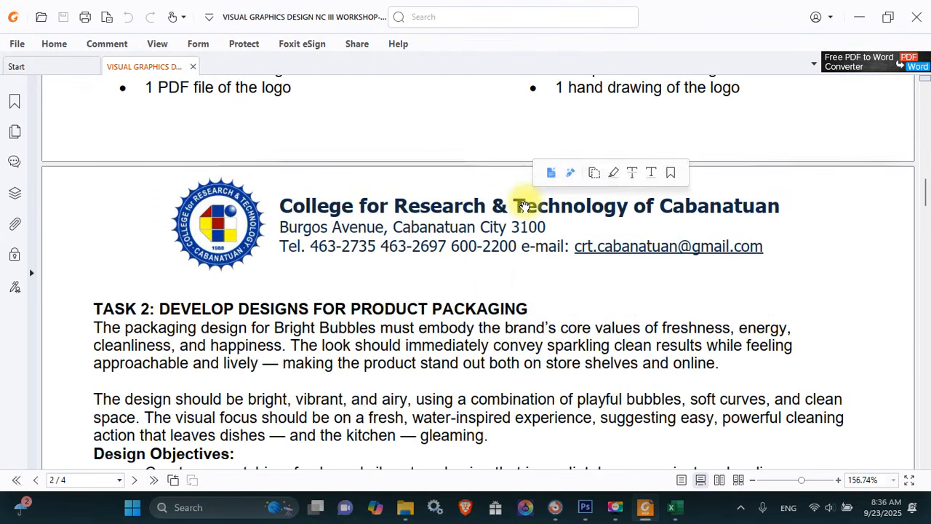
left_click(511, 197)
scroll(502, 218, "down", 5)
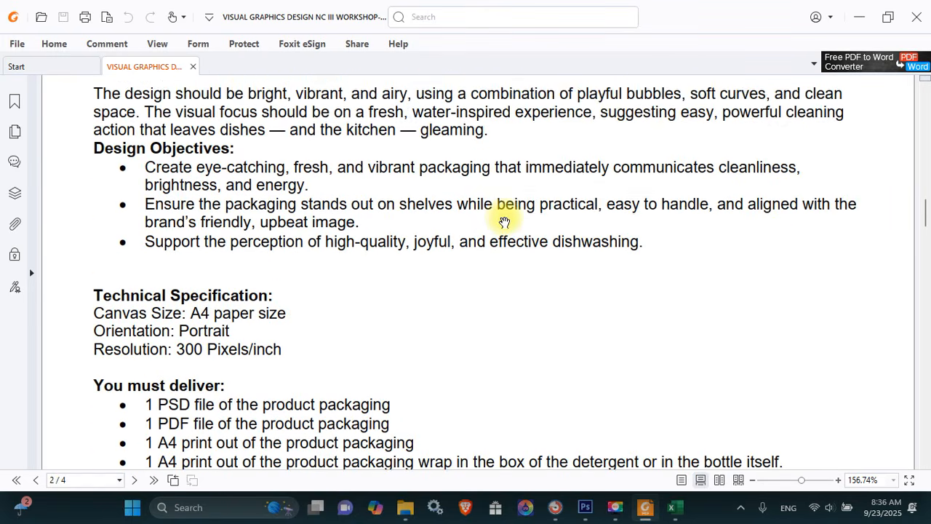
key("alt+Tab")
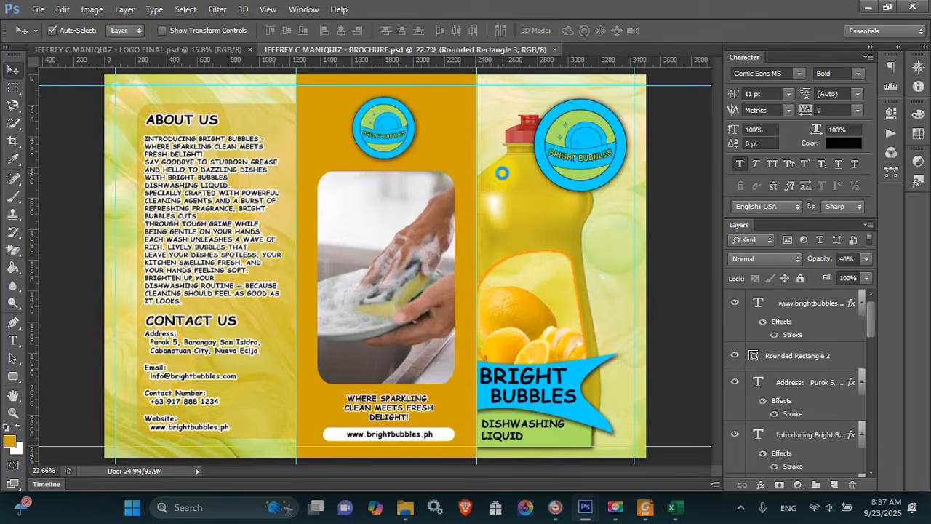
Create a new International Paper A4 document with units in inches
key("ctrl+n")
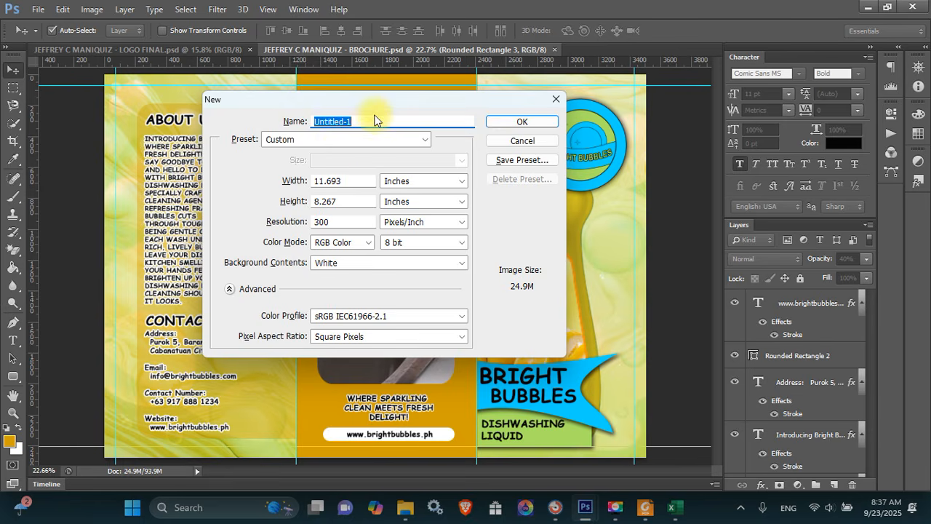
left_click(366, 141)
left_click(342, 200)
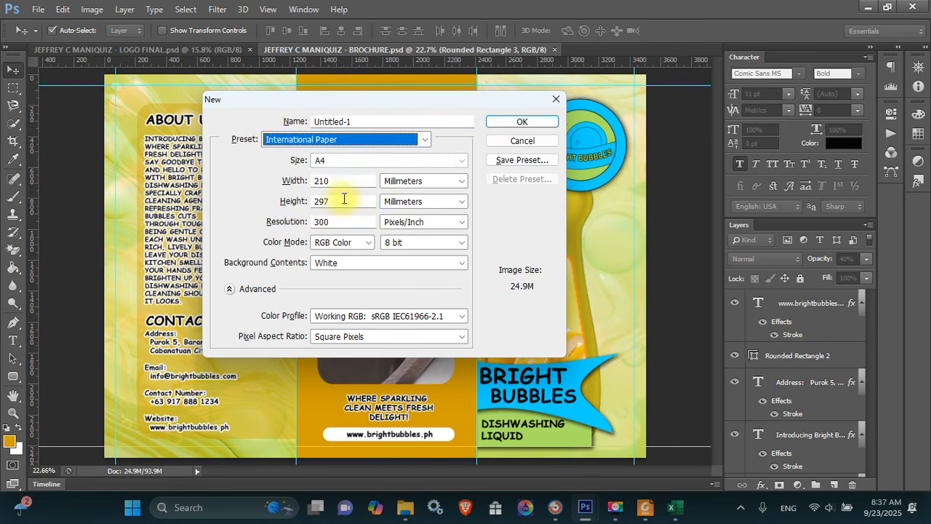
left_click(422, 181)
left_click(400, 203)
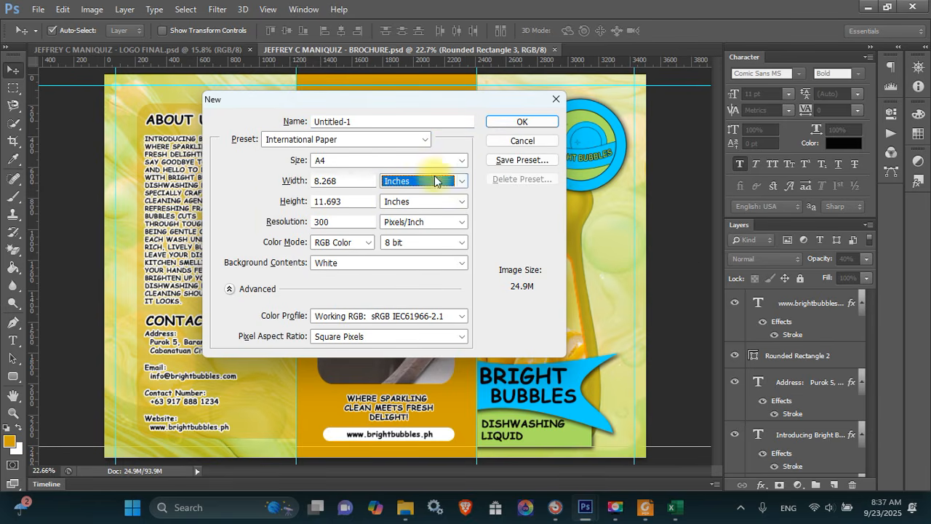
left_click(531, 123)
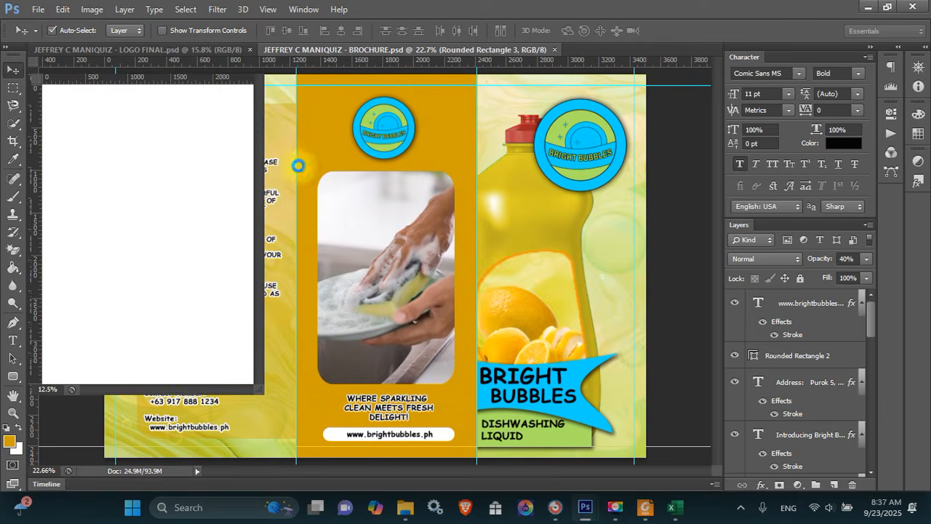
Dock the new page as a tab, float the brochure beside it, and select its front-panel layers
left_click_drag(166, 67, 608, 52)
left_click(407, 48)
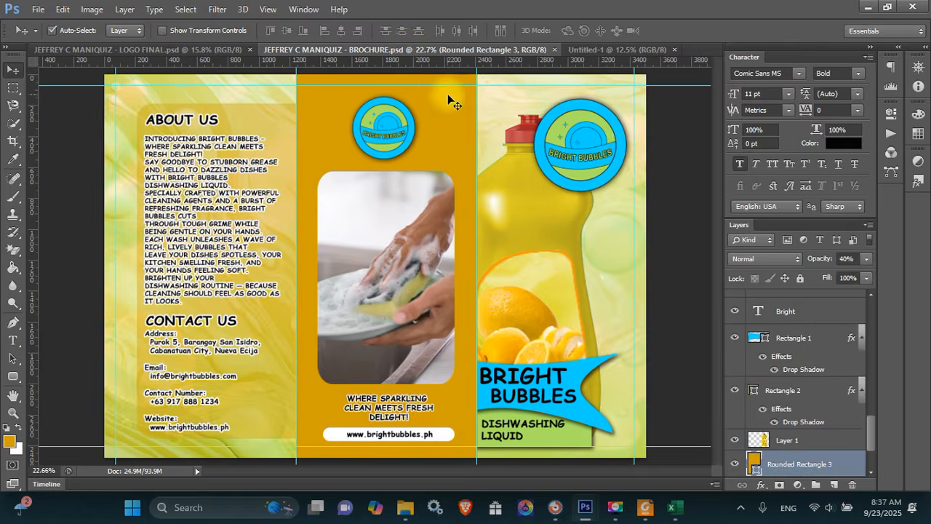
left_click_drag(400, 51, 265, 159)
left_click_drag(571, 153, 772, 135)
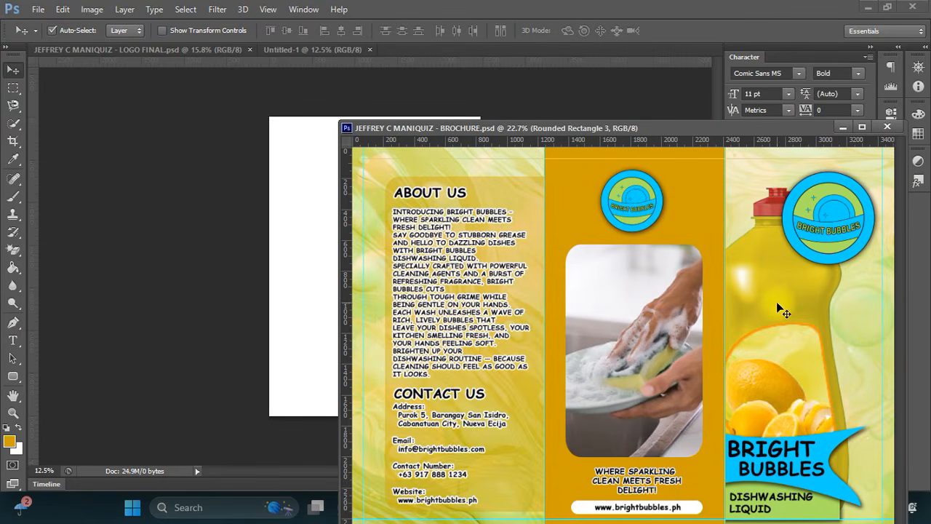
left_click_drag(687, 124, 554, 61)
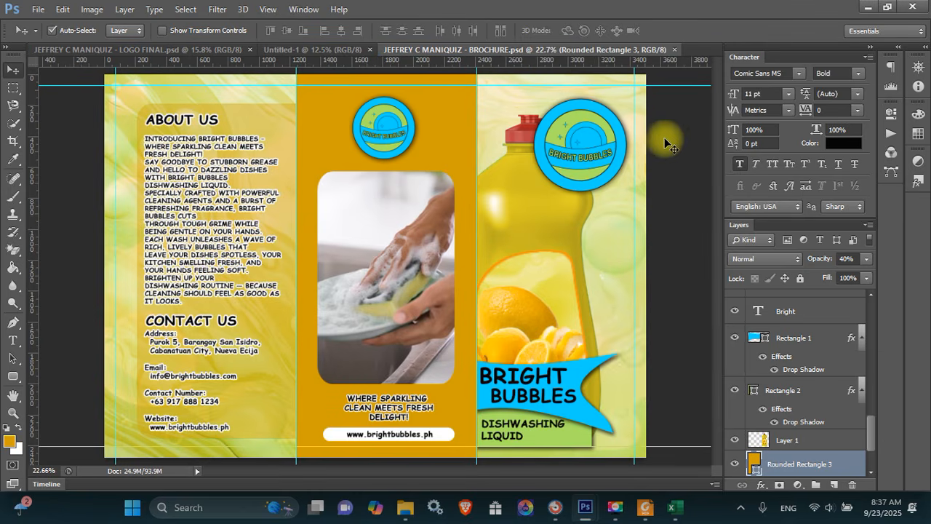
left_click_drag(672, 102, 494, 441)
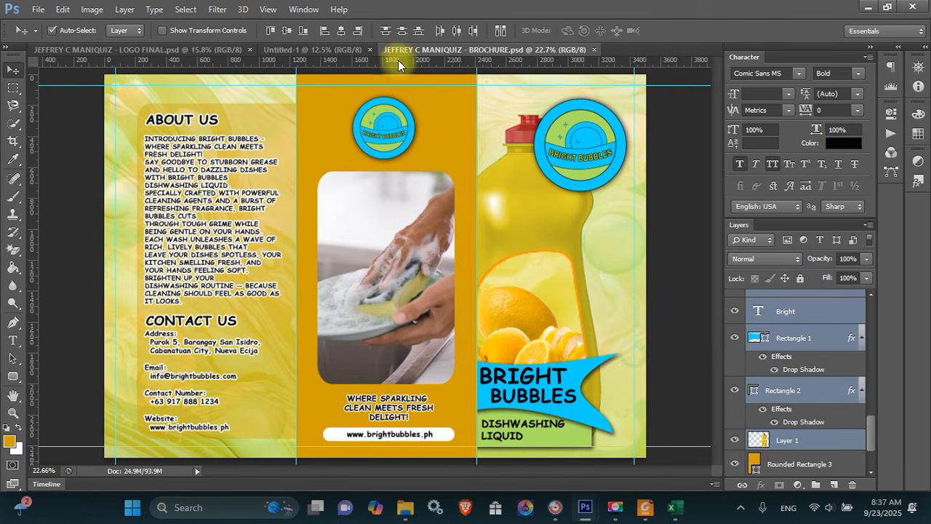
Copy the brochure's bottle, logo and Bright Bubbles banner layers into Untitled-1, then minimize the brochure
left_click_drag(409, 49, 176, 201)
left_click_drag(645, 281, 443, 166)
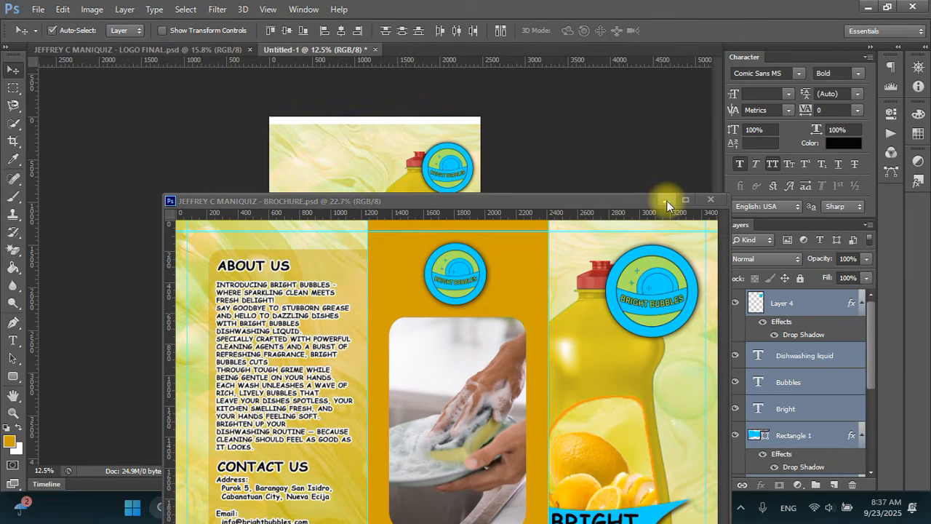
left_click(667, 200)
Scale the pasted artwork to about 169% and position it to fill the A4 page
key("ctrl+t")
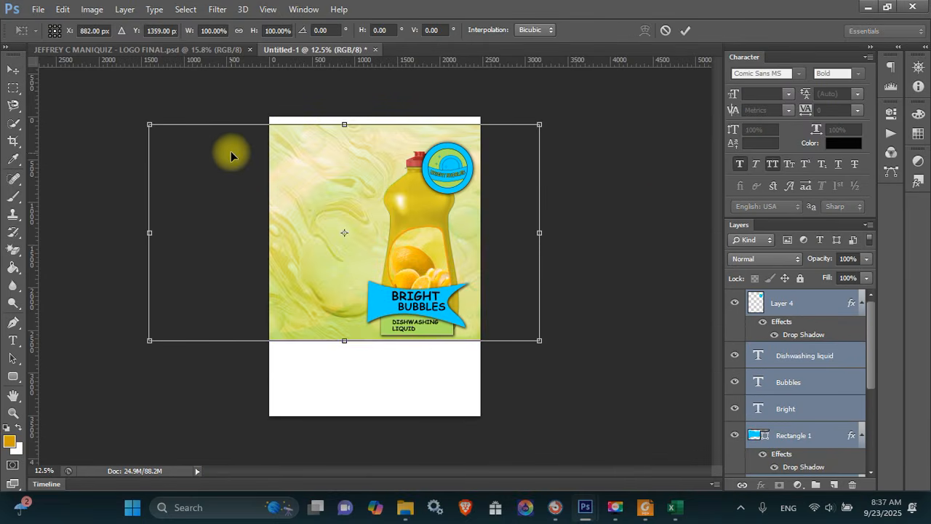
key("ctrl+minus")
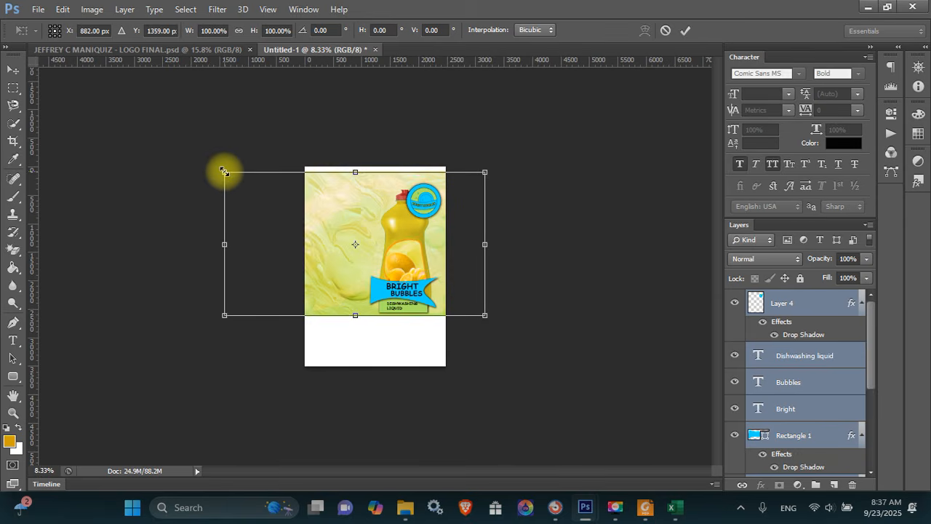
left_click_drag(224, 172, 90, 97)
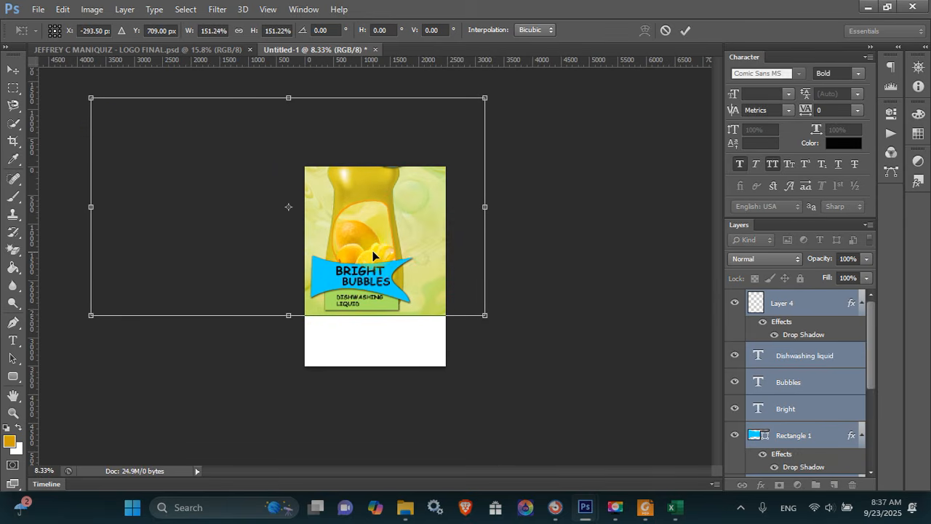
left_click_drag(371, 250, 355, 308)
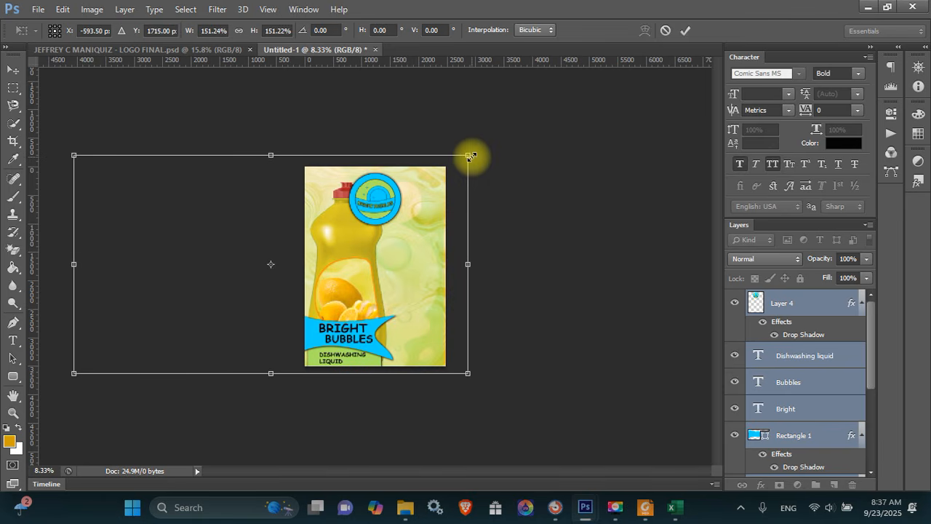
left_click_drag(469, 155, 517, 130)
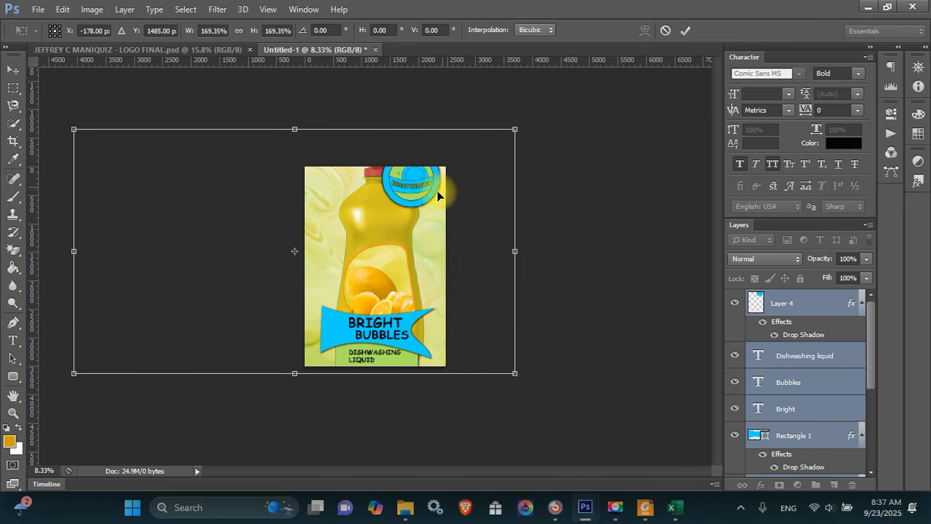
left_click_drag(442, 186, 415, 193)
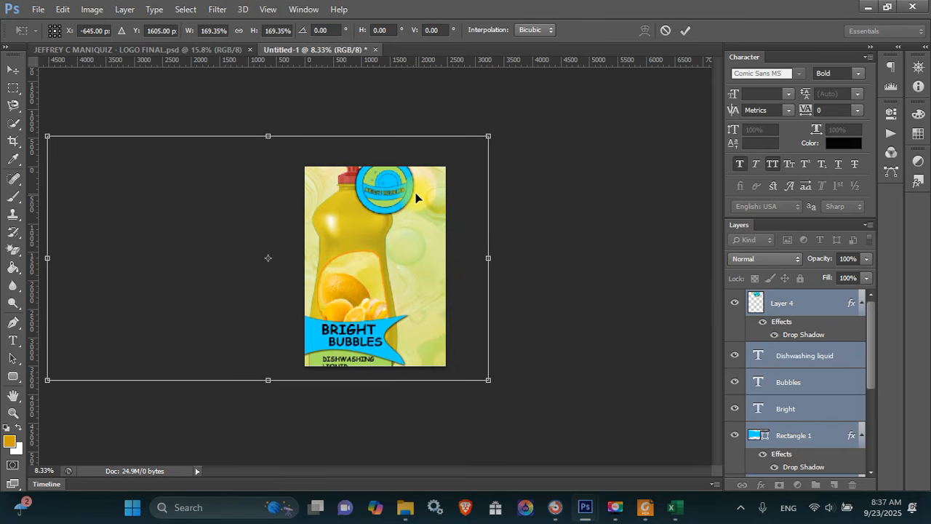
key("Return")
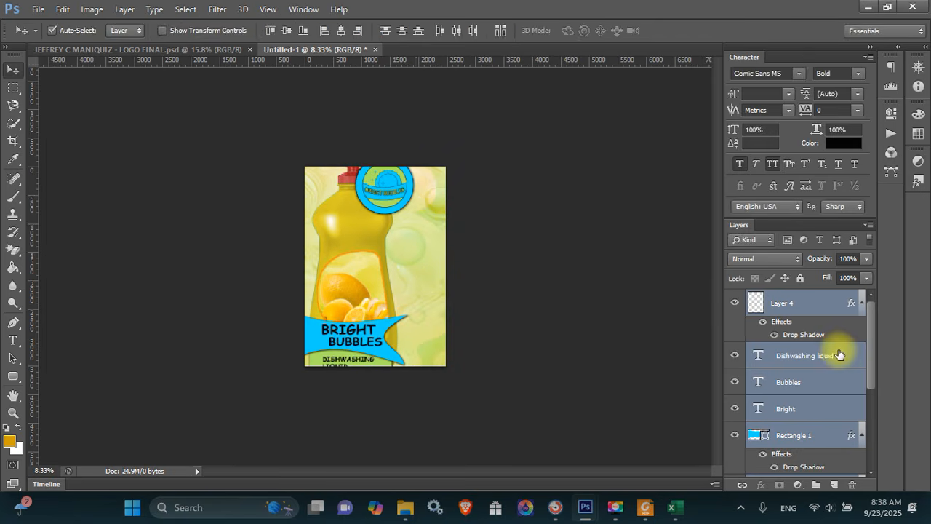
Select the Dishwashing Liquid, Bubbles, Bright, Rectangle 1 and Rectangle 2 layers together
left_click(831, 357)
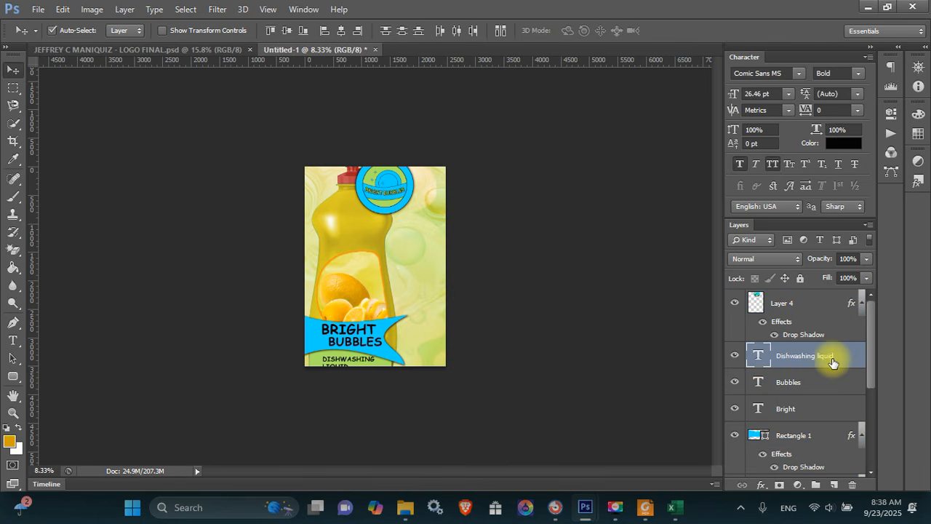
left_click(835, 382, "shift")
left_click(824, 409, "shift")
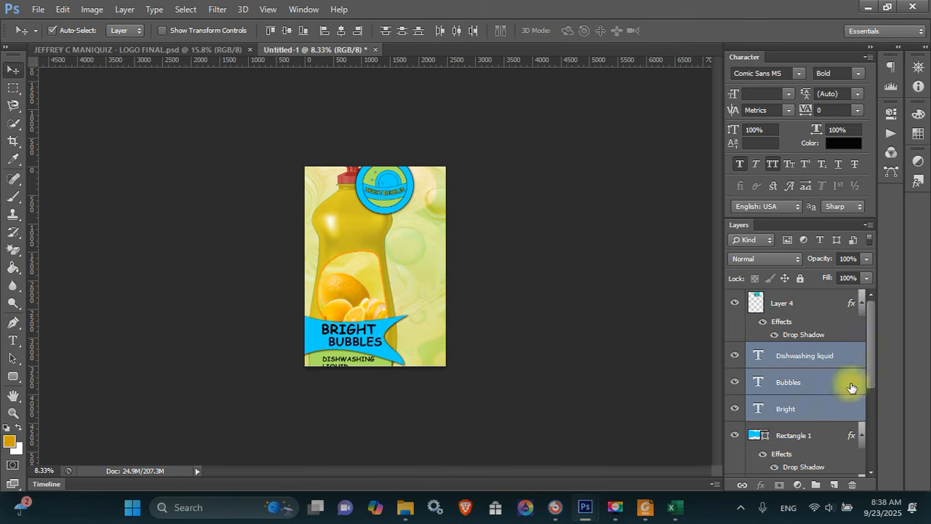
left_click_drag(872, 353, 872, 385)
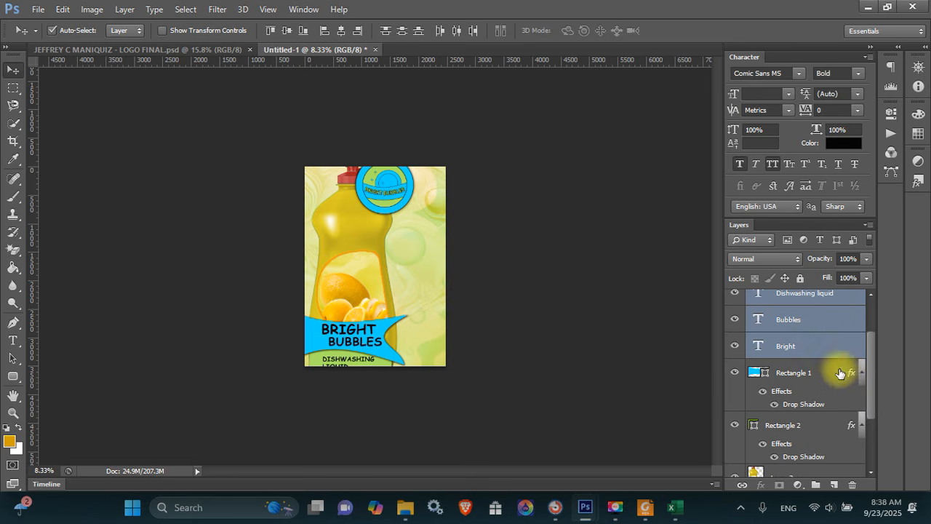
left_click(840, 370, "shift")
left_click(812, 427, "shift")
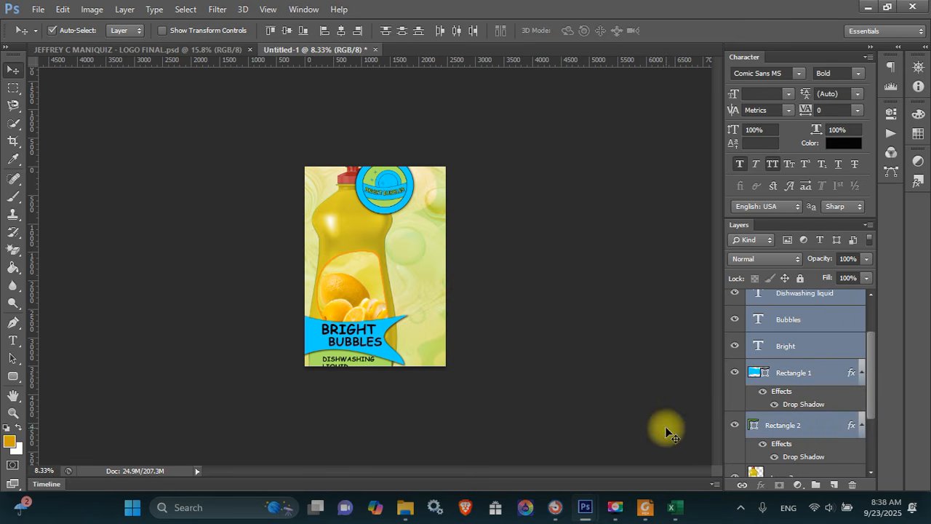
Raise the banner group slightly, nudging it into place, and shift the bottle image up-left
key("ctrl+t")
left_click_drag(387, 350, 385, 338)
key("Return")
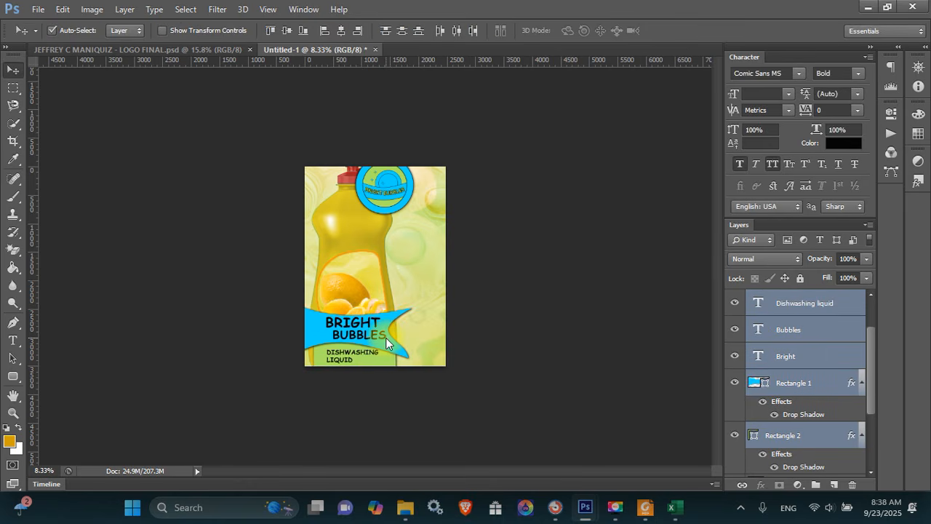
key("shift+Left")
key("shift+Left")
key("shift+Left")
key("shift+Left")
key("shift+Left")
key("shift+Left")
key("shift+Left")
key("shift+Left")
key("shift+Left")
key("shift+Left")
key("shift+Left")
key("shift+Left")
key("shift+Left")
key("shift+Left")
key("shift+Right")
key("shift+Up")
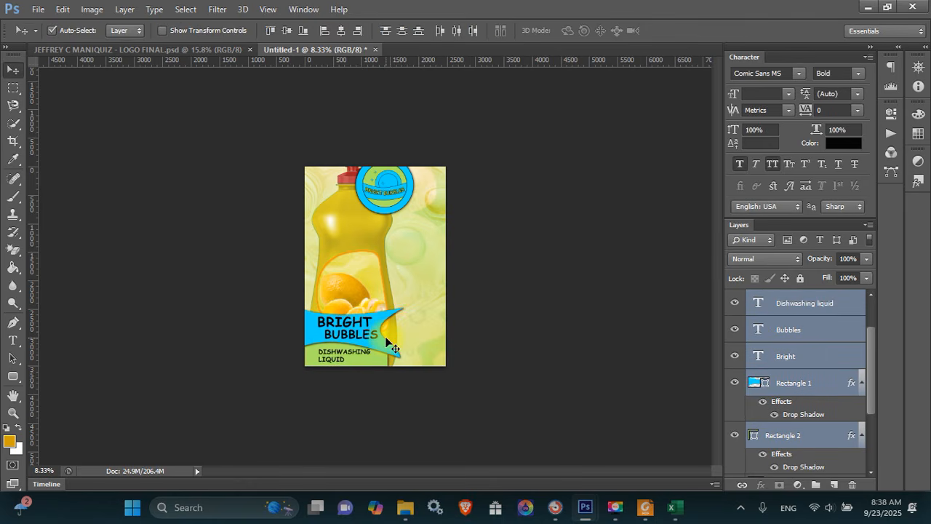
key("shift+Right")
key("shift+Up")
key("shift+Up")
key("shift+Up")
key("shift+Up")
key("shift+Up")
key("shift+Up")
key("shift+Up")
key("shift+Up")
key("shift+Up")
key("shift+Left")
key("shift+Left")
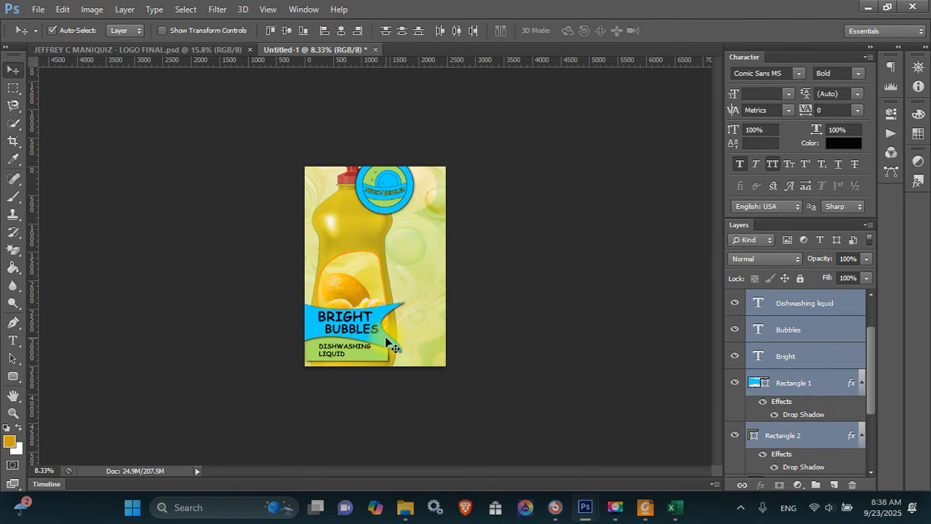
key("shift+Up")
key("shift+Up")
key("shift+Left")
key("shift+Left")
key("shift+Left")
key("shift+Left")
key("shift+Left")
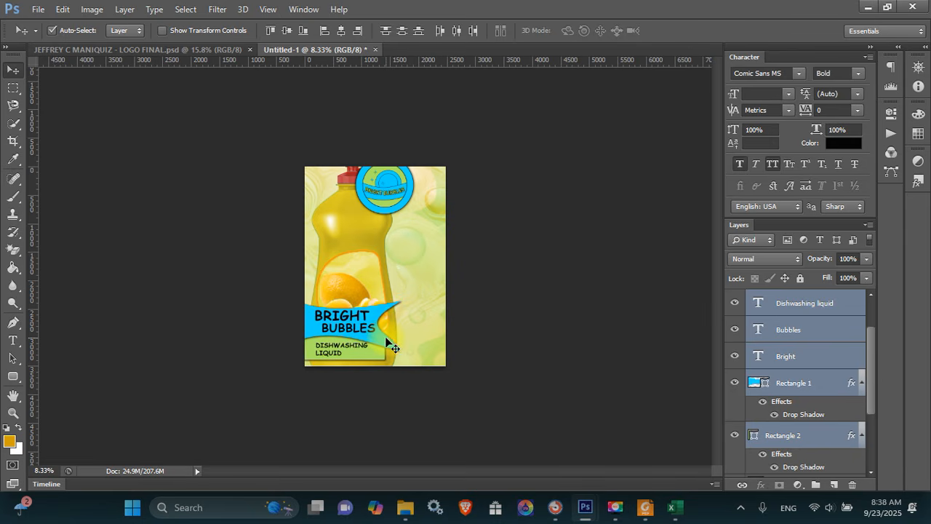
mouse_move(368, 281)
left_mouse_down()
mouse_move(344, 275)
mouse_move(359, 277)
left_mouse_up()
Scale the bottle image down to about 90% and raise it above the banner
key("ctrl+t")
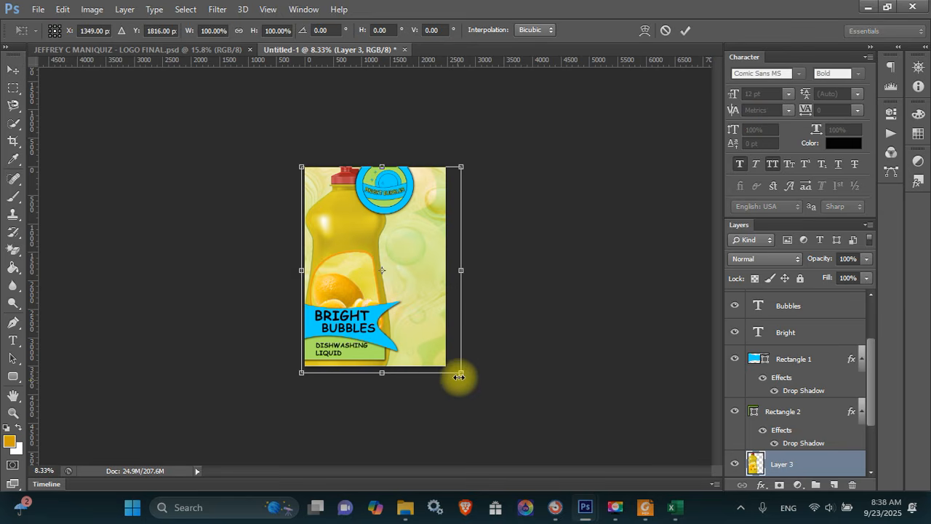
left_click_drag(459, 377, 515, 429)
key("ctrl+z")
mouse_move(436, 310)
left_mouse_down()
mouse_move(432, 286)
mouse_move(432, 301)
left_mouse_up()
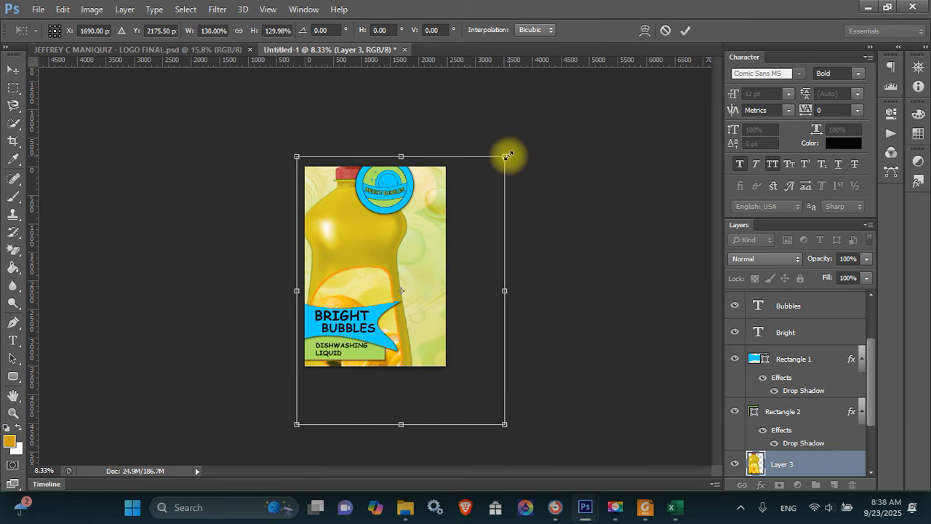
left_click_drag(507, 155, 469, 191)
left_click_drag(432, 242, 432, 230)
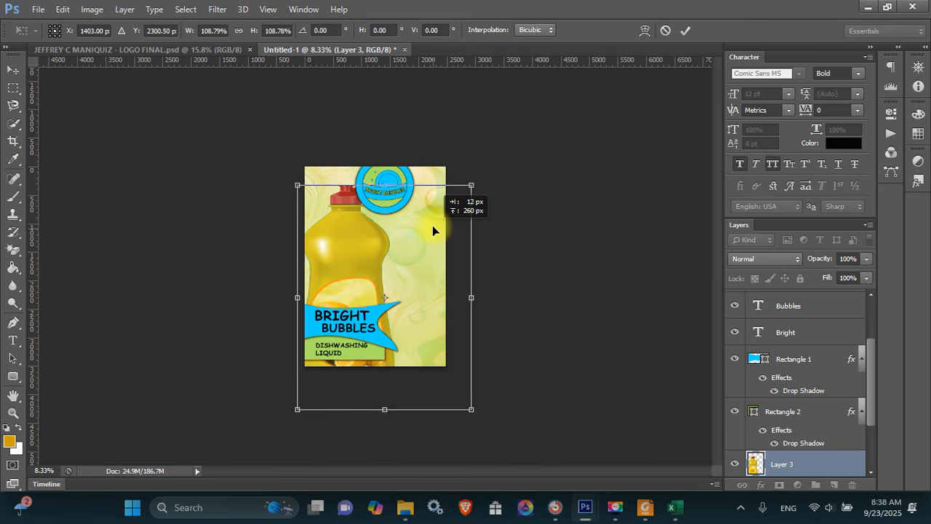
left_click_drag(471, 185, 442, 225)
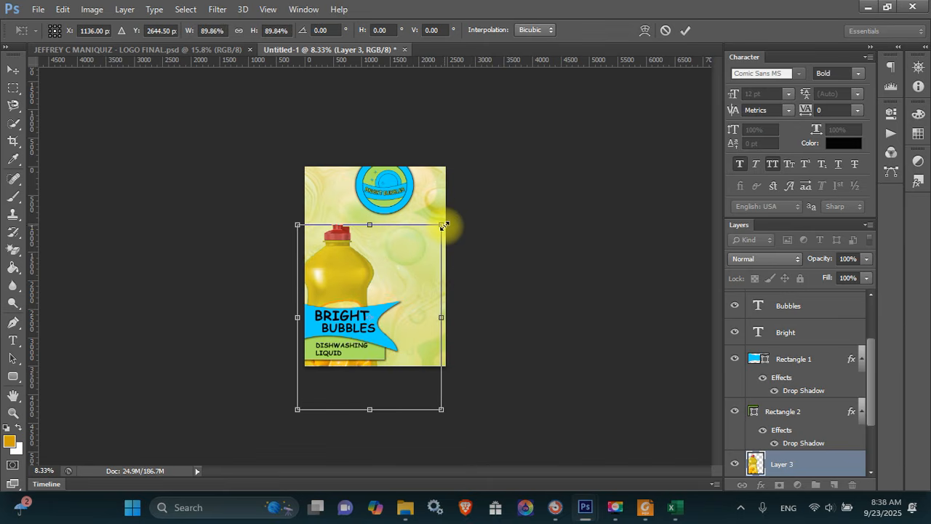
left_click_drag(385, 274, 392, 232)
key("Return")
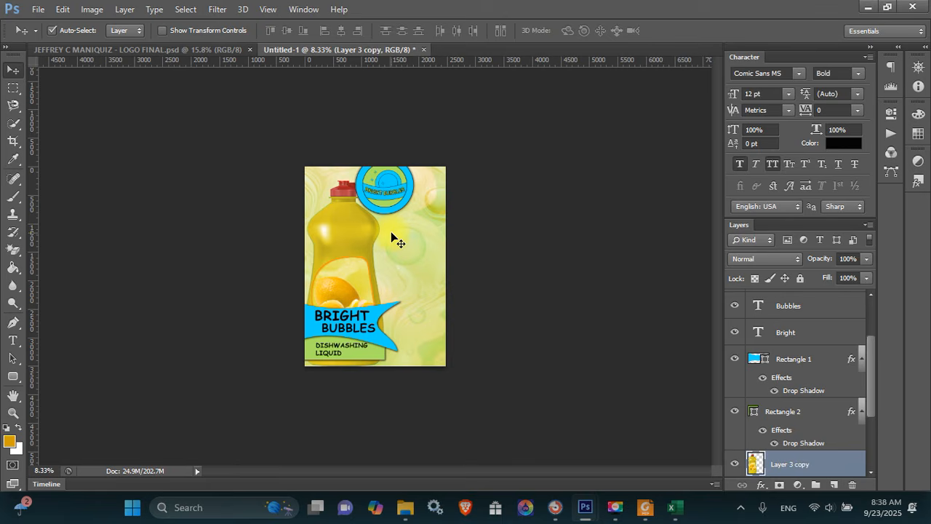
Move Layer 3 copy below Layer 3, shift it right and enlarge it to about 146%
left_click_drag(870, 369, 871, 403)
left_click_drag(836, 371, 833, 411)
key("ctrl+t")
left_click_drag(390, 278, 445, 277)
left_click_drag(498, 178, 582, 104)
left_click_drag(517, 158, 520, 240)
double_click(519, 241)
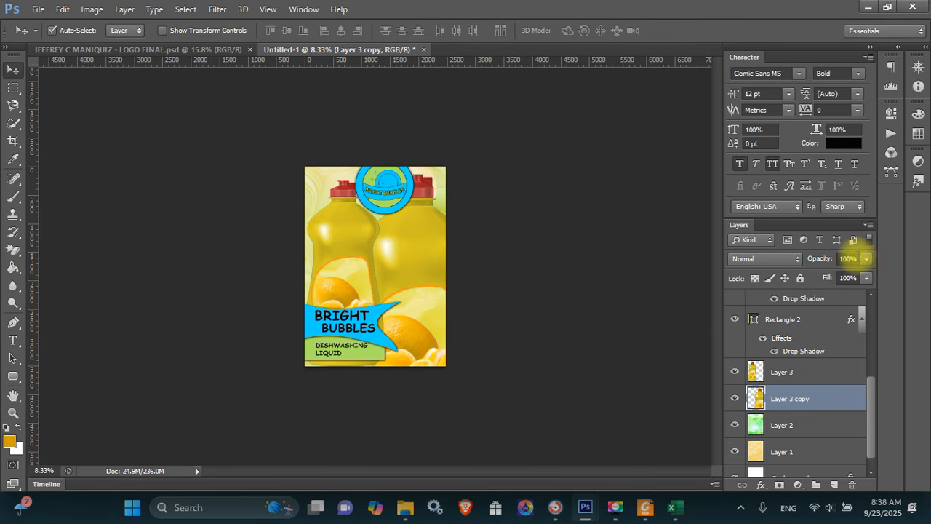
Set the bottle copy's opacity to 50%
left_click(848, 258)
type("30")
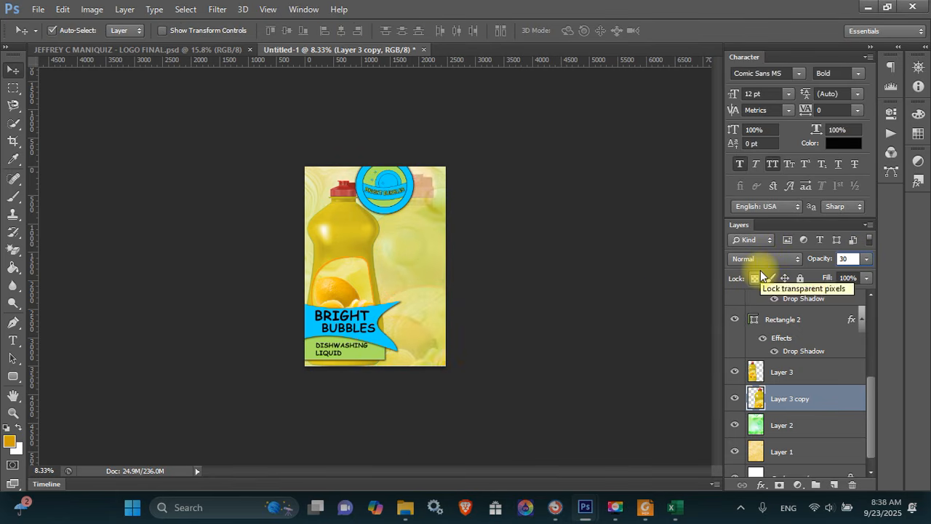
key("BackSpace")
key("BackSpace")
type("50")
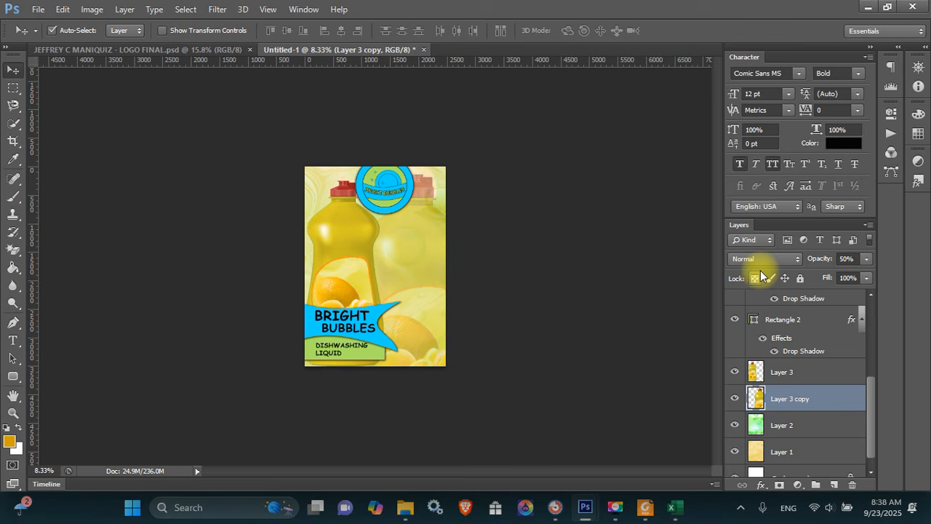
Move the round logo lower beside the front bottle and make it slightly bigger
left_click_drag(408, 191, 430, 185)
key("ctrl+t")
key("Return")
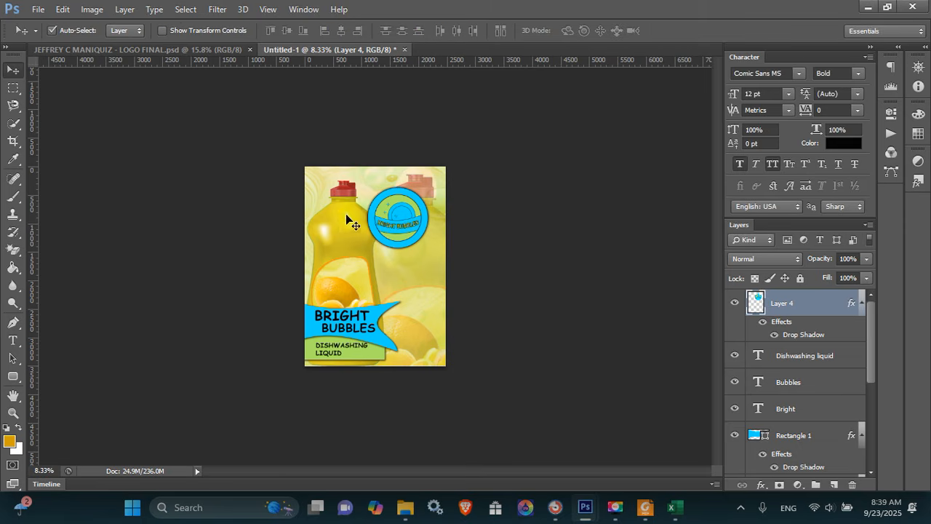
Enlarge the front bottle layer to about 107.5%, fit the page on screen, and begin saving
left_click(331, 238)
key("ctrl+t")
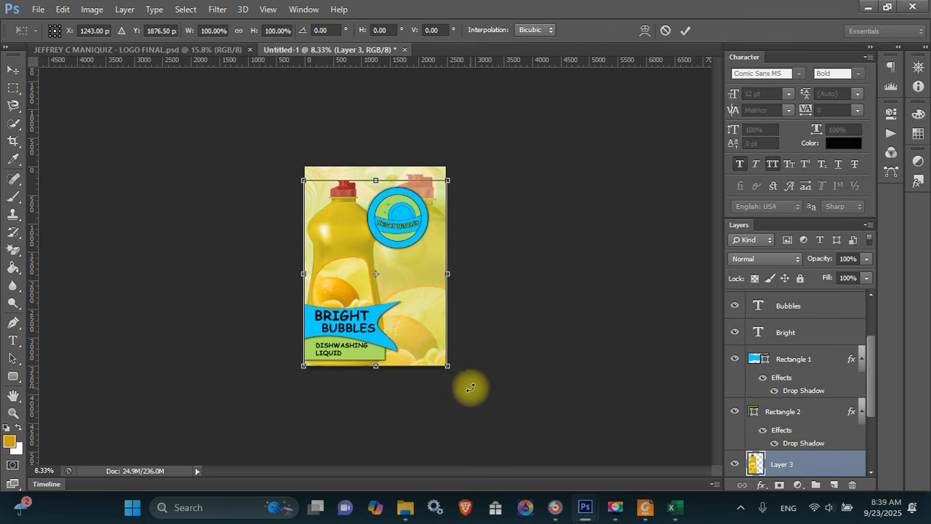
left_click_drag(449, 368, 458, 381)
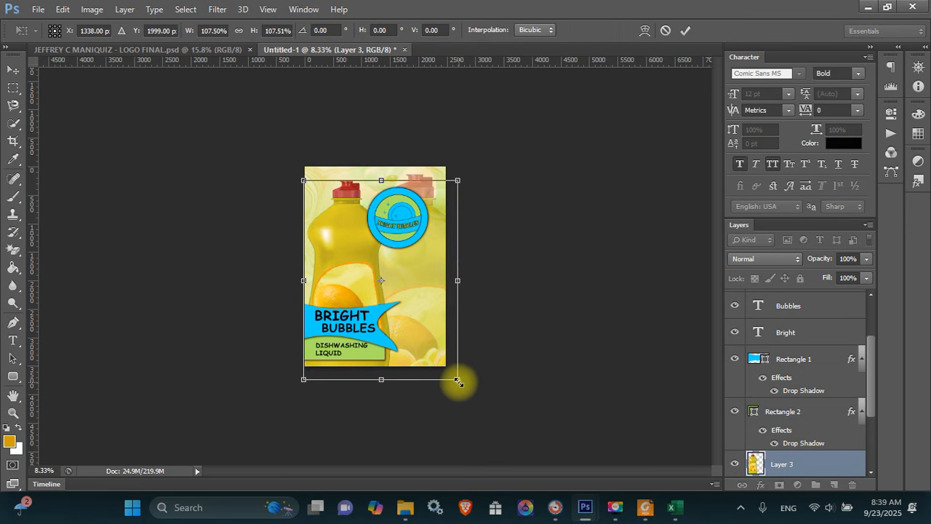
key("Return")
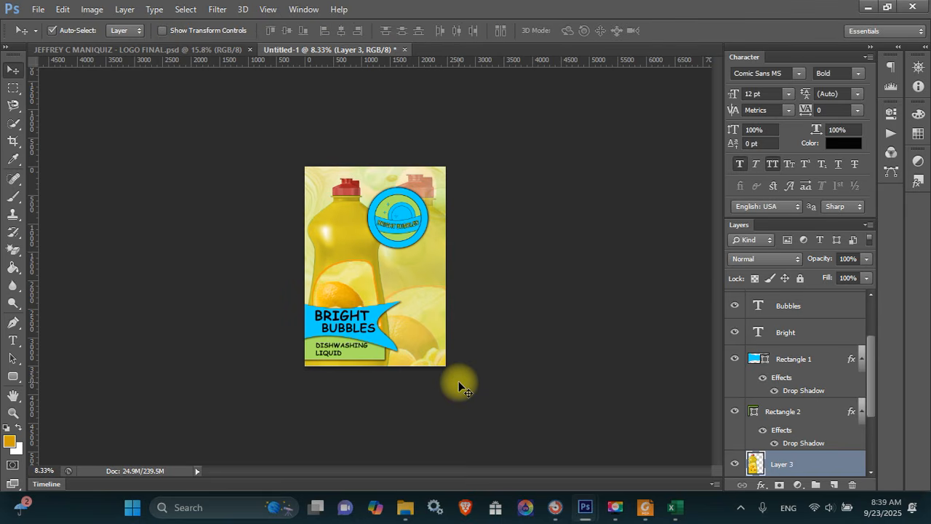
key("ctrl+0")
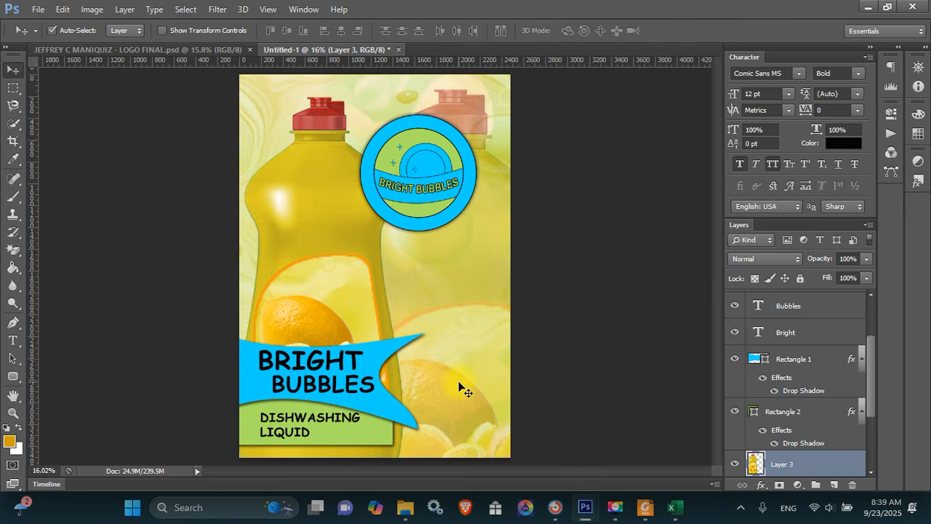
key("ctrl+s")
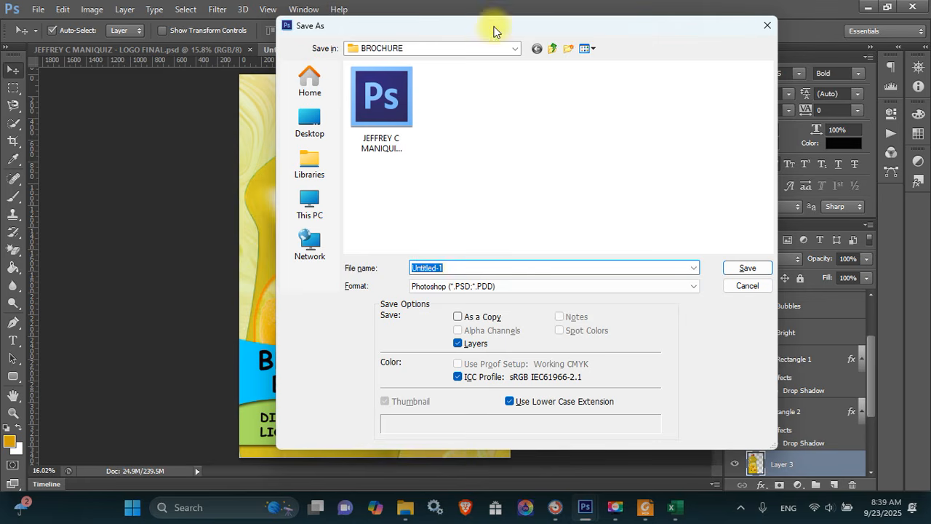
Save the design as a PSD in the PRODUCT PACKAGING folder
left_click(553, 48)
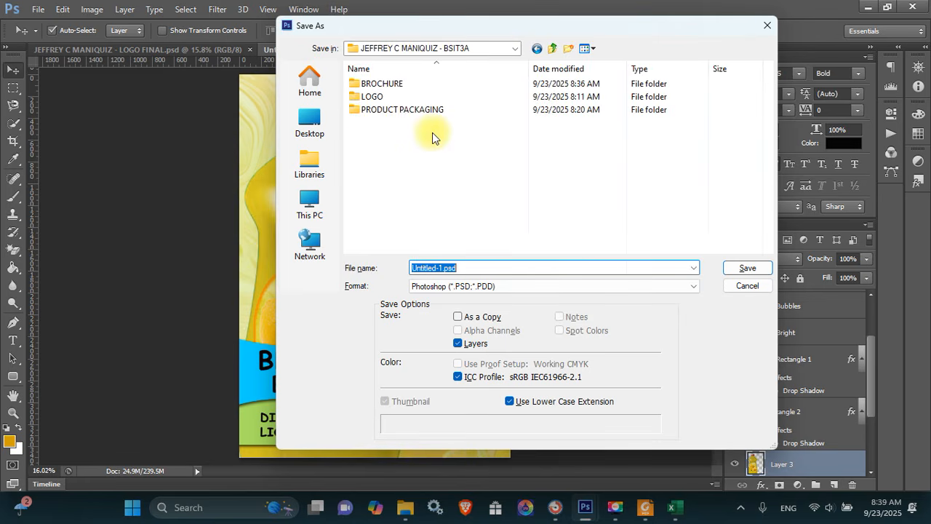
double_click(401, 112)
left_click(474, 267)
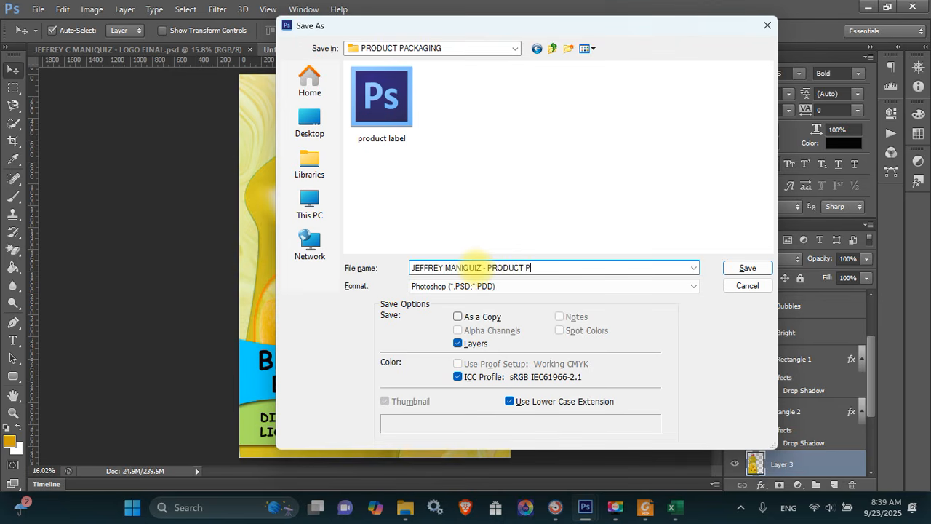
type("GIN")
key("Return")
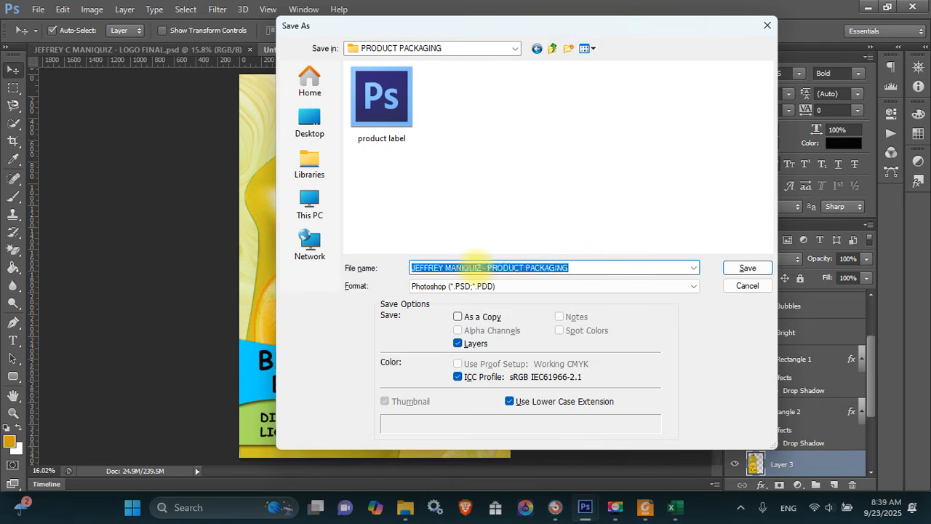
key("Return")
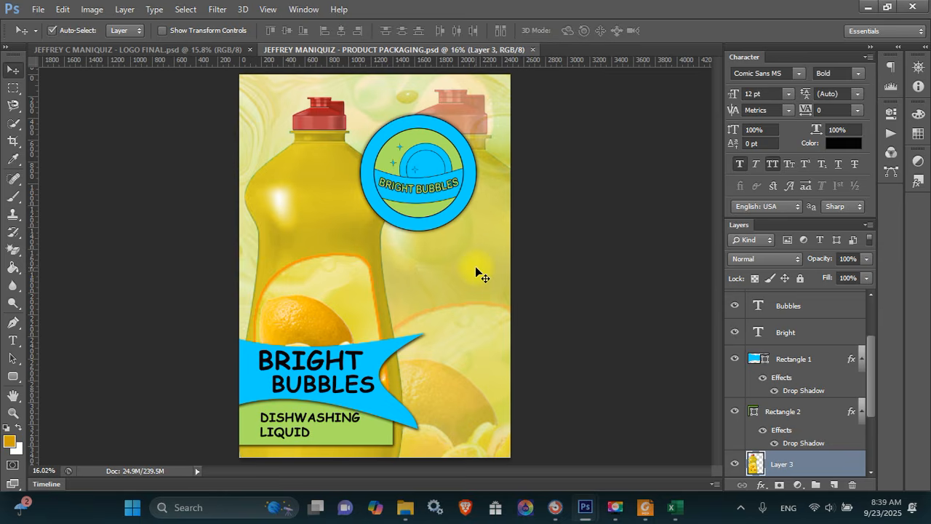
Save a JPEG copy of the design, accepting the default quality options
key("ctrl+shift+s")
left_click(497, 285)
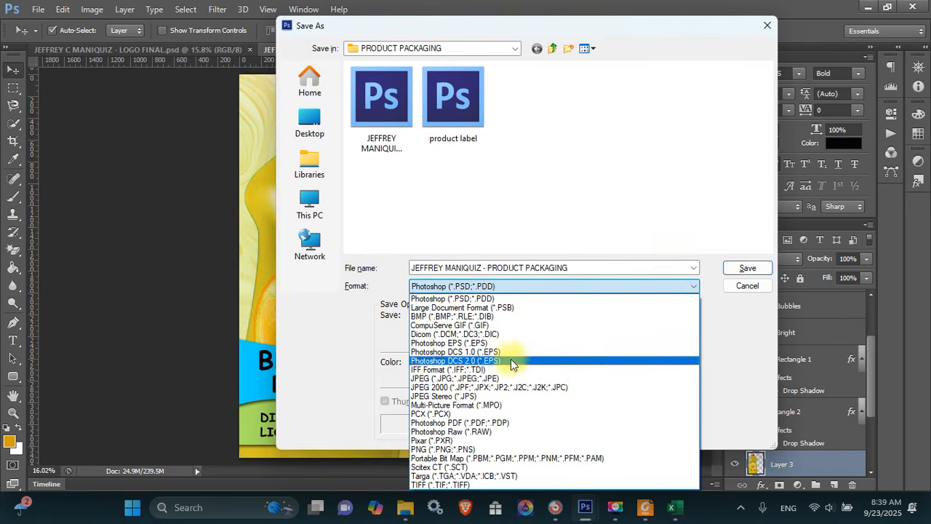
left_click(509, 379)
key("Return")
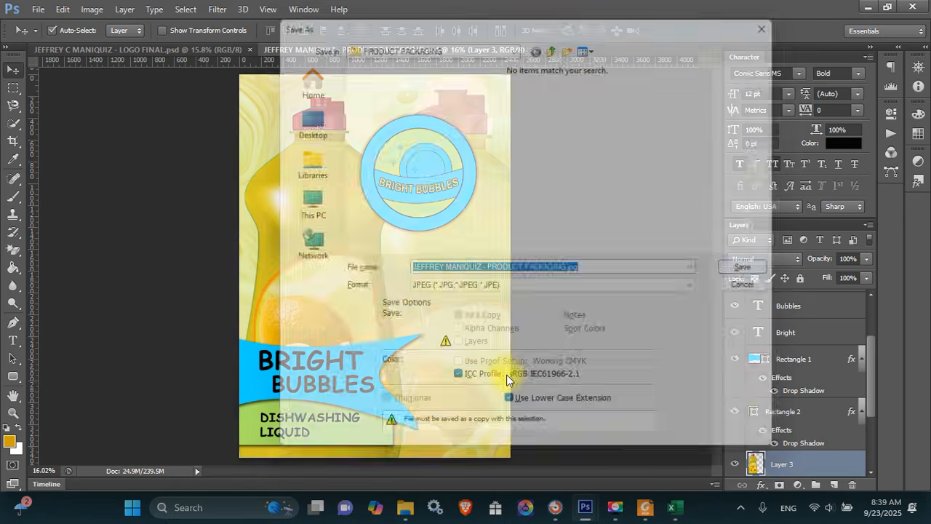
key("Return")
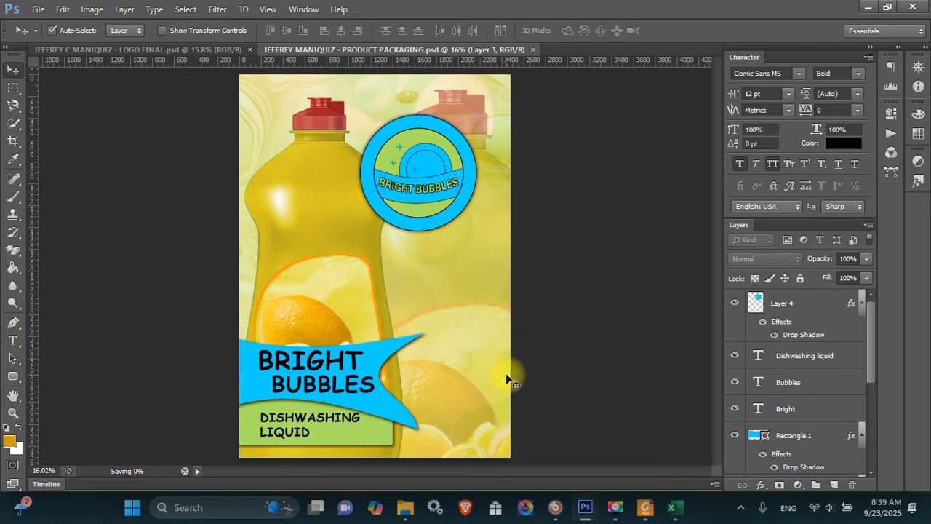
Restore the Bright Bubbles brochure from the taskbar and dock it as a tab beside the other documents
mouse_move(584, 507)
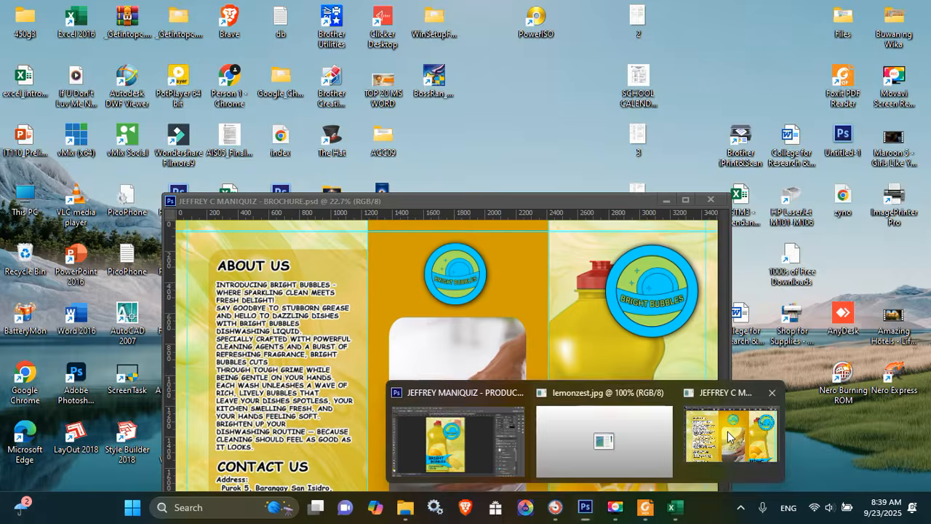
left_click(731, 437)
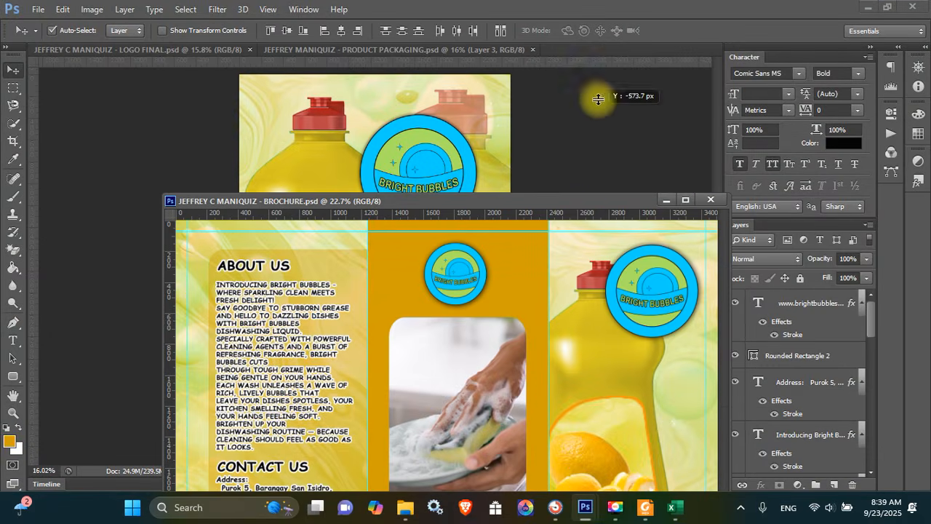
left_click_drag(554, 199, 579, 56)
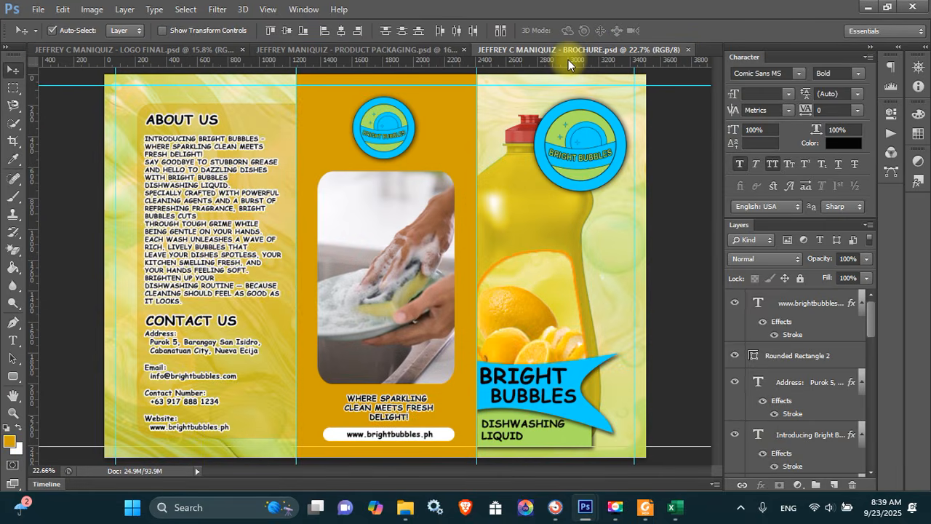